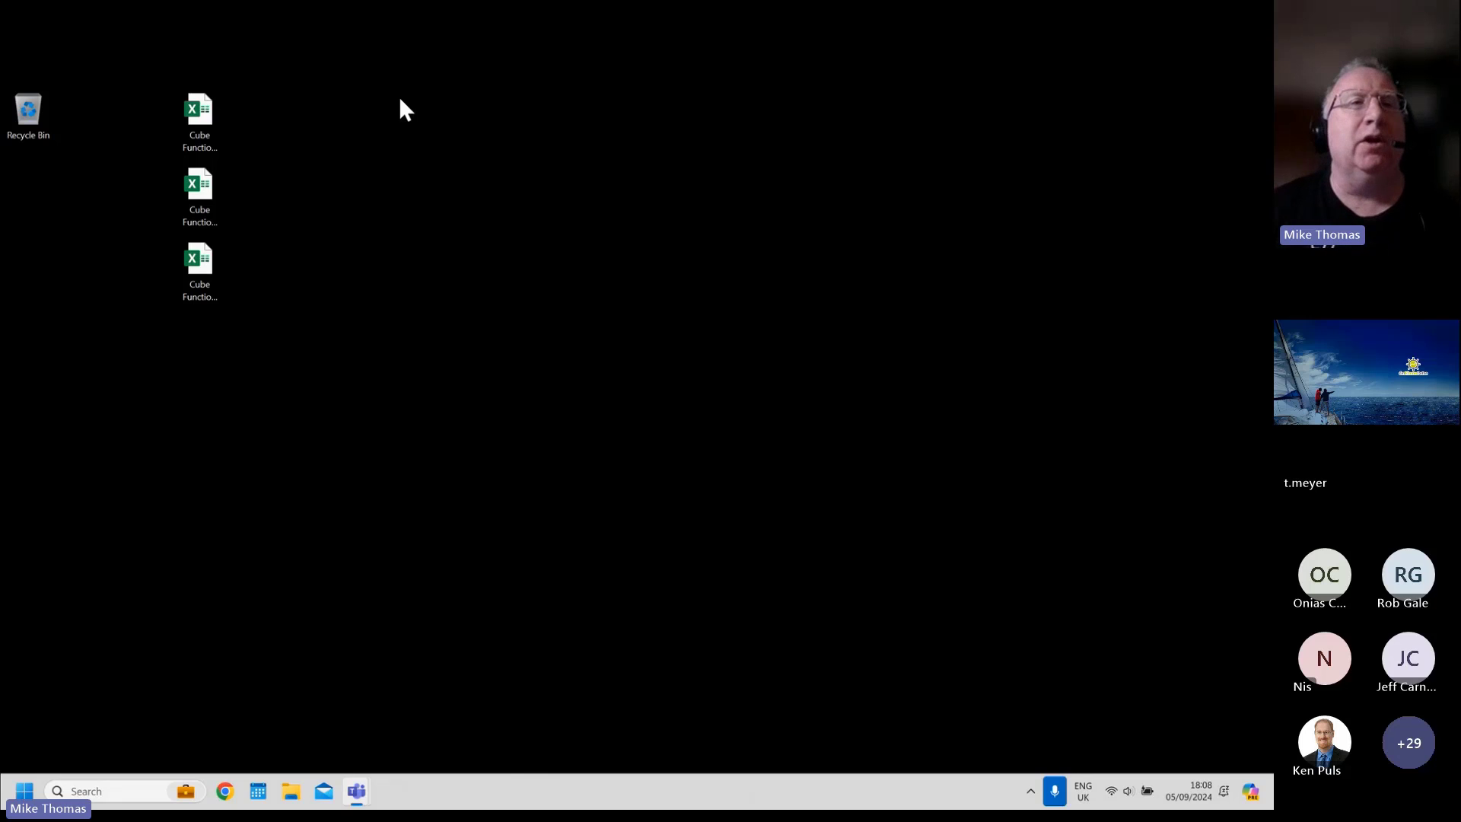
- Open the Cube Functions 1 workbook from the desktop and bring up its data model
click(213, 107)
double_click(201, 98)
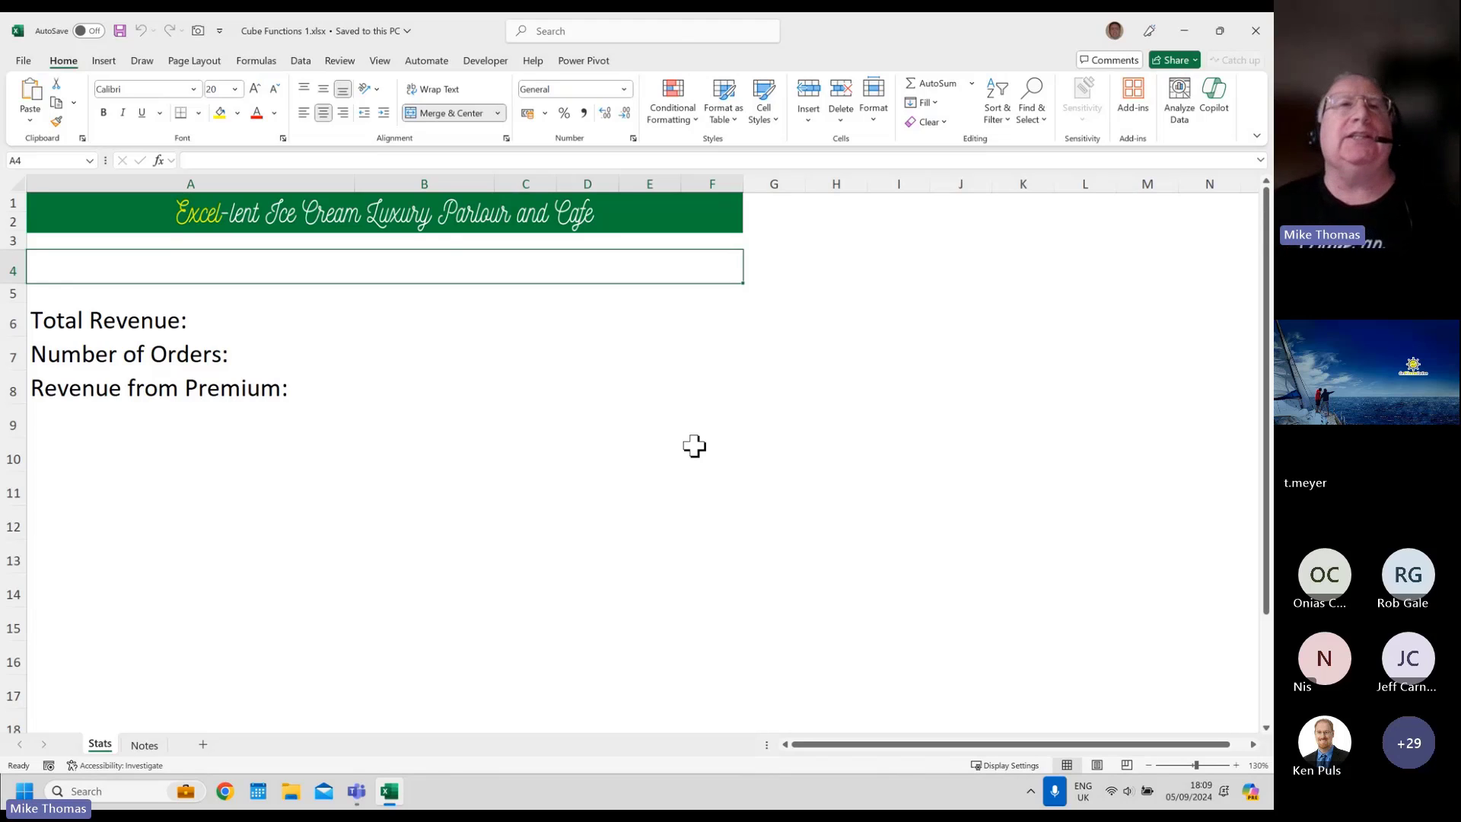
click(310, 61)
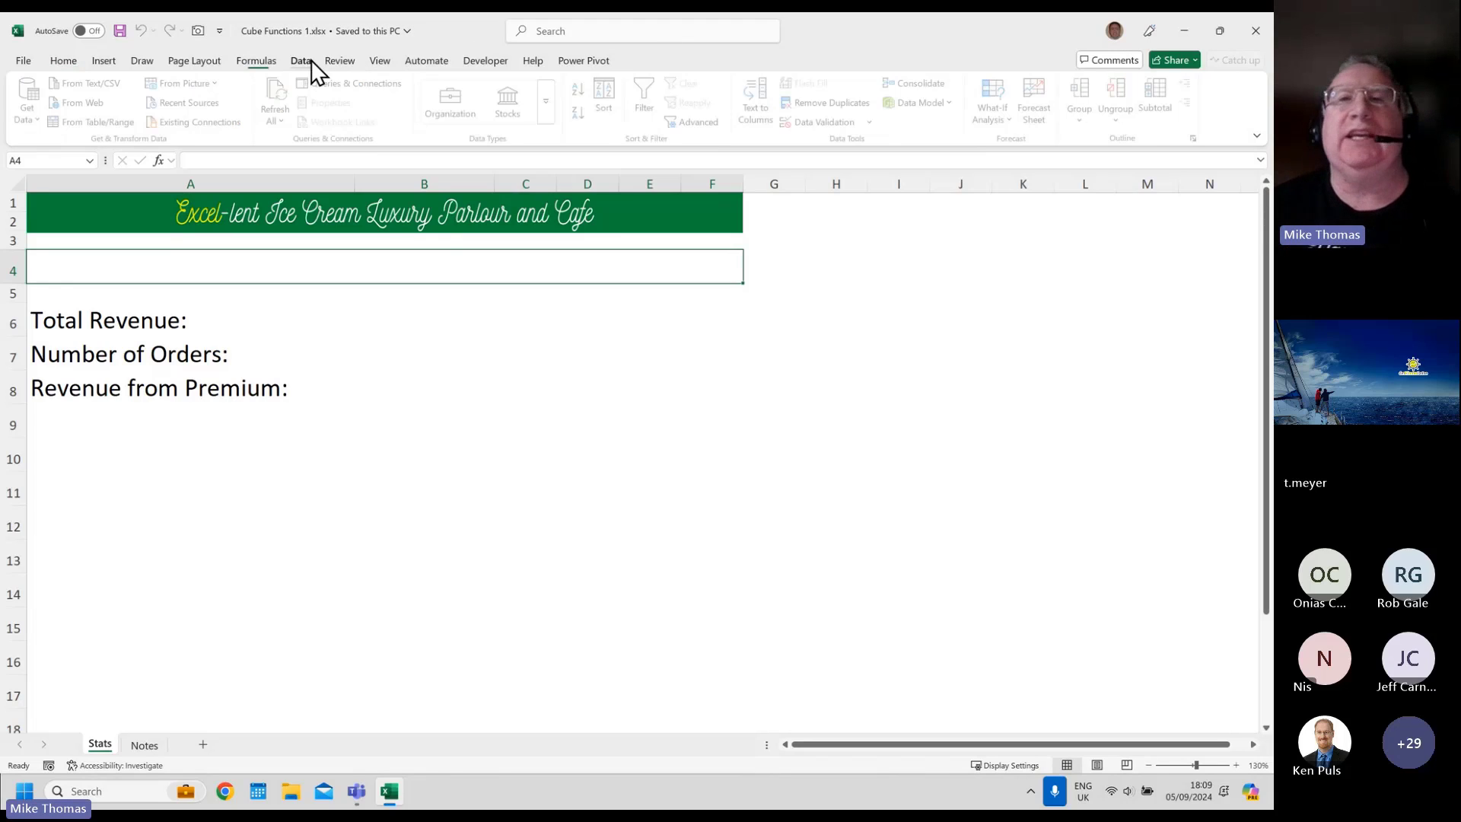
click(952, 102)
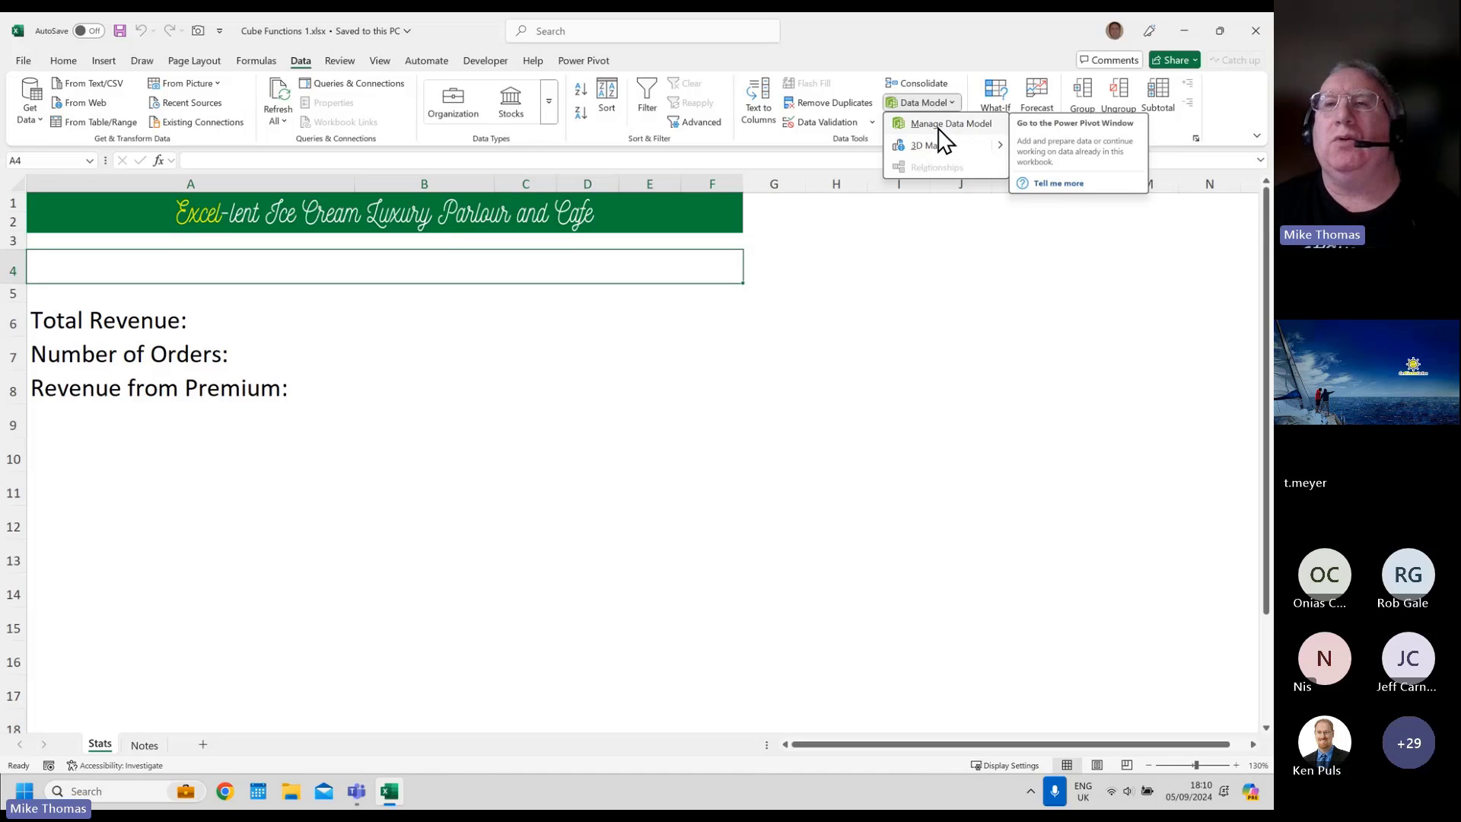
click(941, 127)
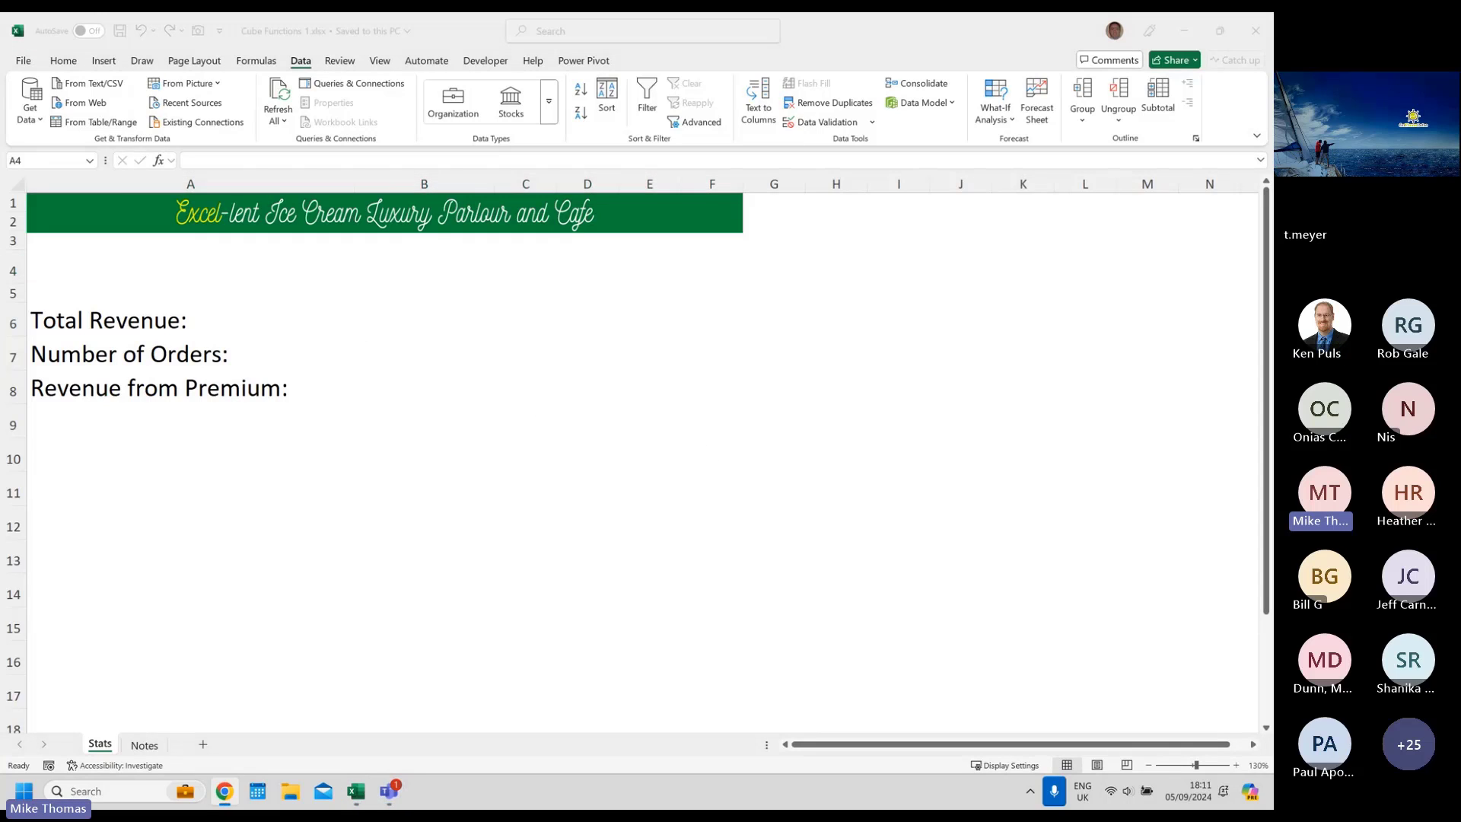
- View the SalesYTD table in the data model through Power Pivot, then return to the Stats sheet
click(582, 61)
click(48, 101)
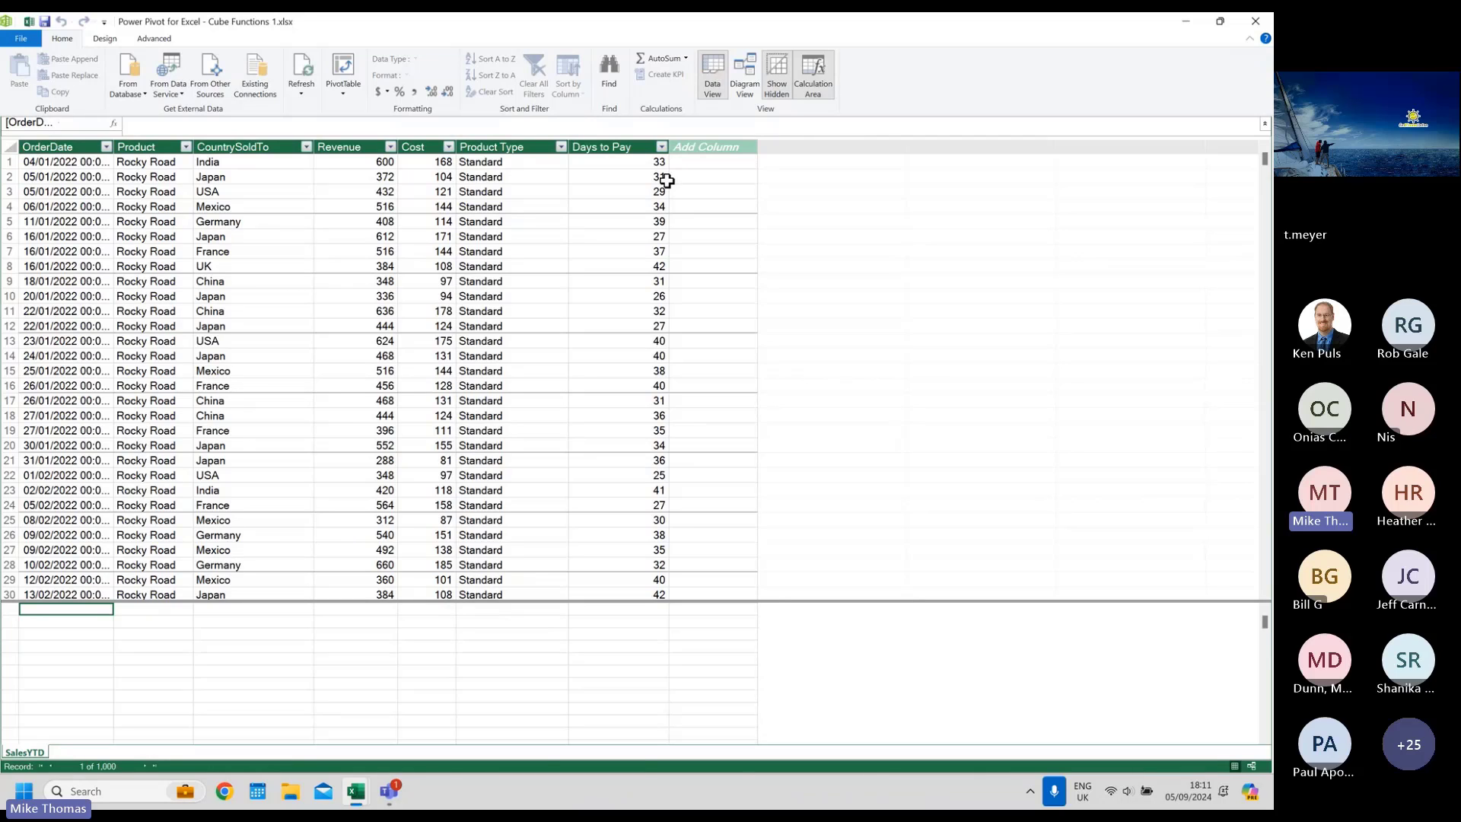
click(1257, 22)
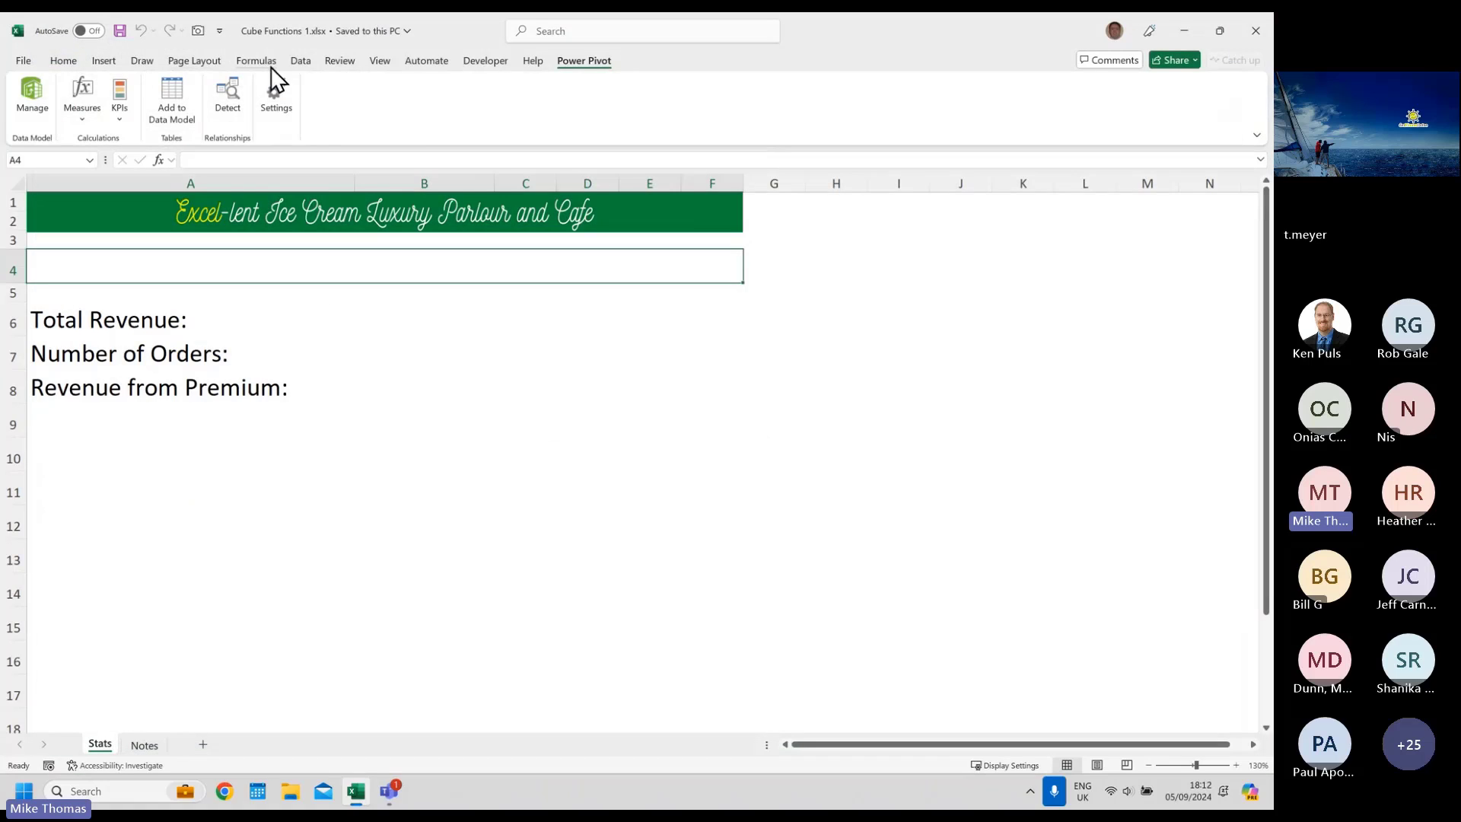
- Reopen the data model with the Manage Data Model command, review the SalesYTD columns and close it again
click(301, 64)
click(912, 104)
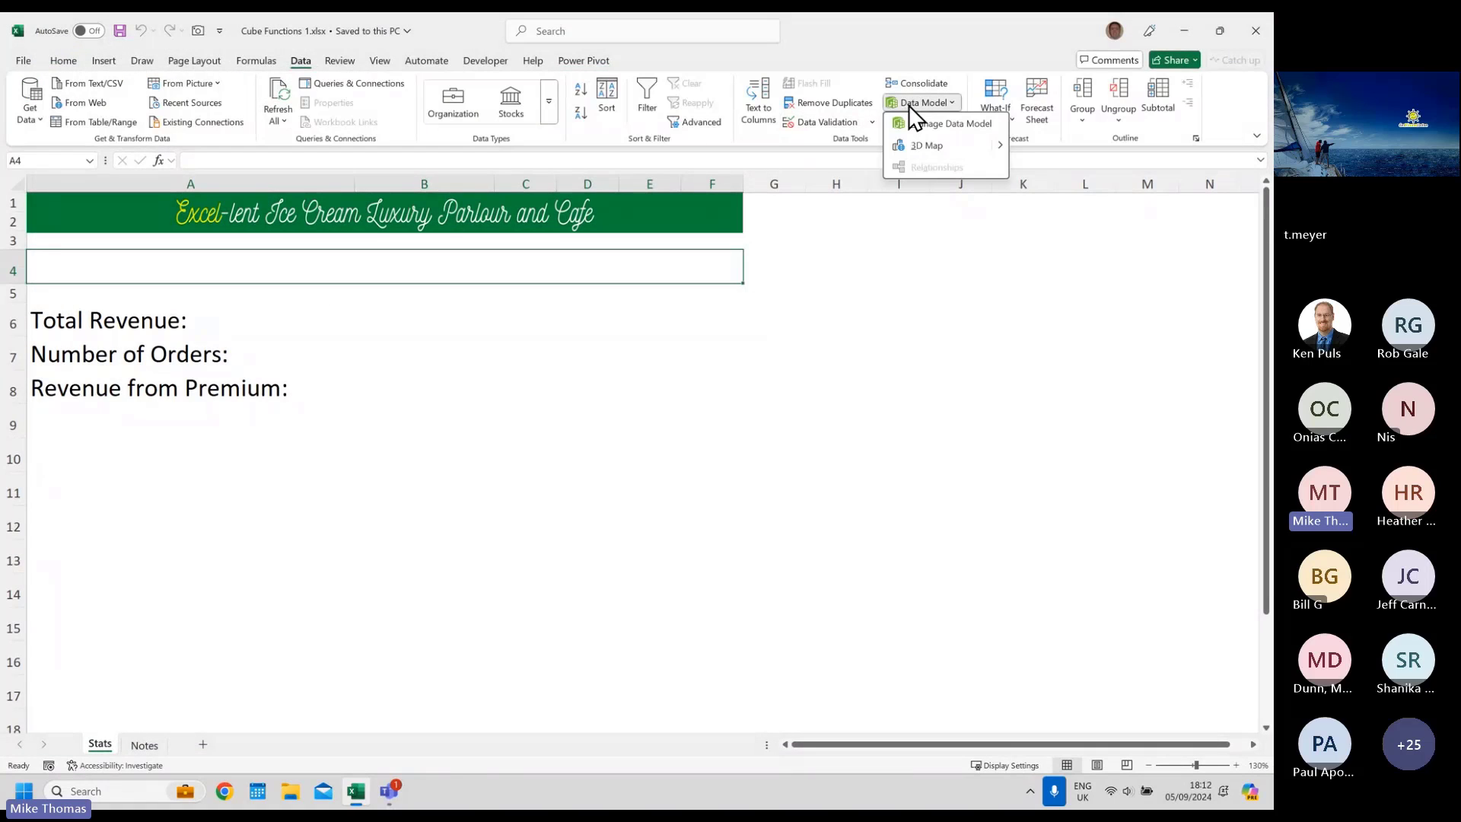
click(950, 124)
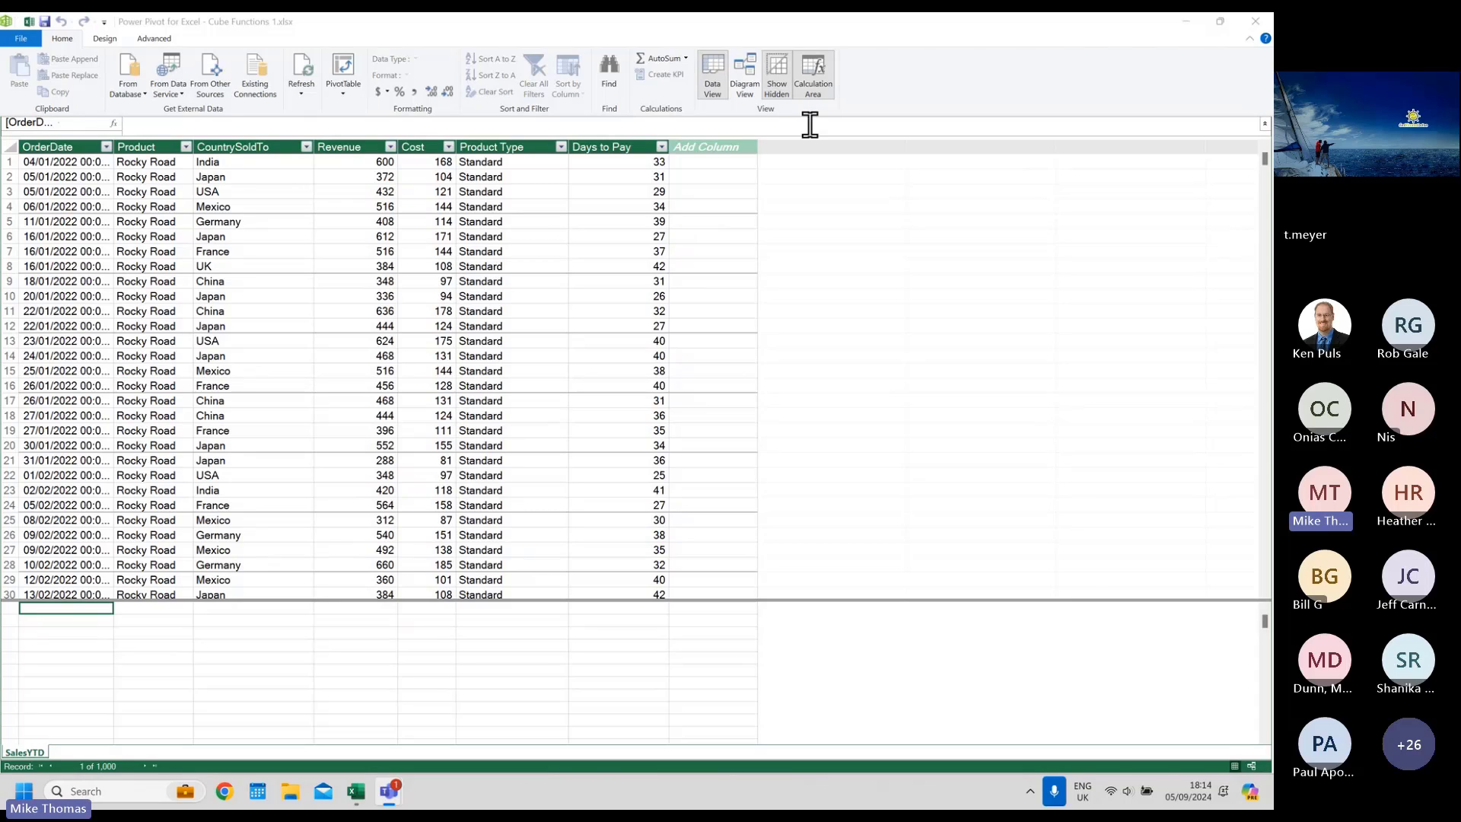
click(1257, 20)
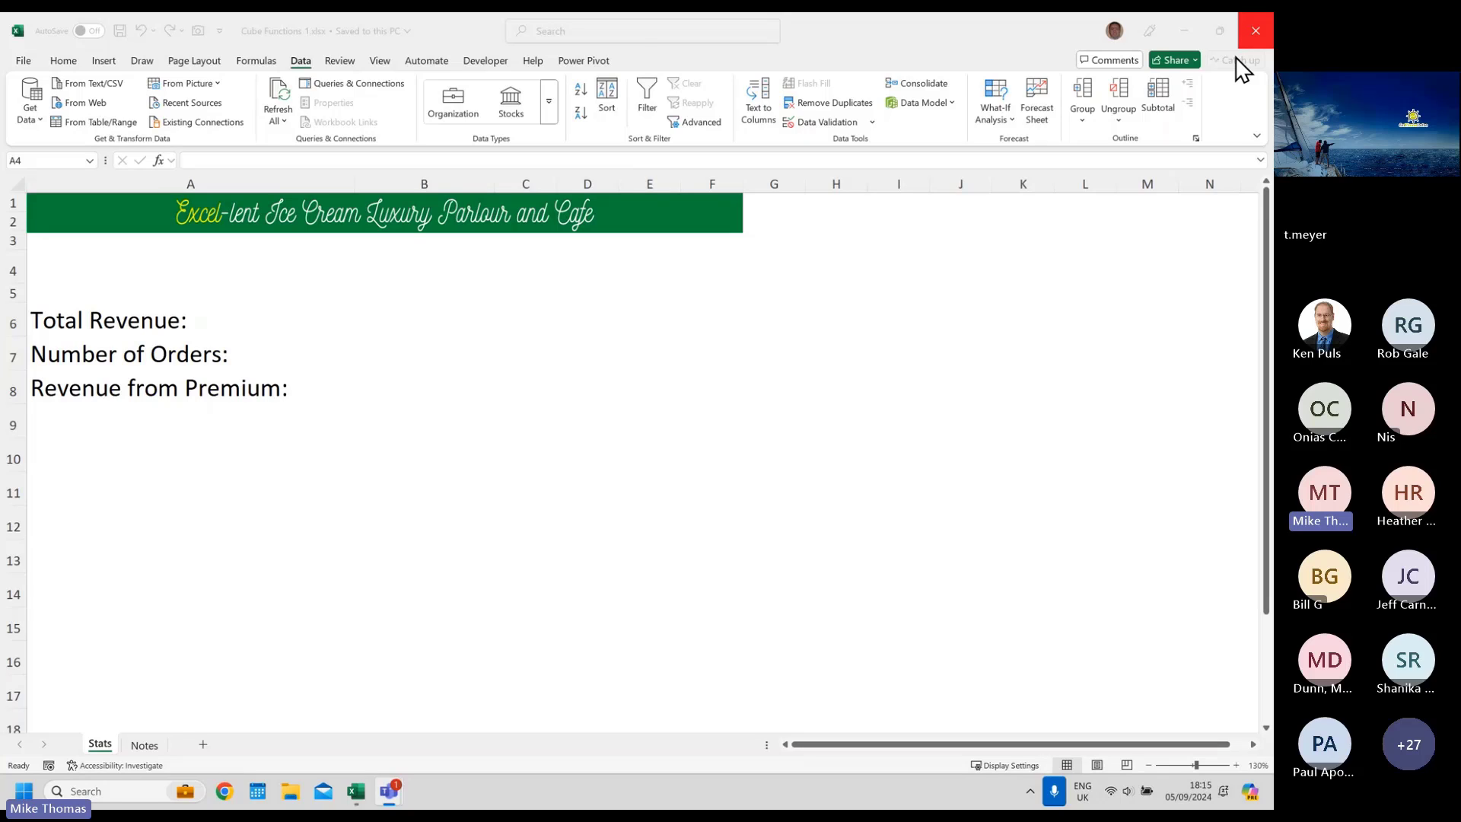
click(350, 324)
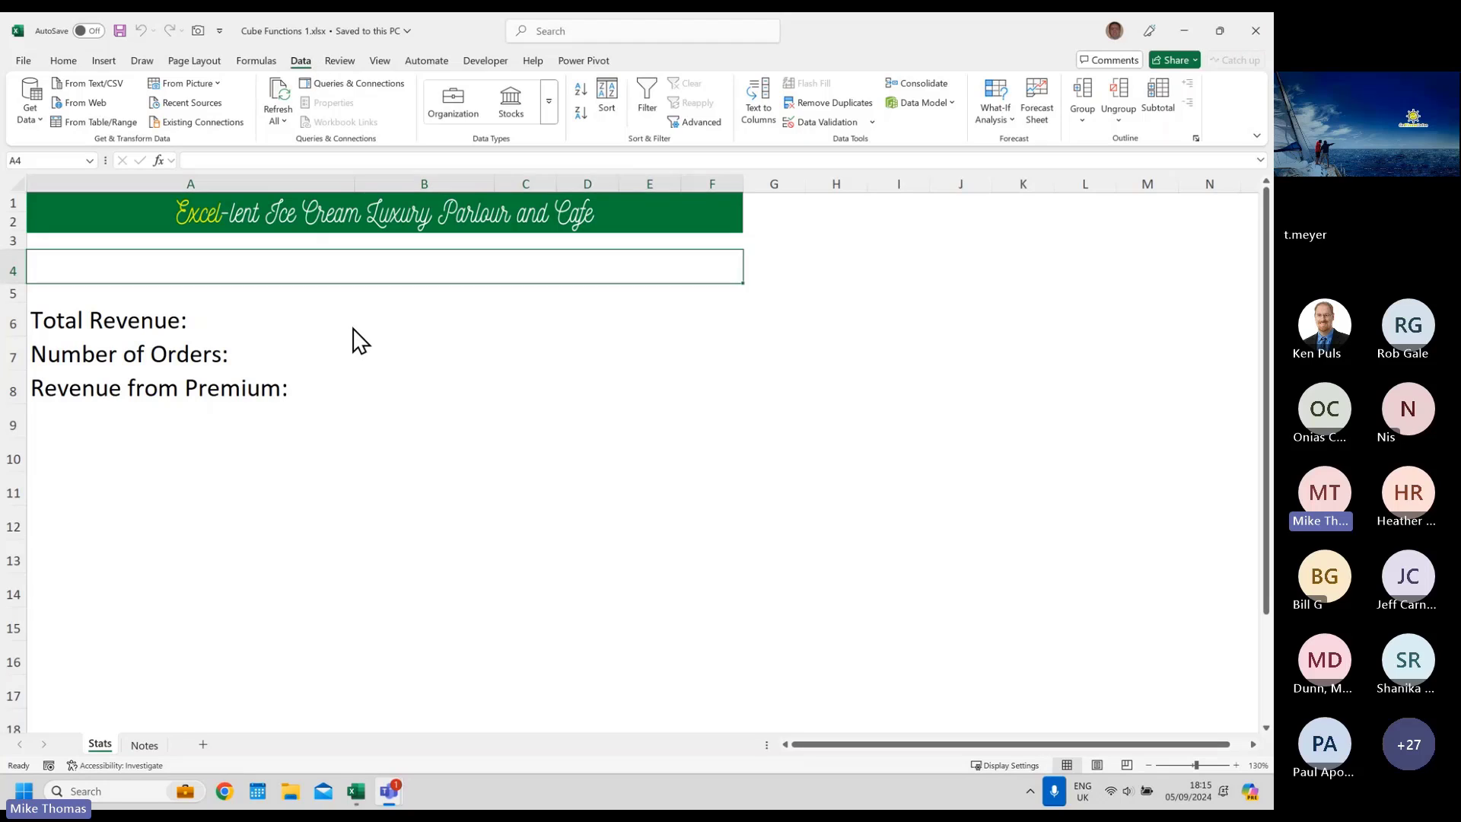
click(411, 318)
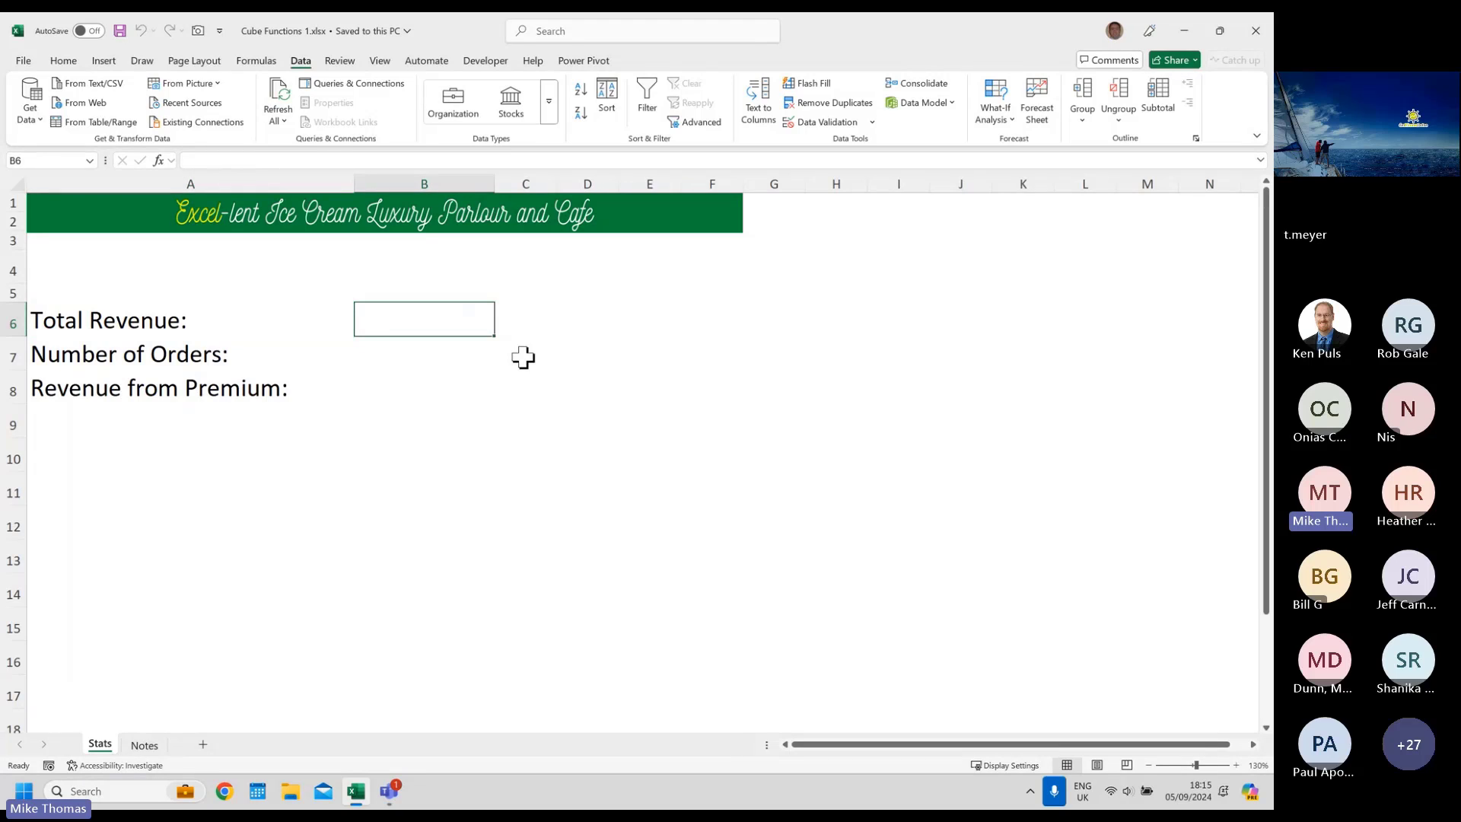
text(=SUM)
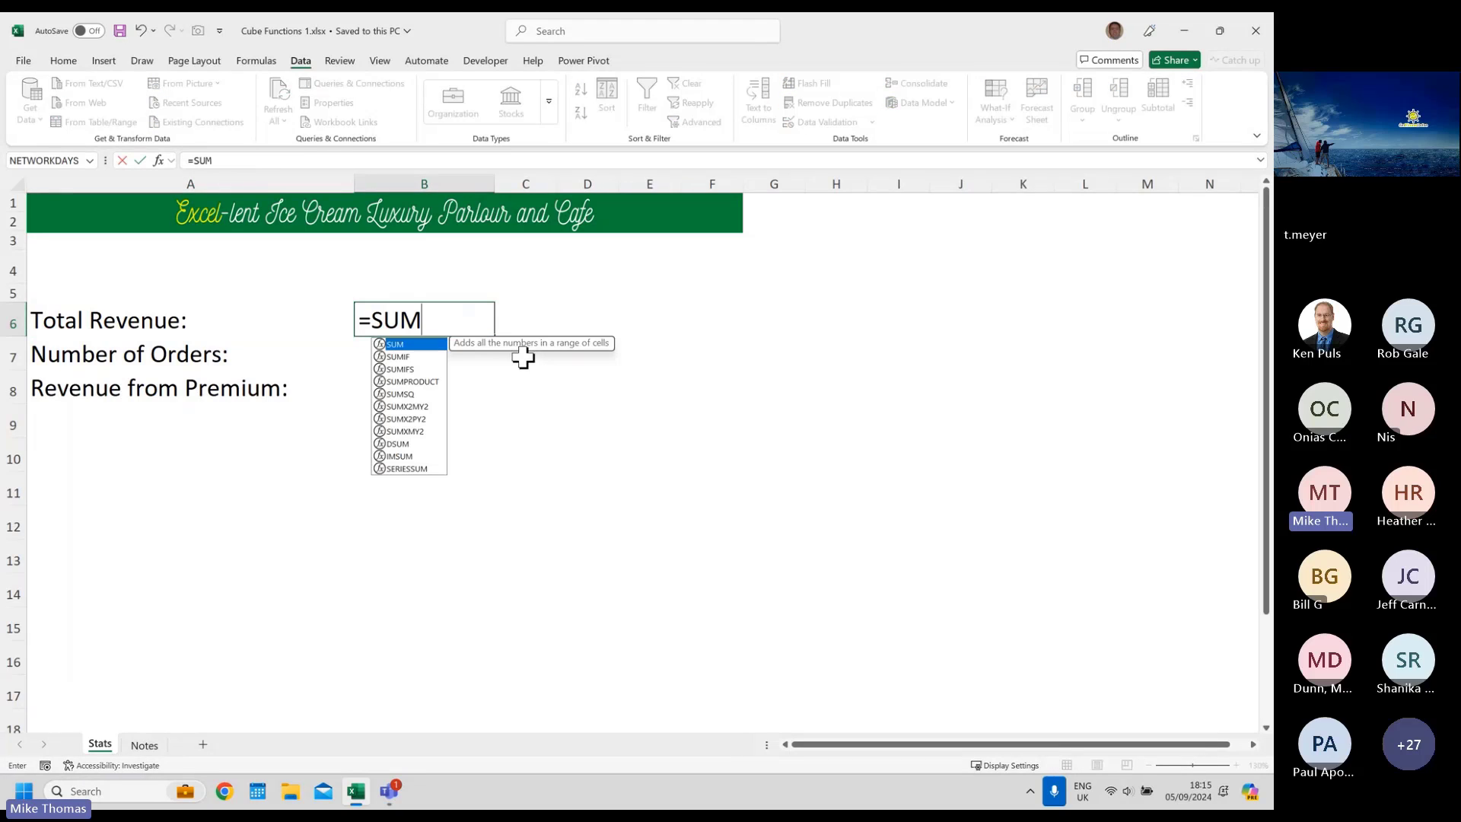
key(Escape)
key(Escape)
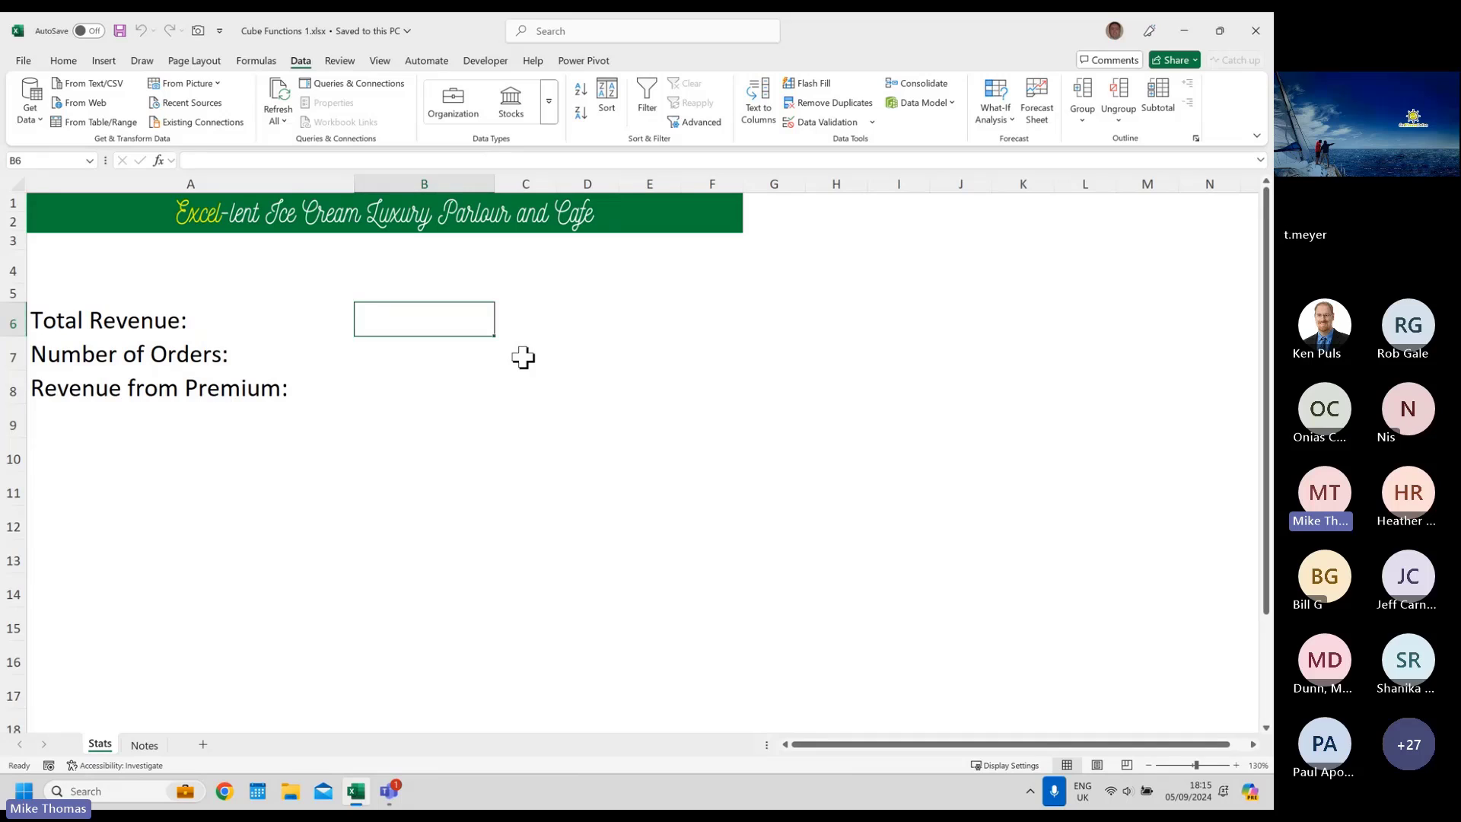
- Examine the Total Revenue and No of Orders PivotTable on the Notes sheet and the command for creating a PivotTable from the data model
click(144, 746)
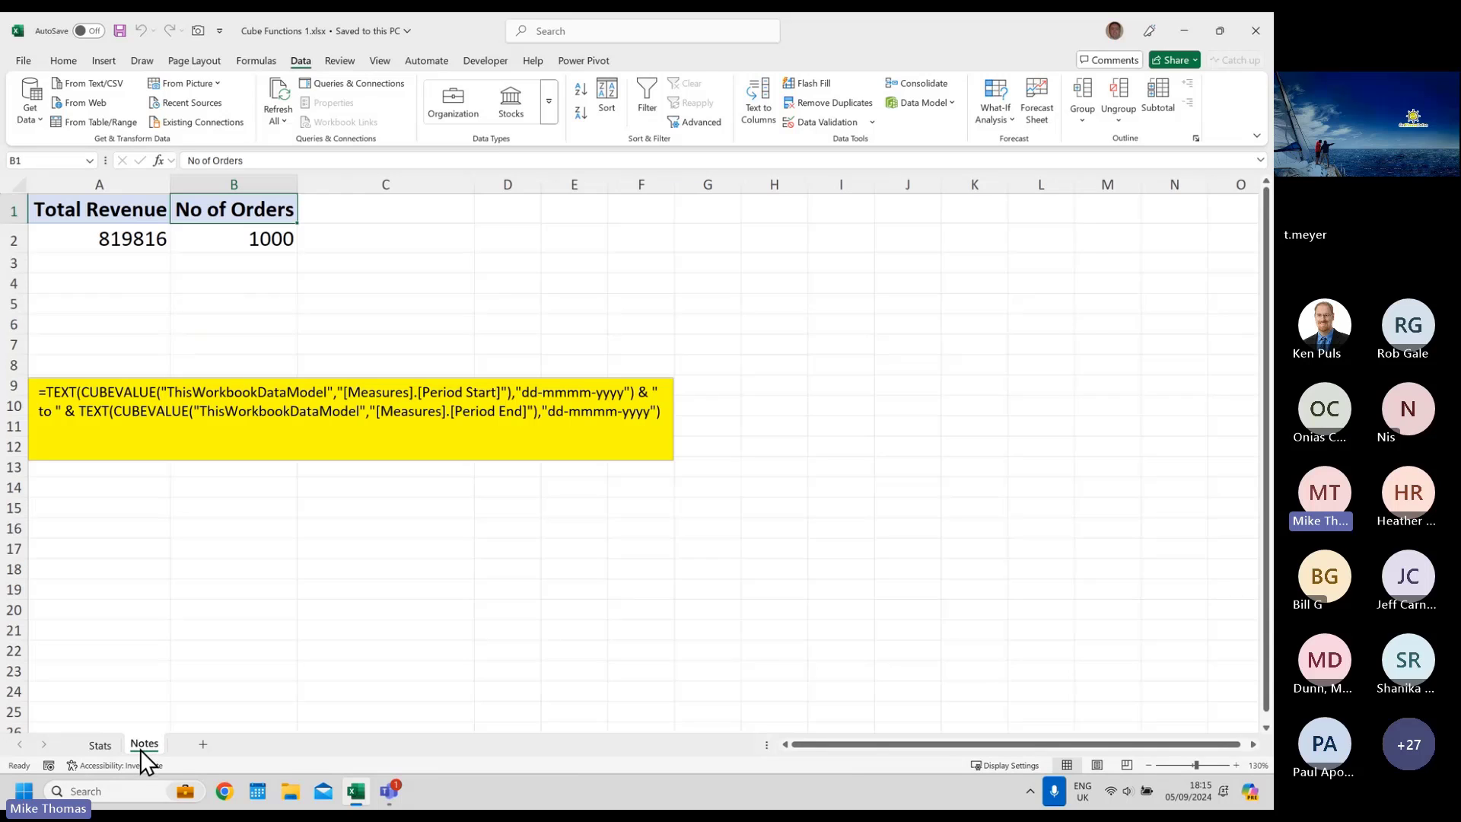
drag(130, 202, 261, 238)
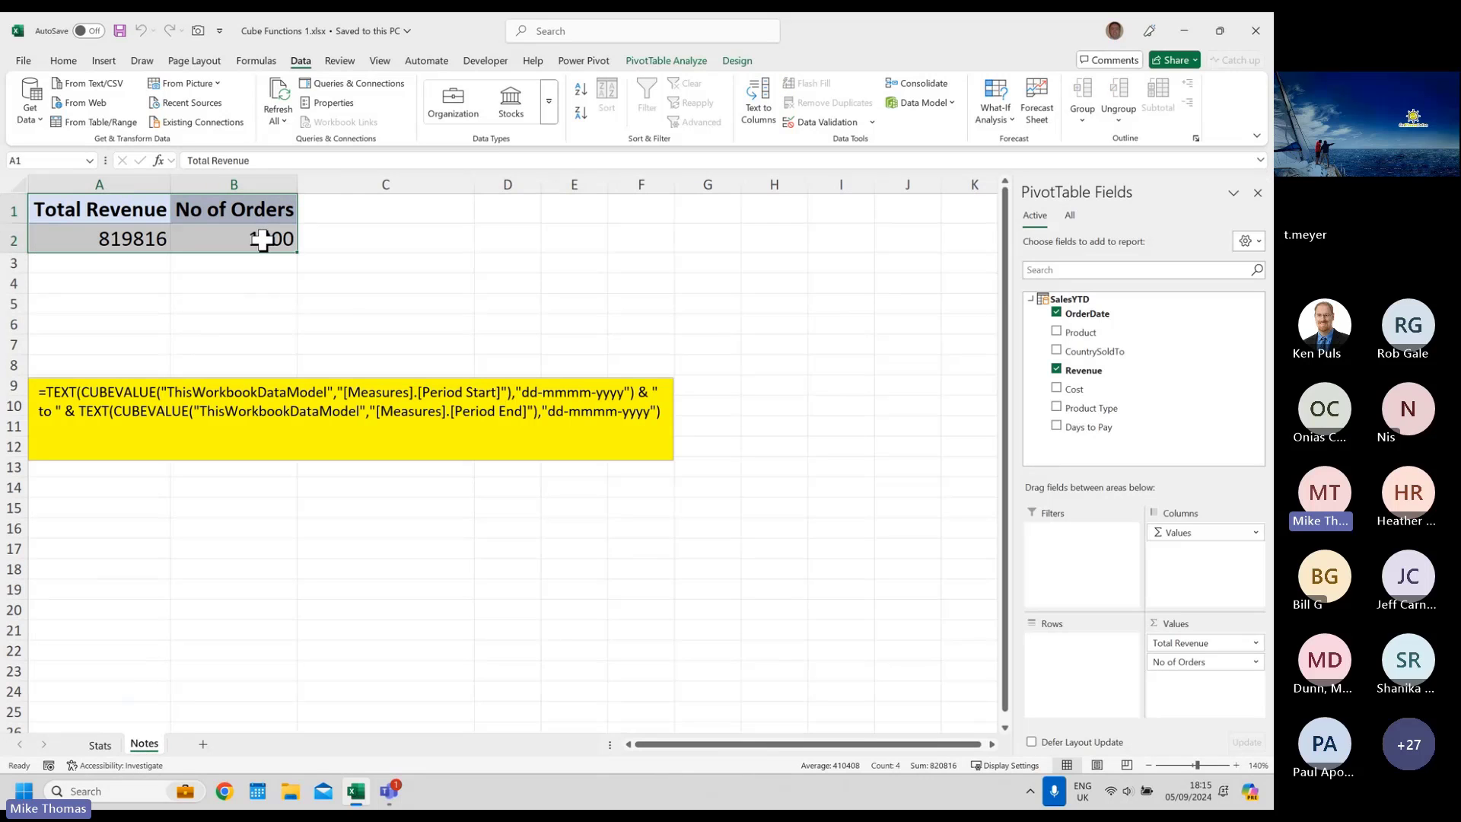
click(530, 207)
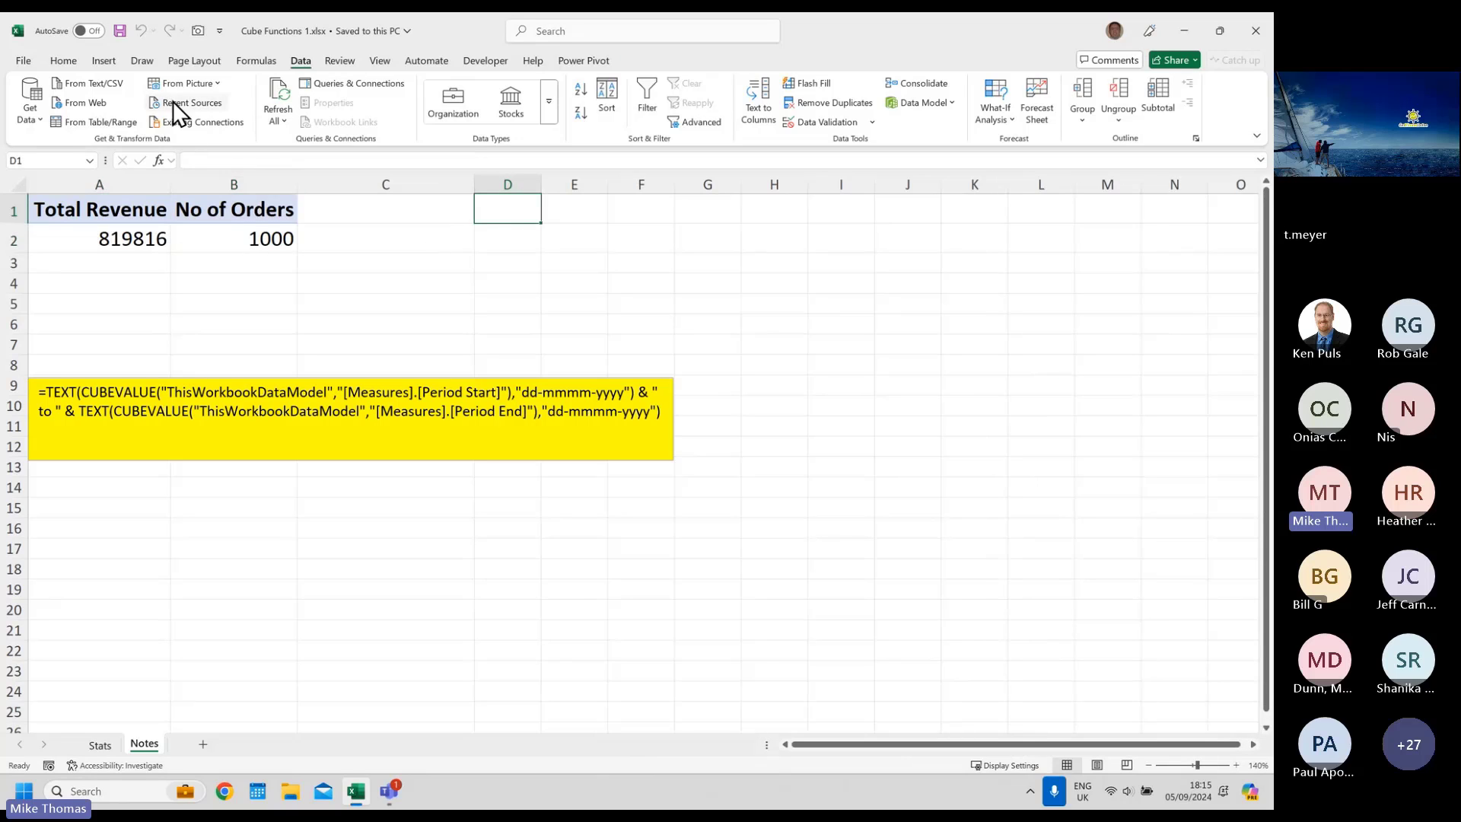
click(107, 61)
click(38, 119)
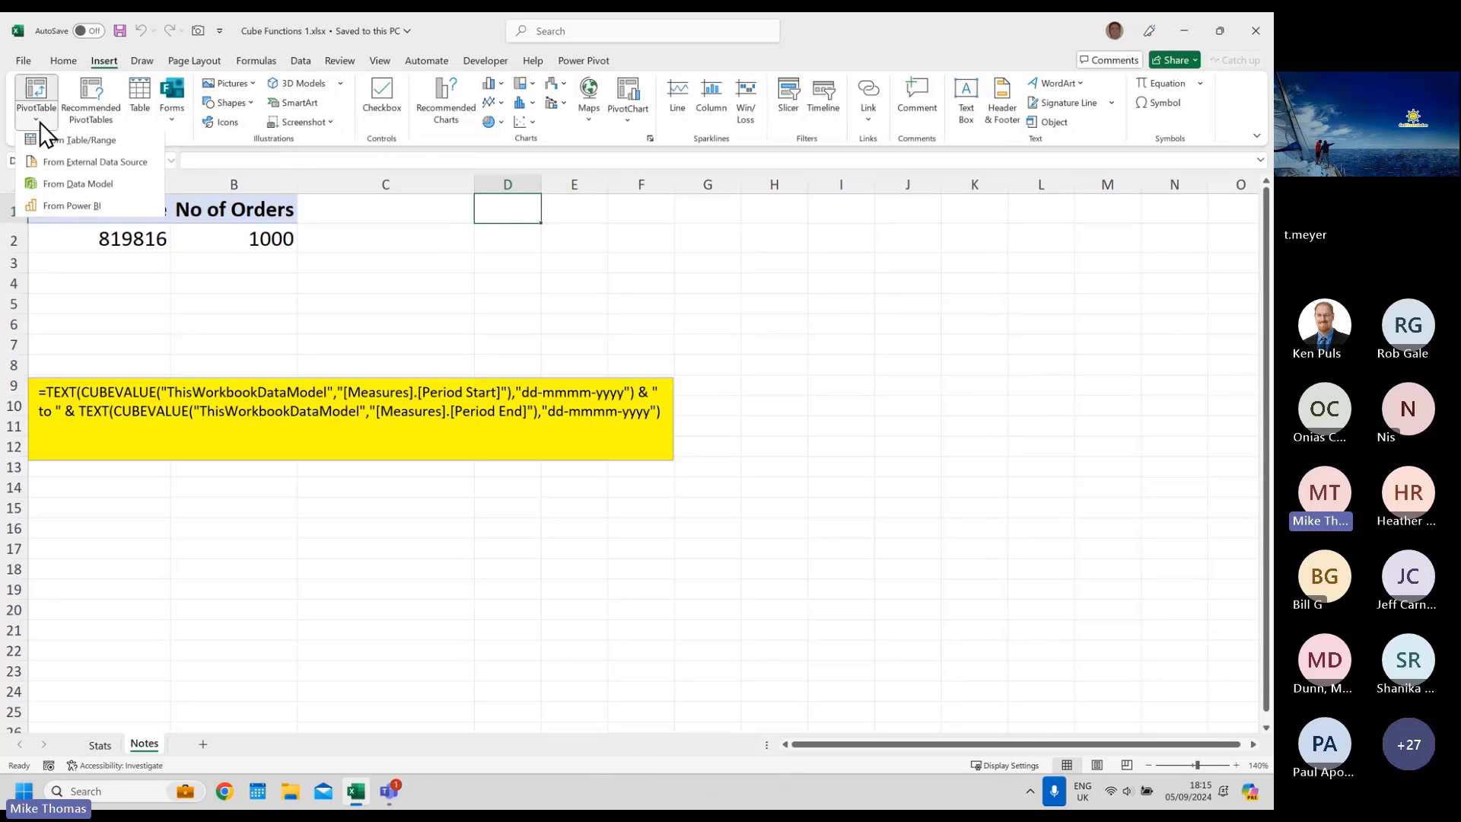
click(105, 187)
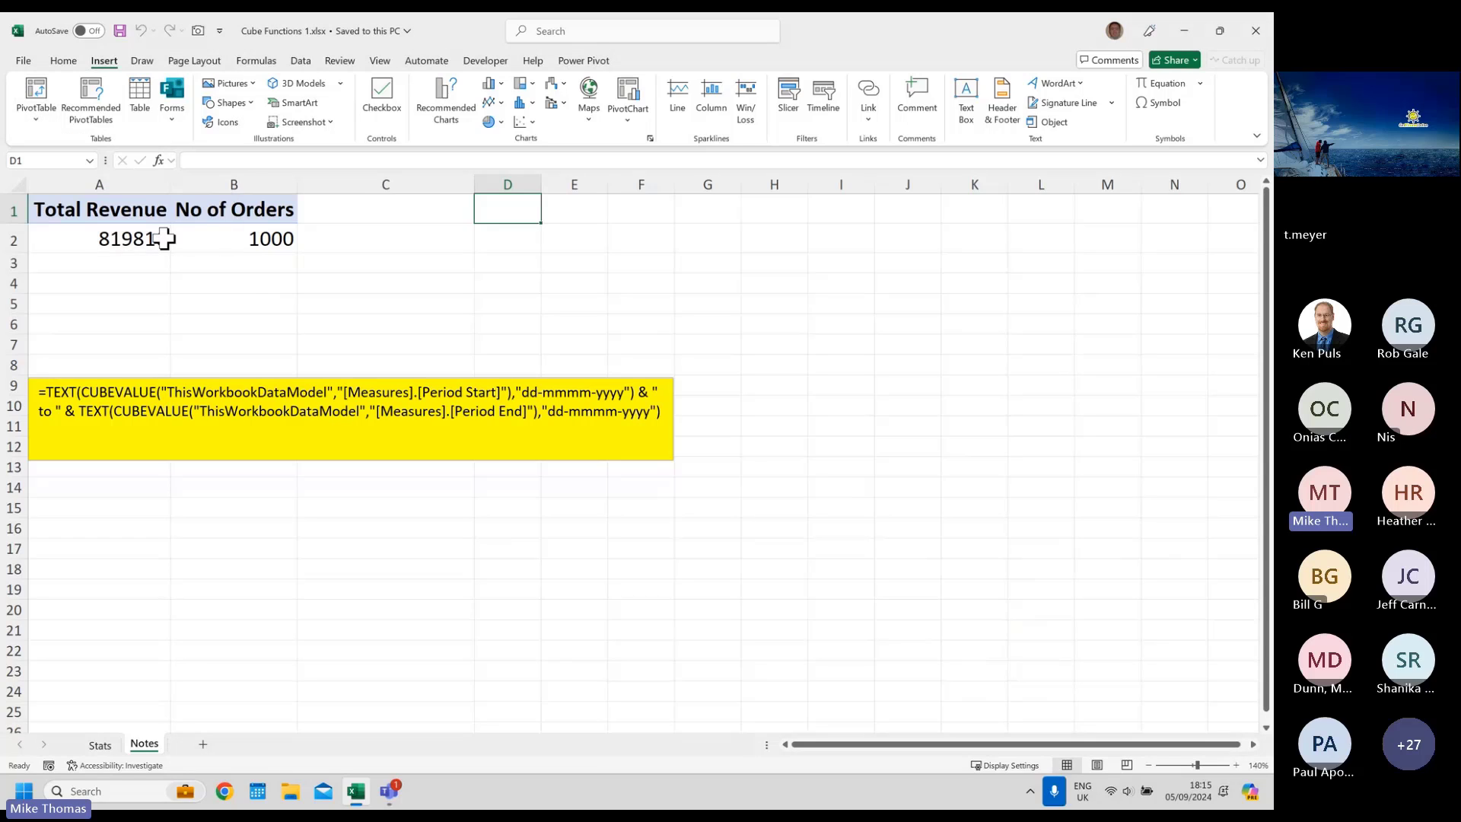
mouse_move(164, 238)
- Fill Total Revenue in cell B6 of the Stats sheet with a GETPIVOTDATA reference to the Notes PivotTable's revenue value
click(107, 746)
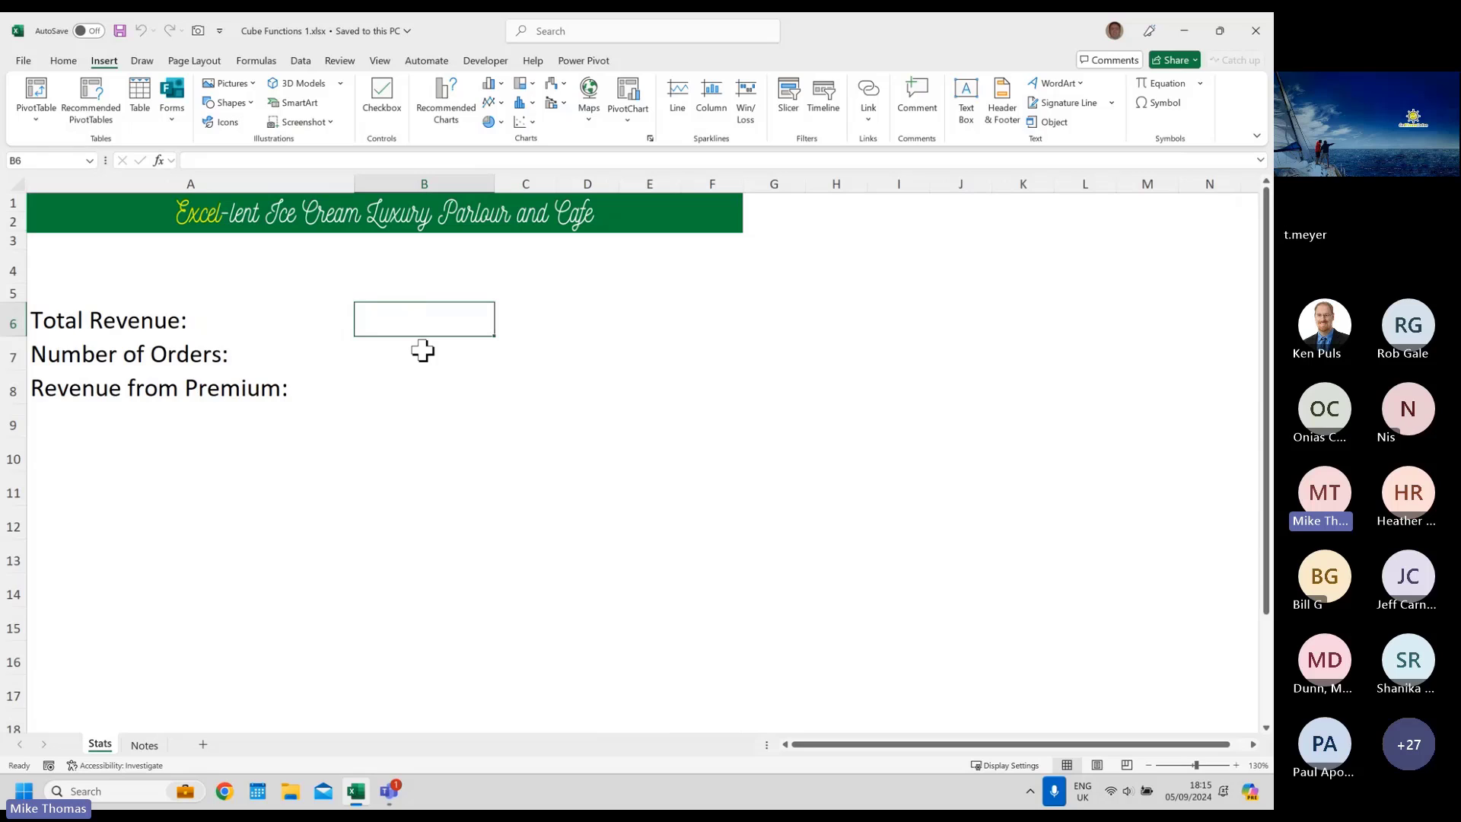
text(=)
click(146, 746)
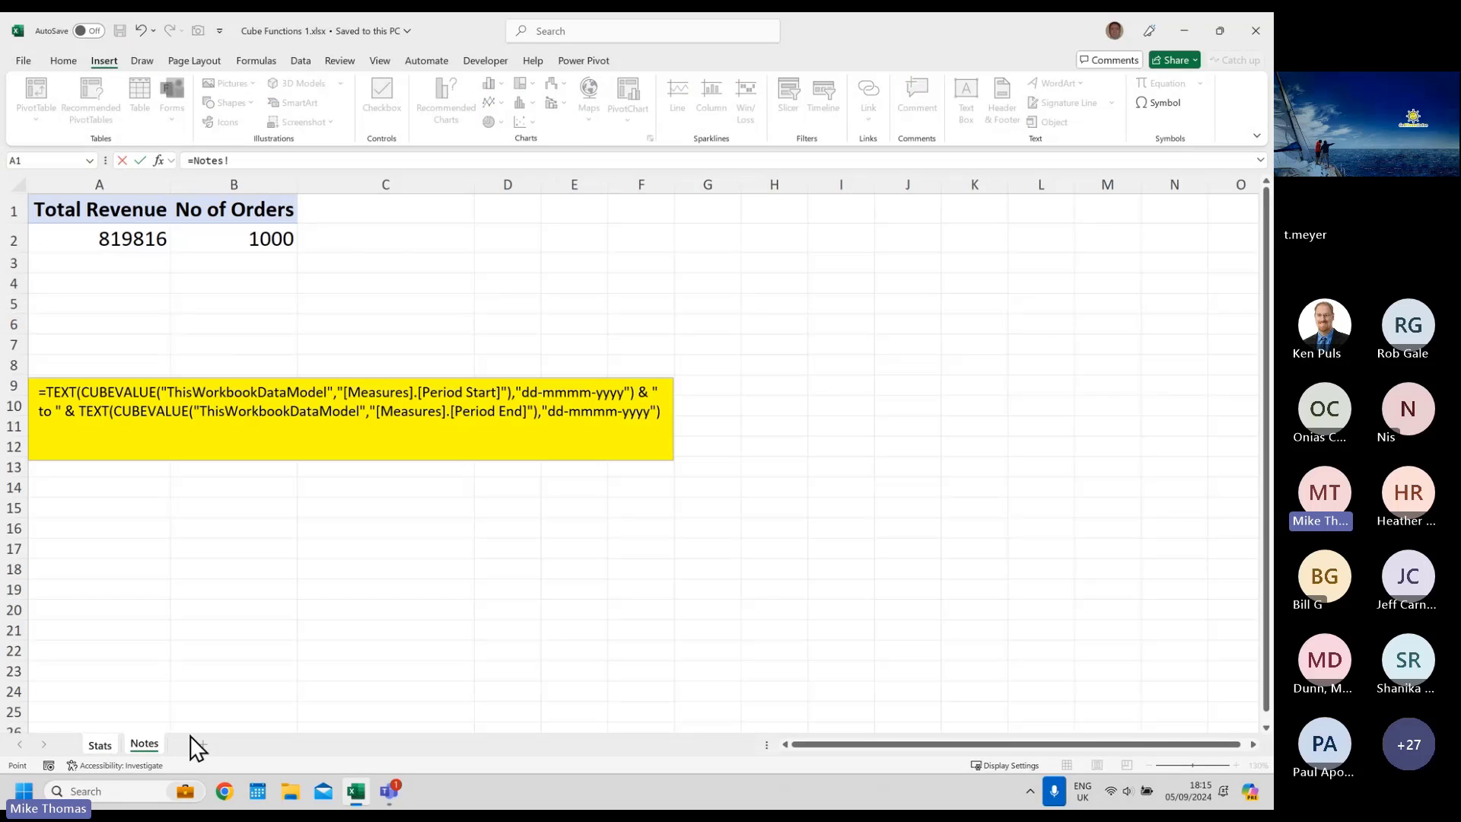
click(130, 239)
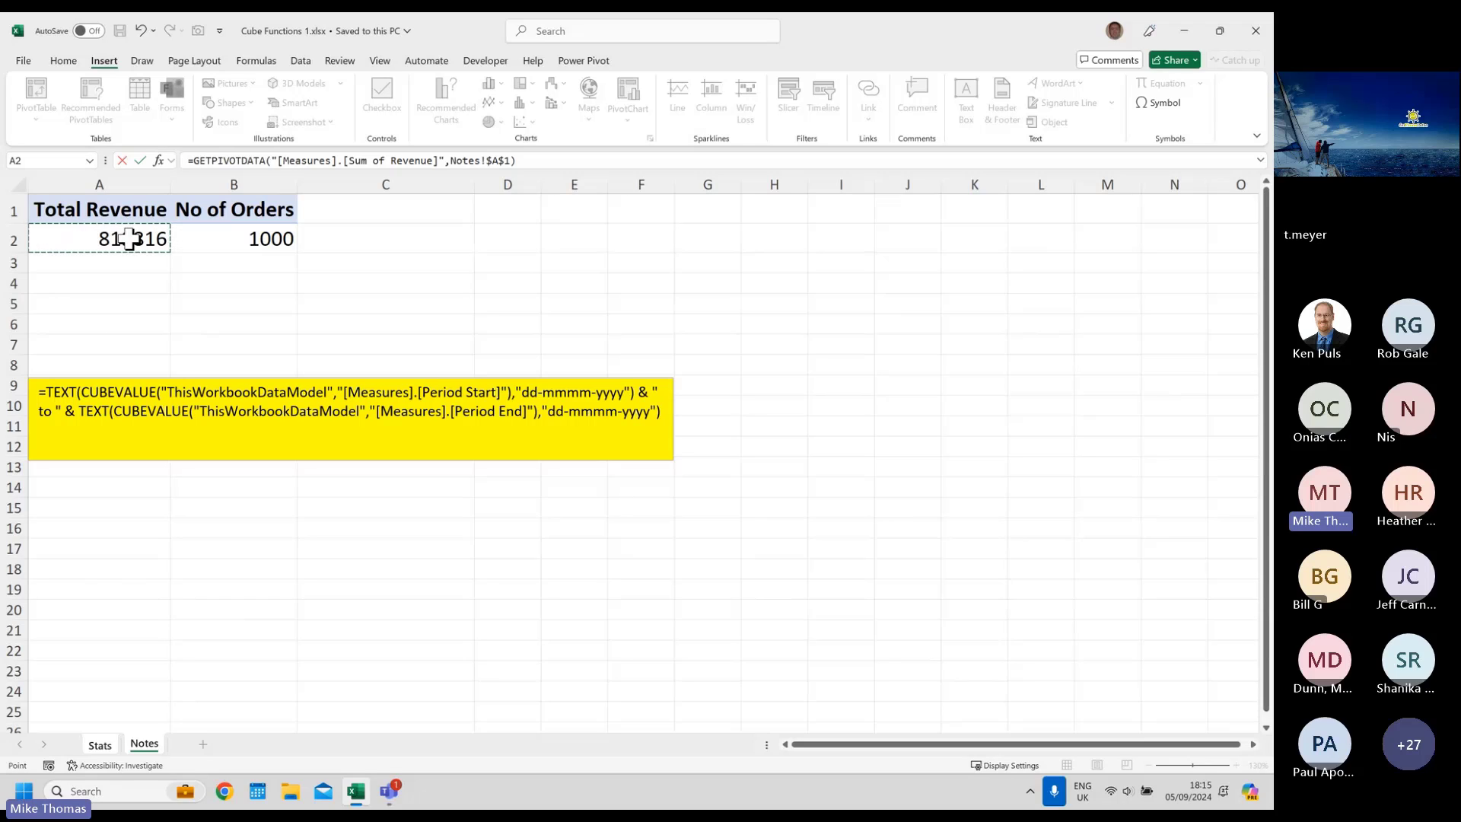
key(Return)
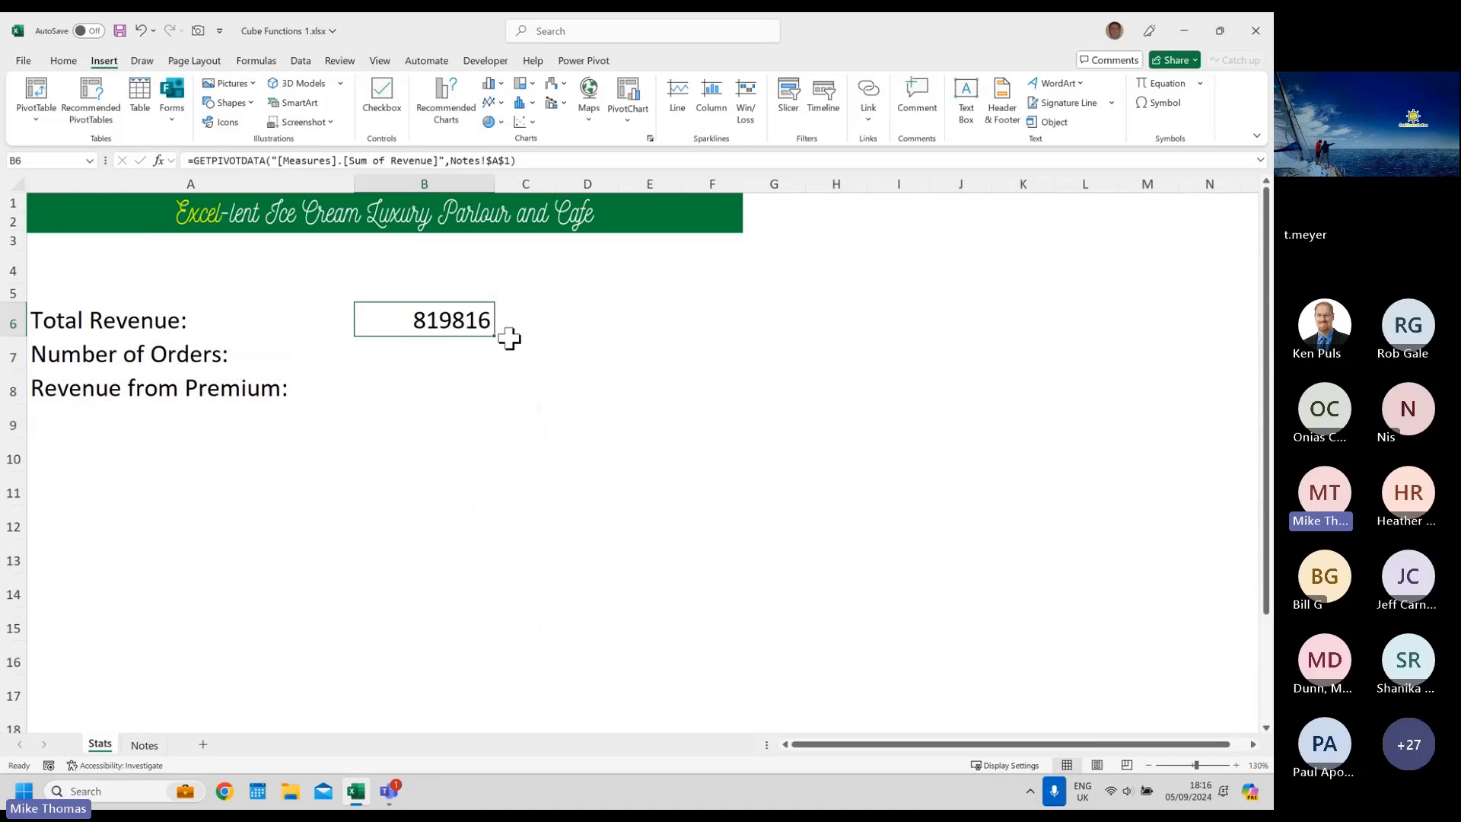
- Fill Number of Orders in cell B7 with a GETPIVOTDATA reference to the No of Orders value in the Notes PivotTable
click(438, 357)
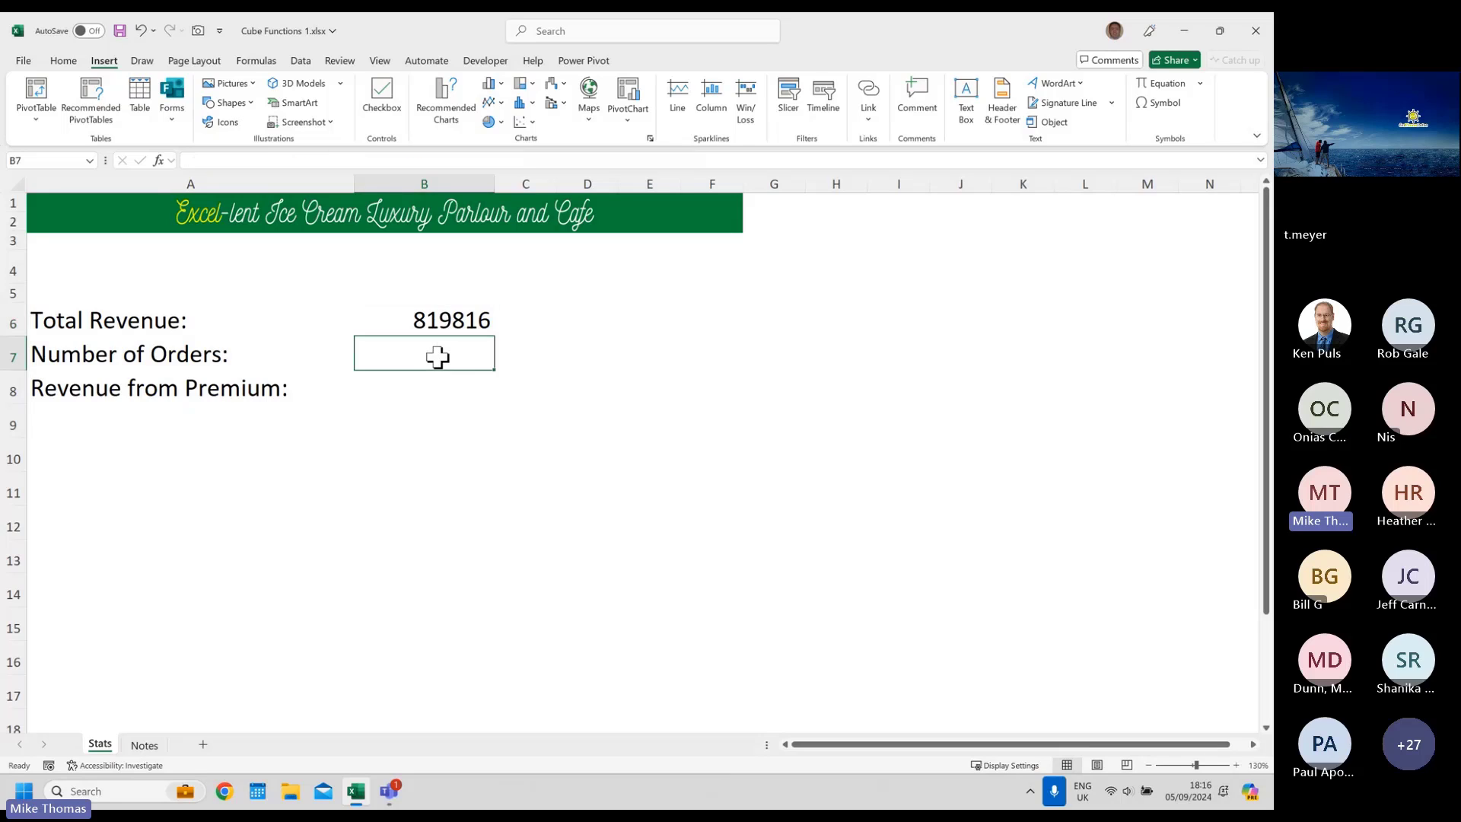
text(=)
click(157, 742)
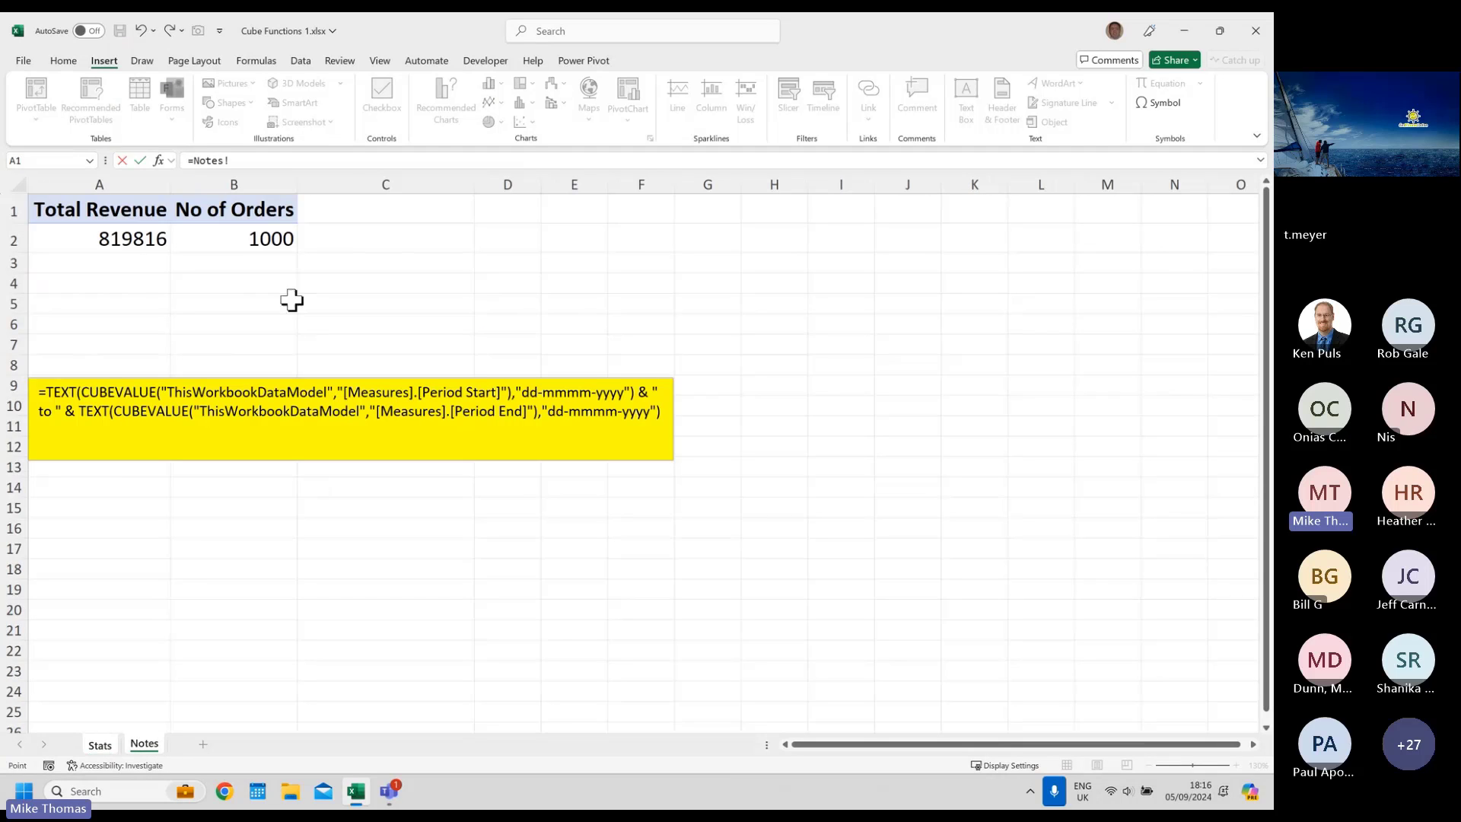
click(266, 238)
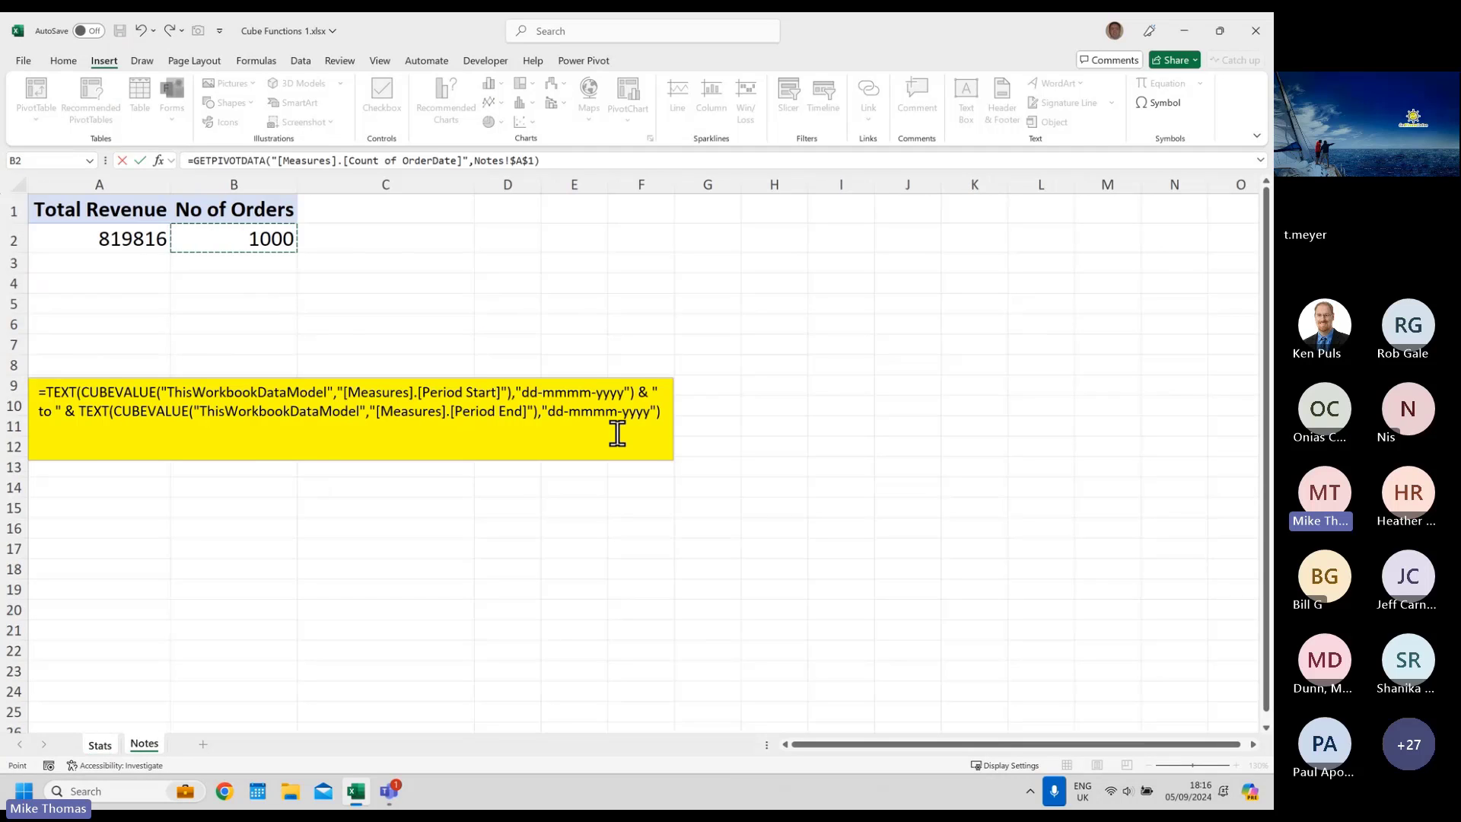
key(ctrl+Return)
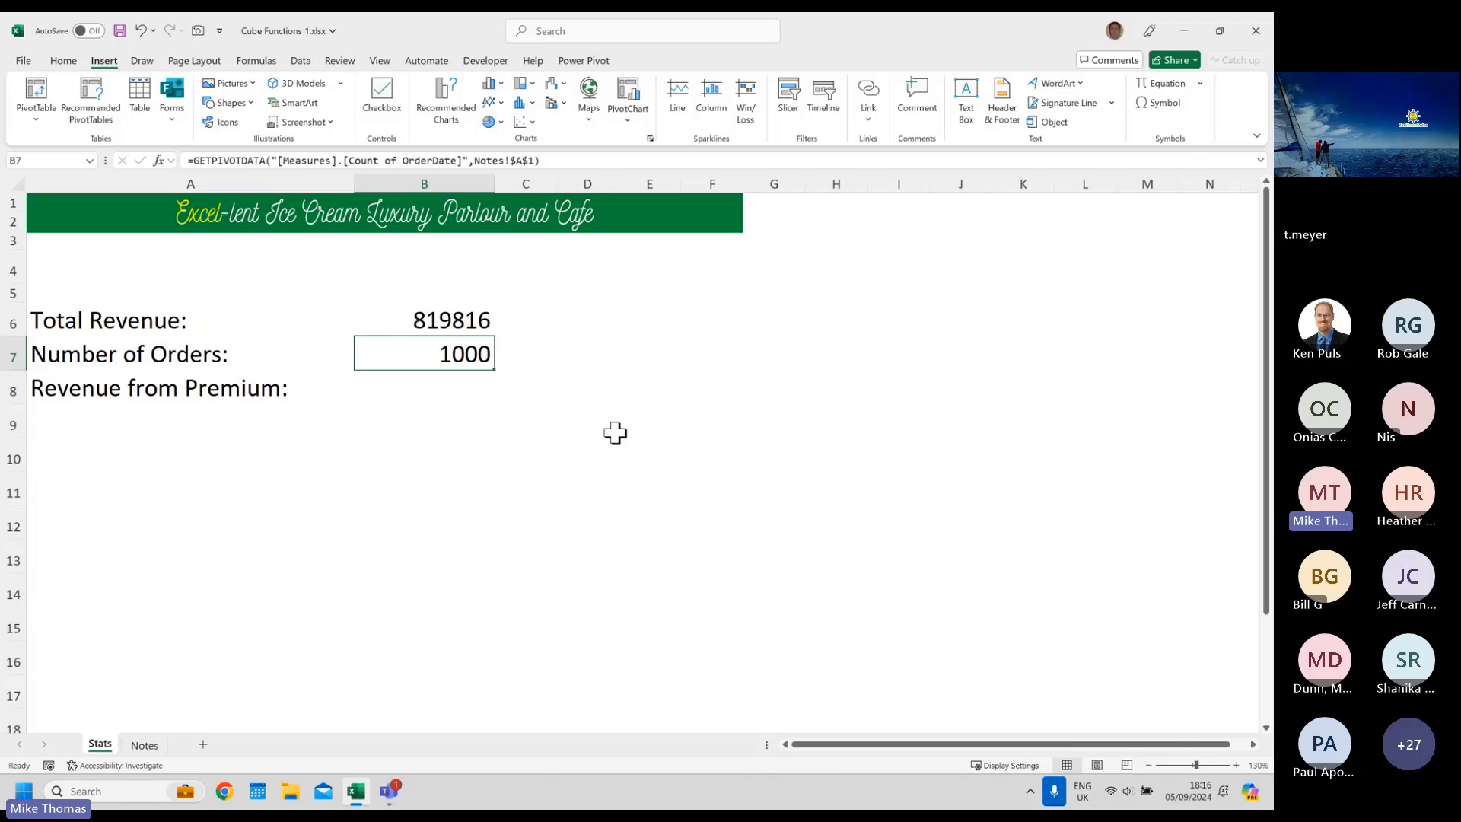
- Filter the SalesYTD table in the data model to the Premium product type and look through the filtered rows
click(399, 388)
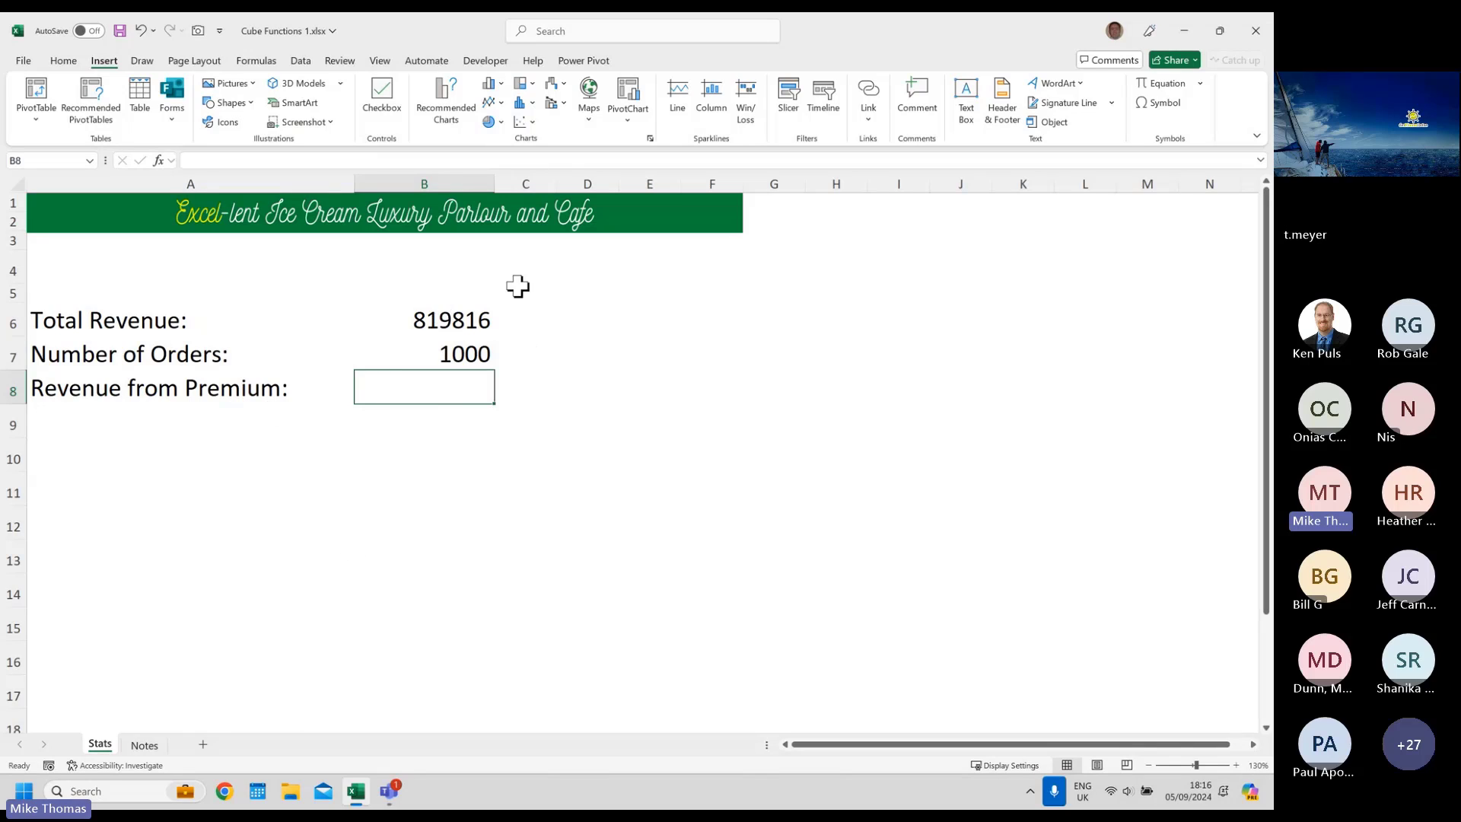
click(579, 61)
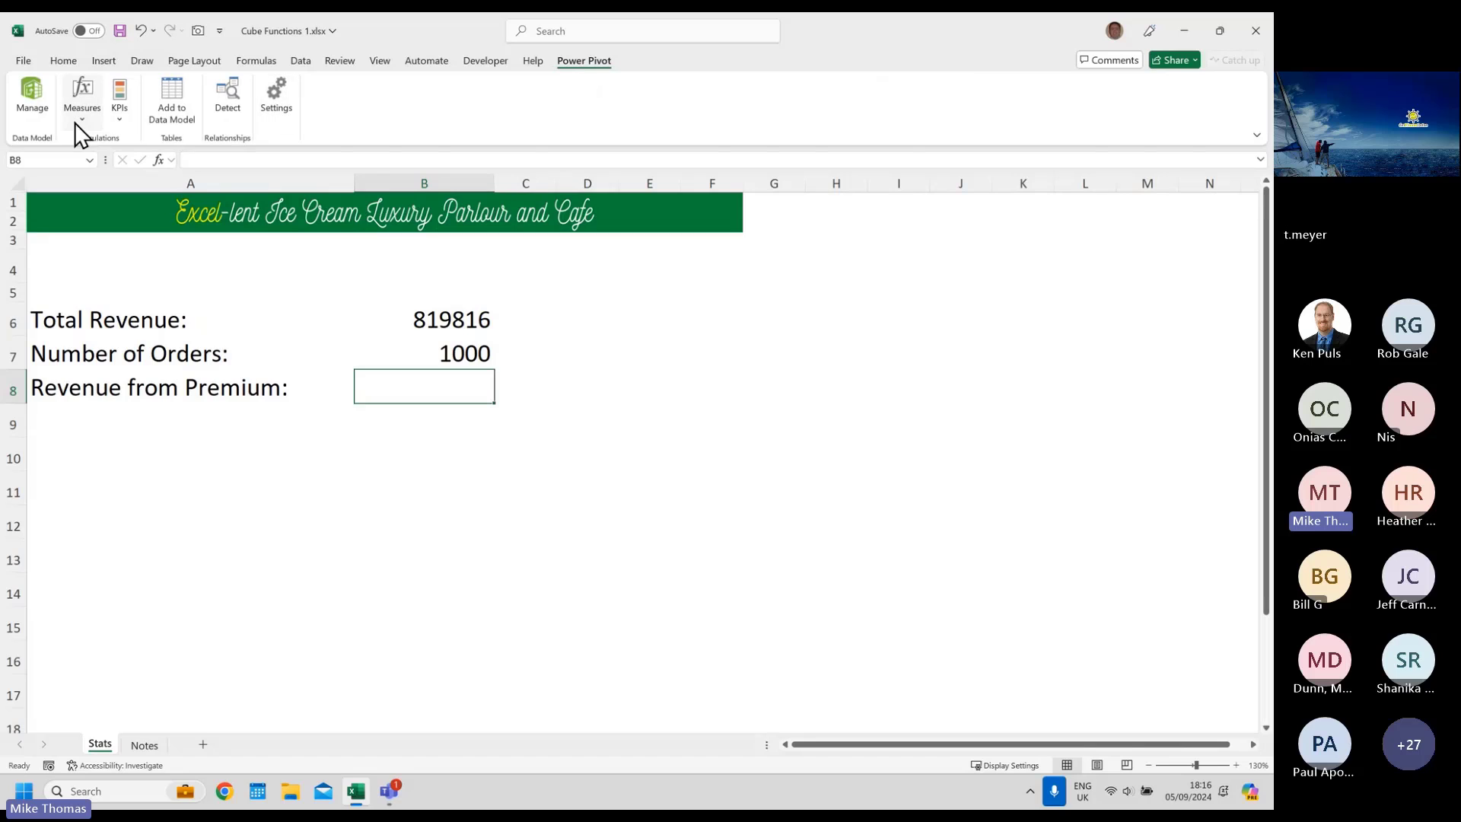
click(39, 100)
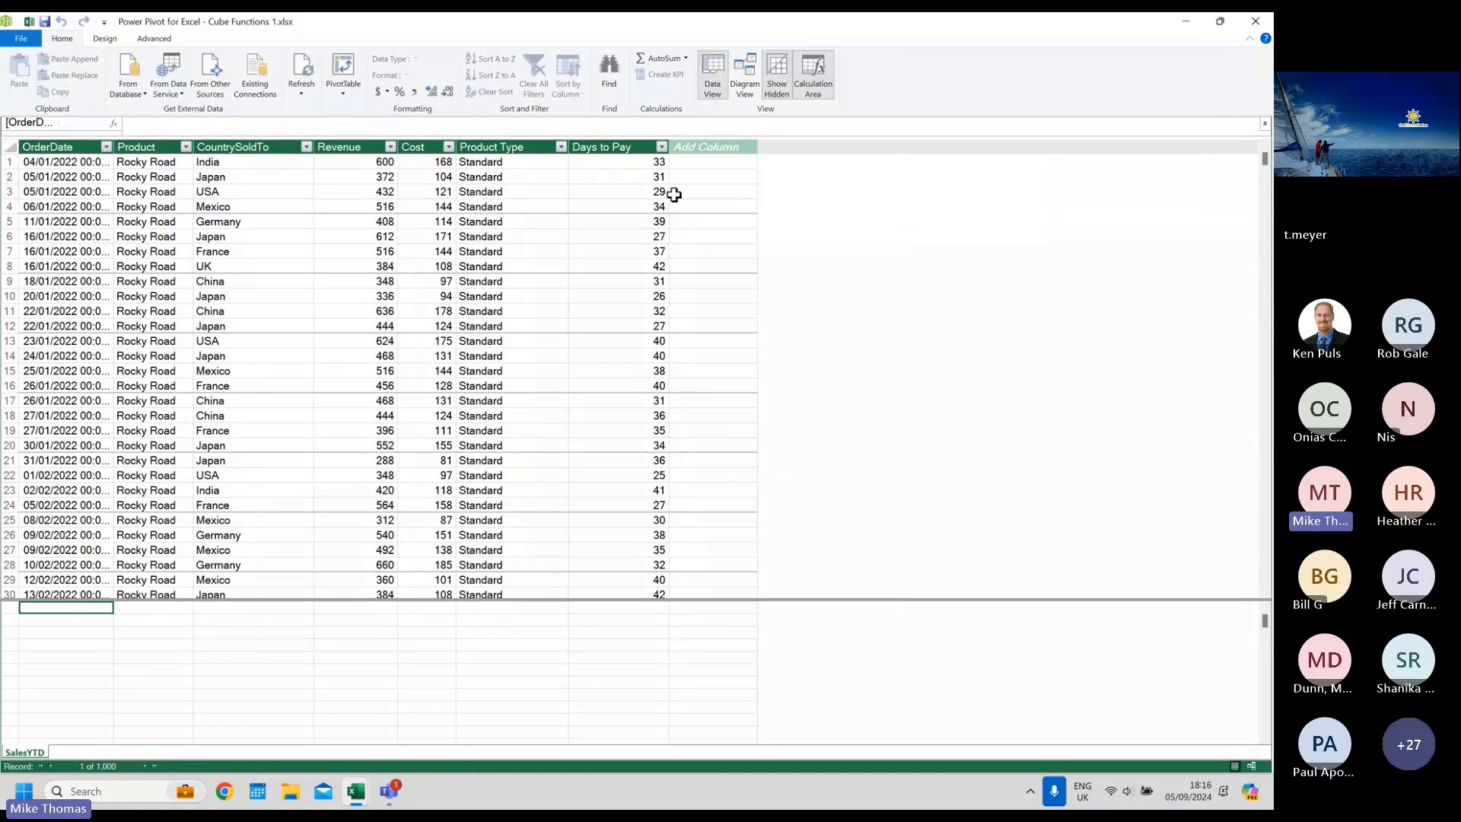
scroll(531, 220, down, 5)
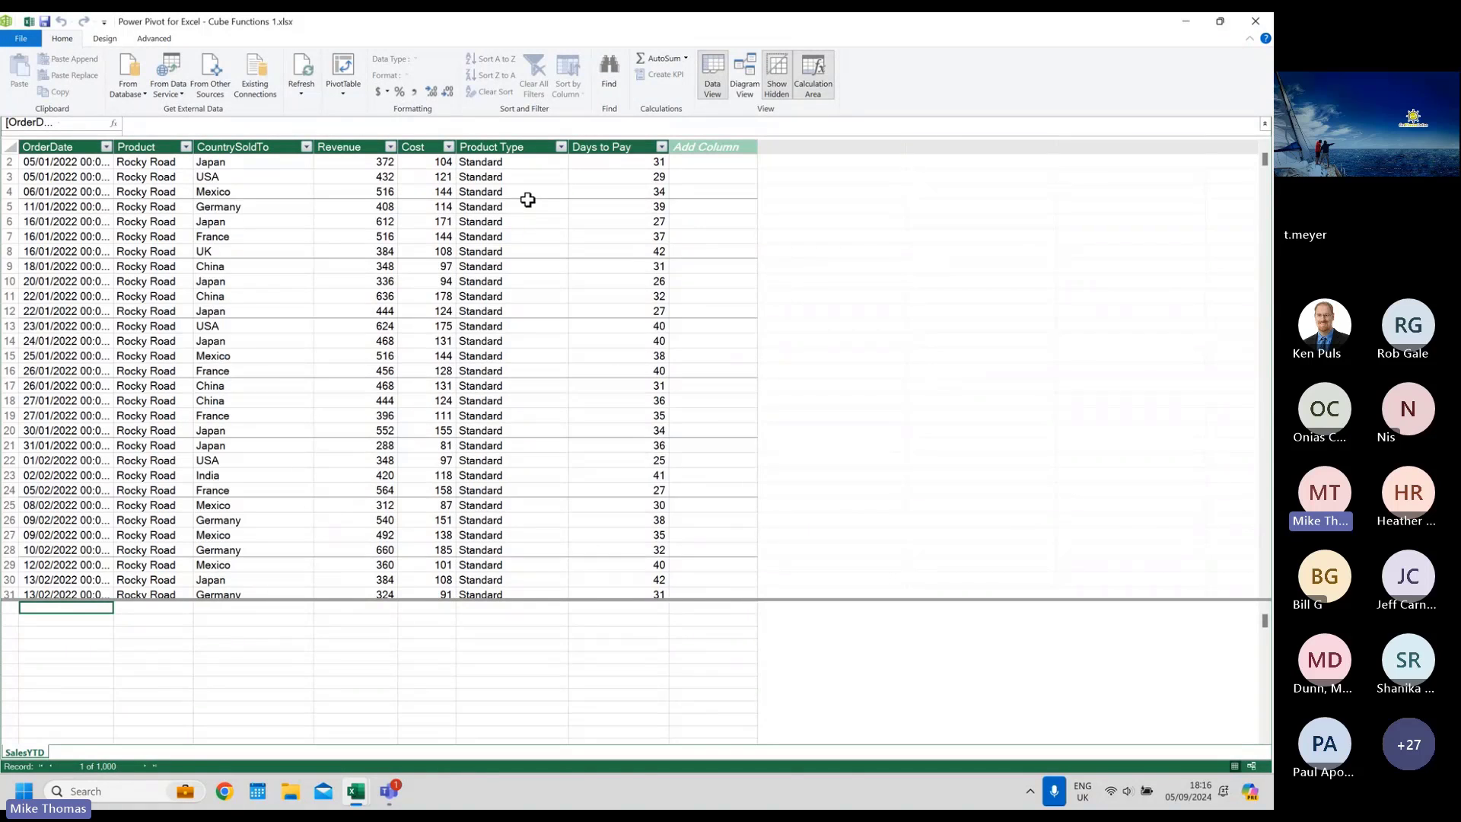
scroll(530, 220, down, 20)
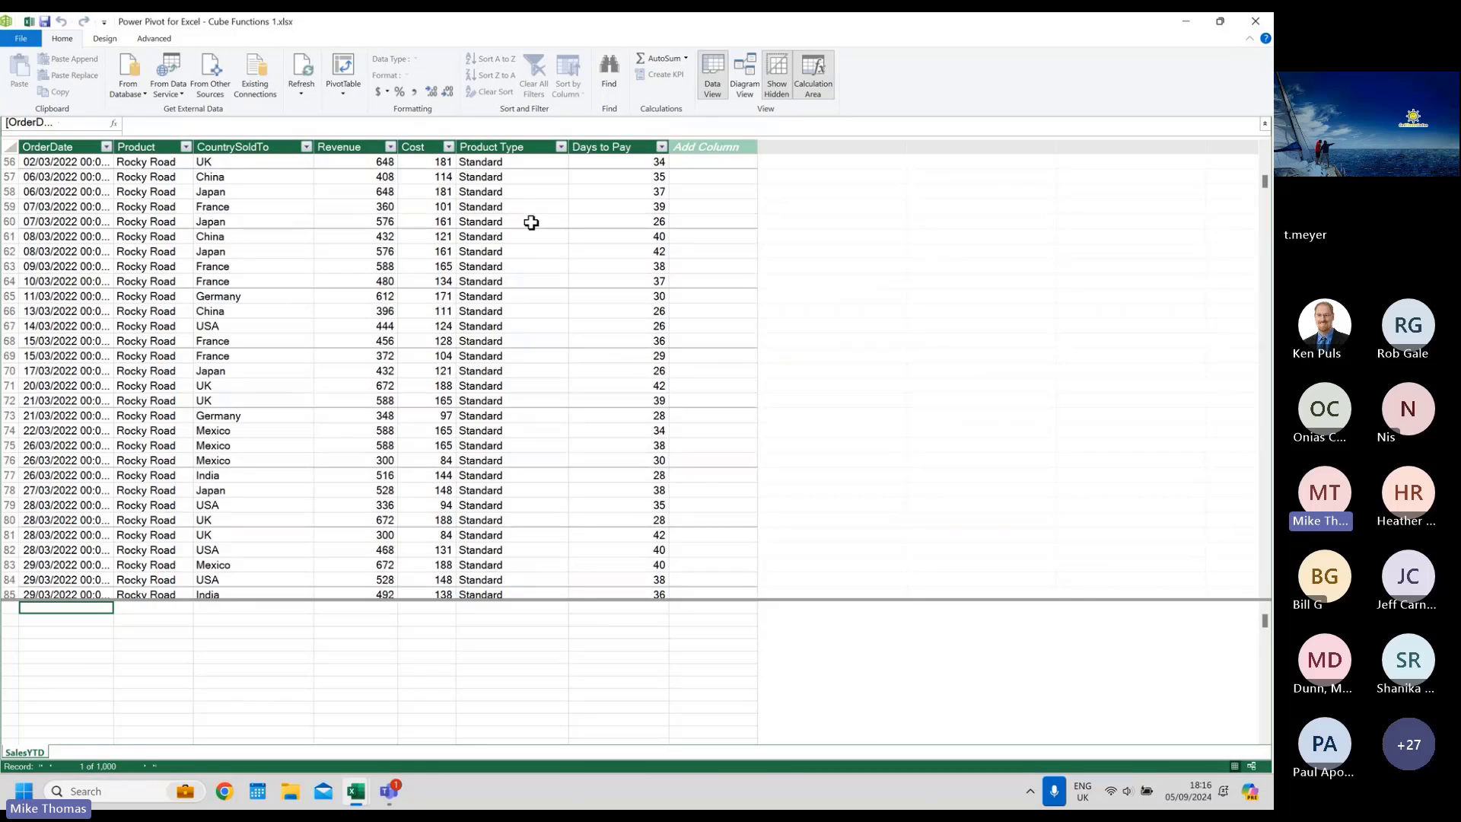
click(569, 147)
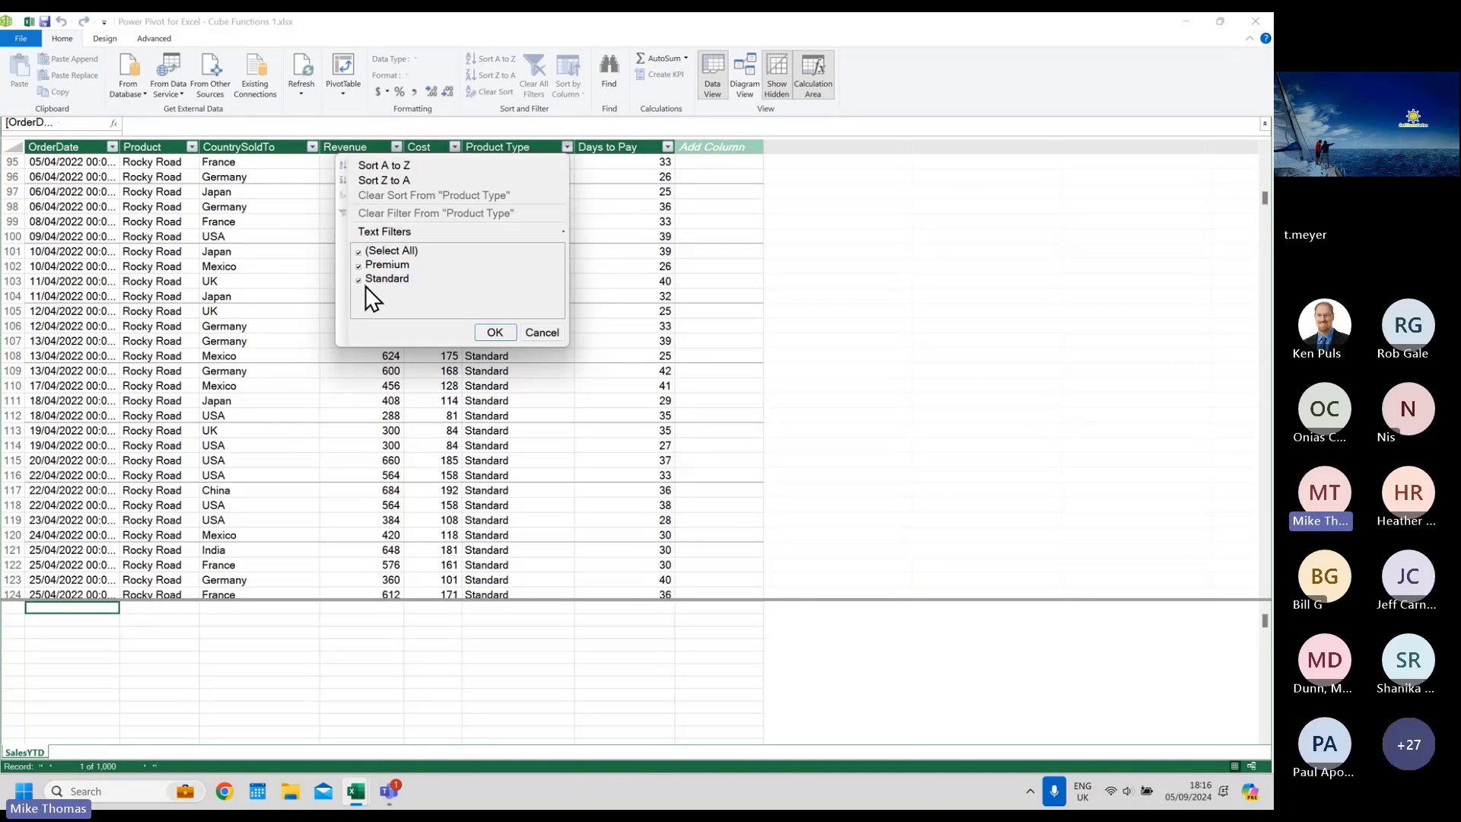
click(496, 332)
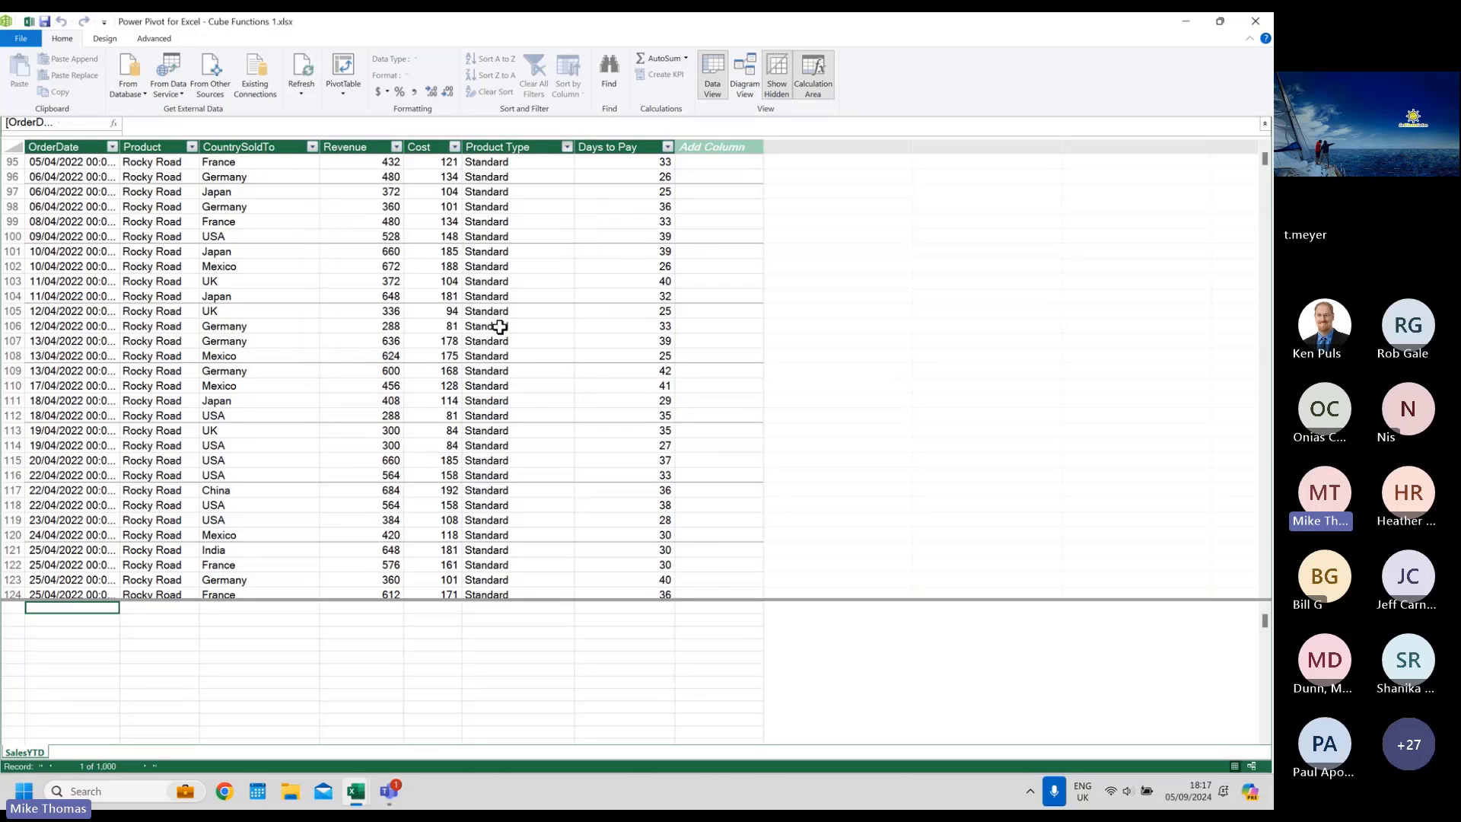
scroll(153, 216, down, 20)
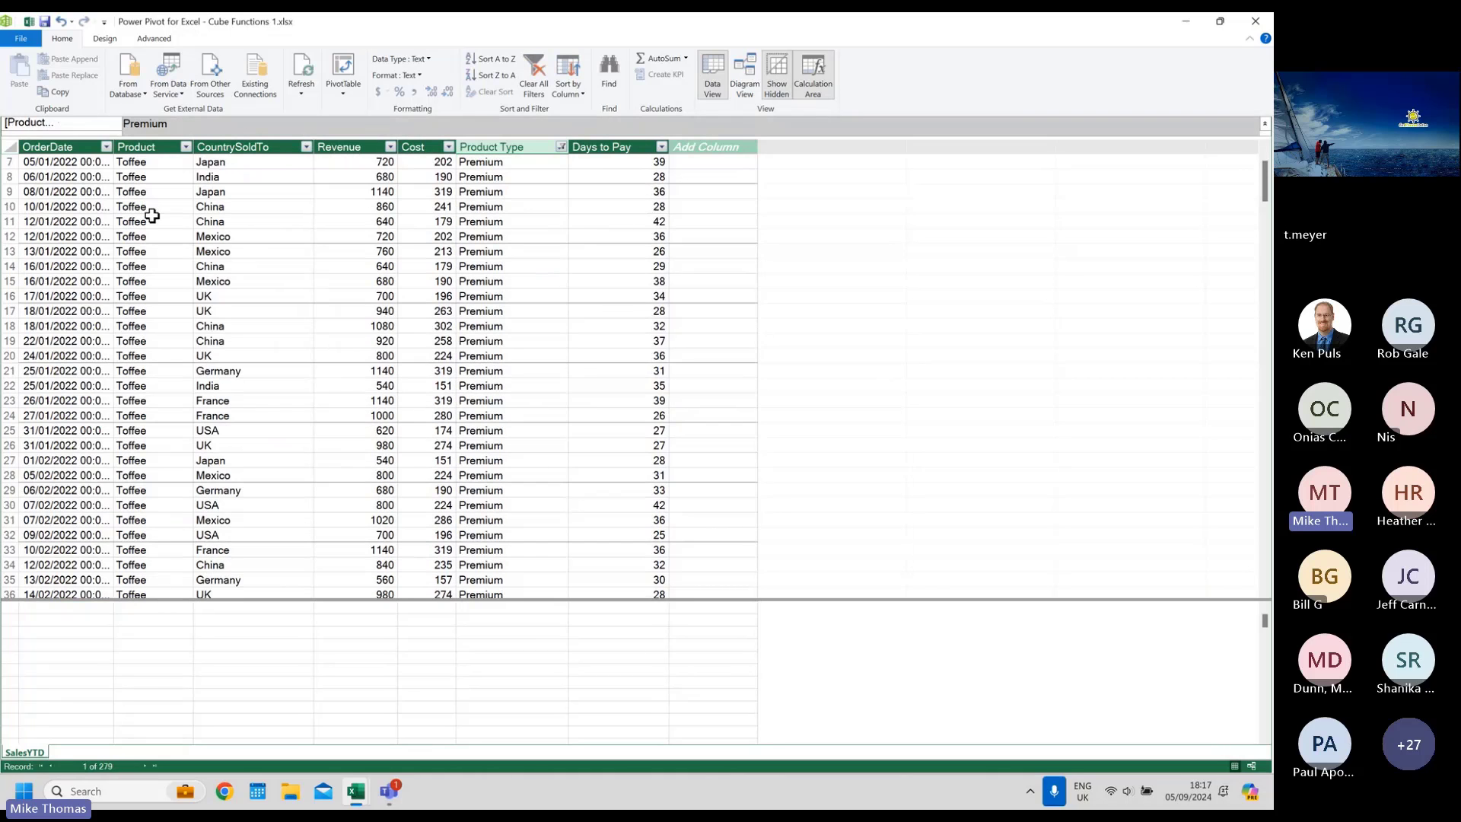
scroll(152, 219, up, 20)
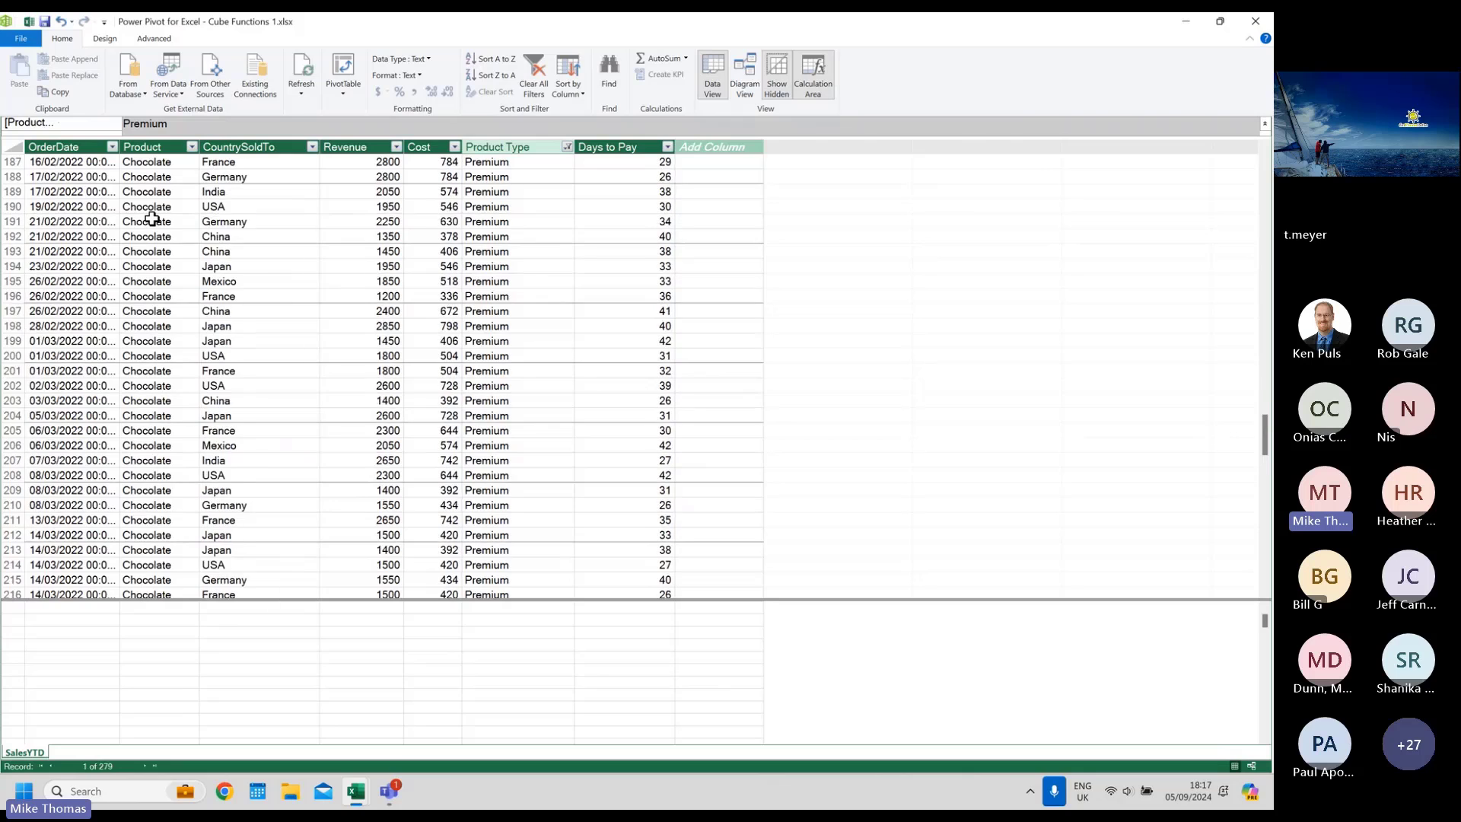
- Clear the Product Type filter from the SalesYTD table and close the data model window
scroll(152, 219, up, 20)
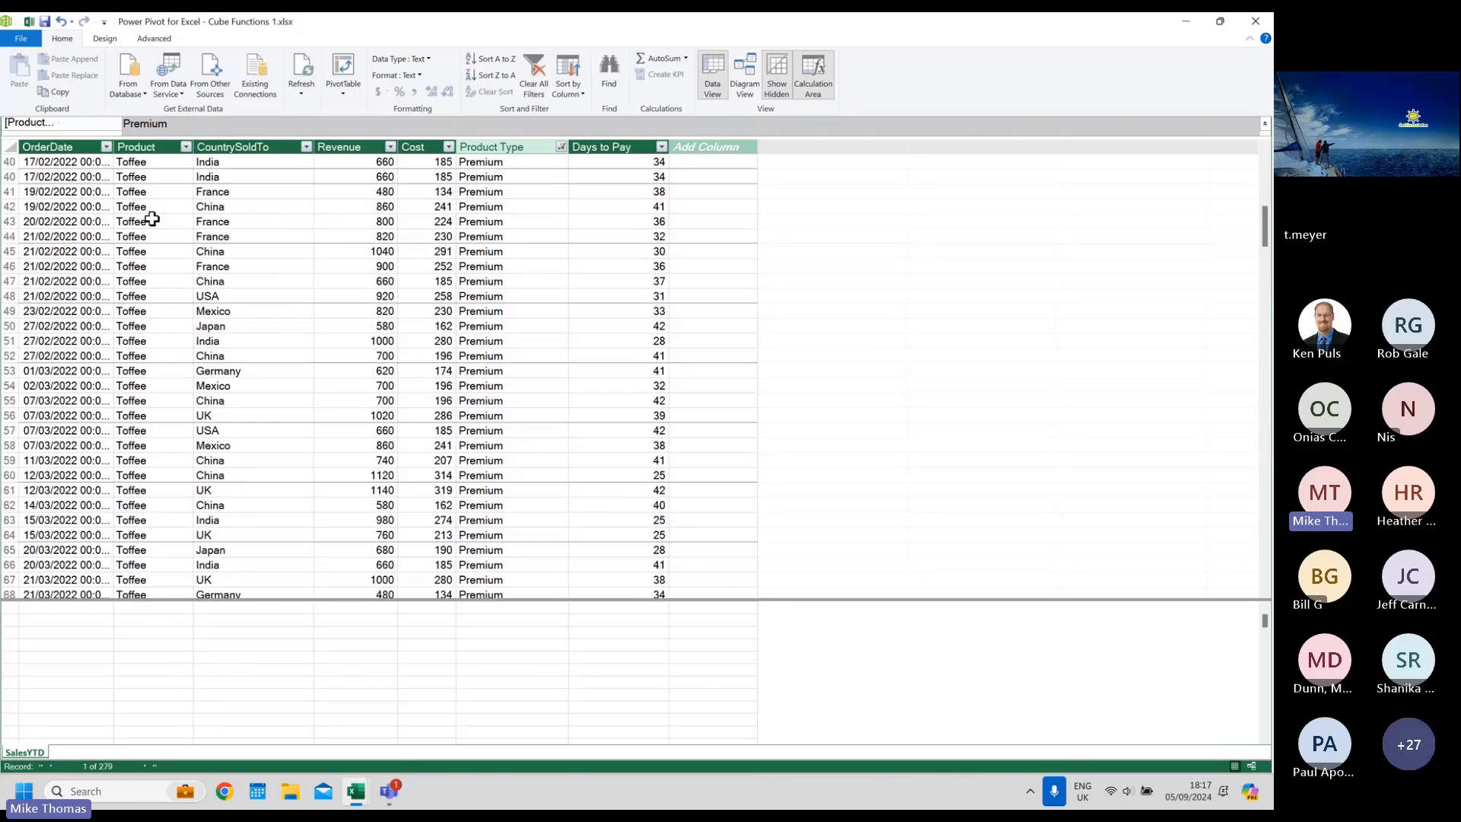
click(562, 147)
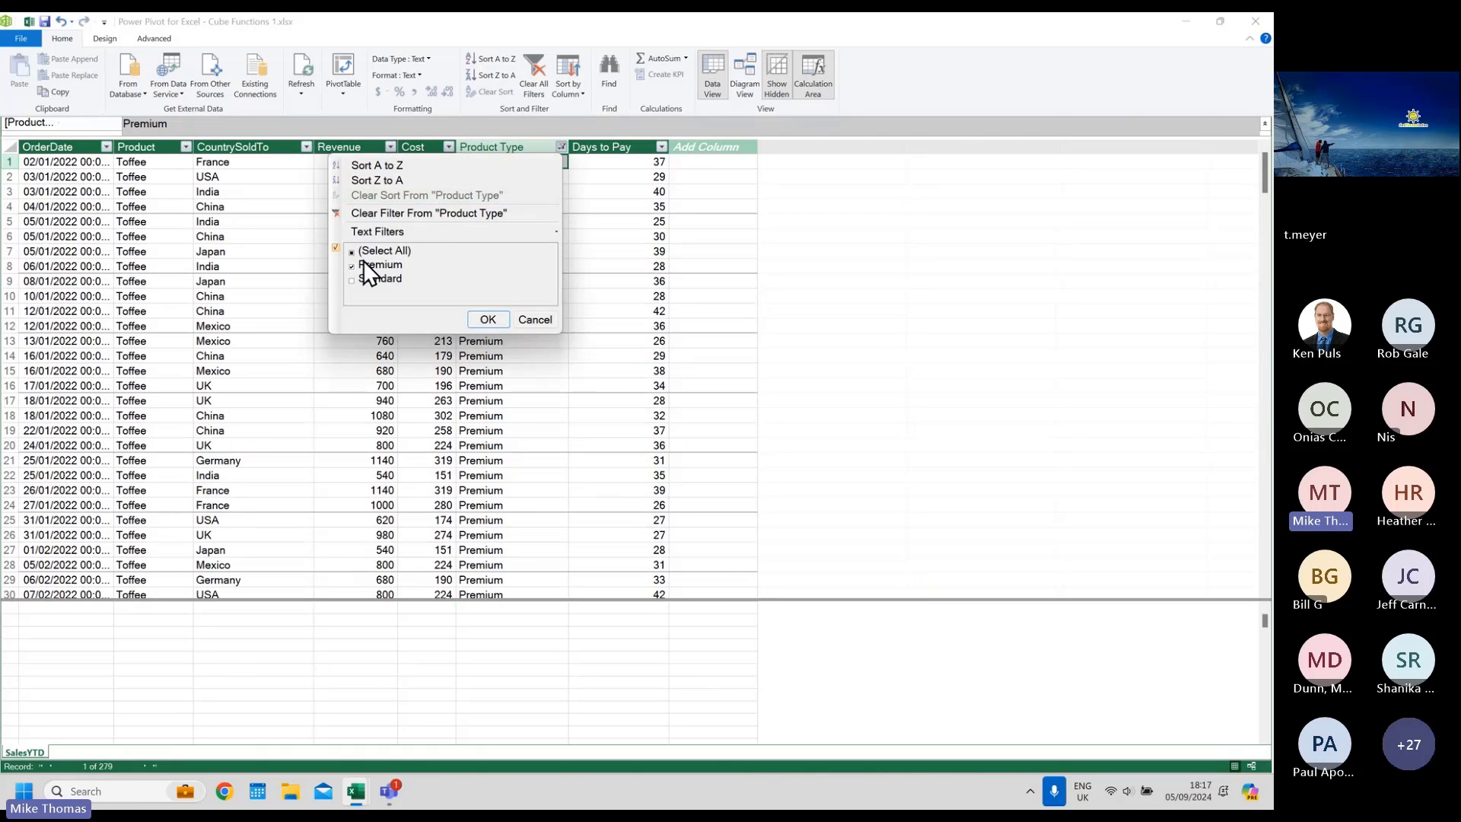
click(488, 319)
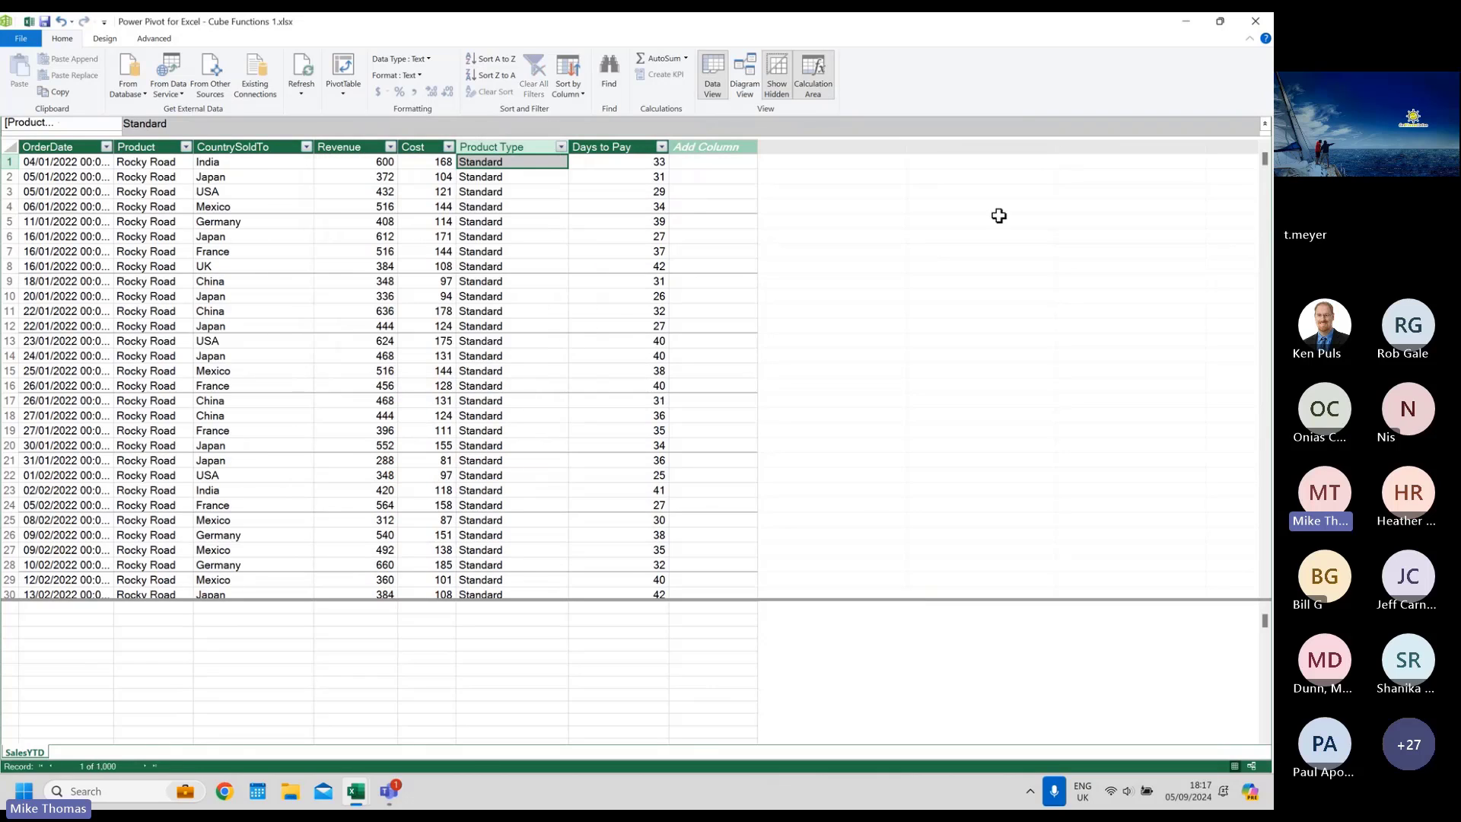
click(1255, 22)
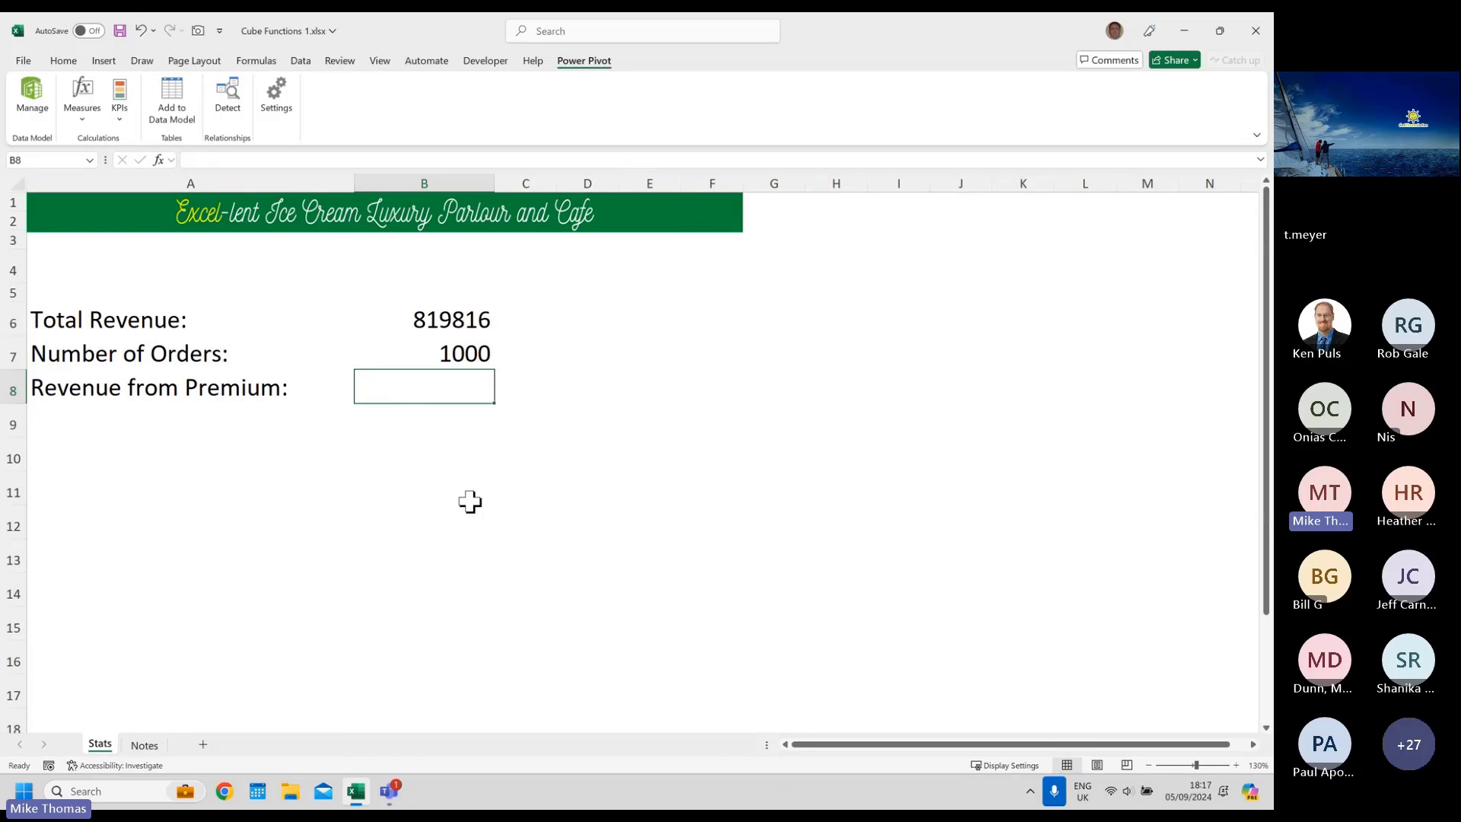
- Insert a PivotTable from the data model at cell D1 of the existing Notes sheet
click(144, 745)
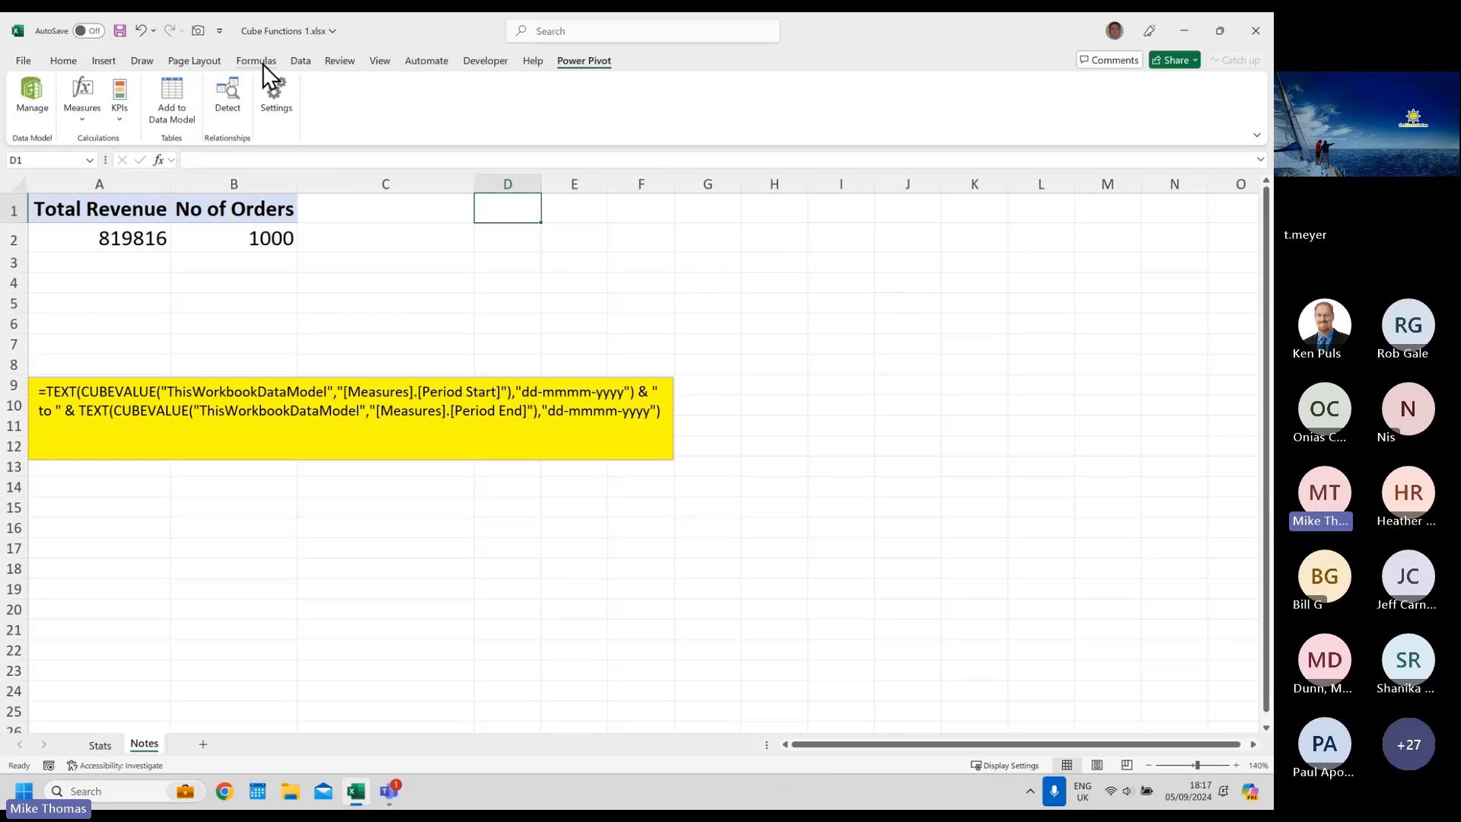
click(108, 62)
click(38, 116)
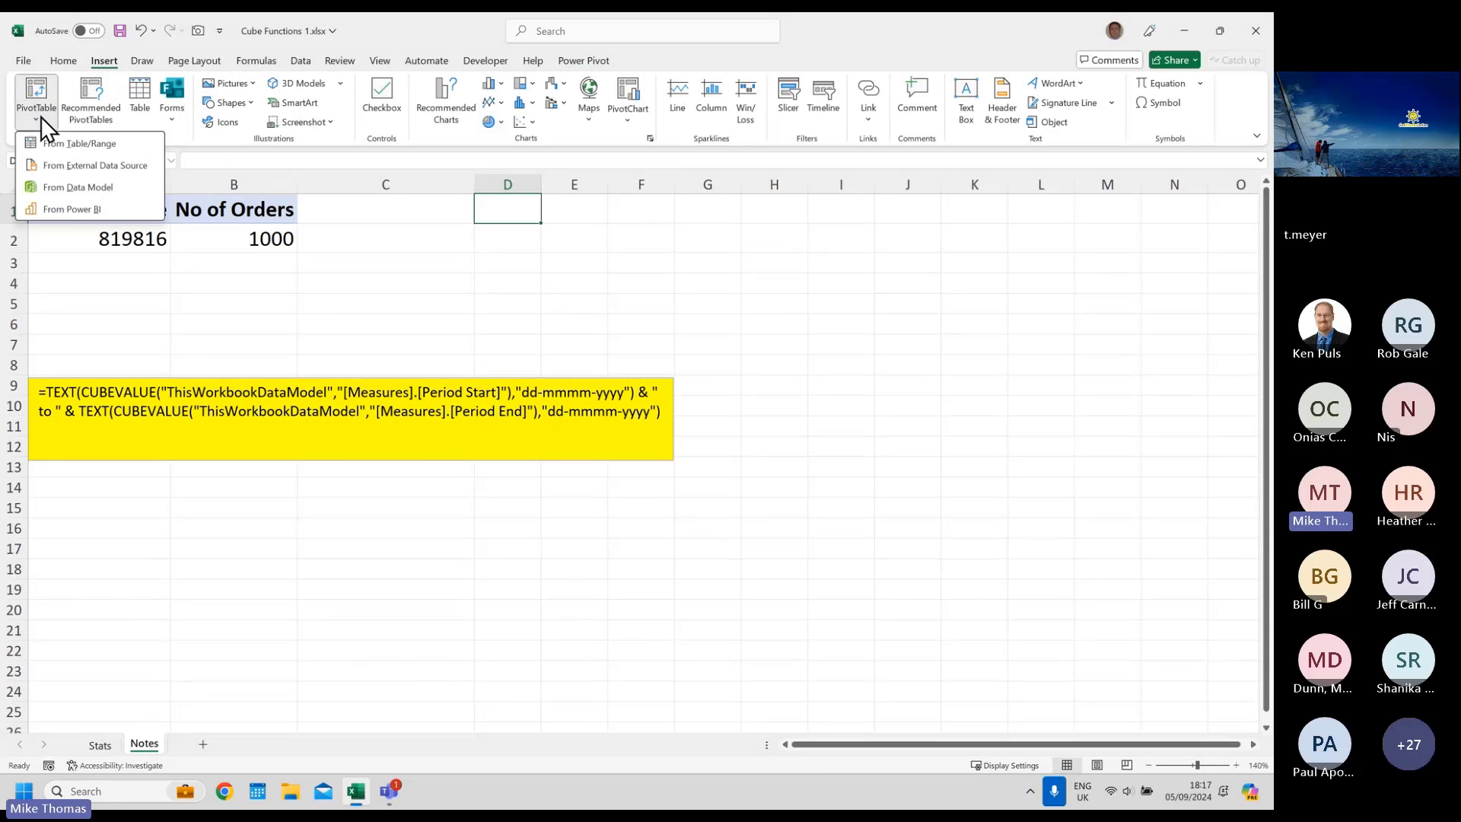
click(96, 188)
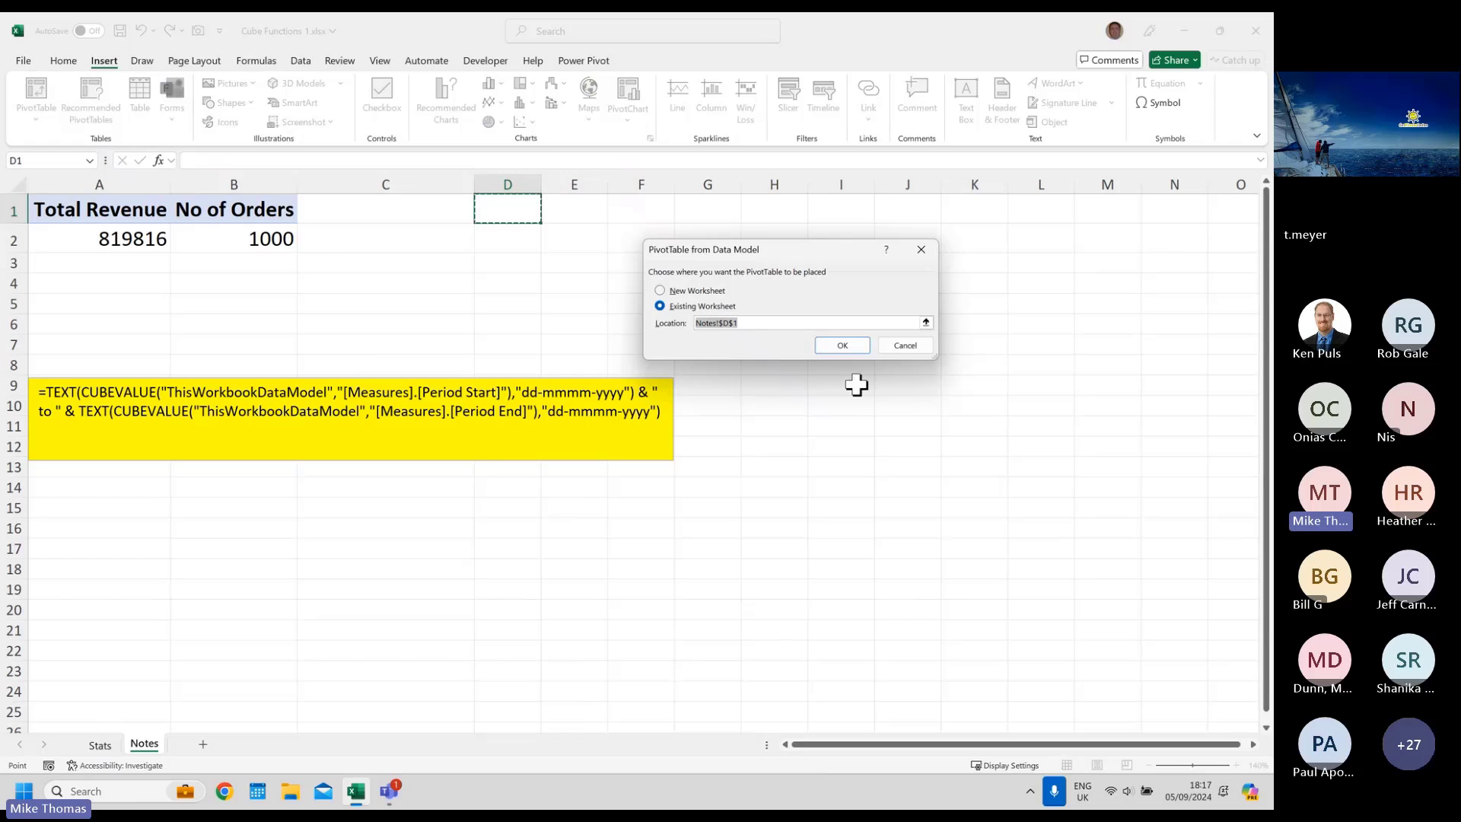
click(843, 345)
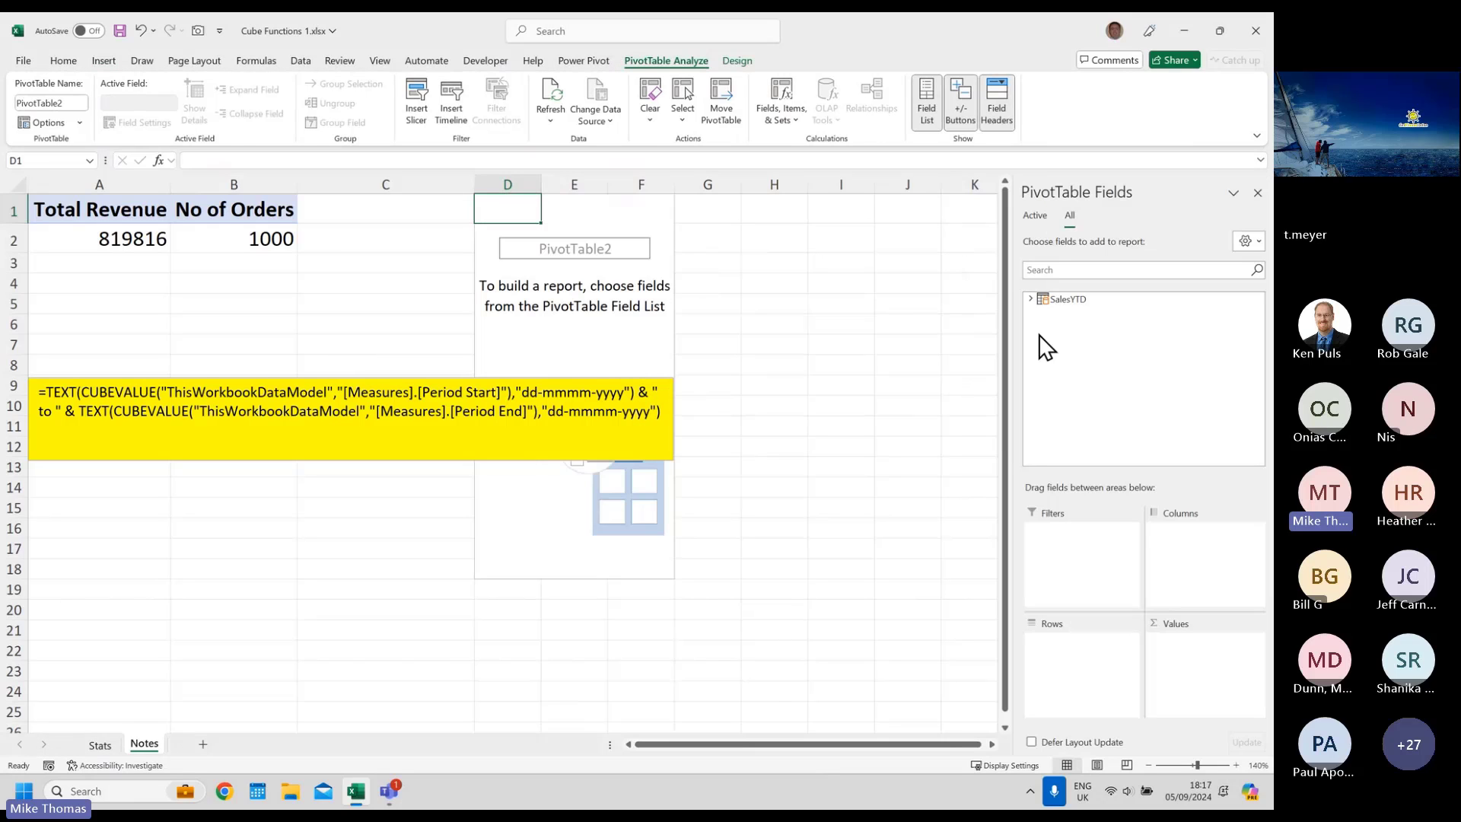
- Sum the SalesYTD Revenue field in the new PivotTable and filter it by Product Type to Premium
click(1031, 299)
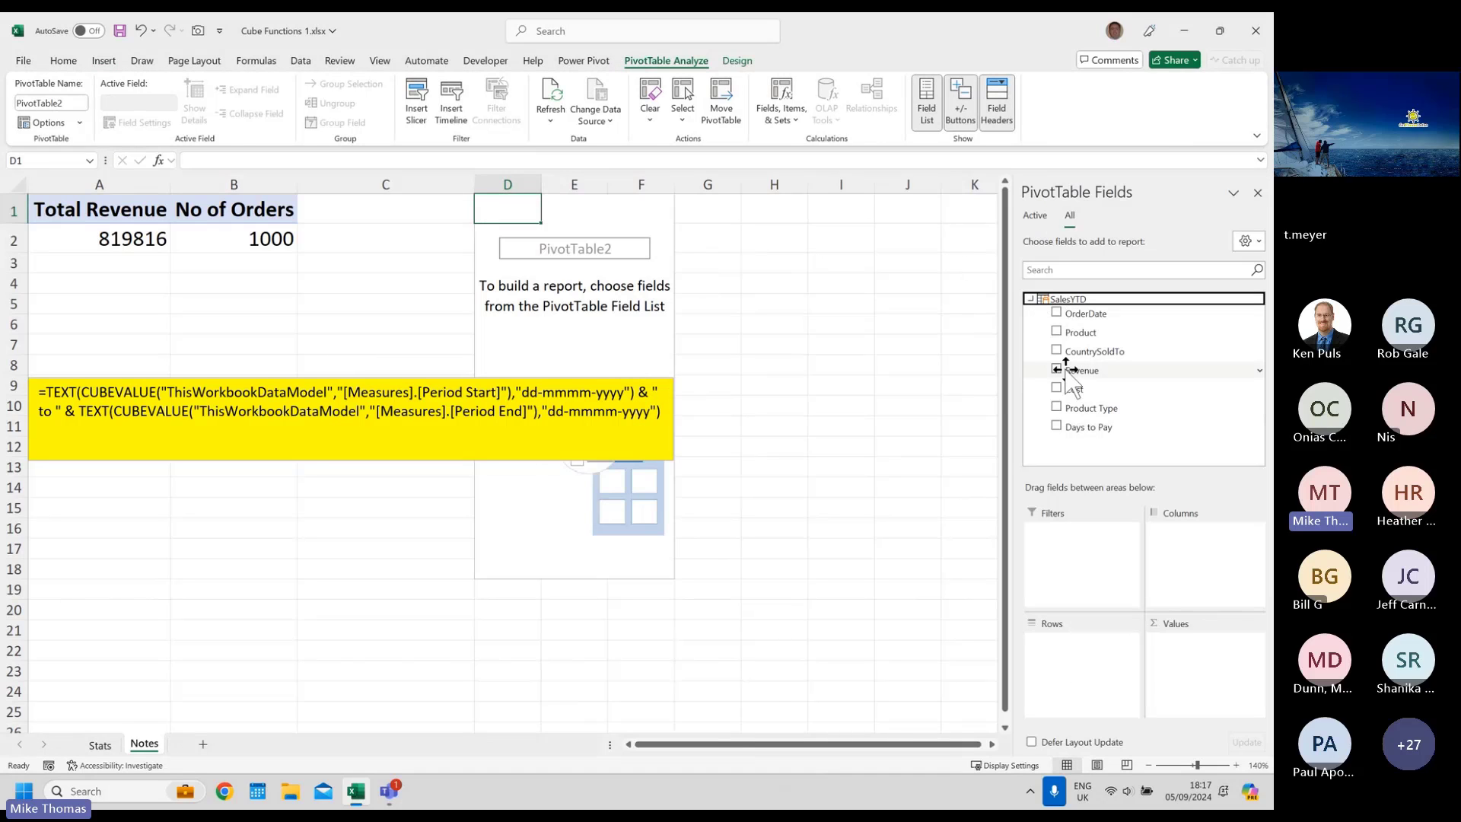
drag(1068, 369, 1204, 659)
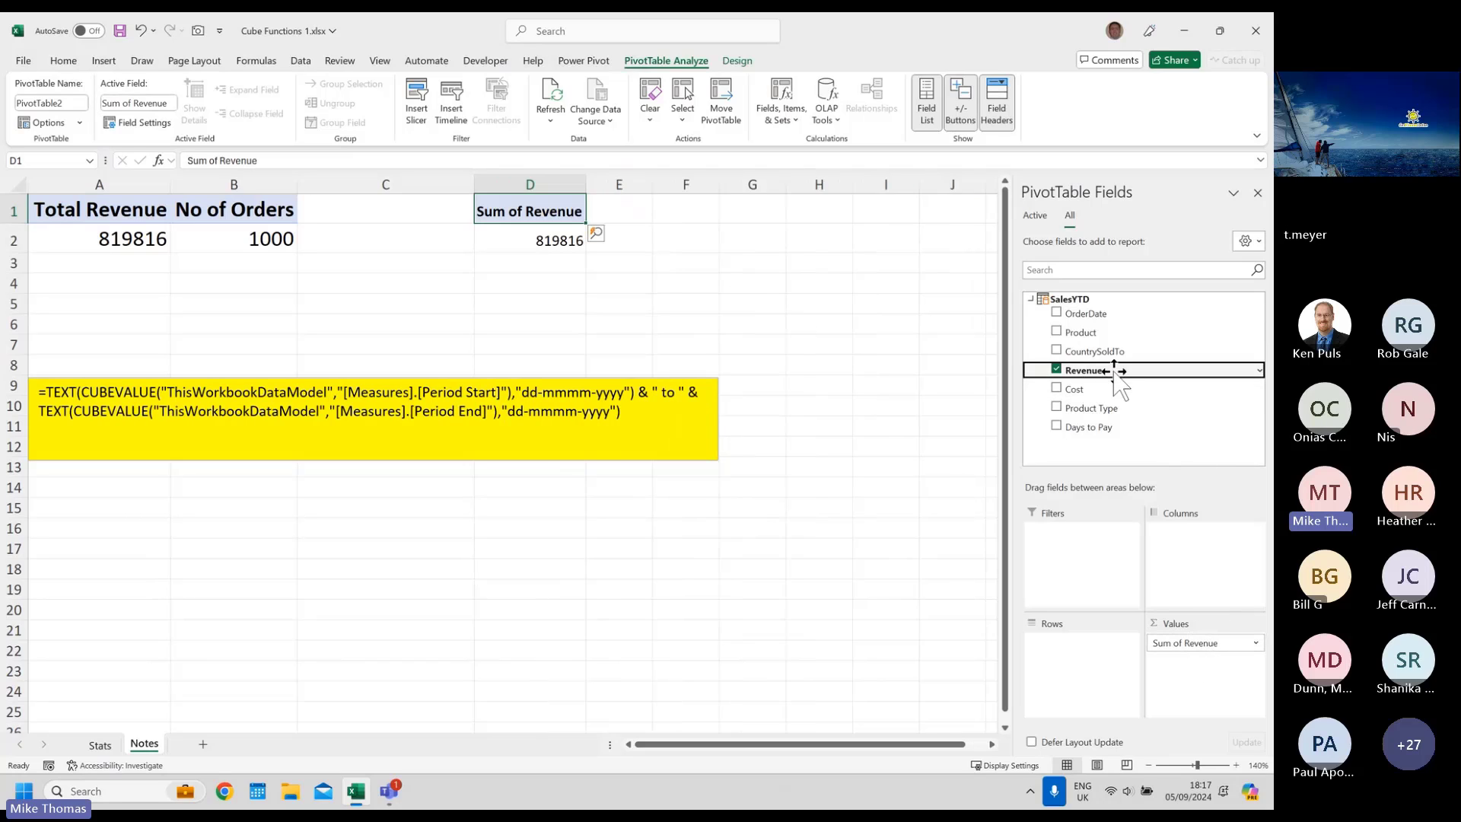
drag(1095, 406, 1081, 559)
click(620, 216)
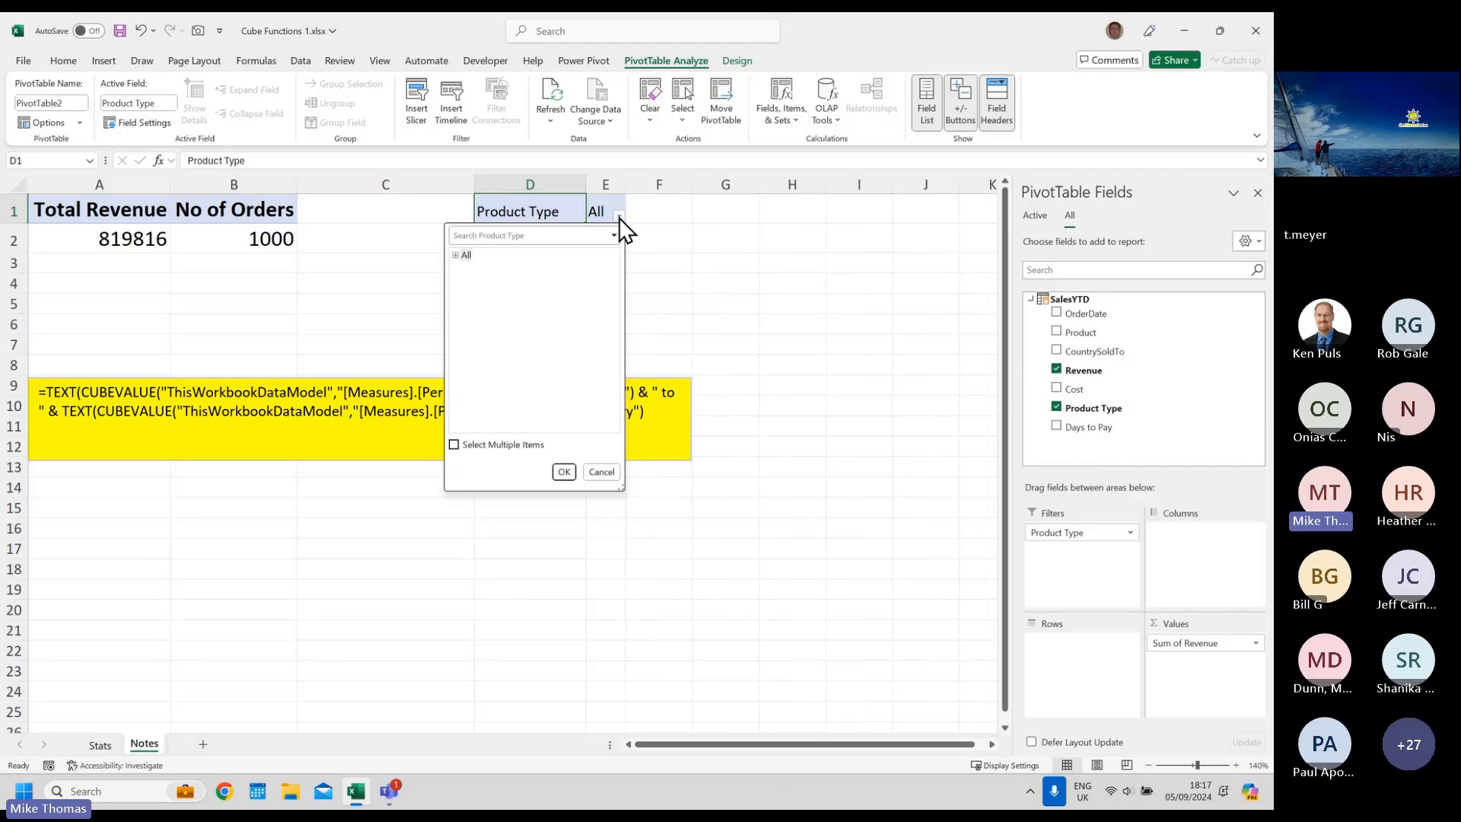
click(455, 254)
click(489, 270)
click(565, 471)
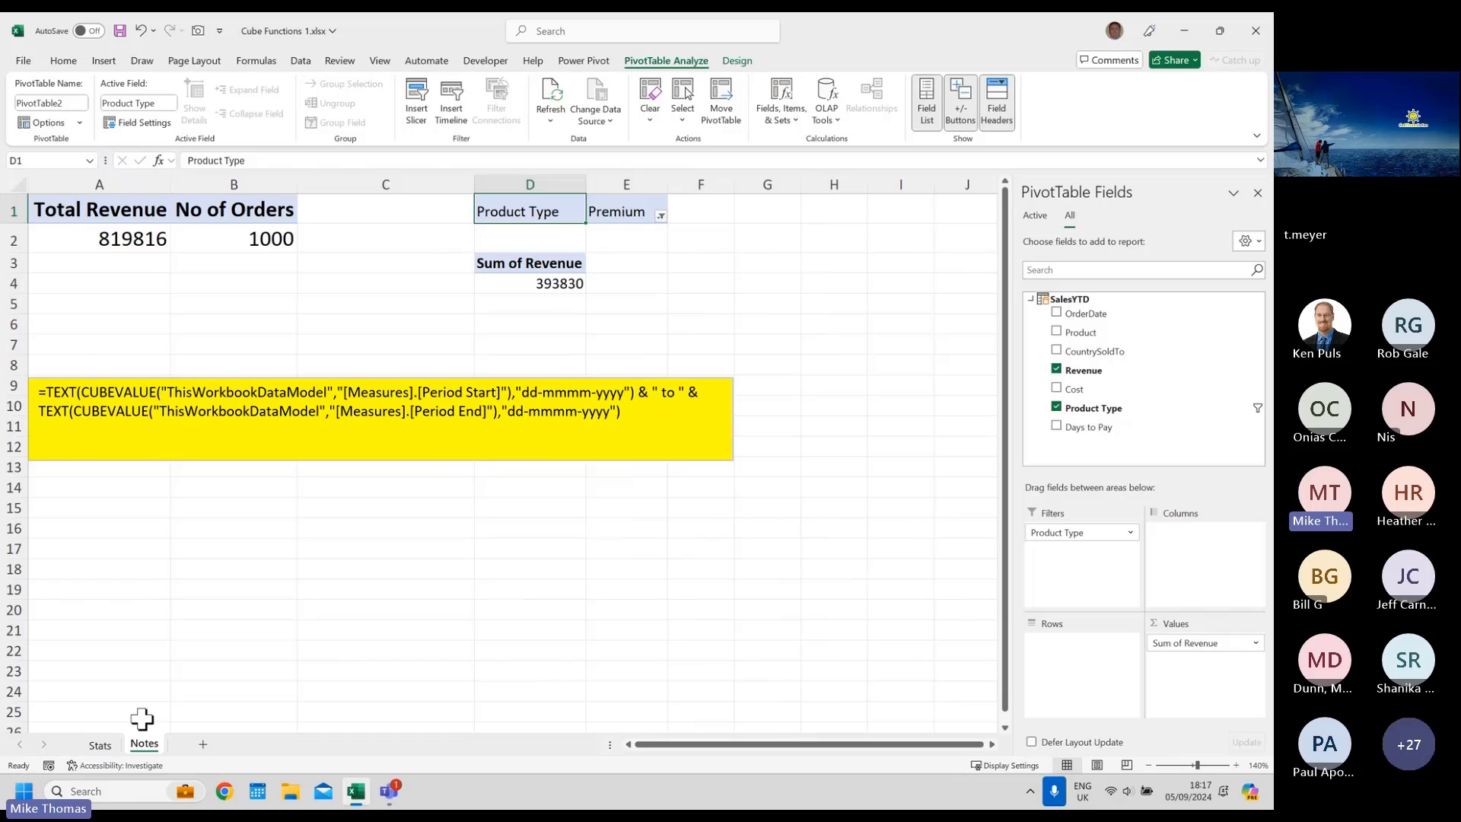
- Fill Revenue from Premium in cell B8 of the Stats sheet with a GETPIVOTDATA reference to the filtered PivotTable's Sum of Revenue
click(101, 745)
text(=)
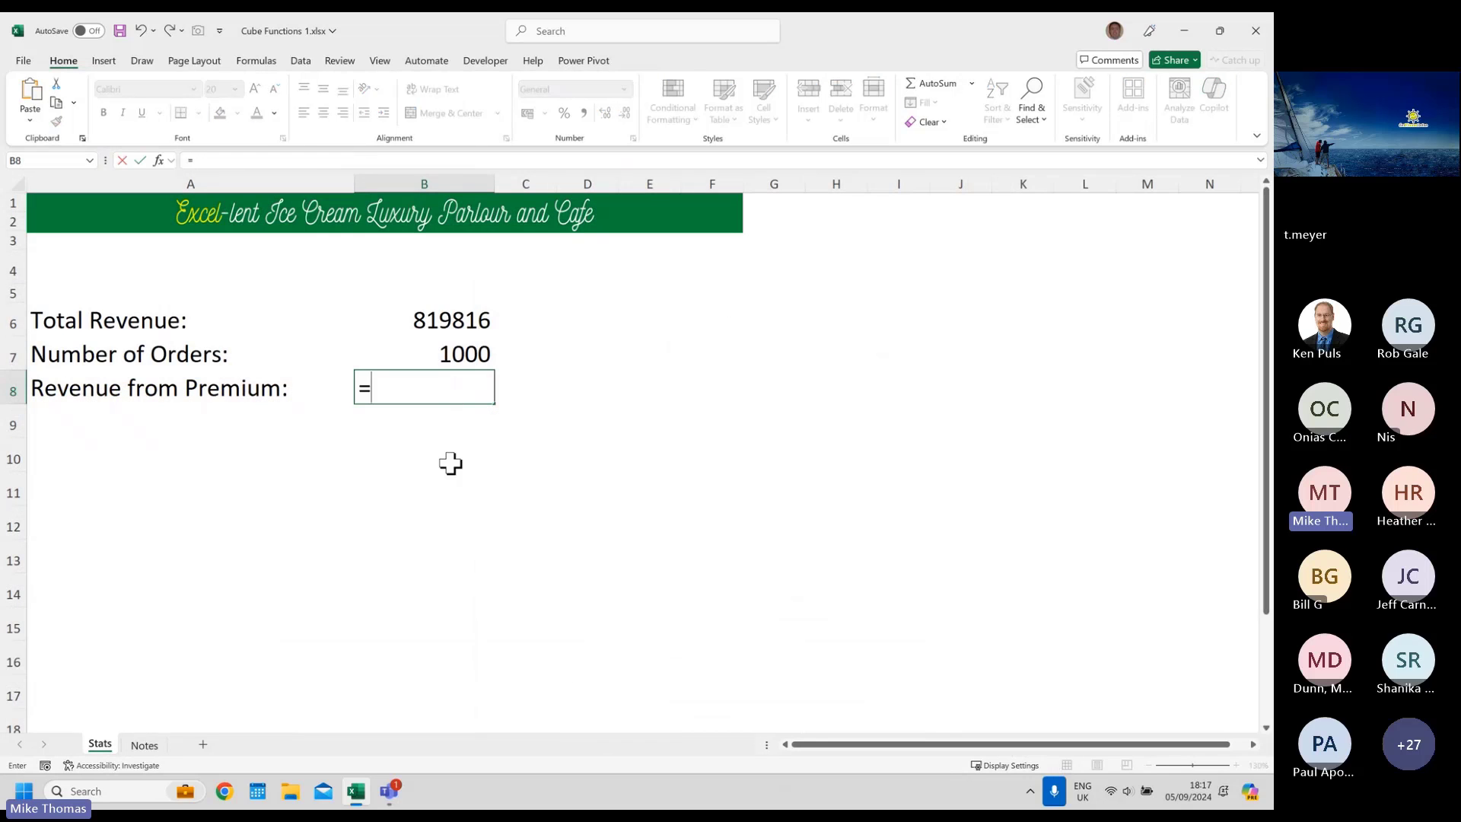
click(143, 746)
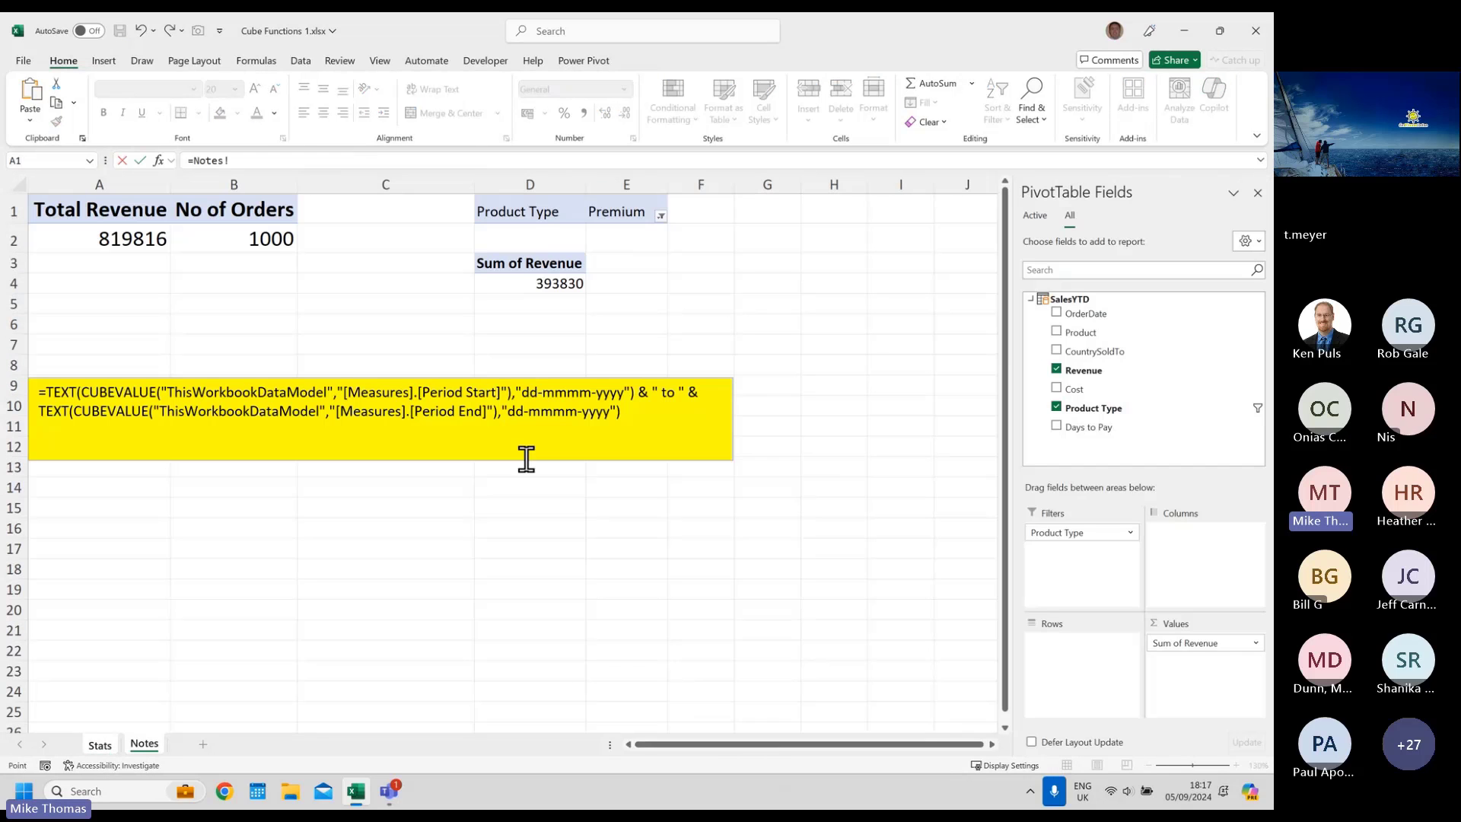
click(538, 282)
key(Return)
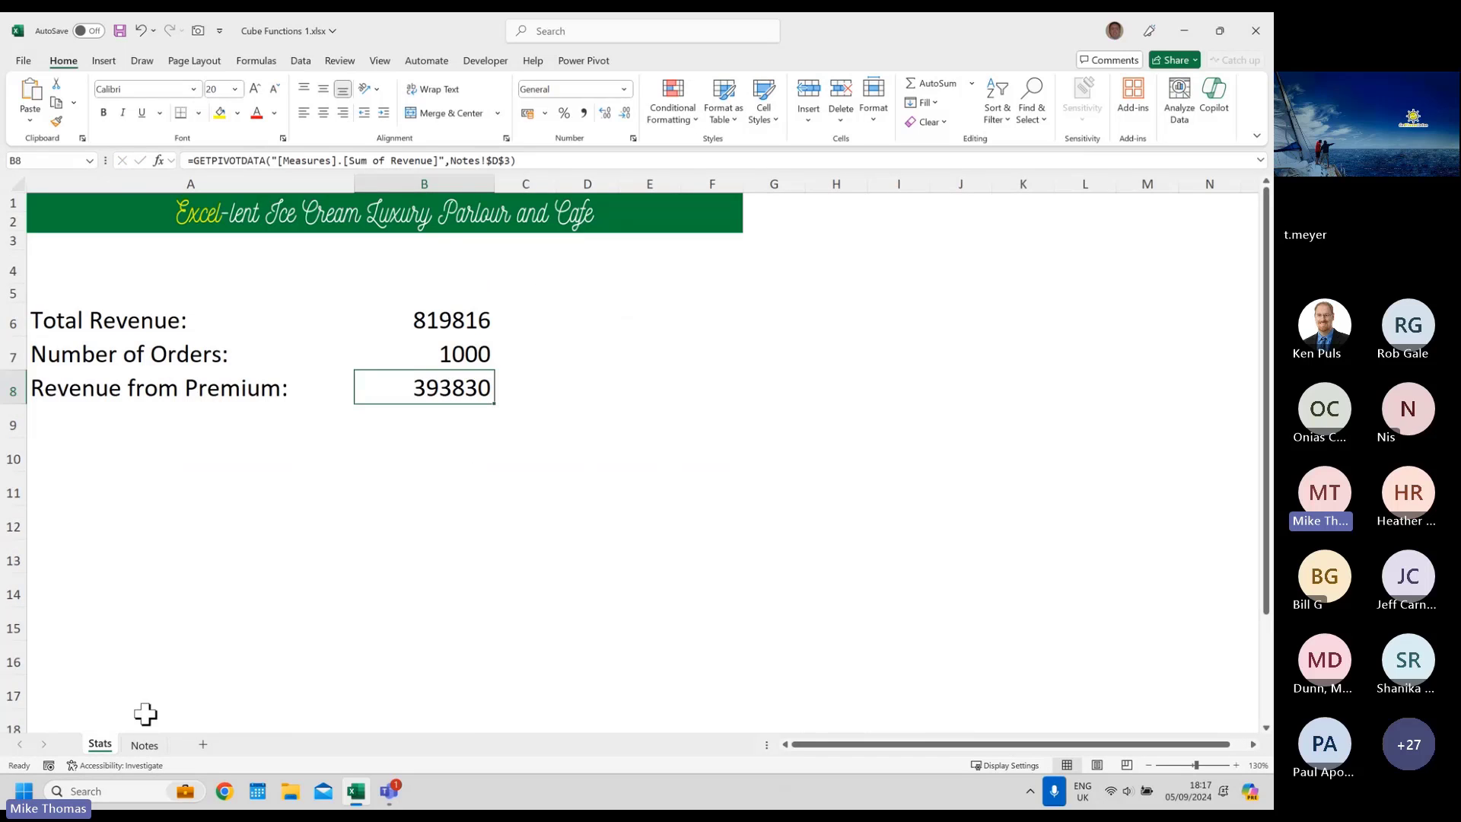
- Add OrderDate as a second filter on the Premium revenue PivotTable and look through its list of dates without choosing any
click(144, 744)
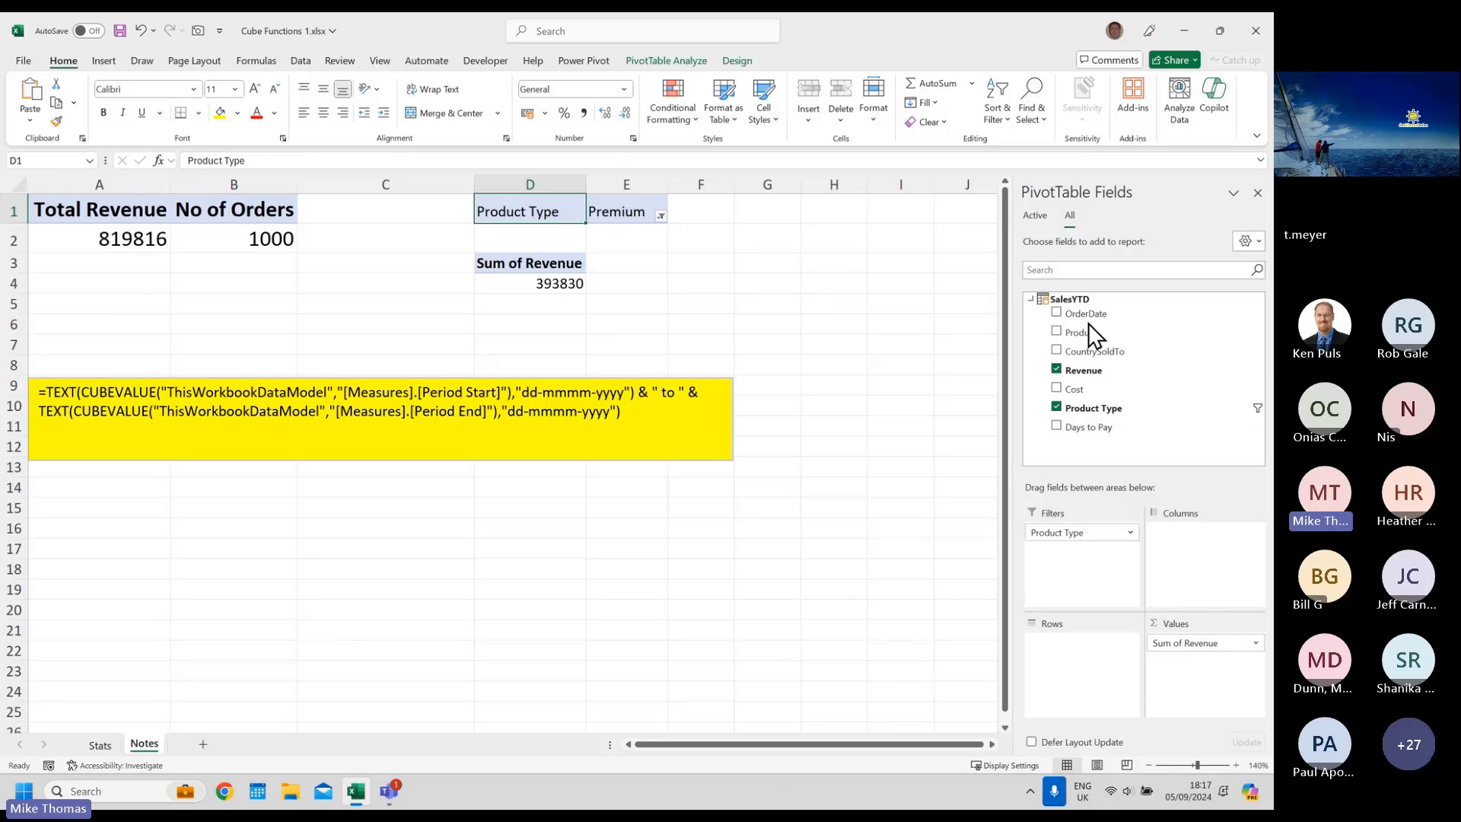
drag(1088, 314, 1095, 554)
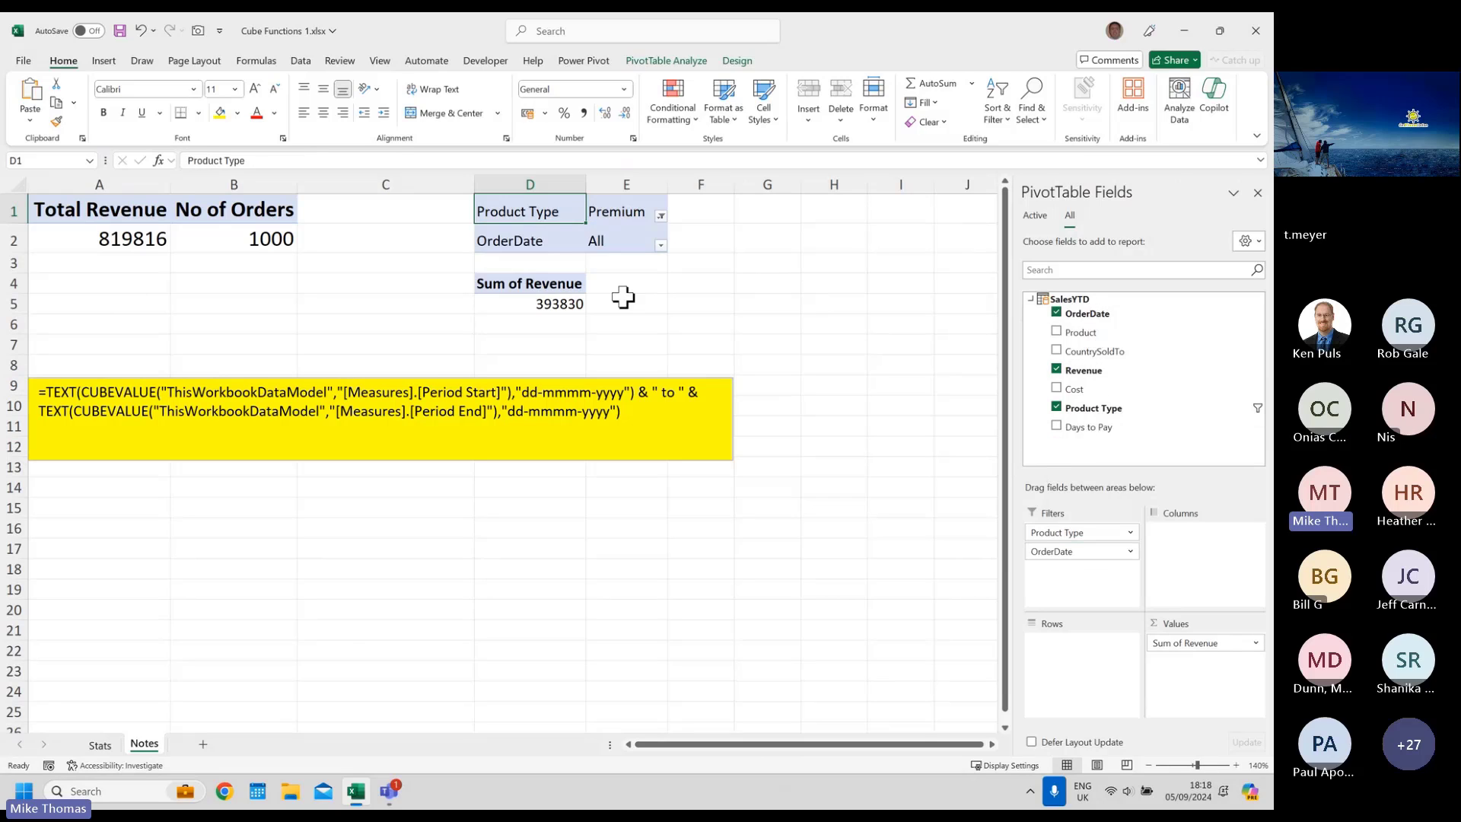
click(661, 244)
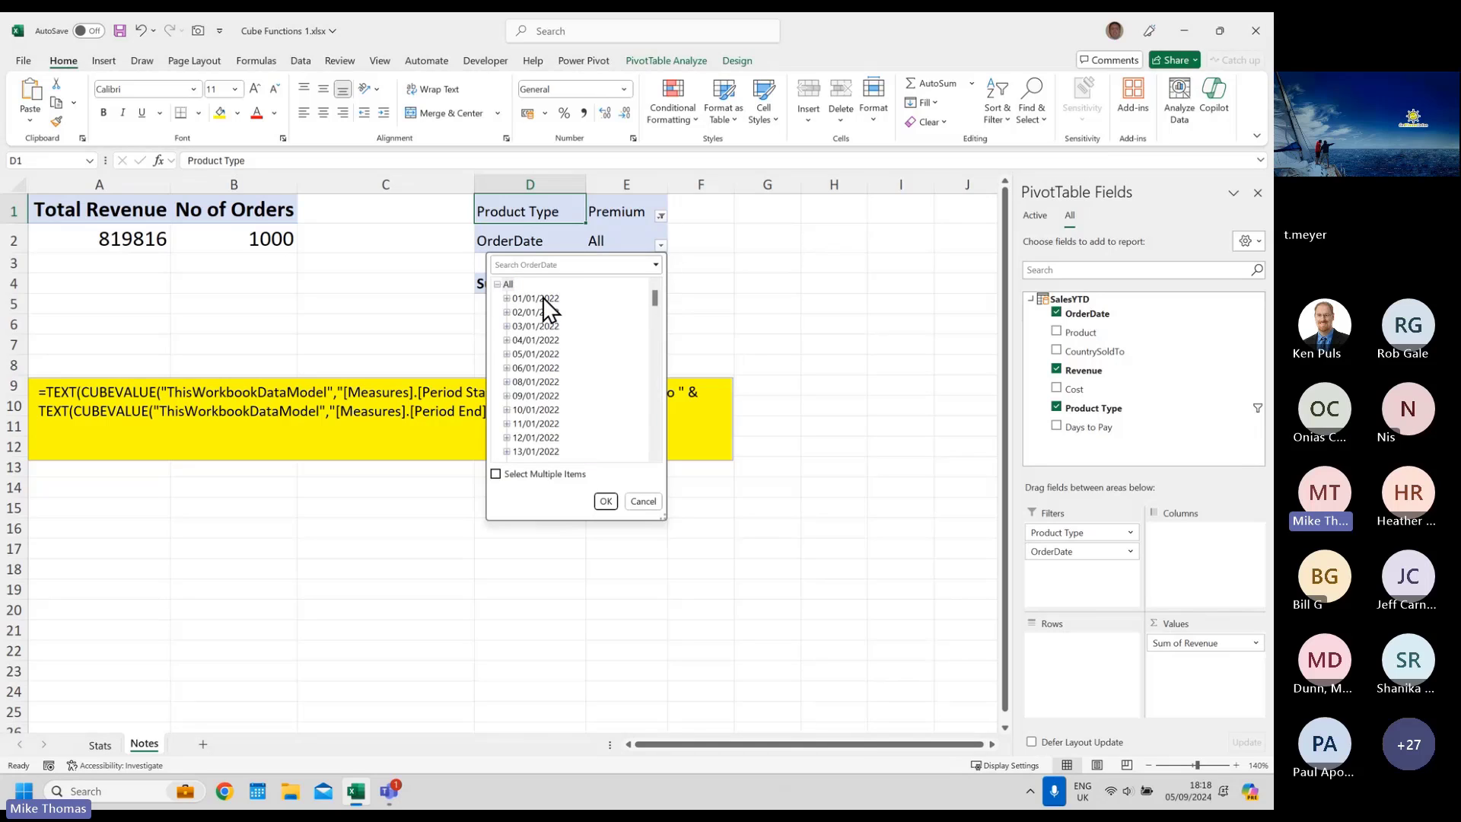
scroll(656, 299, down, 1)
mouse_move(655, 299)
mouse_down()
mouse_move(656, 458)
mouse_move(656, 273)
mouse_up()
drag(654, 294, 659, 441)
drag(654, 441, 655, 294)
click(643, 501)
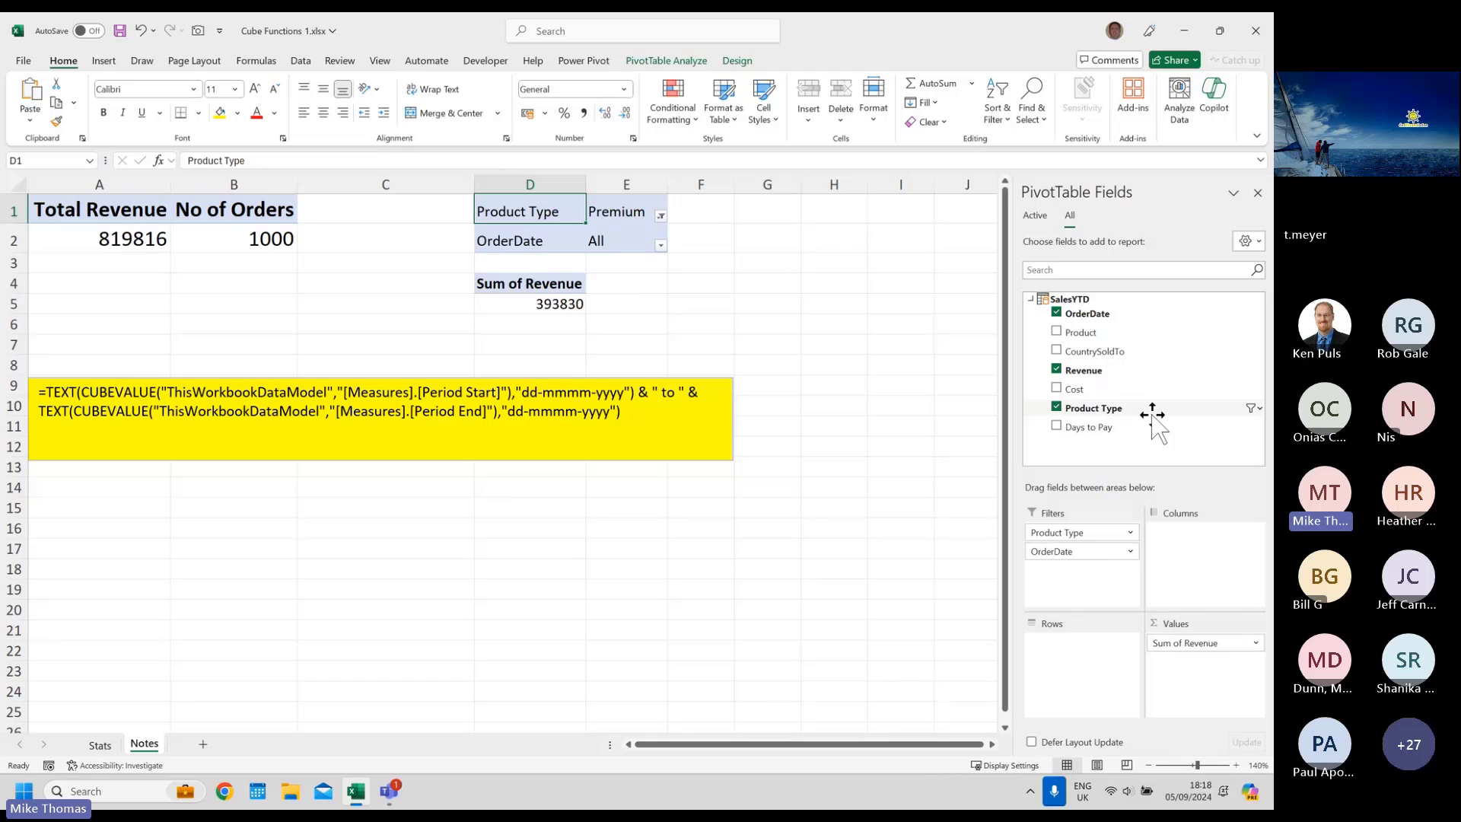
- Delete the three PivotTable-based formulas in cells B6:B8 of the Stats sheet
click(108, 746)
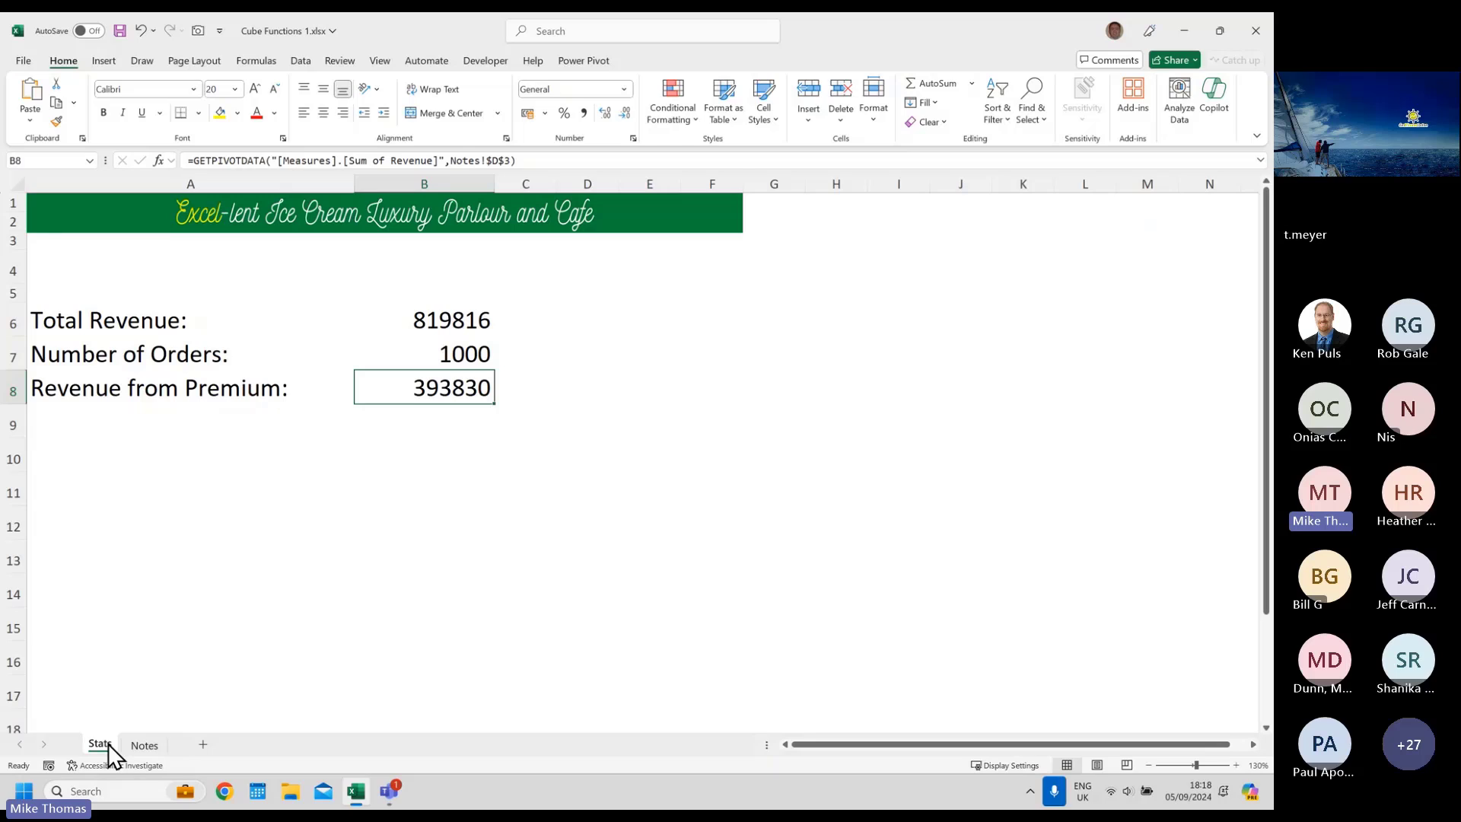
drag(432, 322, 435, 381)
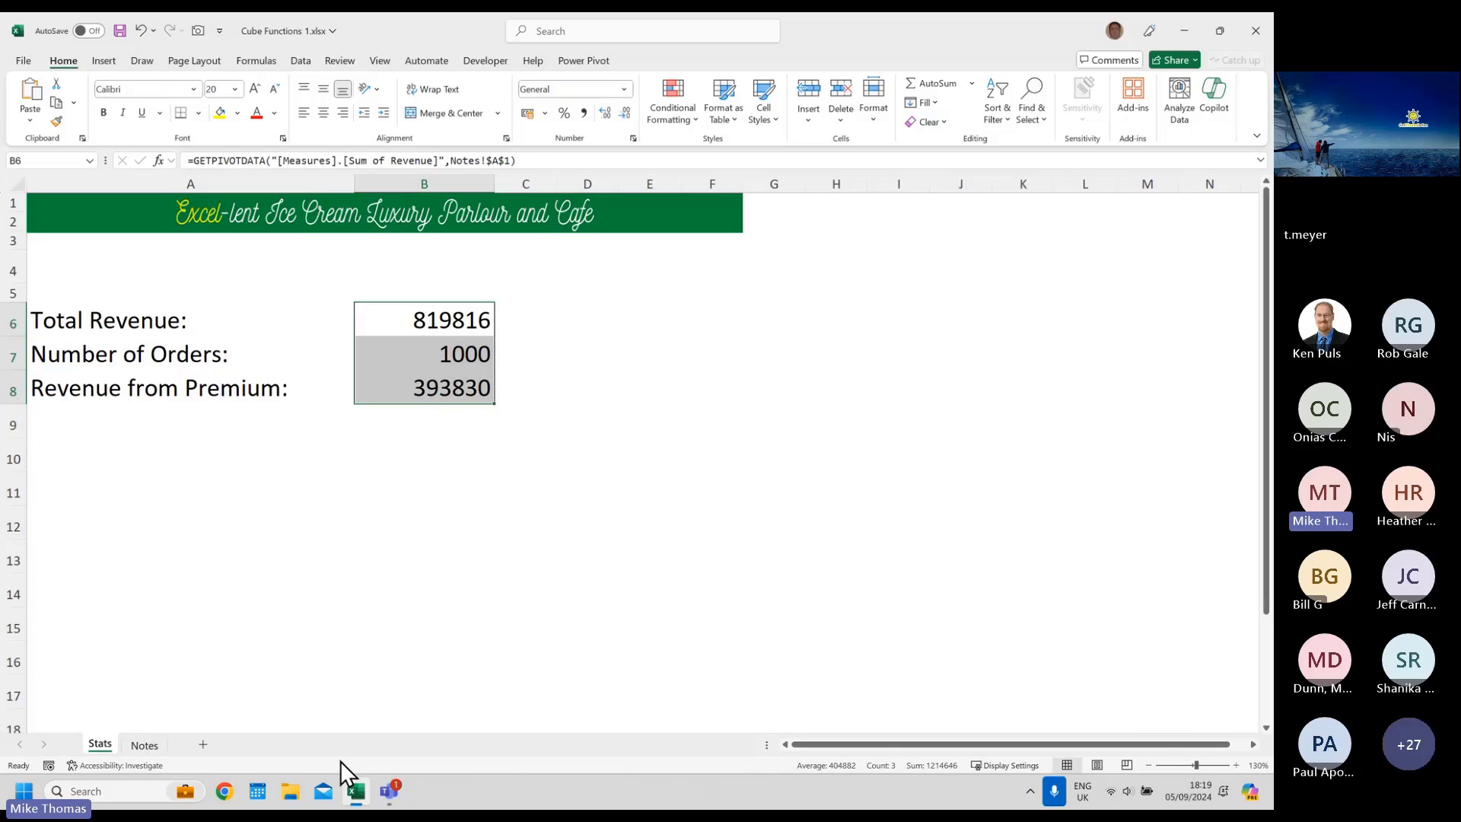
drag(487, 319, 459, 388)
key(Delete)
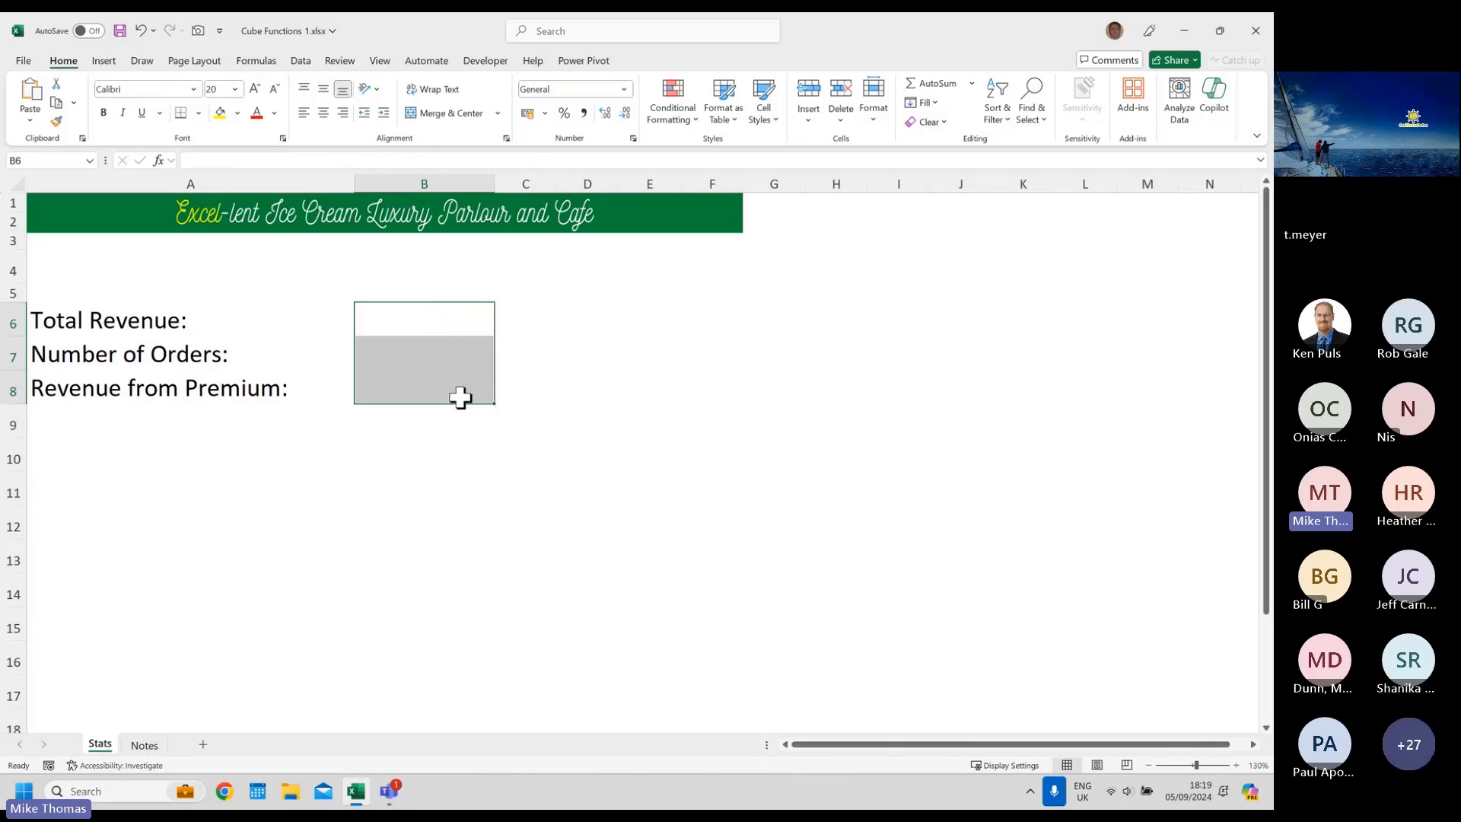
- Delete both PivotTables from the Notes sheet, keeping the yellow text box with the CUBEVALUE formula
click(145, 746)
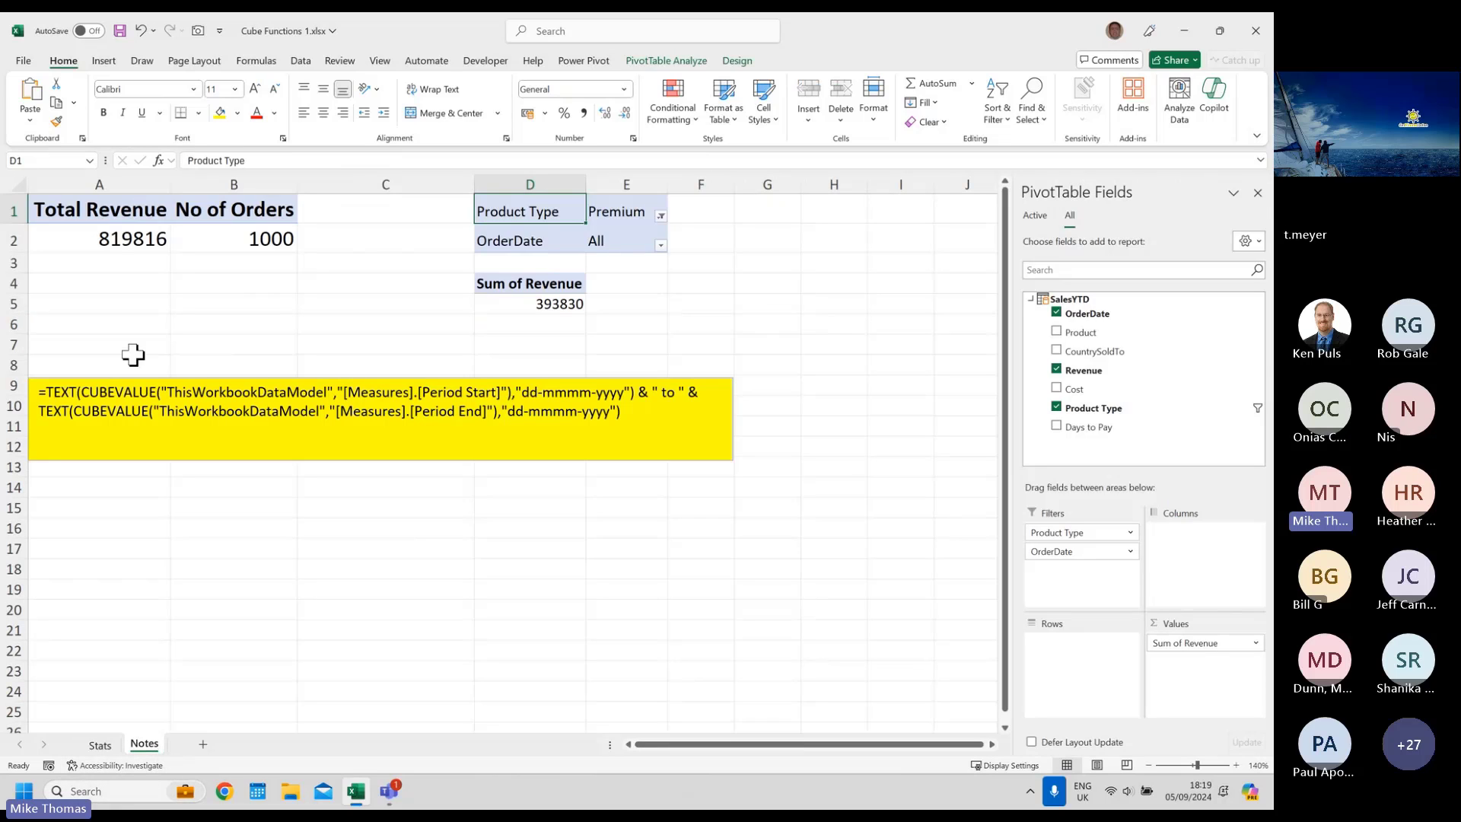
drag(102, 198, 668, 305)
click(762, 303)
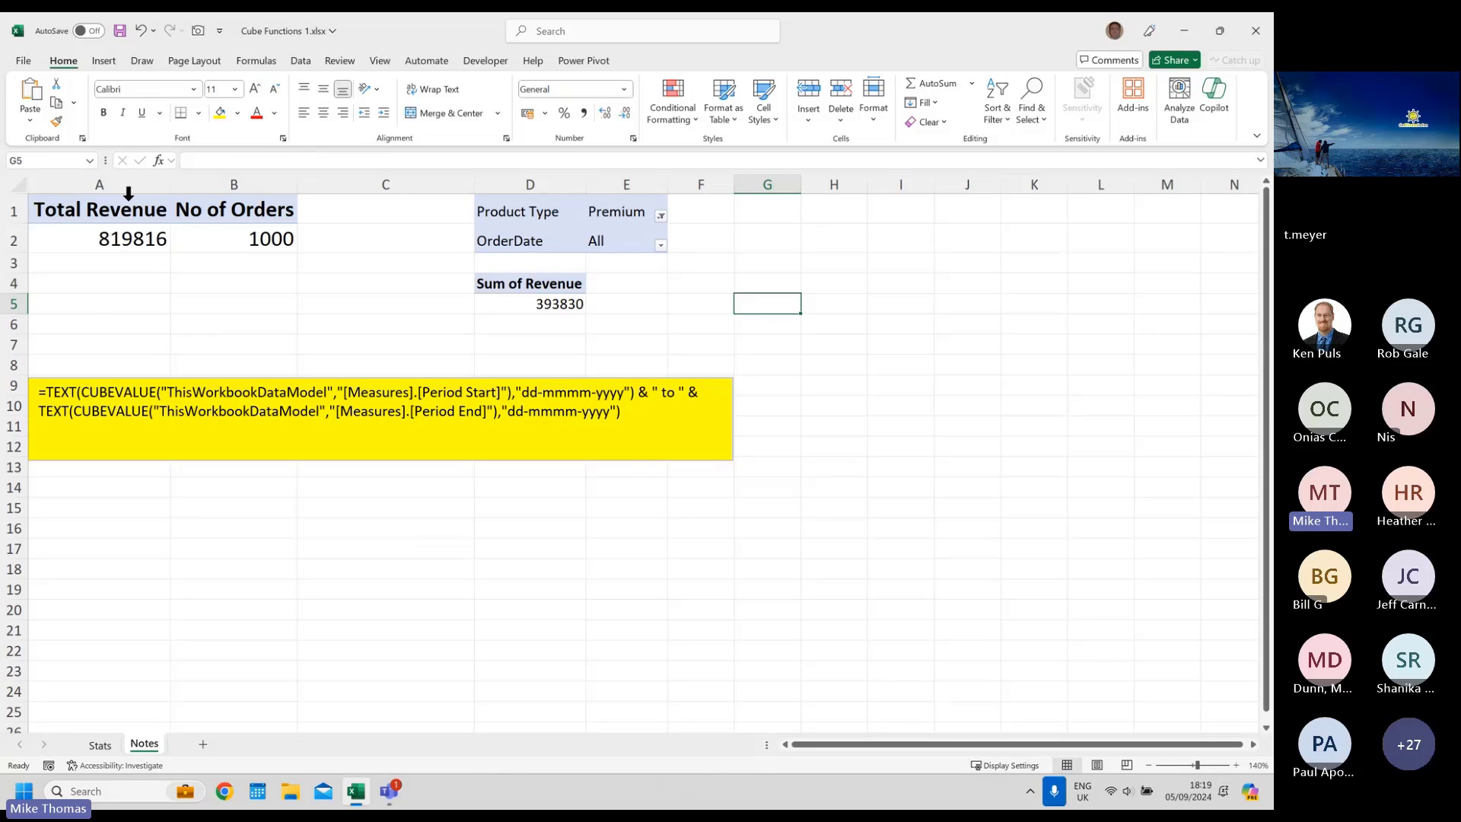
drag(124, 201, 662, 316)
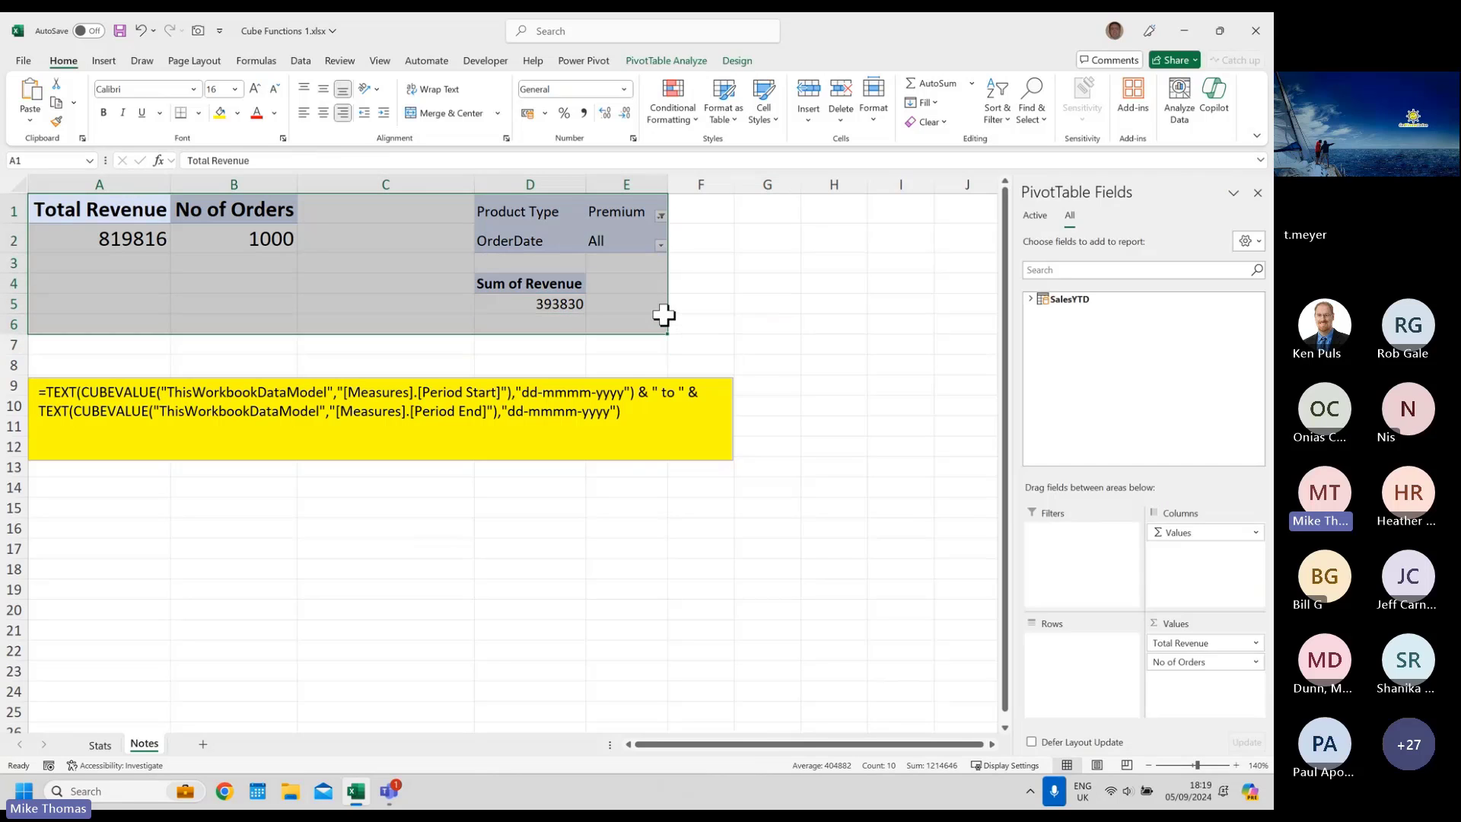
key(Delete)
click(284, 435)
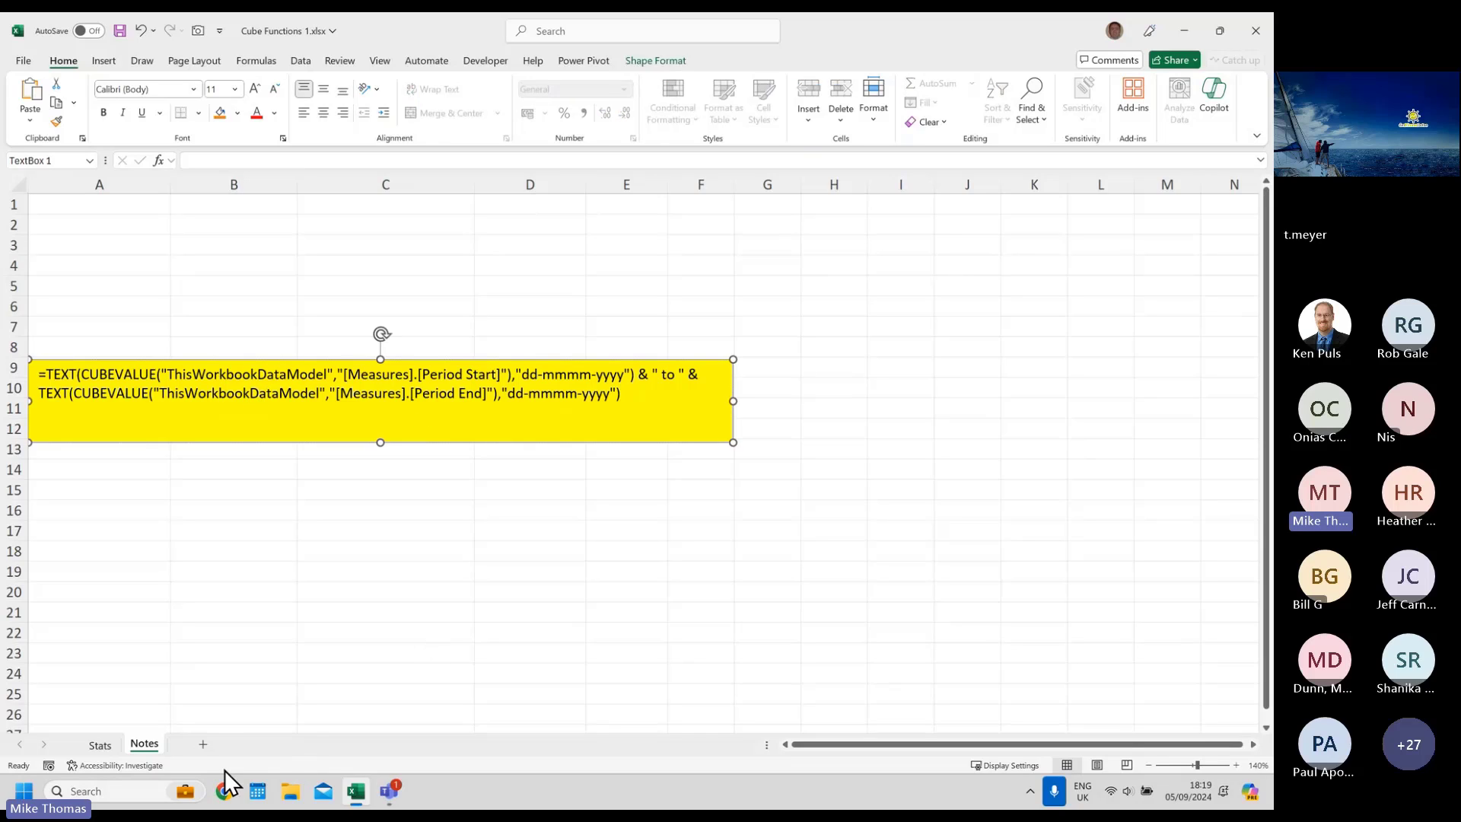
- Create a new measure in the SalesYTD table from the Stats sheet and name it Total Revenue
click(98, 745)
click(468, 322)
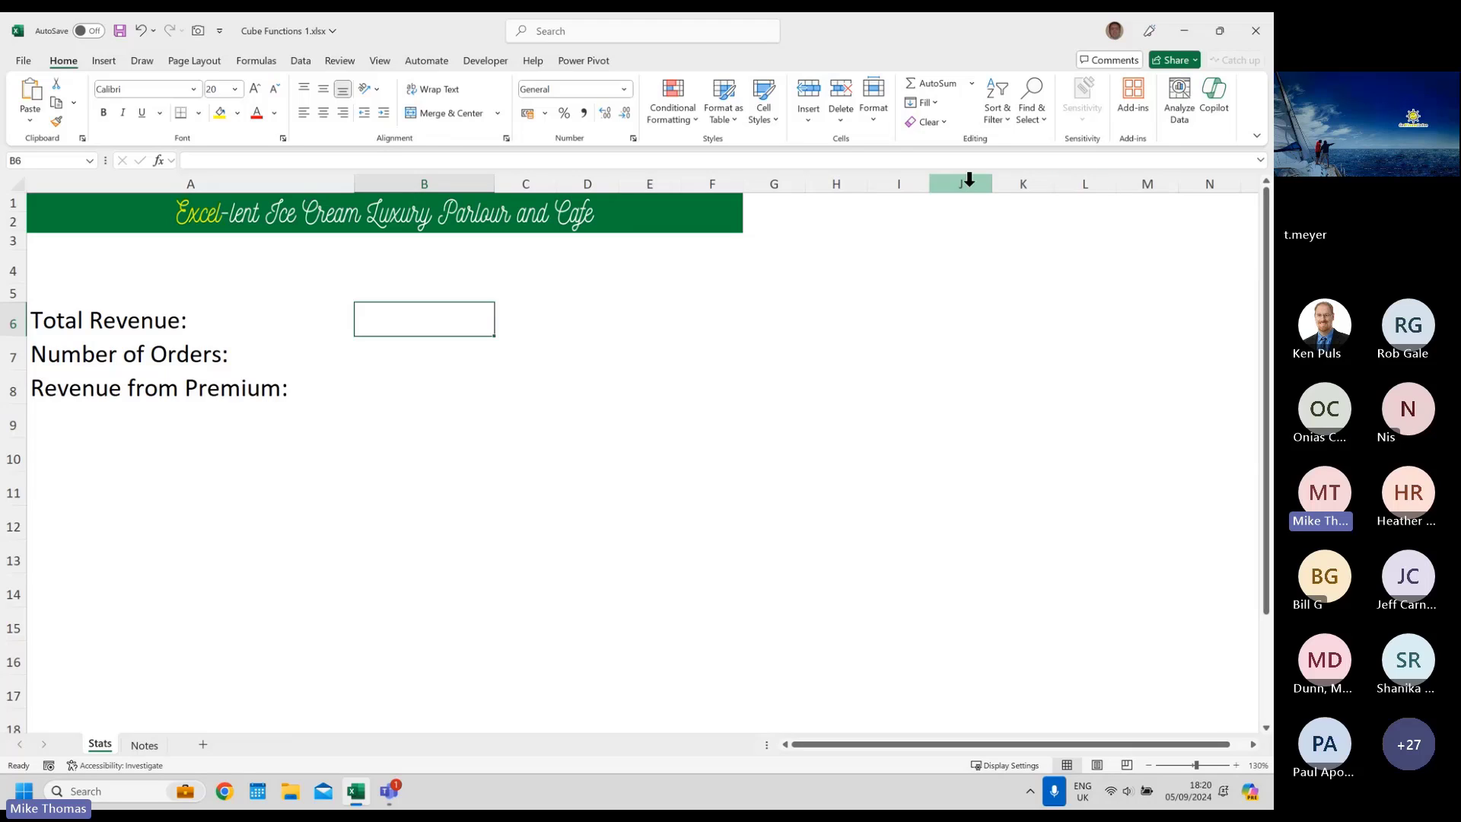
click(584, 61)
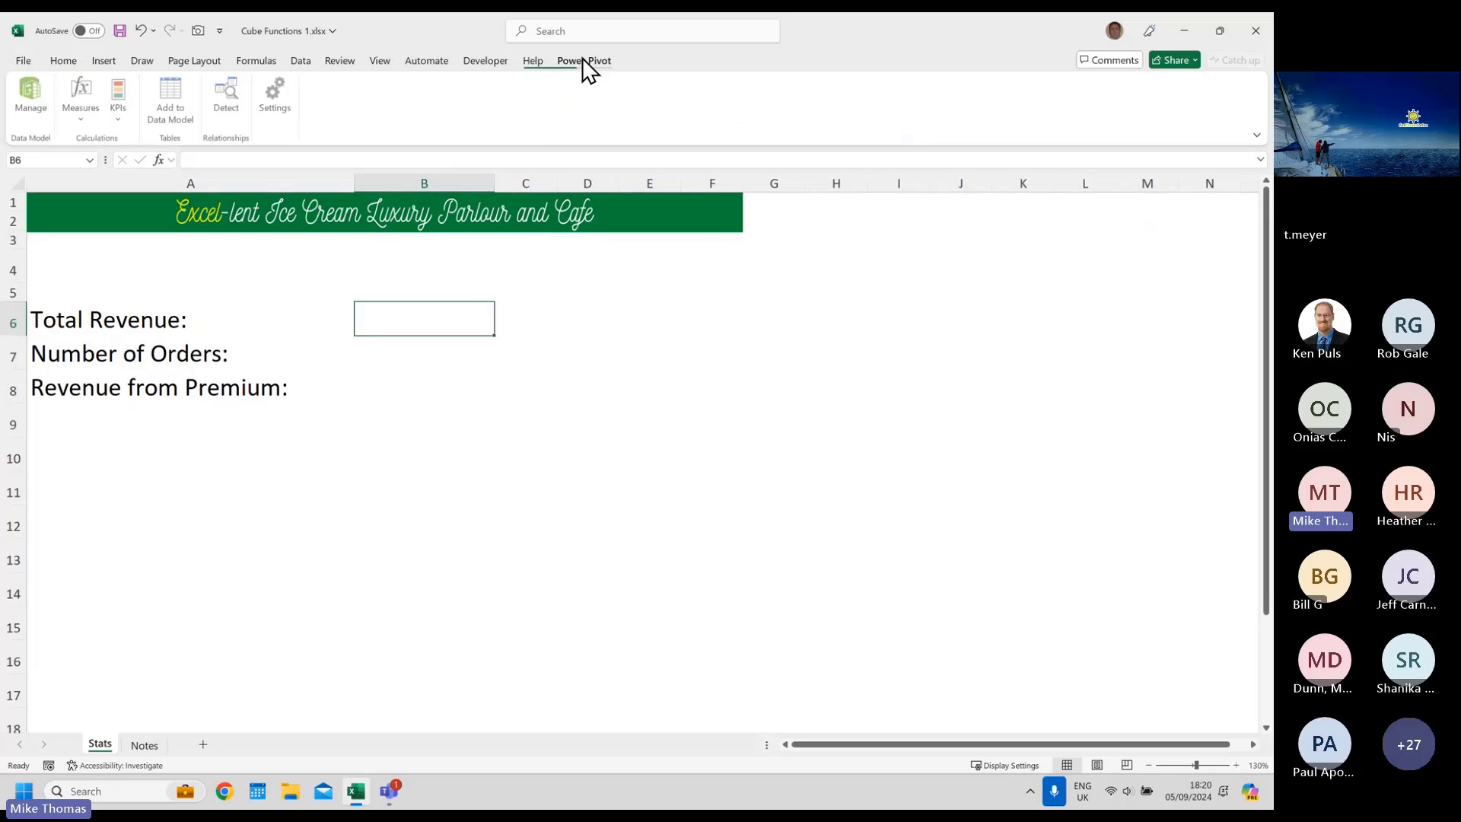
click(83, 115)
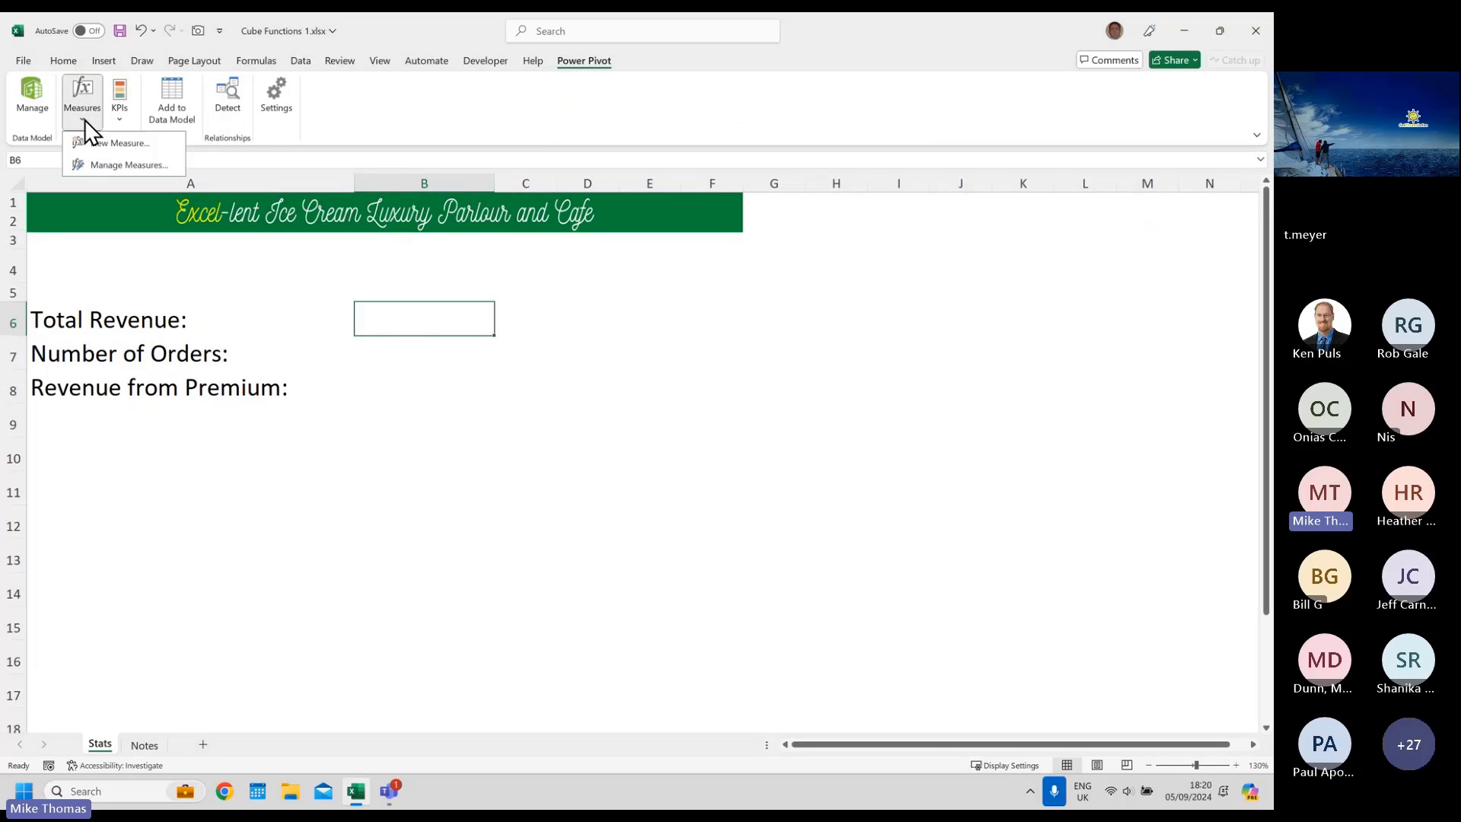
click(121, 144)
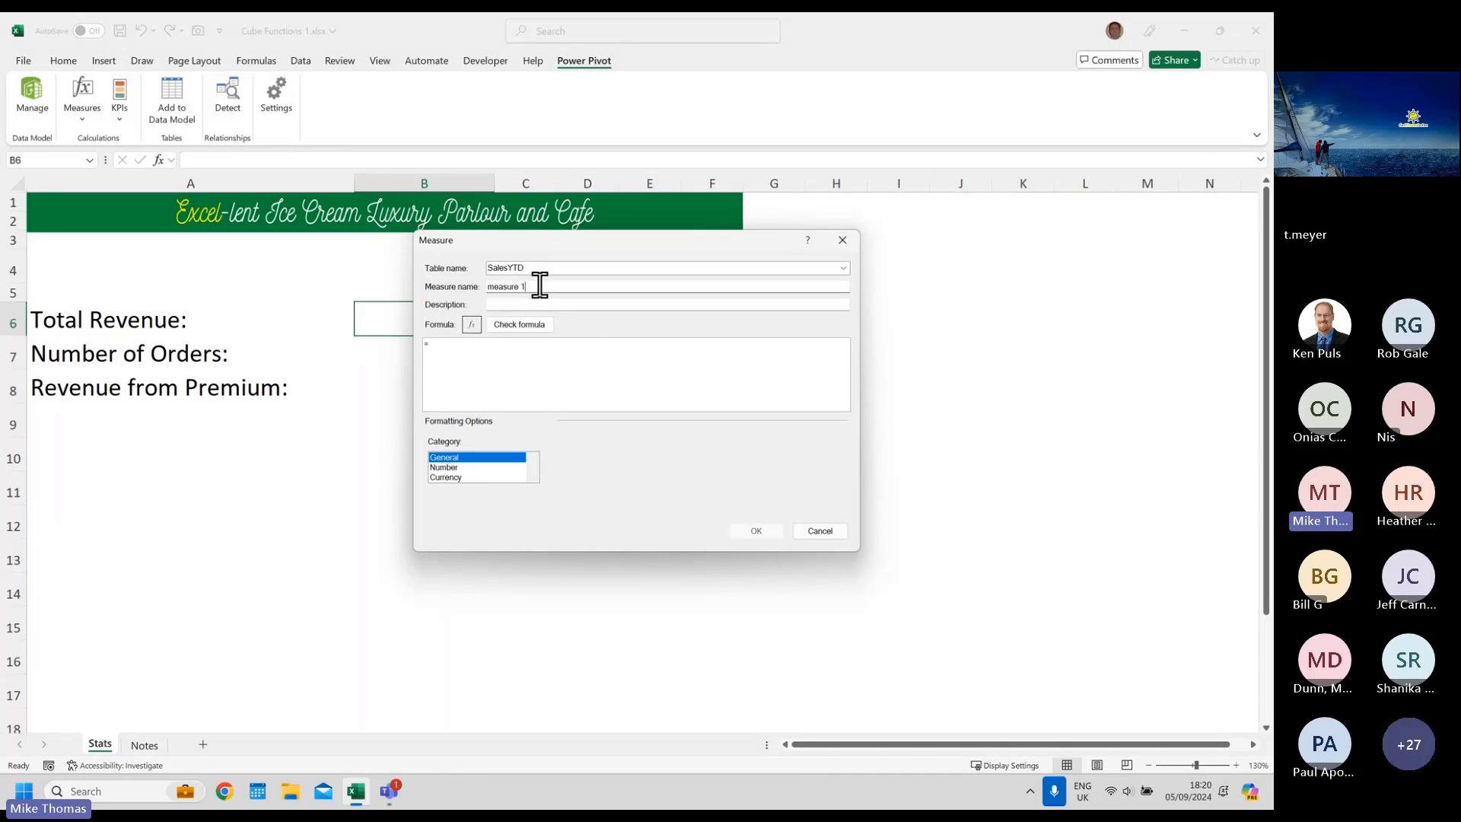
drag(538, 287, 438, 281)
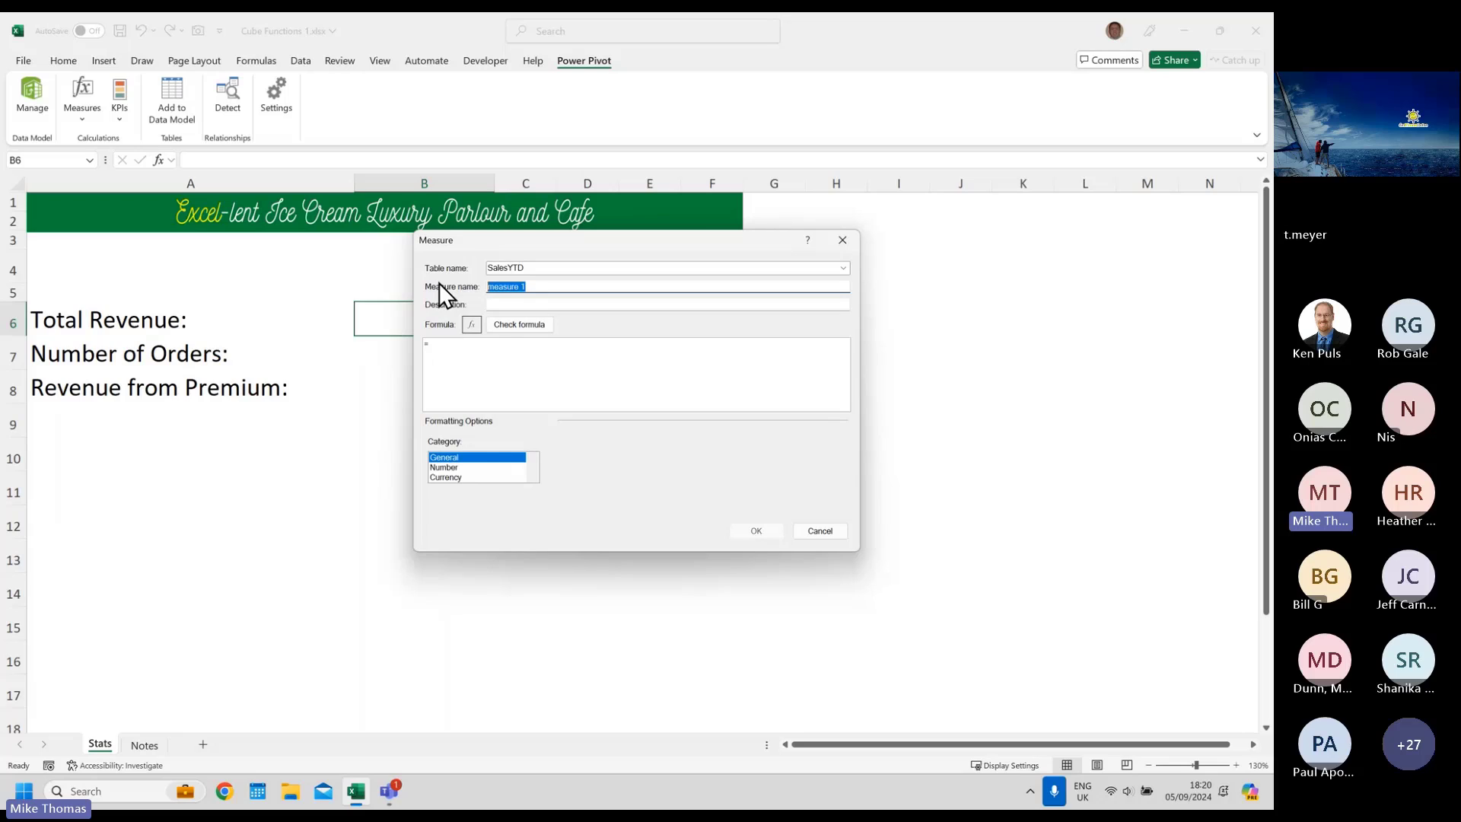
text(Total Revenue)
drag(542, 287, 482, 287)
click(555, 287)
- Enter =SUM(SalesYTD[Revenue]) as the formula of the Total Revenue measure and save the measure
click(453, 346)
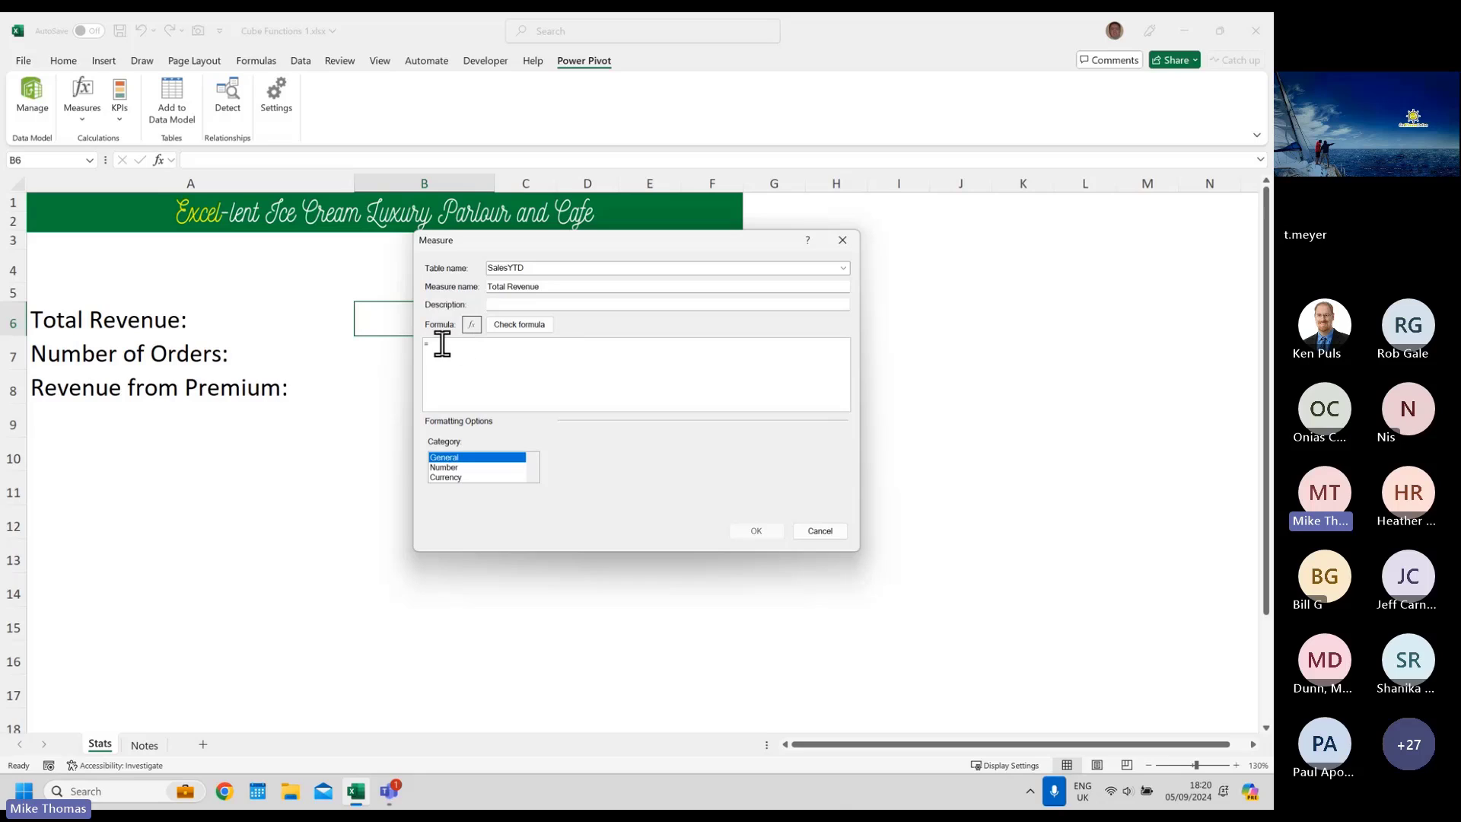
ctrl+scroll(469, 367, up, 4)
ctrl+scroll(473, 368, up, 1)
text(SUM)
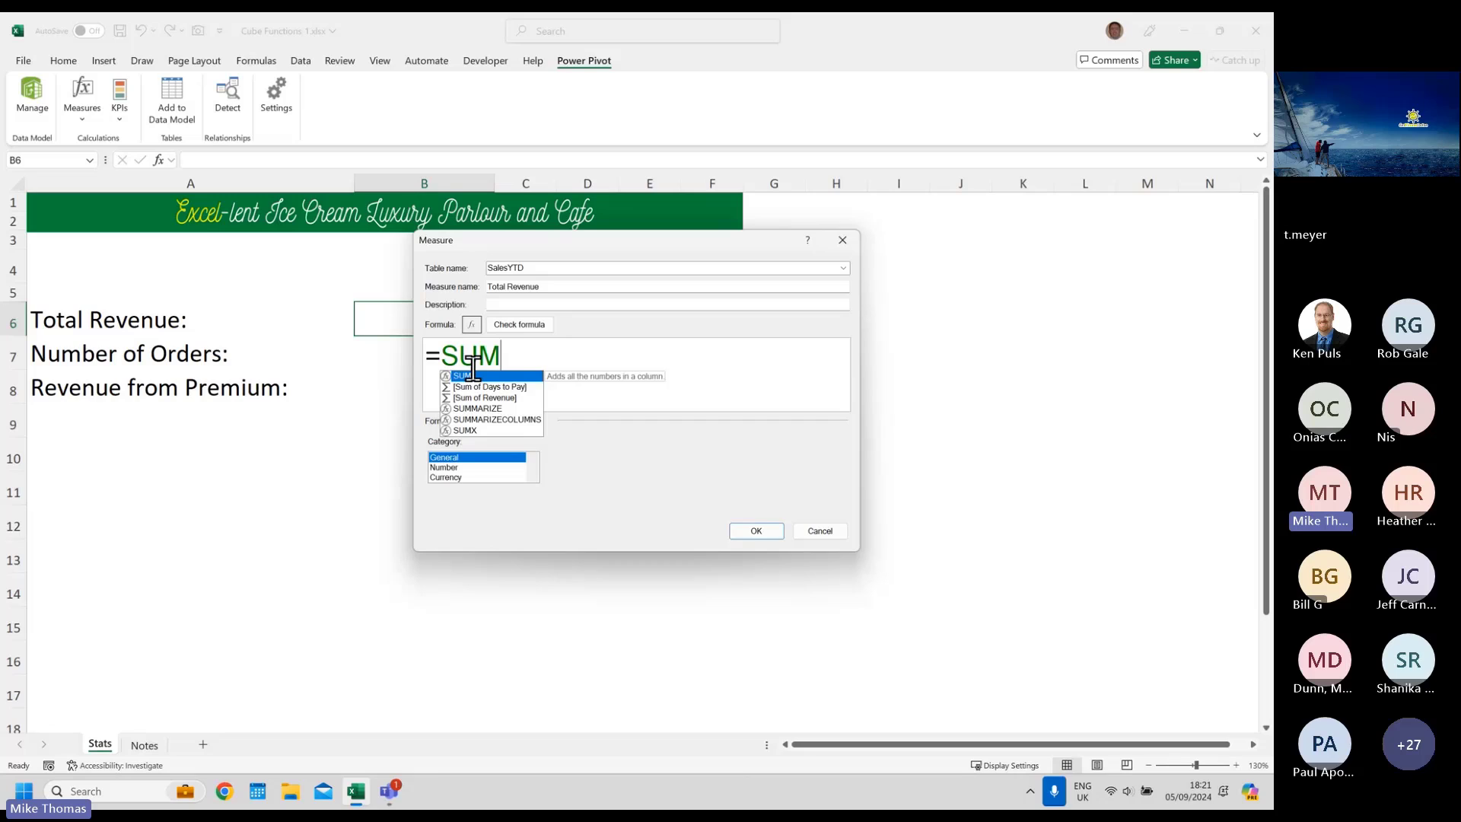
text(()
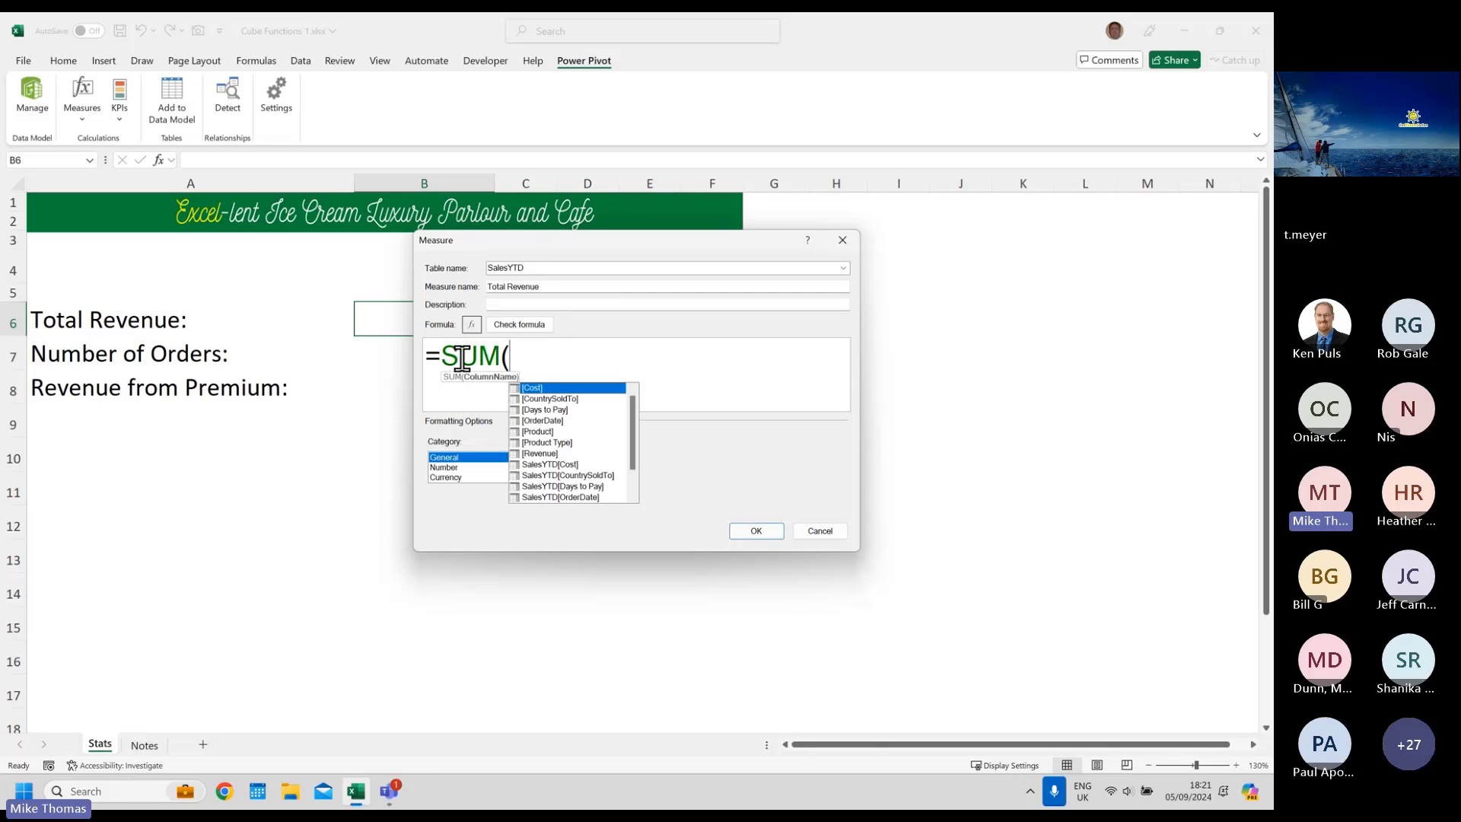
text(r)
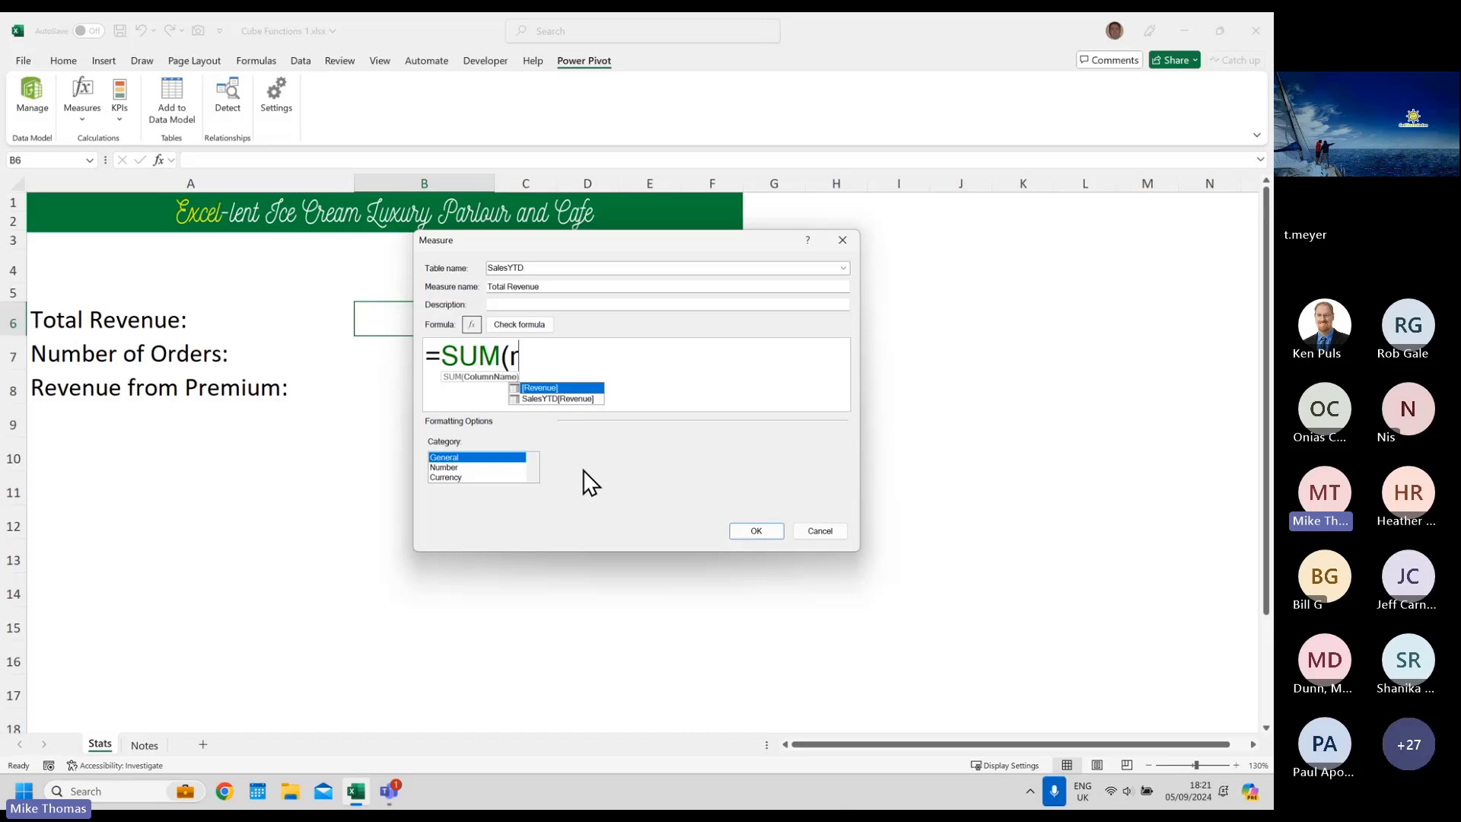
click(545, 399)
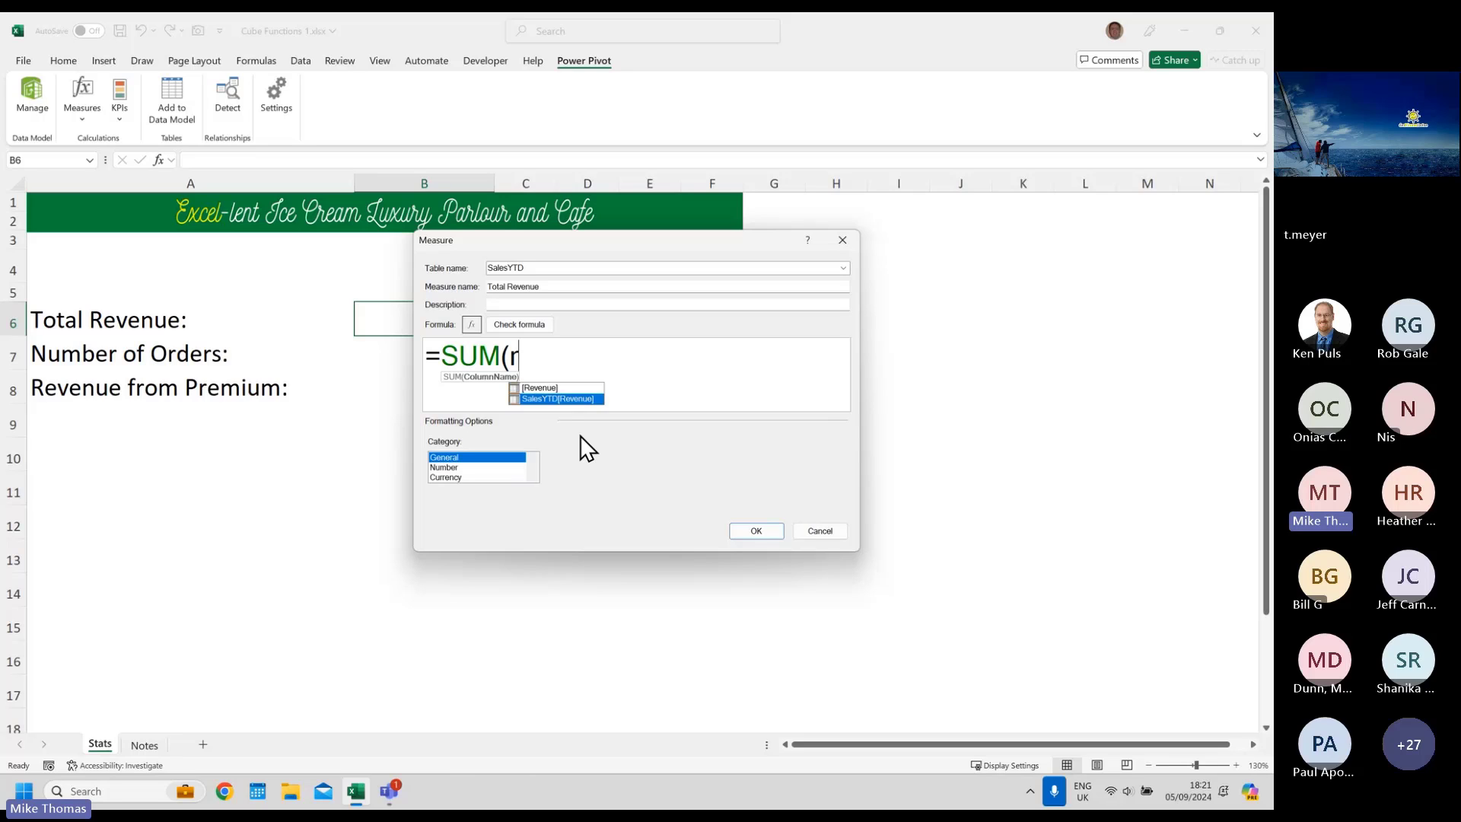
double_click(545, 397)
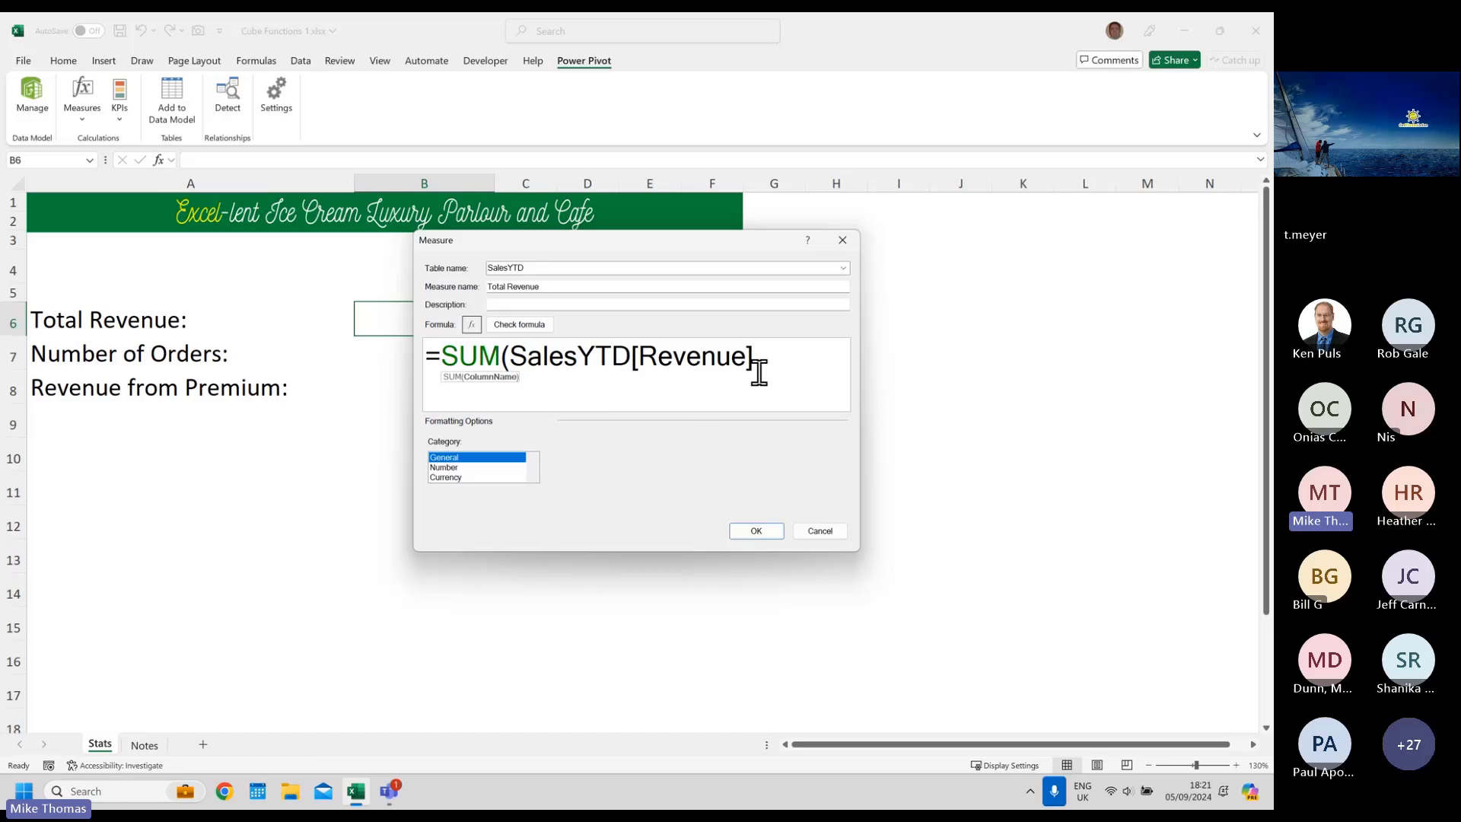
text())
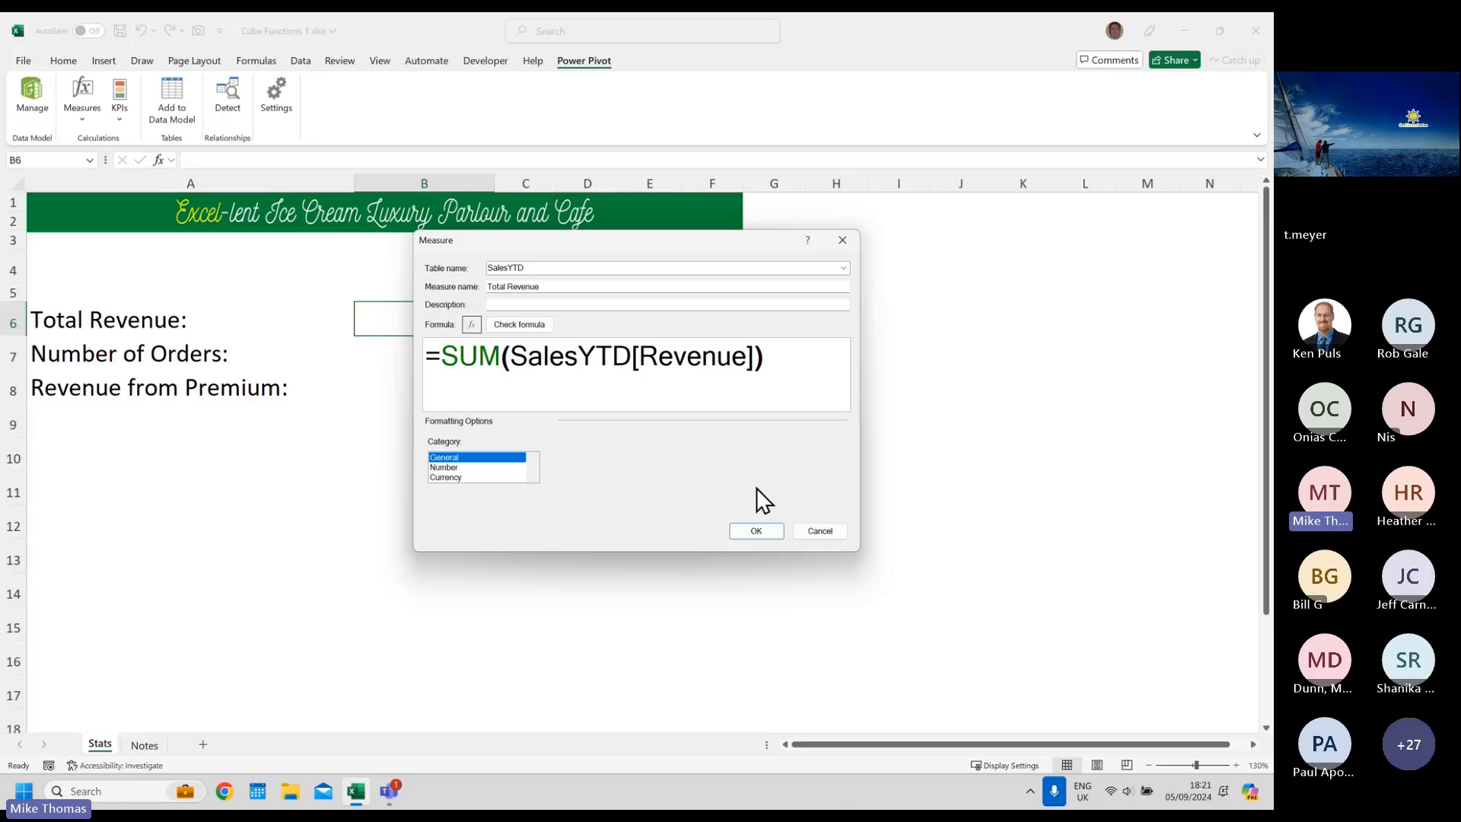
click(757, 531)
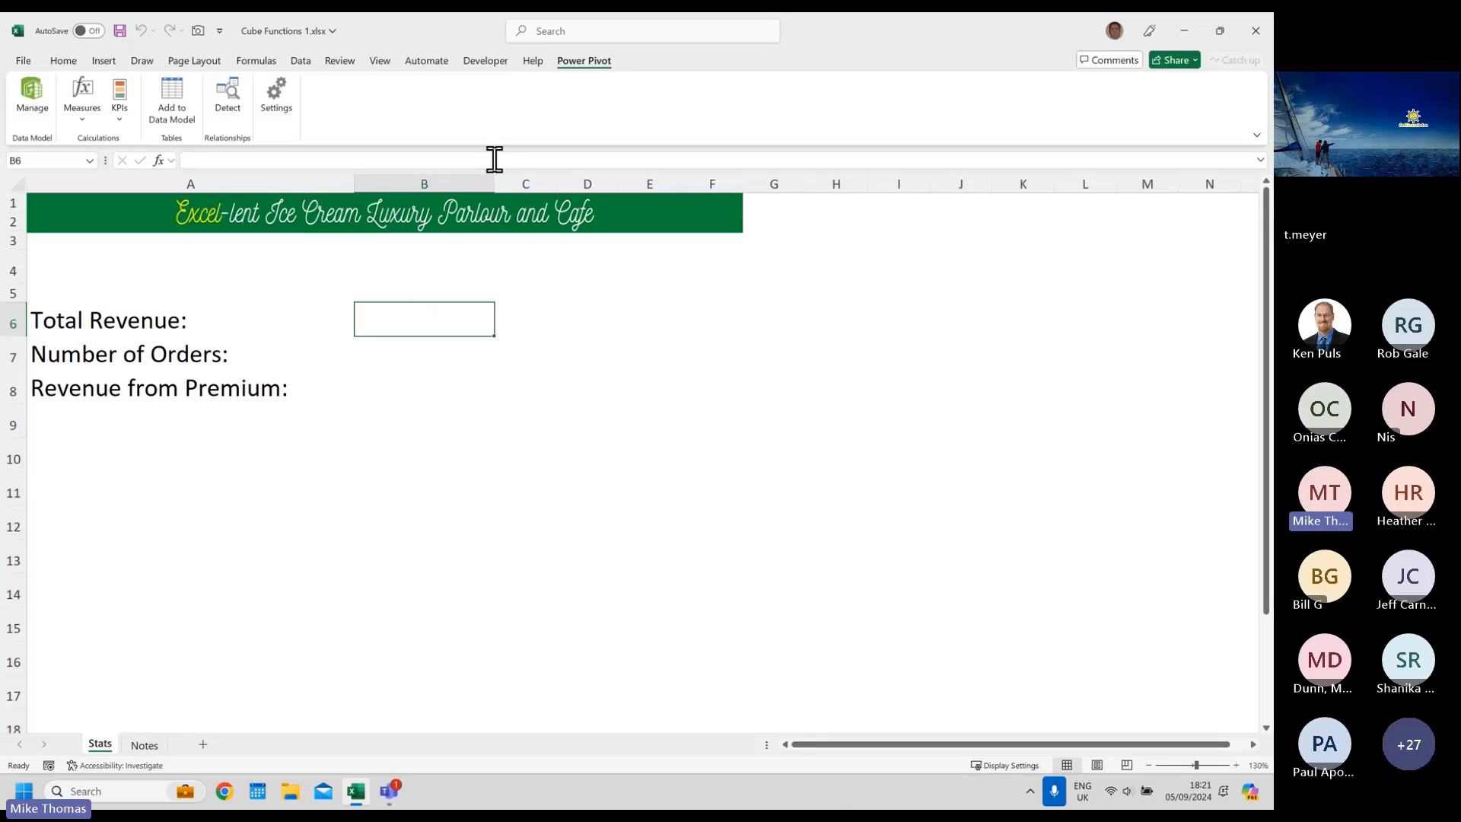
- Create another new measure in the SalesYTD table and name it No of Orders
click(79, 119)
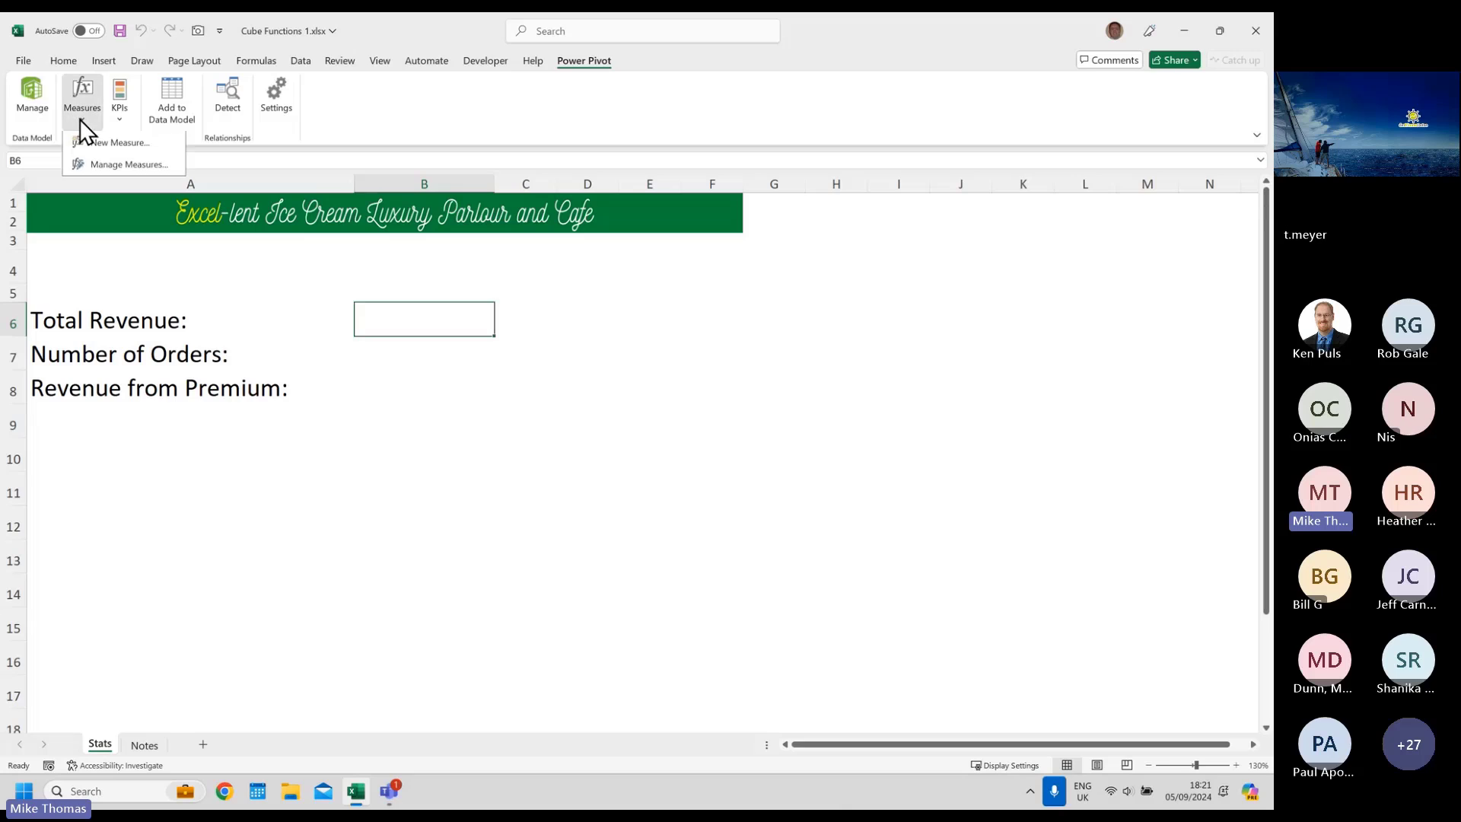
click(93, 140)
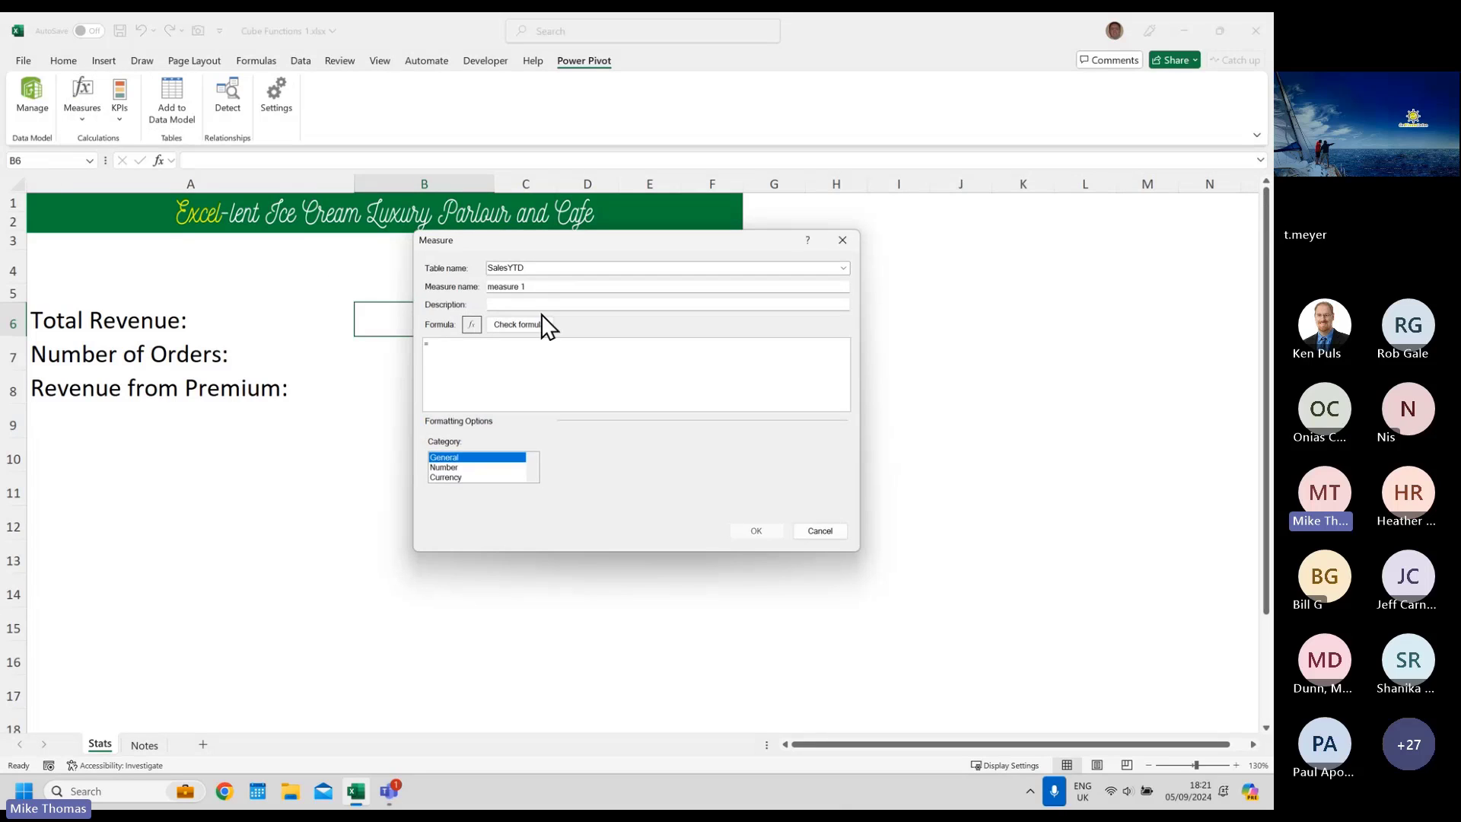
drag(533, 287, 466, 287)
text(N)
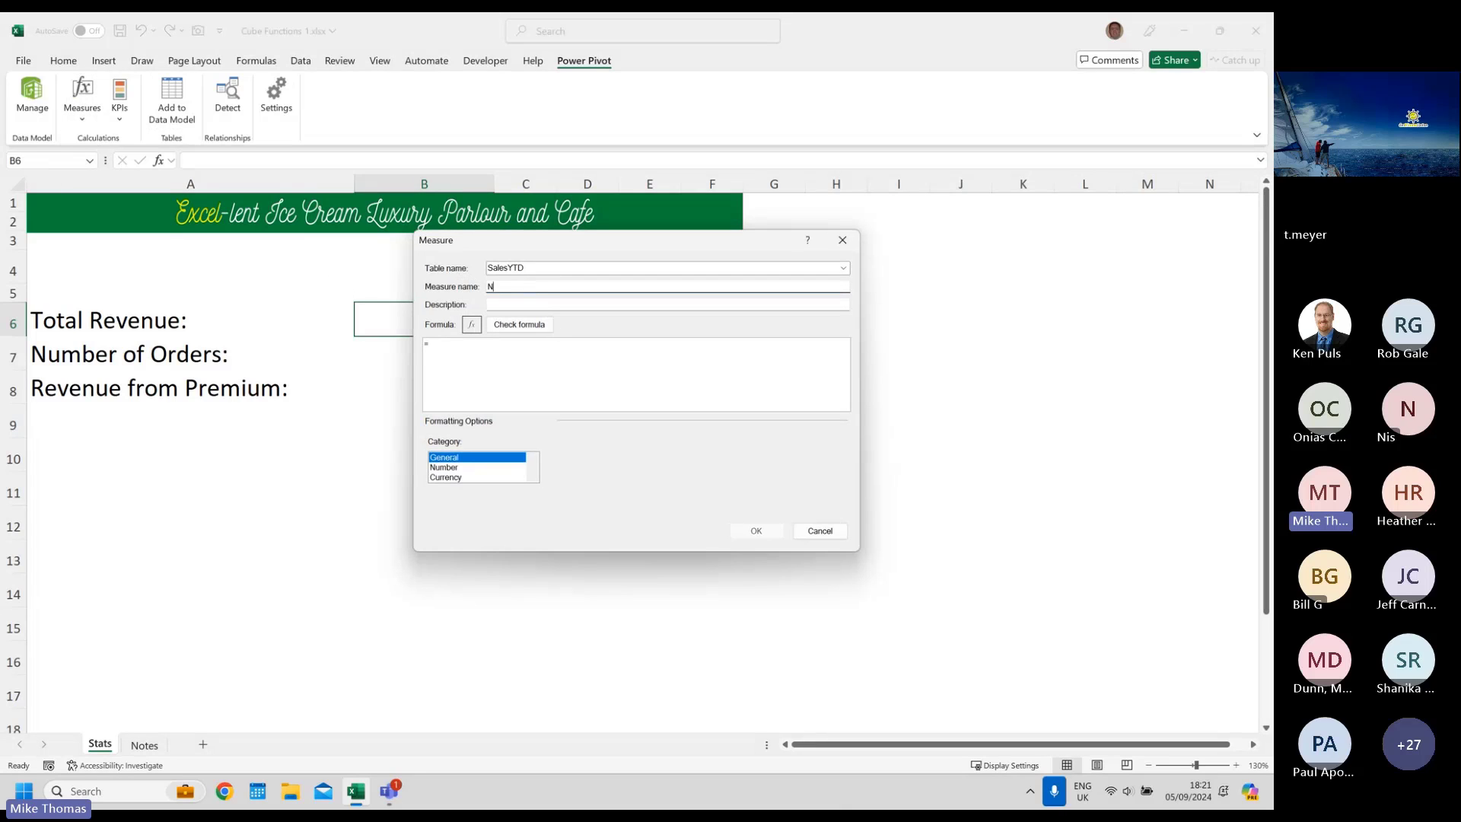
text(o of Orders)
- Enter =COUNTROWS(SalesYTD) as the formula of the No of Orders measure and save the measure
click(459, 357)
scroll(466, 369, up, 5)
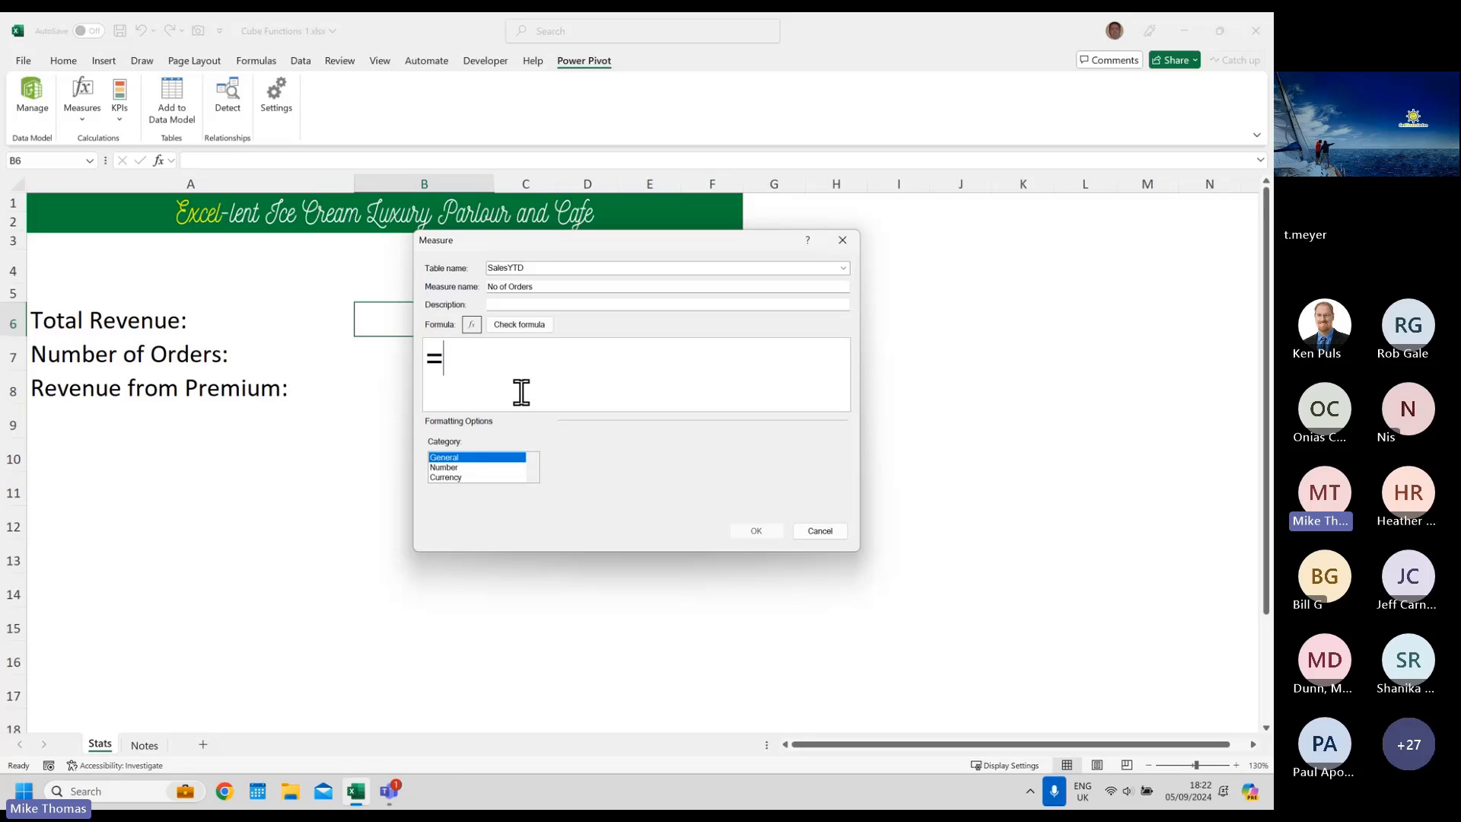
text(COUNT)
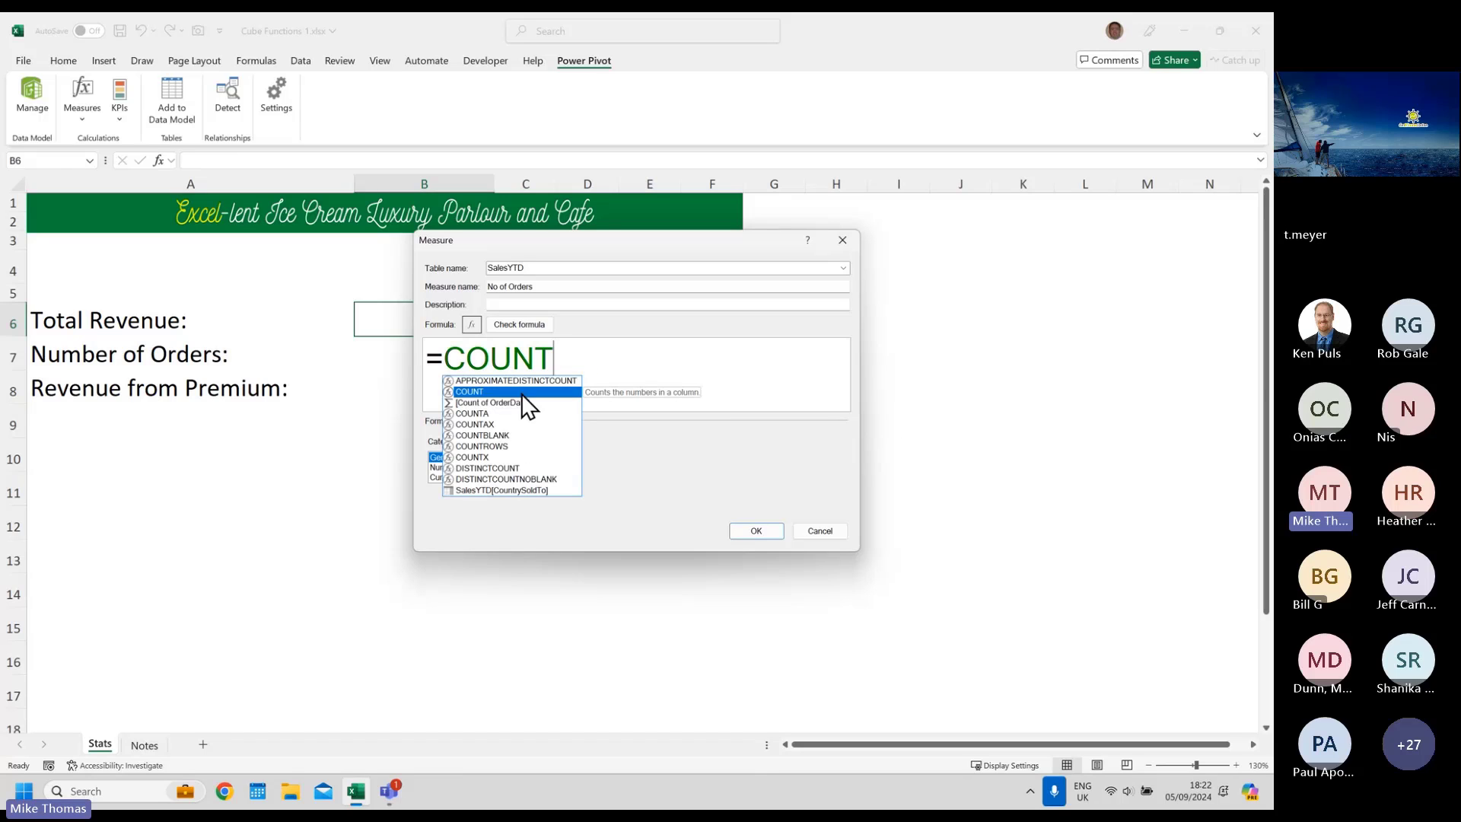
double_click(494, 446)
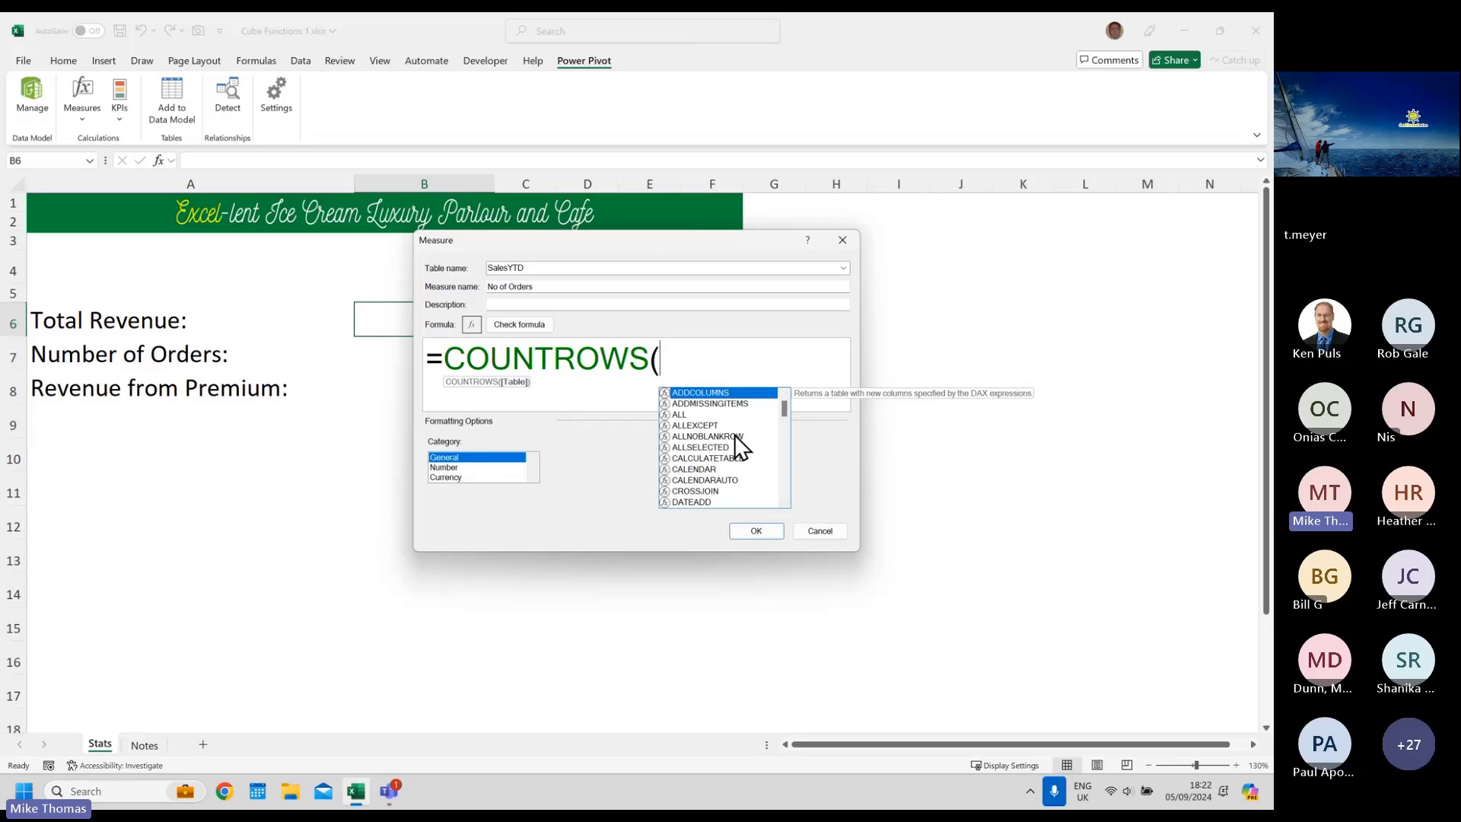
text(sal)
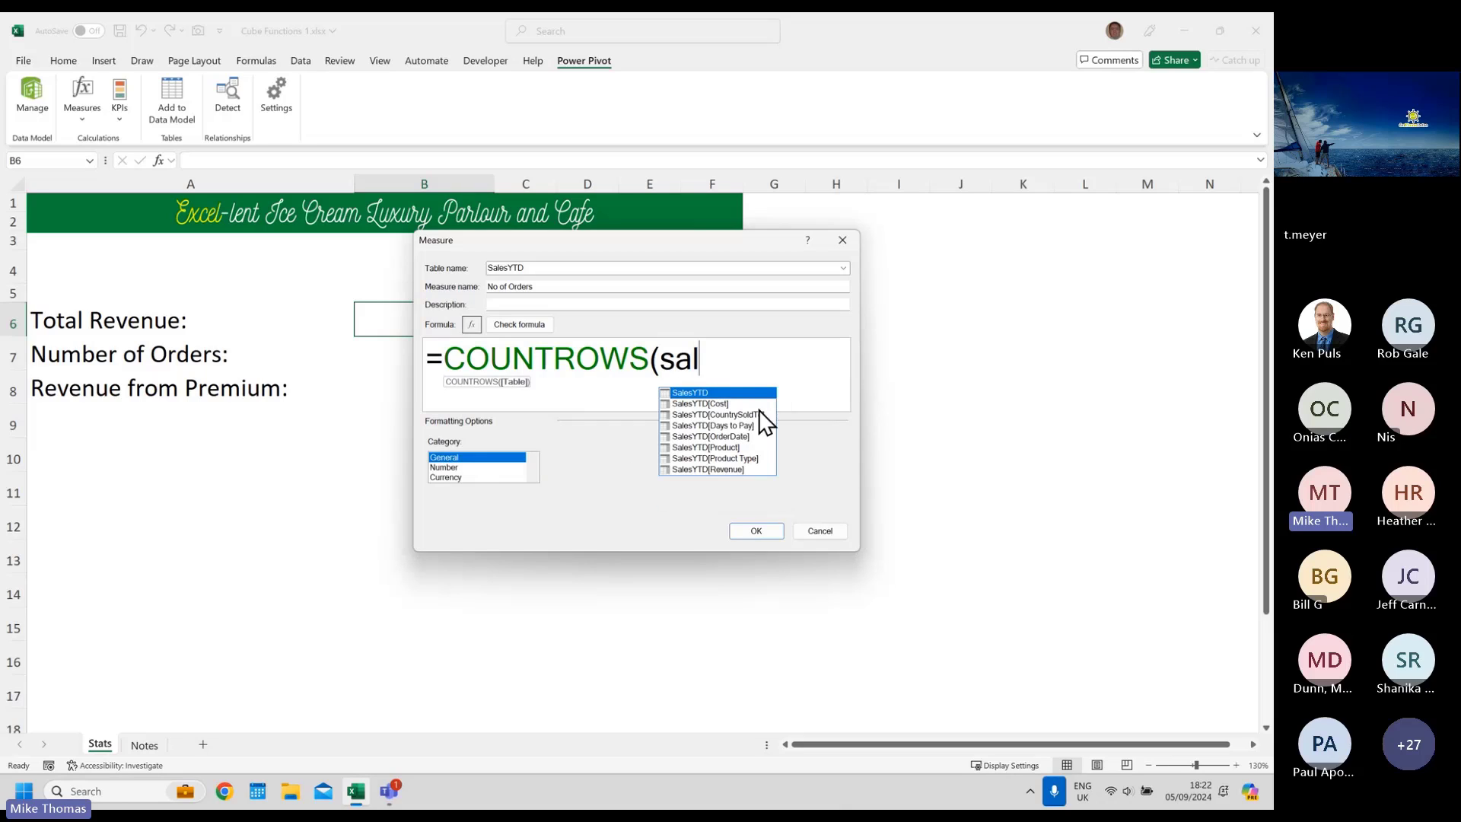
double_click(749, 397)
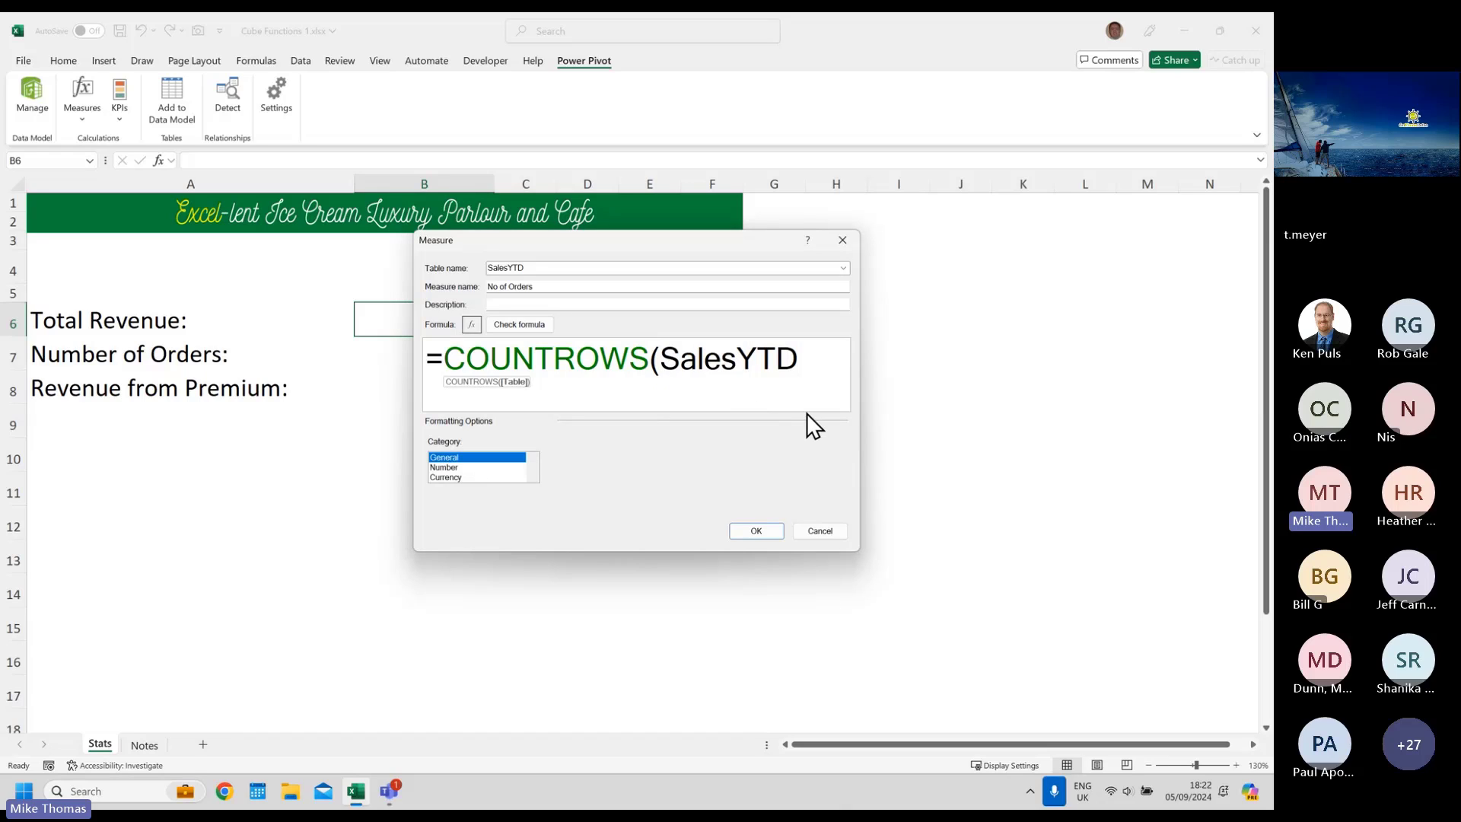
text())
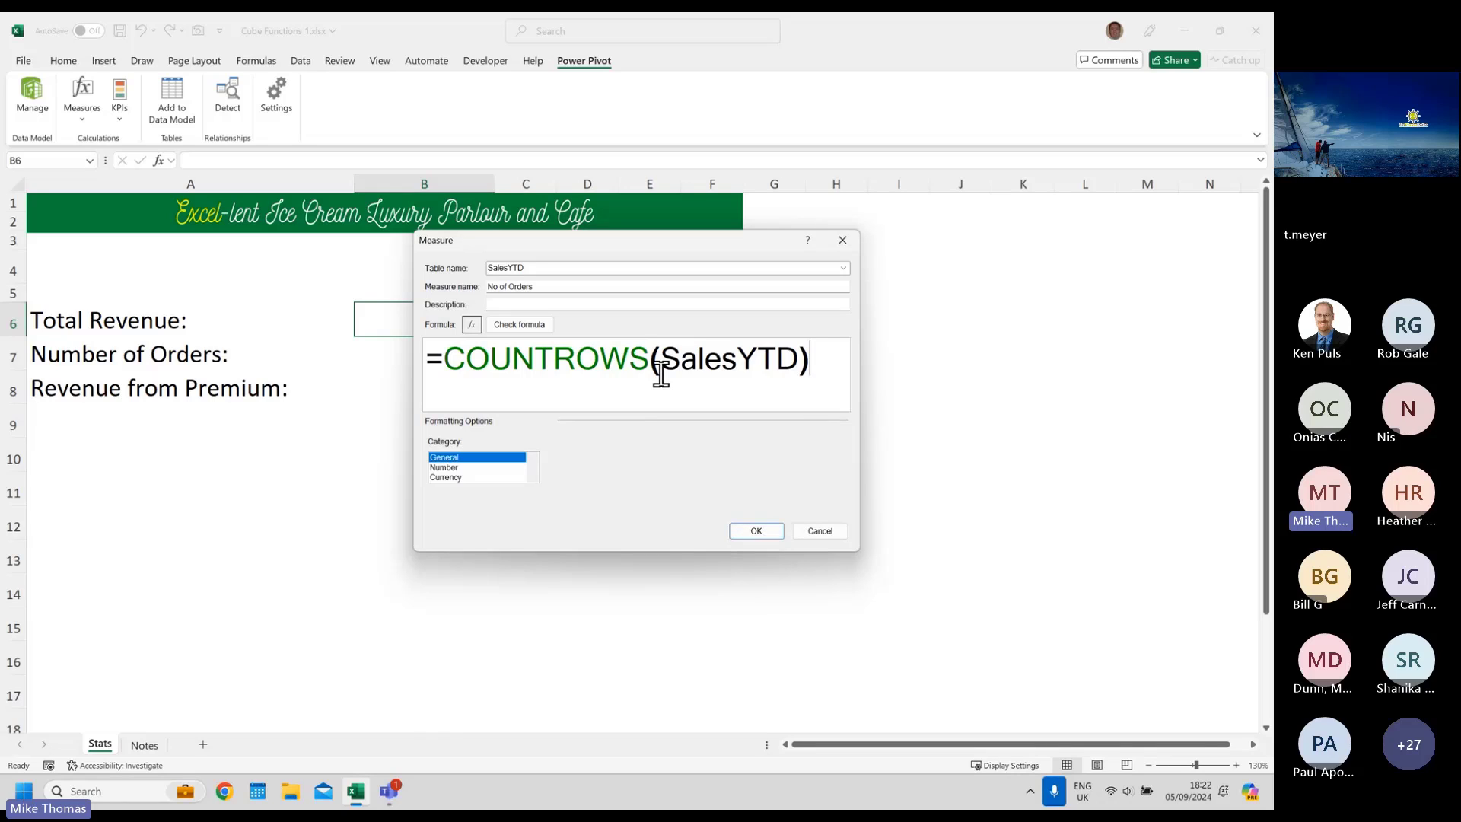
click(749, 529)
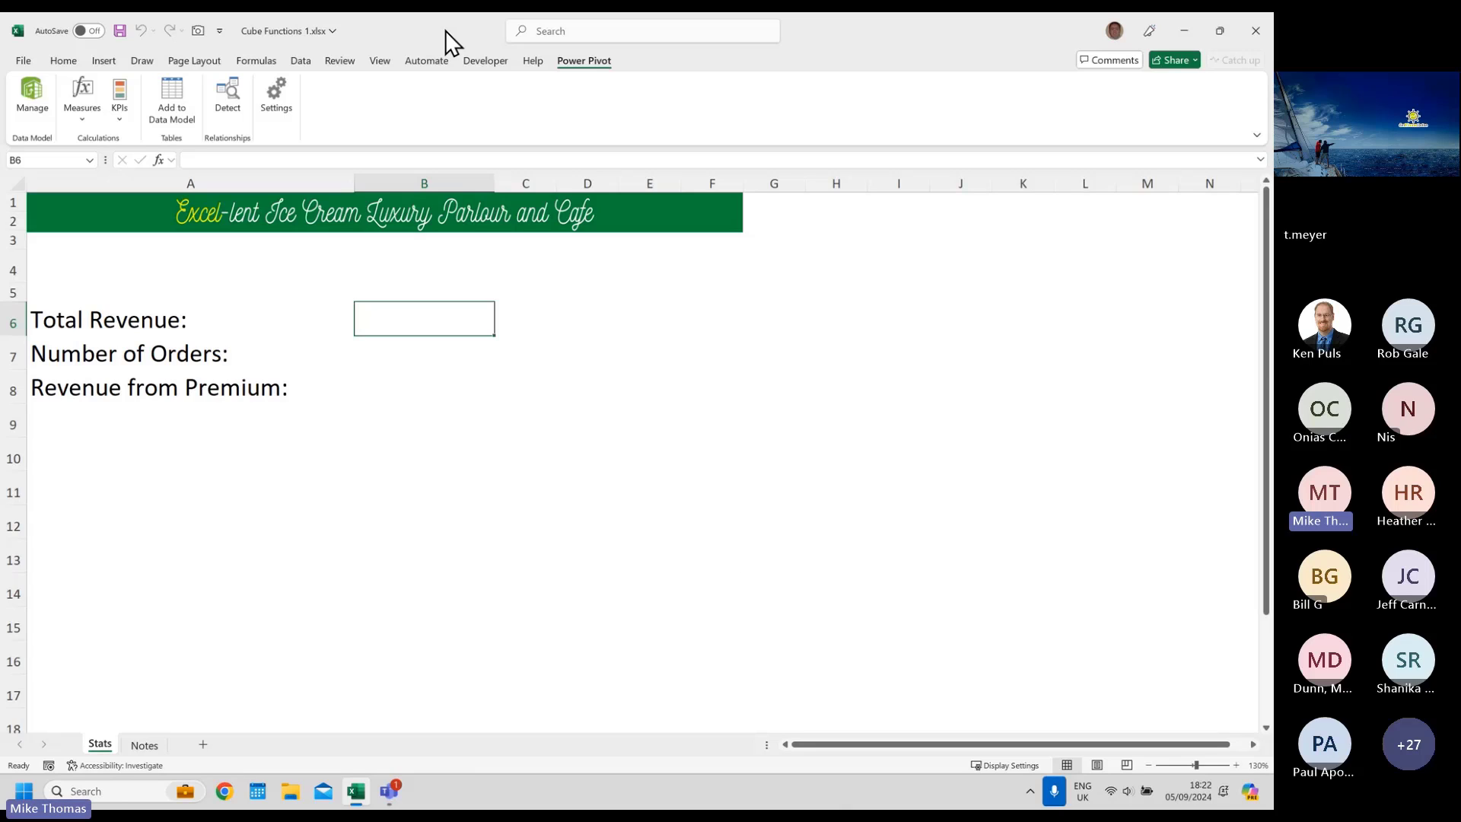
- Create a third new measure in the SalesYTD table and name it Premium Revenue
click(83, 116)
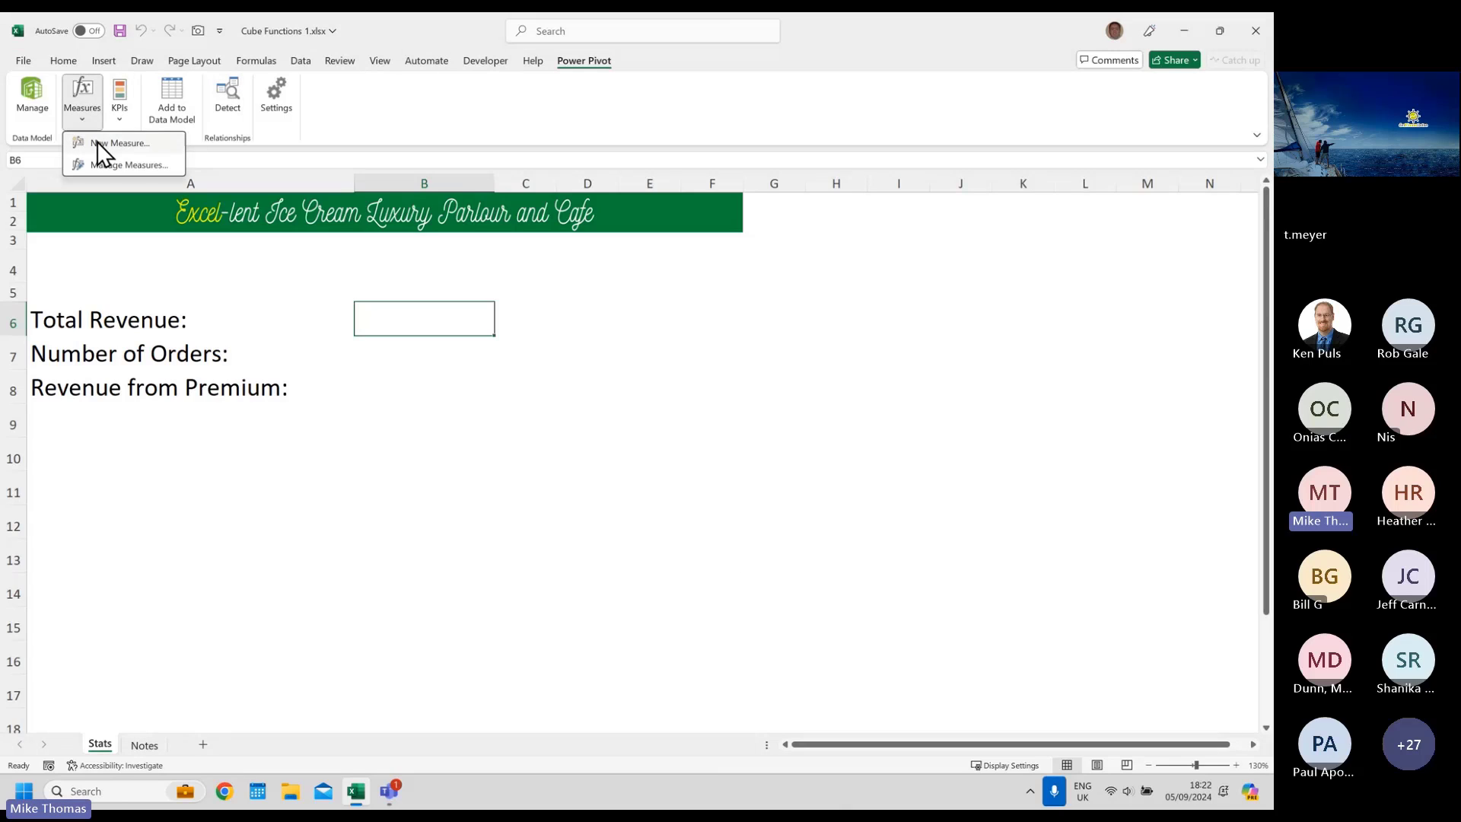
click(98, 142)
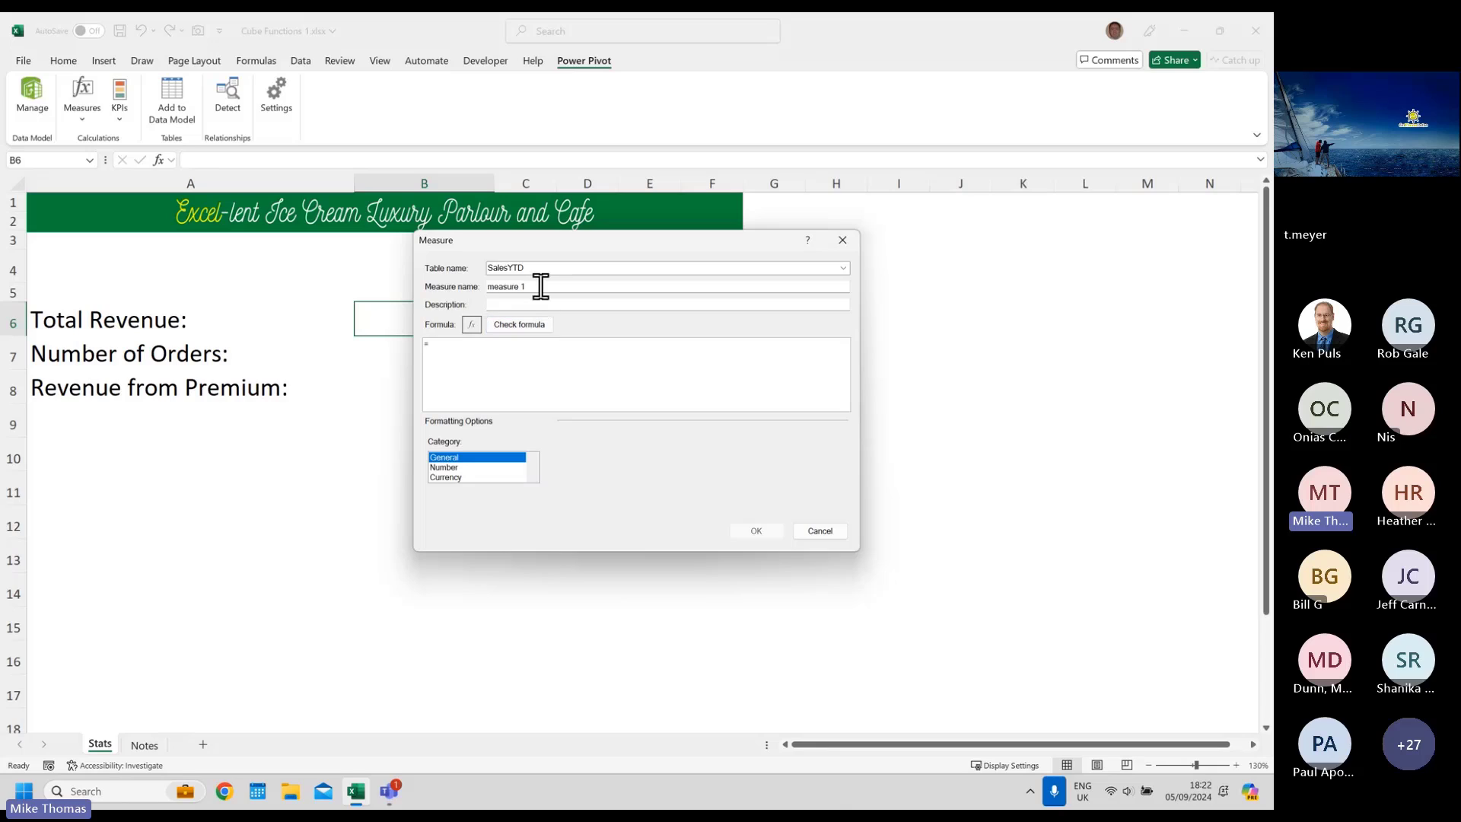
click(542, 286)
drag(542, 286, 491, 286)
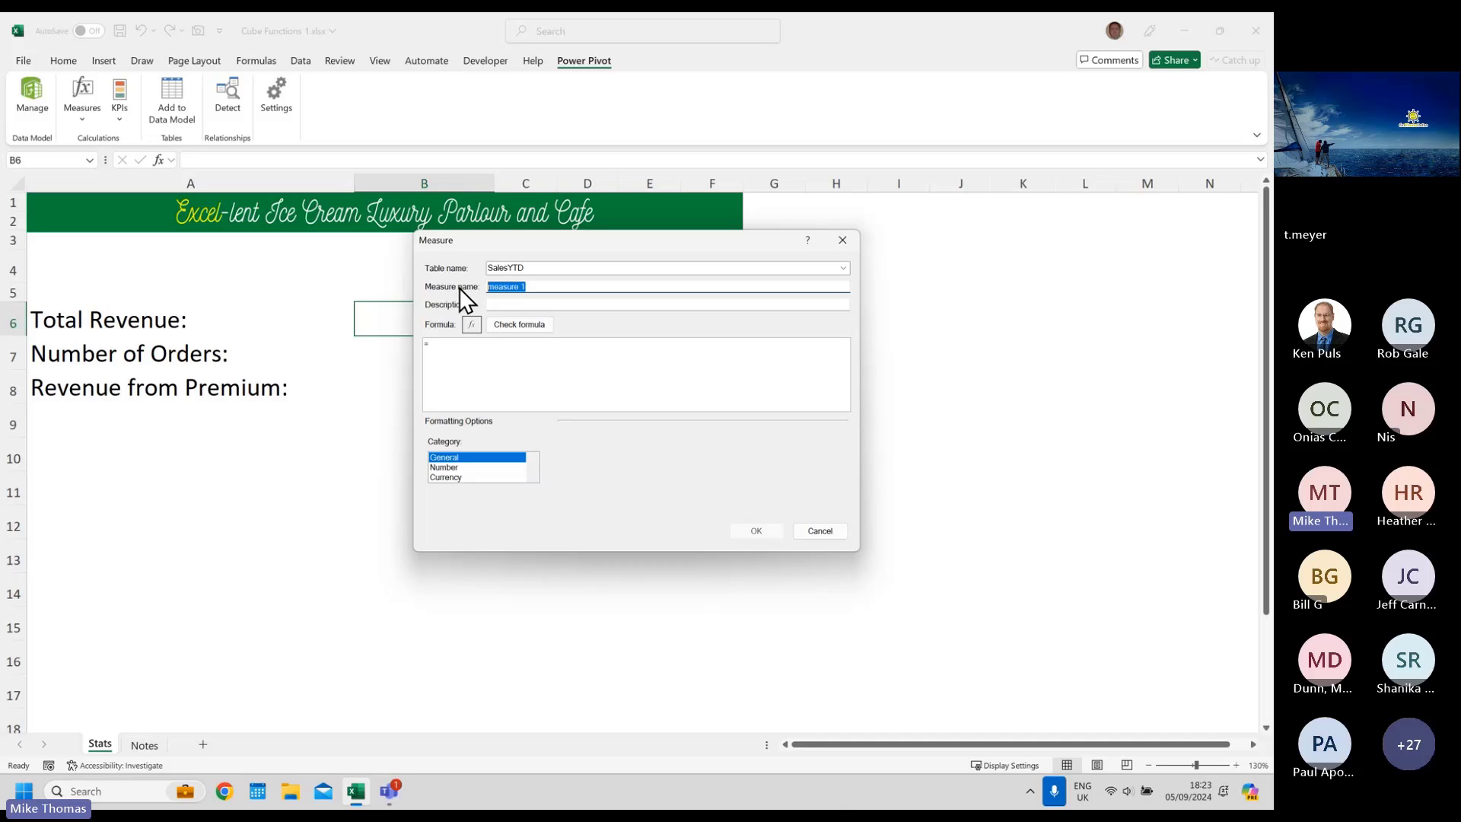
text(Premium Revenue)
- Start the Premium Revenue measure's formula with the CALCULATE function
click(475, 349)
scroll(474, 350, up, 5)
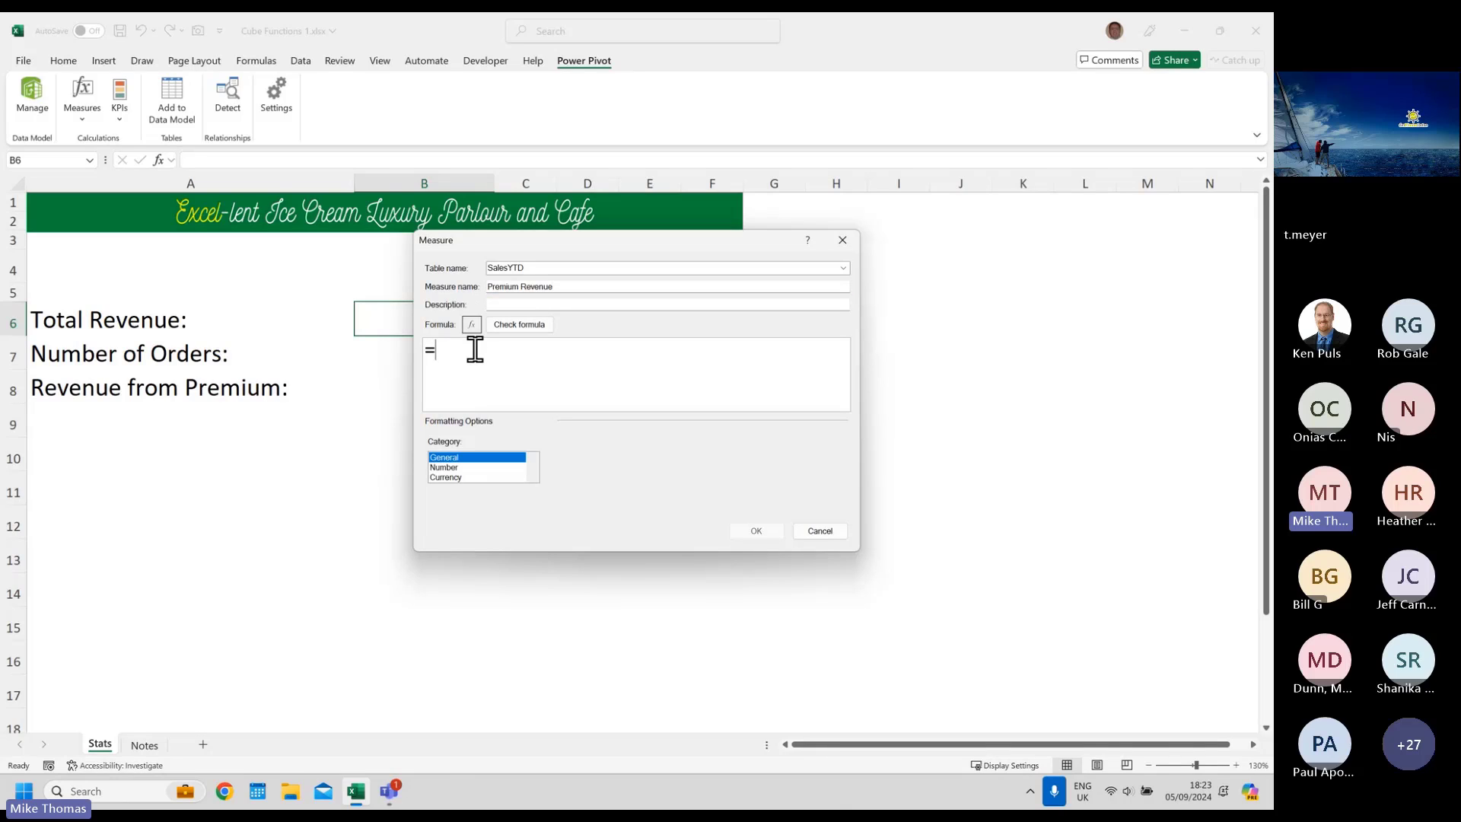
text(Calc)
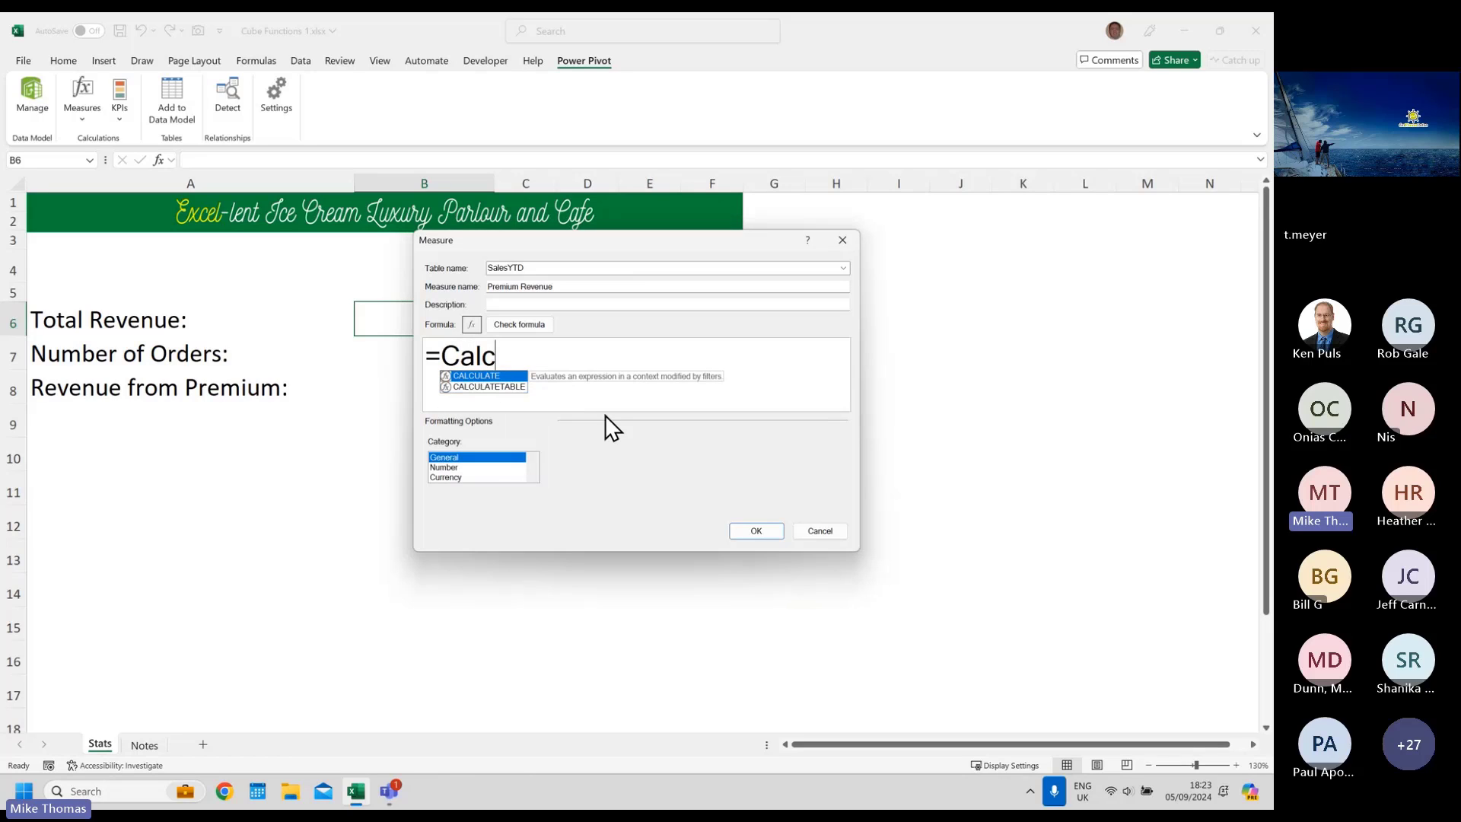
click(501, 378)
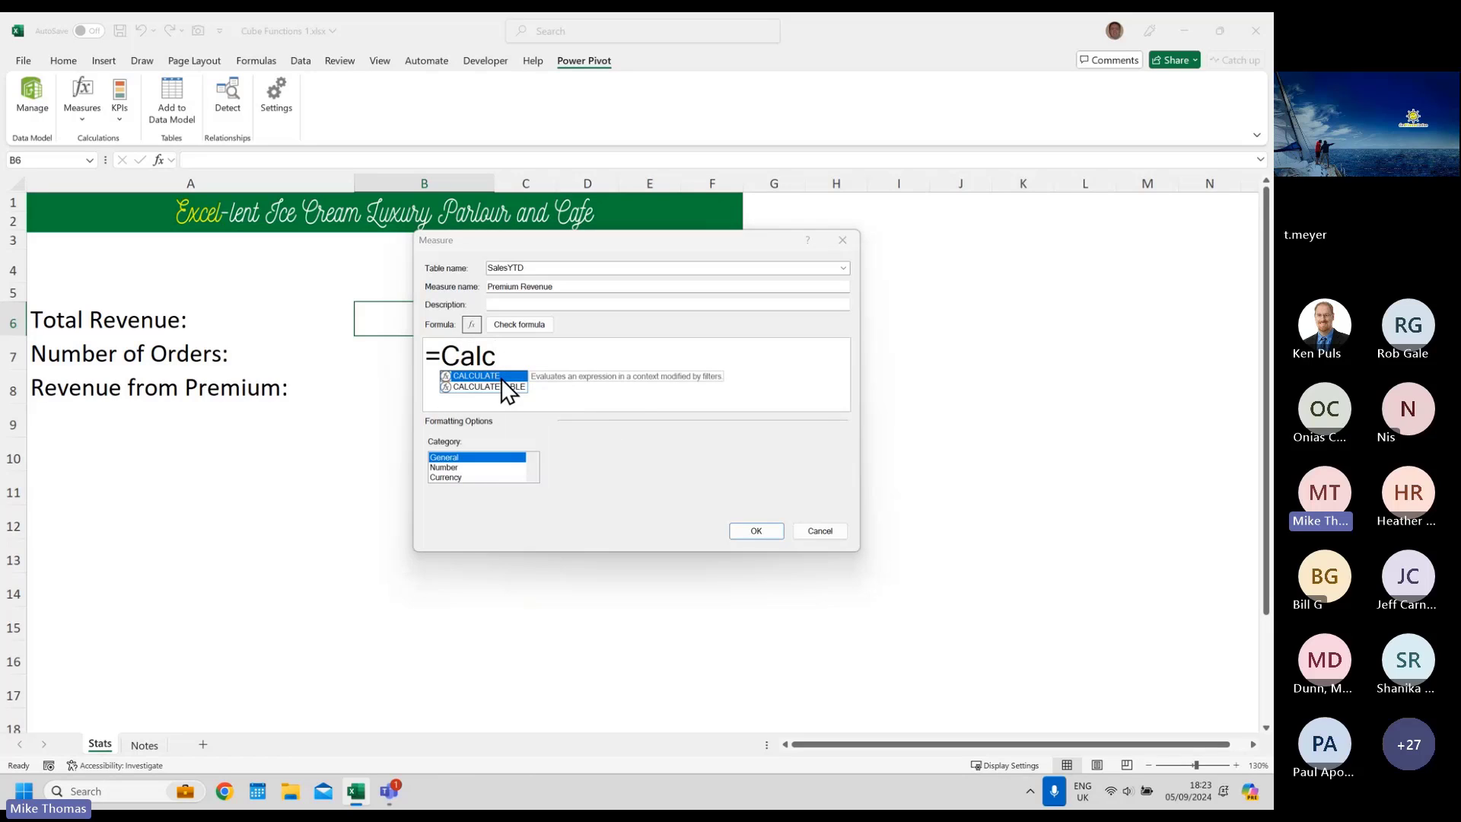
double_click(501, 377)
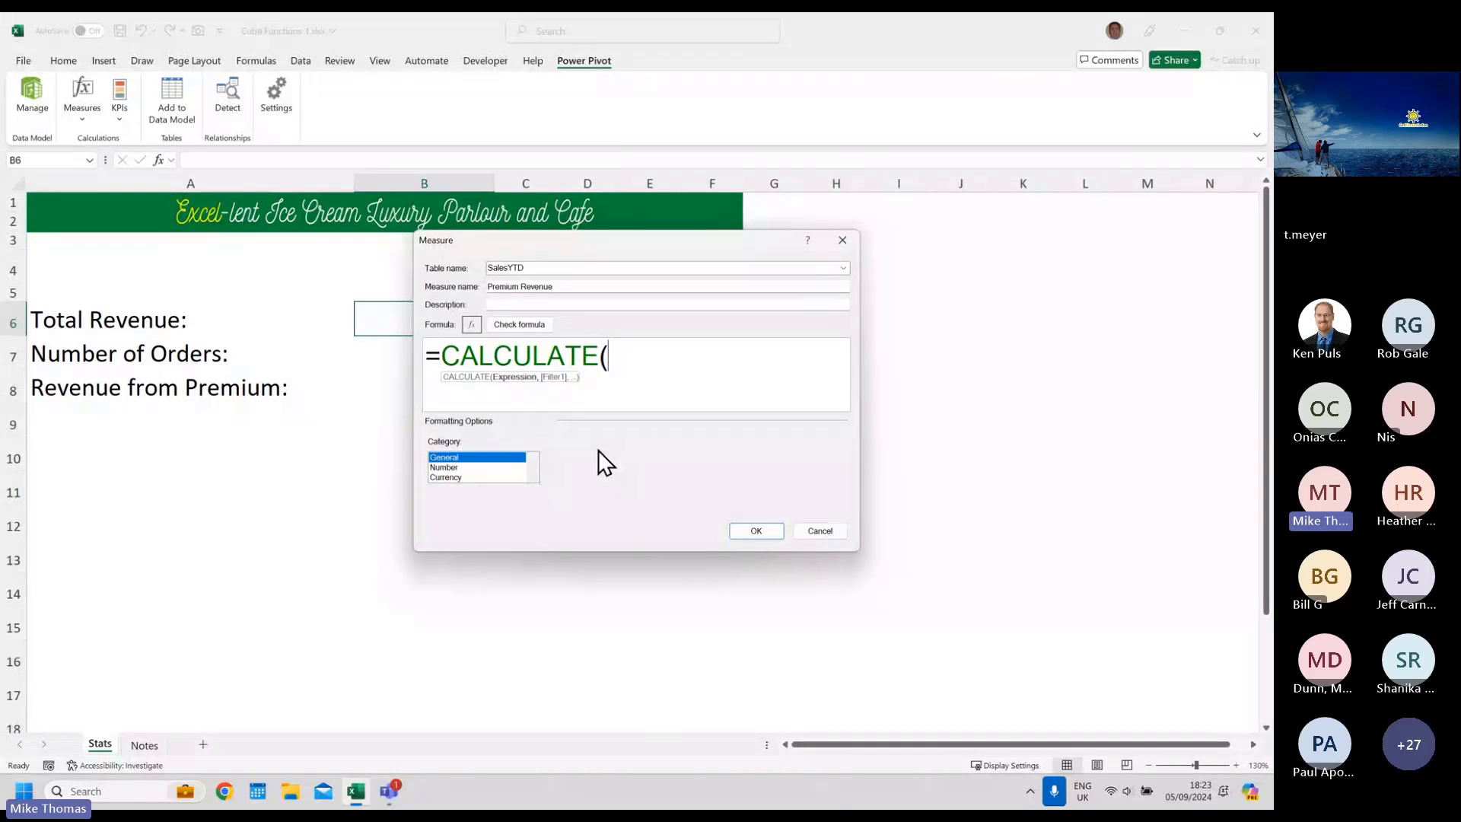
text(SUM)
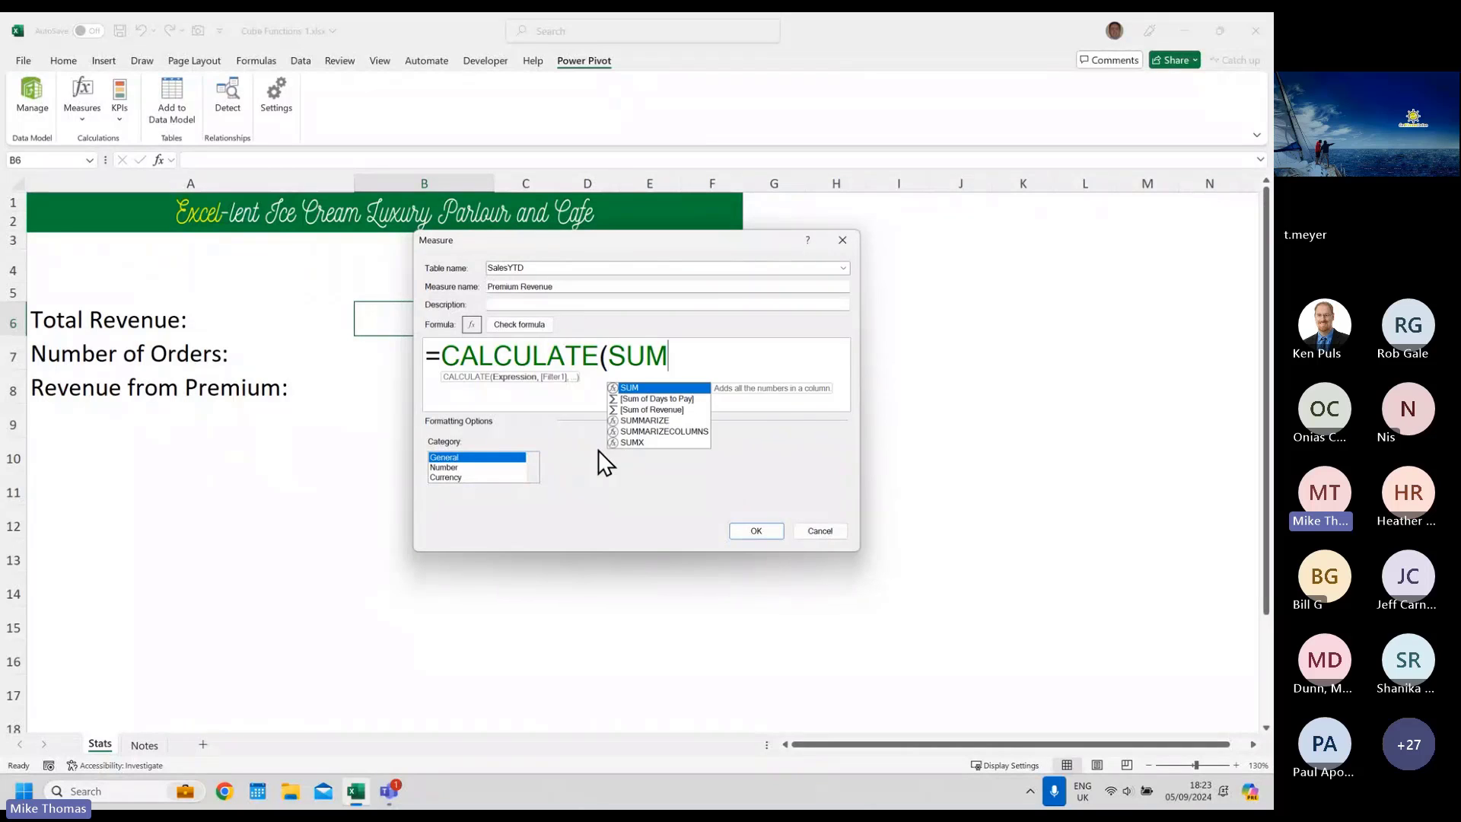
text((re)
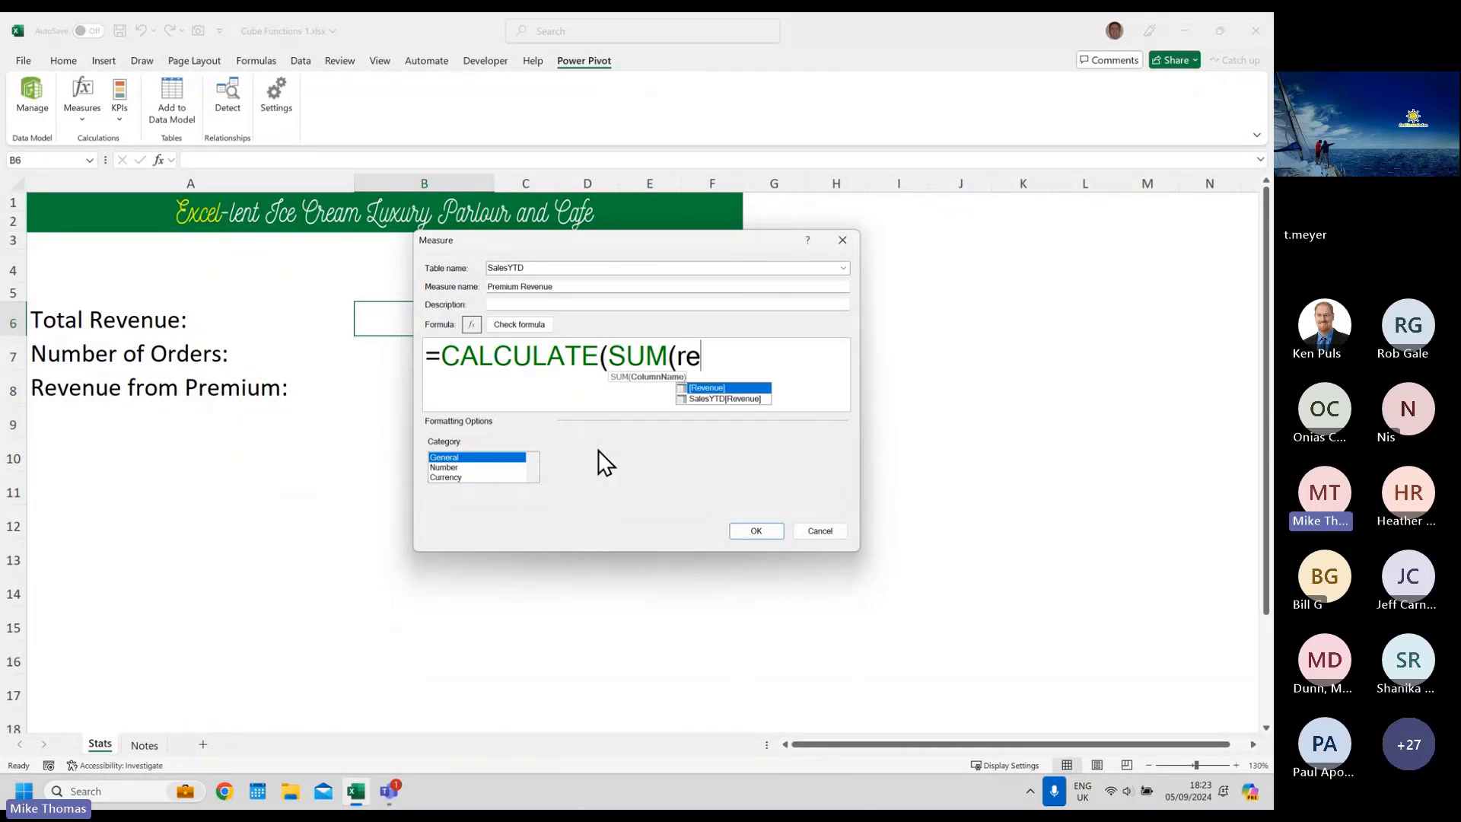
double_click(710, 398)
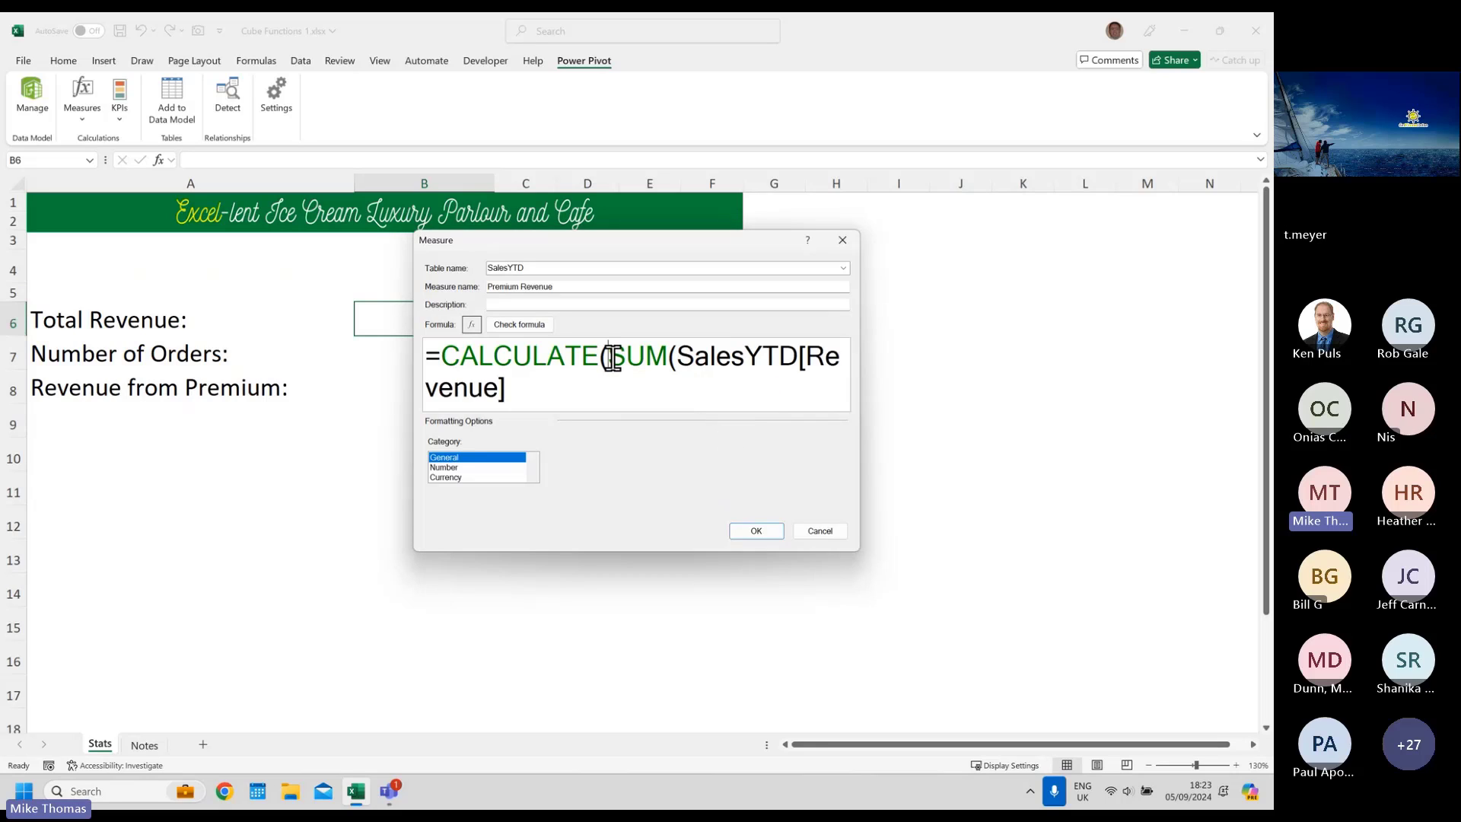
drag(608, 355, 518, 391)
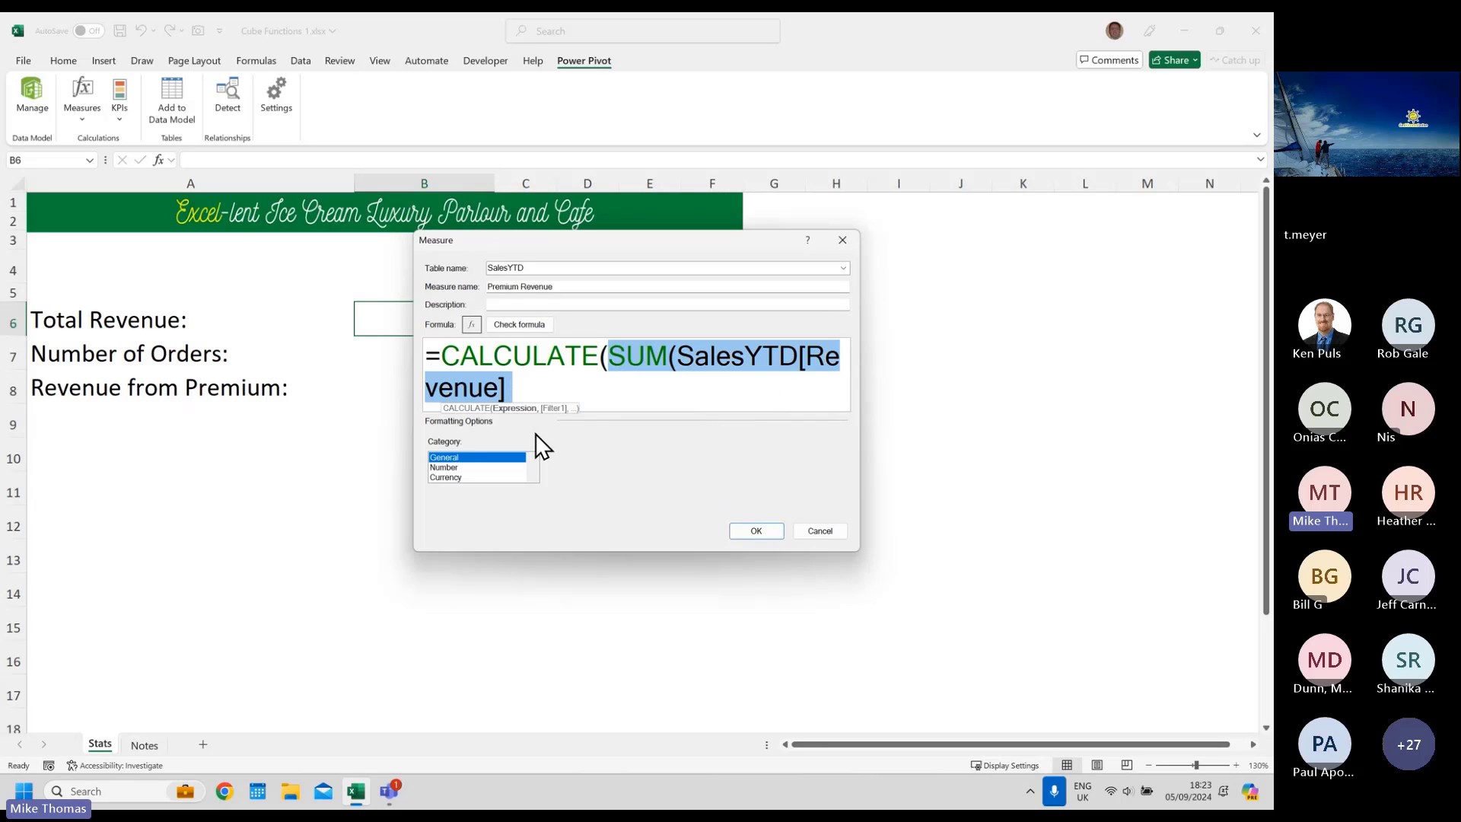
key(BackSpace)
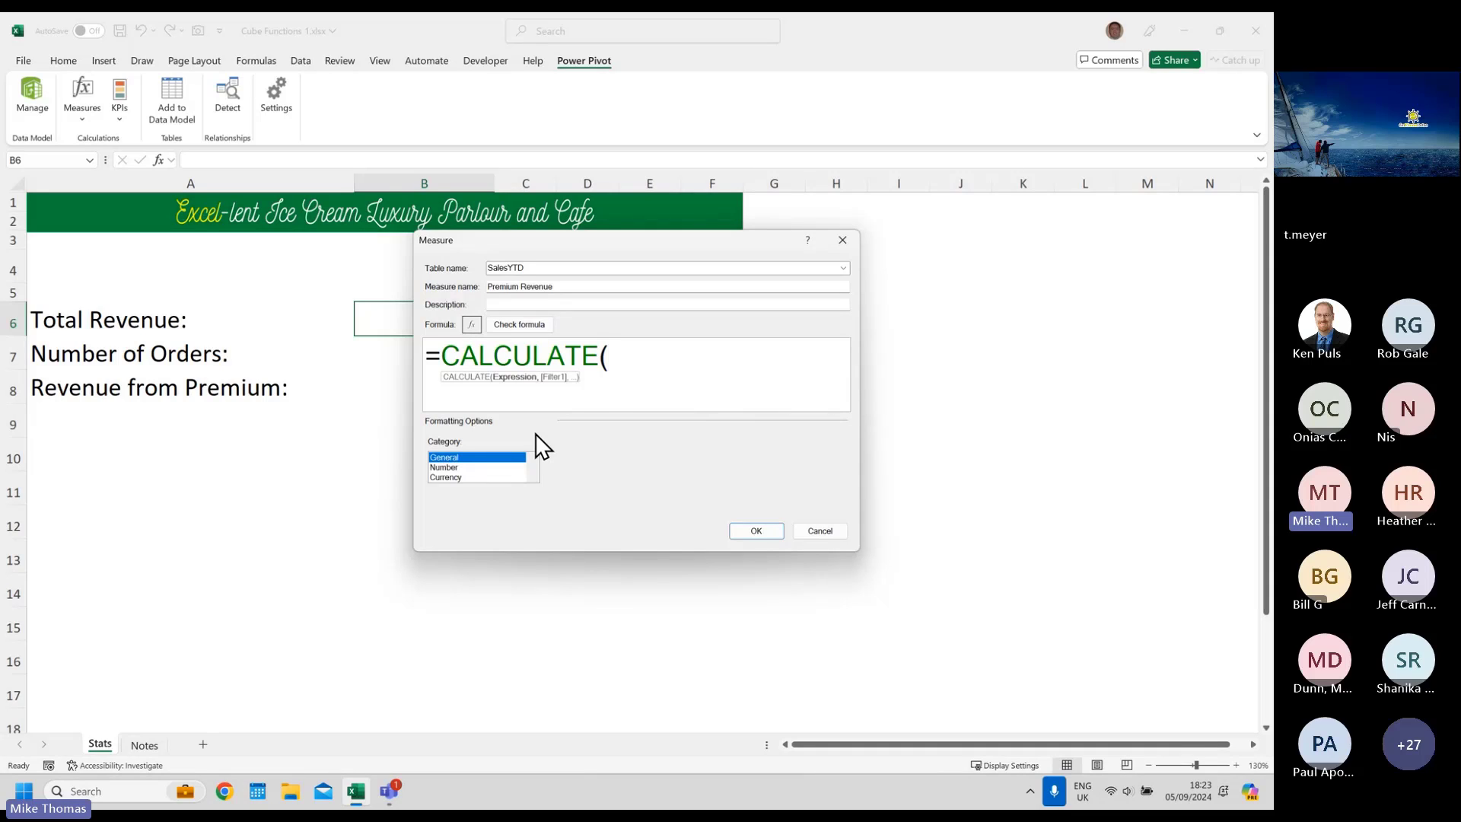
- Use the [Total Revenue] measure as the expression of the CALCULATE function in the Premium Revenue formula
text(Tota)
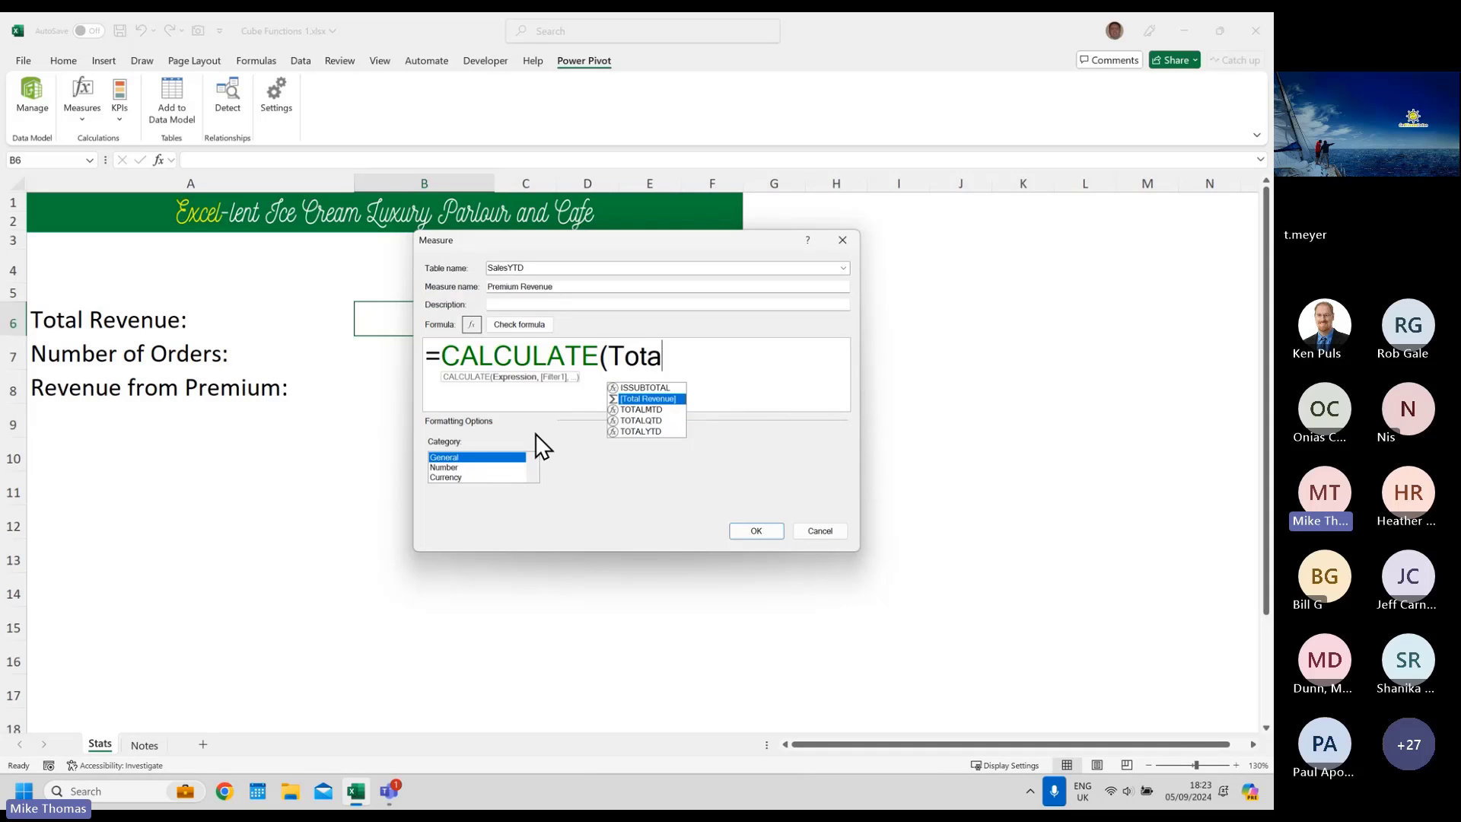
double_click(639, 398)
text(,)
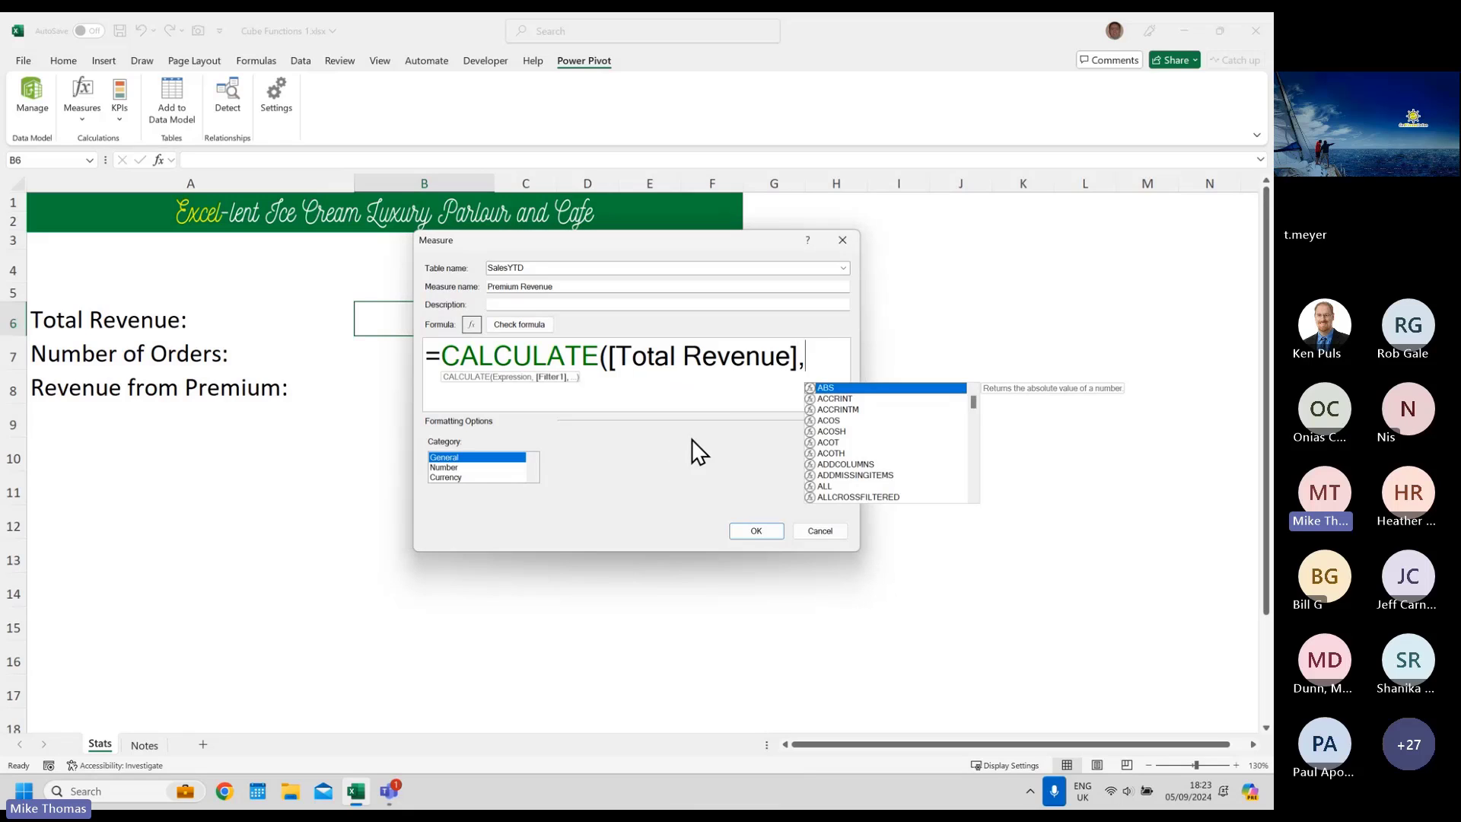
- Add the filter SalesYTD[Product Type]="Premium" to the CALCULATE formula, close its bracket and save the Premium Revenue measure
text(Produ)
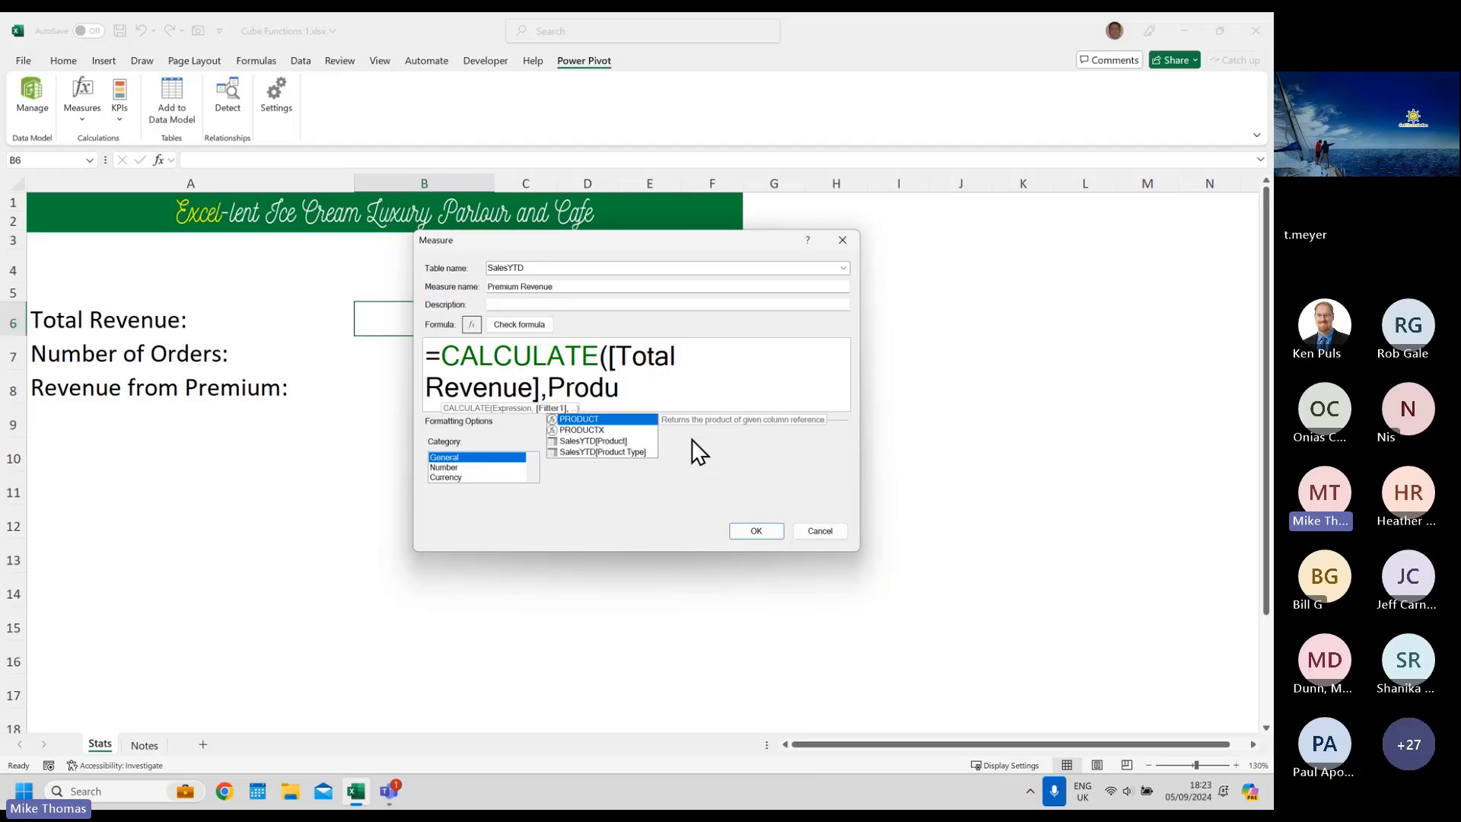
double_click(597, 452)
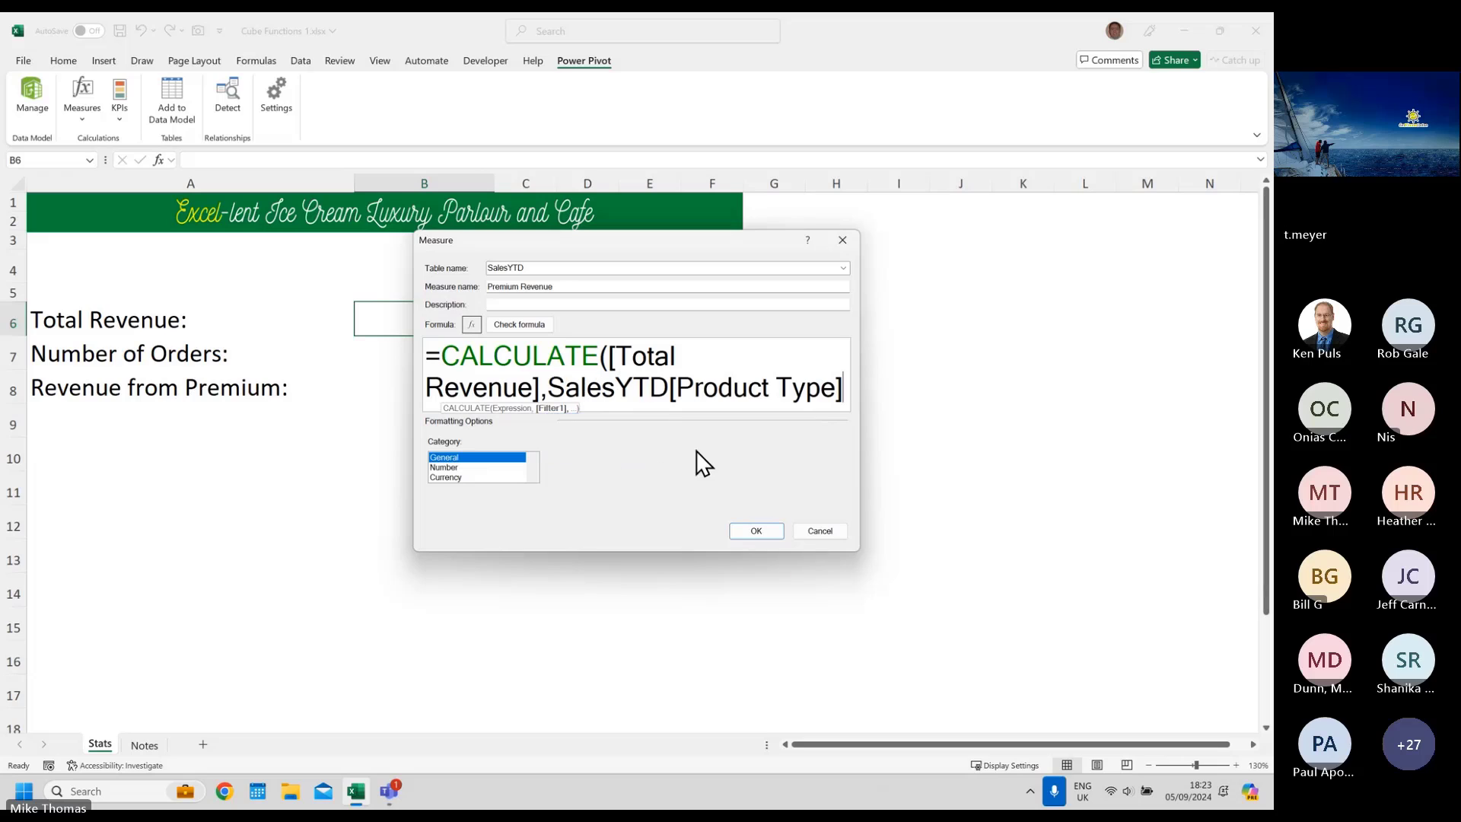
text(=")
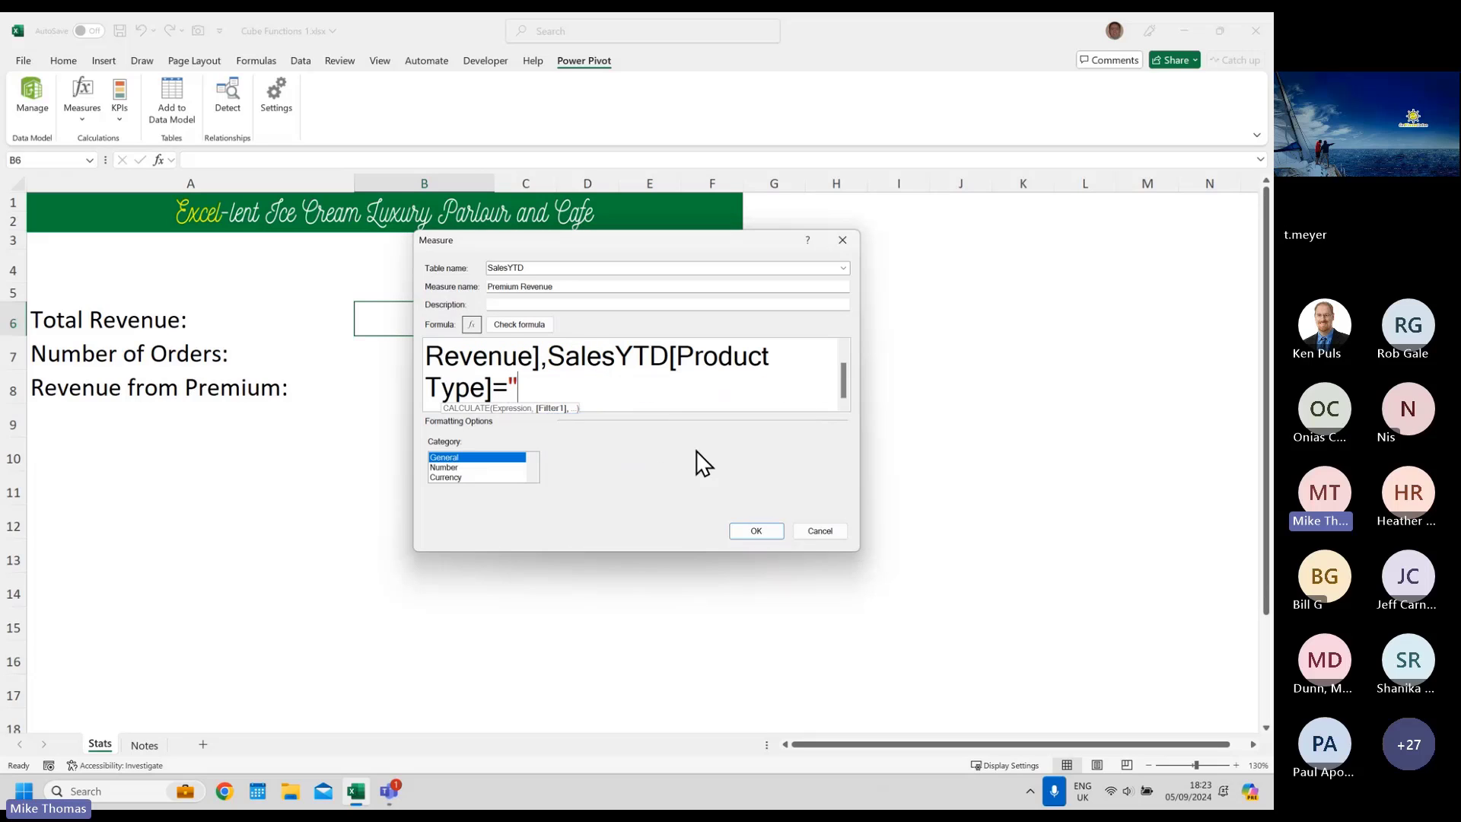
text(Premiu)
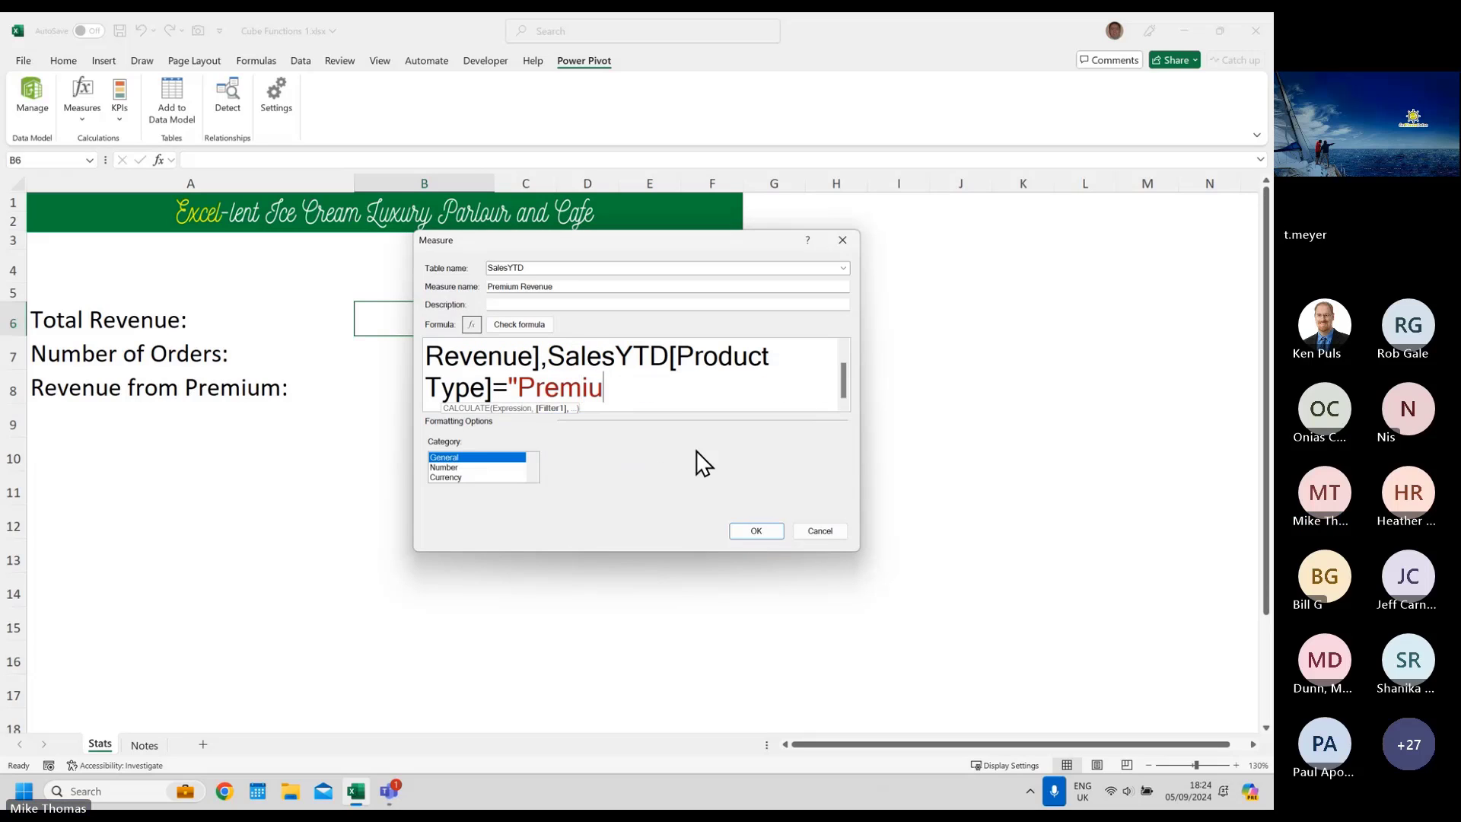
text(m"))
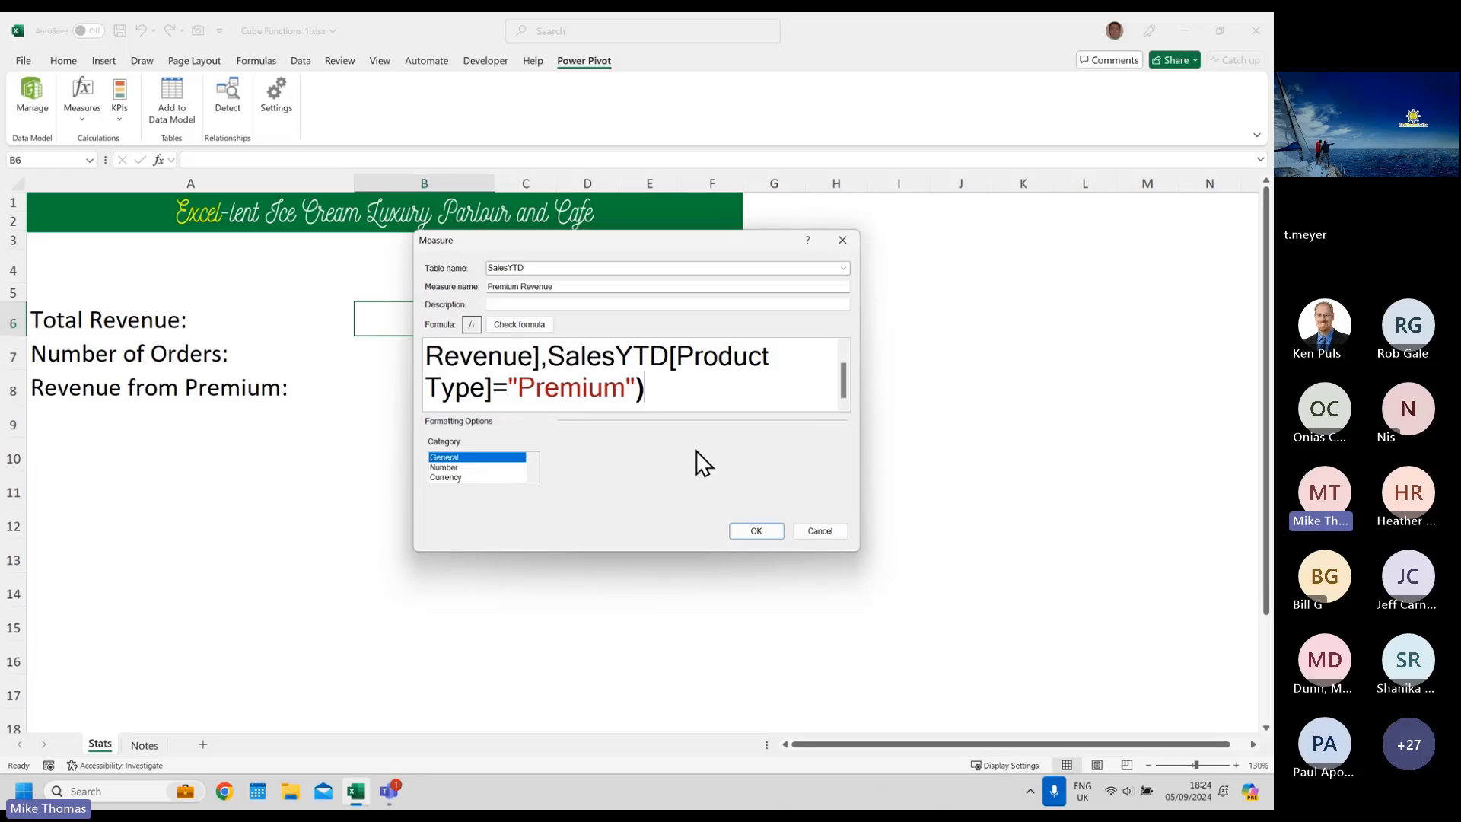
mouse_move(843, 382)
mouse_down()
mouse_move(842, 363)
mouse_move(843, 382)
mouse_up()
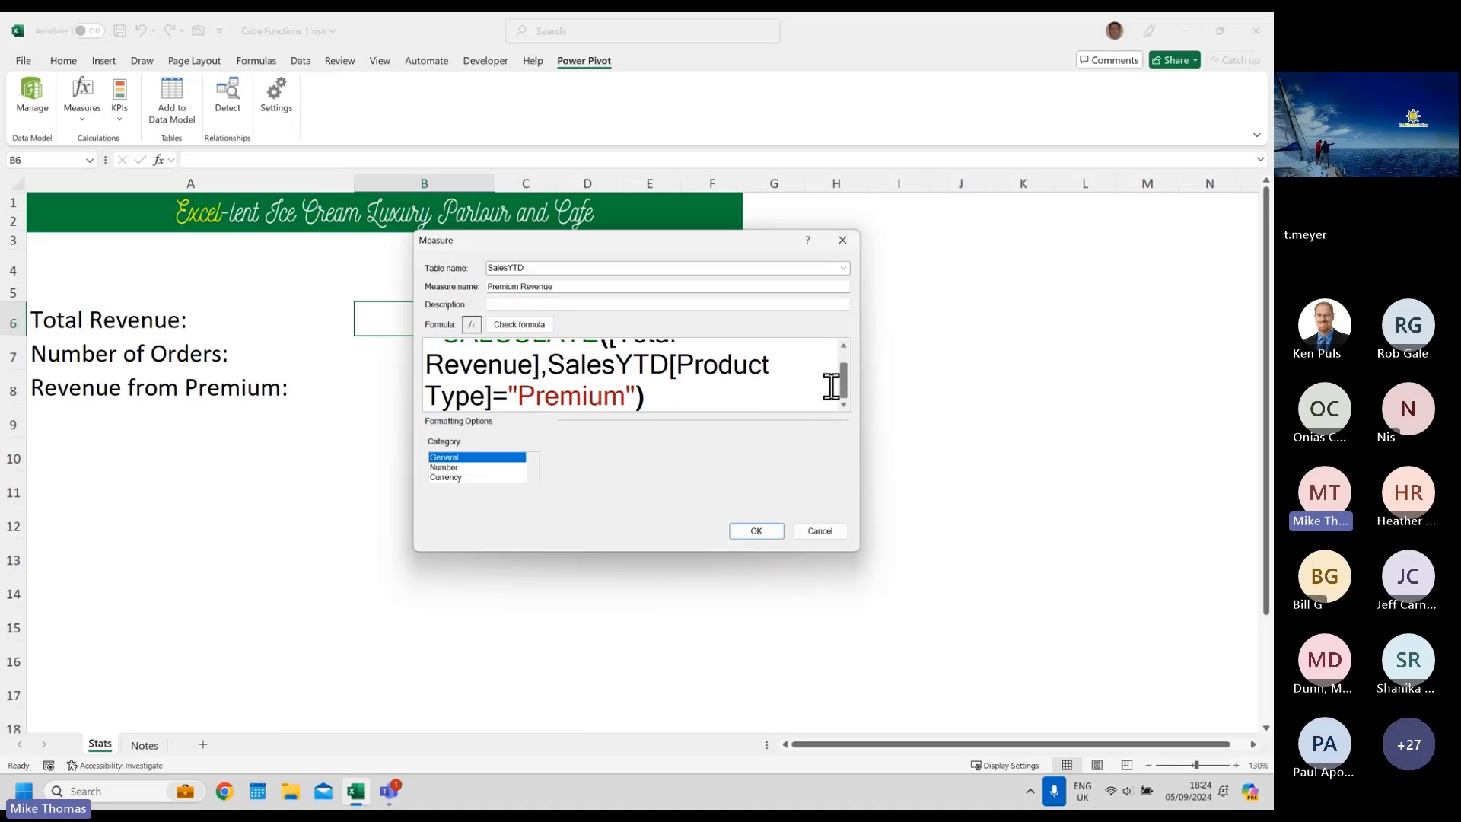
drag(548, 365, 678, 388)
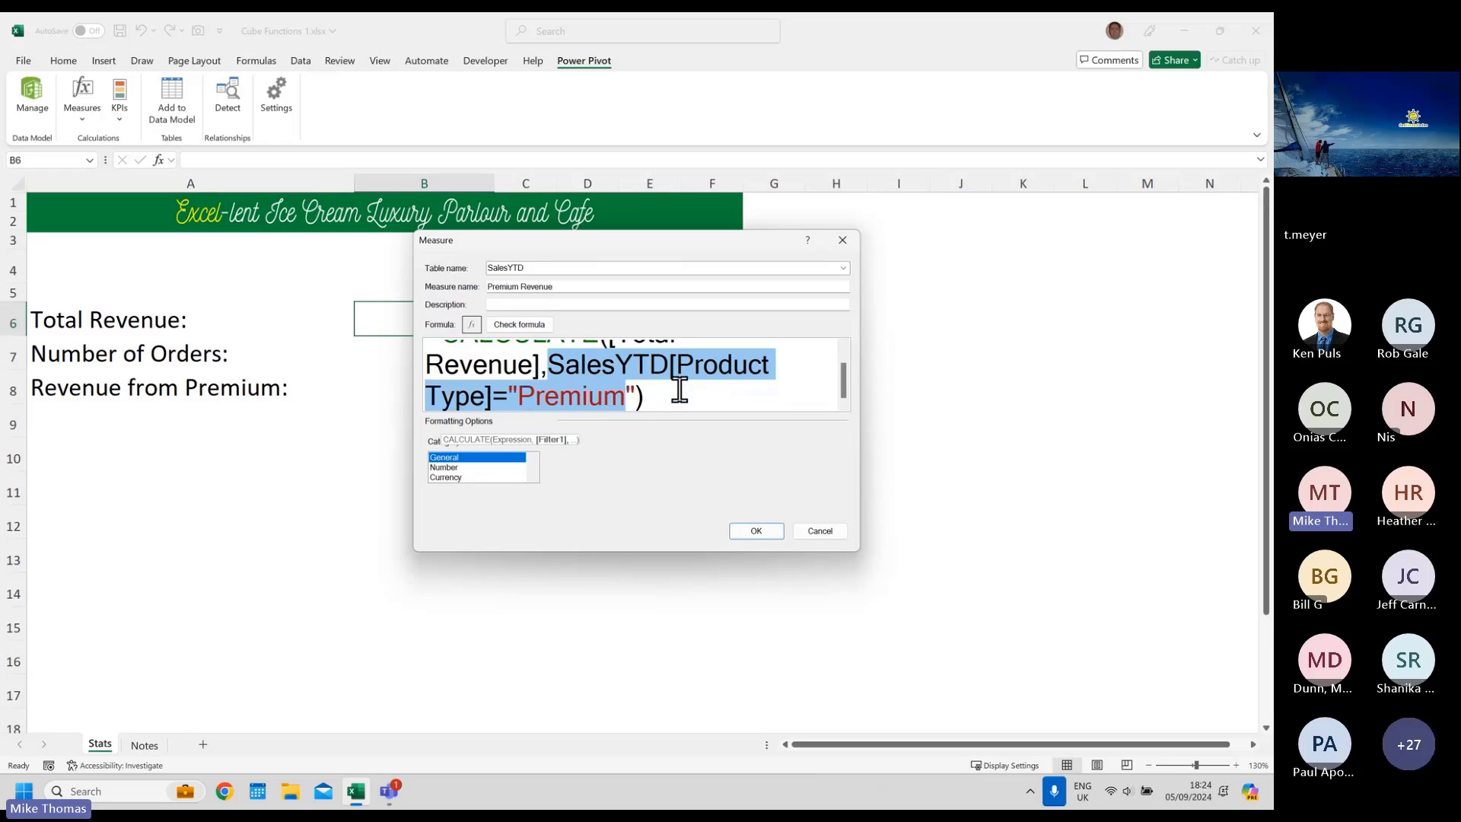
click(756, 531)
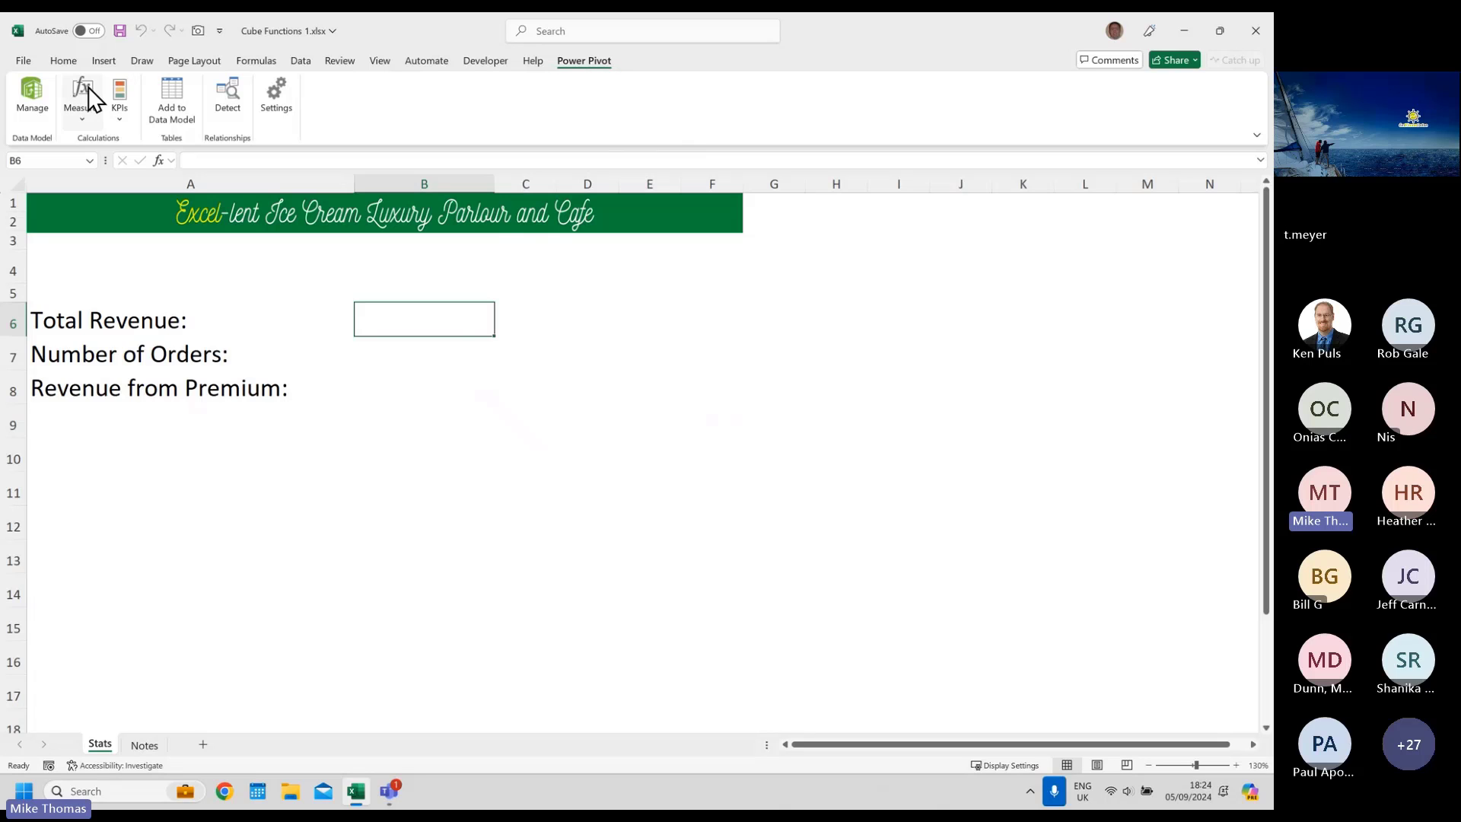
- Open the data model and toggle the calculation area below the SalesYTD table off and on again
click(32, 96)
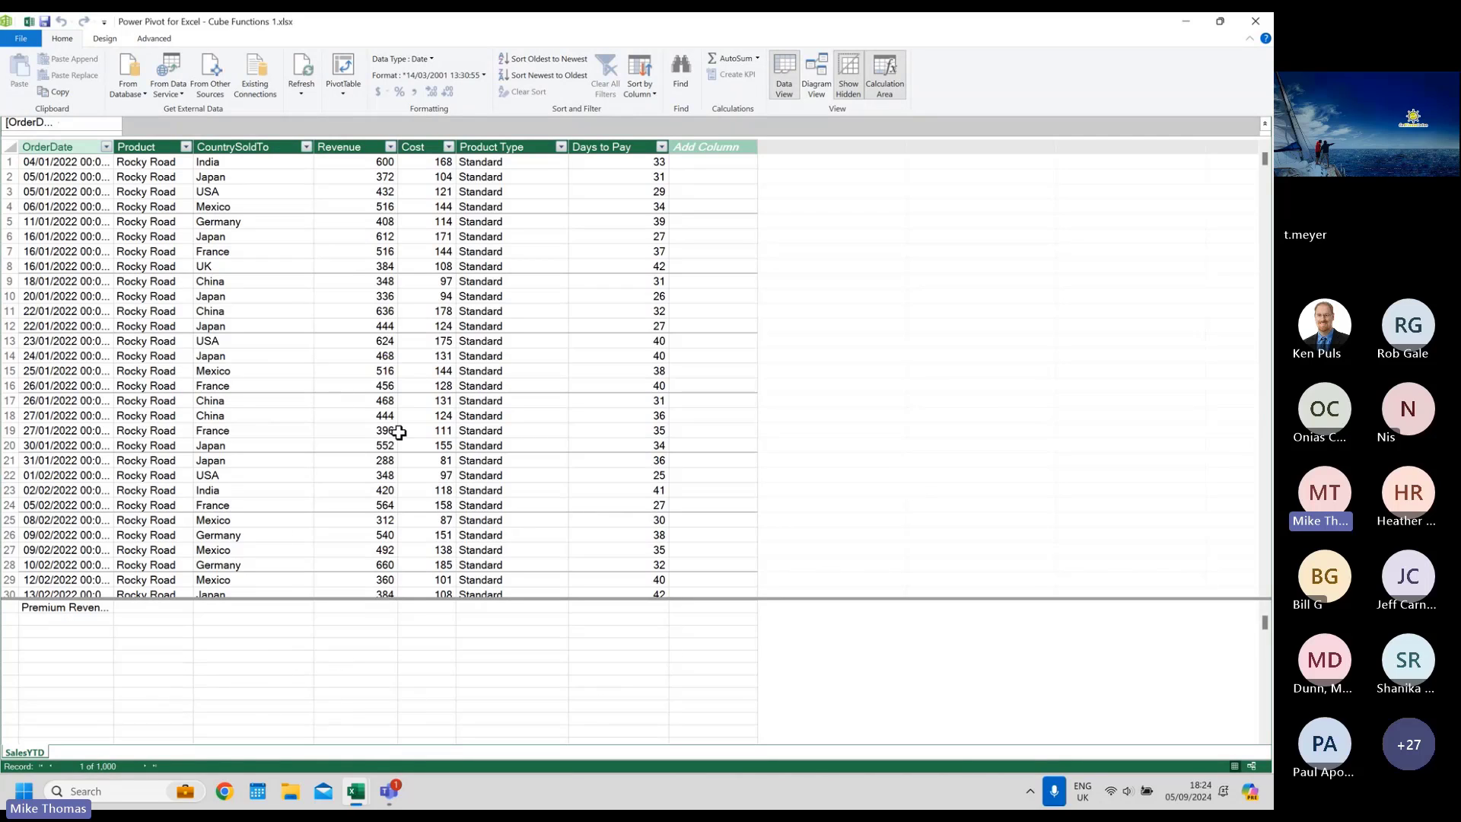
click(886, 80)
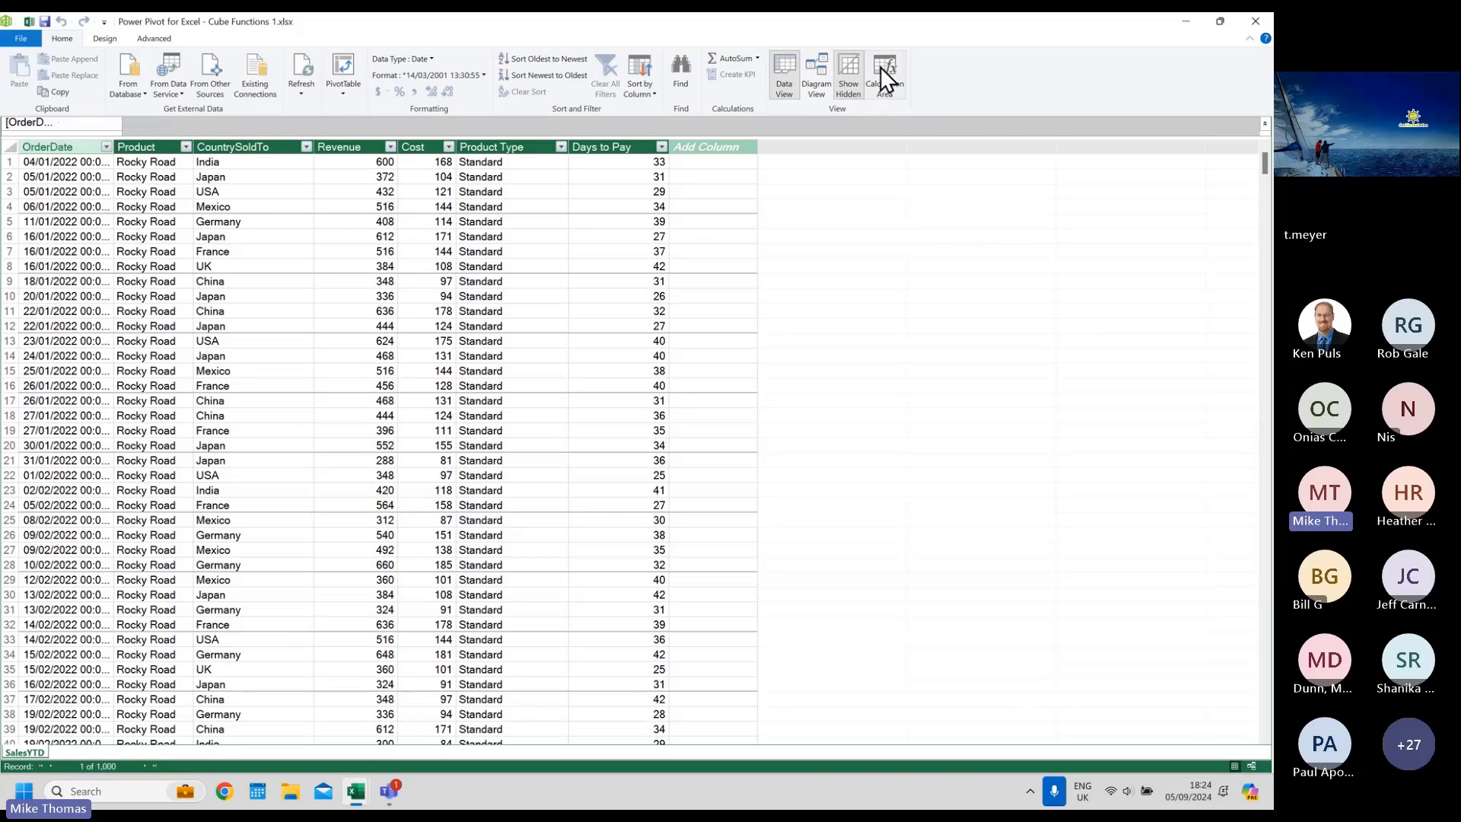
click(881, 67)
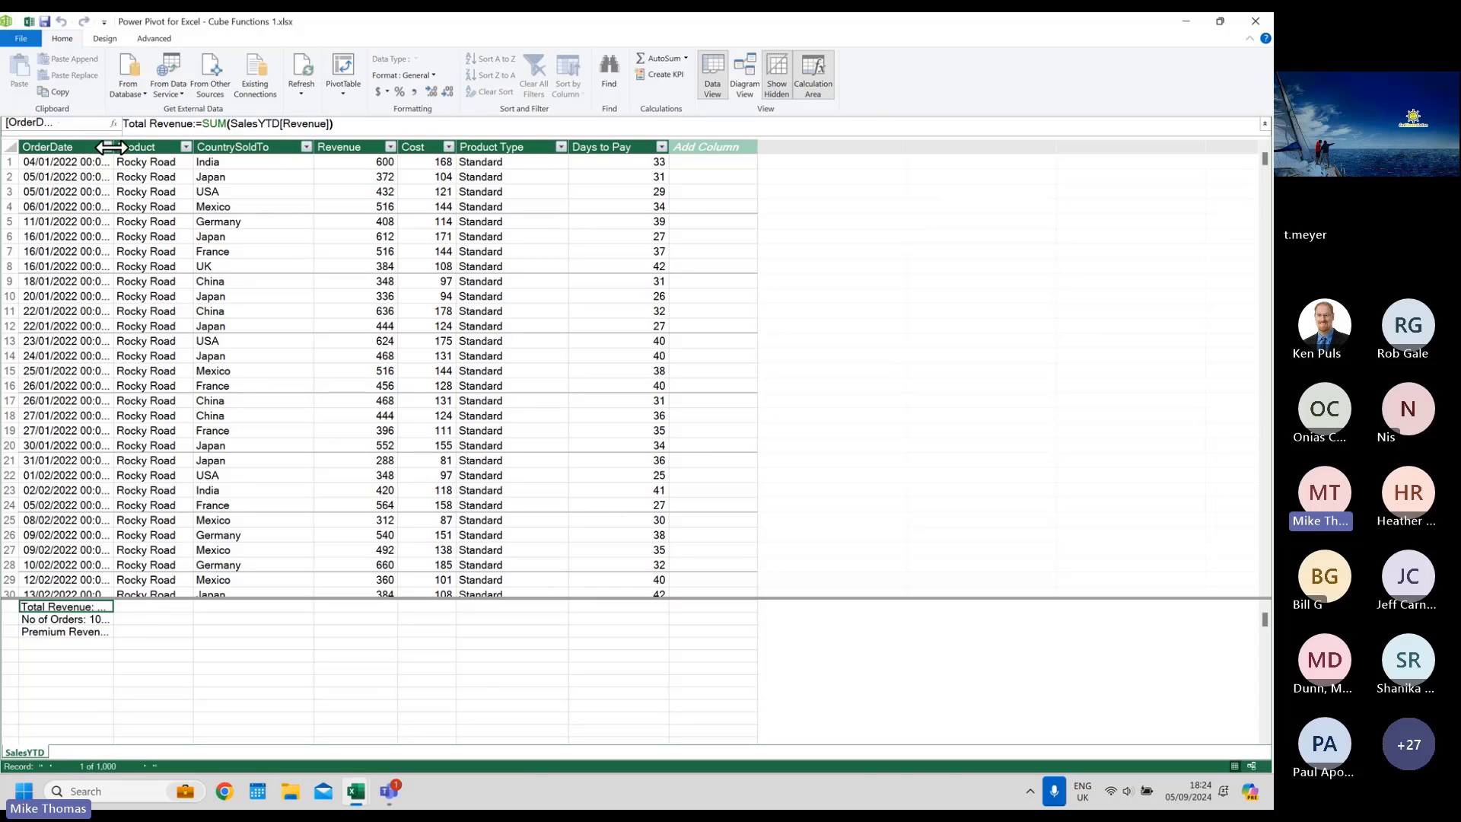
- Widen the OrderDate column so the measures in the calculation area are fully readable, and close the data model window
drag(112, 146, 272, 147)
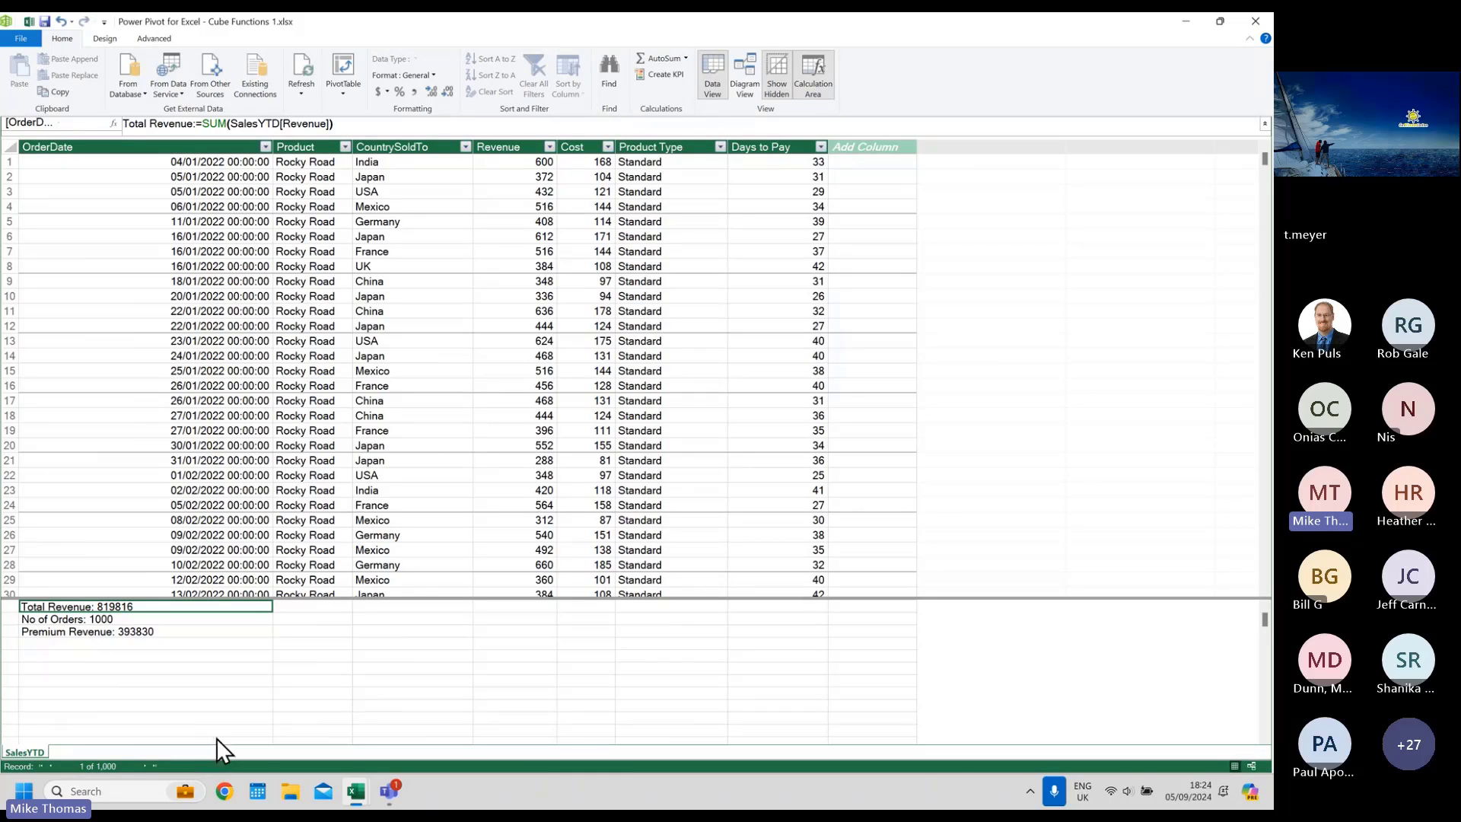
mouse_move(349, 598)
mouse_down()
mouse_move(367, 439)
mouse_move(372, 600)
mouse_up()
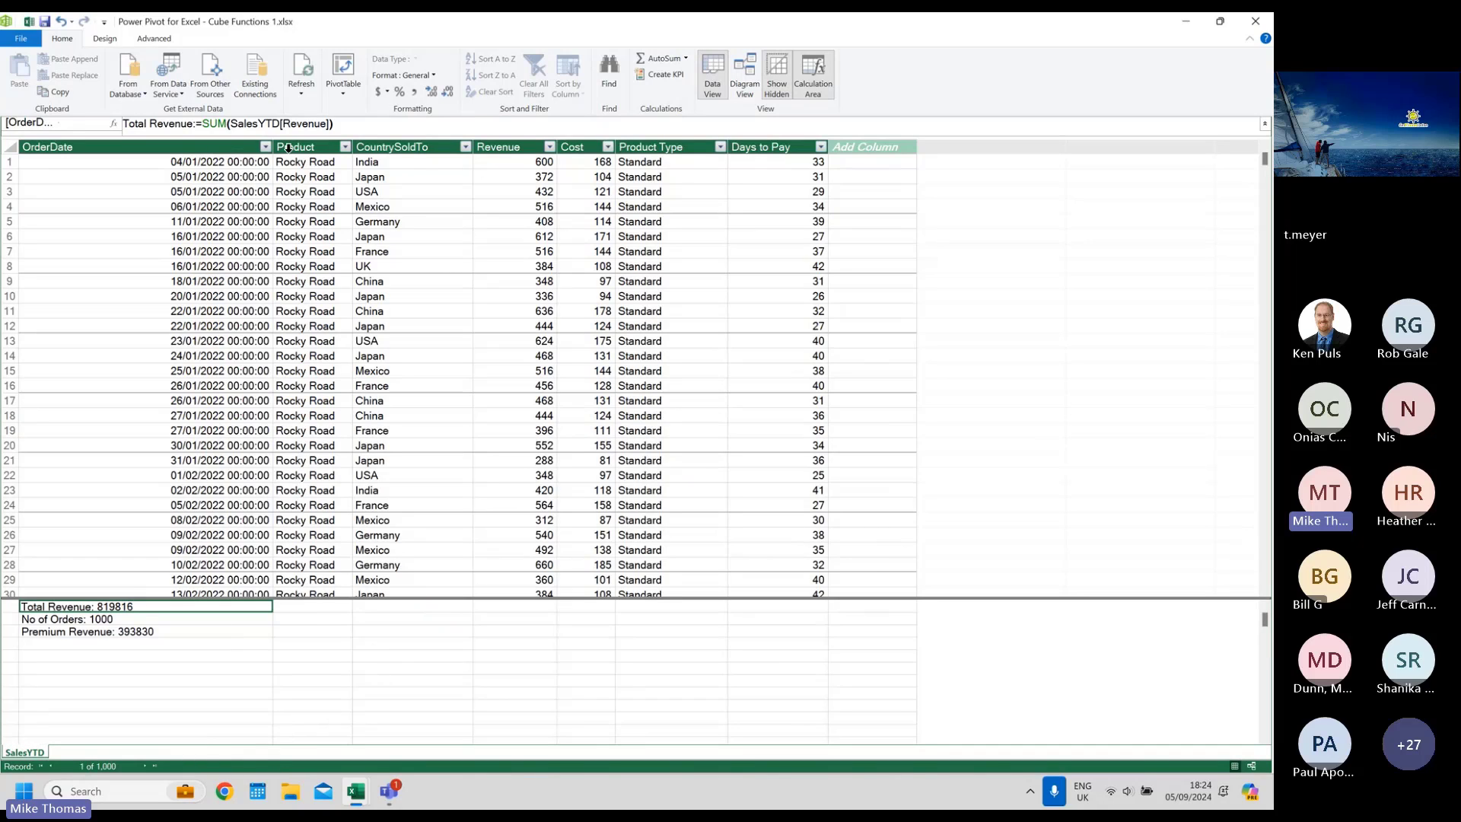
drag(274, 147, 301, 147)
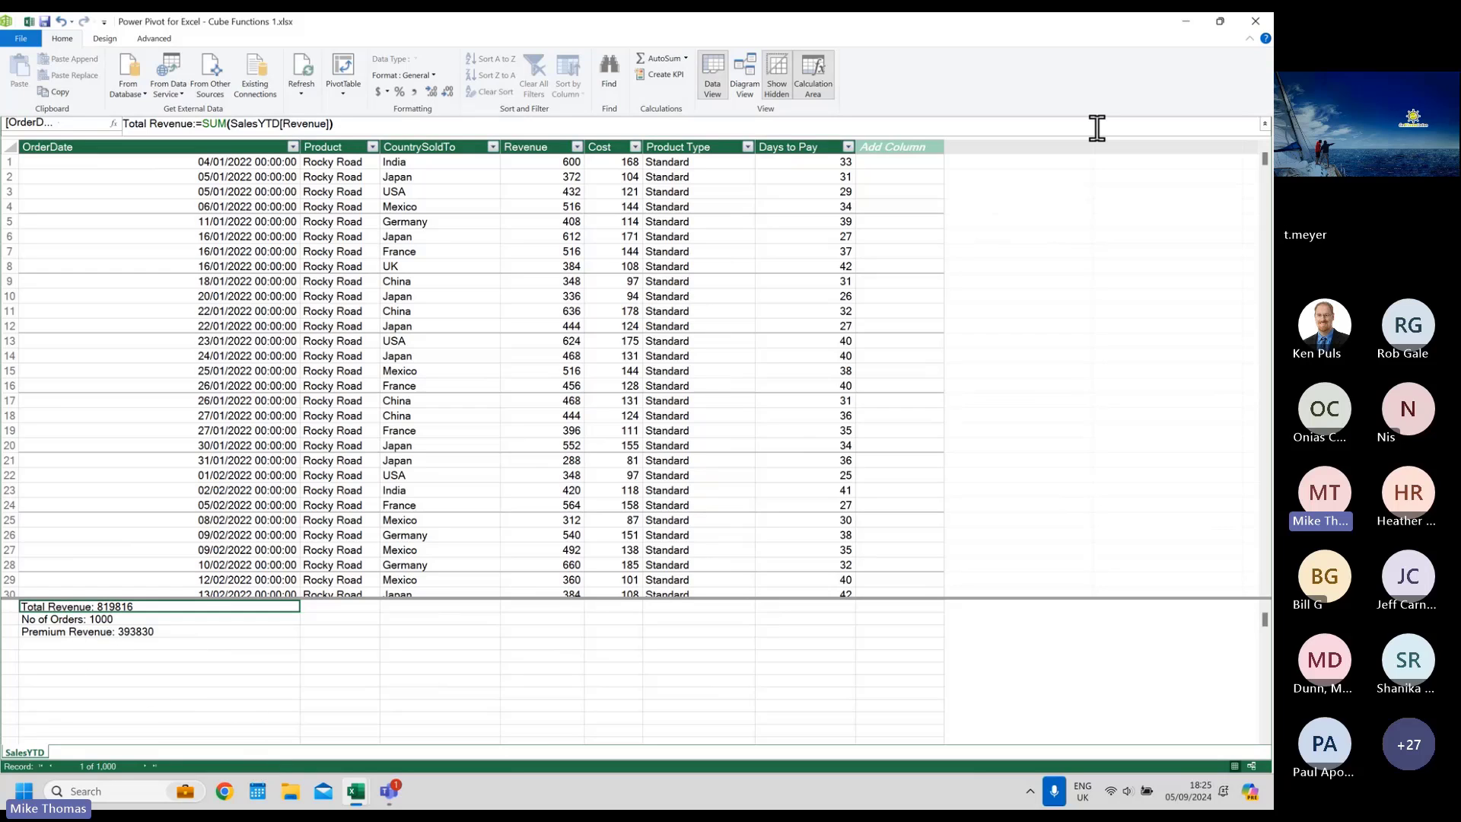
click(1252, 24)
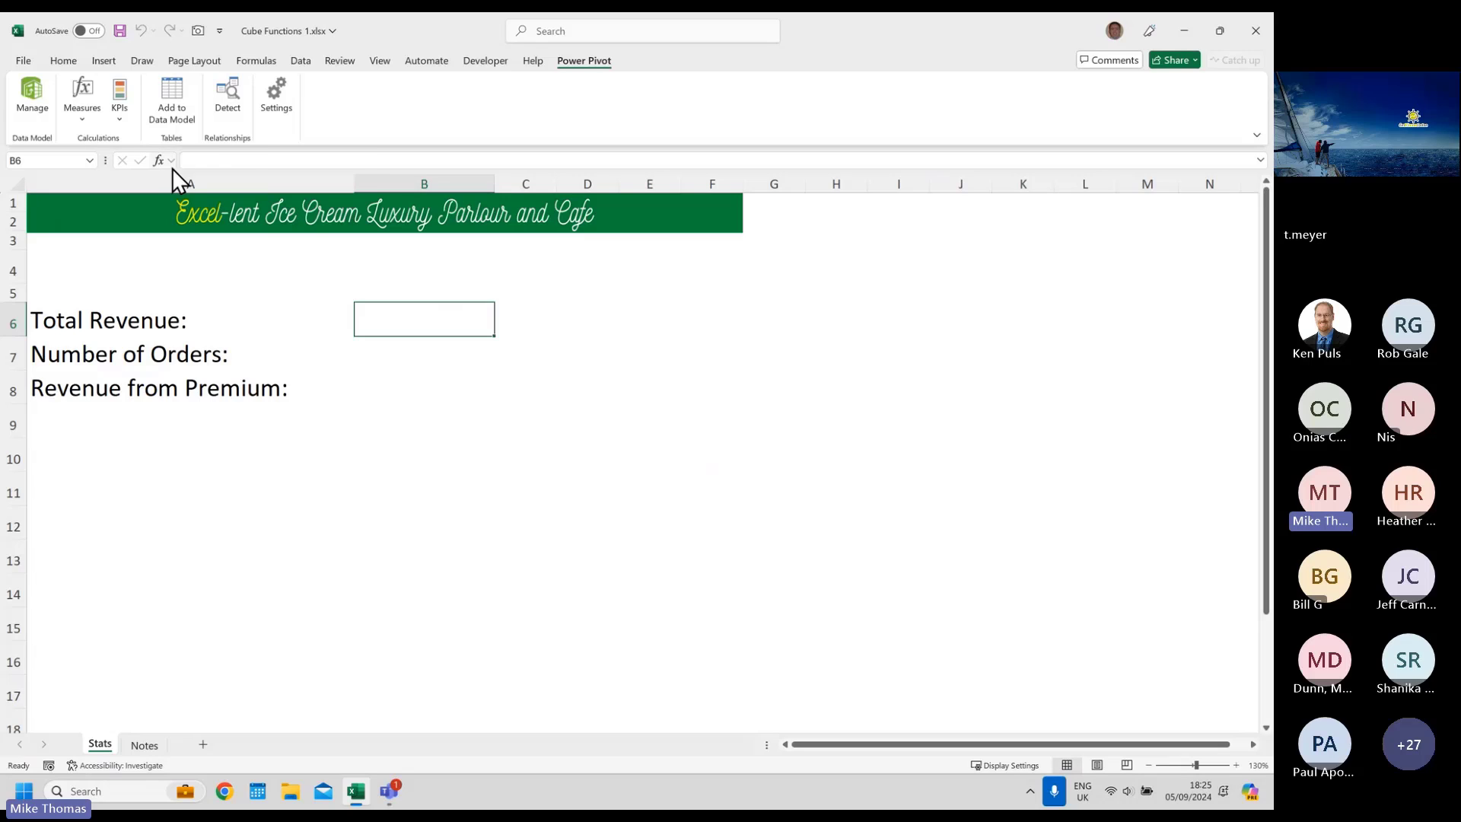
- Review the workbook's existing measures and their formulas in Manage Measures, and close the dialog
click(83, 118)
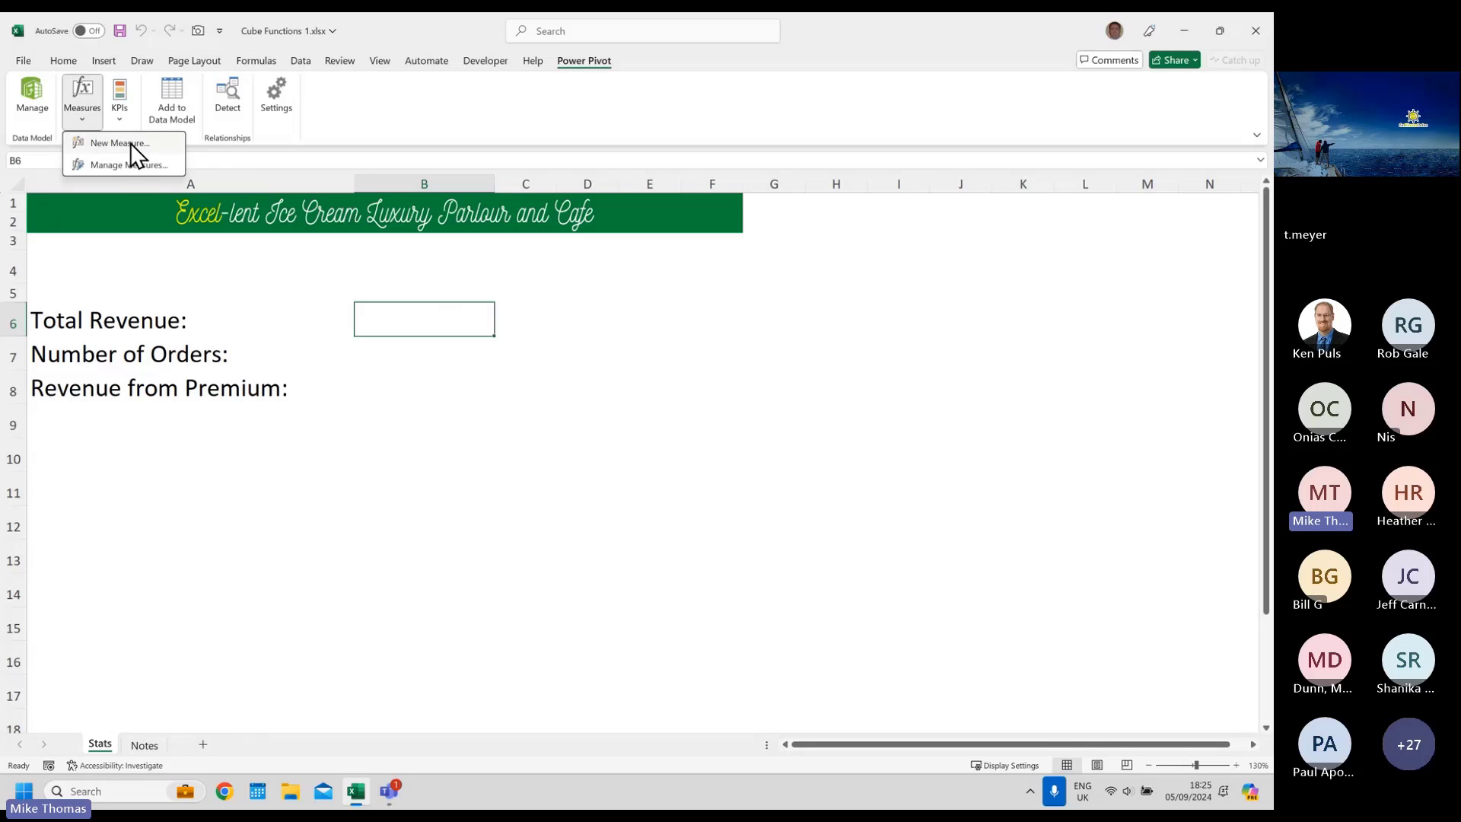
click(130, 166)
click(522, 277)
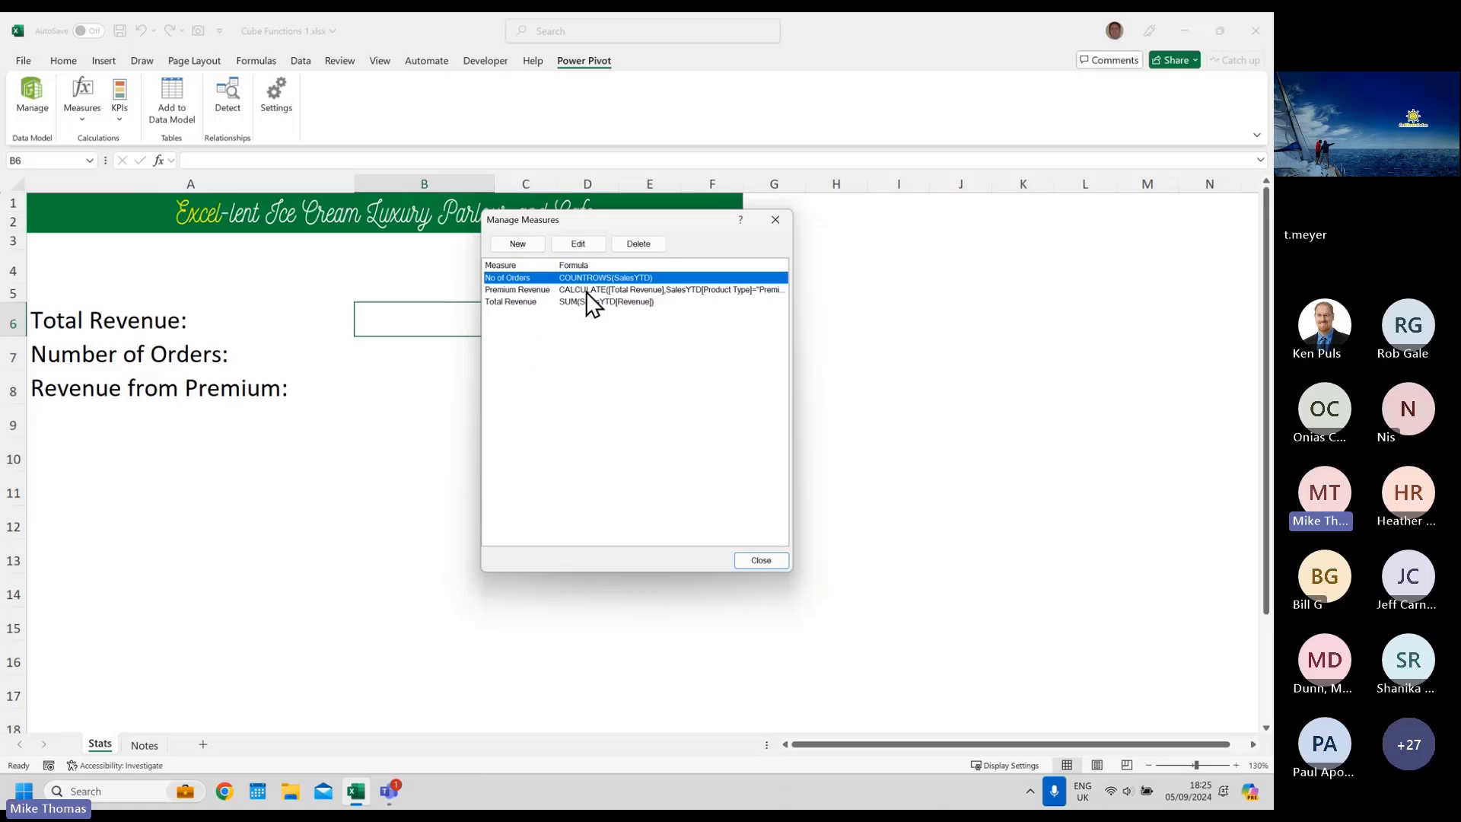
click(759, 560)
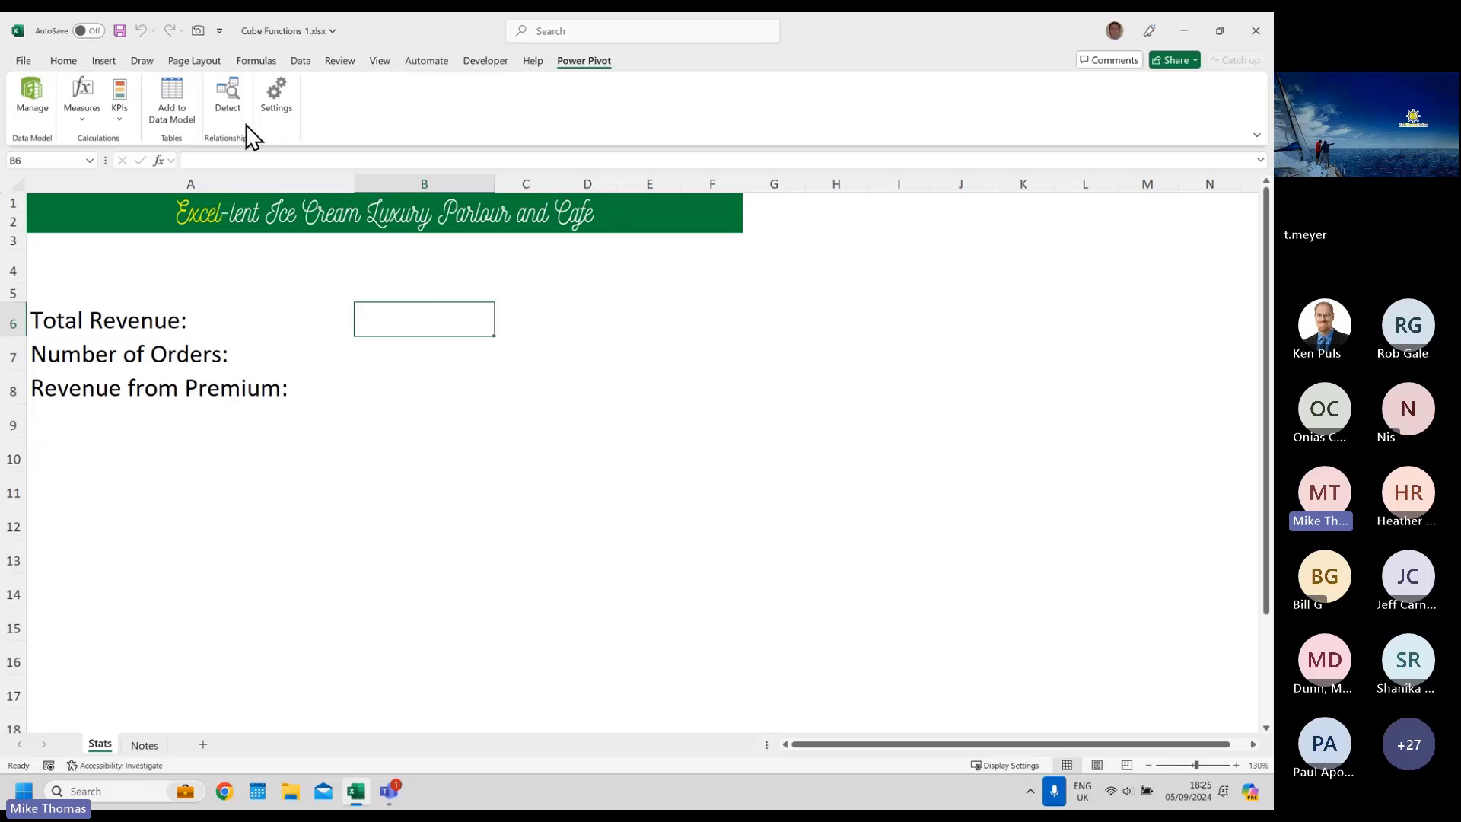
- Reopen the data model, highlight the Total Revenue measure's formula to examine it, and close the data model window
click(35, 103)
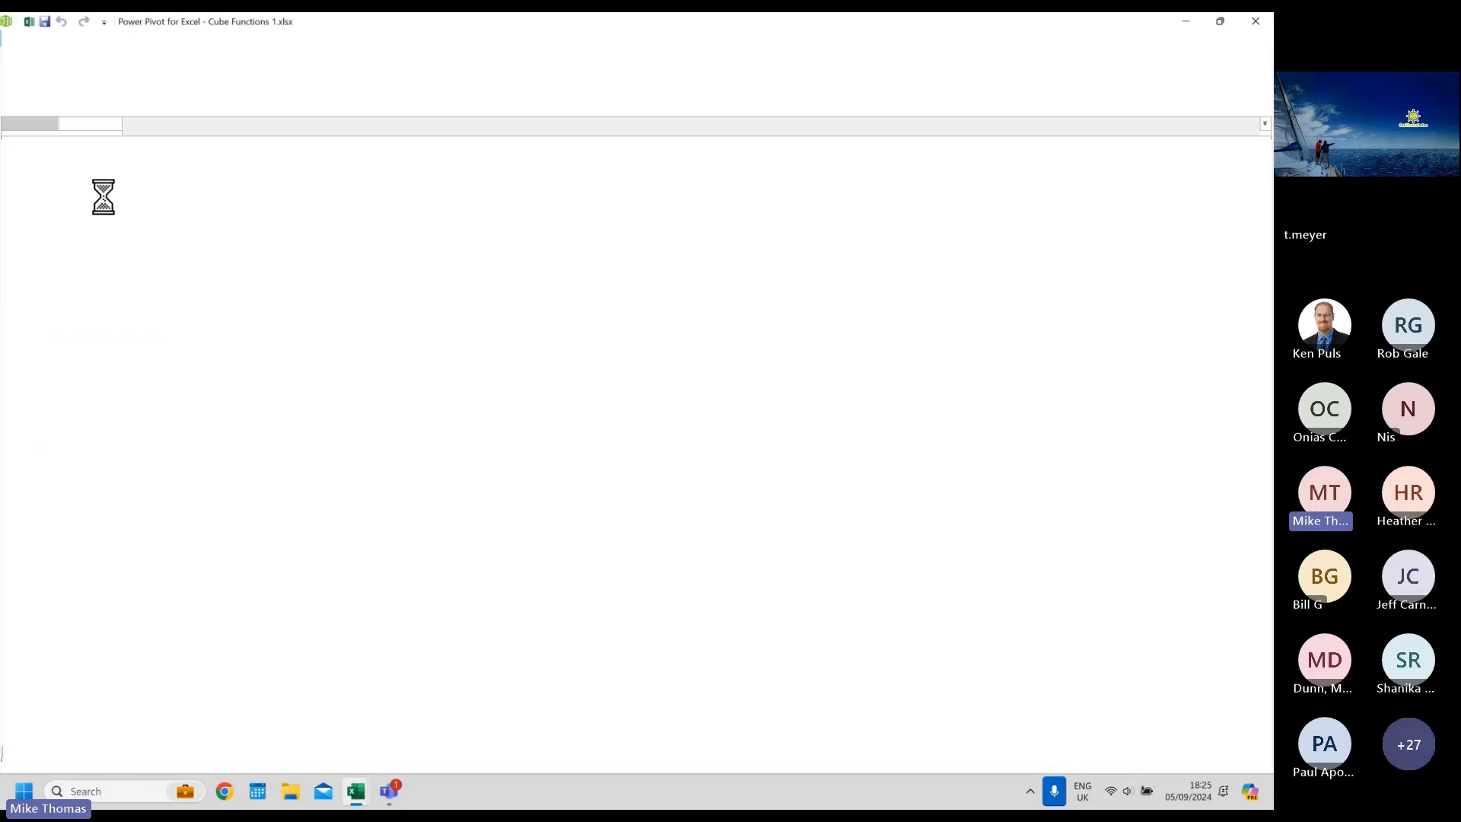
drag(334, 124, 122, 124)
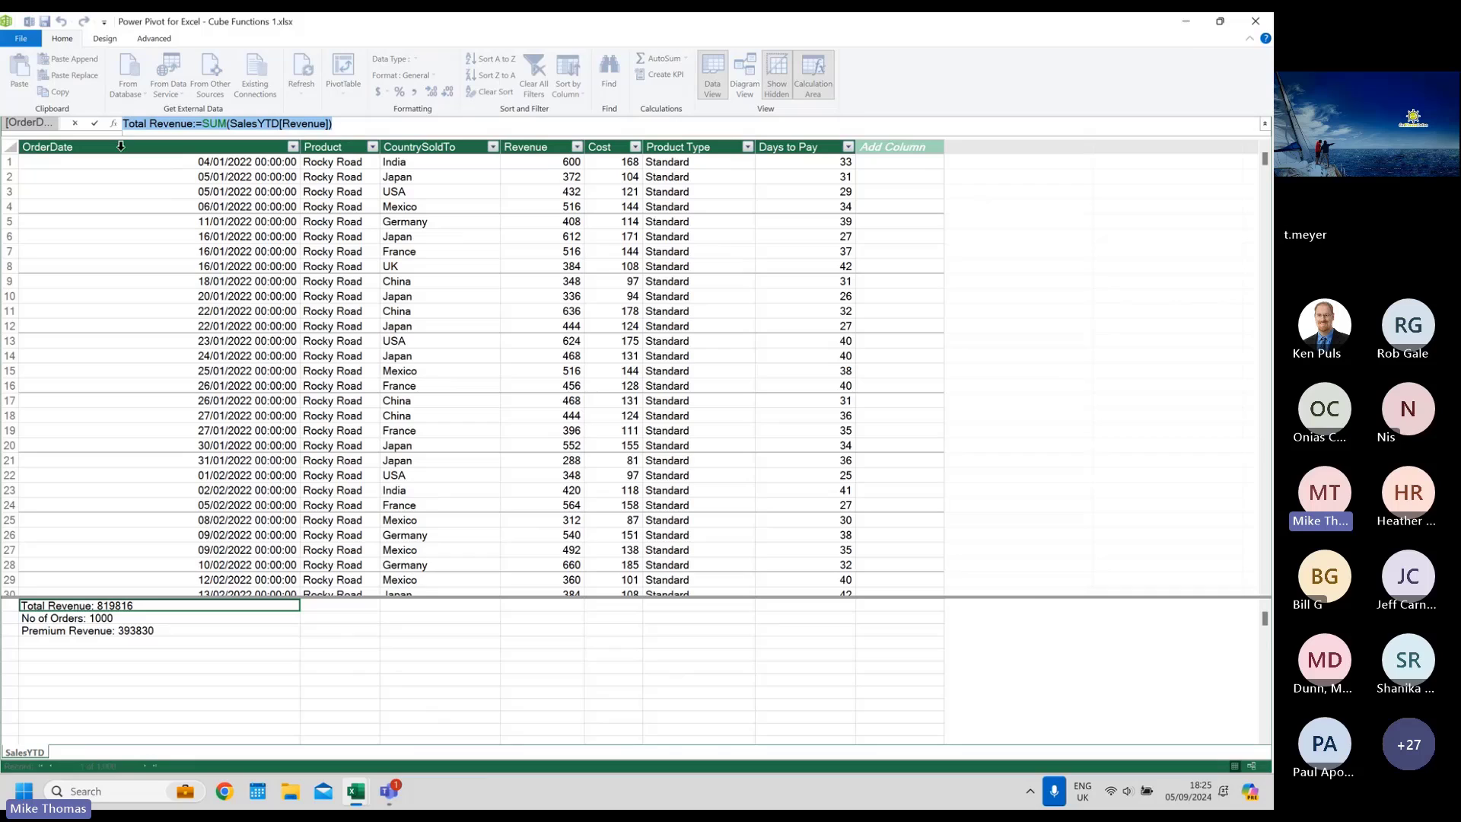
click(1254, 22)
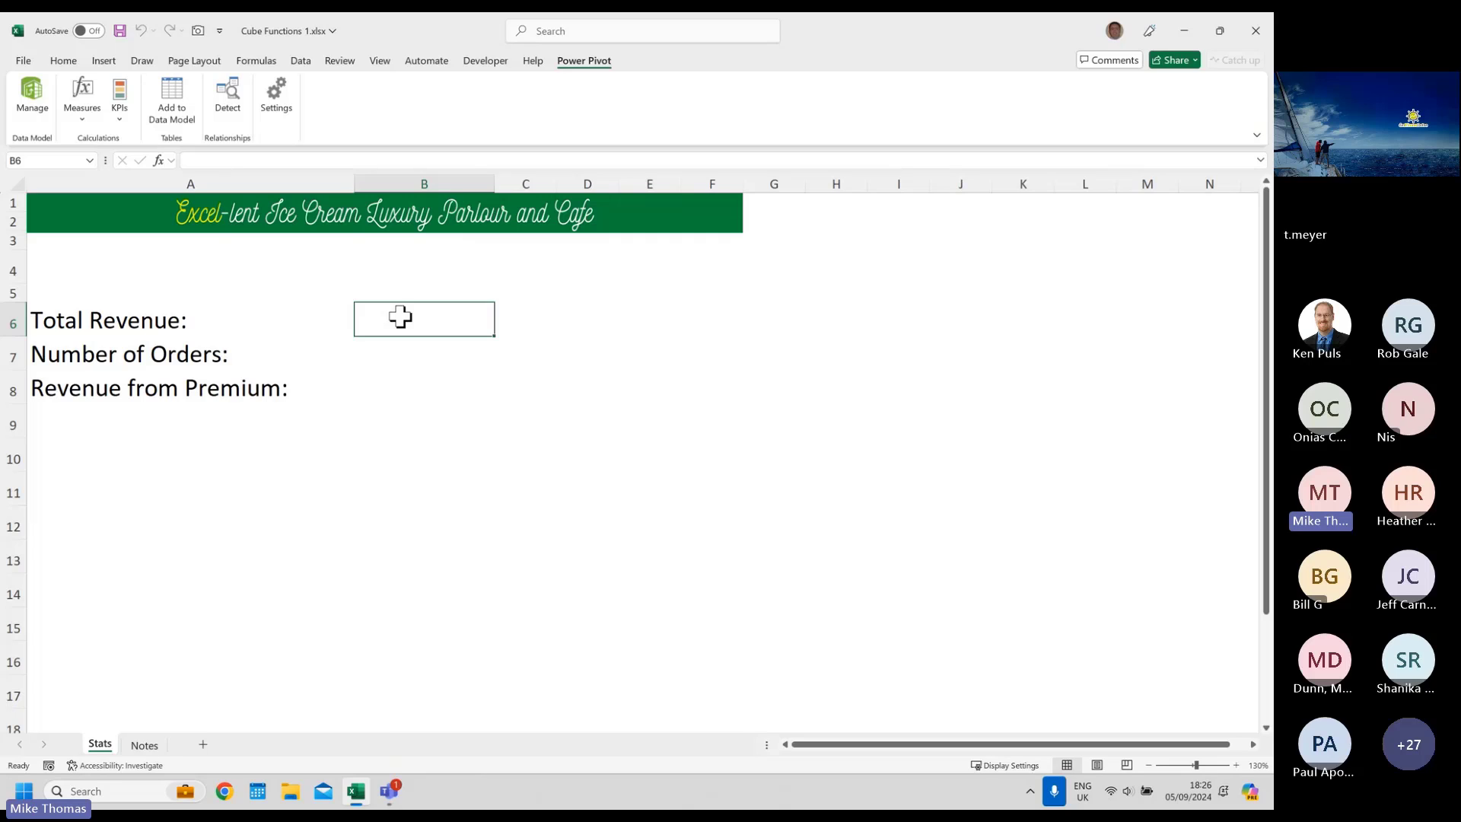
- Start a CUBEVALUE formula in cell B6 with "ThisWorkbookDataModel" as its connection argument
text(=CUB)
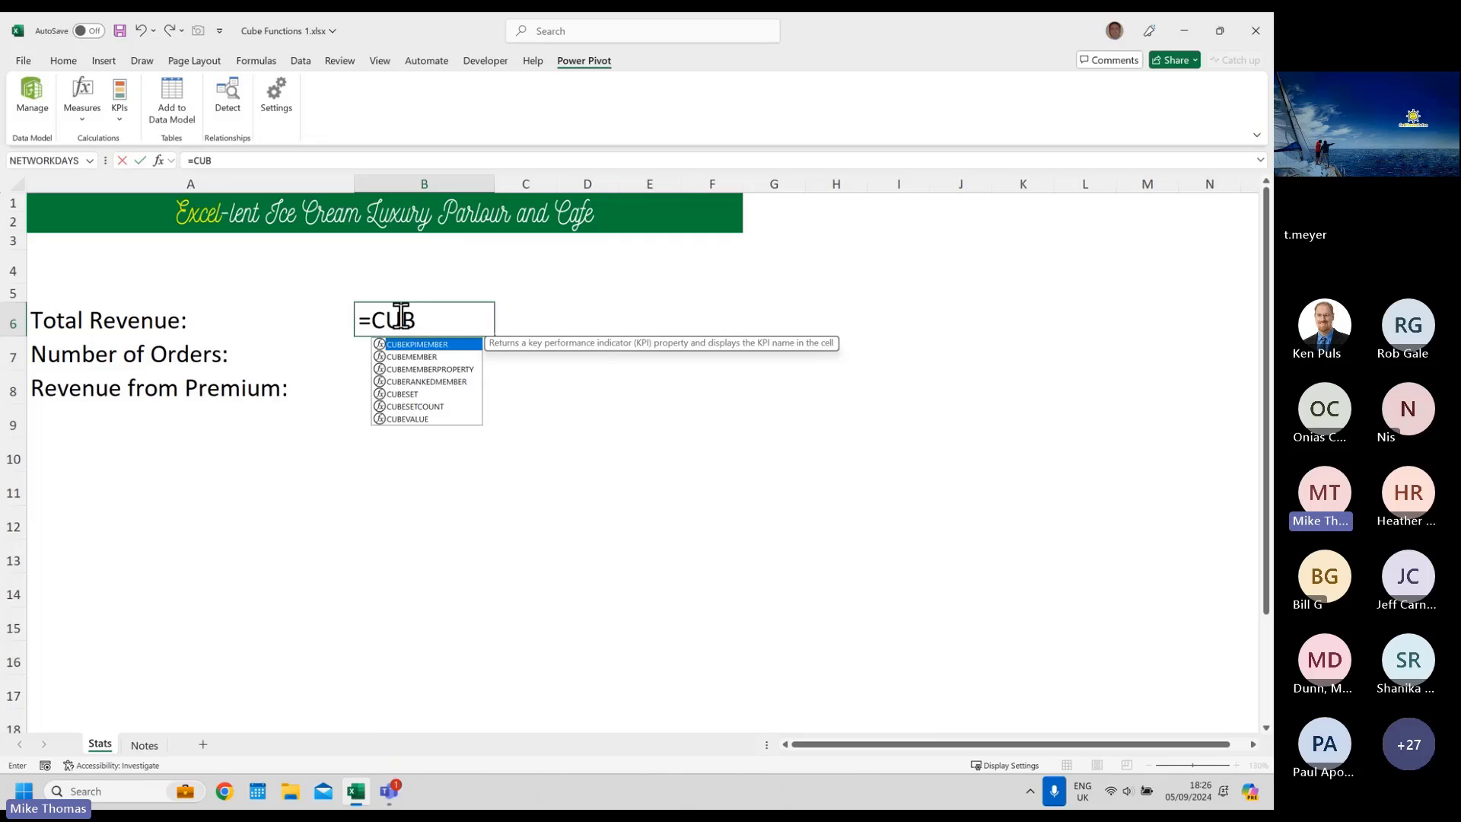
double_click(405, 419)
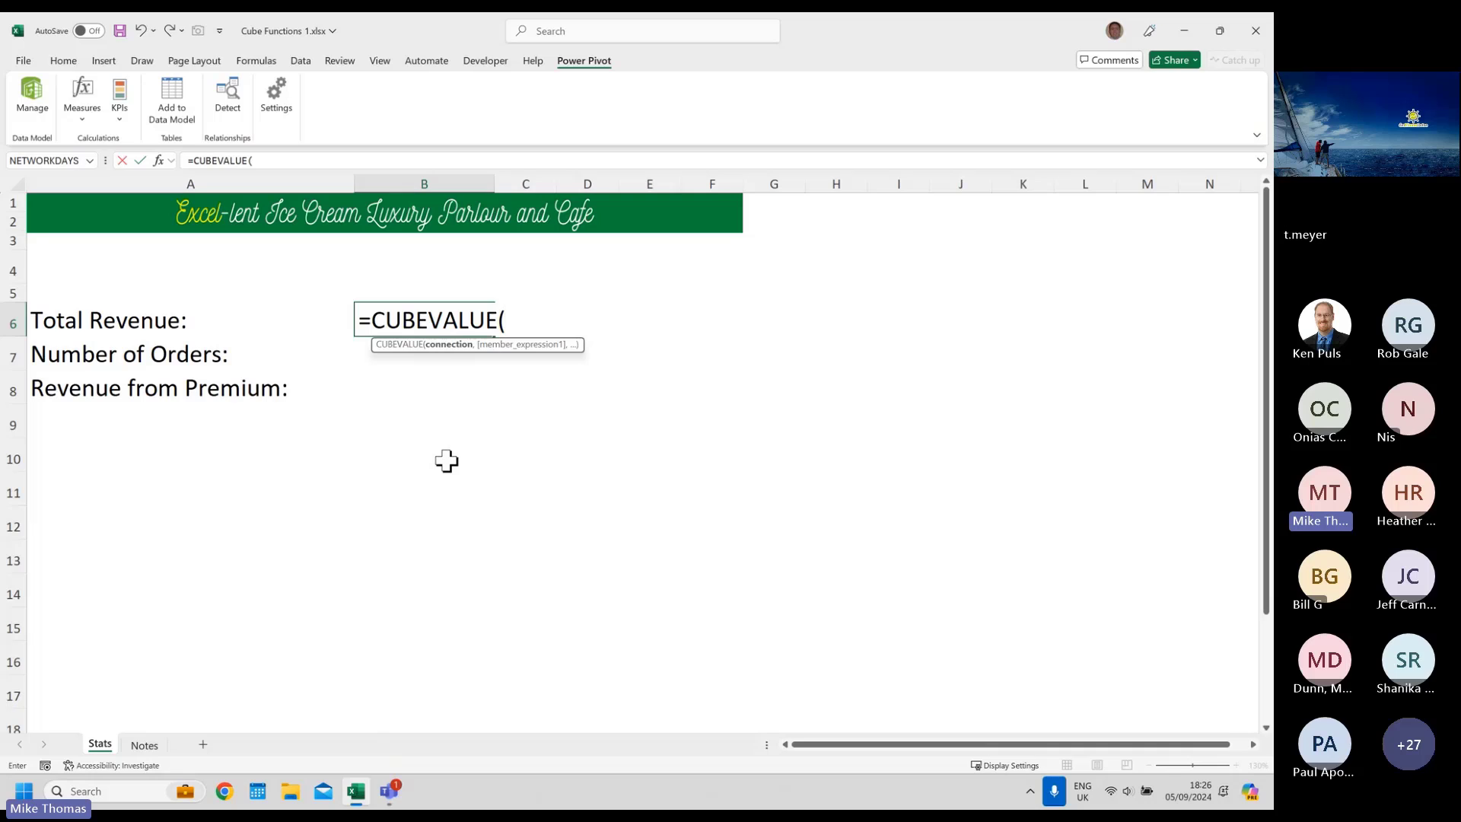
text(")
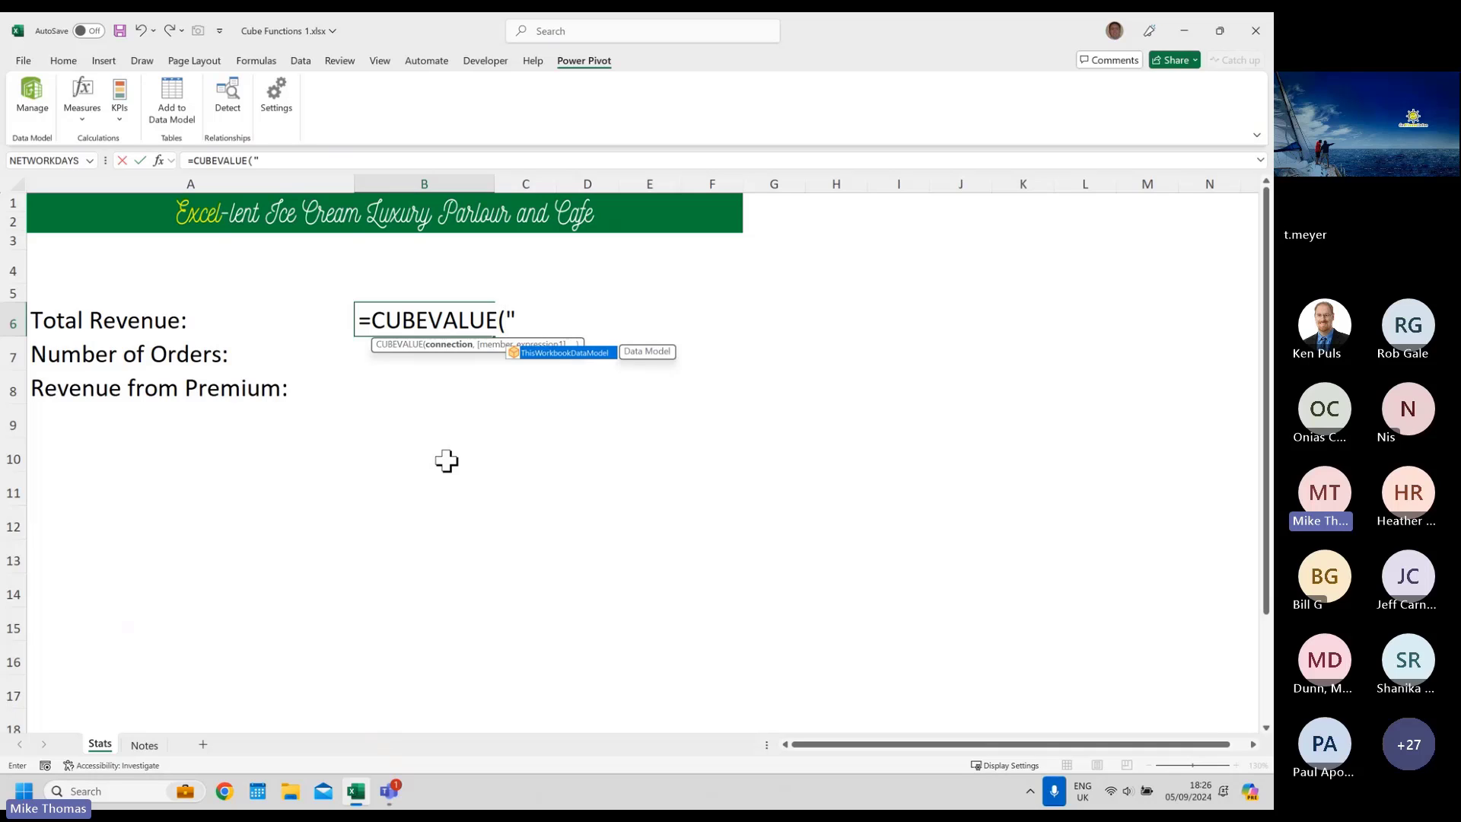
double_click(561, 353)
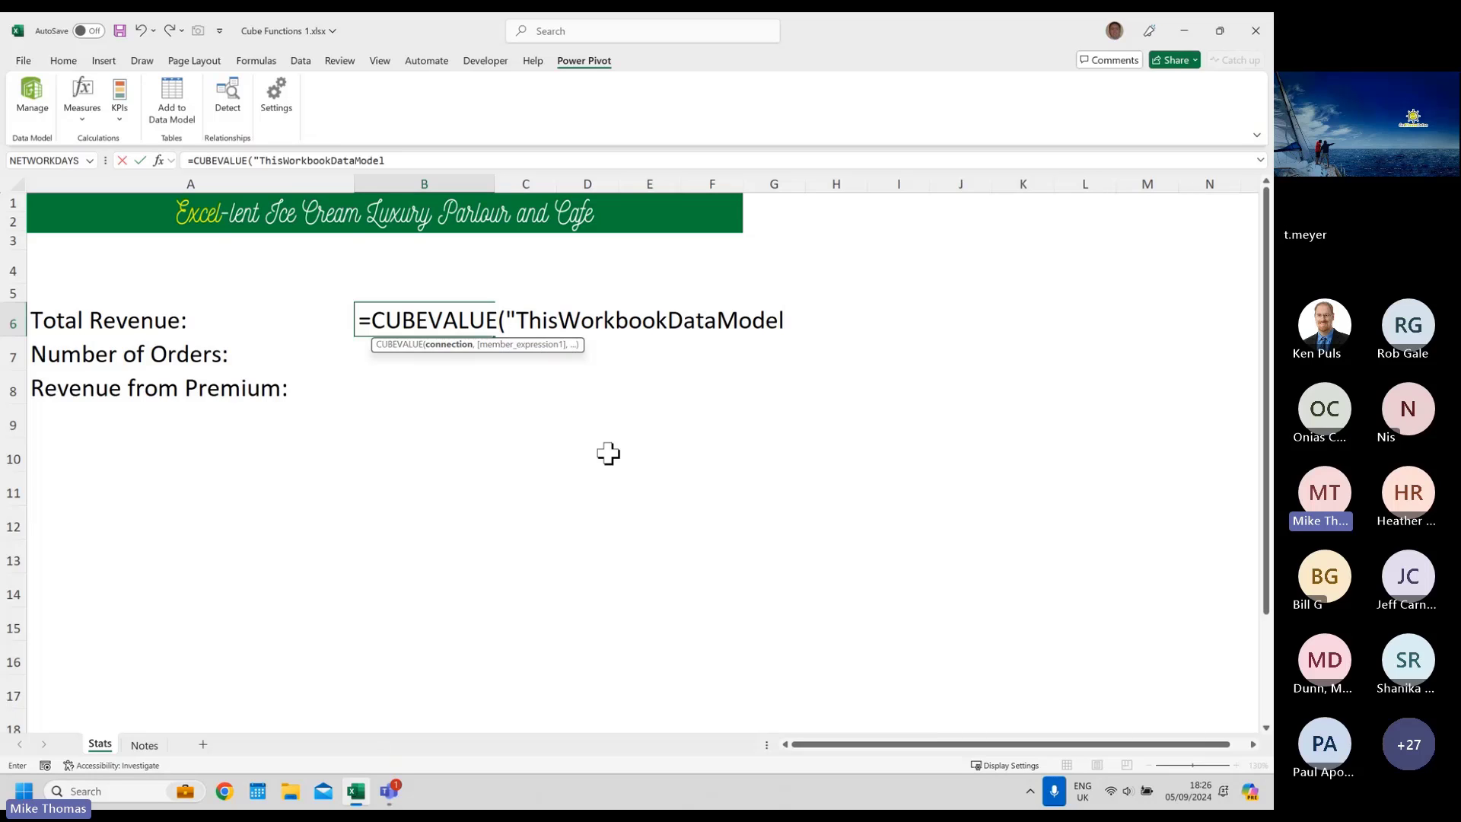
text(",)
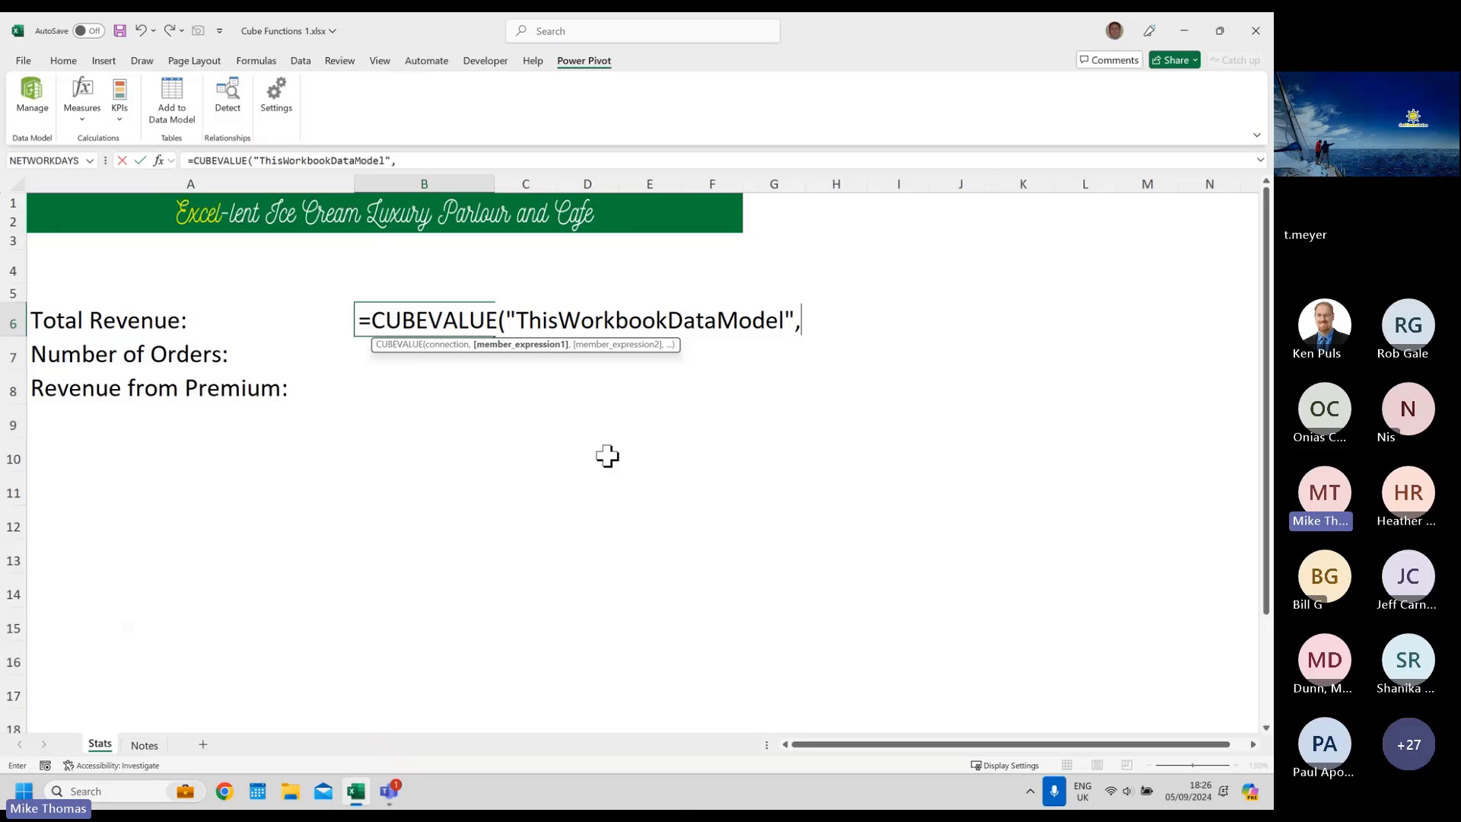
- Add "[Measures].[Total Revenue]" as the member expression of the CUBEVALUE formula and enter it in B6, keeping the cell selected
text(")
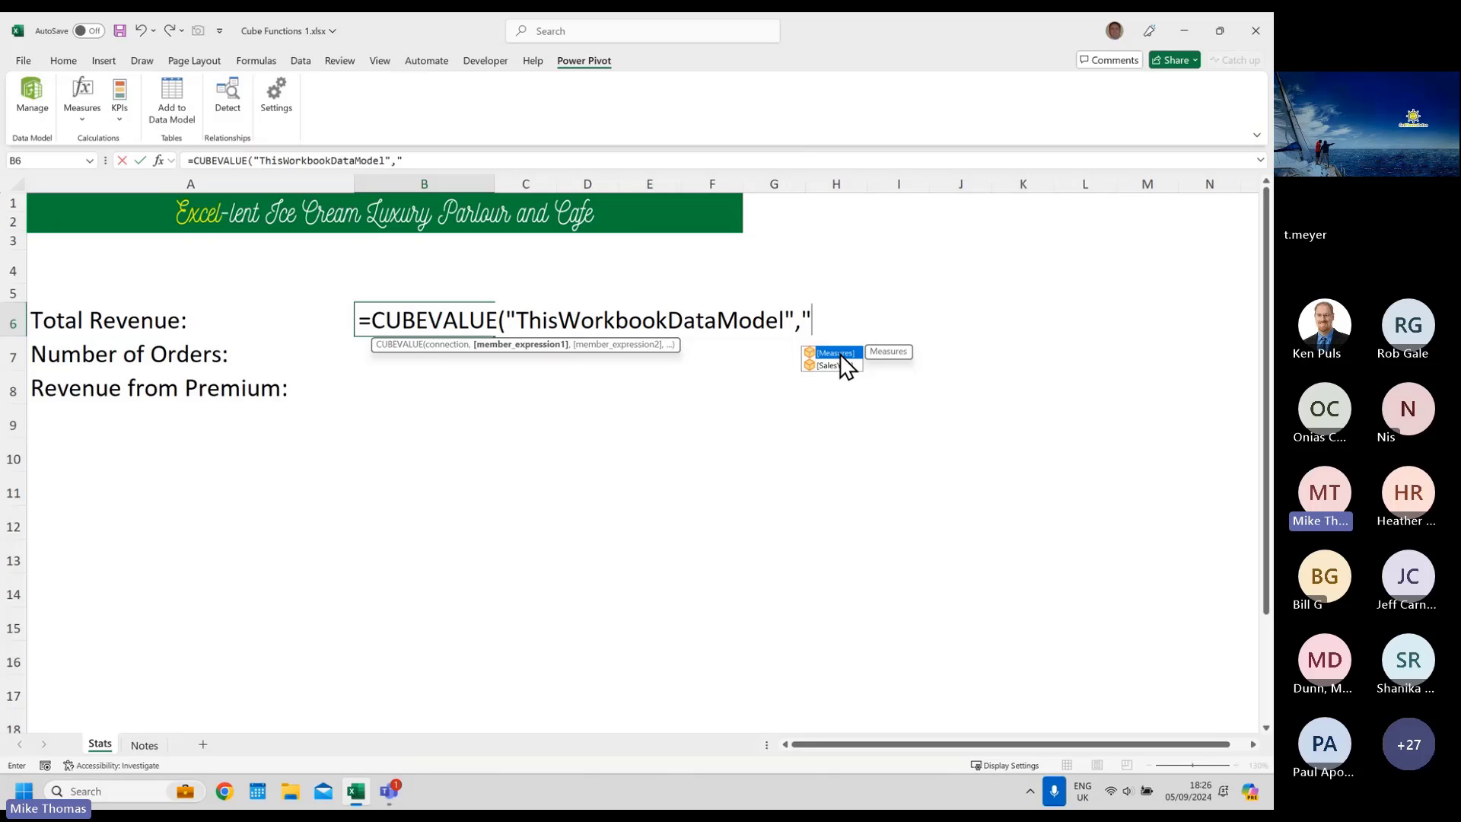
key(Tab)
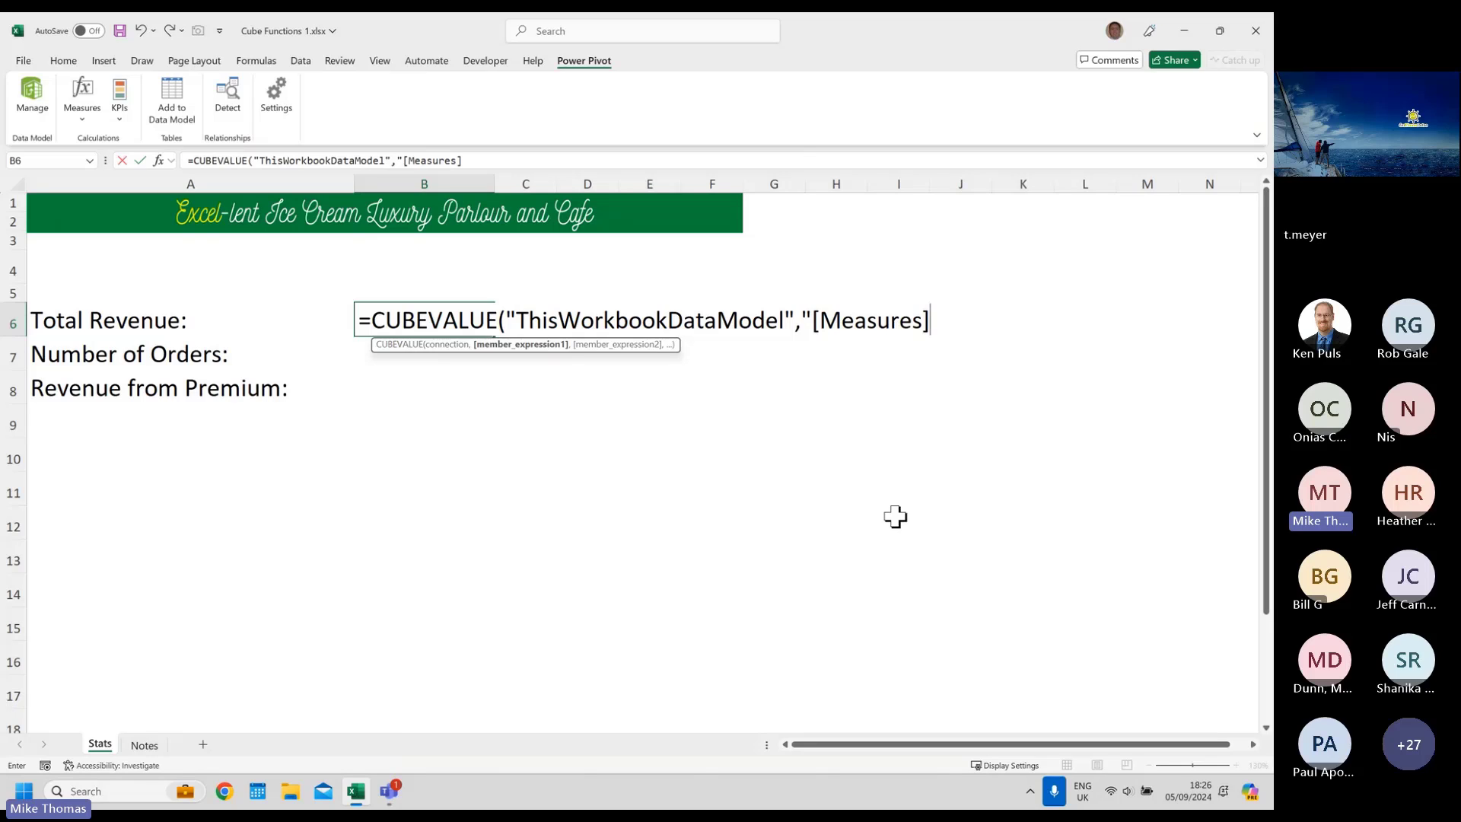
text(.)
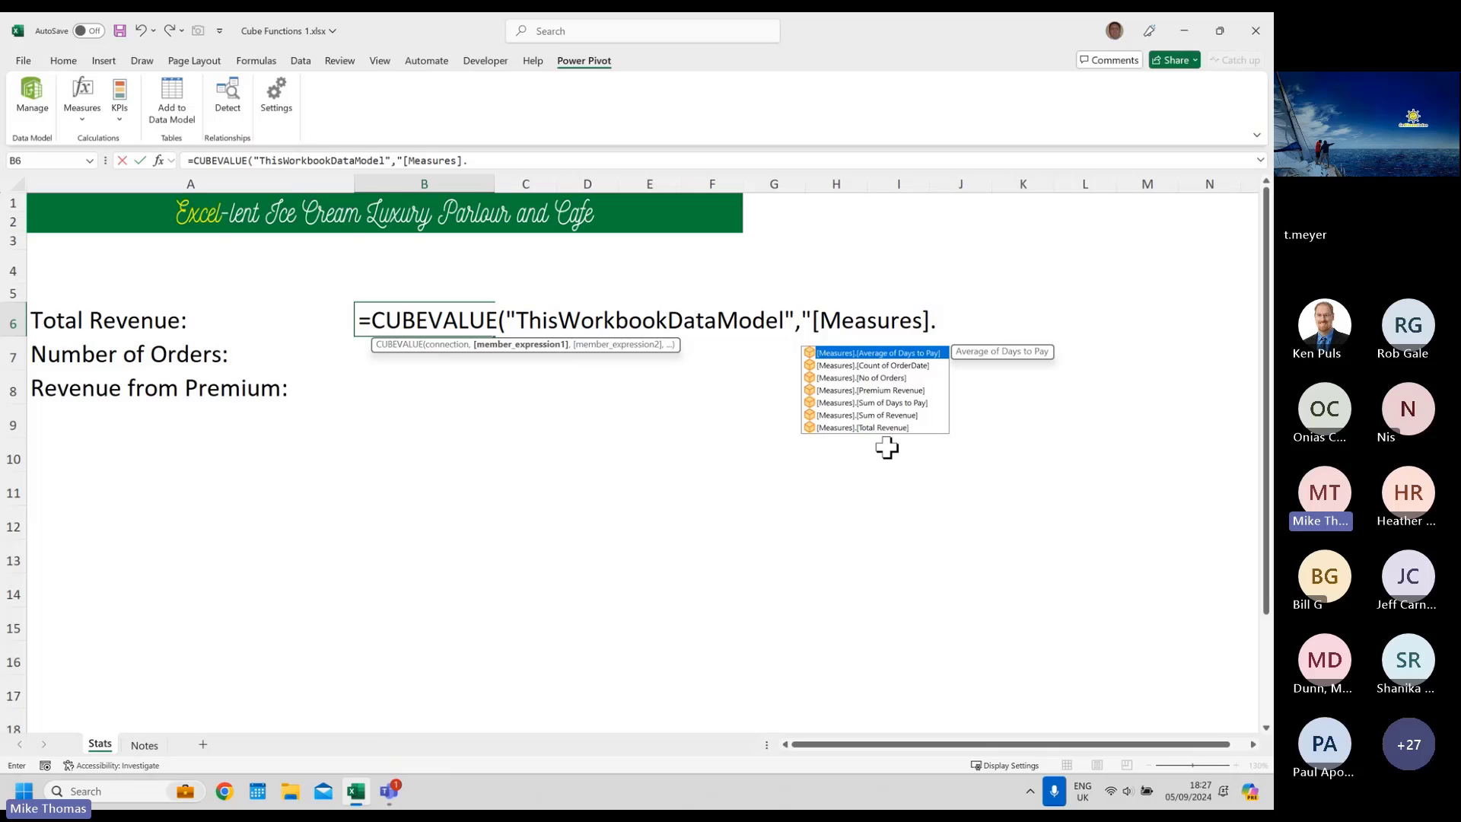
click(870, 428)
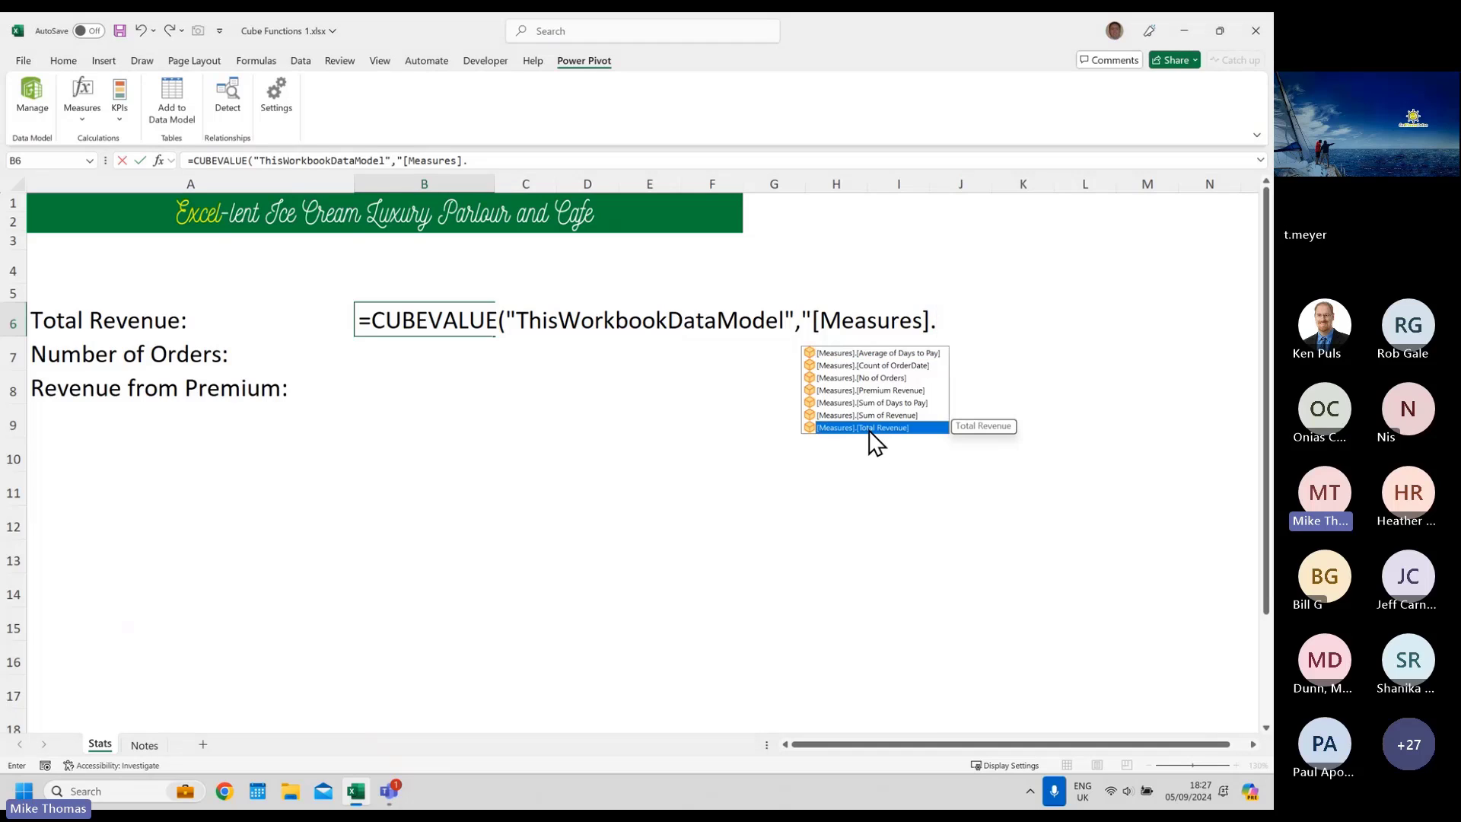
double_click(870, 428)
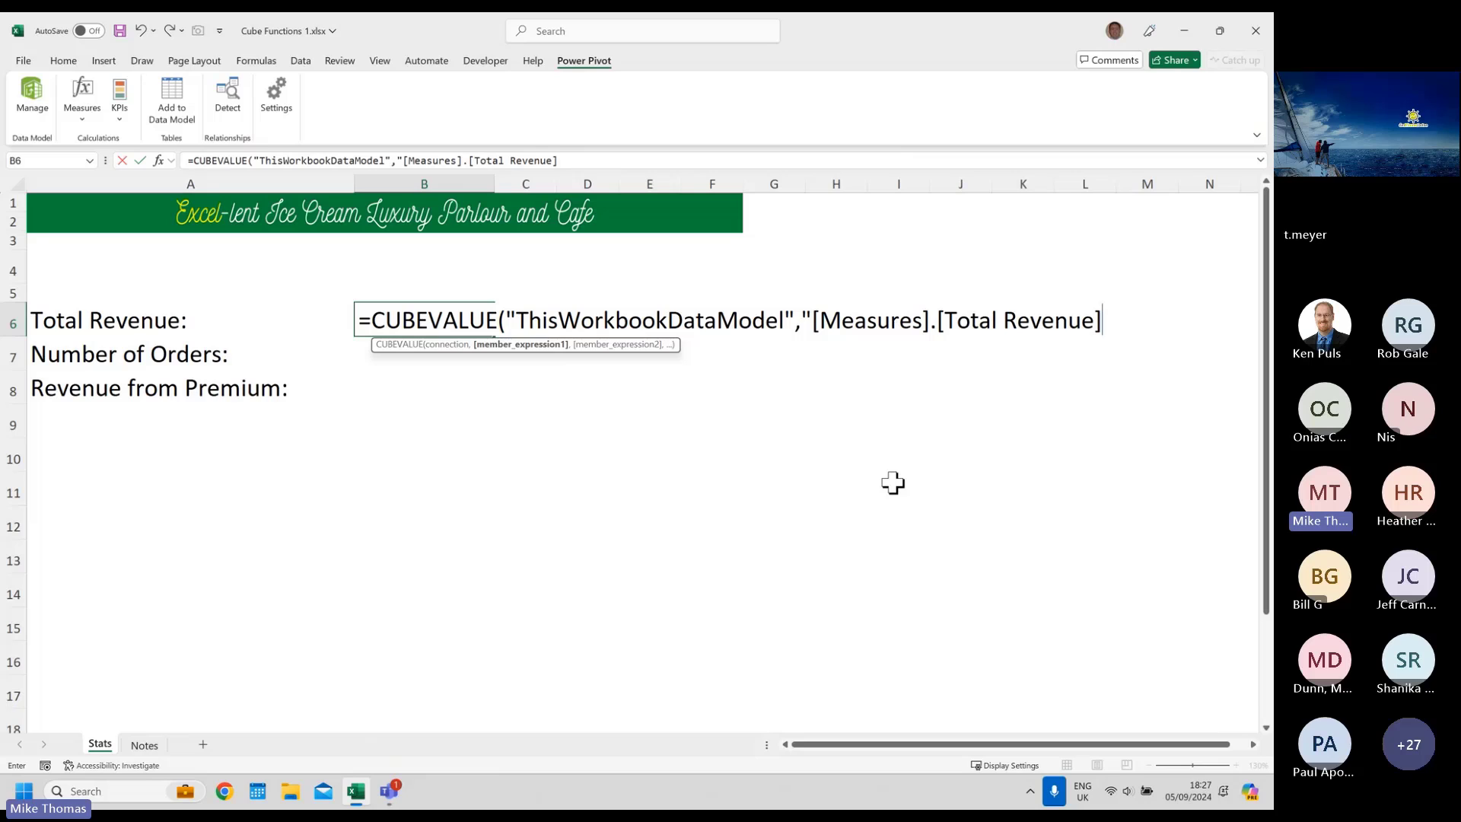
text("))
key(ctrl+Return)
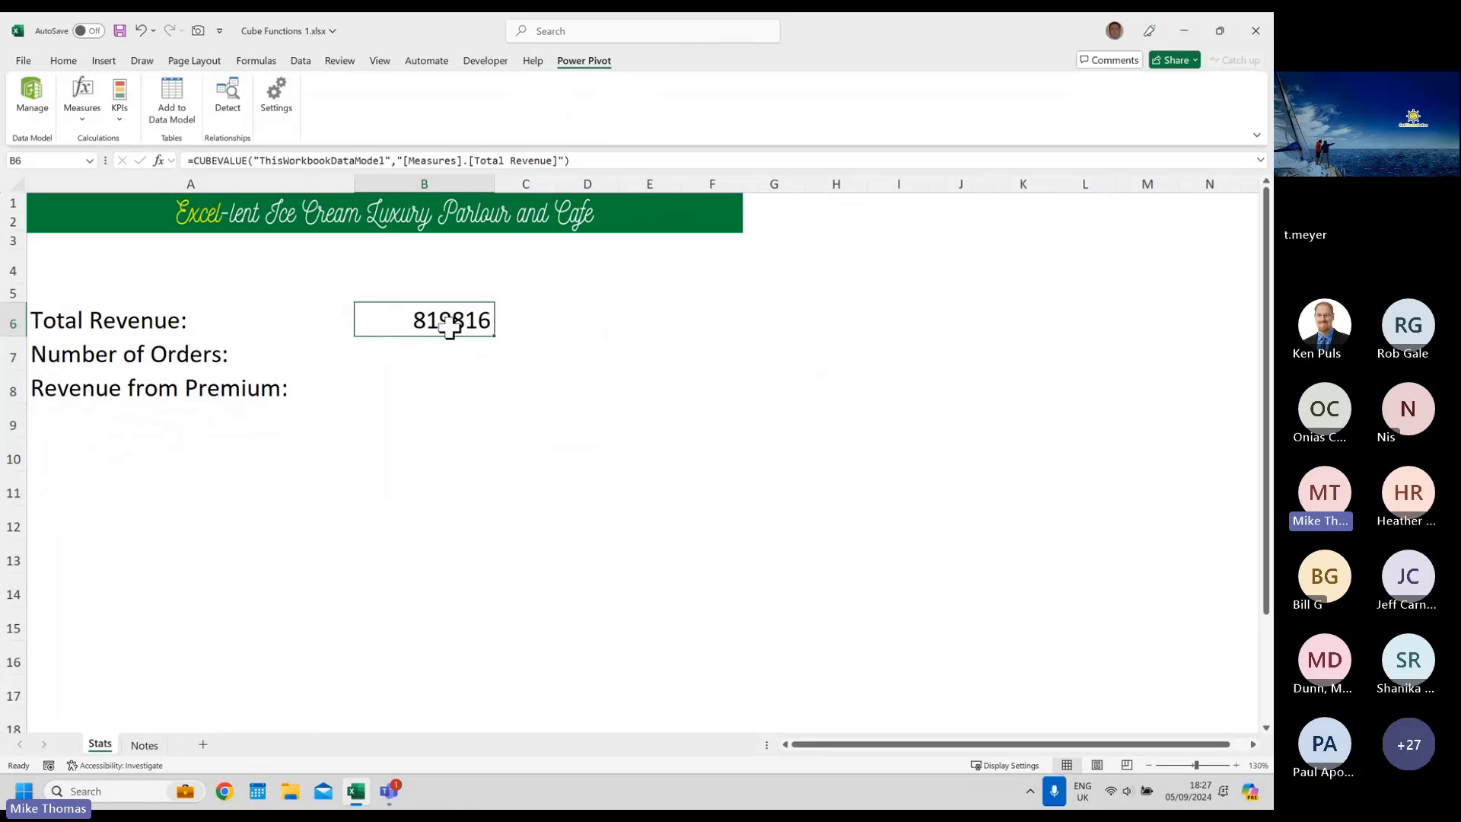
- Format the Total Revenue measure as currency with the £ symbol and no decimal places, and close the measures dialogs
click(80, 116)
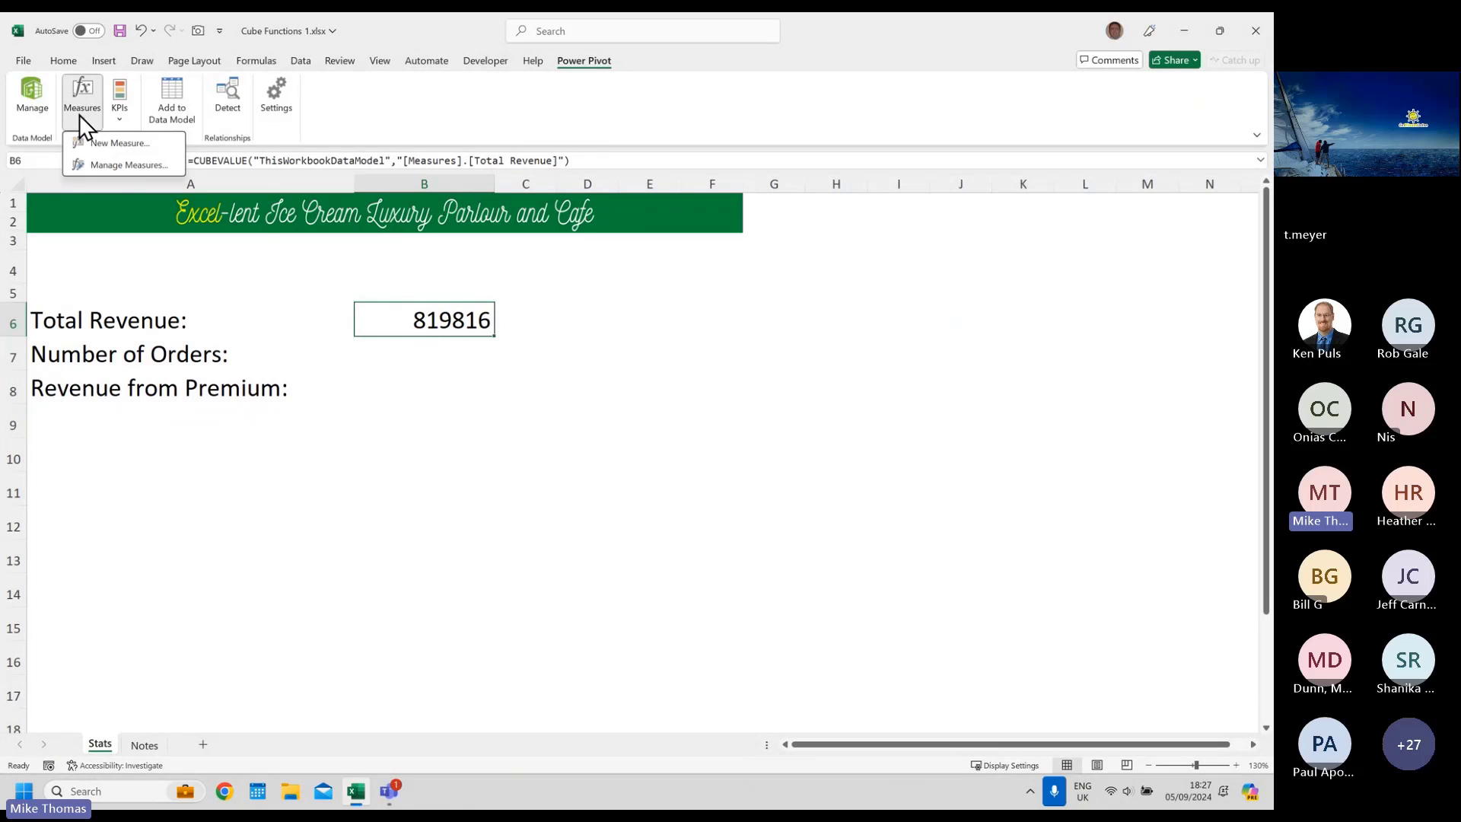
click(128, 159)
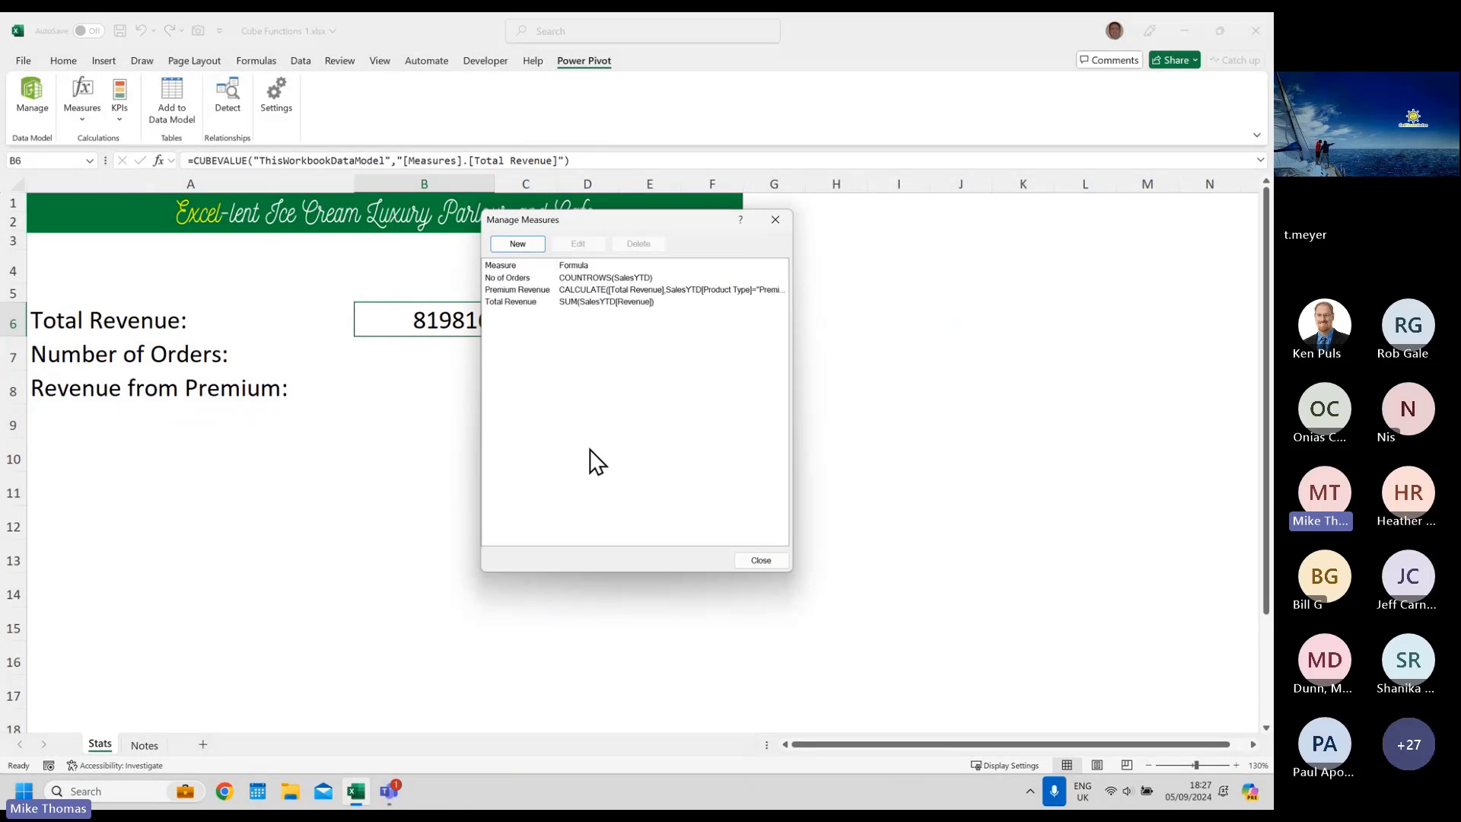
click(523, 303)
click(578, 245)
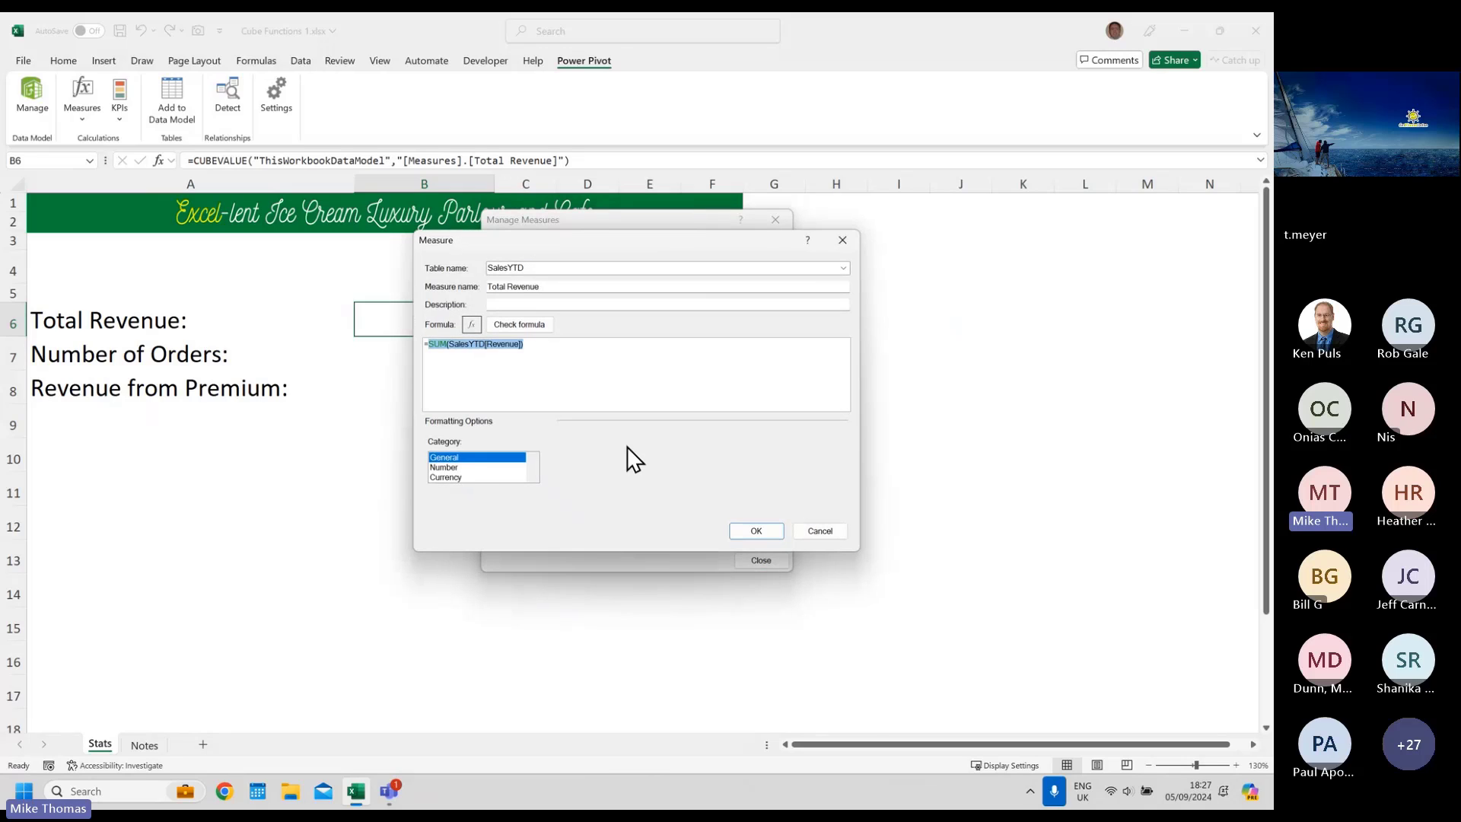
click(455, 477)
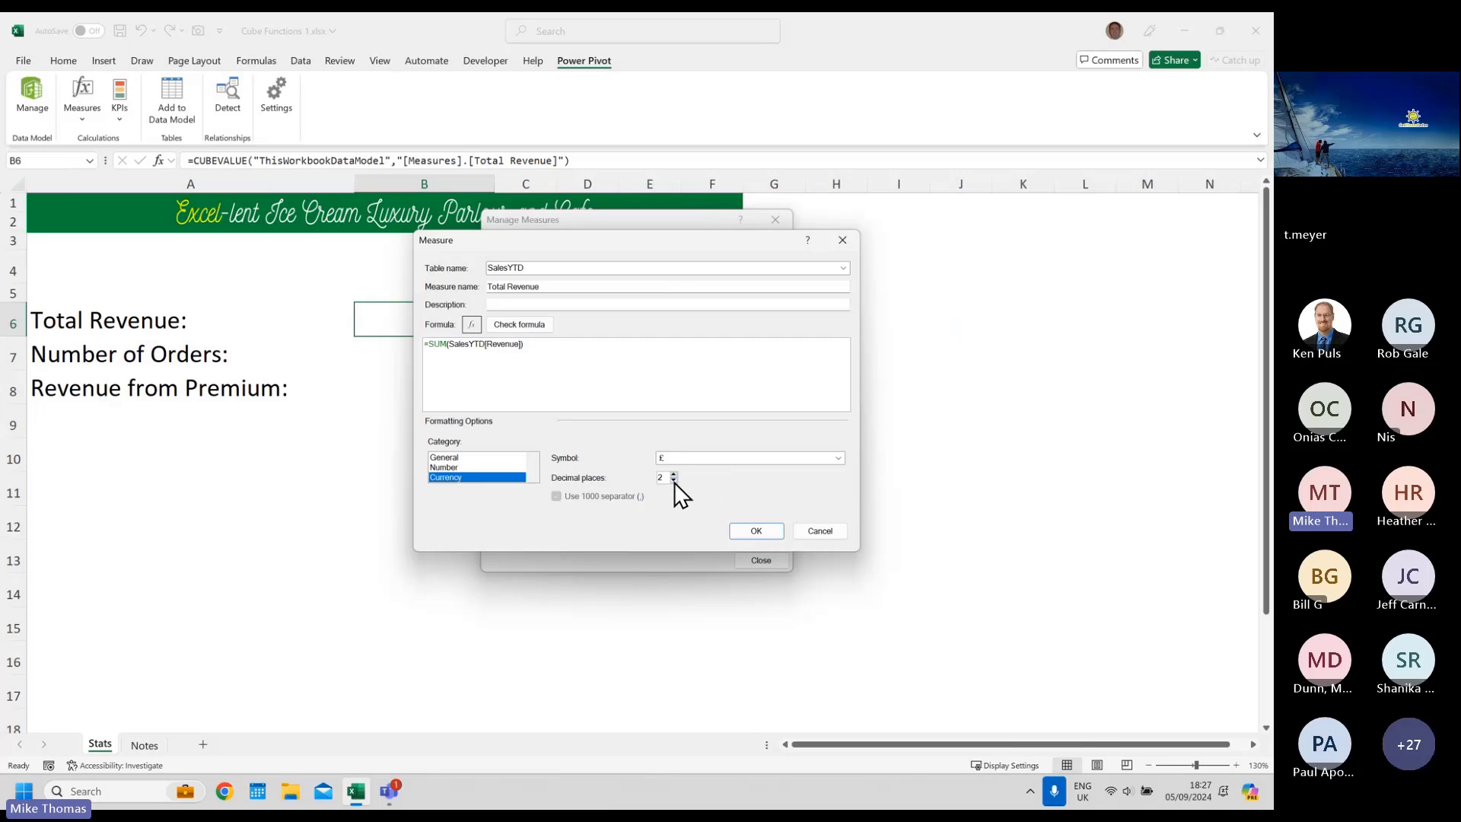
click(837, 459)
mouse_move(839, 484)
mouse_down()
mouse_move(839, 519)
mouse_move(834, 469)
mouse_up()
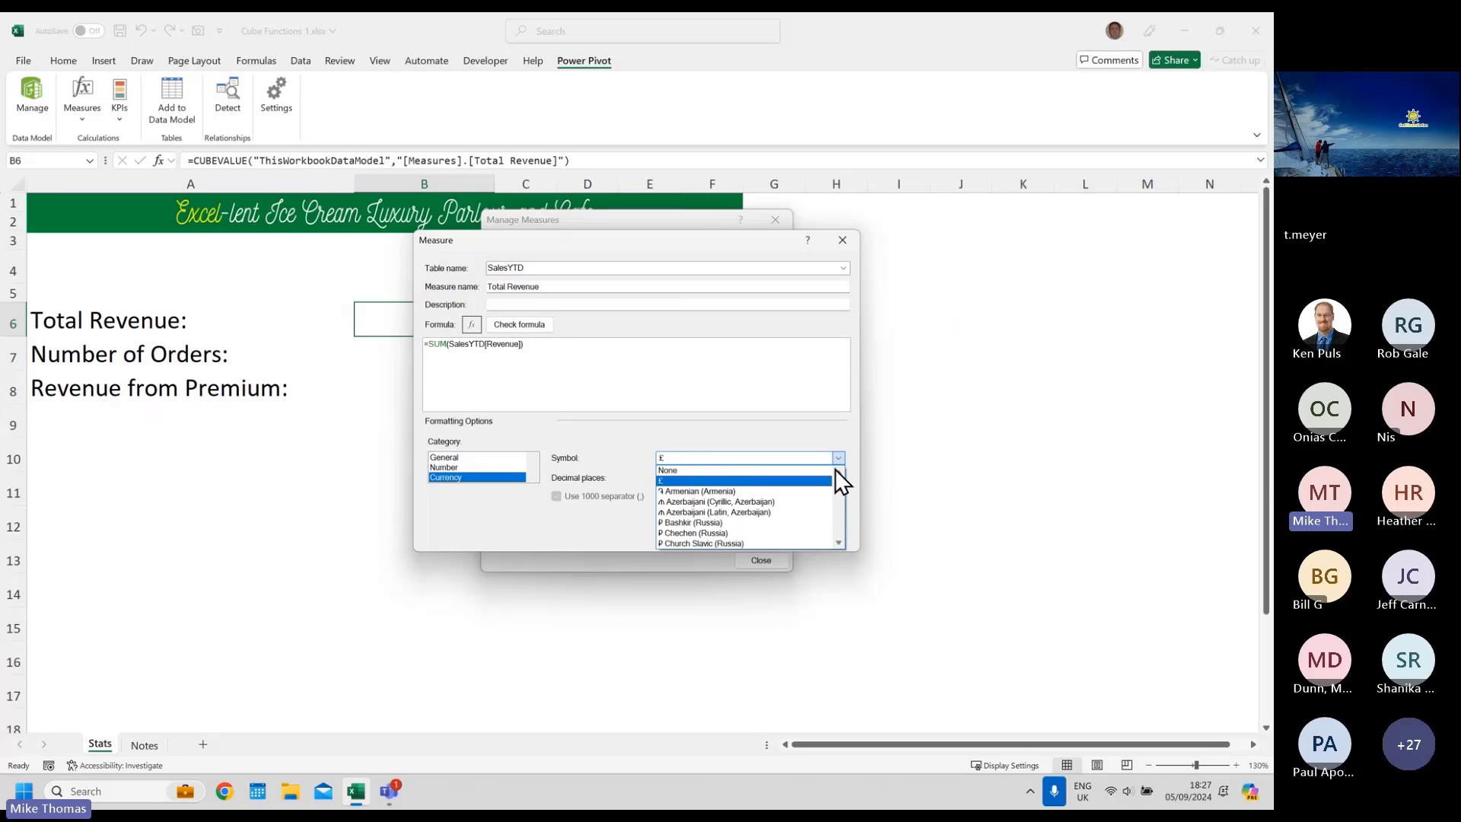
click(838, 459)
click(765, 532)
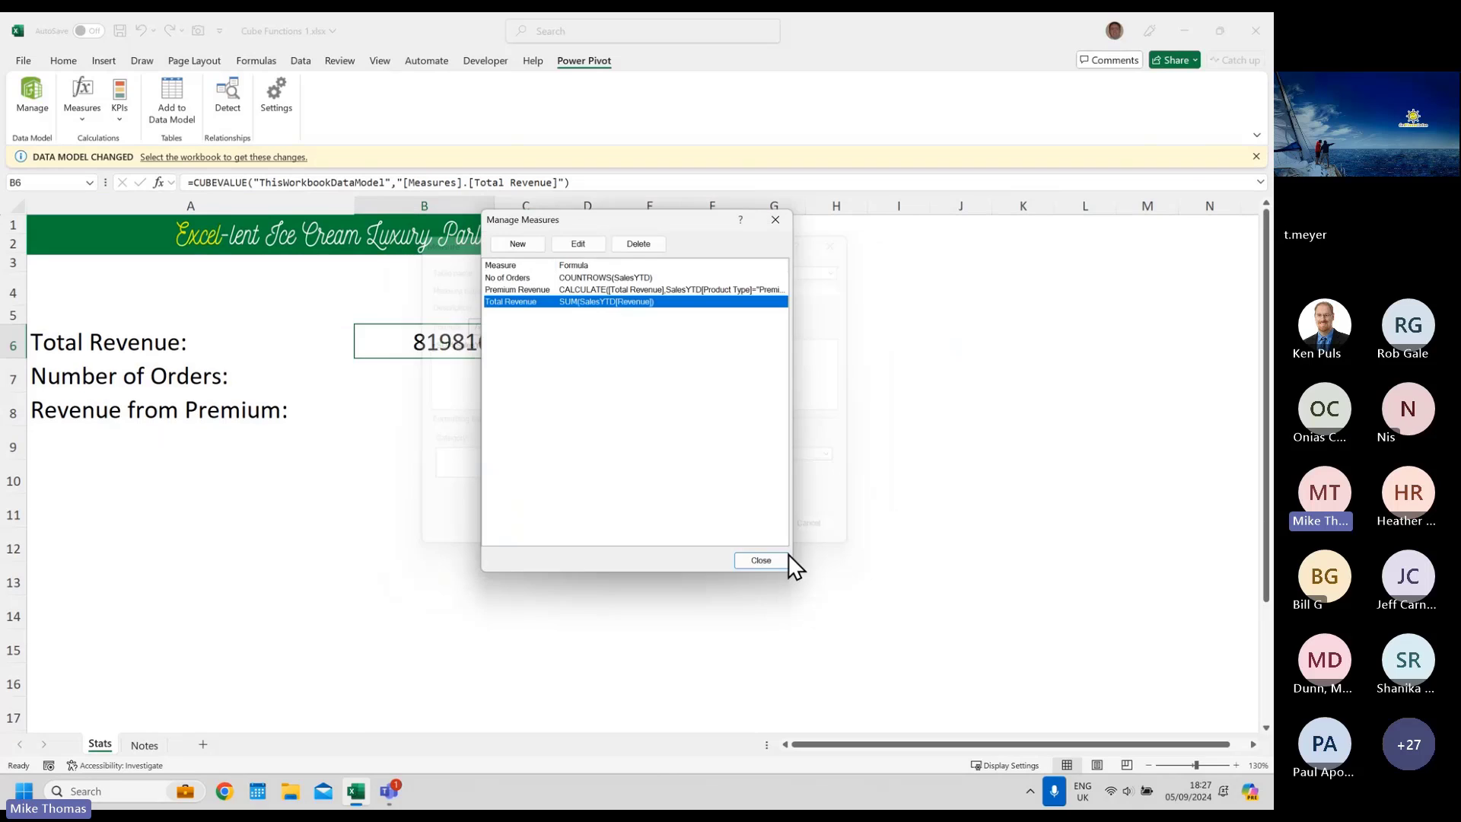
click(761, 560)
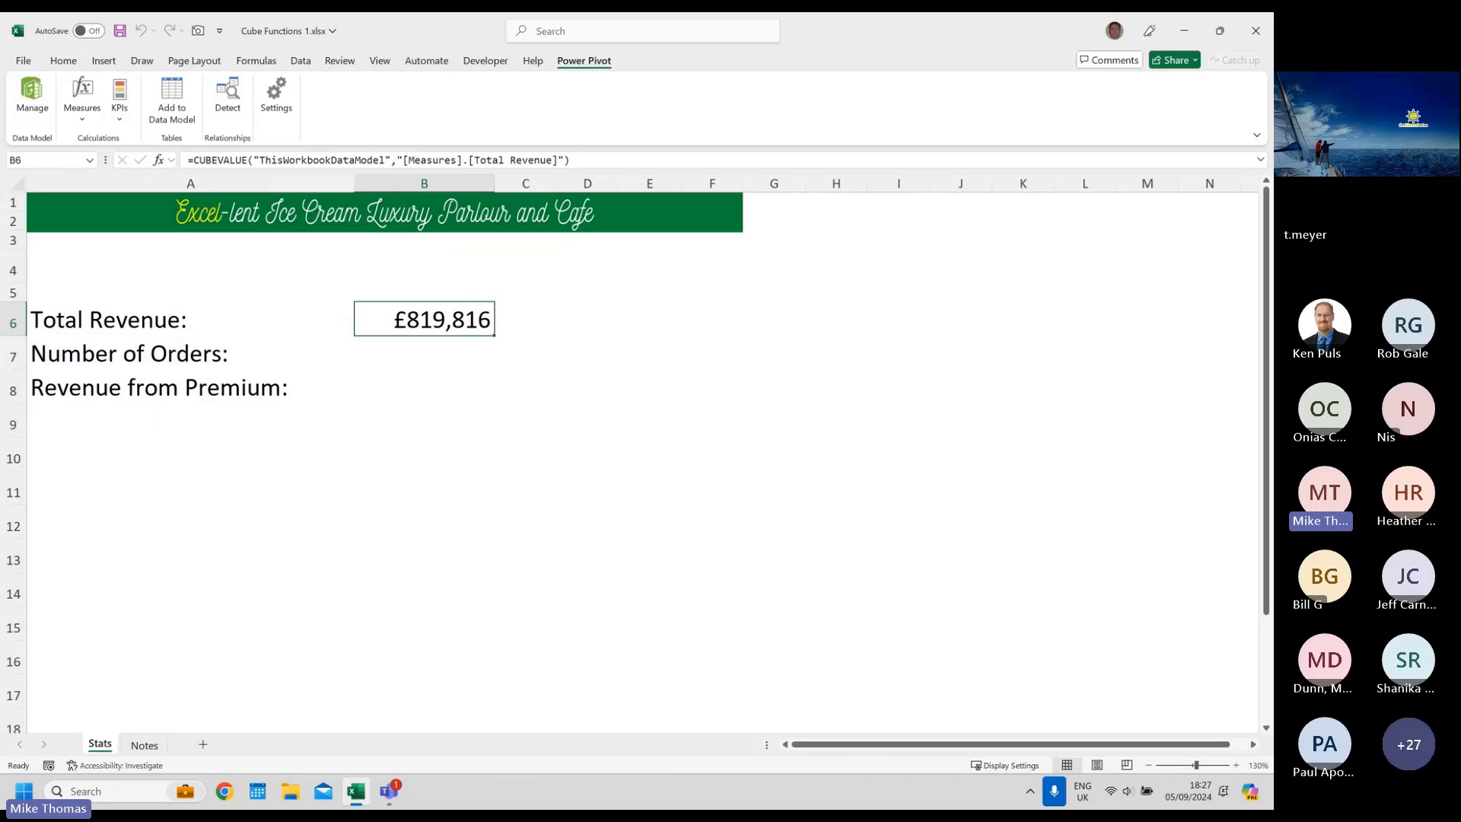
- Start a CUBEVALUE formula in cell B7 with "ThisWorkbookDataModel" as its connection argument
click(72, 61)
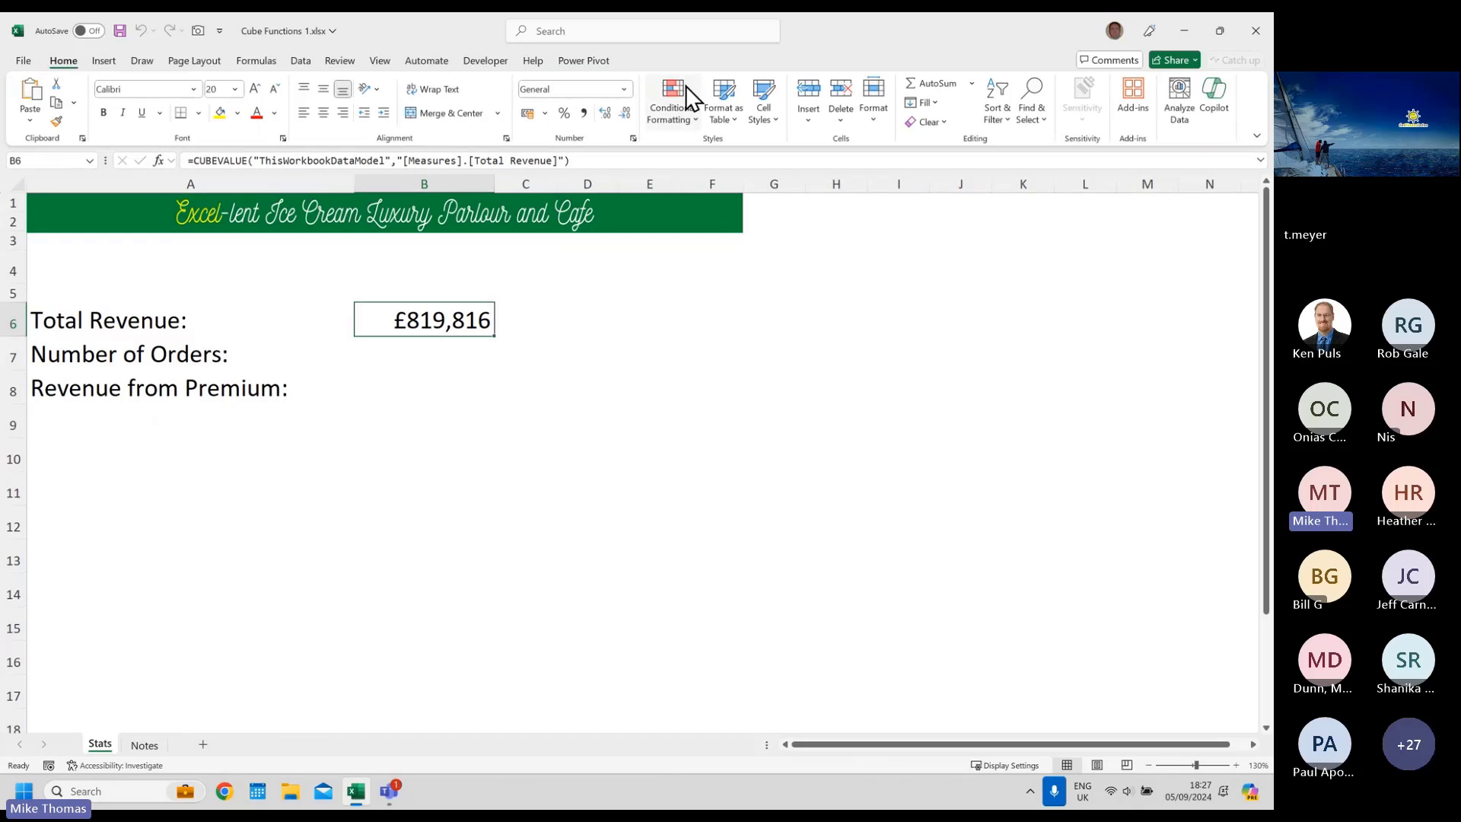
click(404, 354)
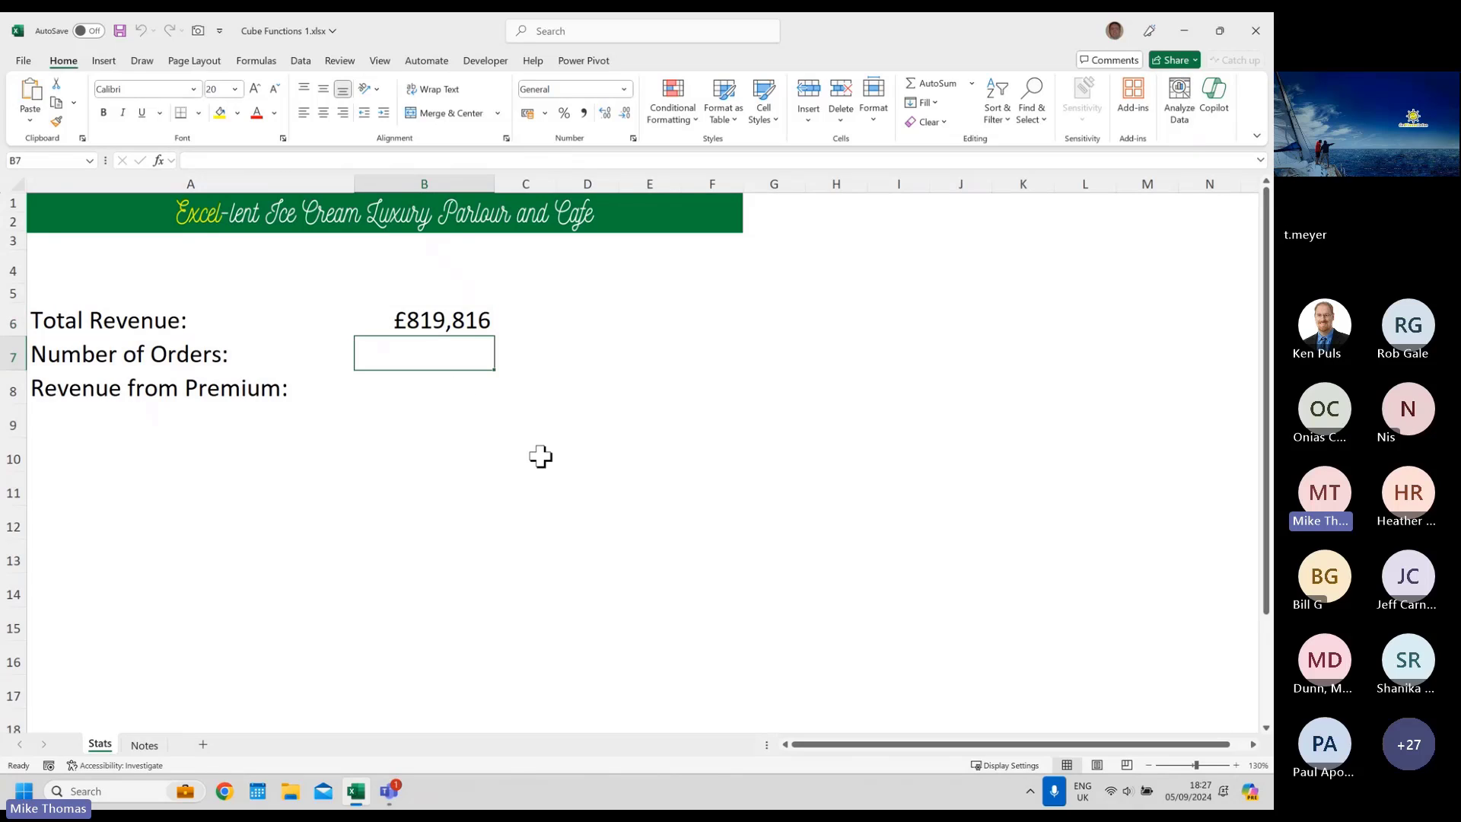
text(=)
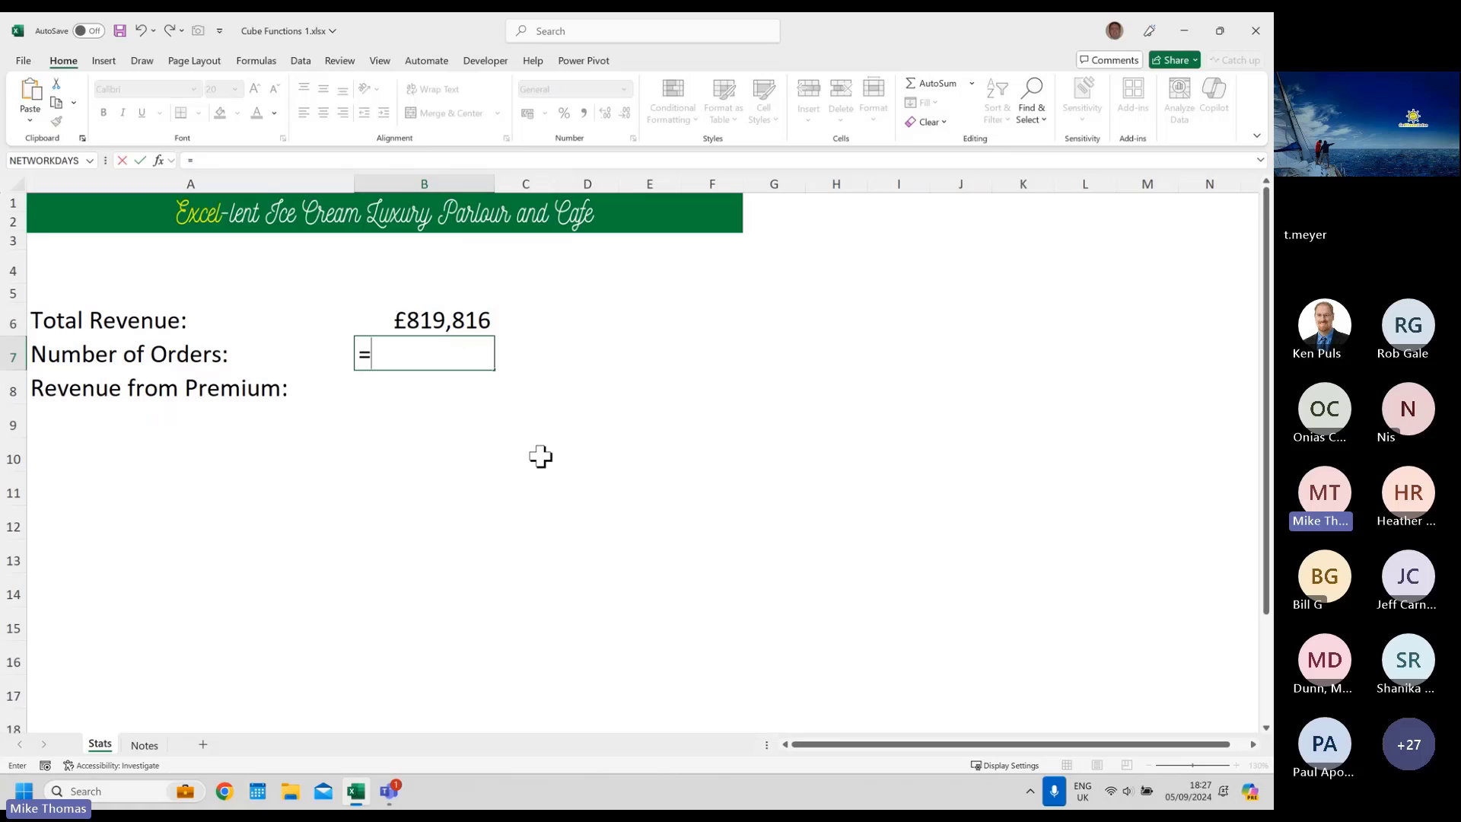
text(CUB)
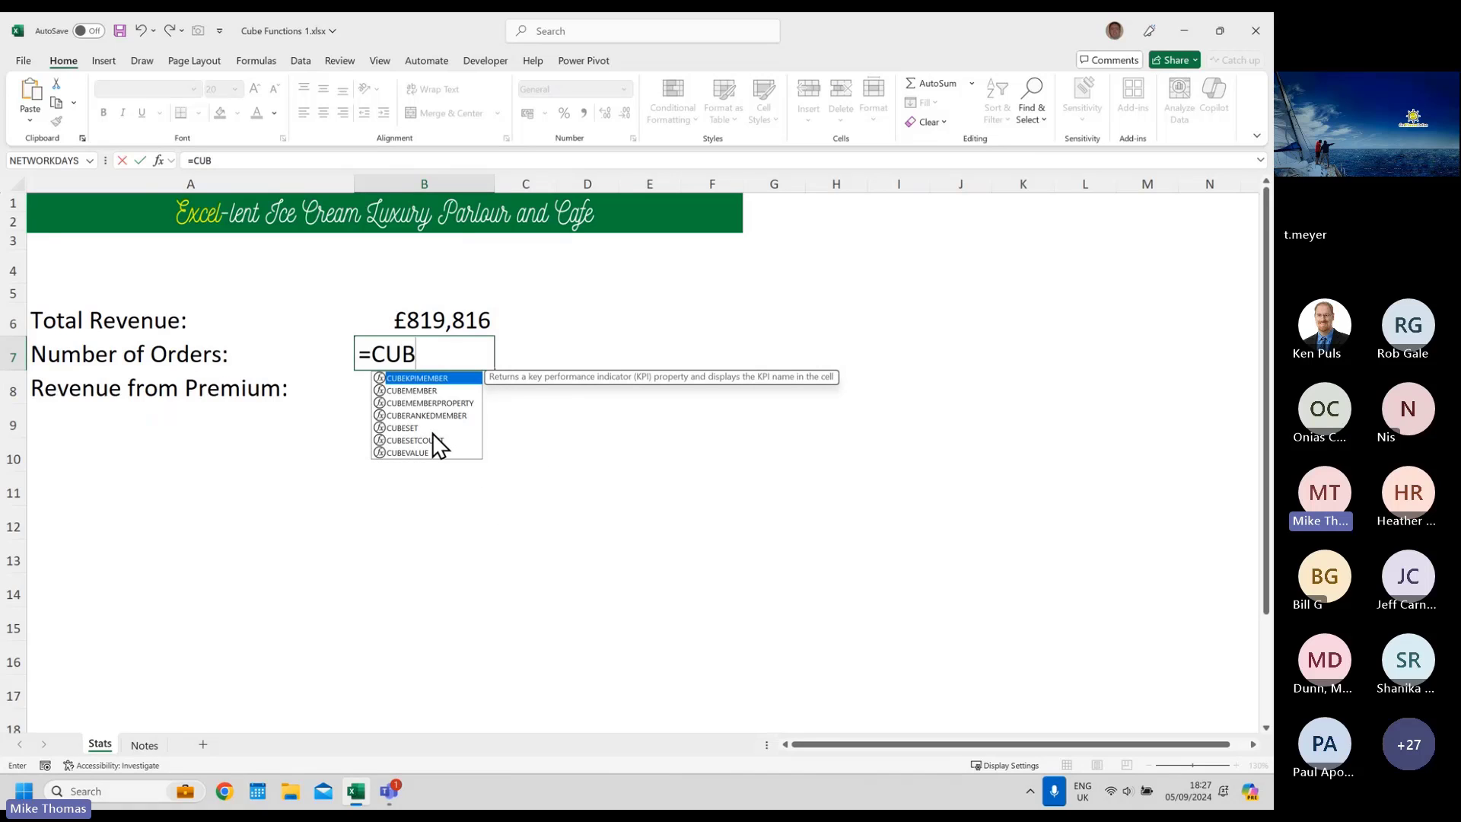
double_click(410, 452)
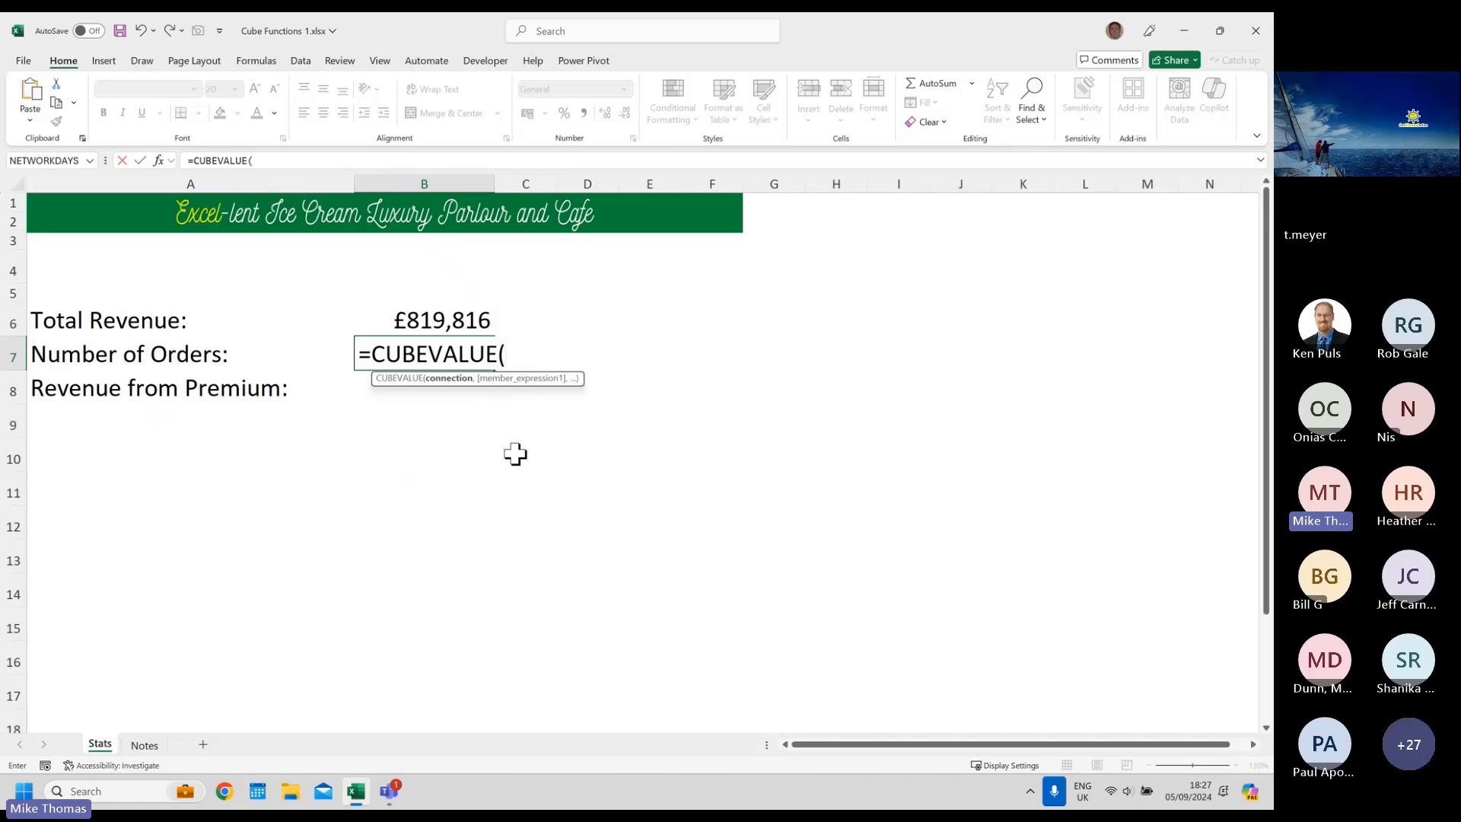
text(")
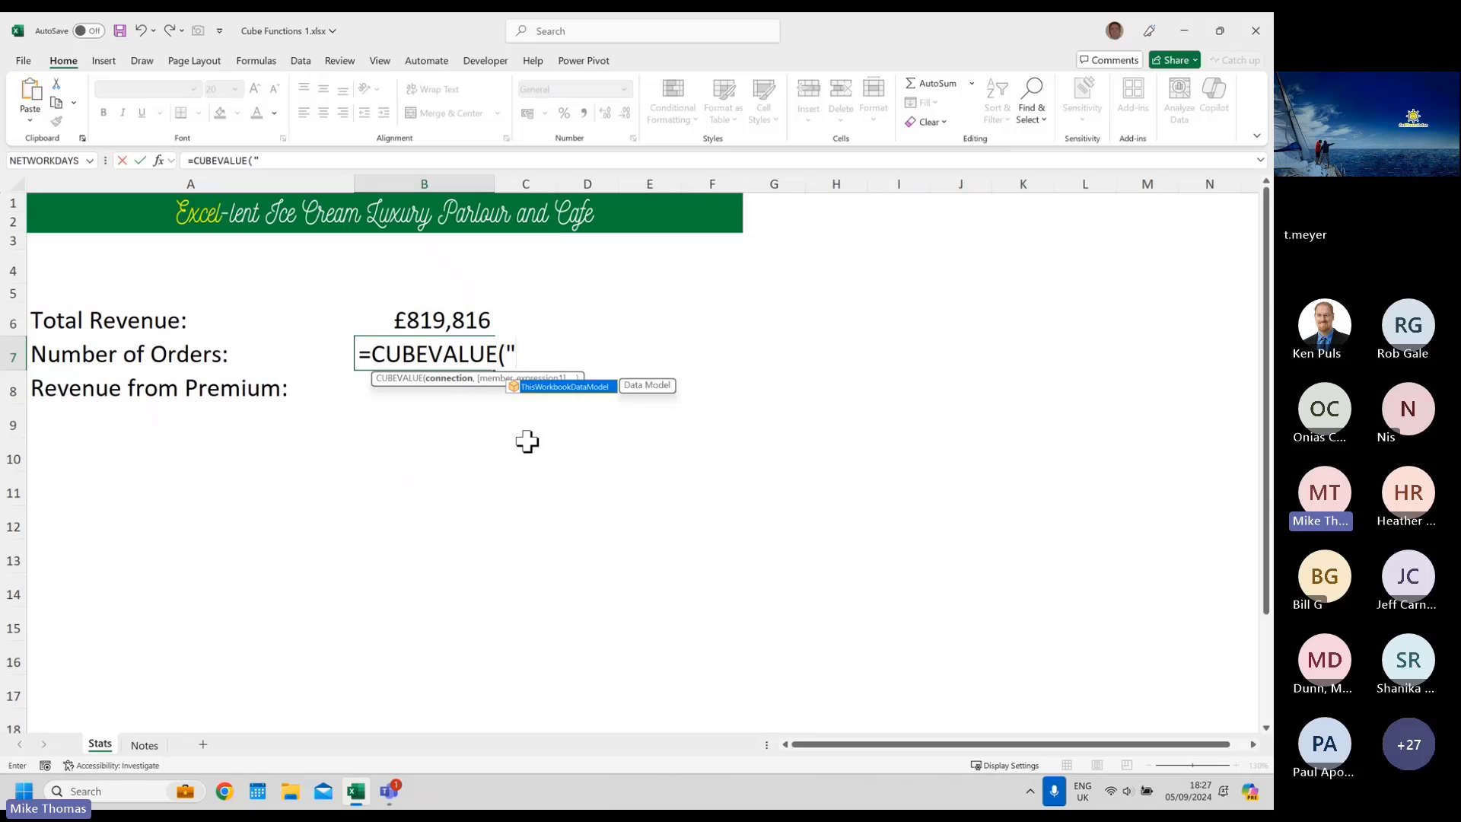
double_click(549, 386)
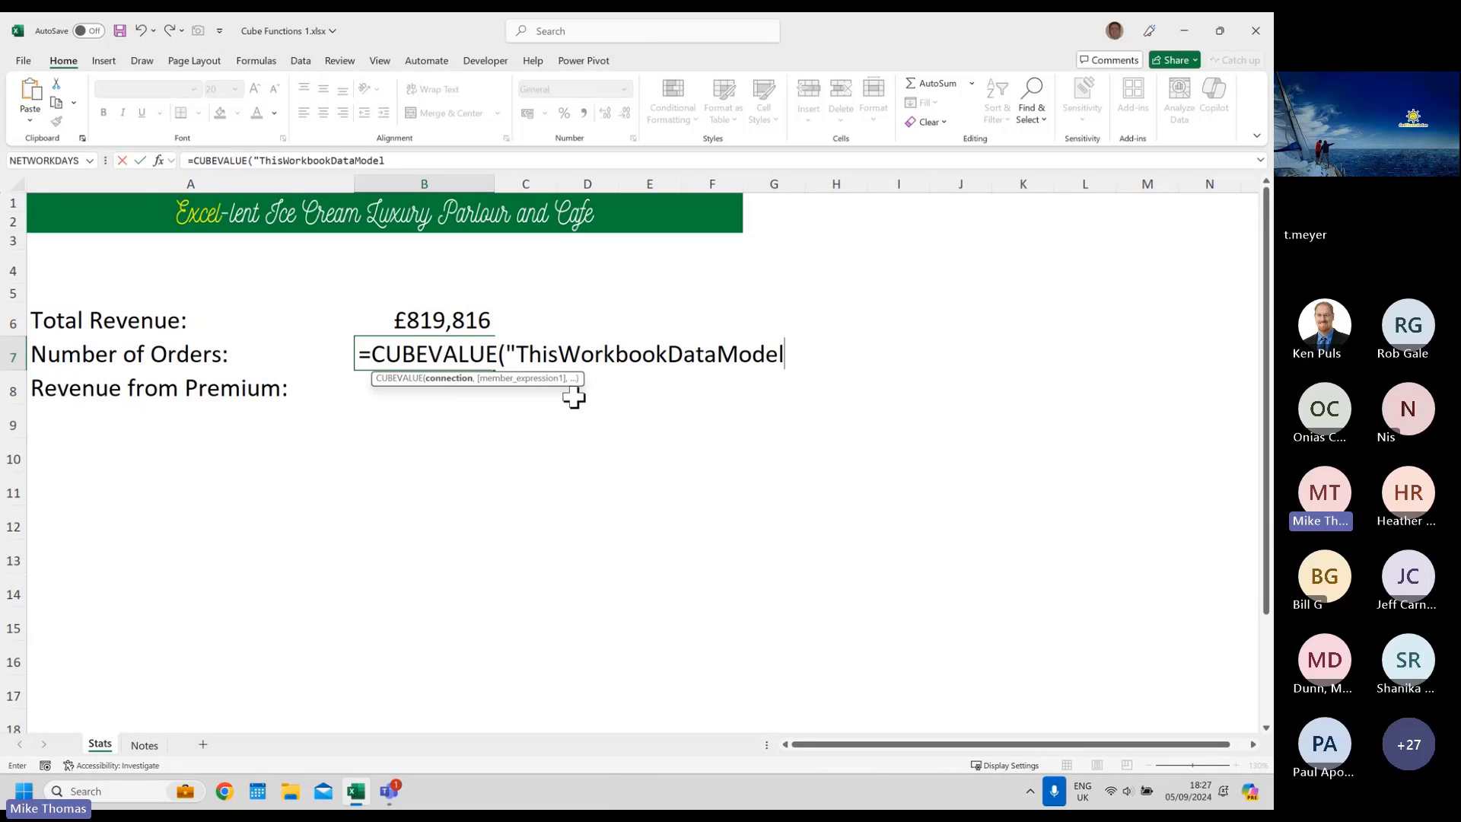
text(",)
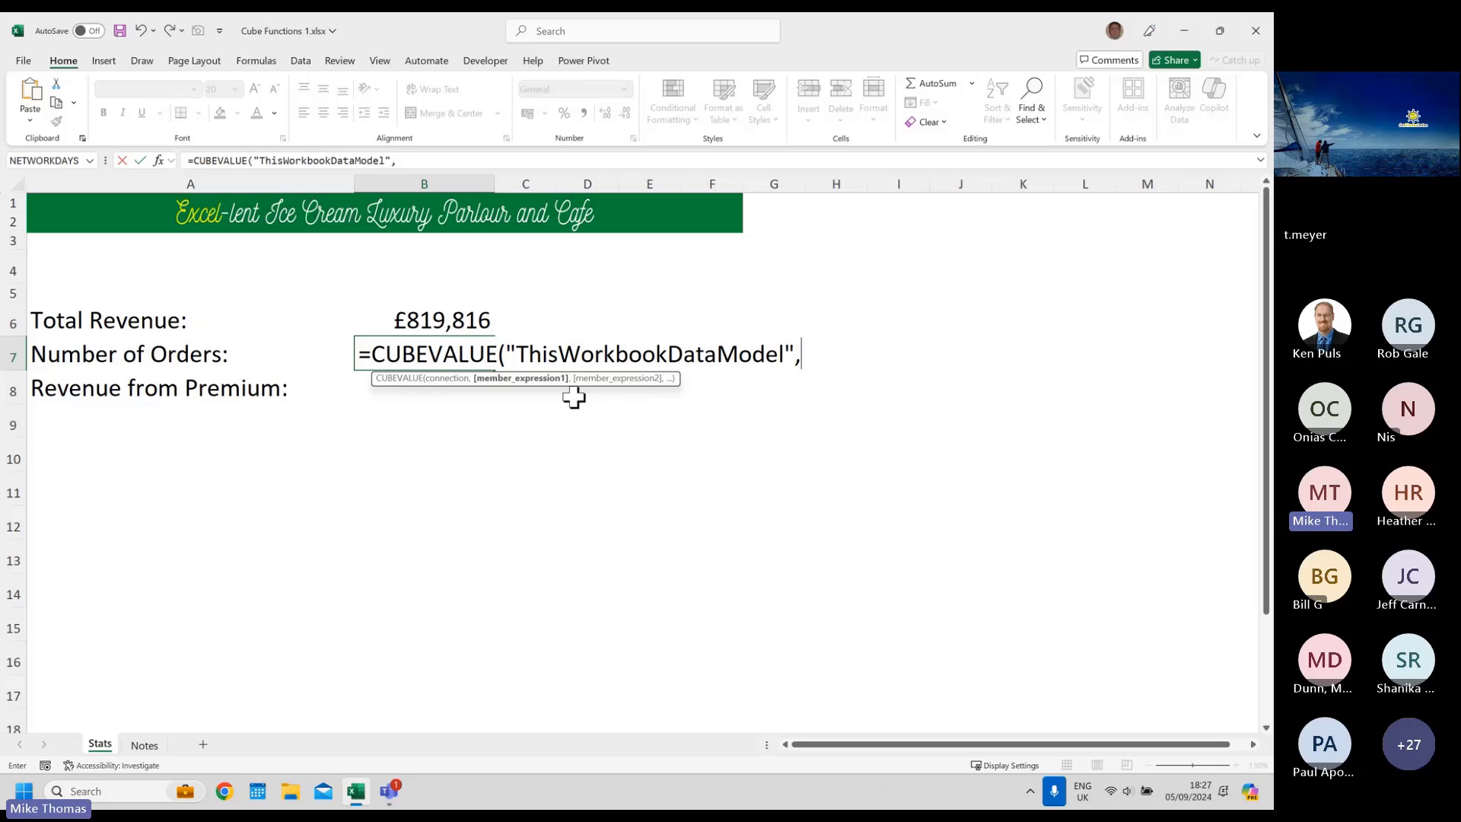
- Complete the Number of Orders formula with "[Measures].[No of Orders]" as its member expression and enter it, keeping B7 selected
text(")
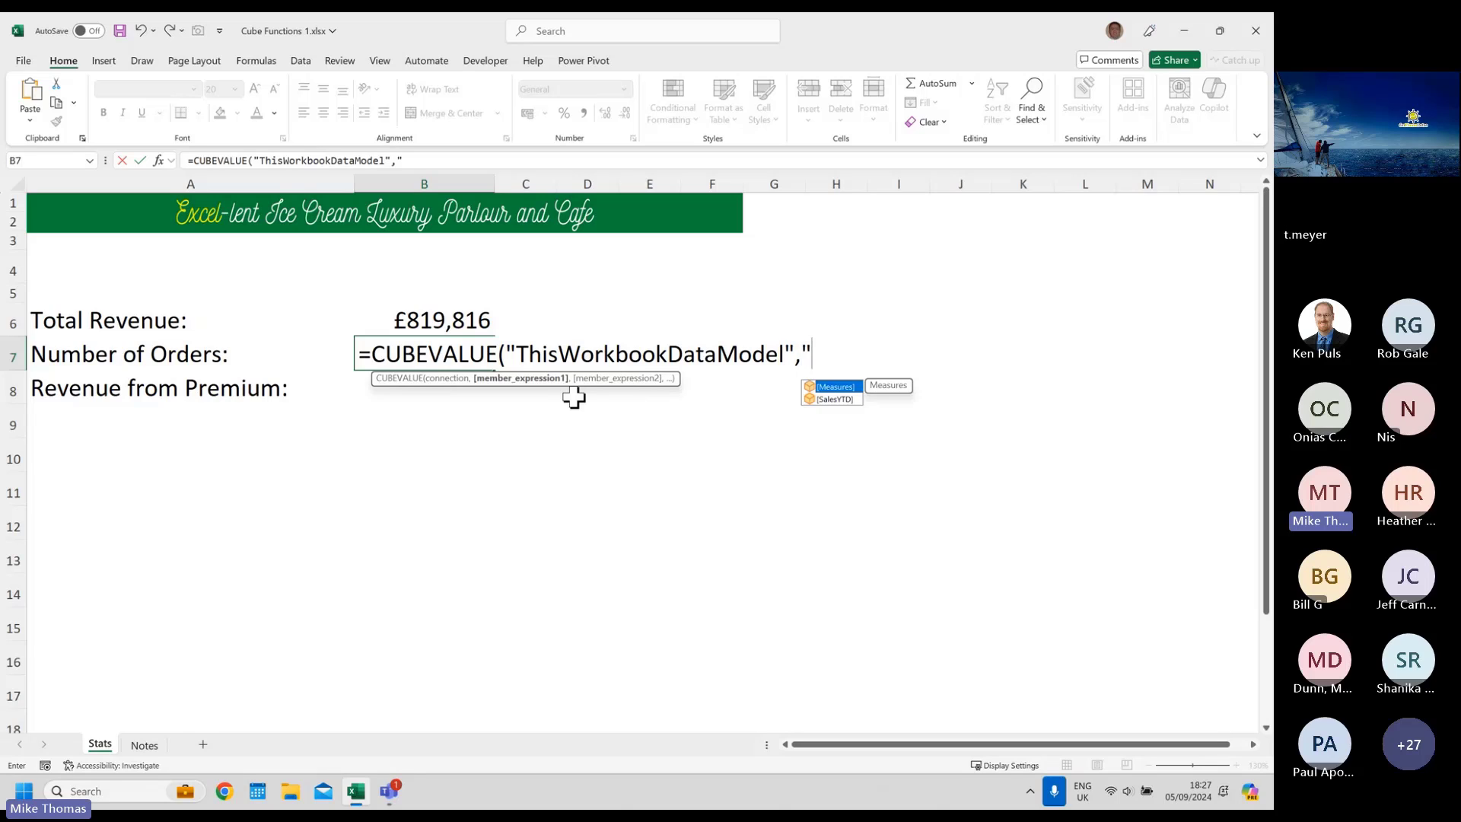
text(m)
key(BackSpace)
double_click(827, 391)
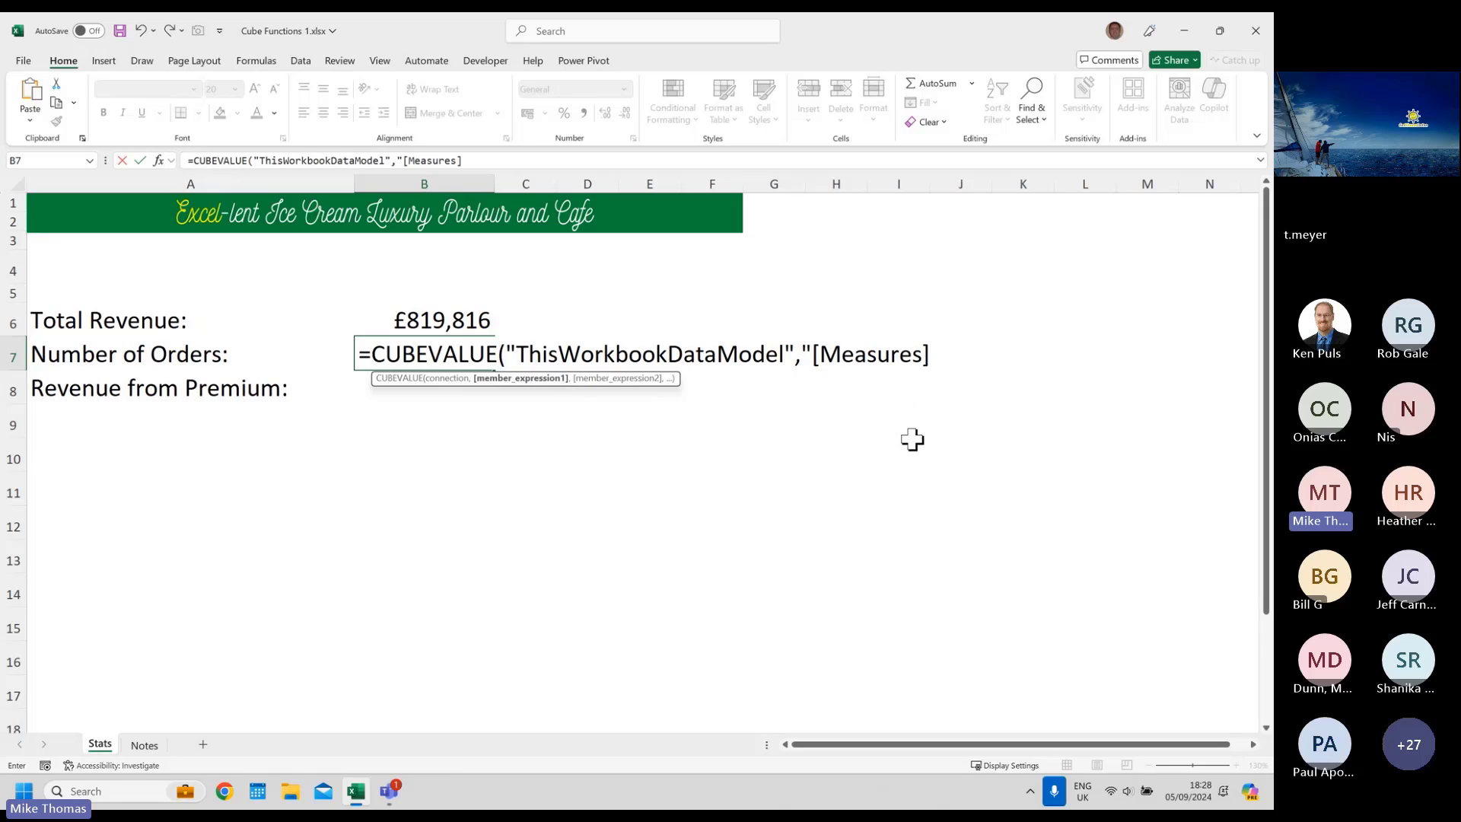
text(.)
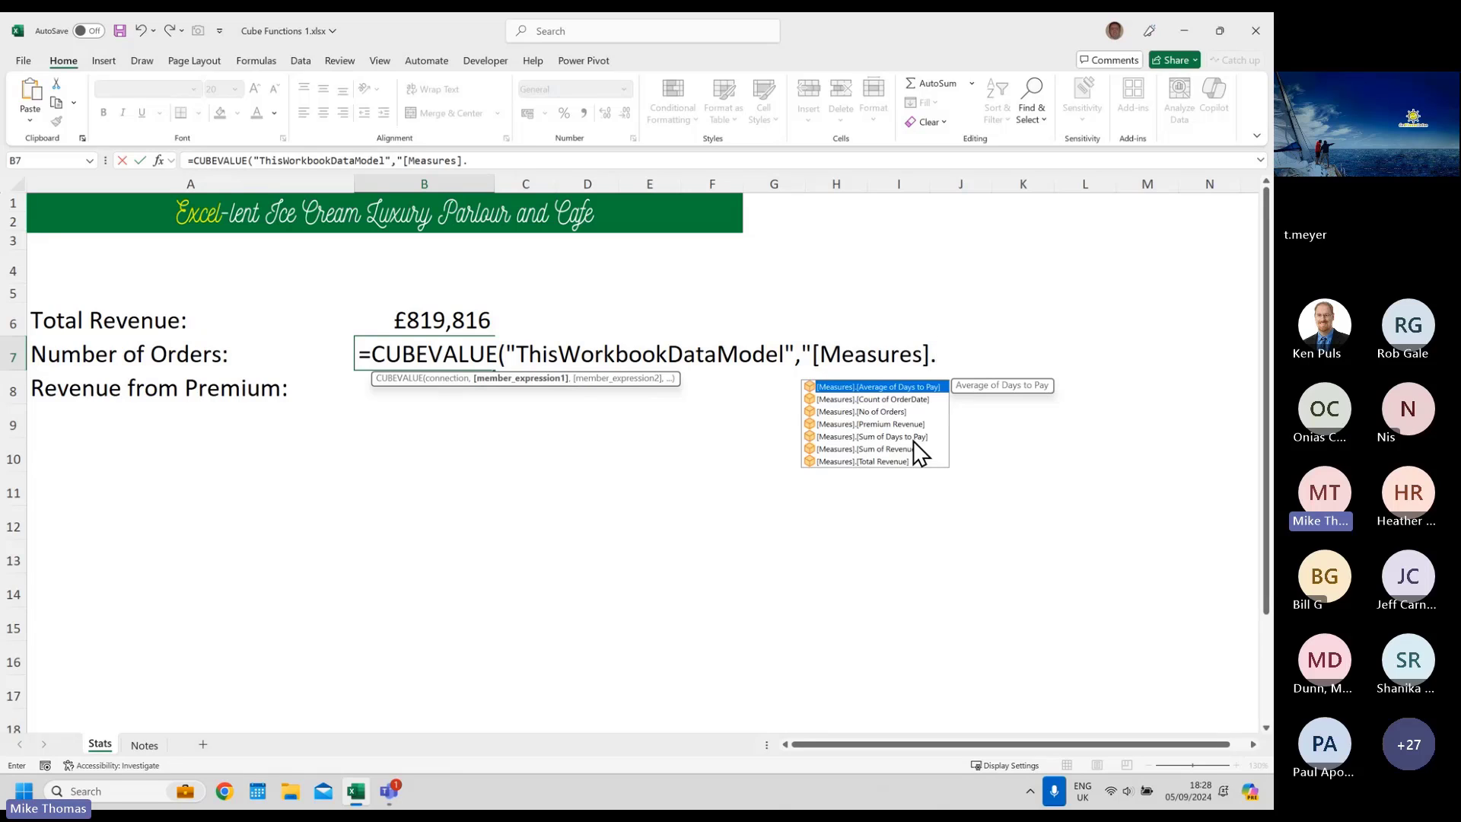
click(889, 413)
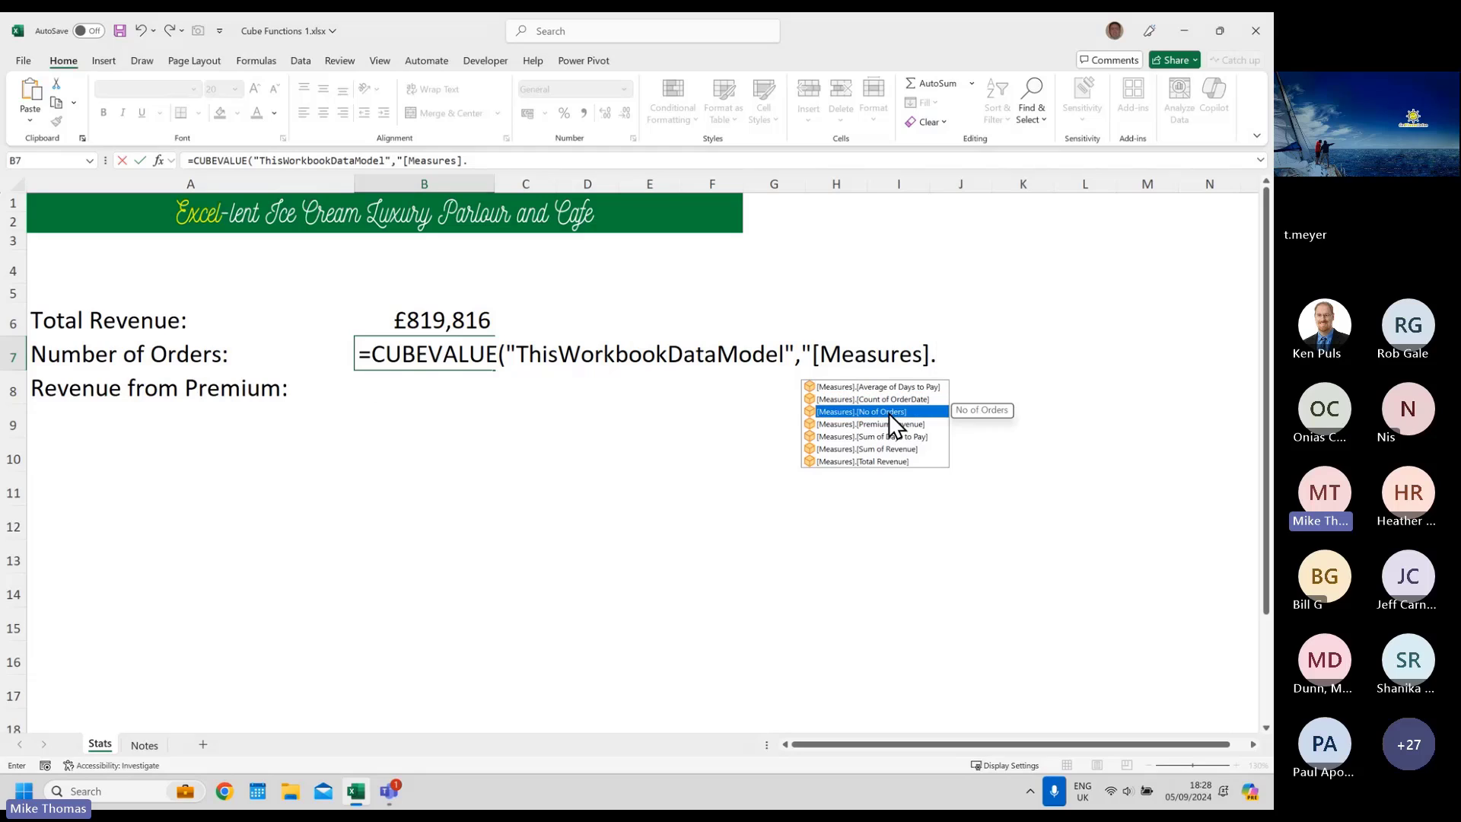
double_click(895, 411)
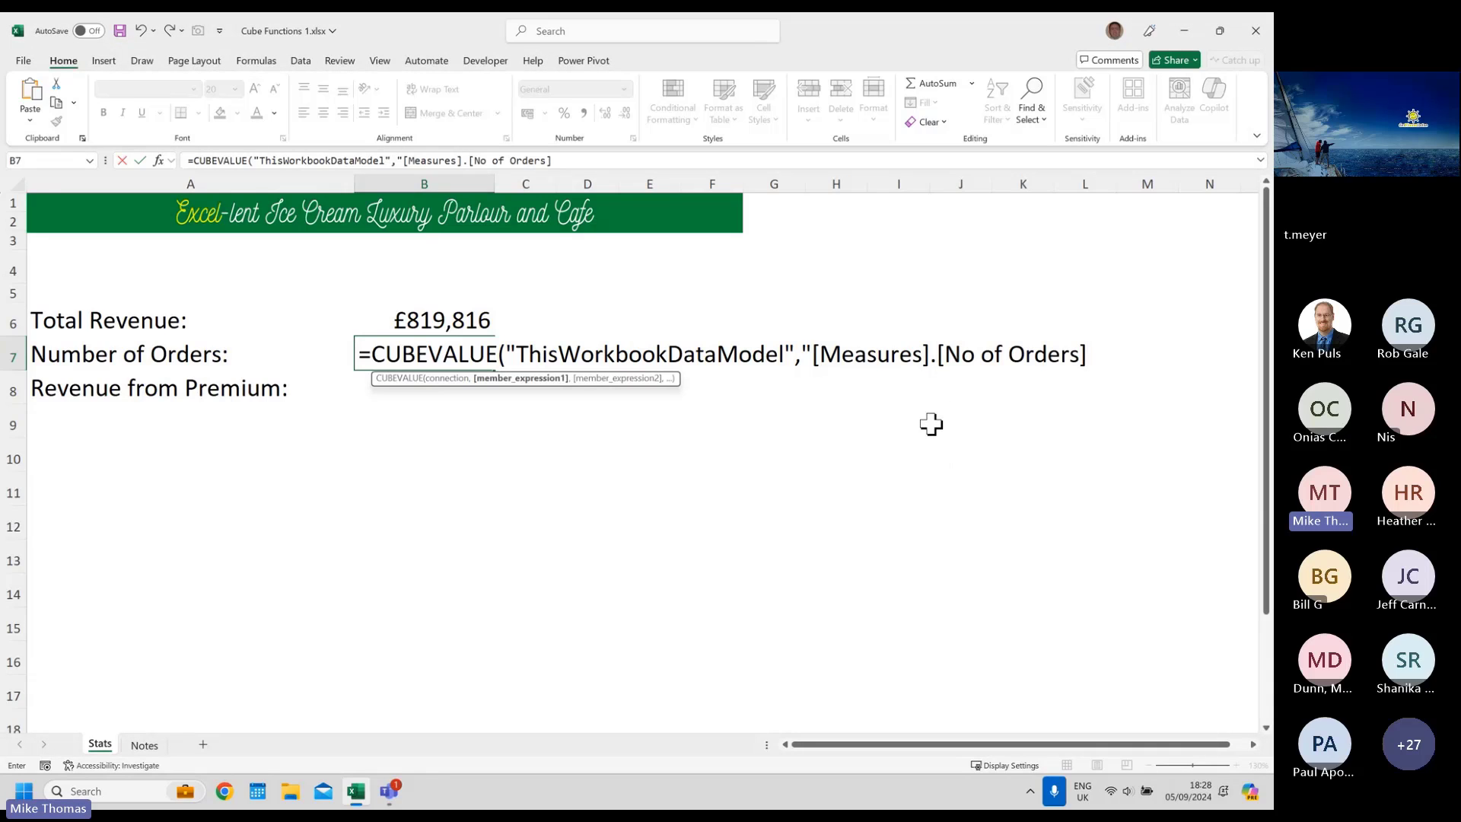
text("))
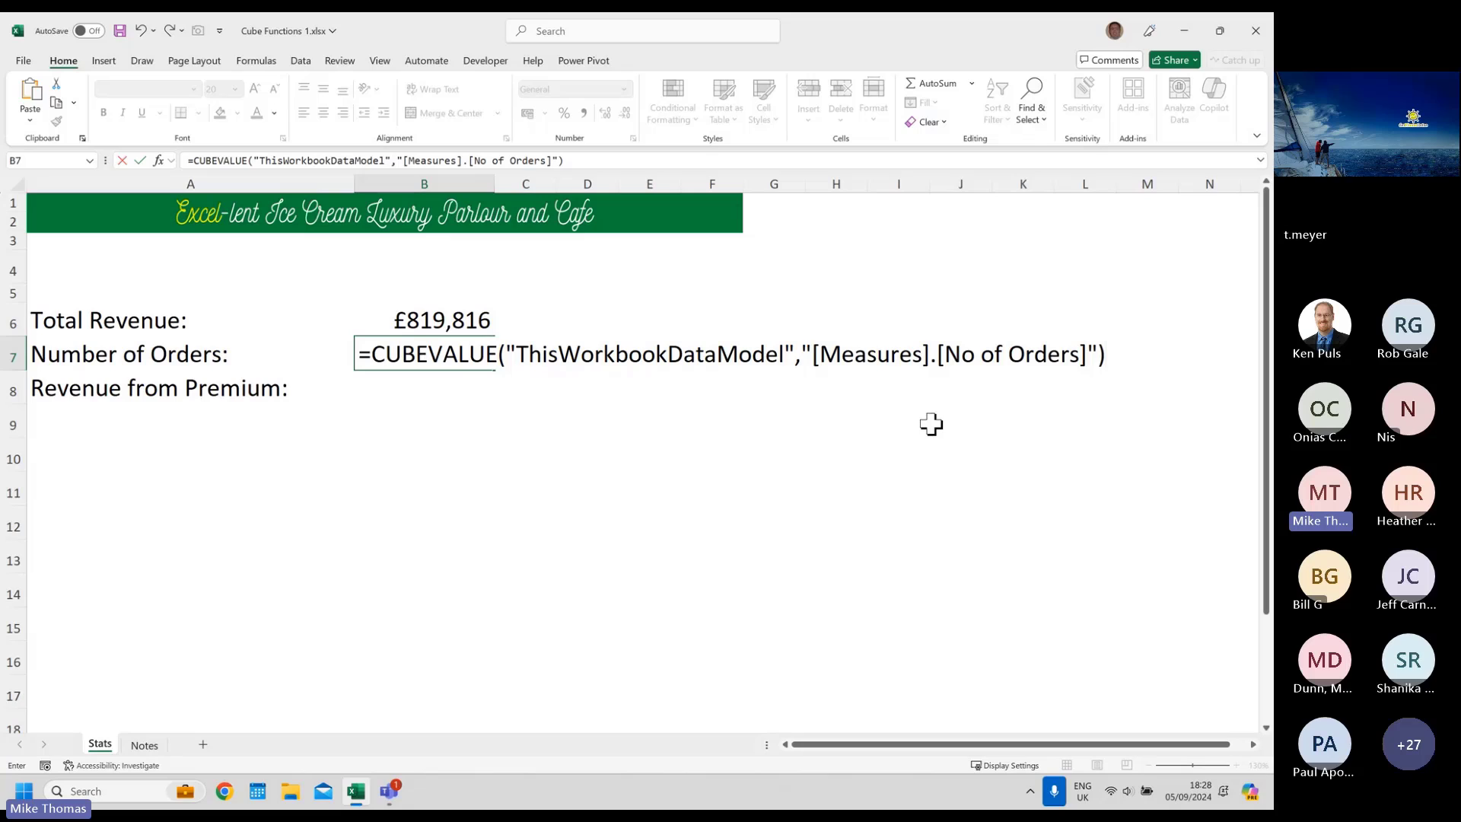
key(ctrl+Return)
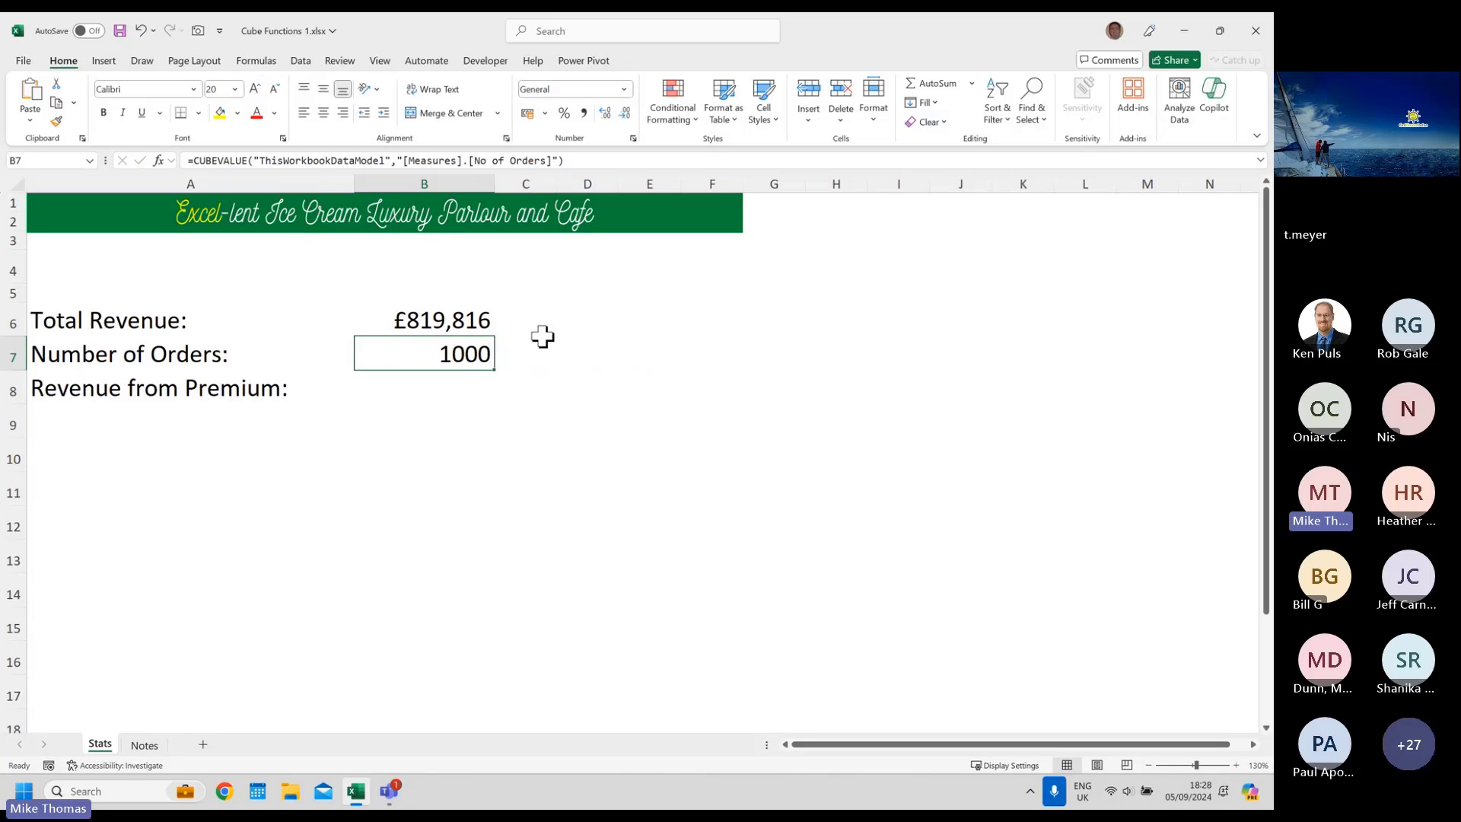
- Start a CUBEVALUE formula in cell B8 for Revenue from Premium, using "ThisWorkbookDataModel" as the connection
click(466, 381)
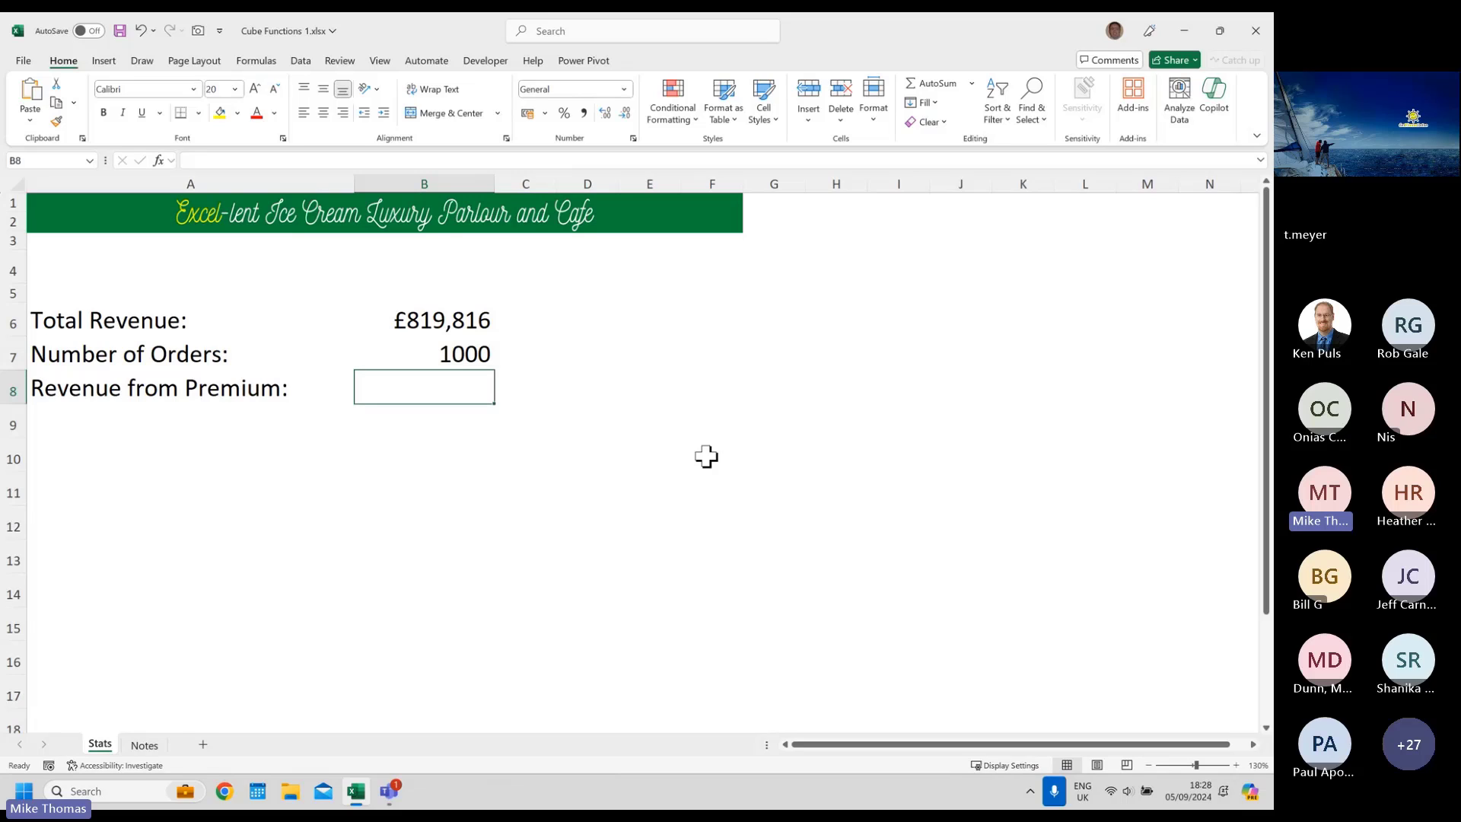
text(=c)
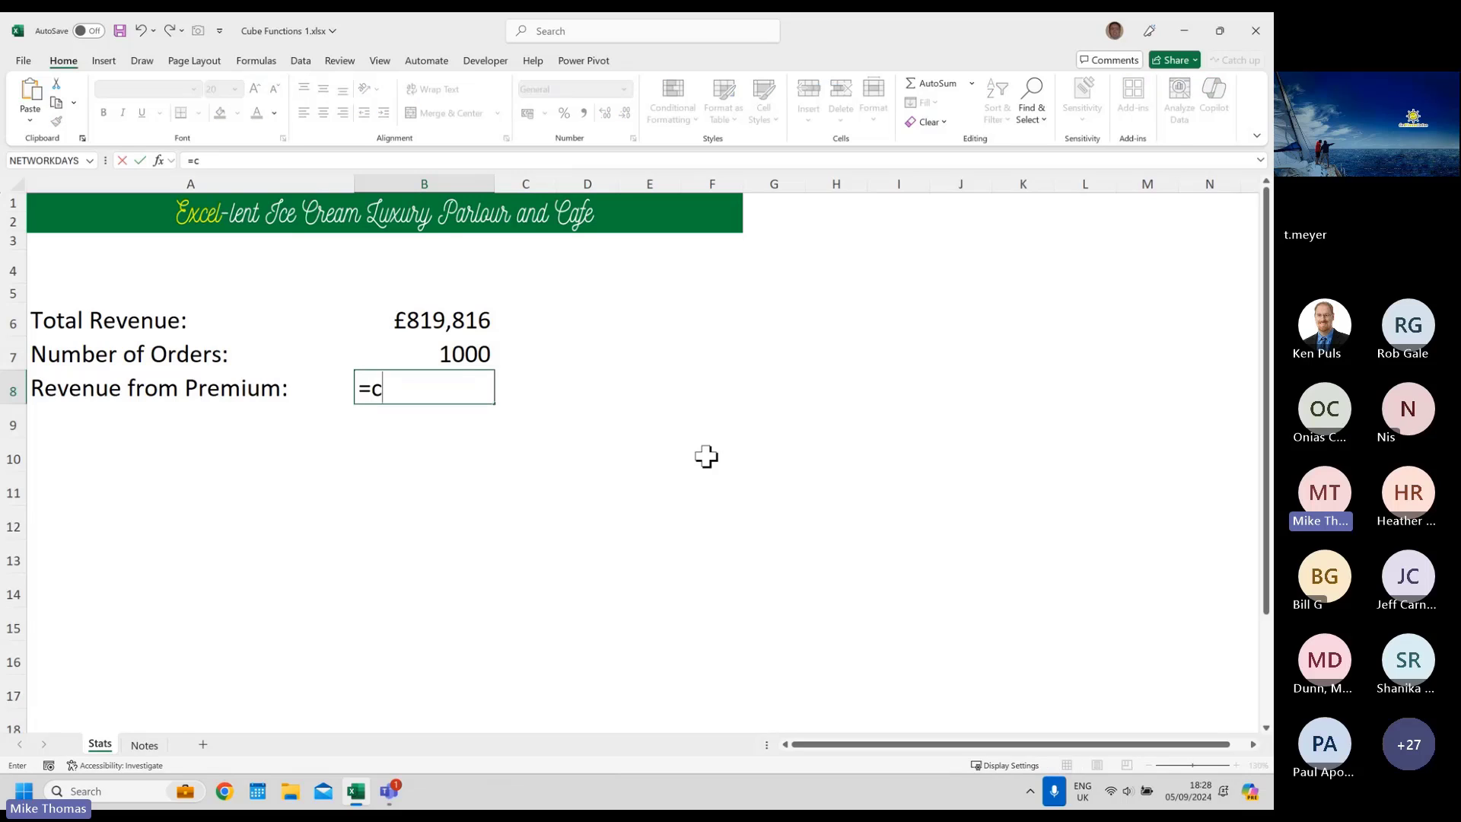
text(ube)
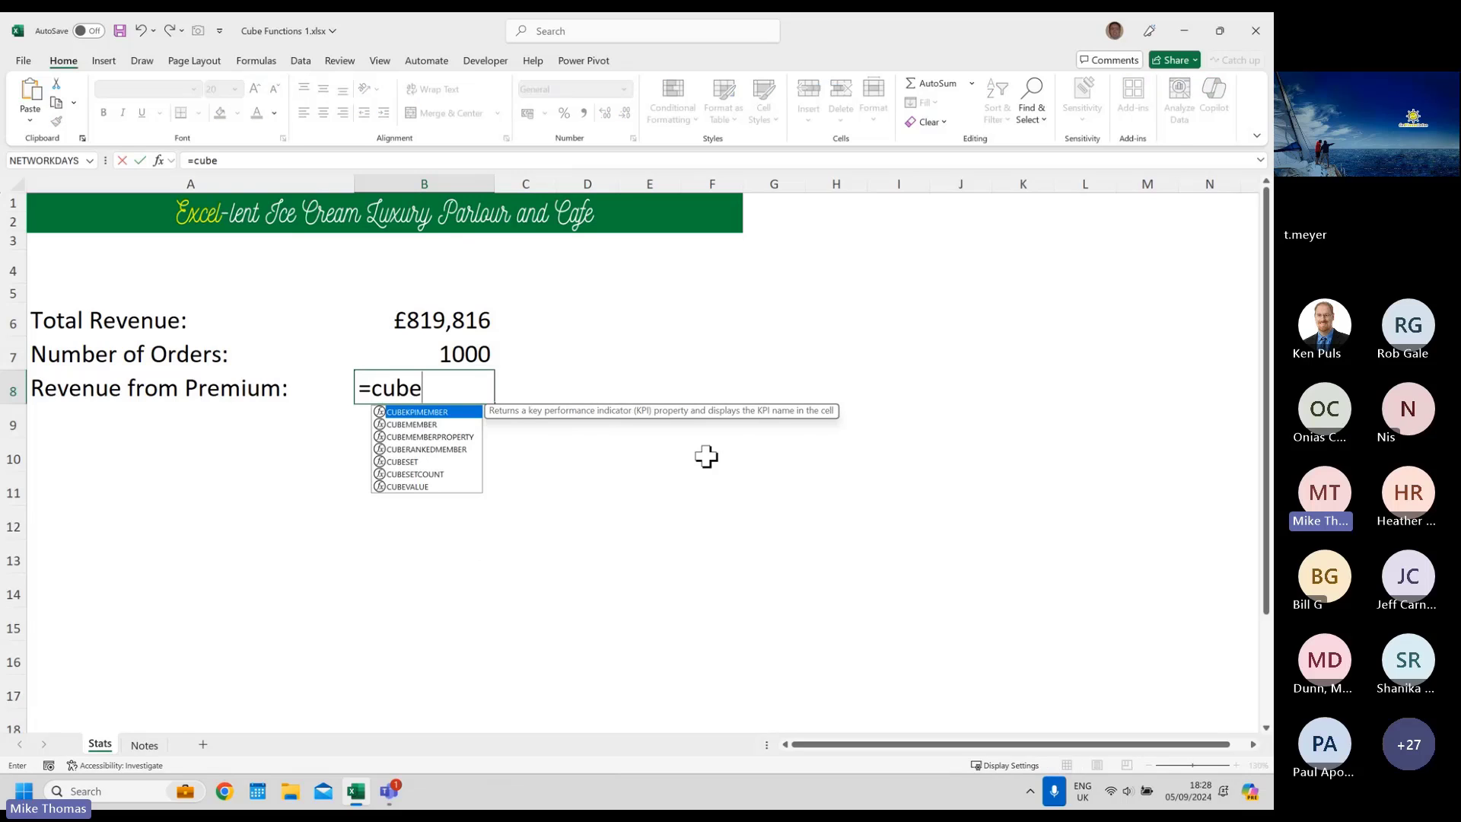
double_click(444, 486)
text(")
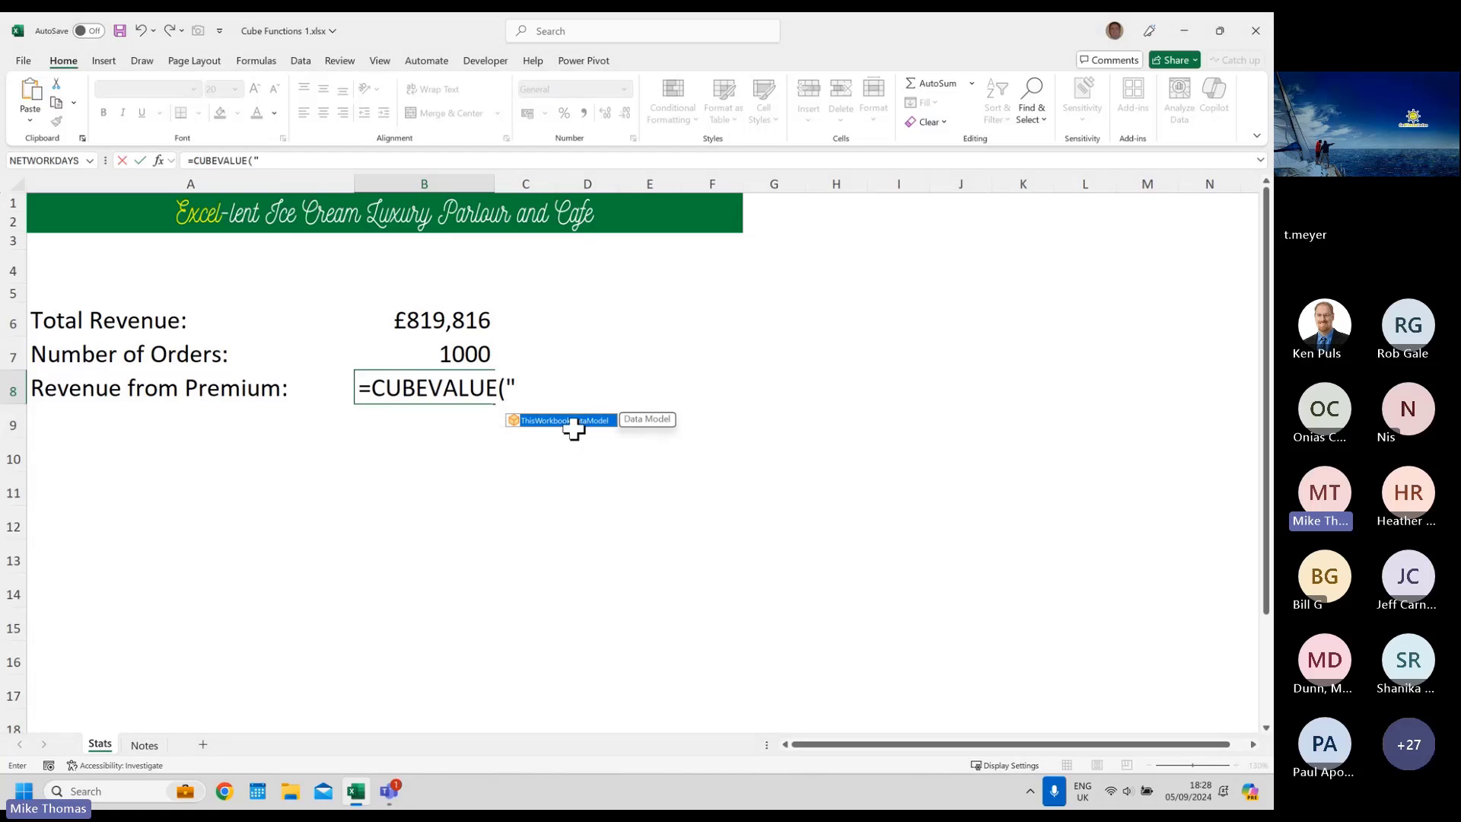
double_click(580, 423)
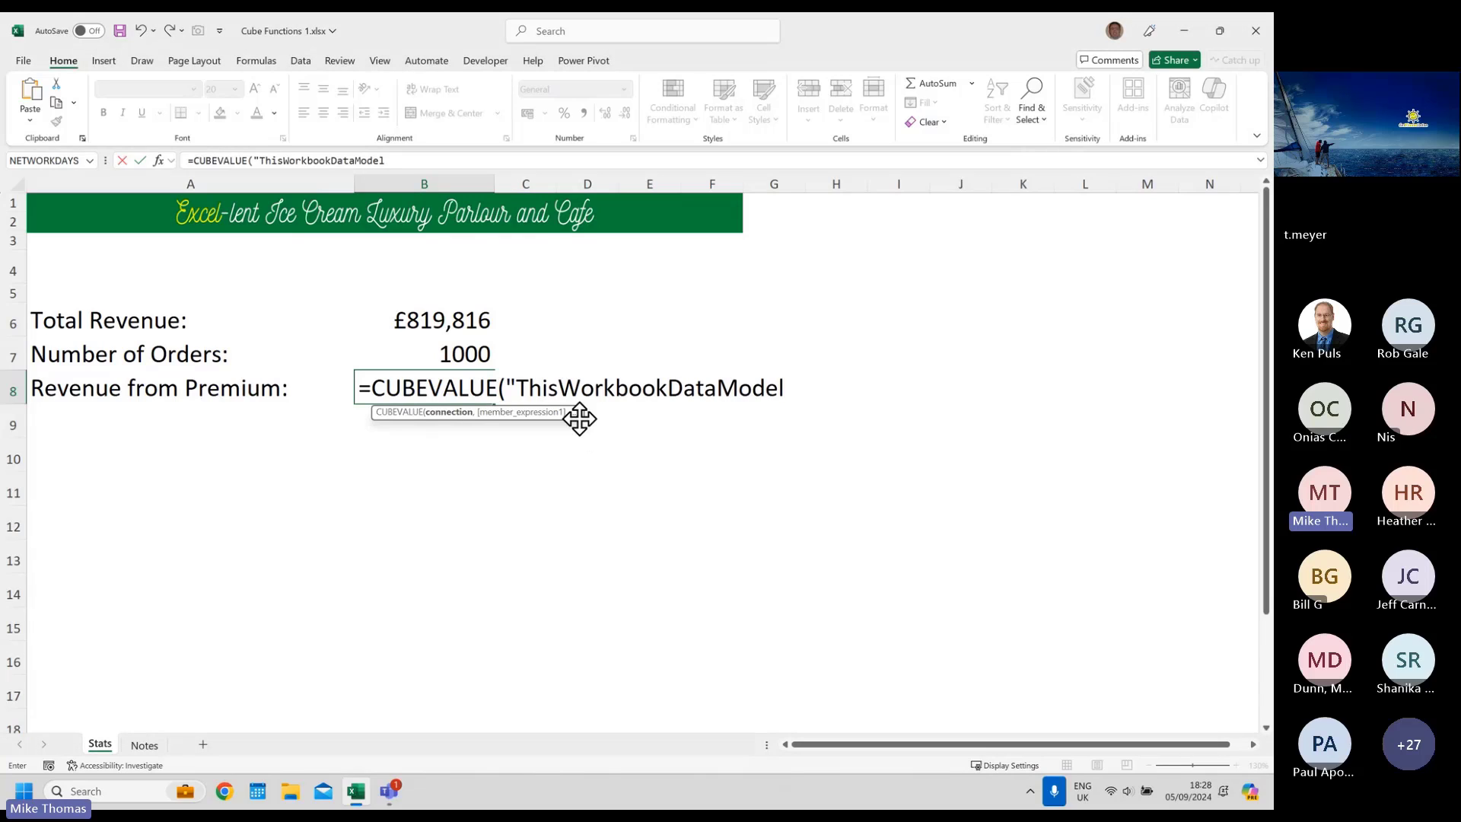
text(",)
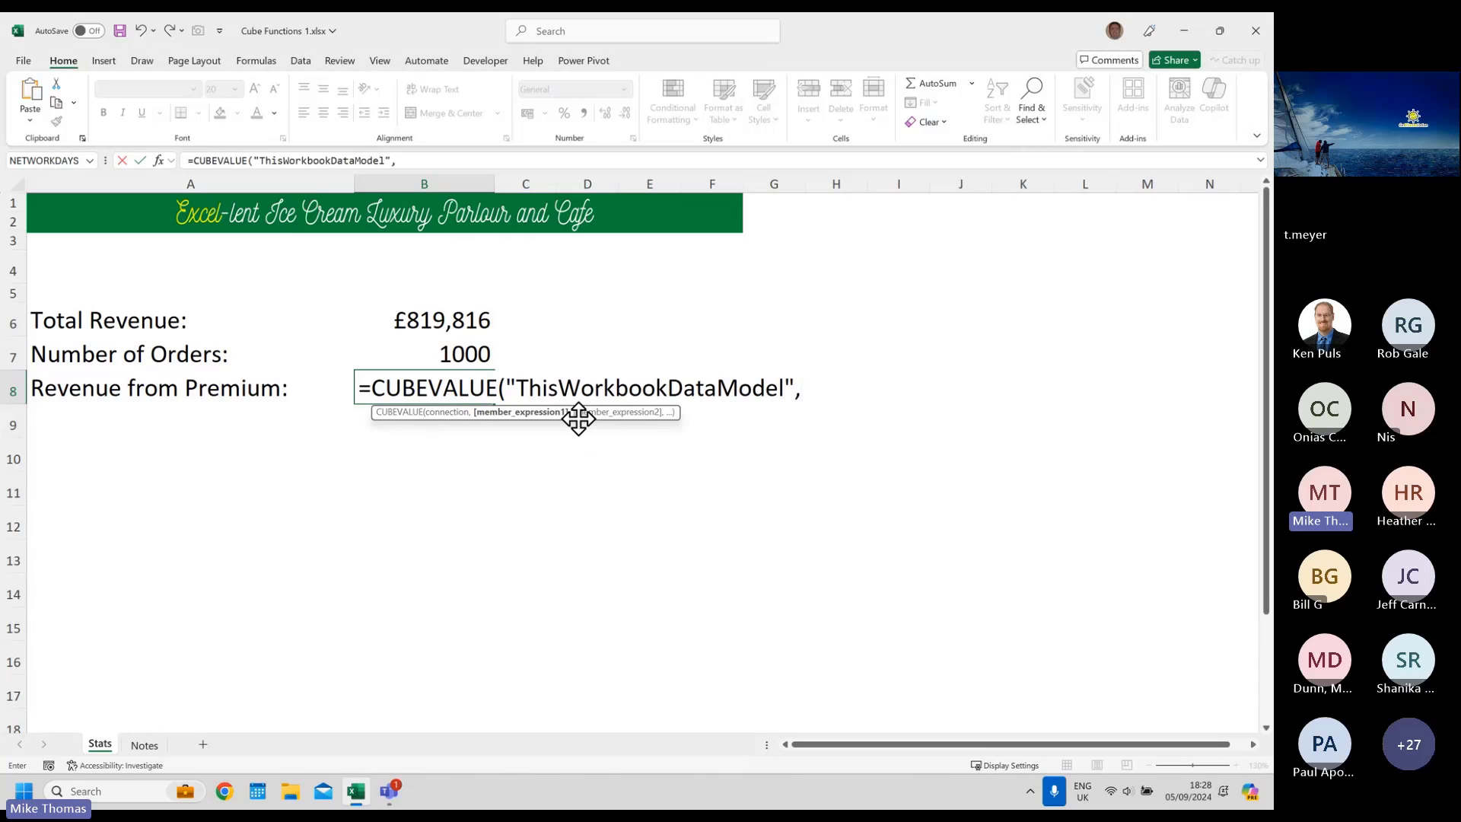
- Complete the B8 formula with the member expression "[Measures].[Premium Revenue]" and enter it, keeping the cell selected
text(")
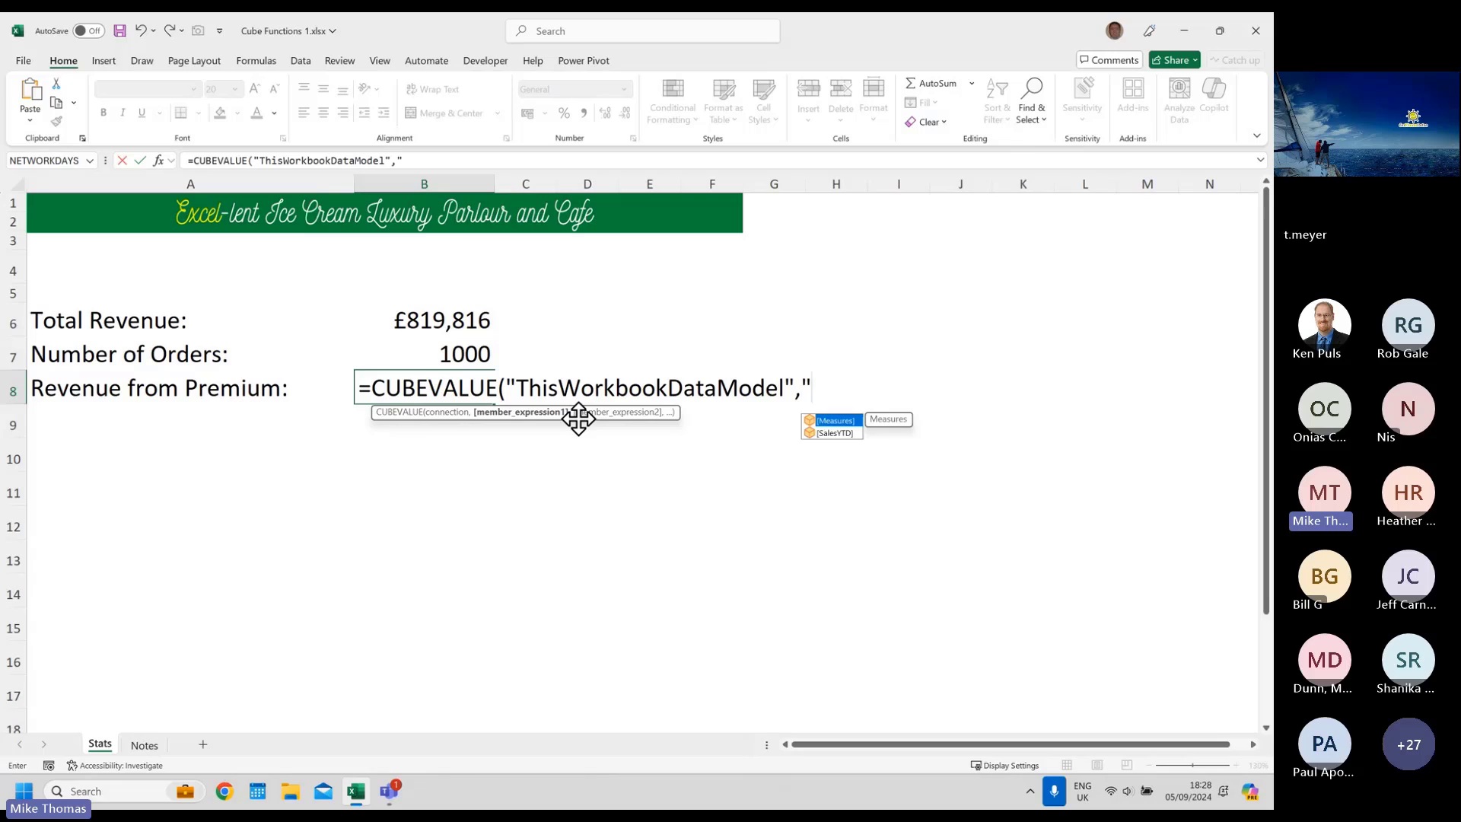
double_click(825, 421)
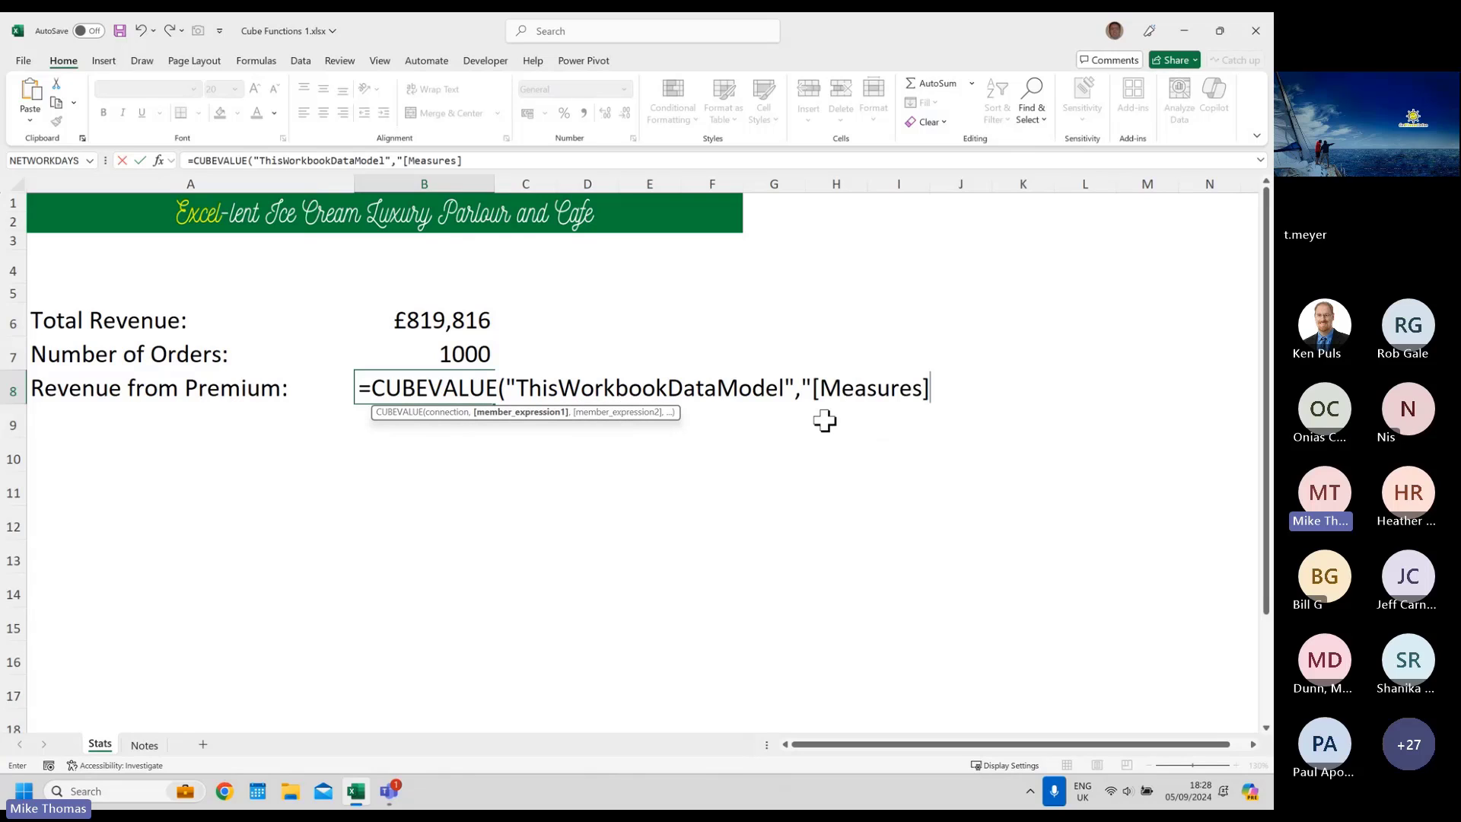
text(.)
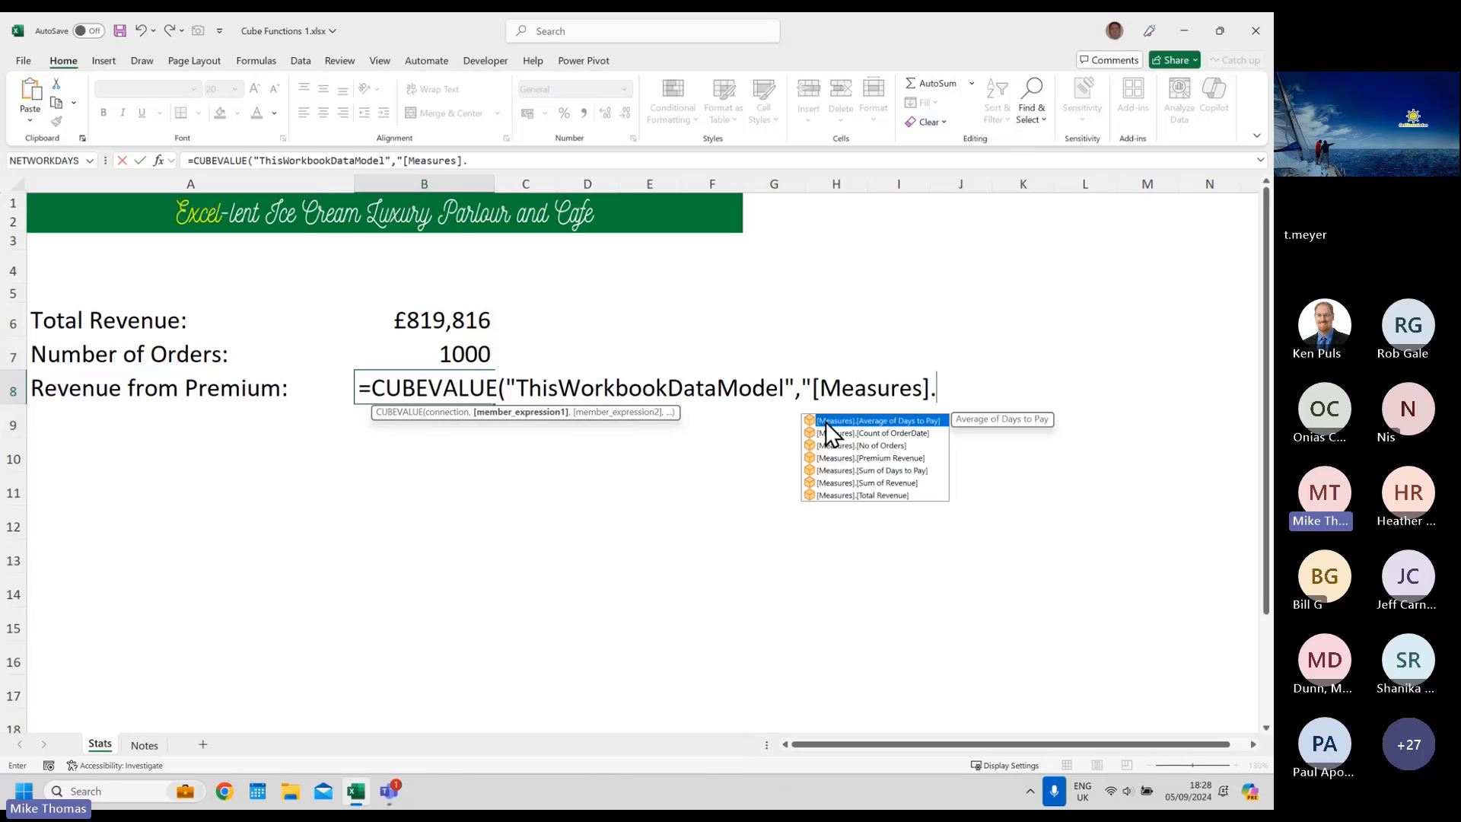
double_click(898, 458)
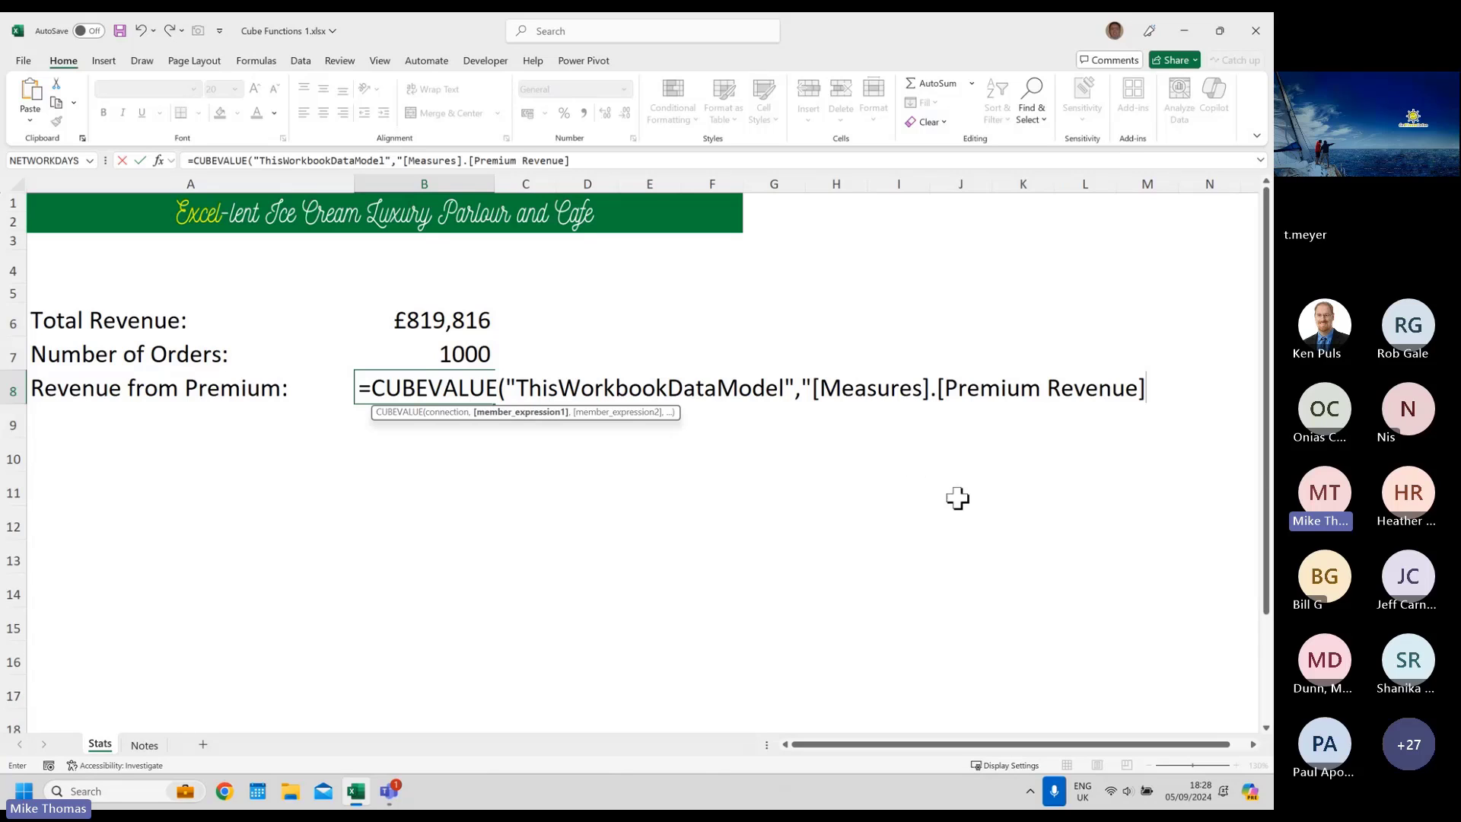
text("))
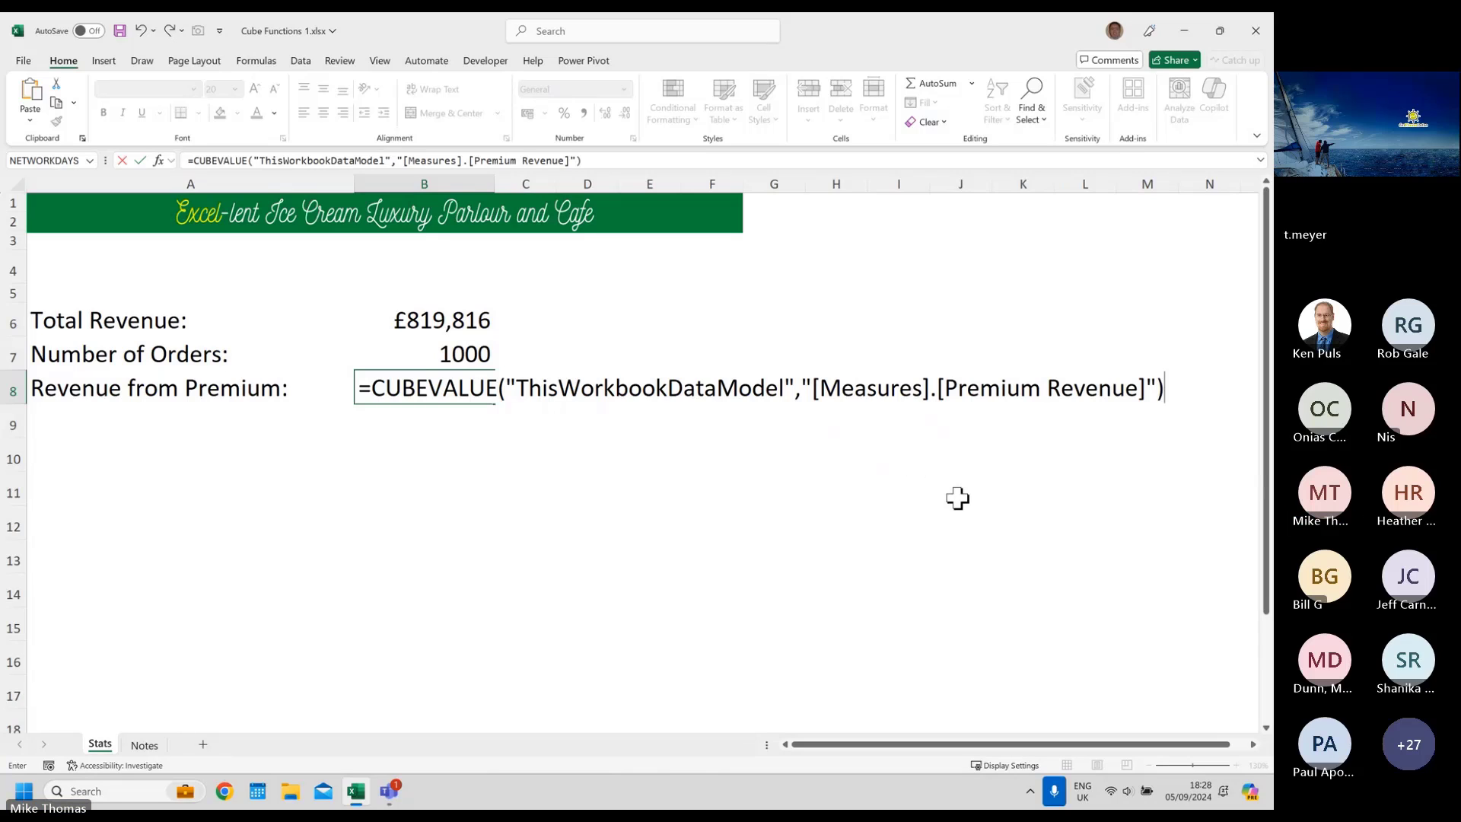
key(ctrl+Return)
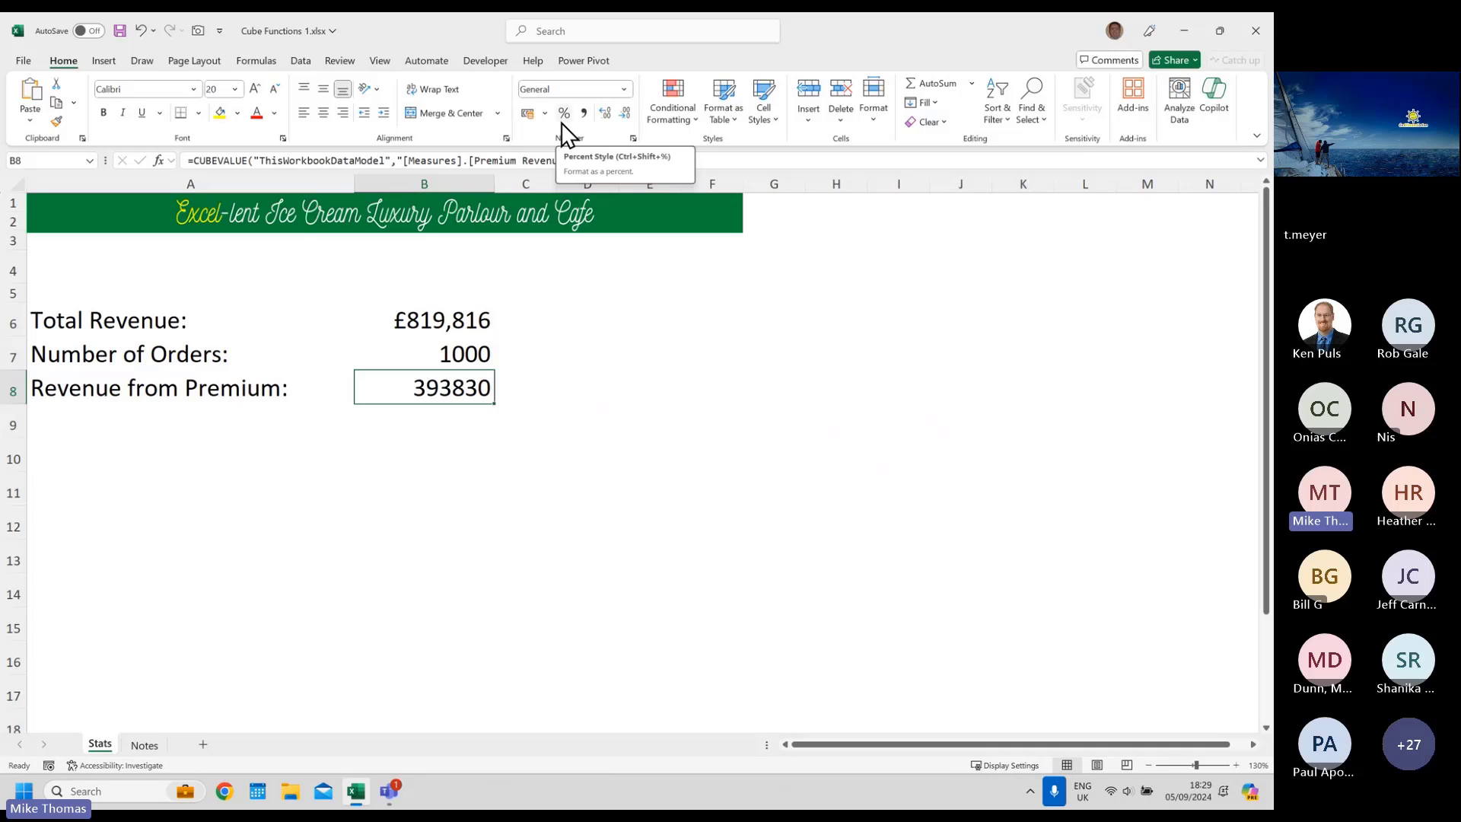
click(312, 59)
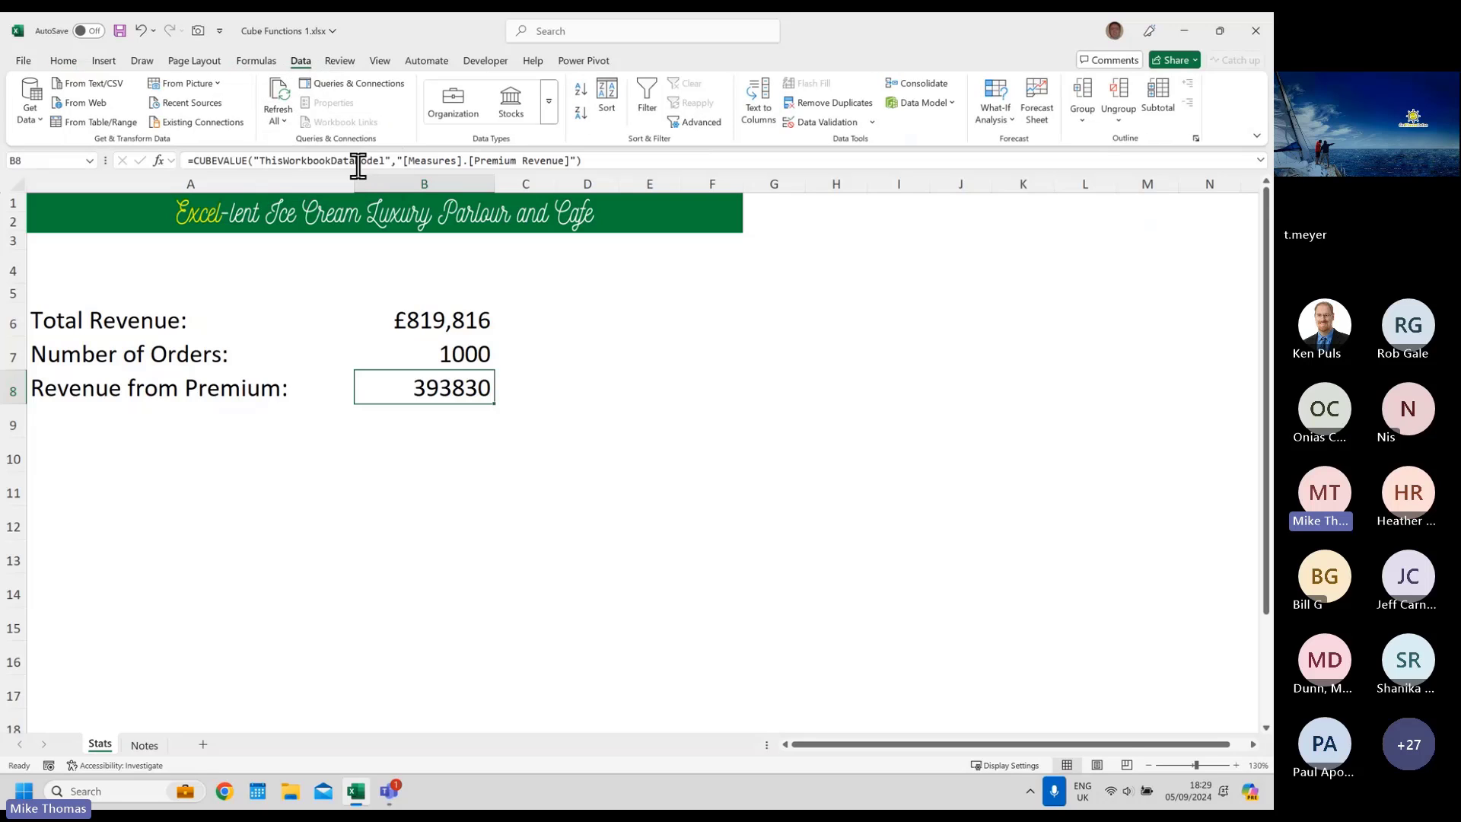
drag(445, 309, 449, 384)
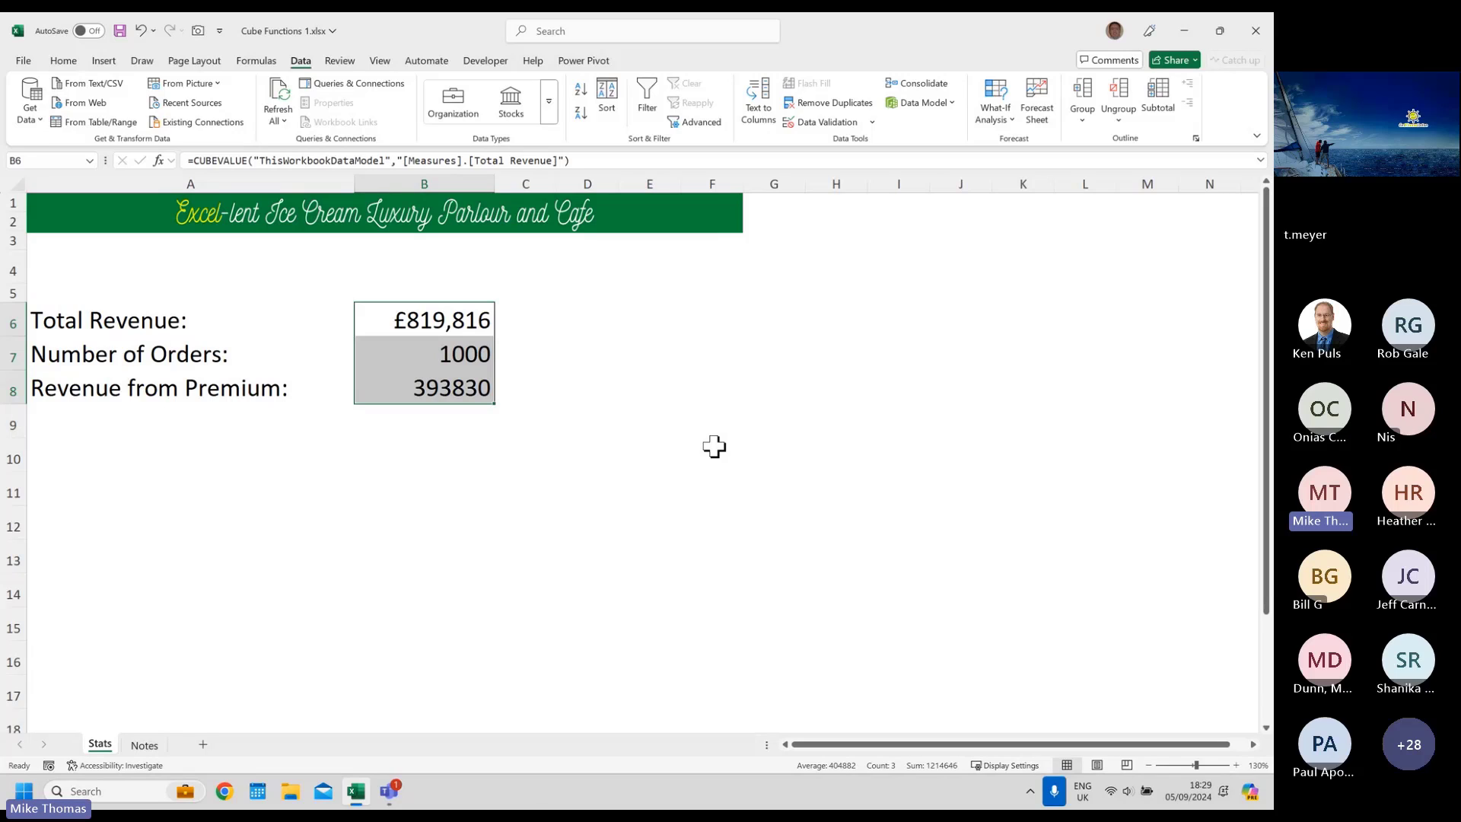
click(483, 392)
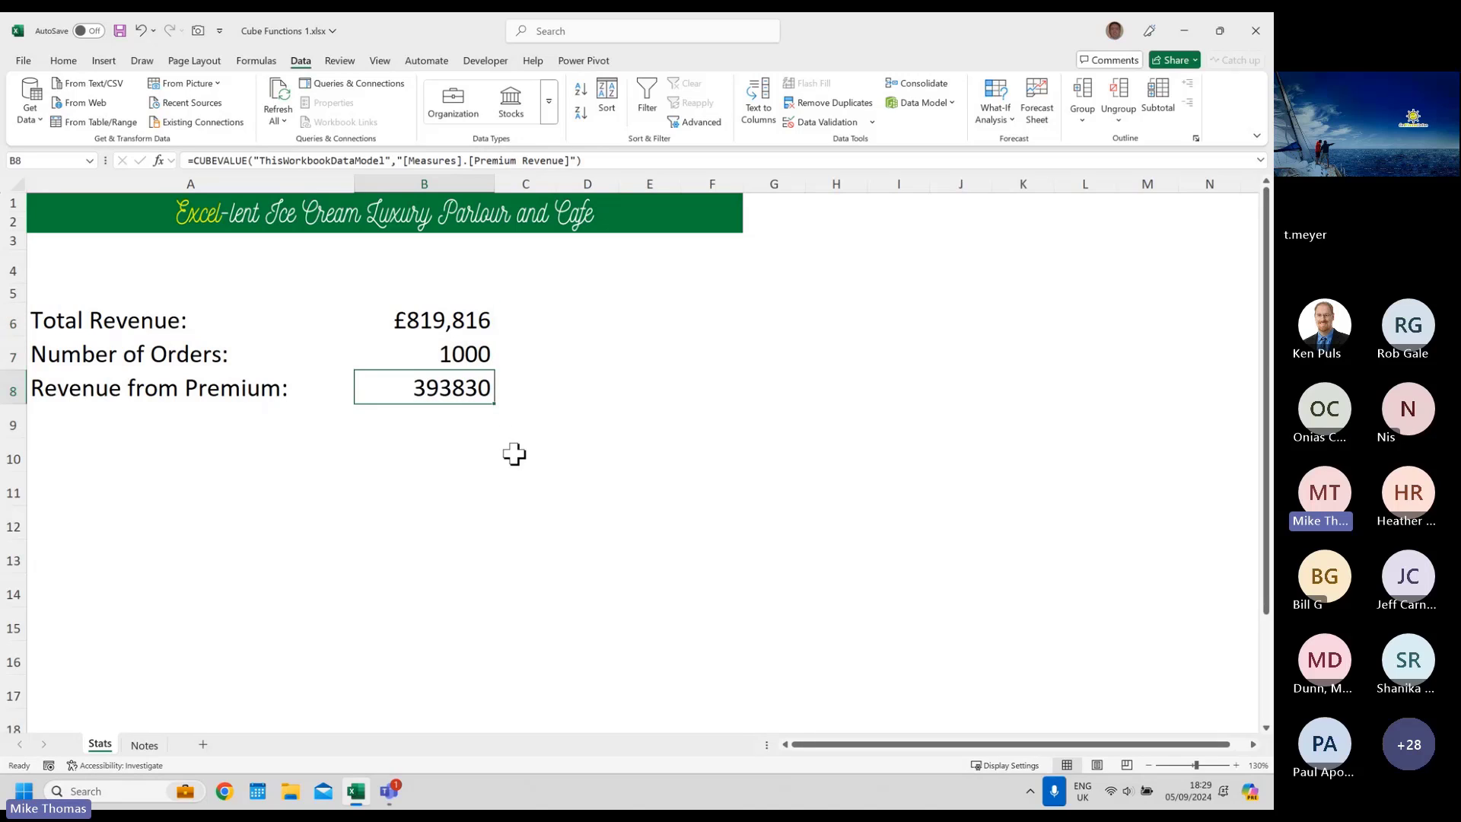
- Select cell A4 and check the OrderDate column of the SalesYTD table in the data model
click(153, 267)
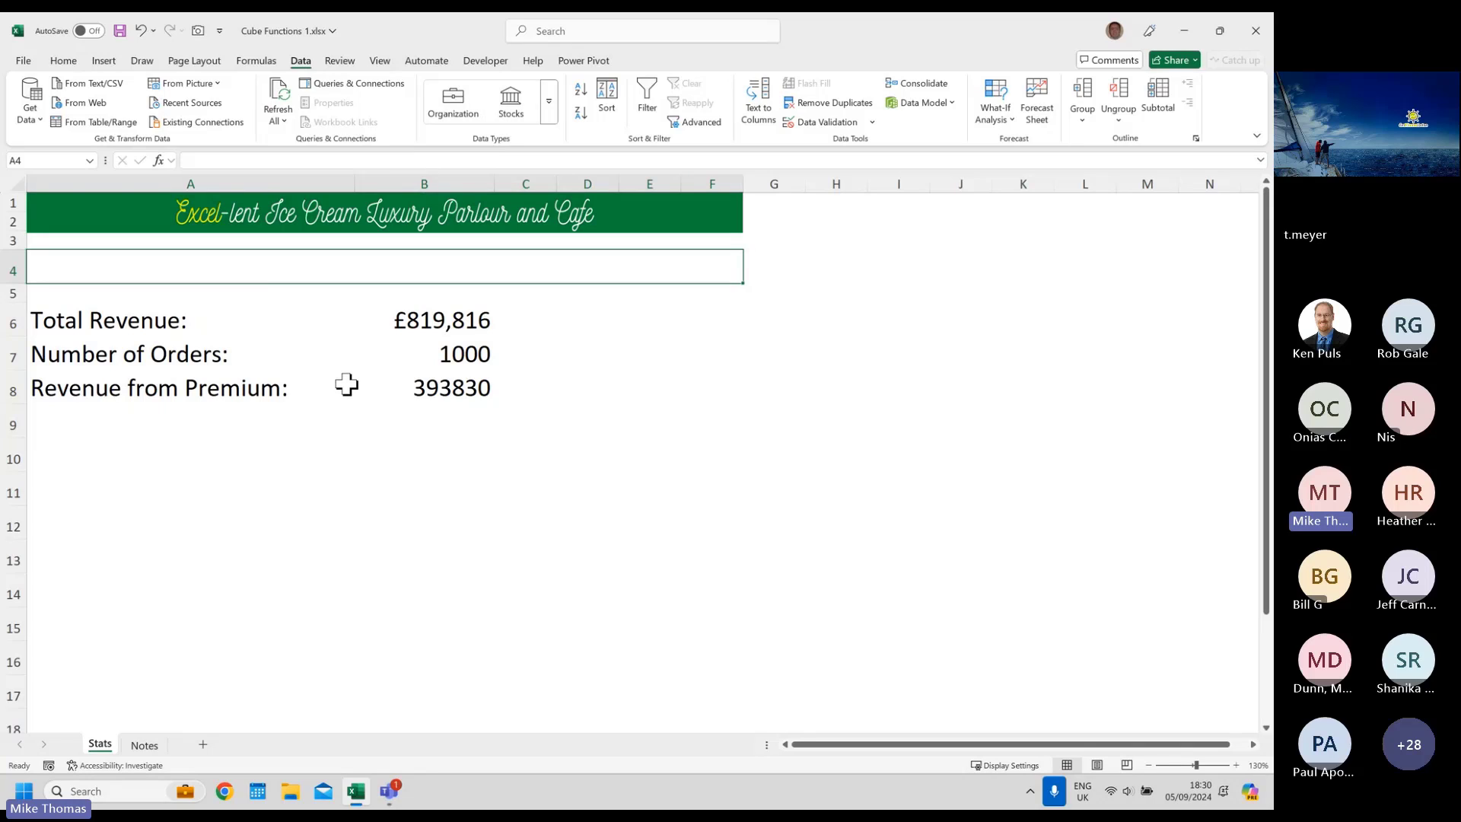
click(583, 62)
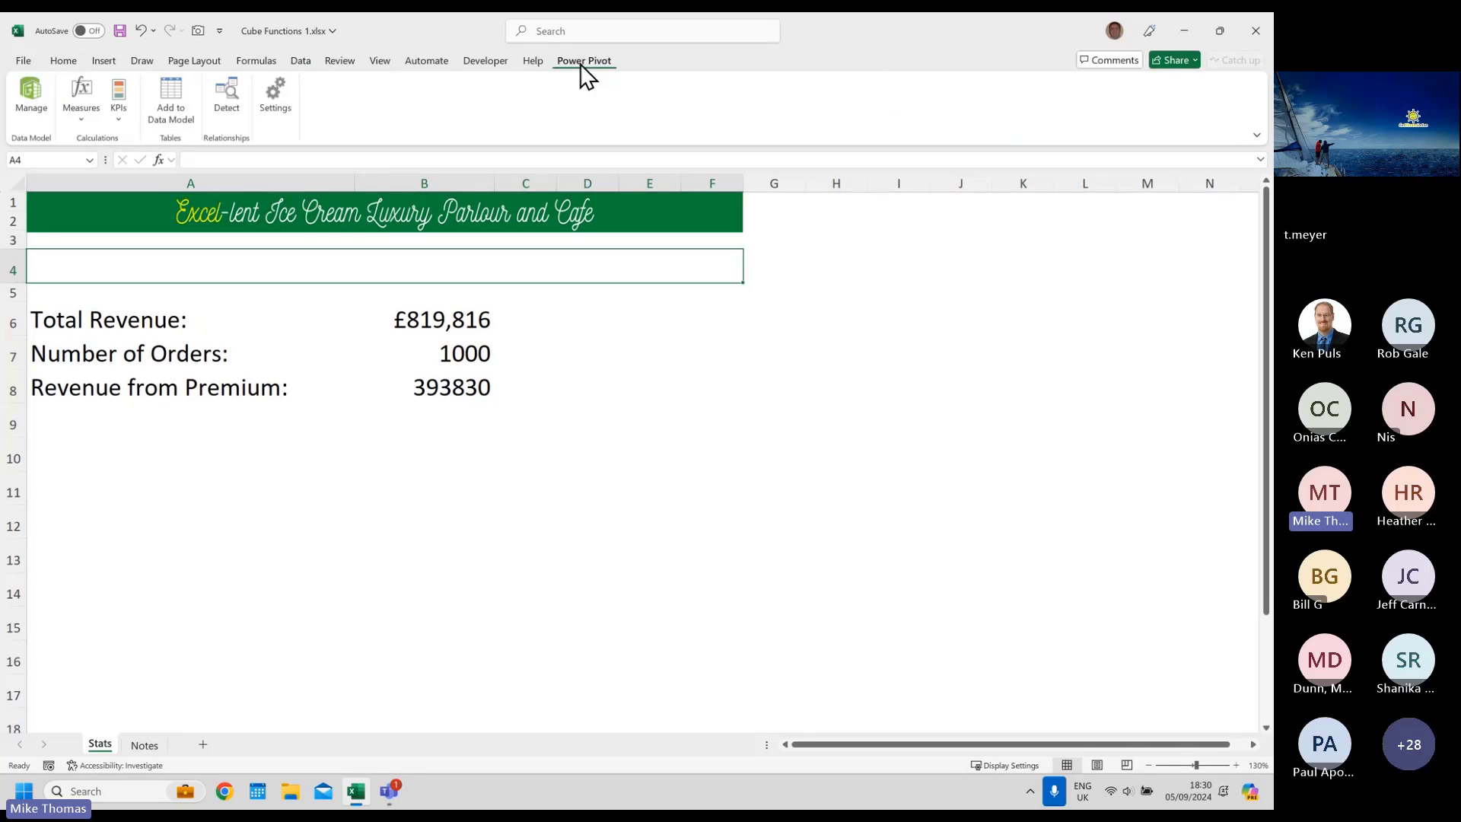
click(35, 87)
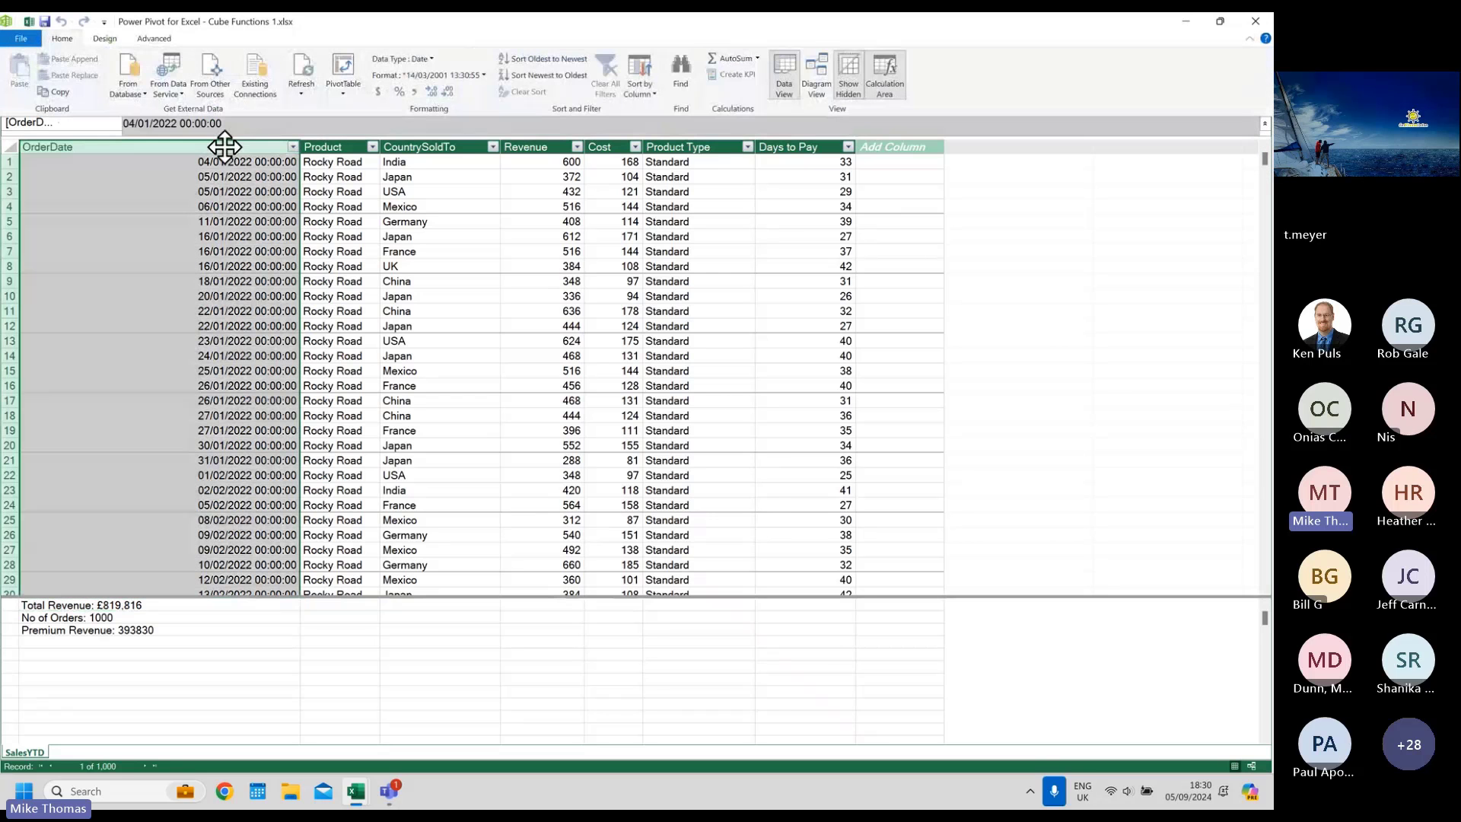
click(1255, 20)
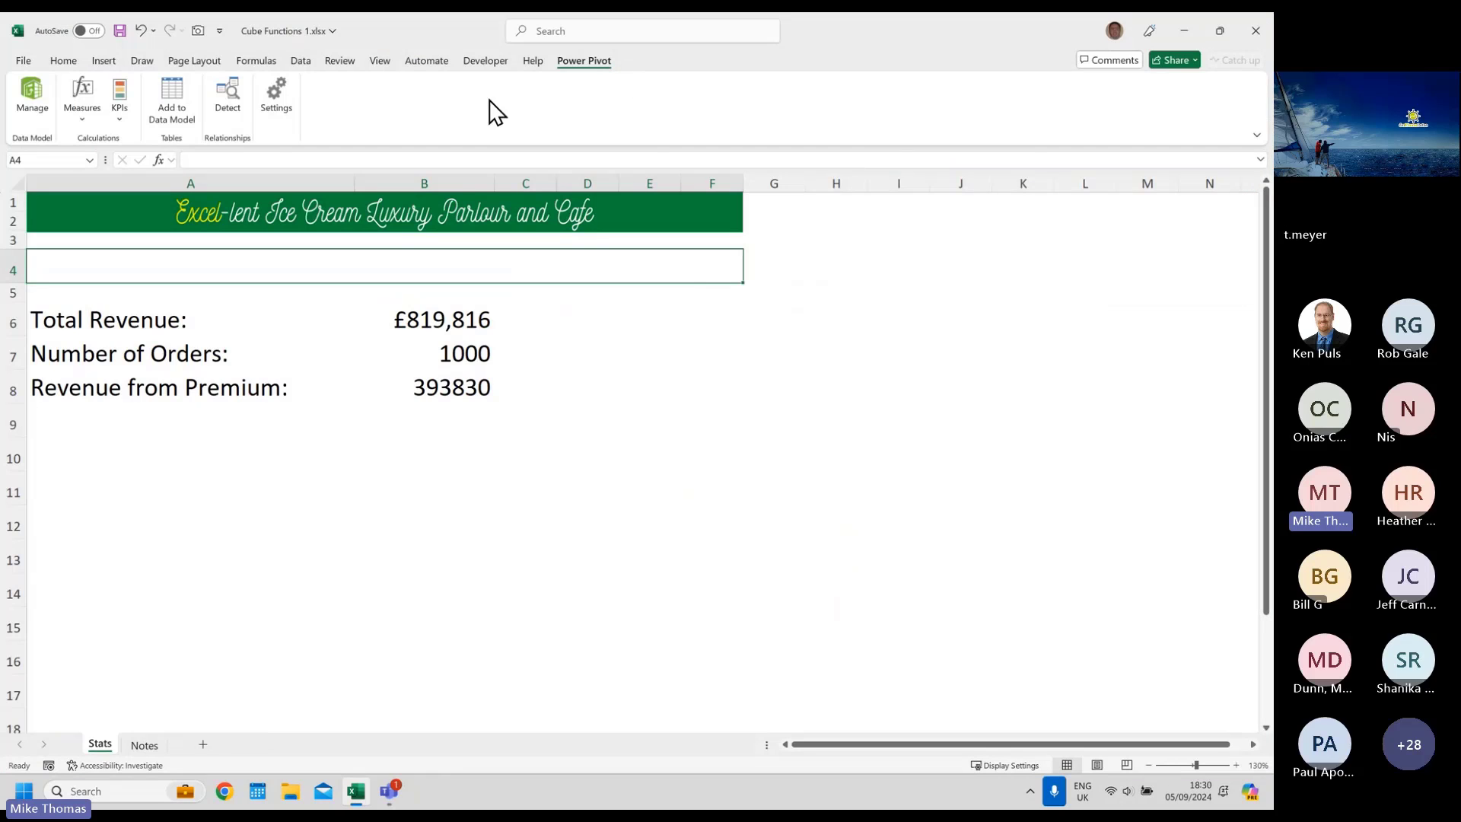
- Start a new measure named "Period Start" in the SalesYTD table
click(82, 119)
click(115, 143)
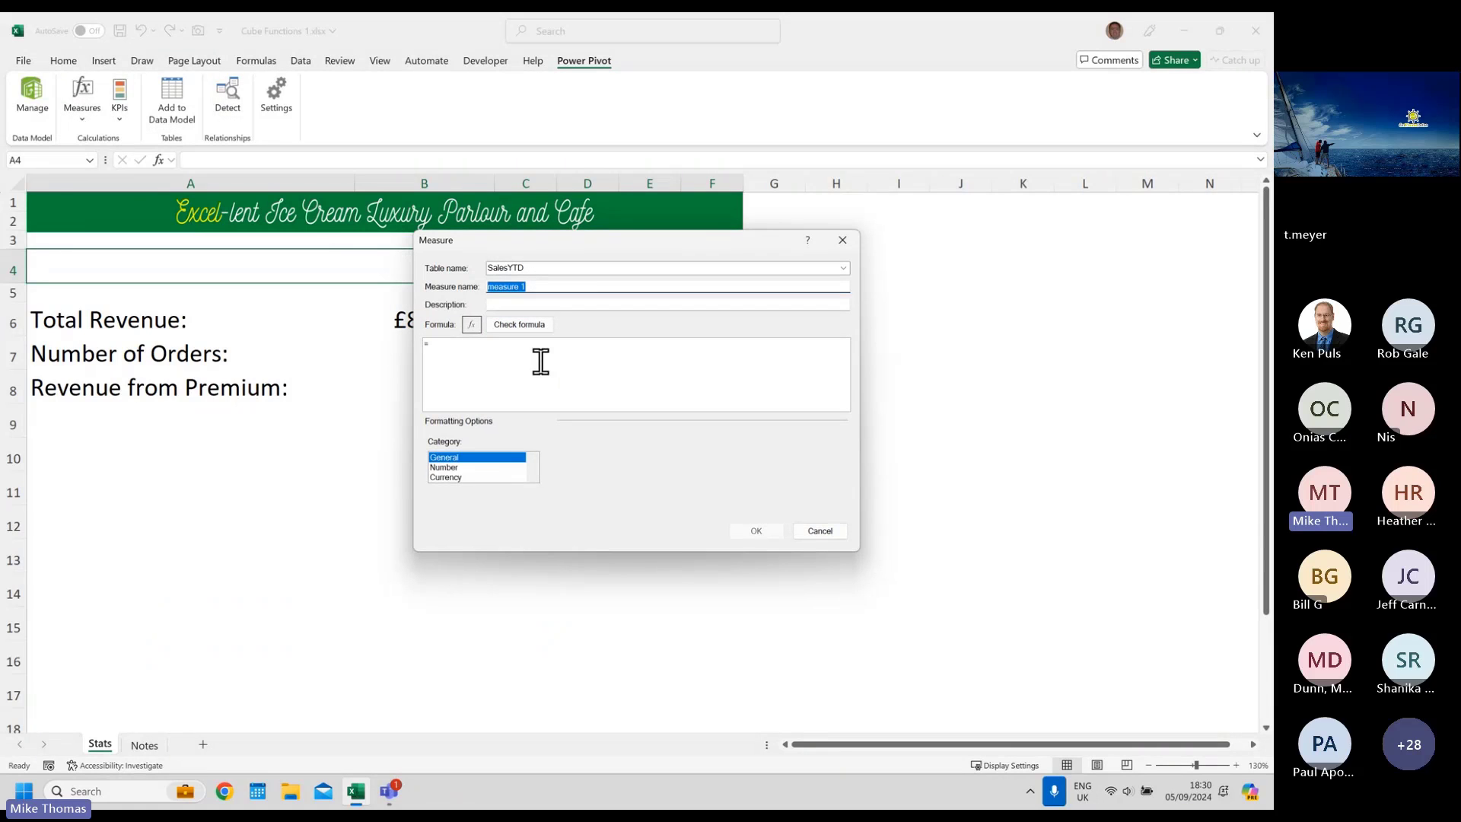
text(Period Stat)
key(BackSpace)
text(rt)
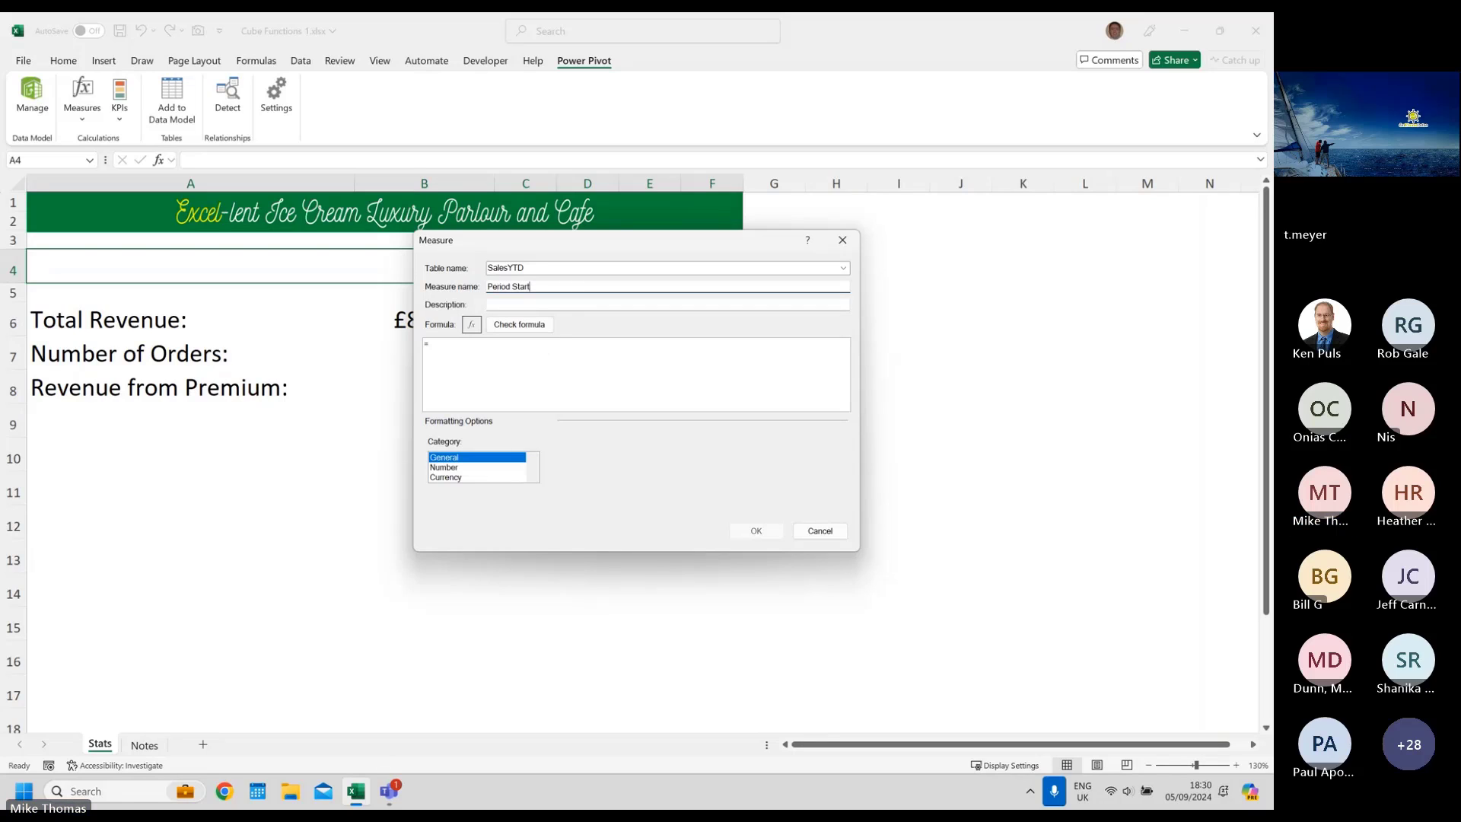
- Enter a MIN formula over SalesYTD[OrderDate] for the Period Start measure, enlarging the formula text for readability
click(473, 354)
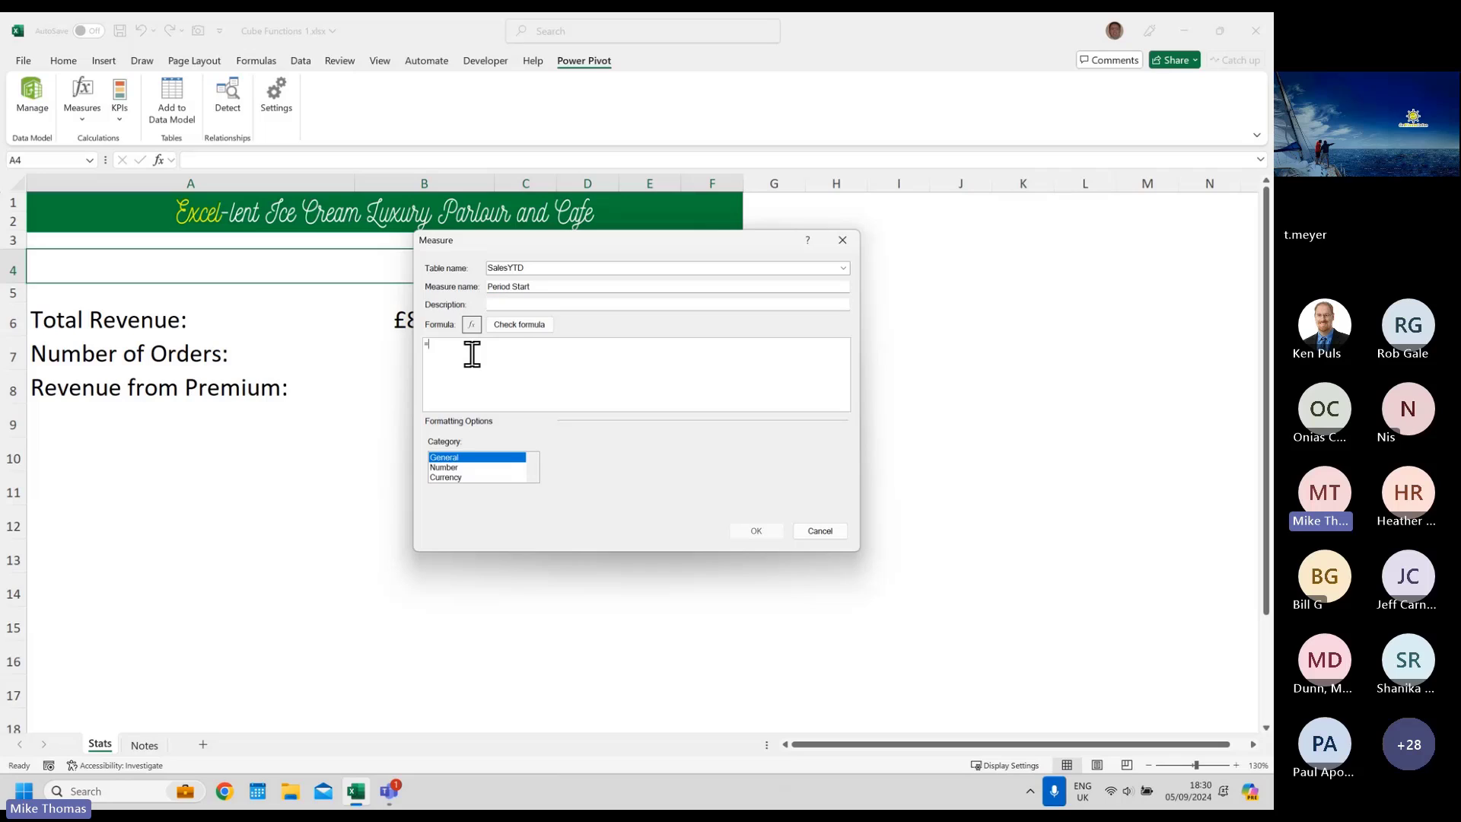
ctrl+scroll(472, 354, up, 5)
text(Min)
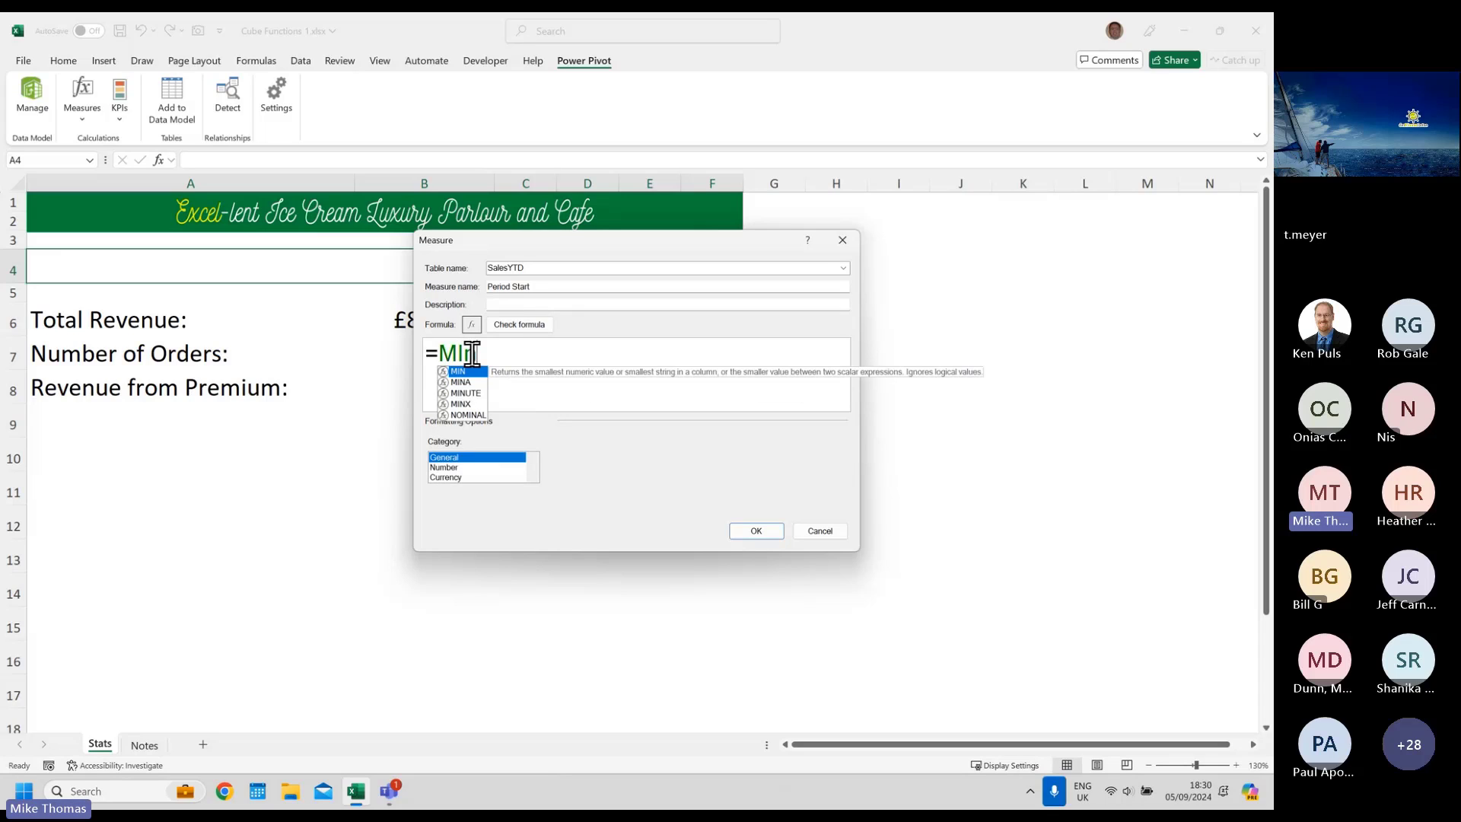
text(()
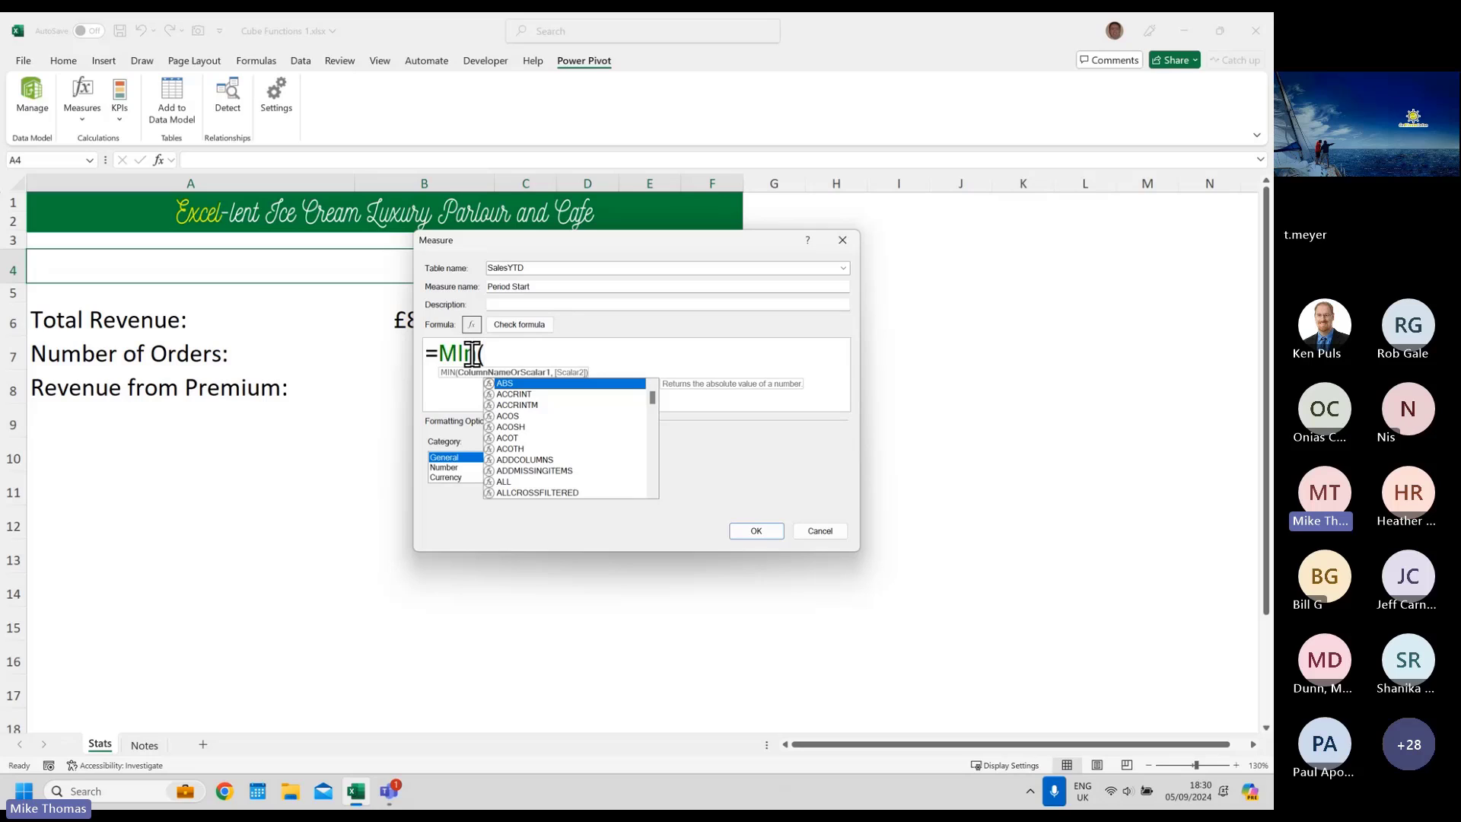
key(BackSpace)
text(Order)
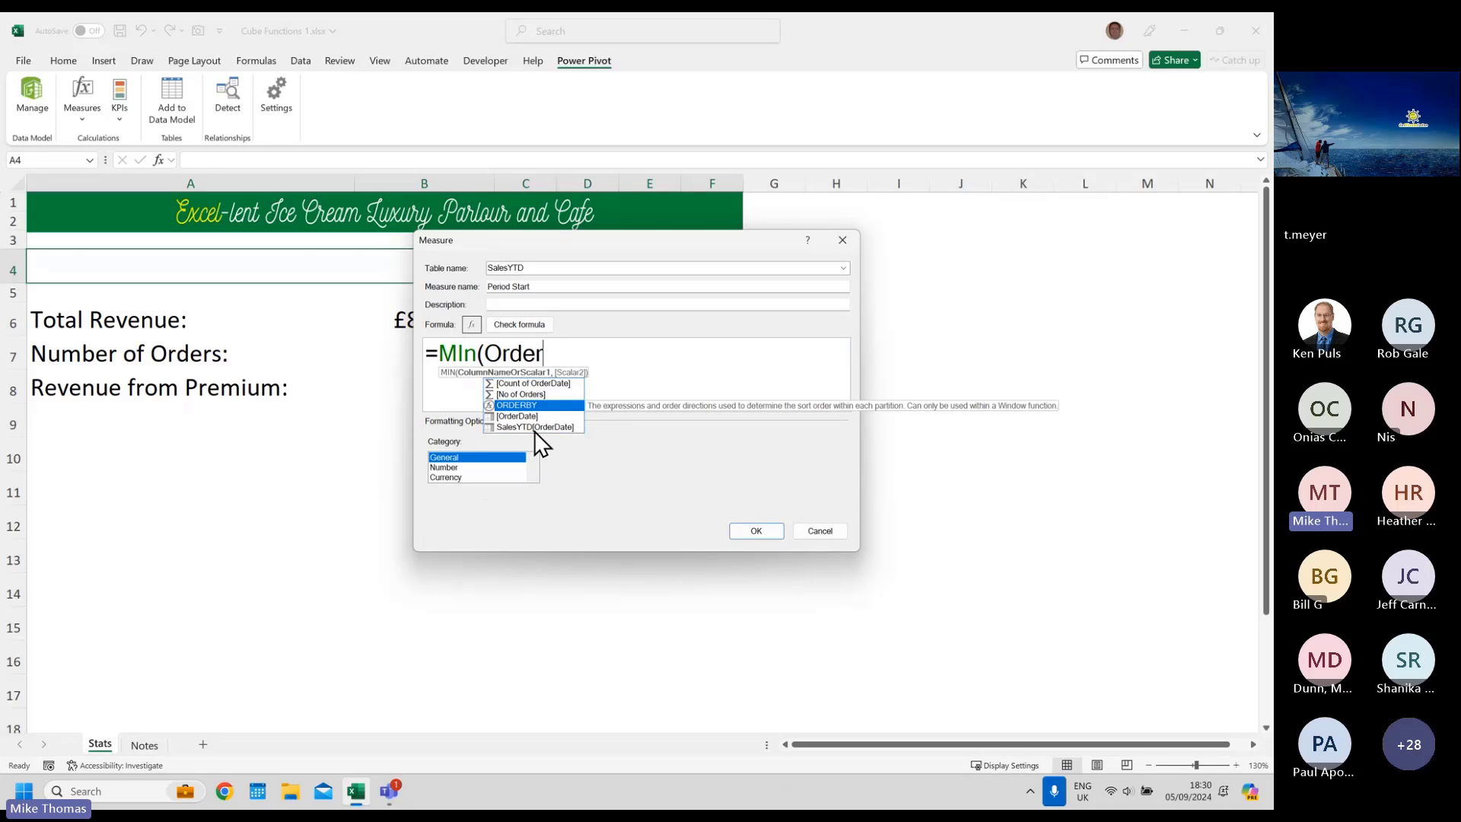
double_click(534, 435)
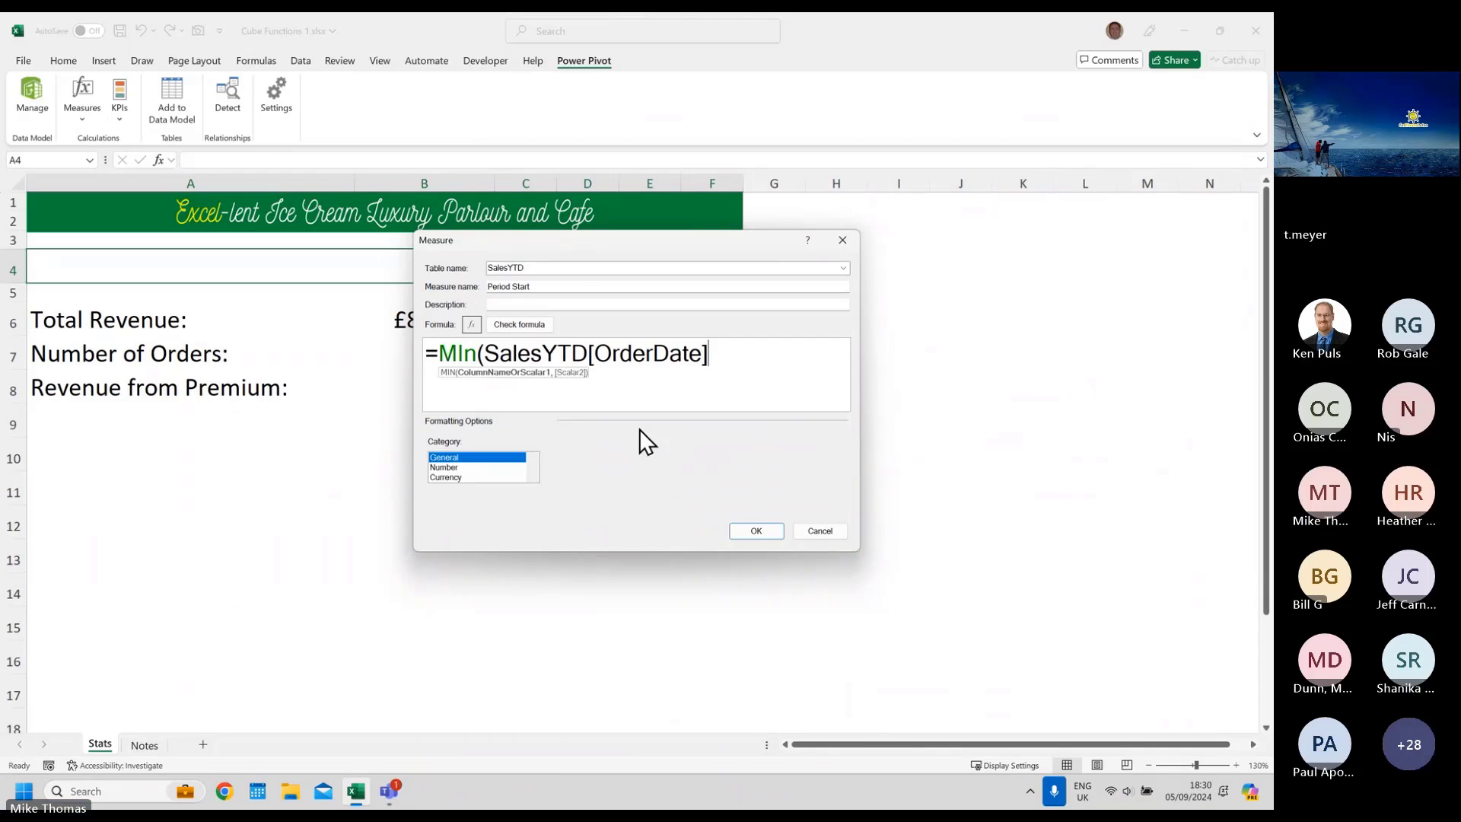
text())
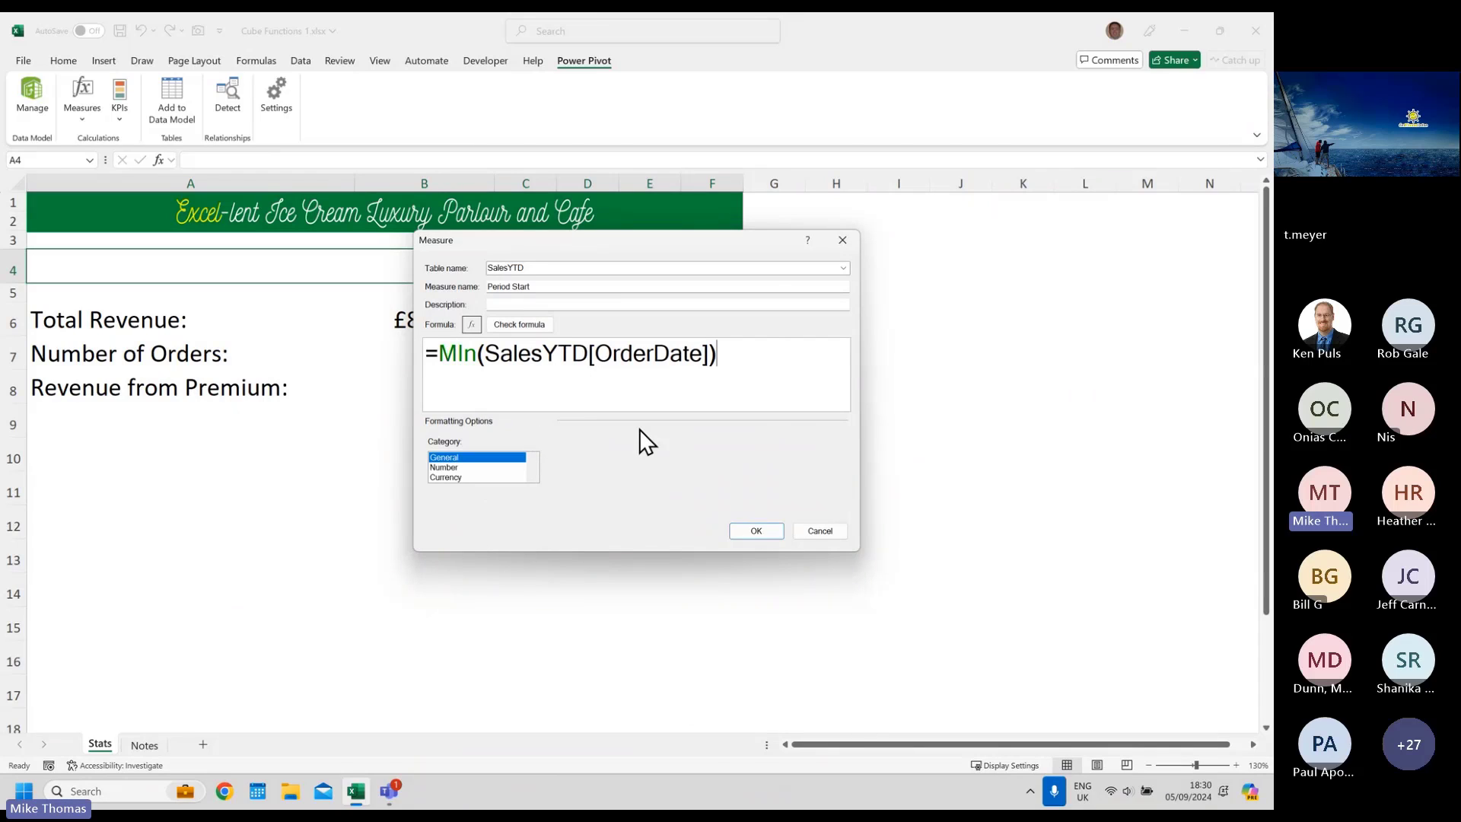
- Format the Period Start measure as a Date in the "14 March 2001" style
click(505, 477)
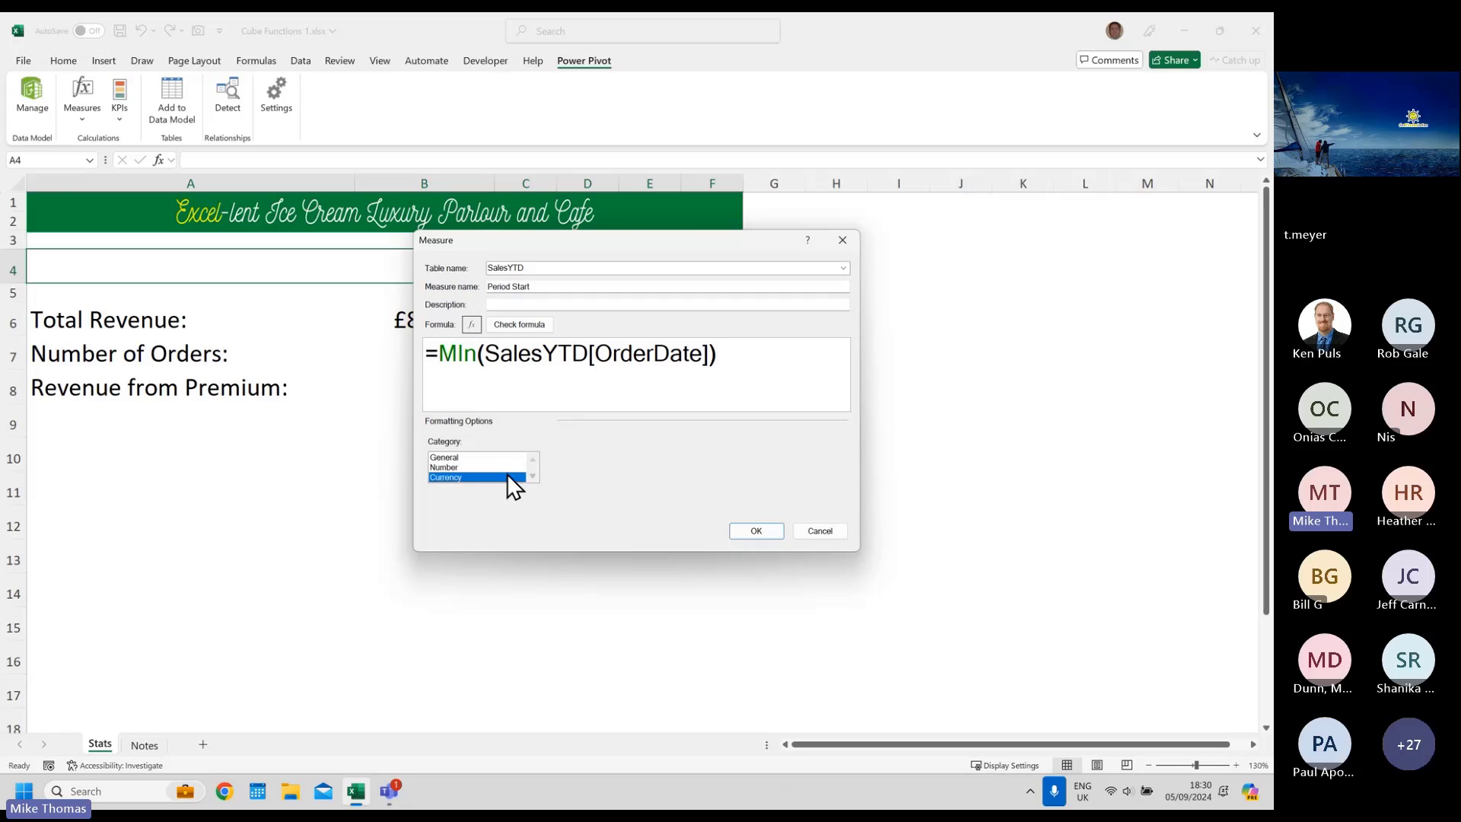
click(533, 477)
click(533, 478)
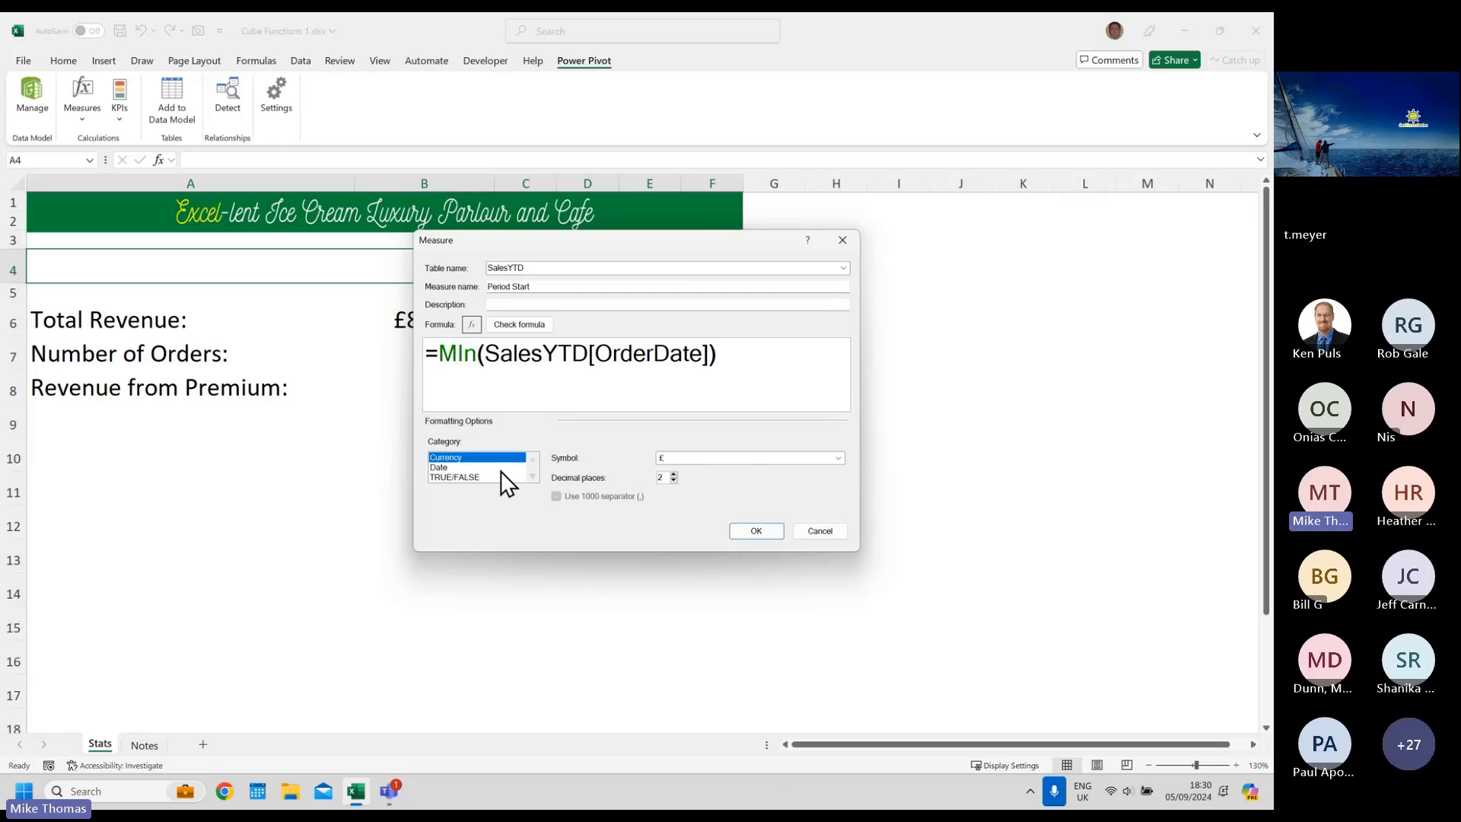
click(500, 469)
click(815, 459)
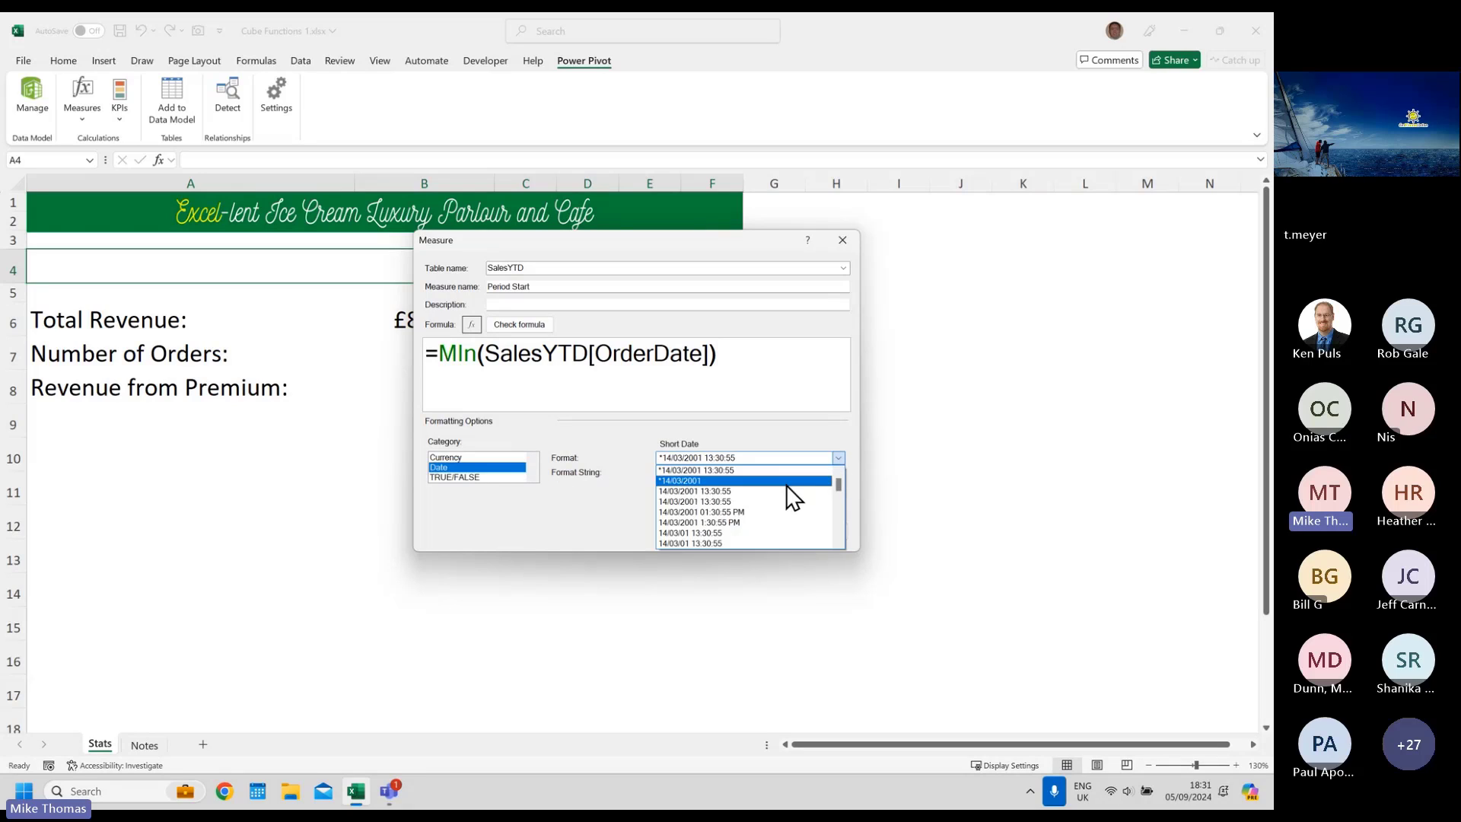
scroll(786, 486, down, 5)
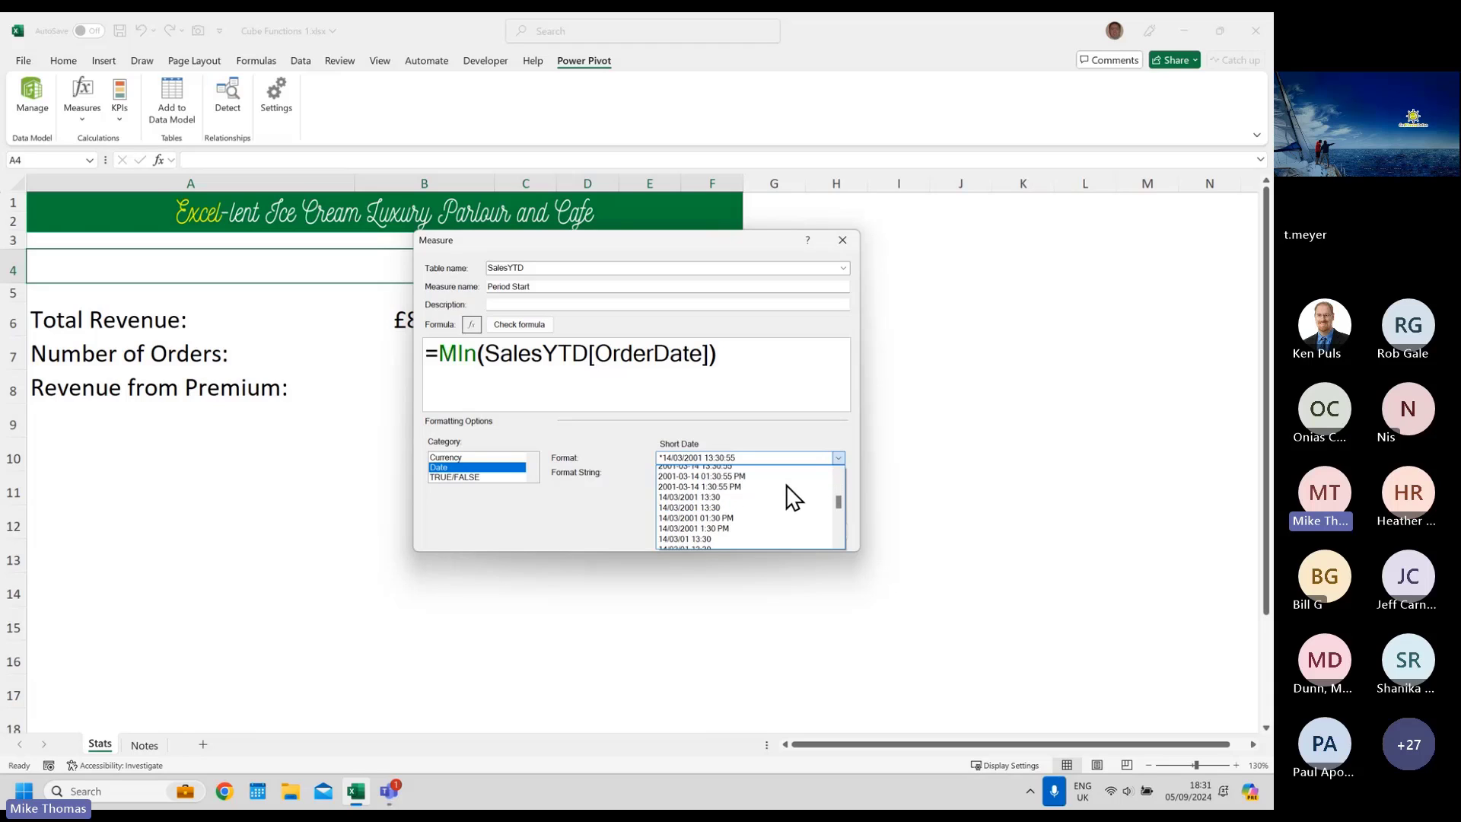
scroll(786, 486, down, 6)
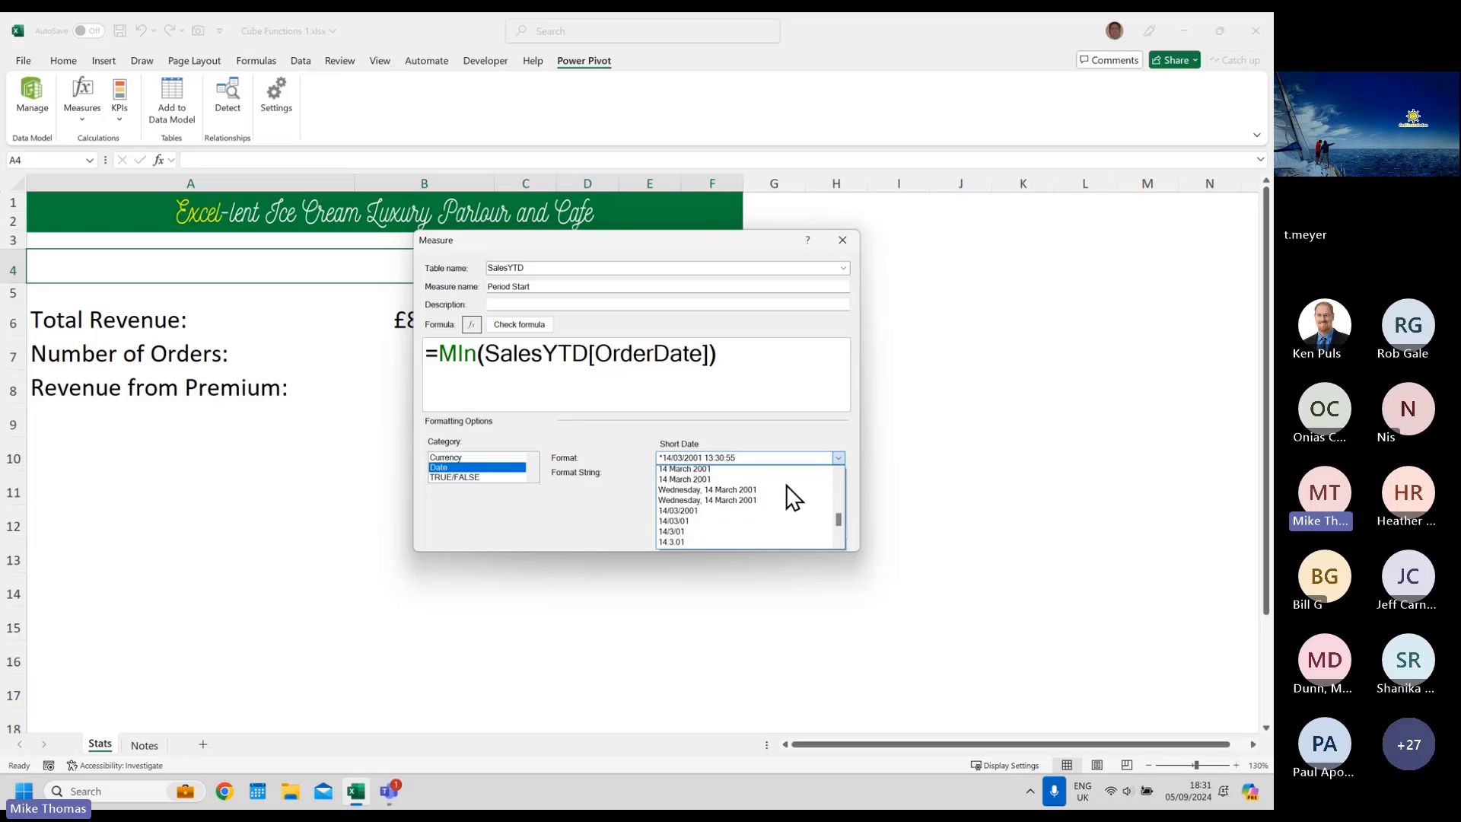
click(697, 502)
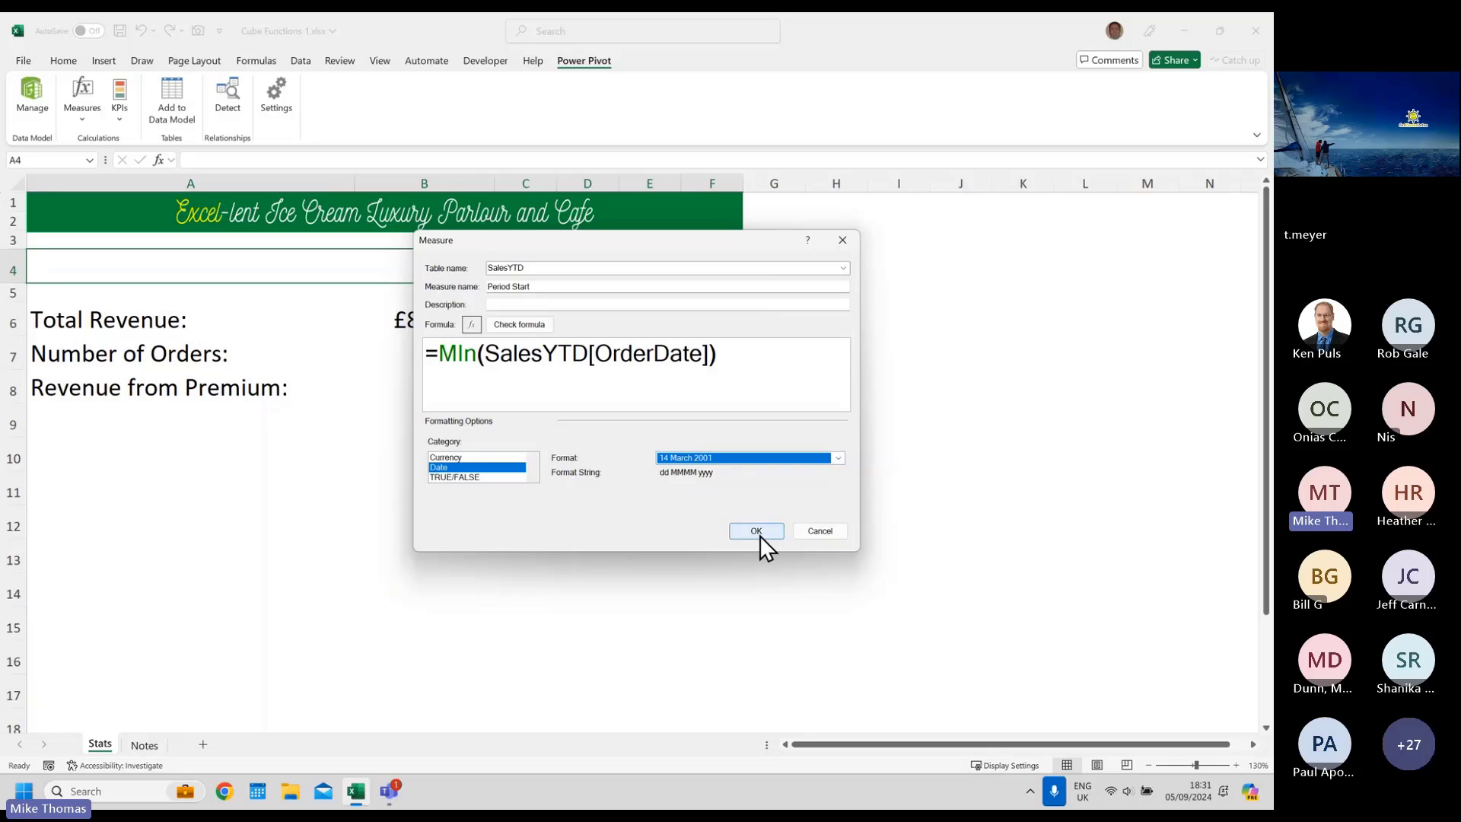
- Correct the function name's capitalisation so the formula reads =Min(SalesYTD[OrderDate]), and save the Period Start measure
click(464, 354)
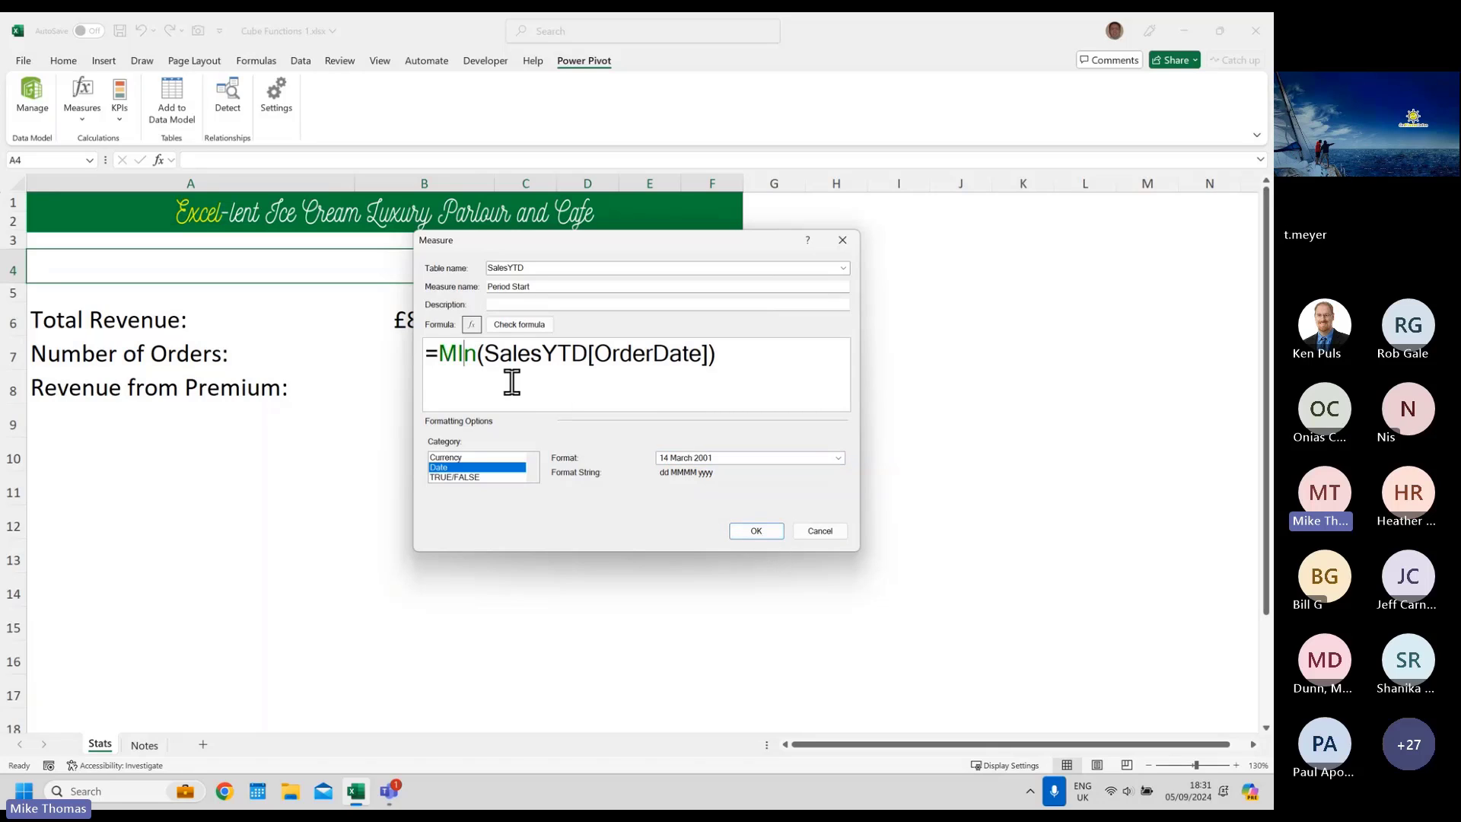
key(BackSpace)
text(i)
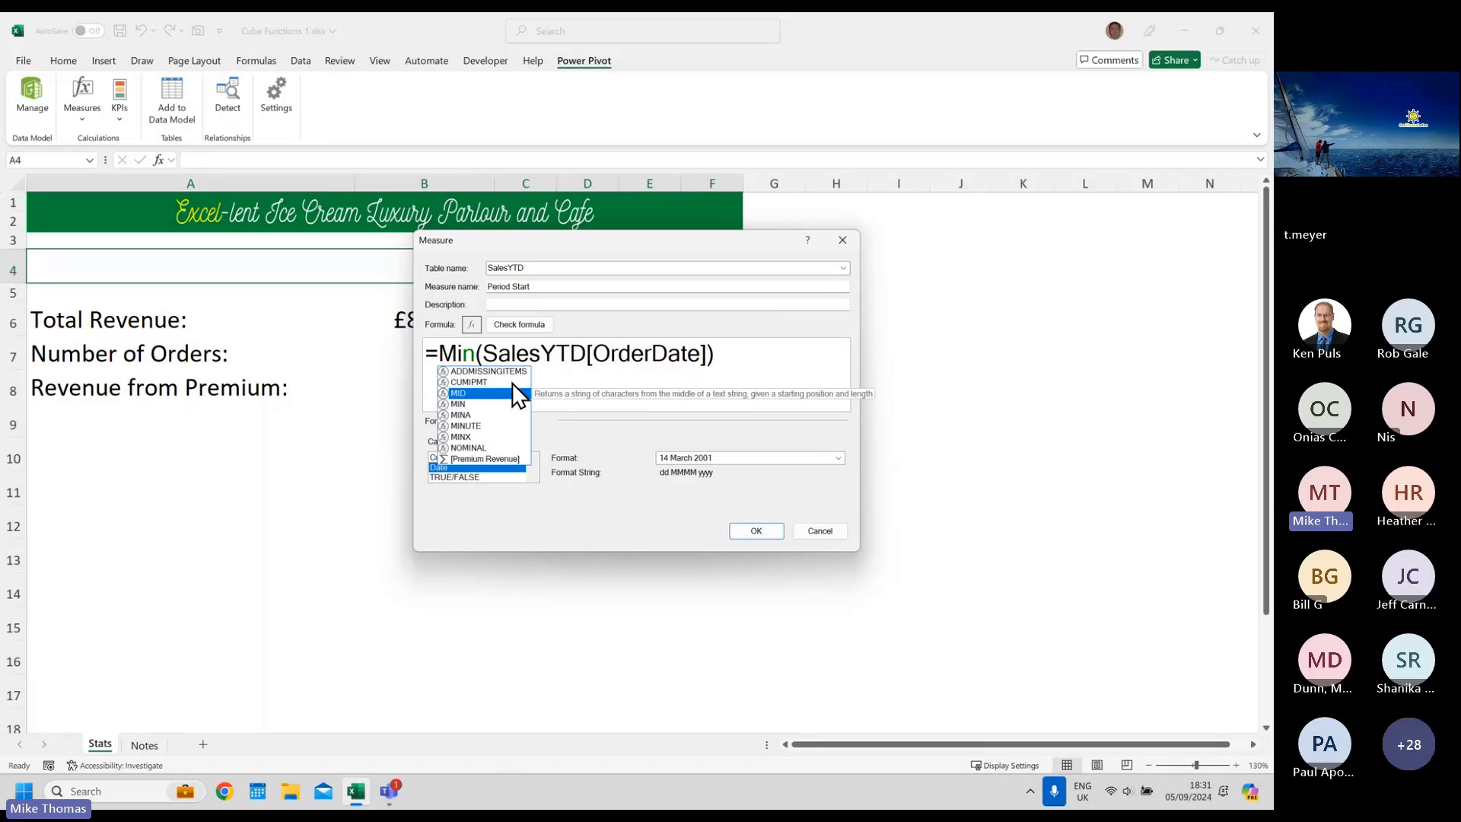
click(480, 404)
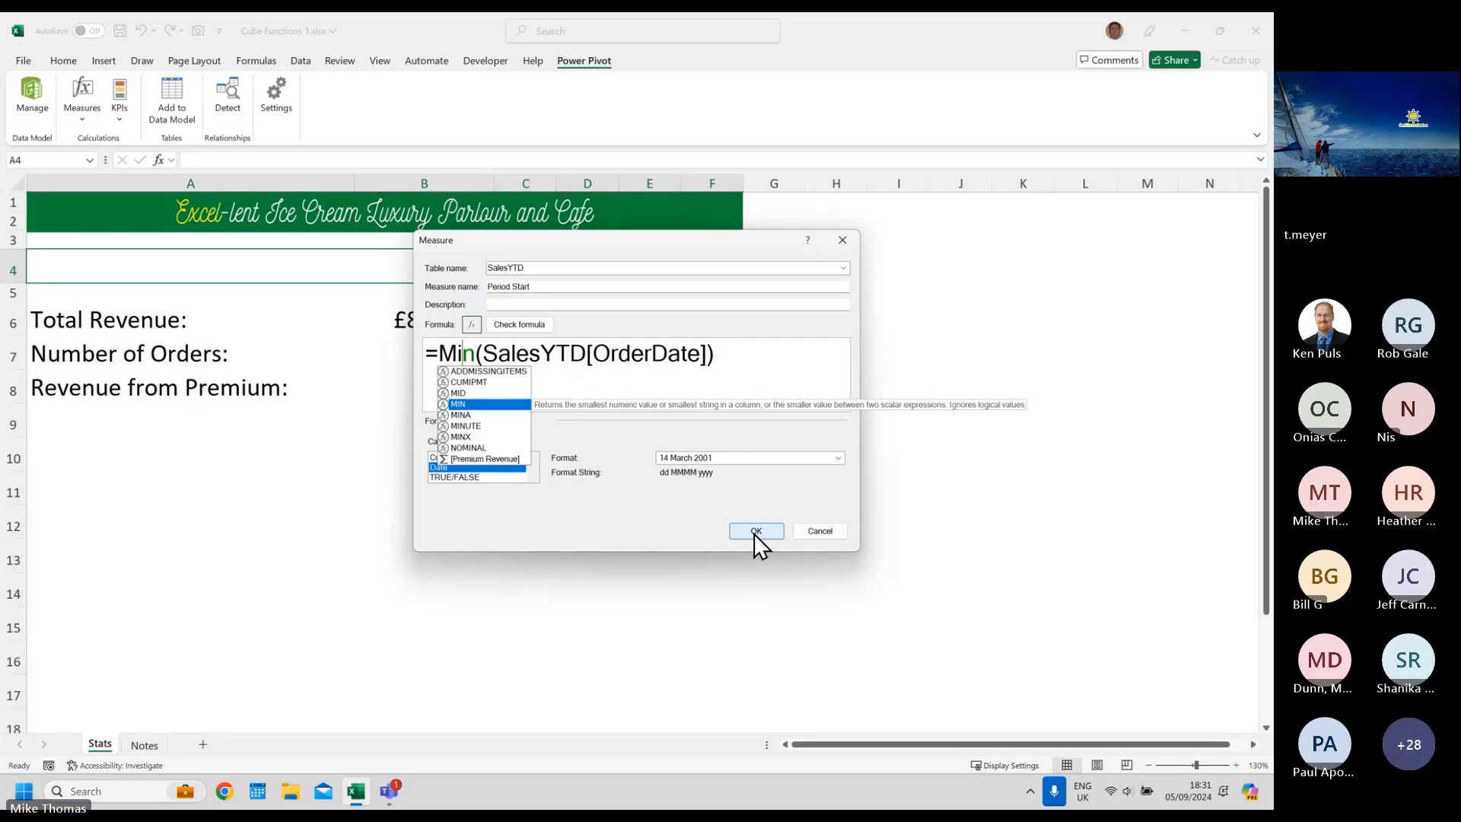
drag(717, 354, 401, 341)
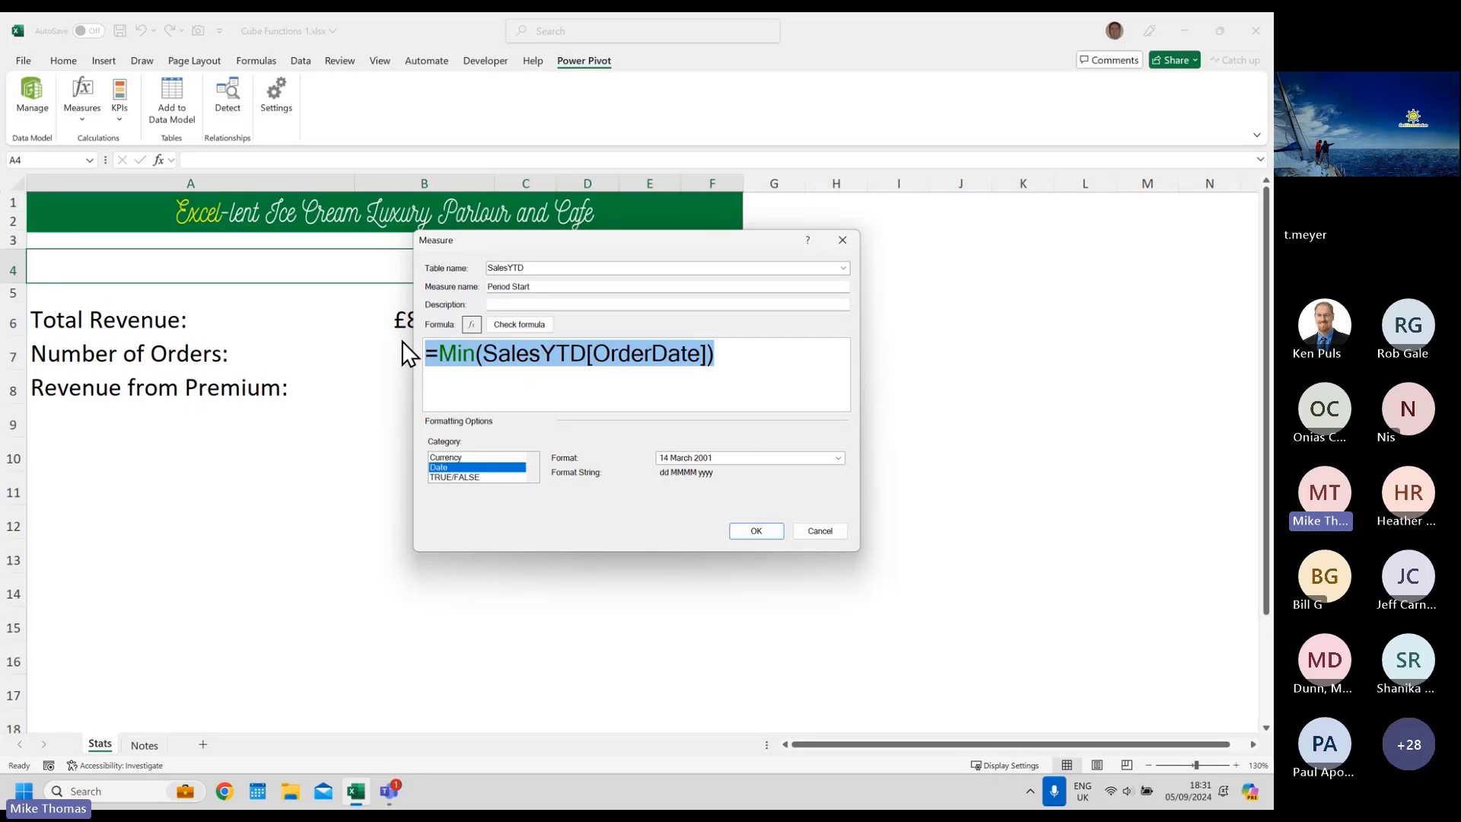
click(757, 531)
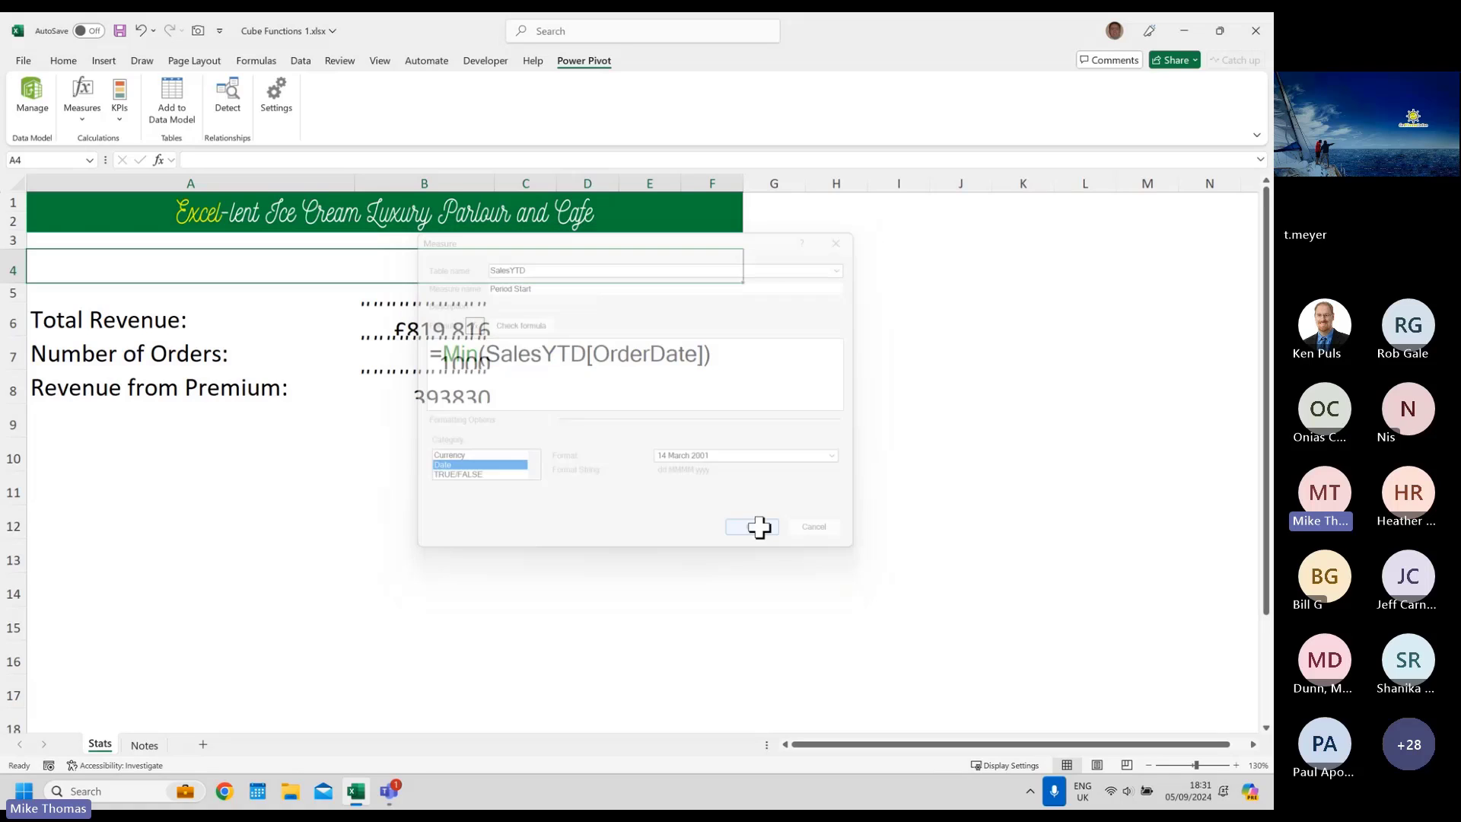
- Start another new measure in the SalesYTD table and name it "Period End"
click(85, 117)
click(113, 141)
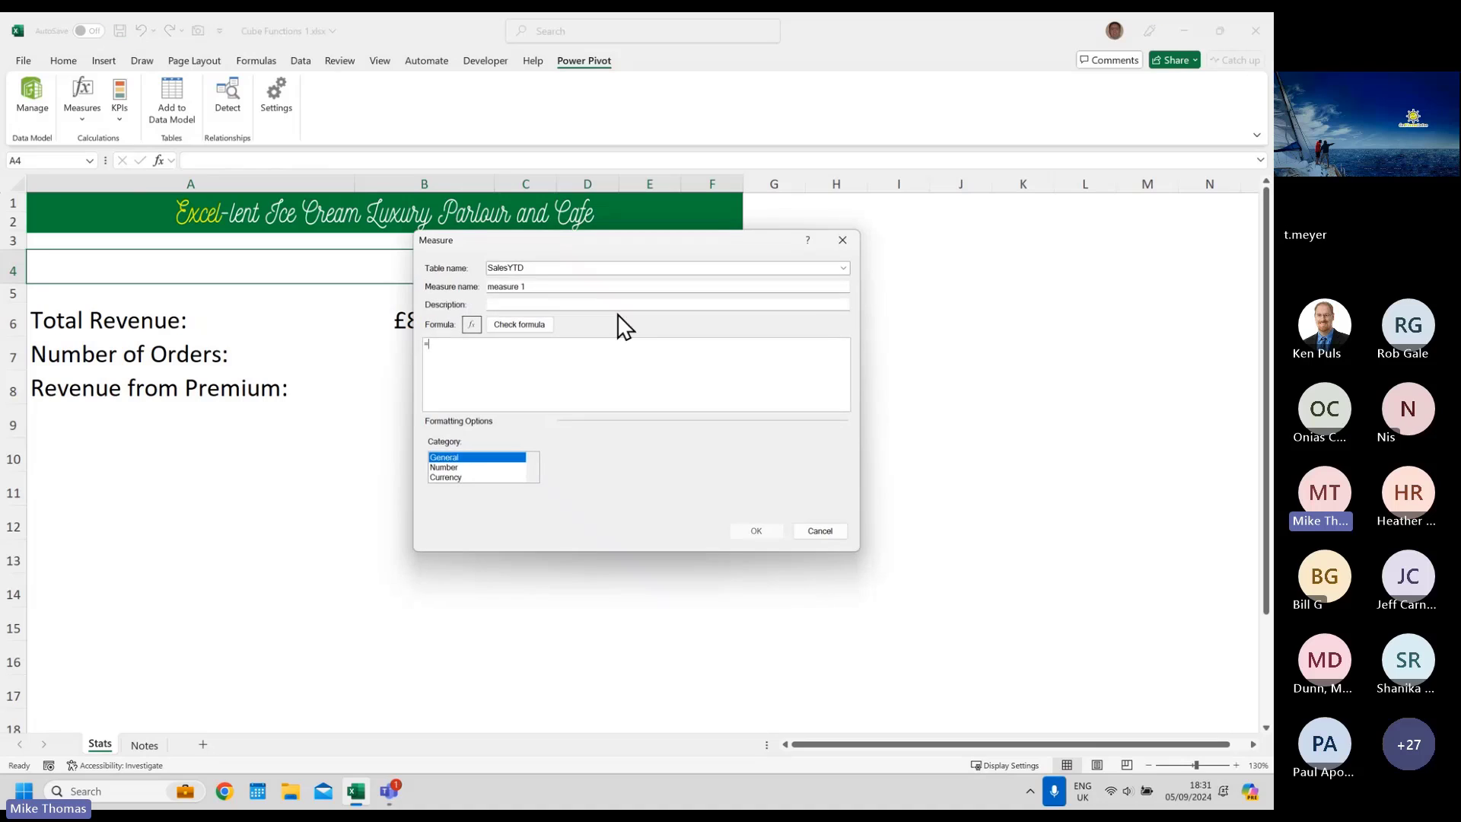
drag(541, 287, 373, 289)
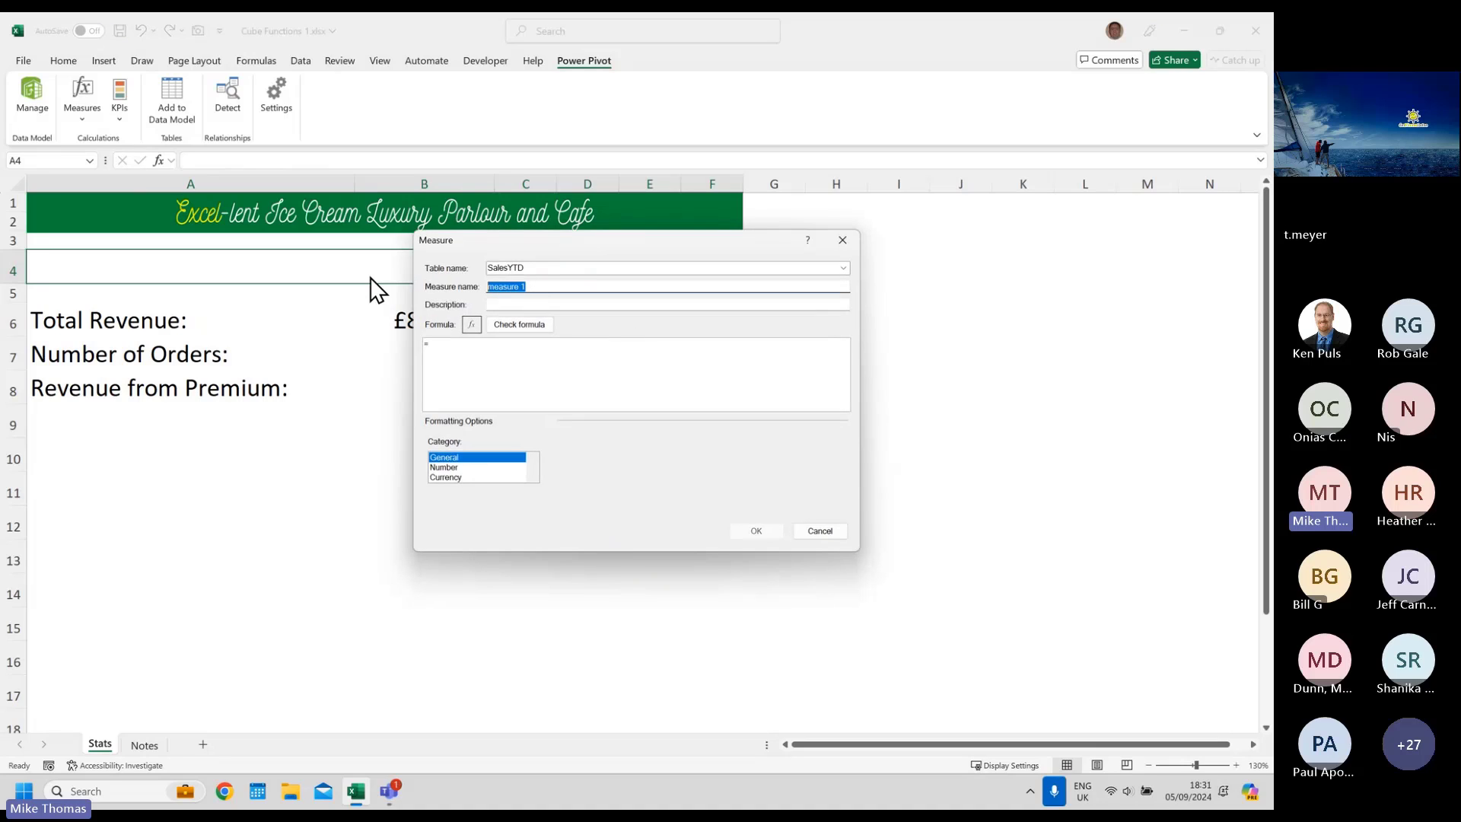
text(Period End)
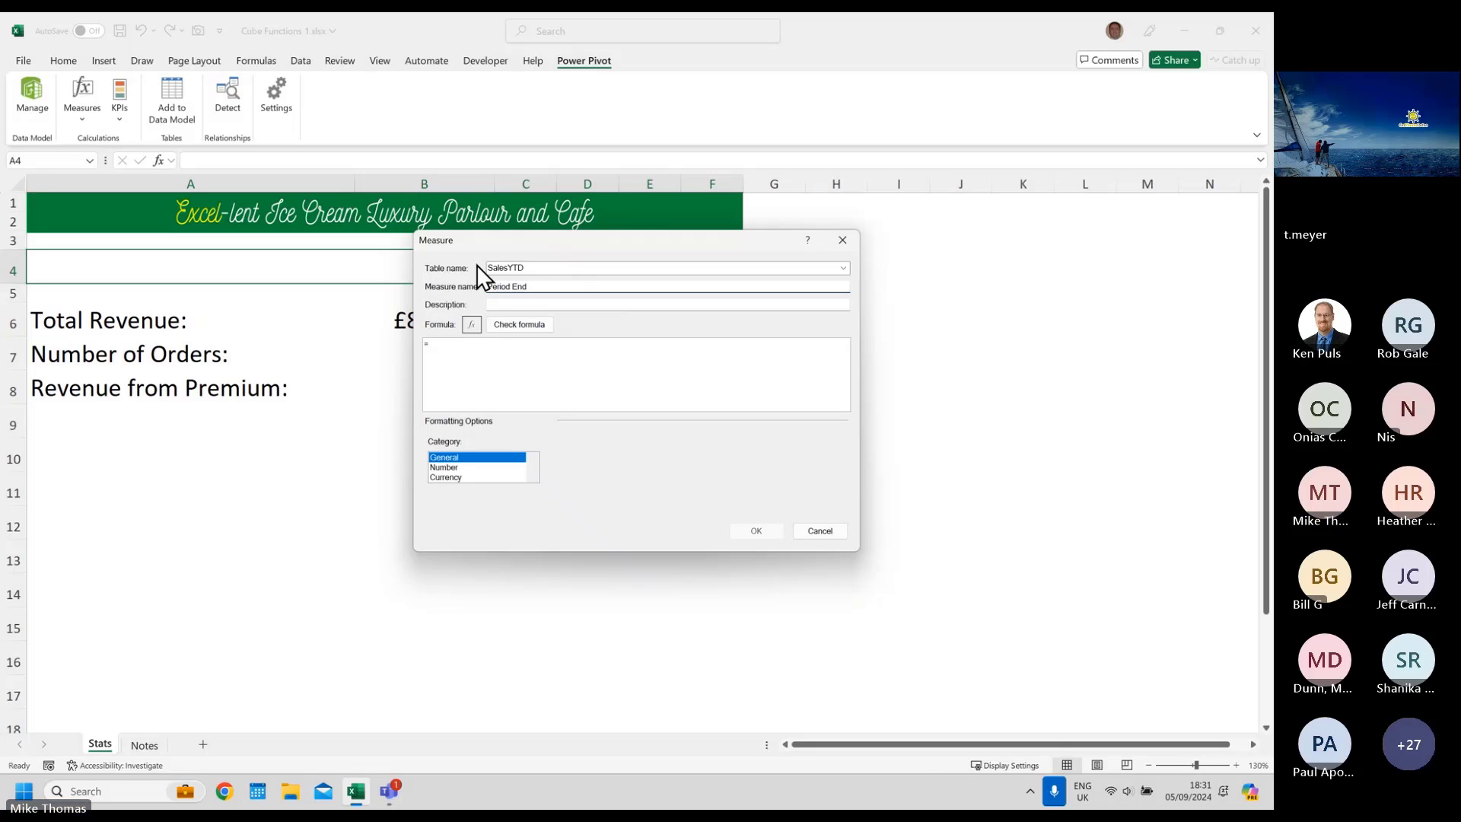
- Enter the formula =MAX(SalesYTD[OrderDate]) for the Period End measure
click(496, 349)
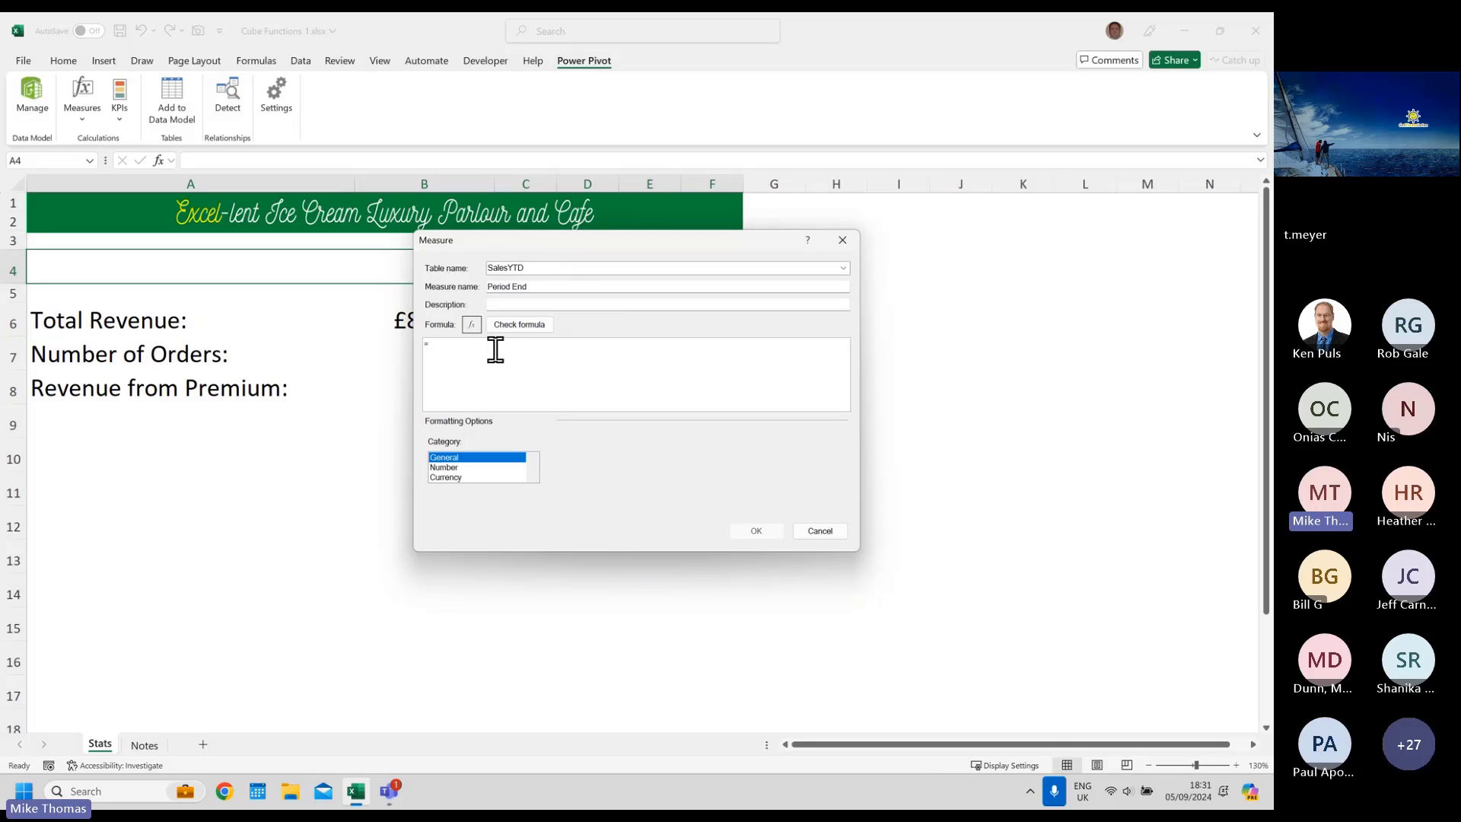
text(=MAX(SalesYTD[OrderDate]))
double_click(437, 344)
key(BackSpace)
text(Max)
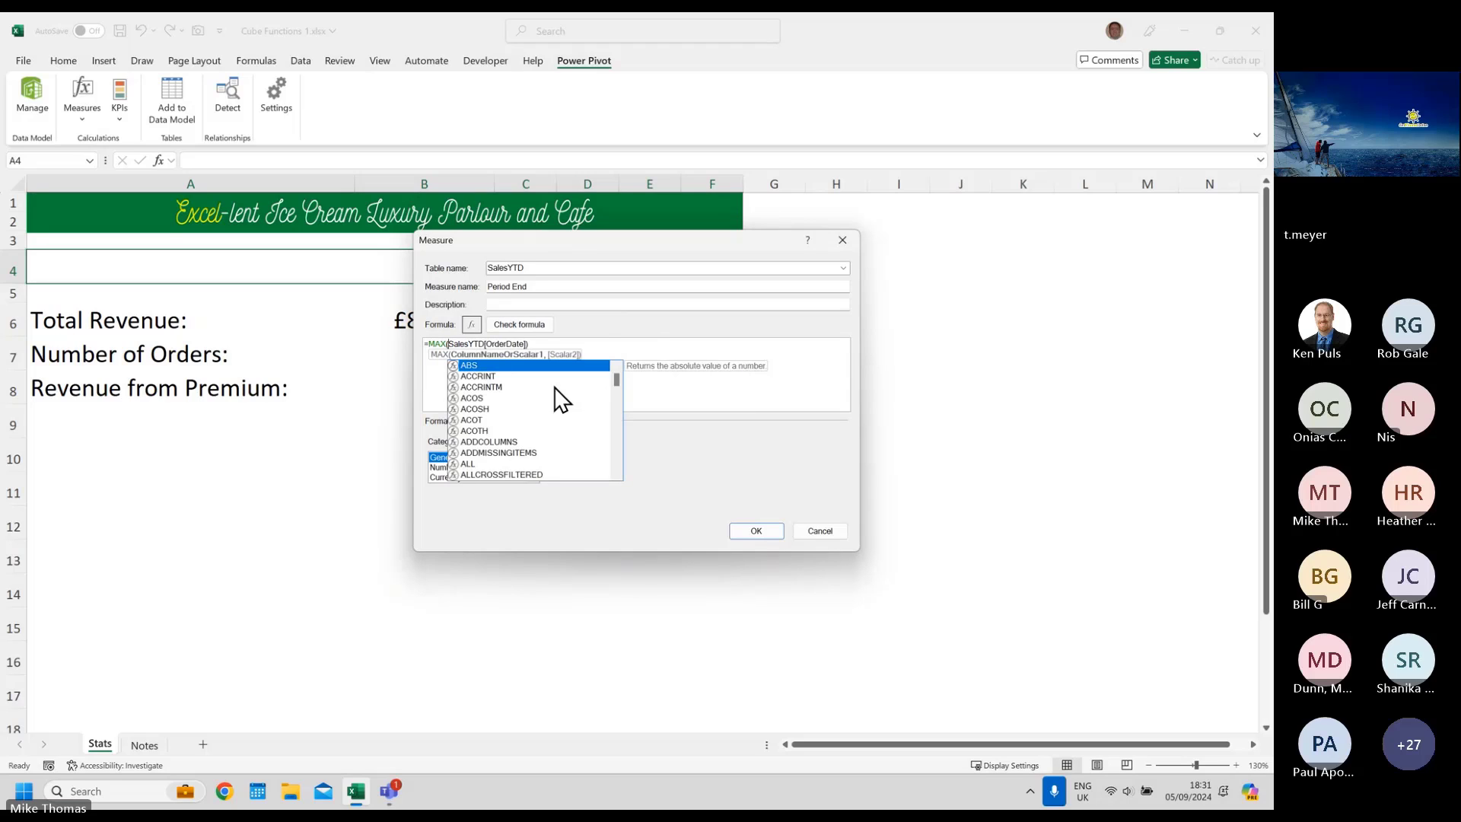
click(732, 396)
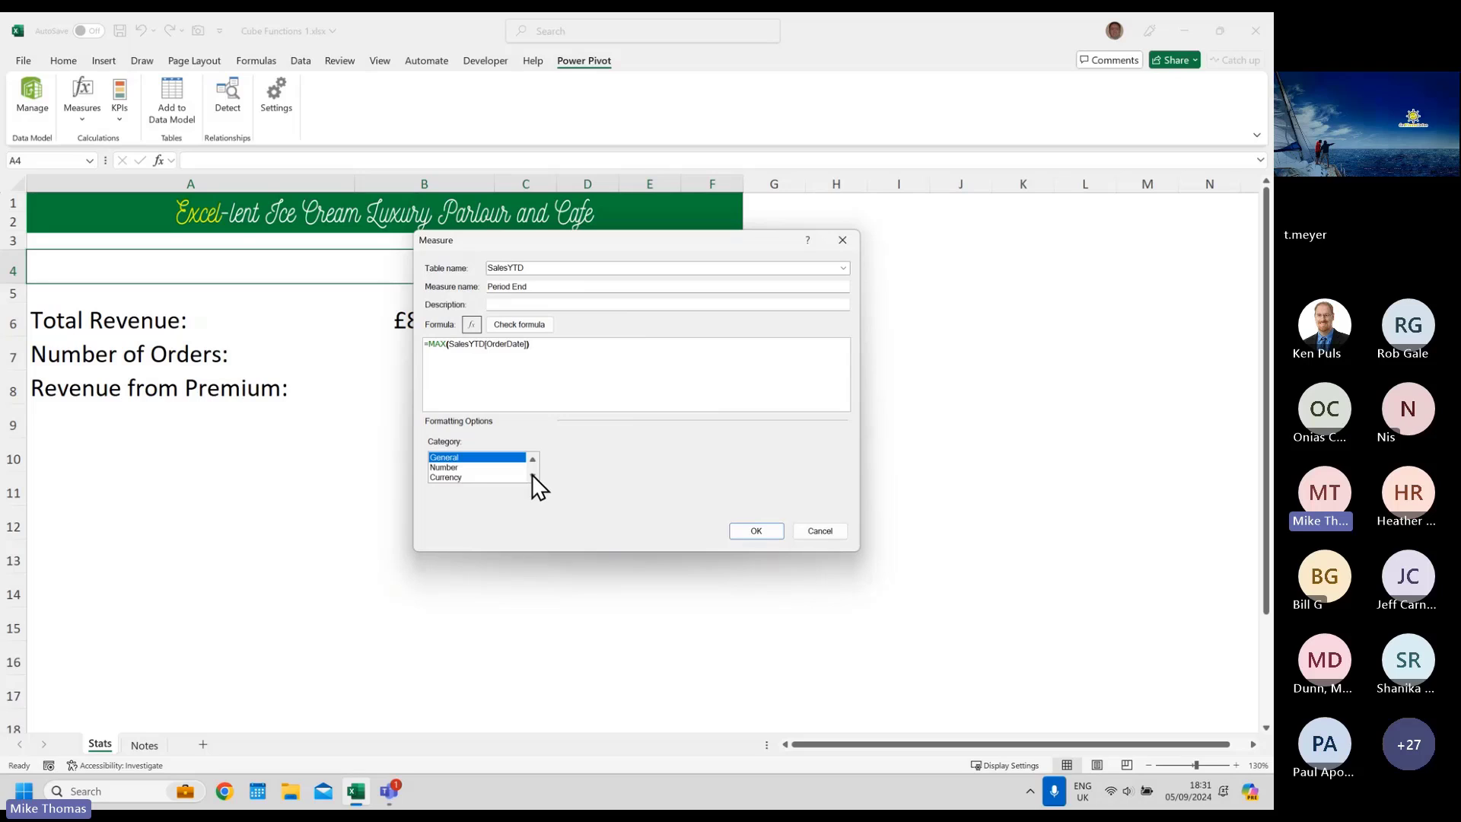
- Format the Period End measure as a Date in the "14 March 2001" style and save it
click(532, 475)
click(532, 475)
click(468, 466)
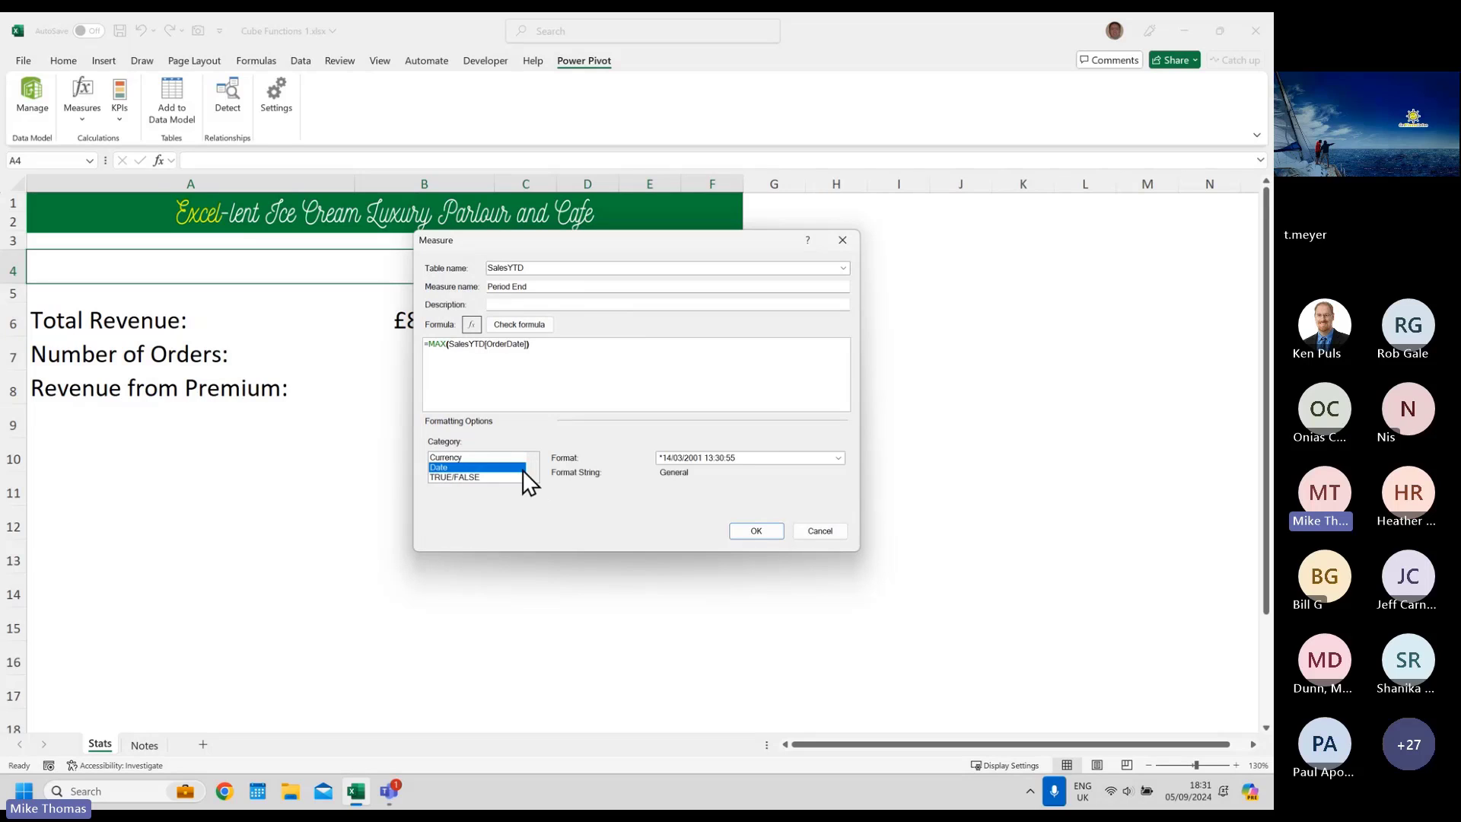
click(775, 458)
drag(839, 478, 838, 516)
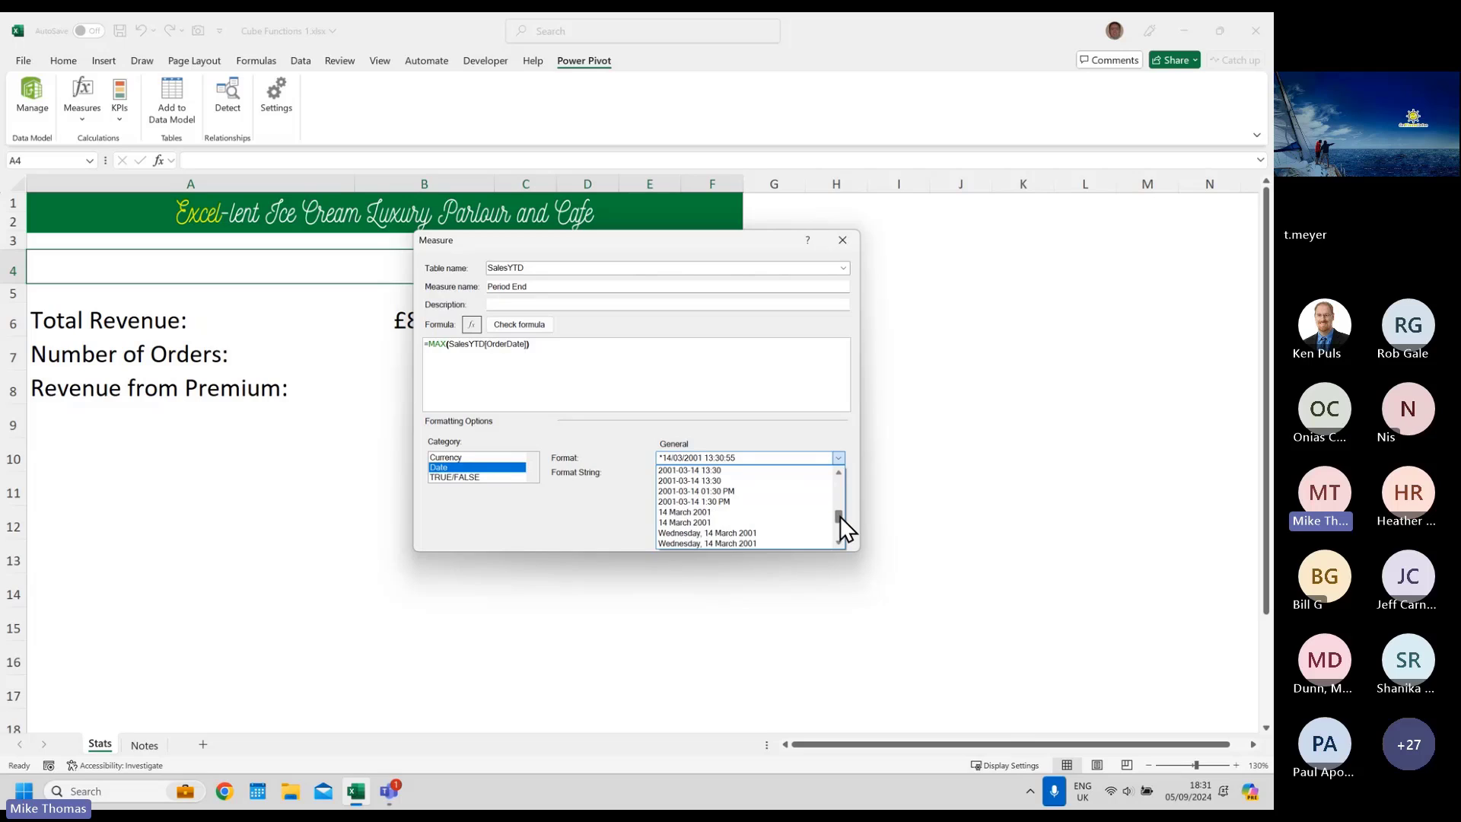
click(714, 512)
click(770, 533)
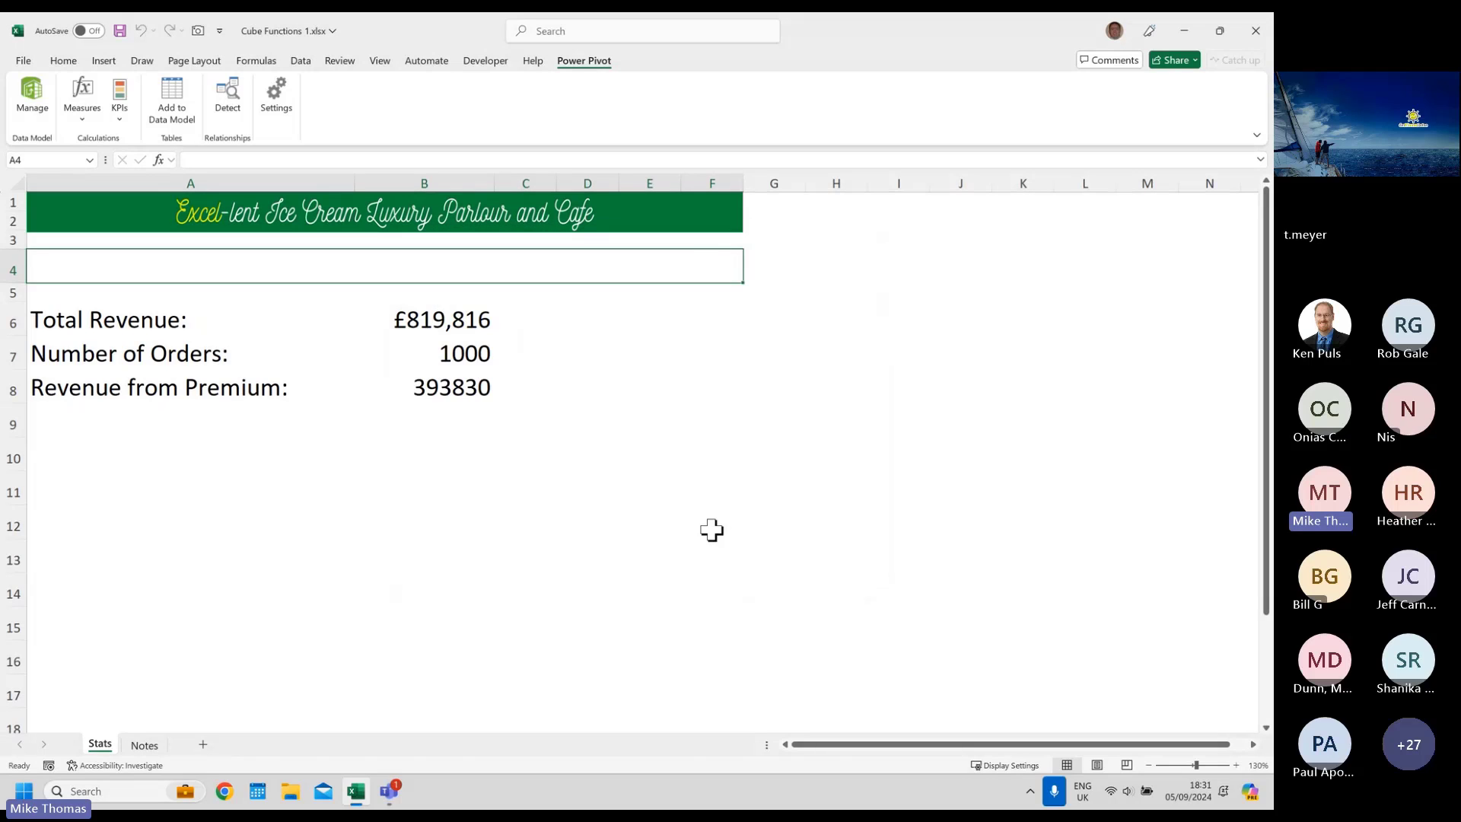
- Review the measures in the data model, and copy the Period Start to Period End formula from the Notes sheet's text box
click(32, 94)
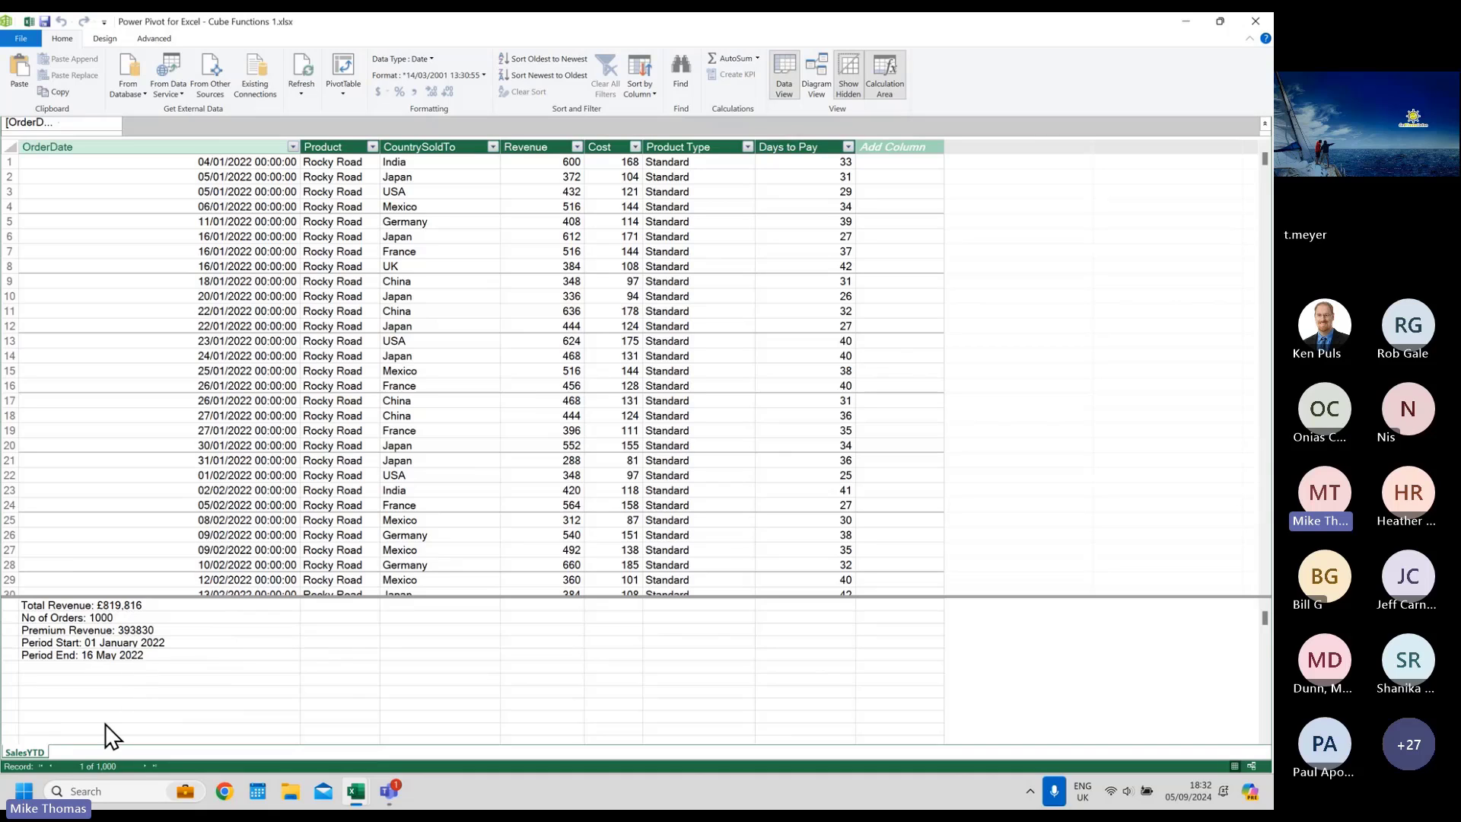
click(1253, 20)
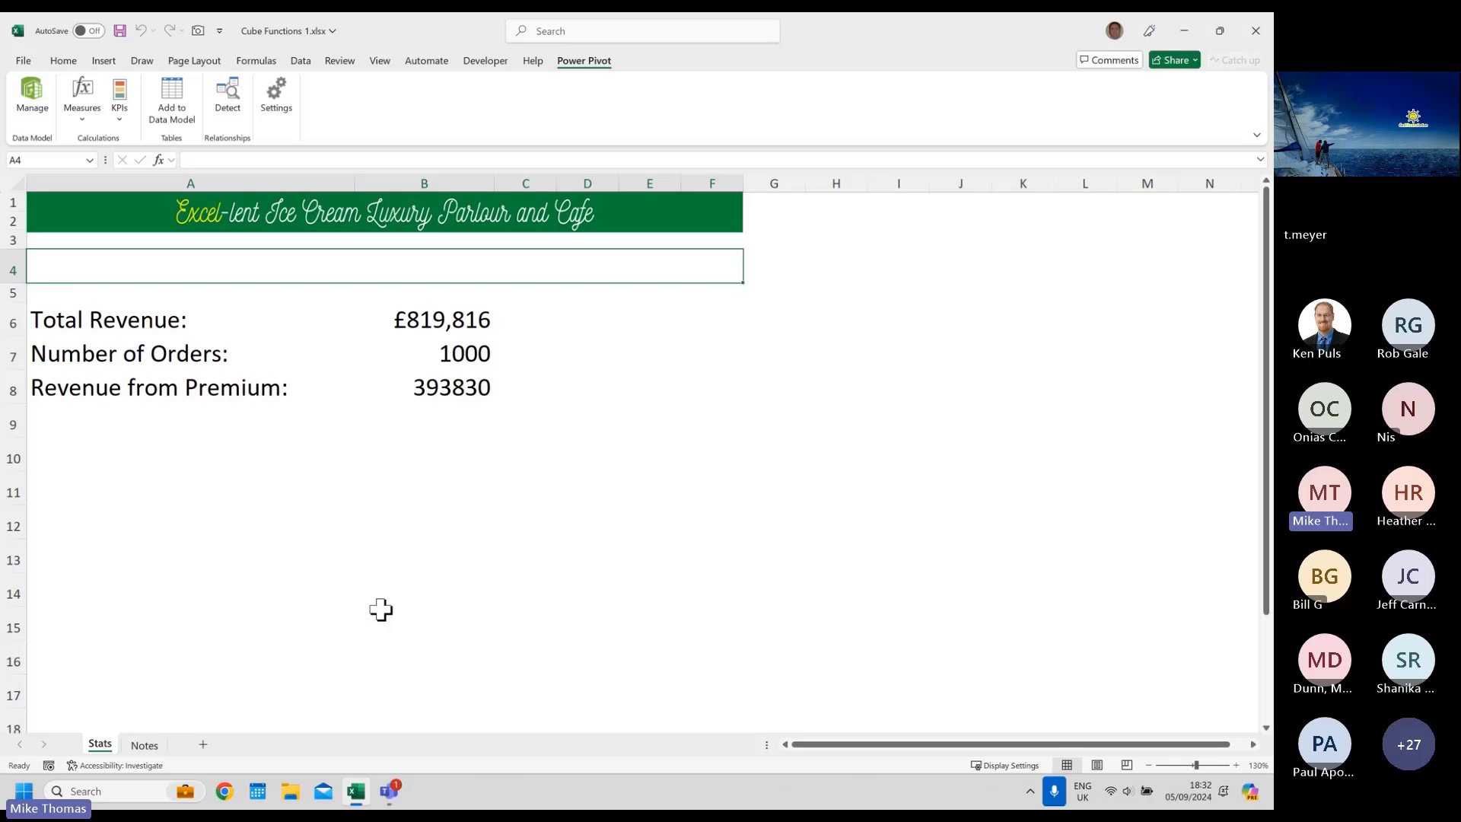
click(152, 745)
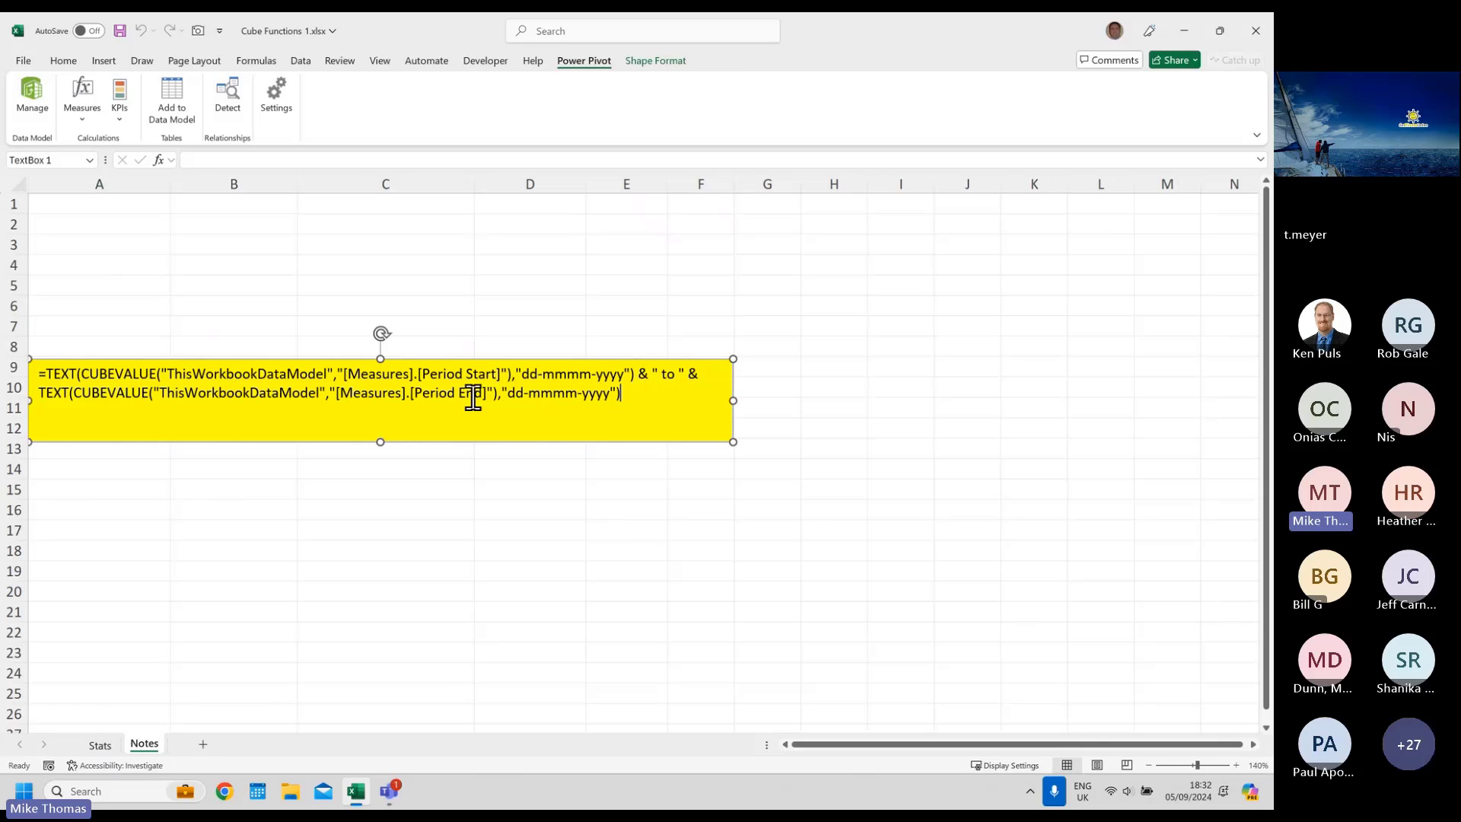
drag(635, 393, 34, 373)
key(ctrl+c)
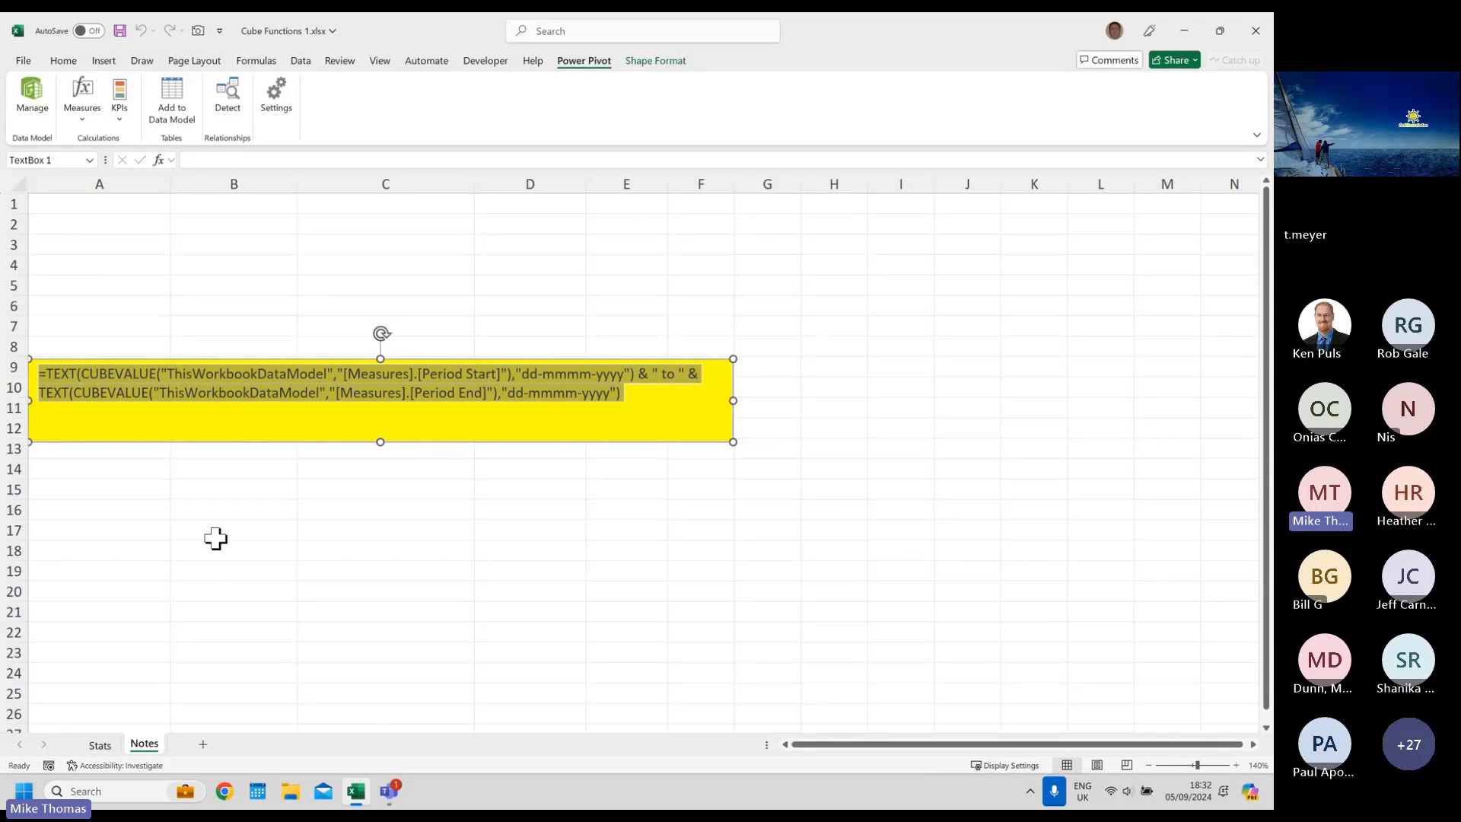
- Paste the copied TEXT/CUBEVALUE period formula into cell A4 of the Stats sheet without active content and enter it
click(97, 746)
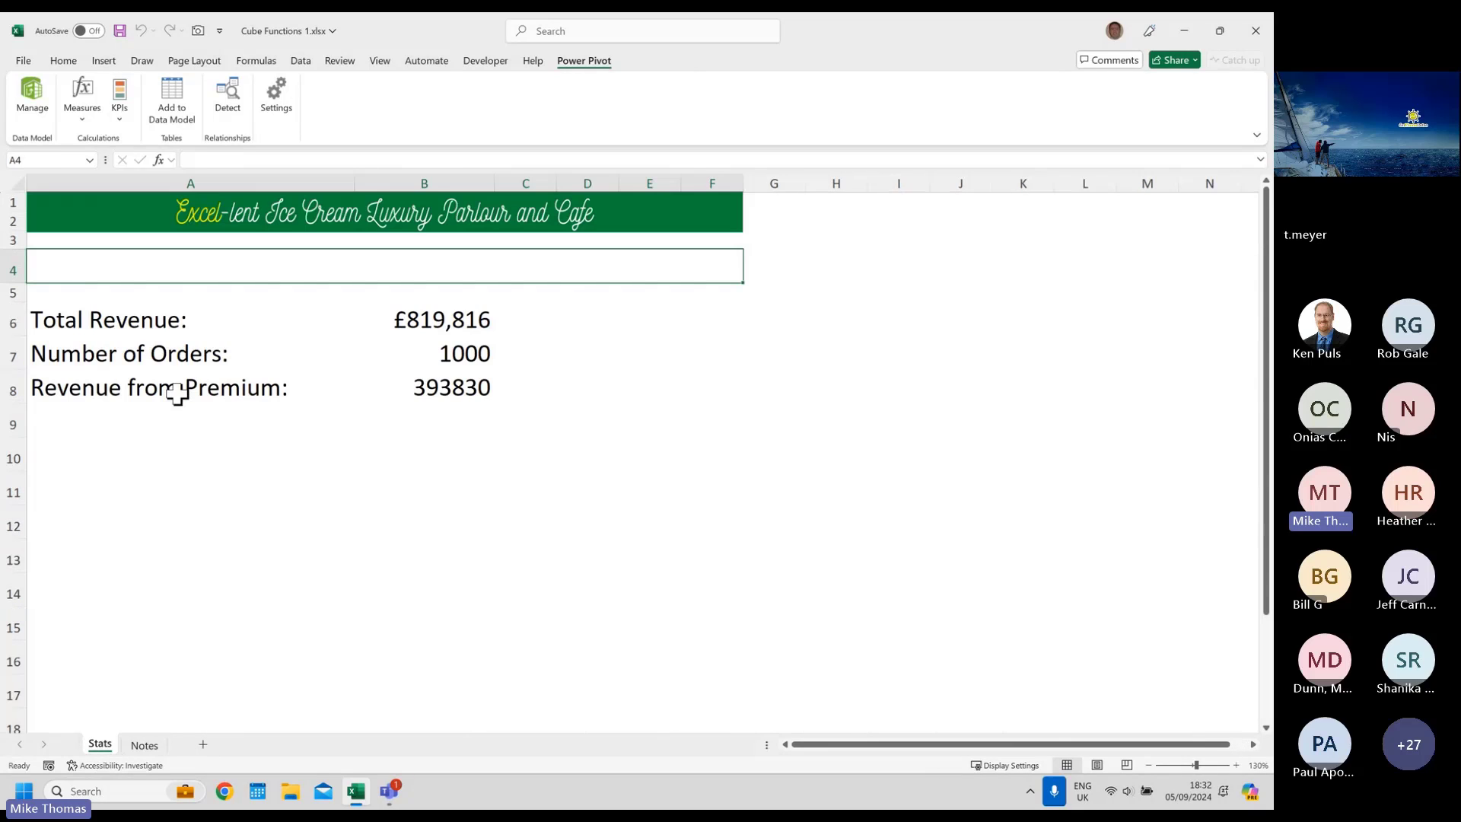
double_click(108, 264)
key(ctrl+v)
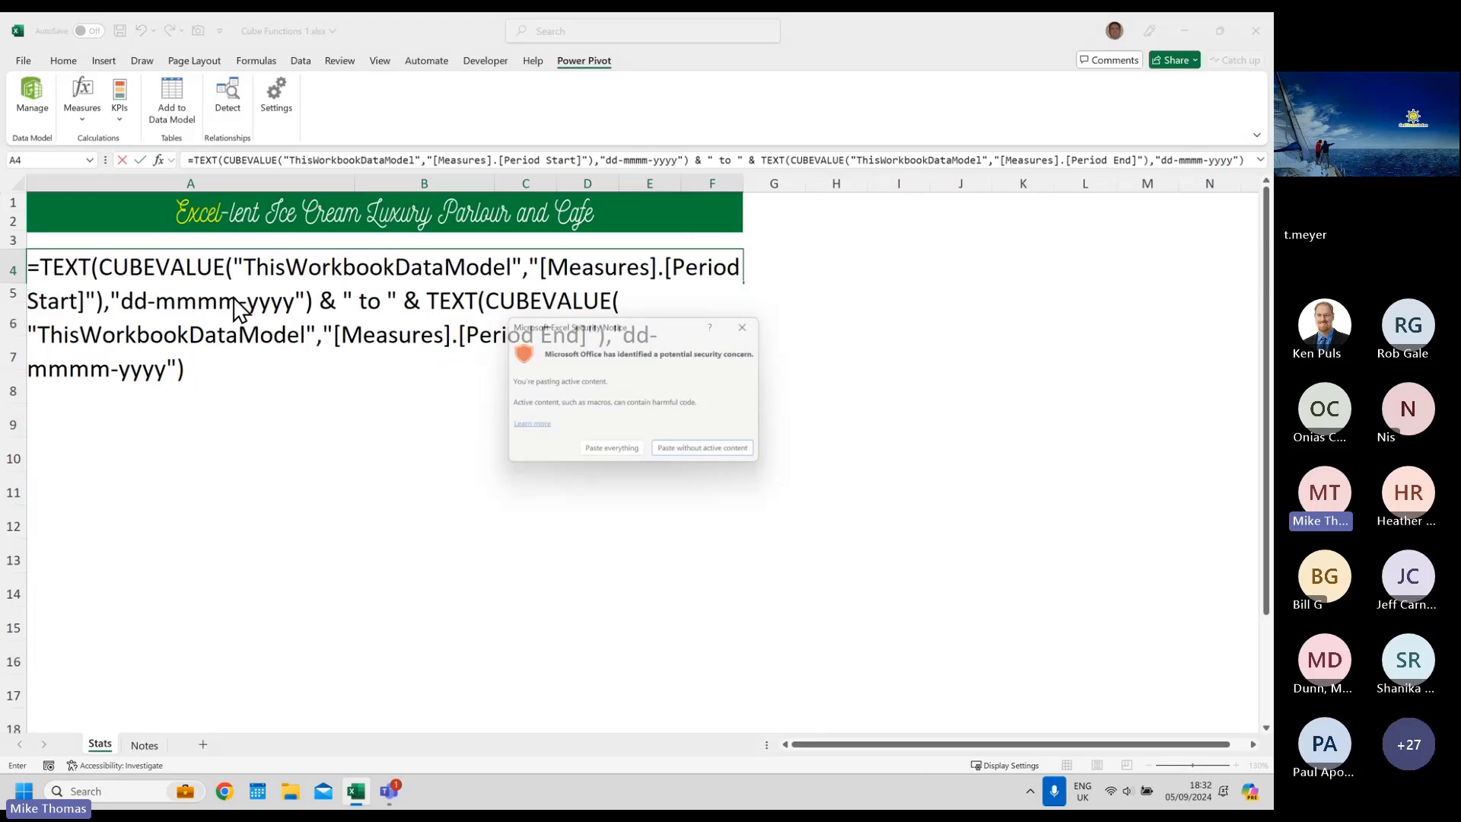
click(716, 459)
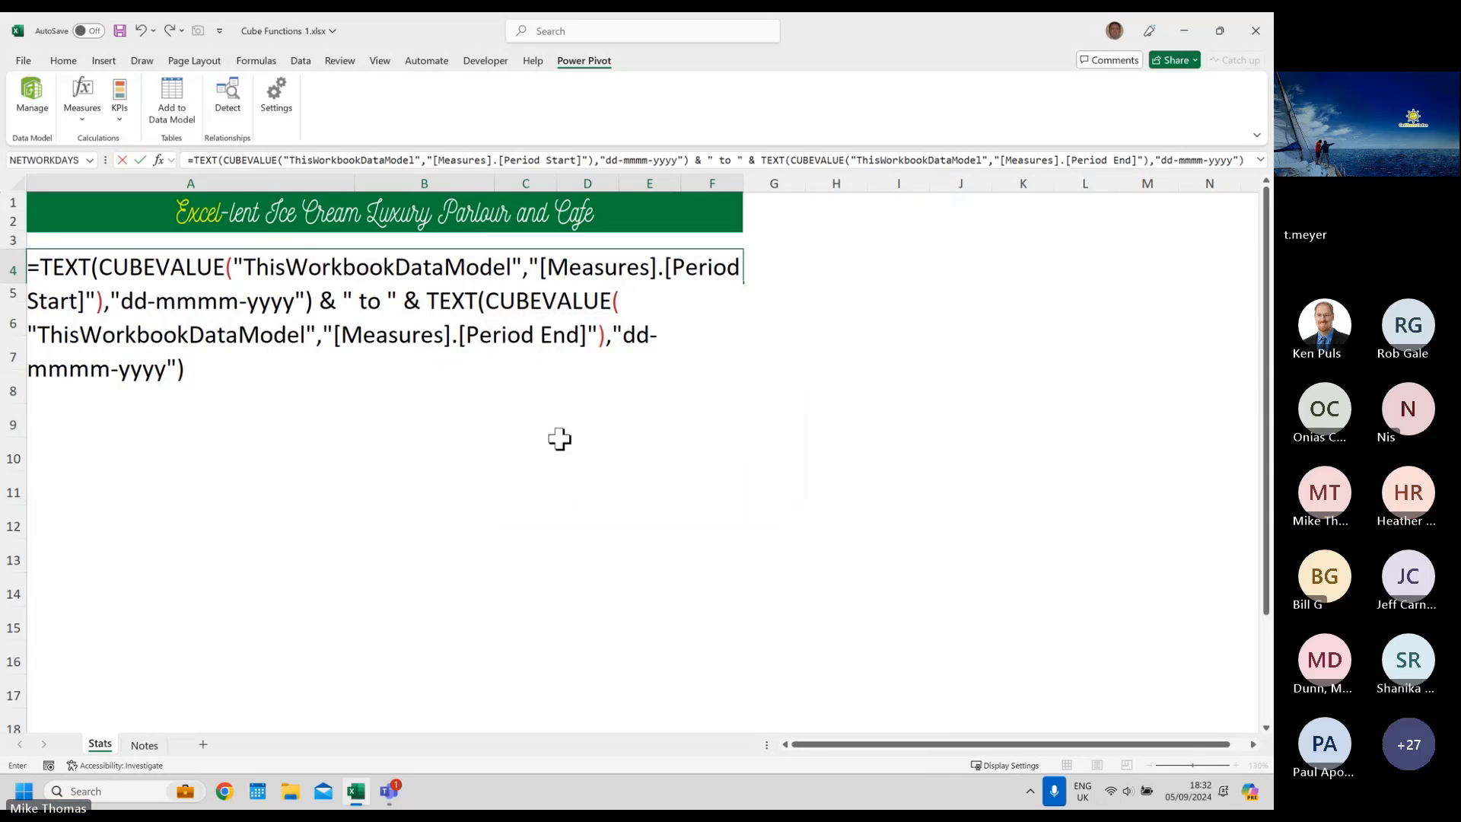
key(ctrl+Return)
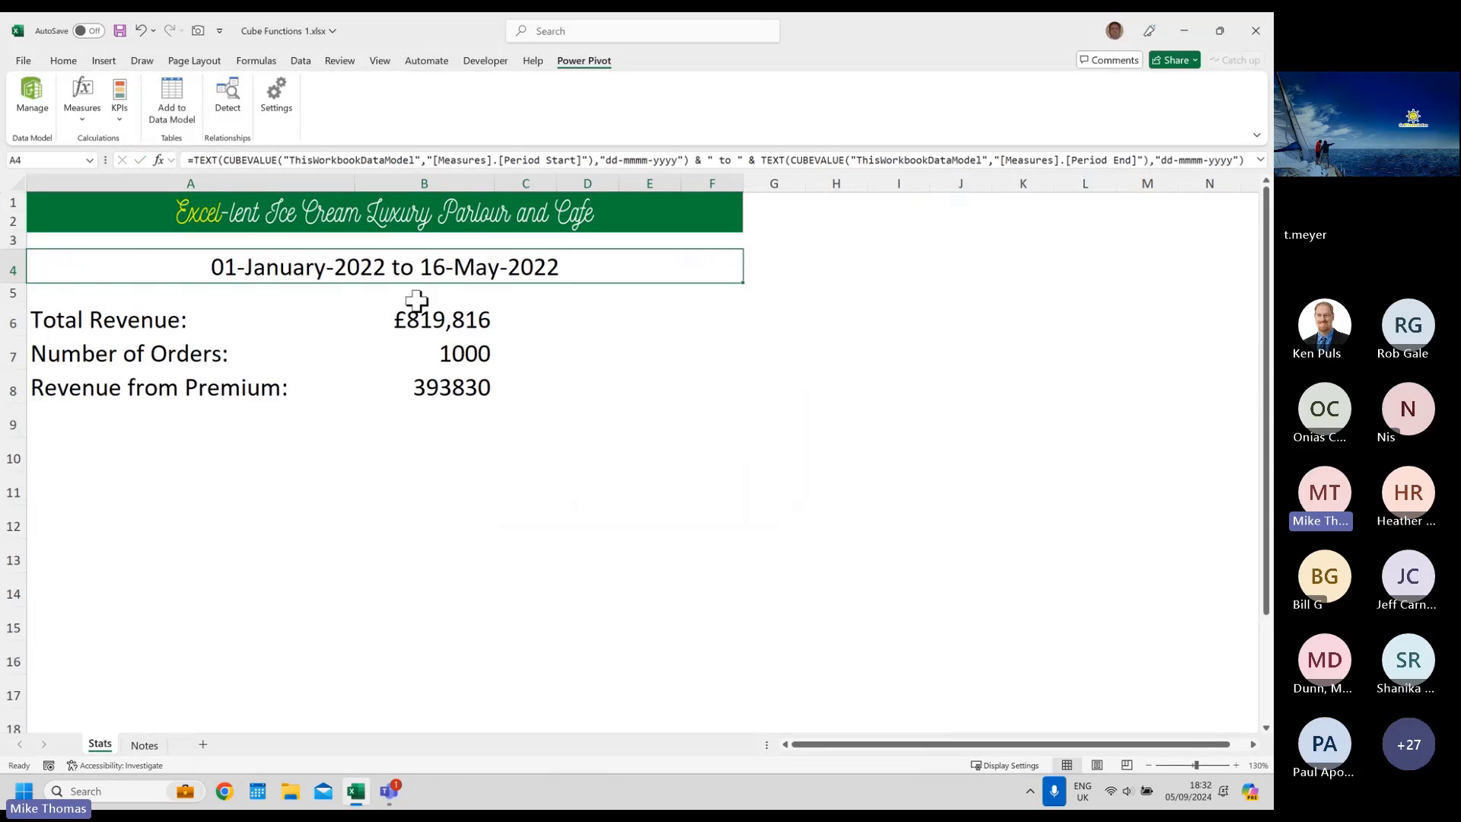
- Examine the Period Start and Period End TEXT(CUBEVALUE) parts of the formula in cell A4
double_click(378, 268)
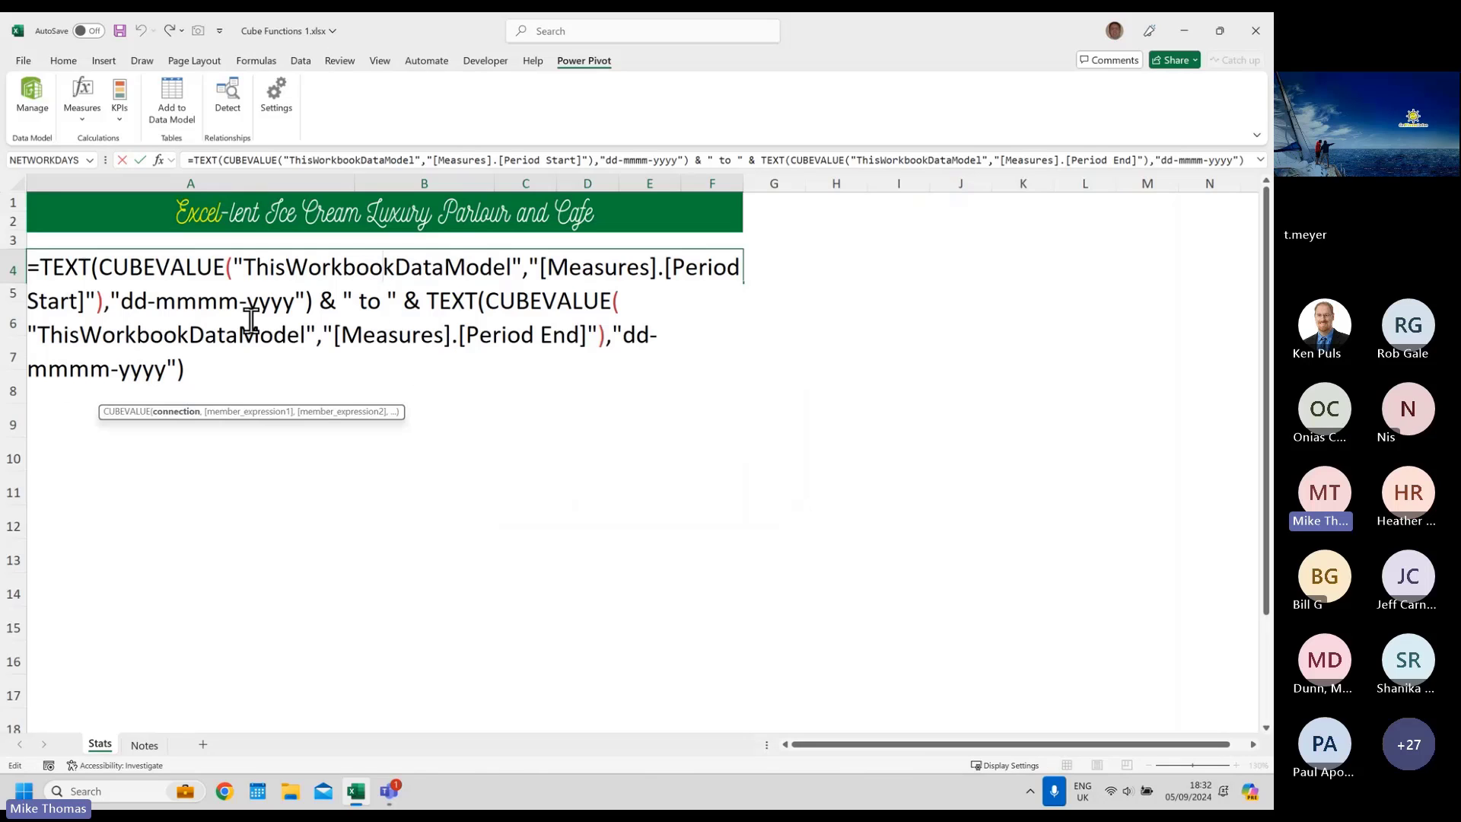
drag(99, 268, 675, 355)
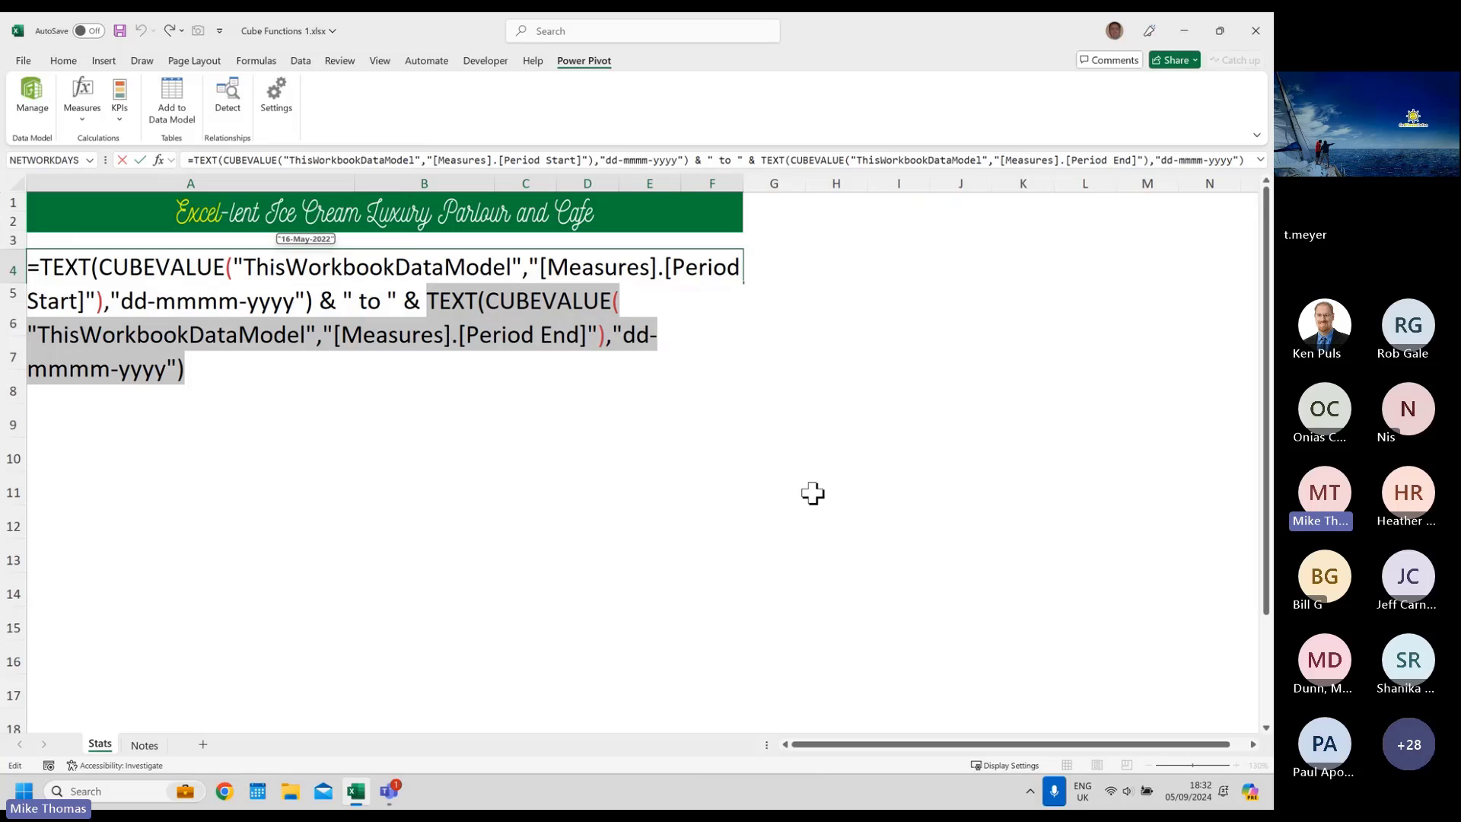
click(221, 371)
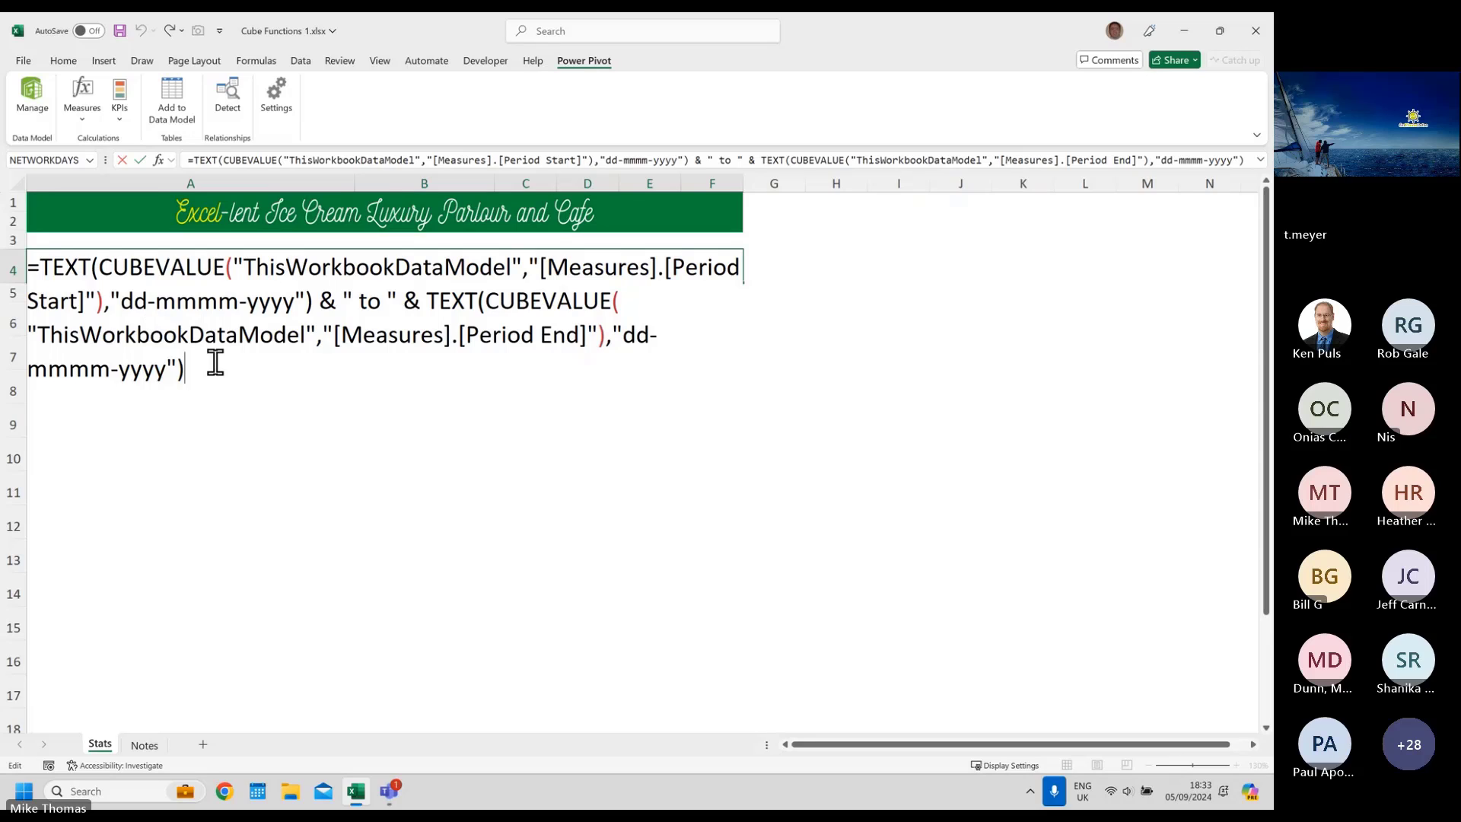
key(ctrl+Return)
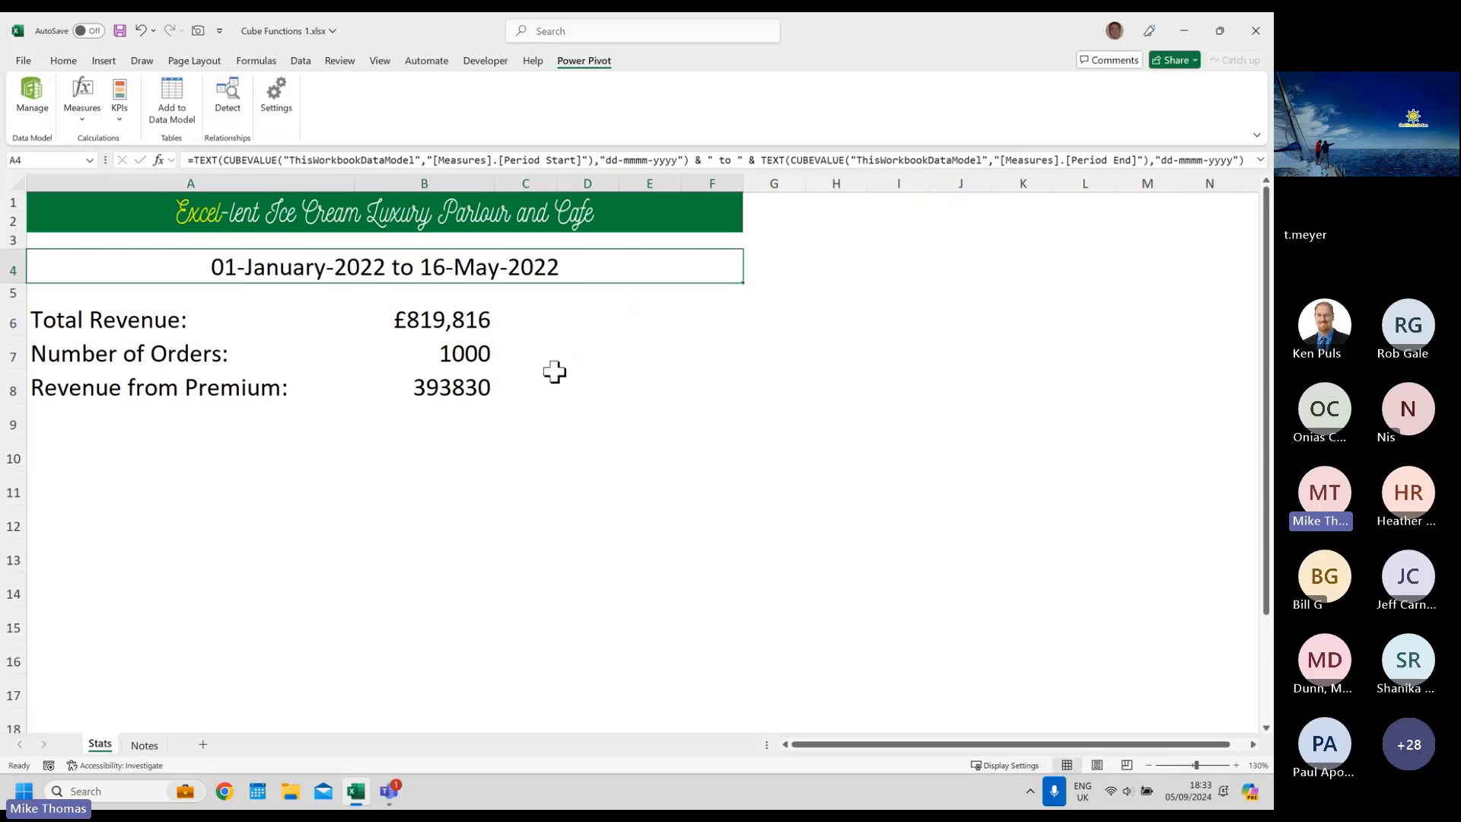
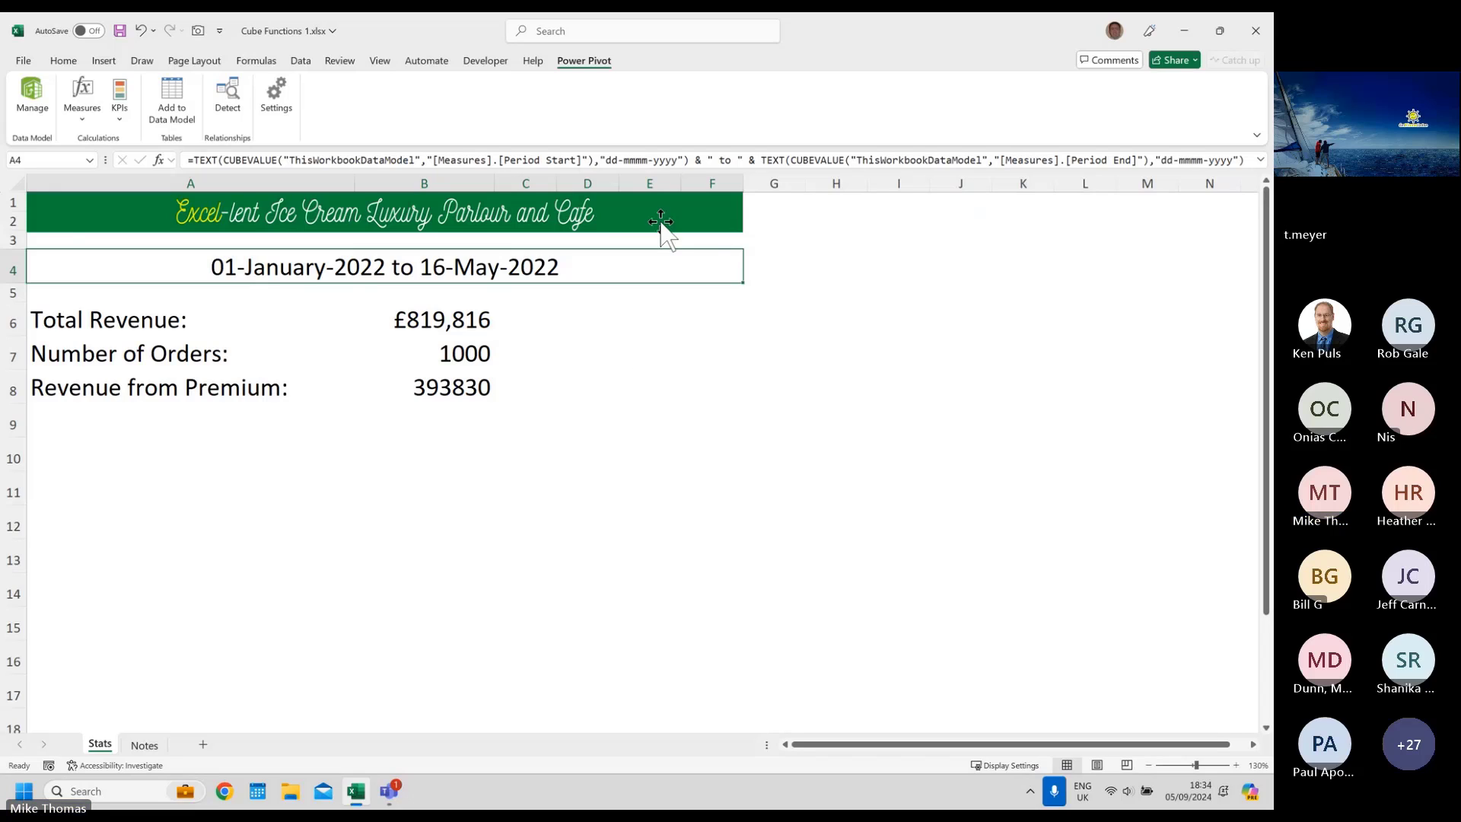
- Save and close the Cube Functions 1 workbook, and open Cube Functions 2.xlsx from the desktop
click(120, 30)
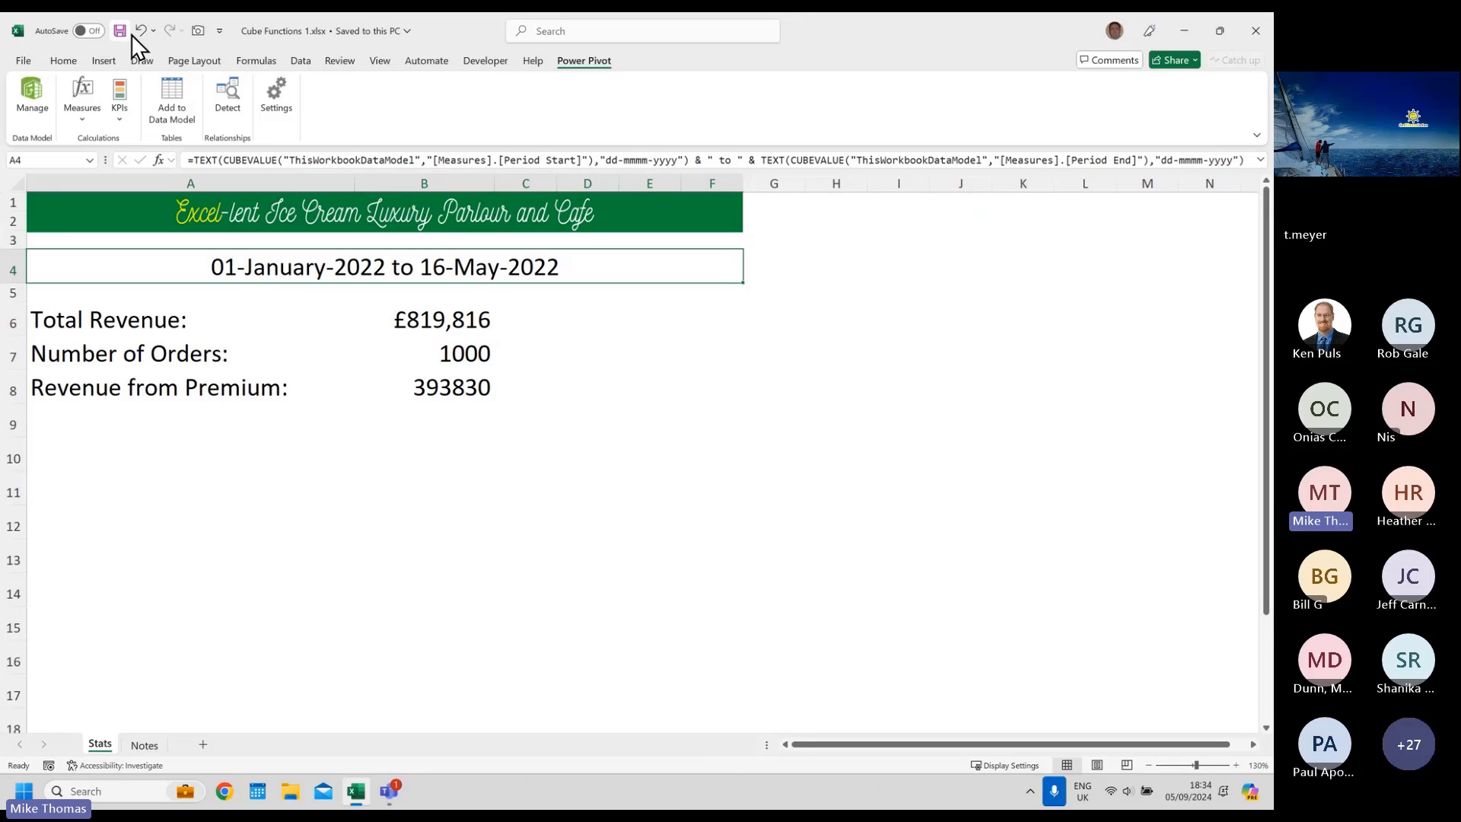
click(1248, 25)
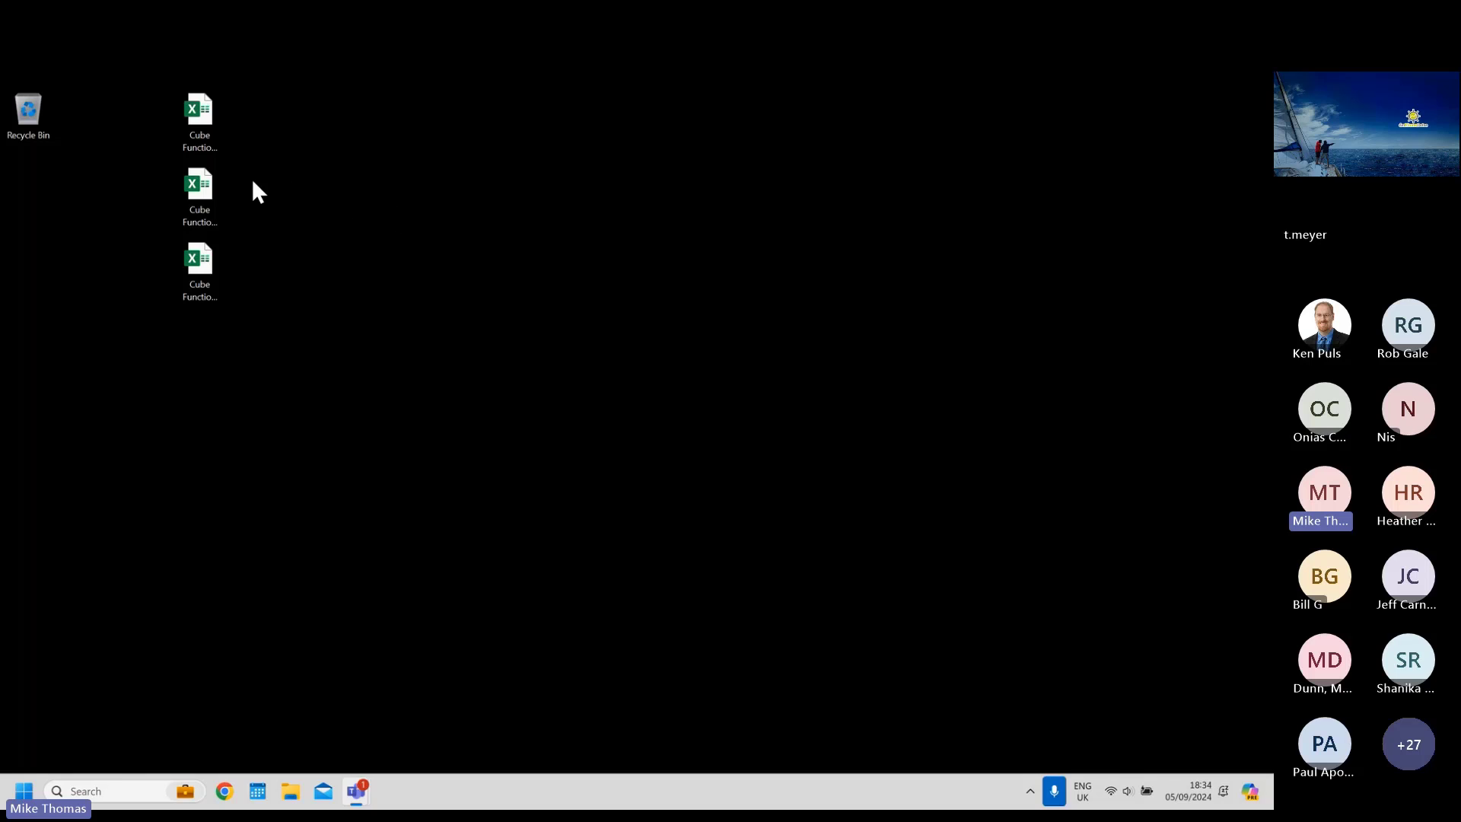
click(211, 175)
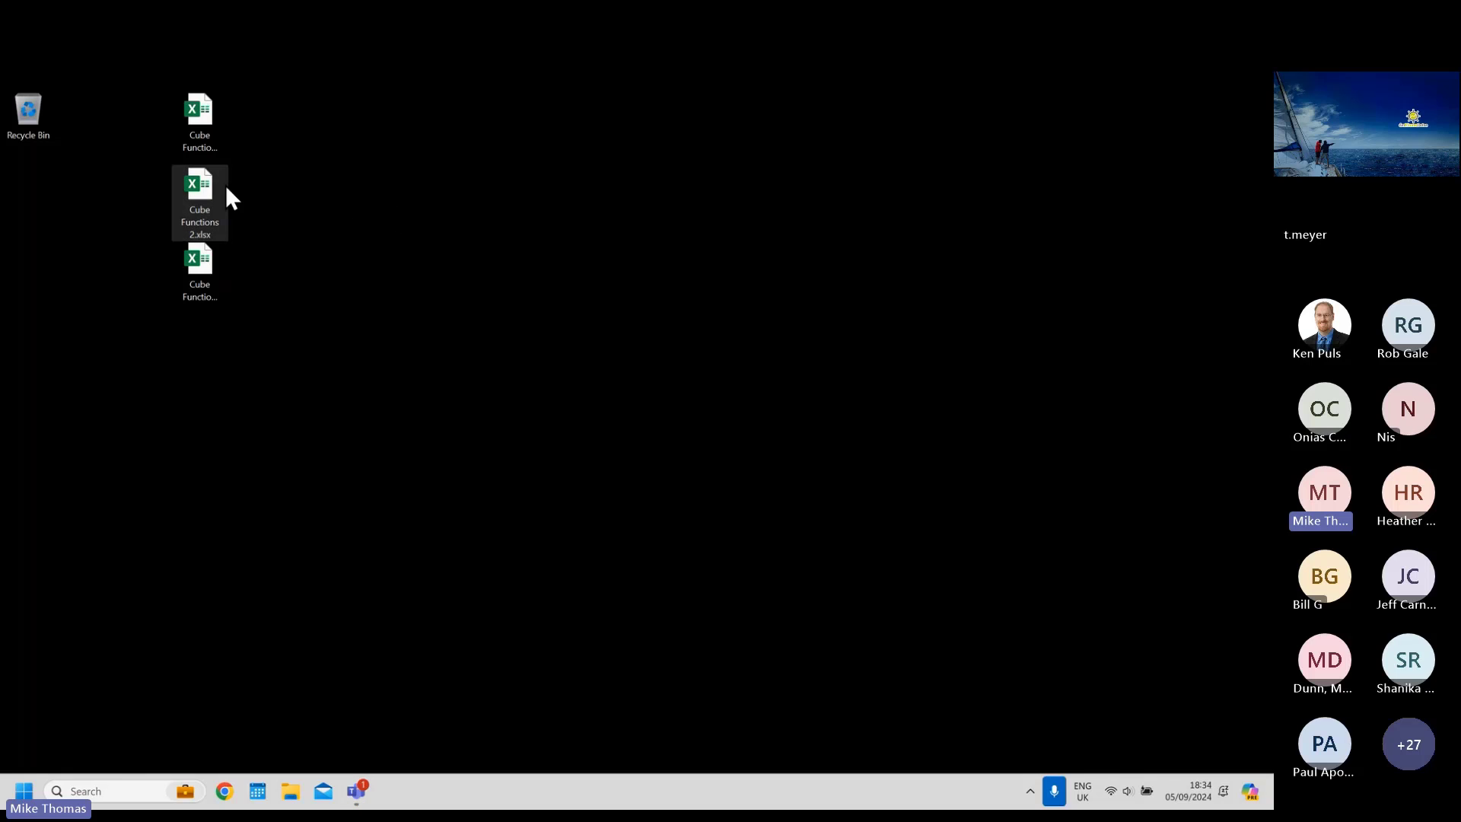
click(474, 404)
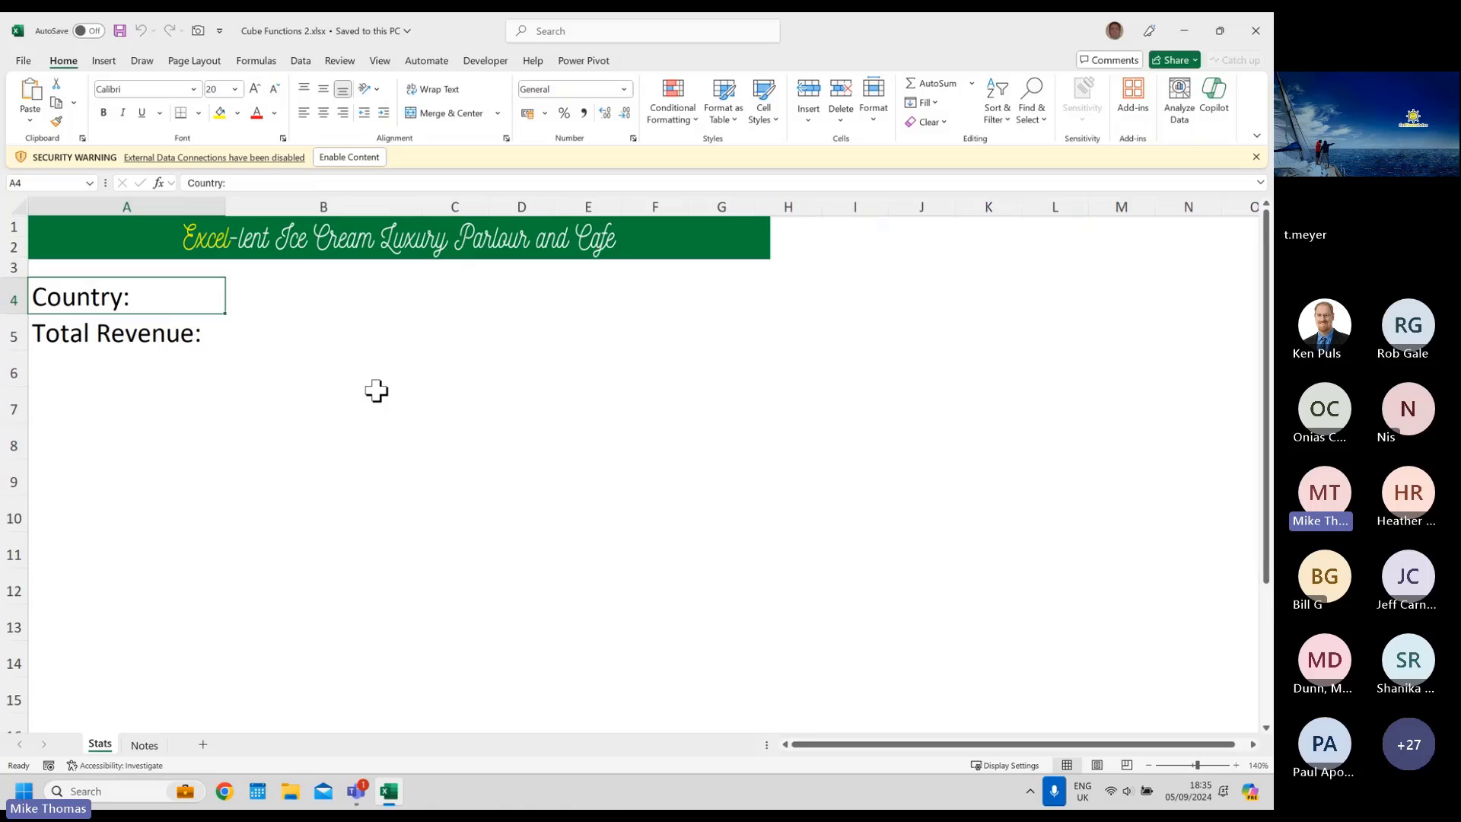
- Inspect the CountrySoldTo column of the SalesYTD table in the data model, and return to the workbook
click(304, 294)
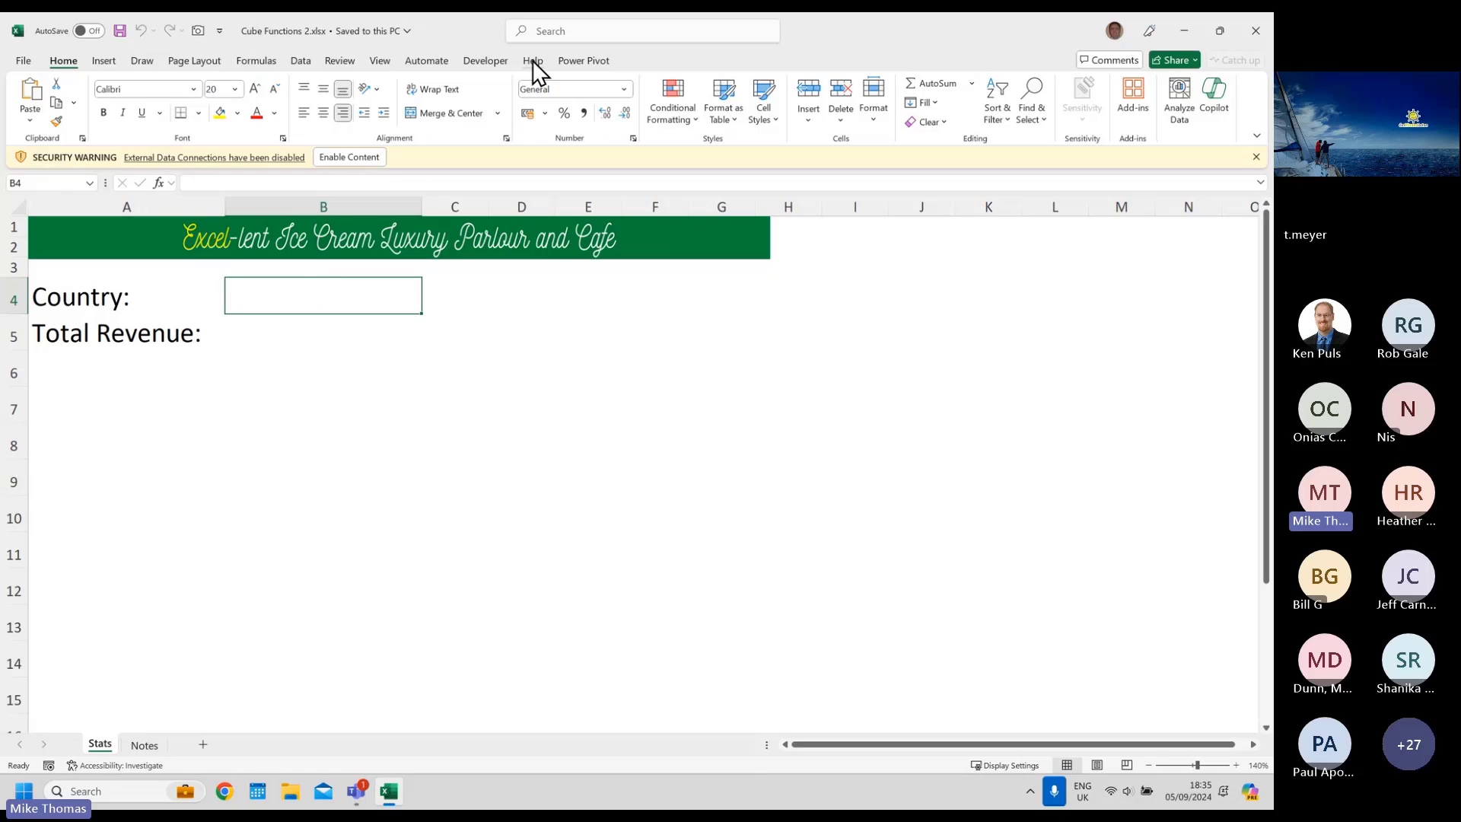
click(583, 62)
click(32, 95)
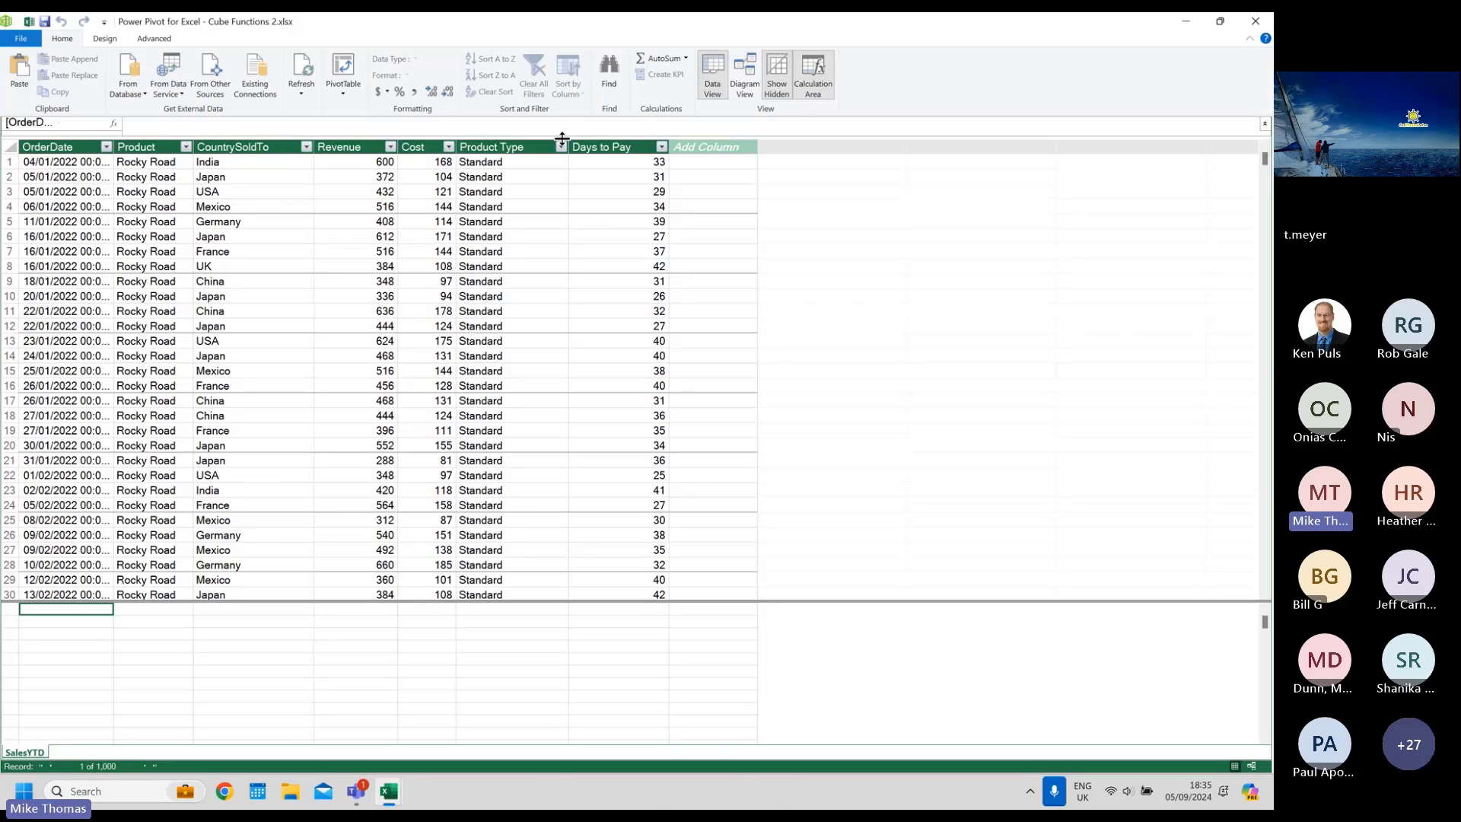
click(245, 142)
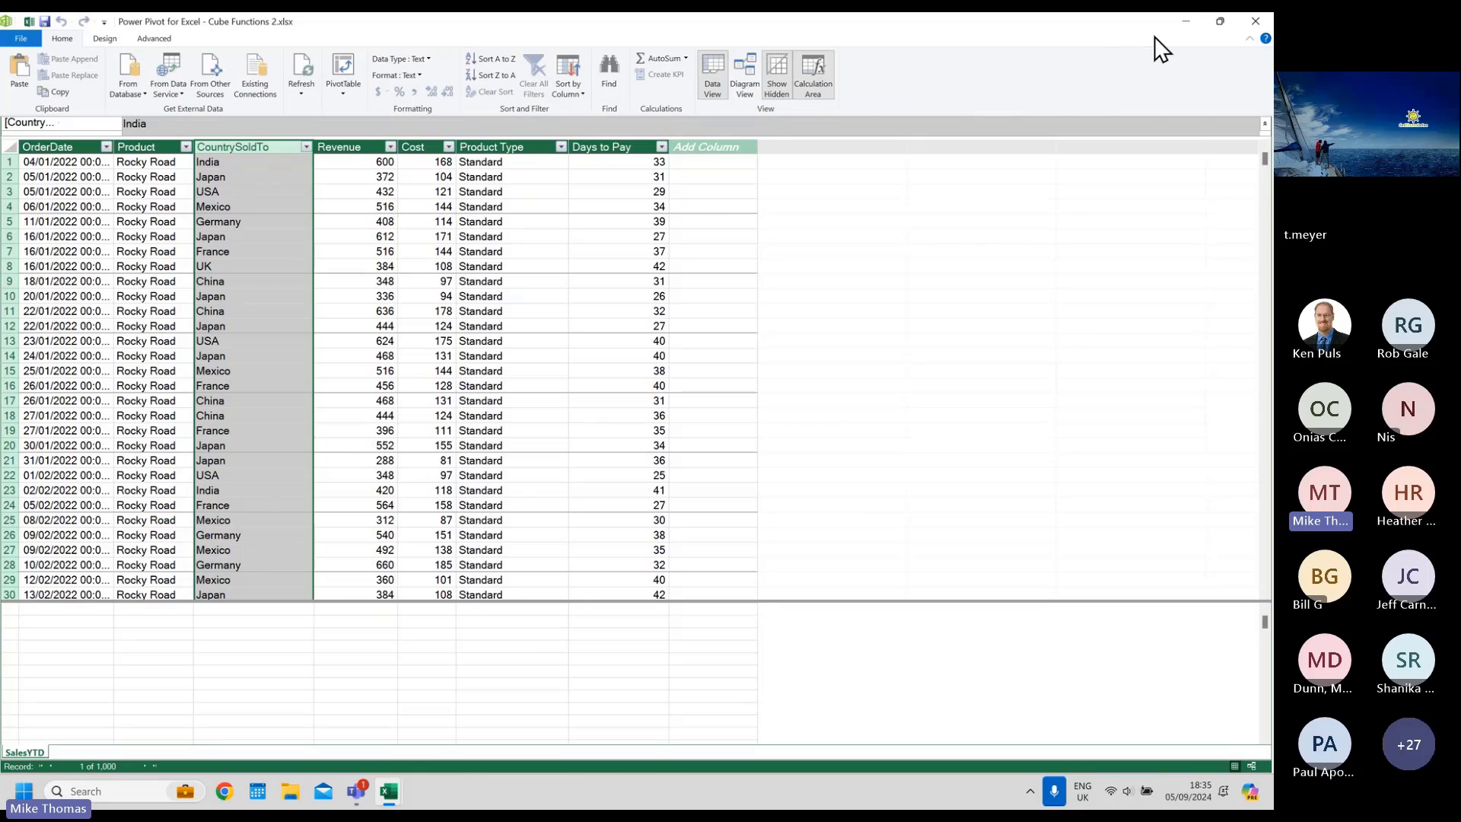
click(1257, 19)
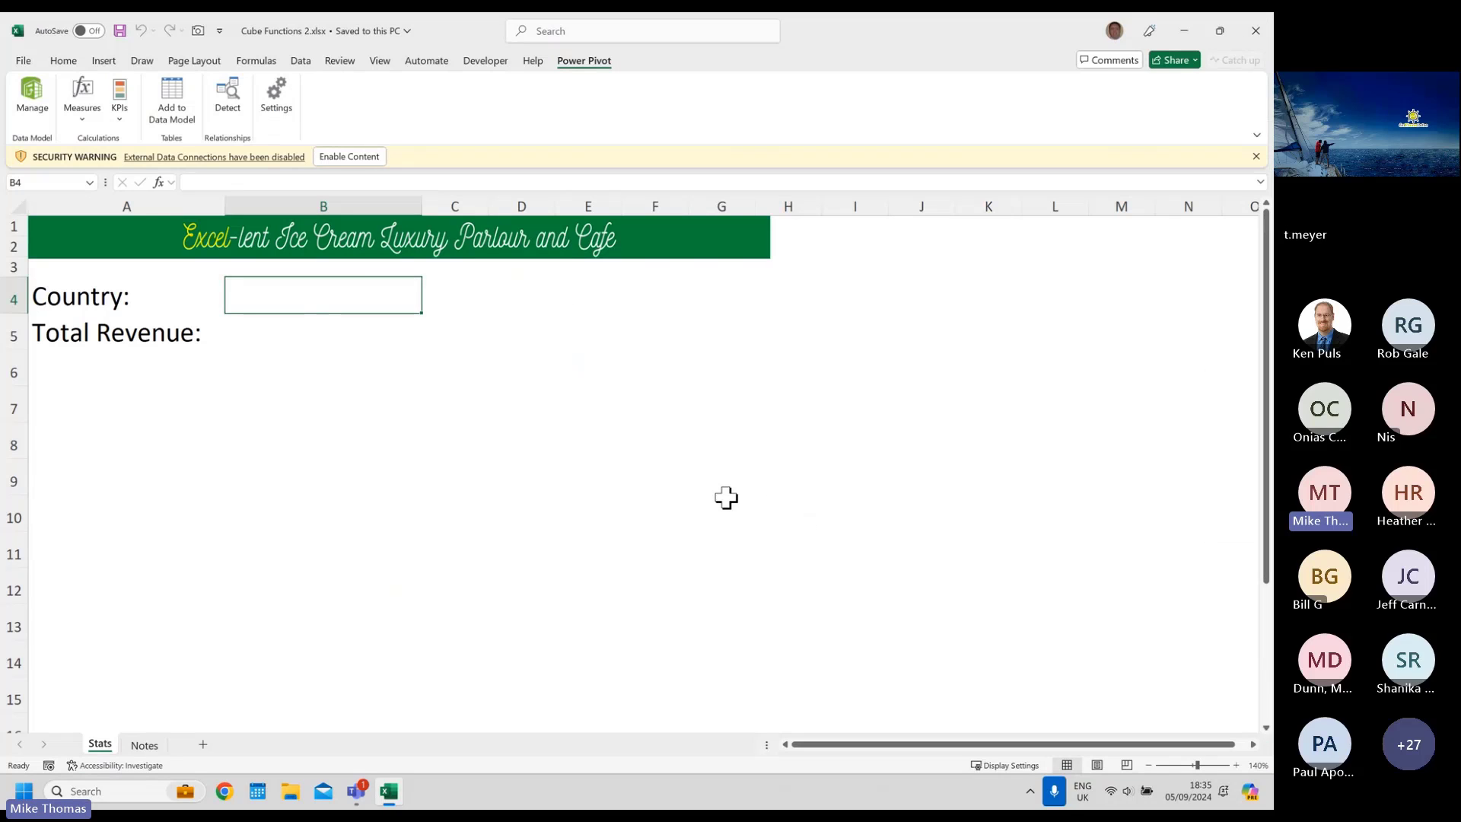
- Start a CUBESET formula in cell A1 of the Notes sheet with "ThisWorkbookDataModel" as its connection
click(146, 746)
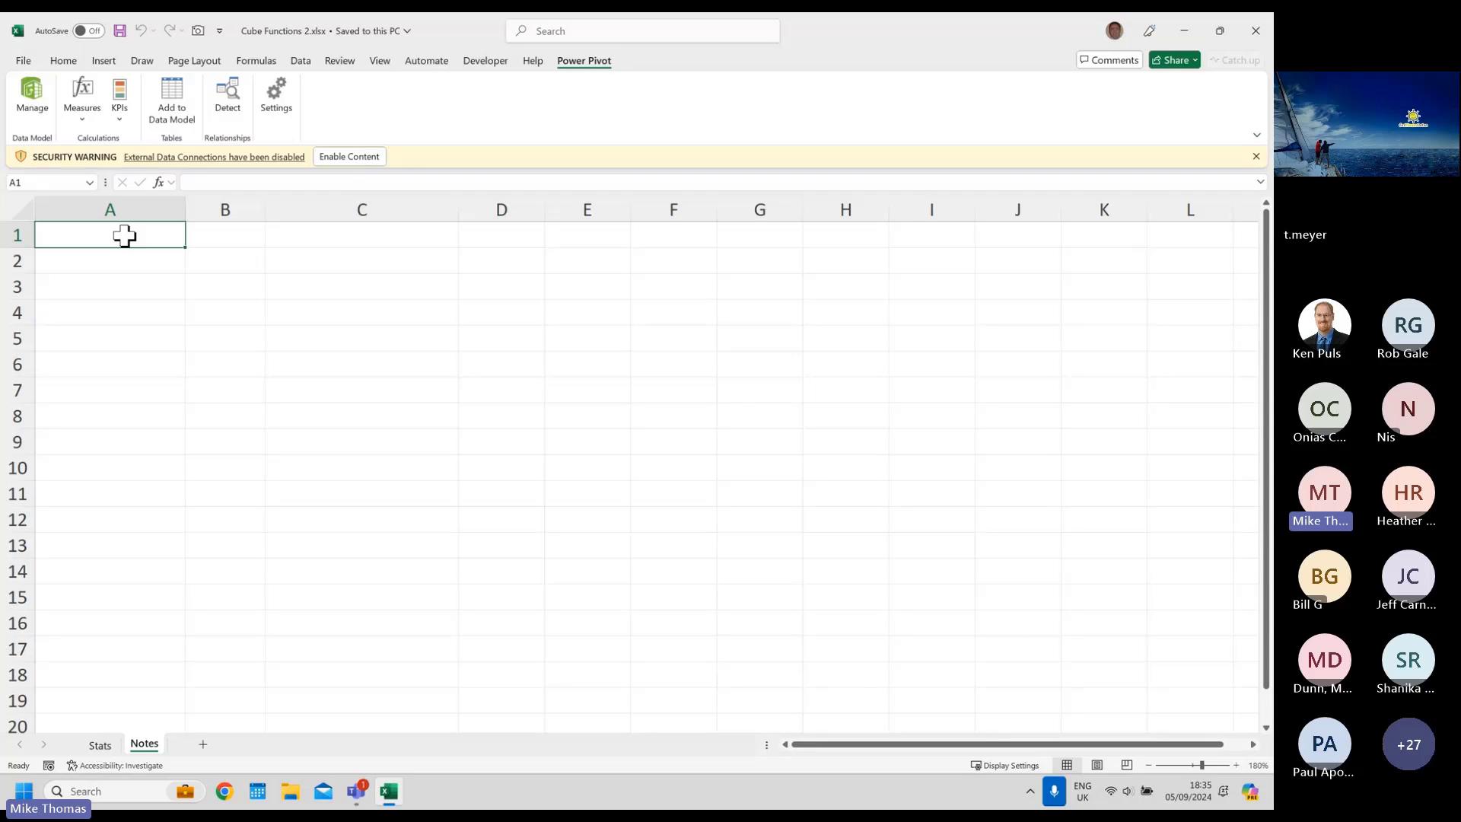
text(=cub)
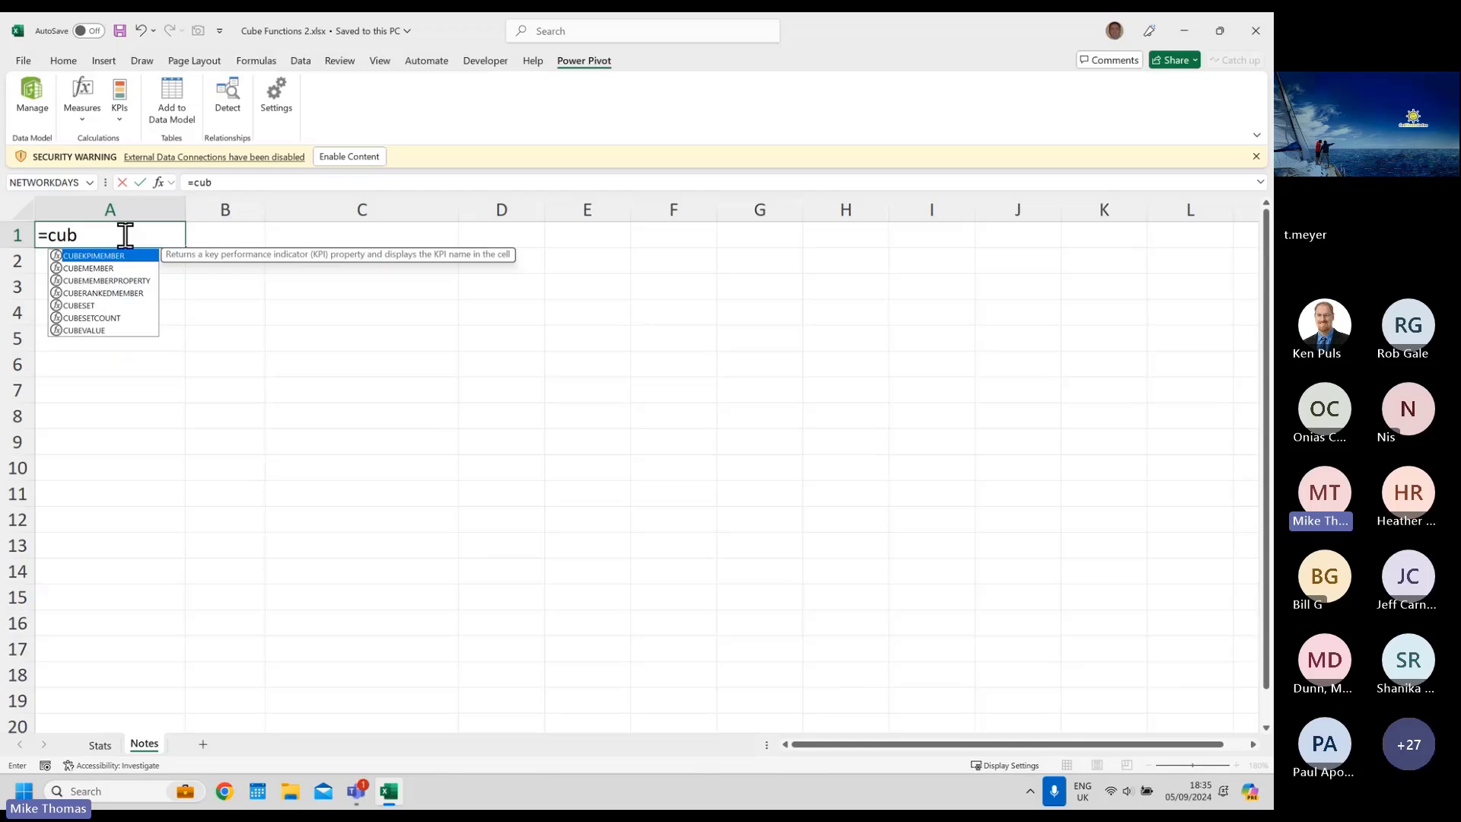
double_click(94, 305)
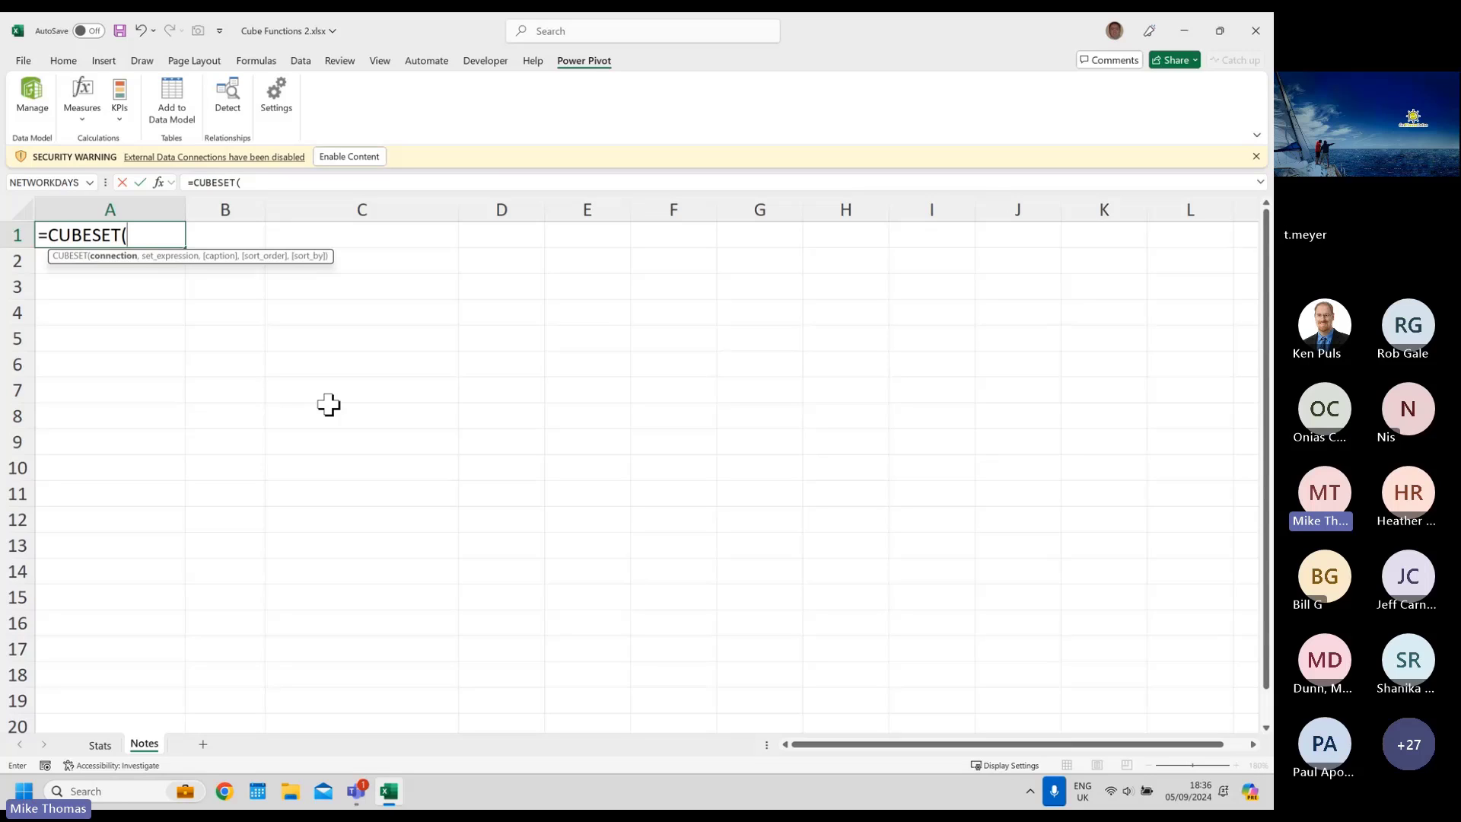
text(")
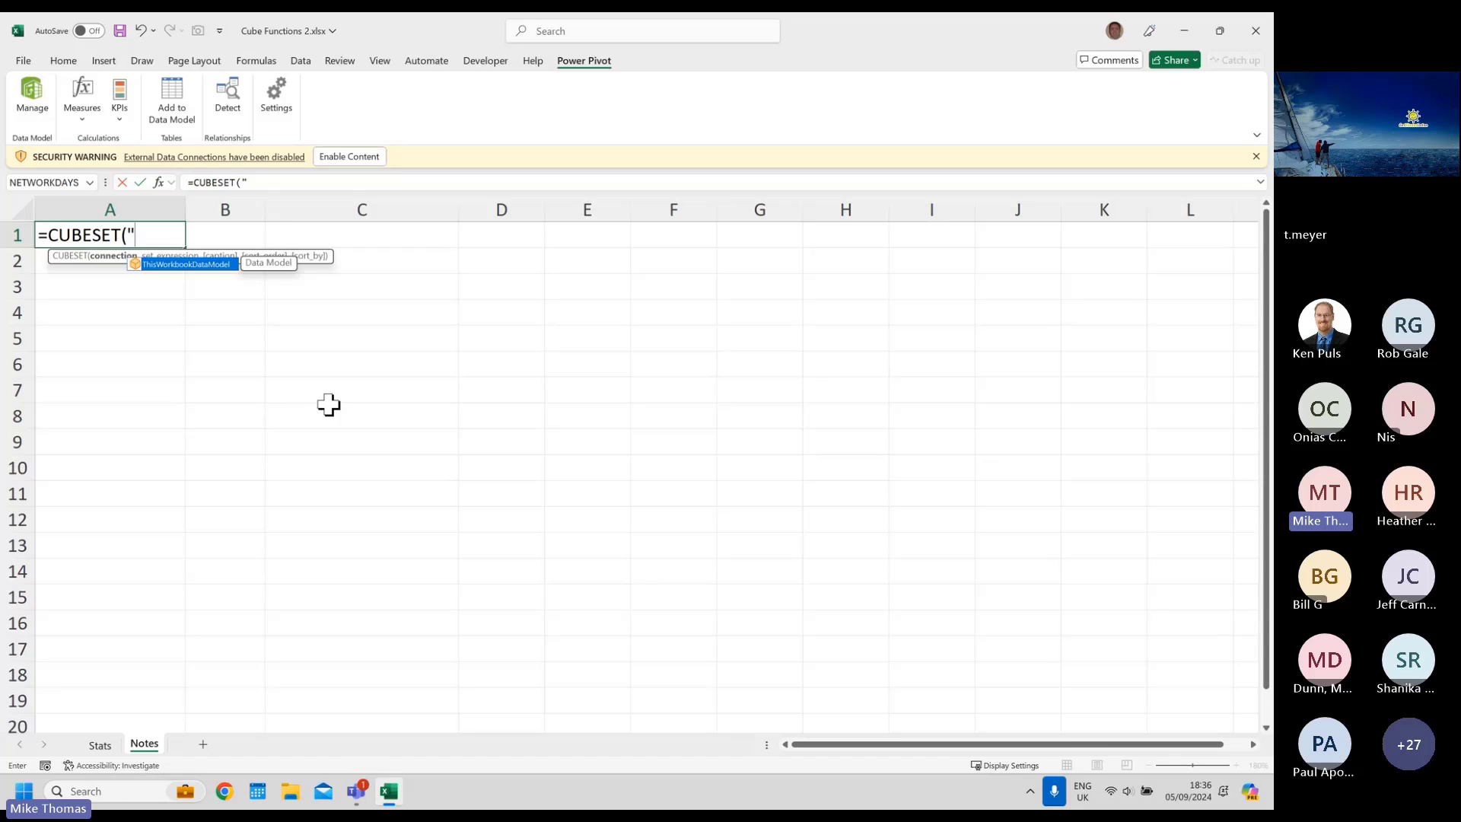
double_click(201, 263)
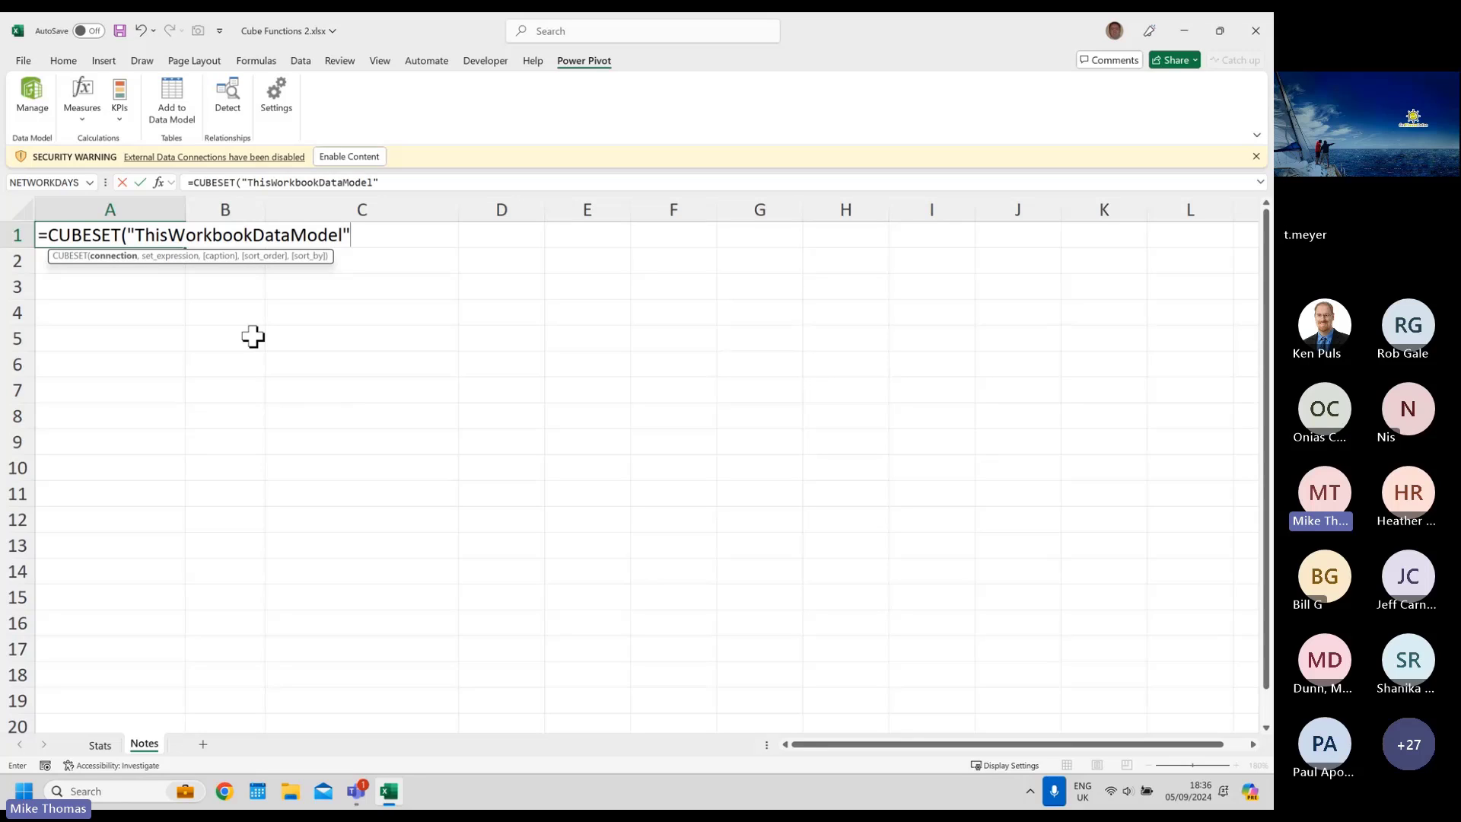
- Complete the CUBESET formula with the set expression "[SalesYTD].[CountrySoldTo].Members", enter it and allow the external data connection
text(,)
text(")
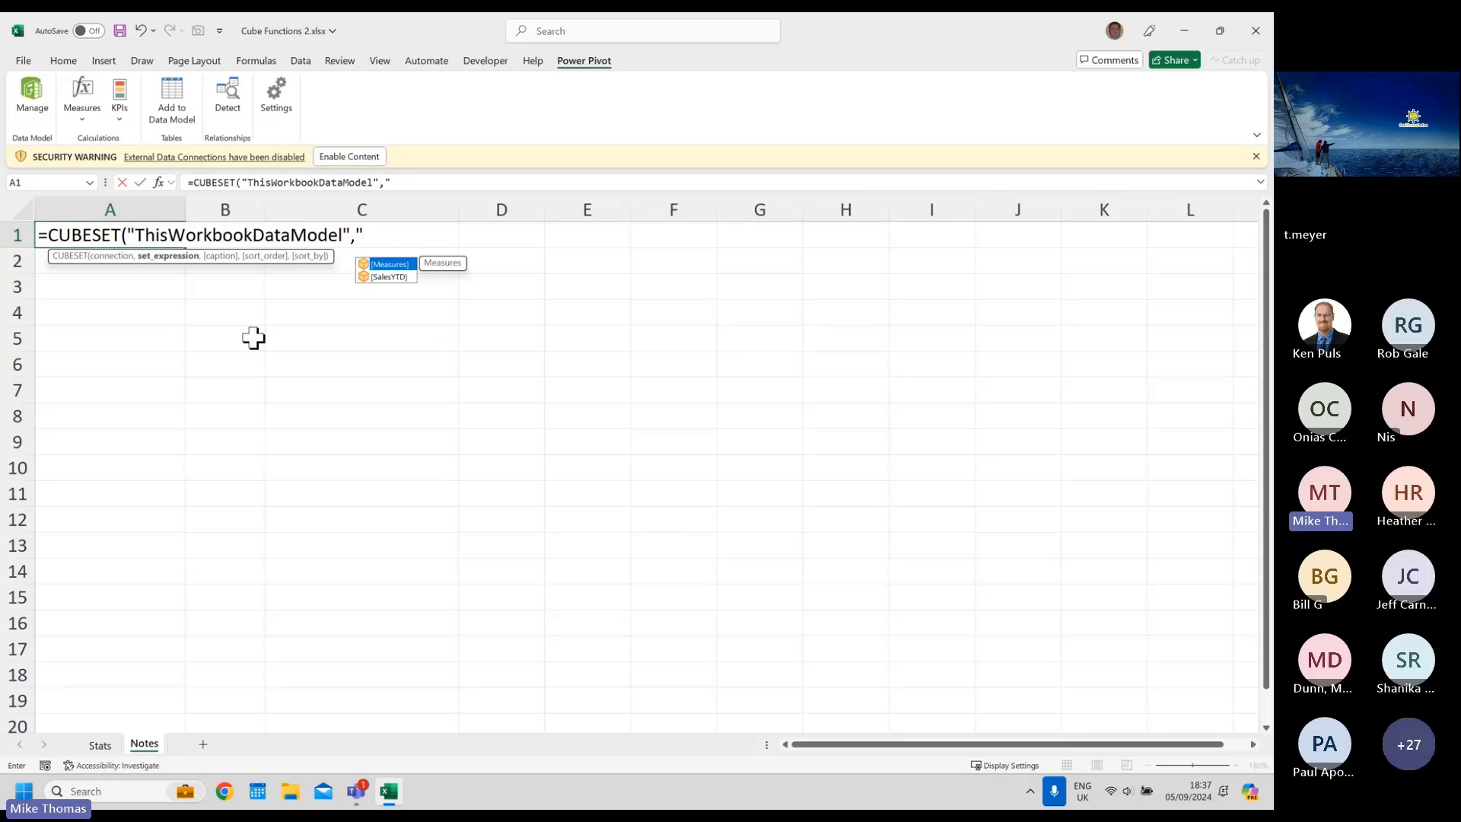
double_click(388, 277)
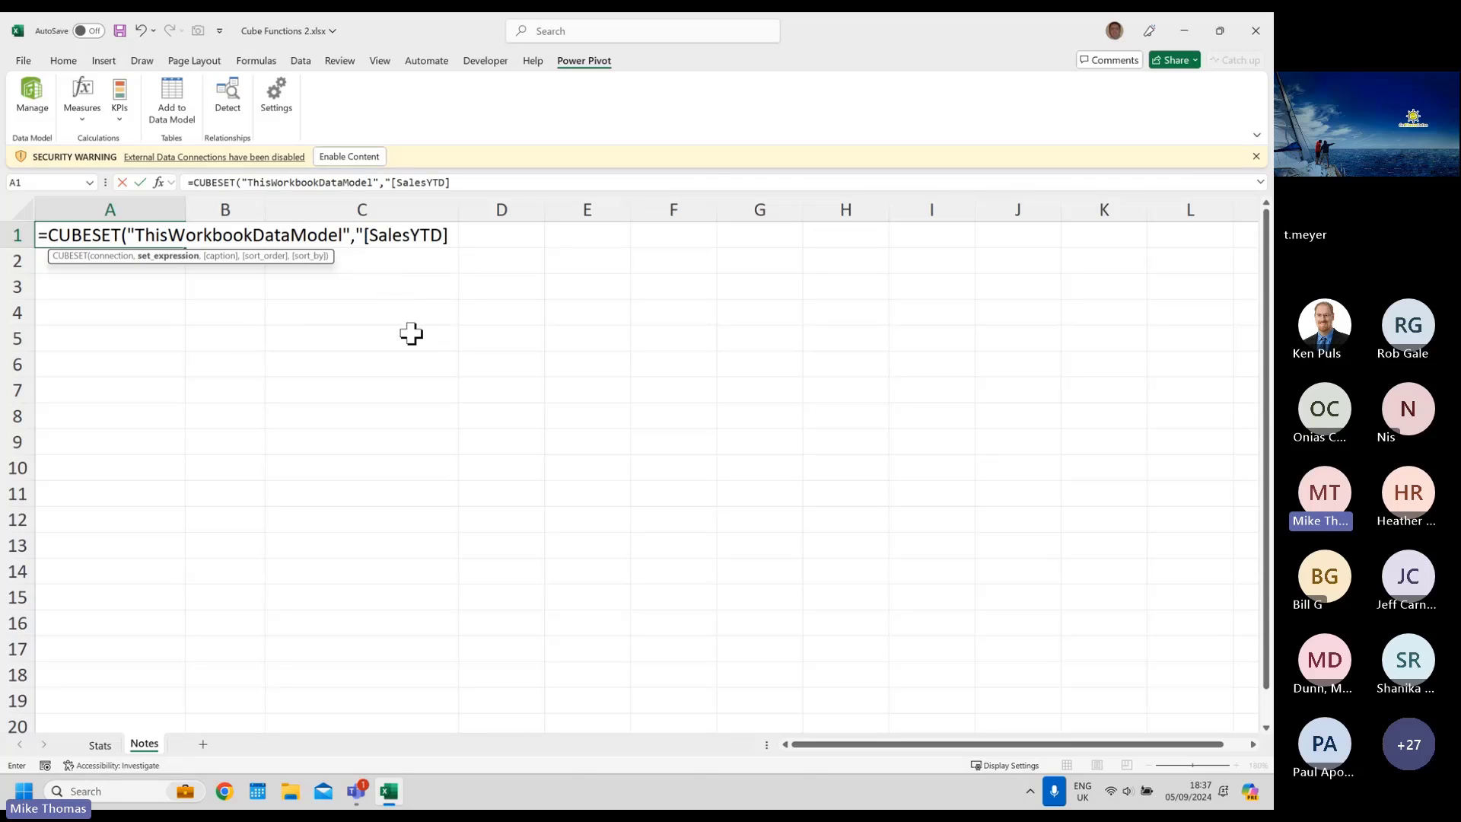
text(.)
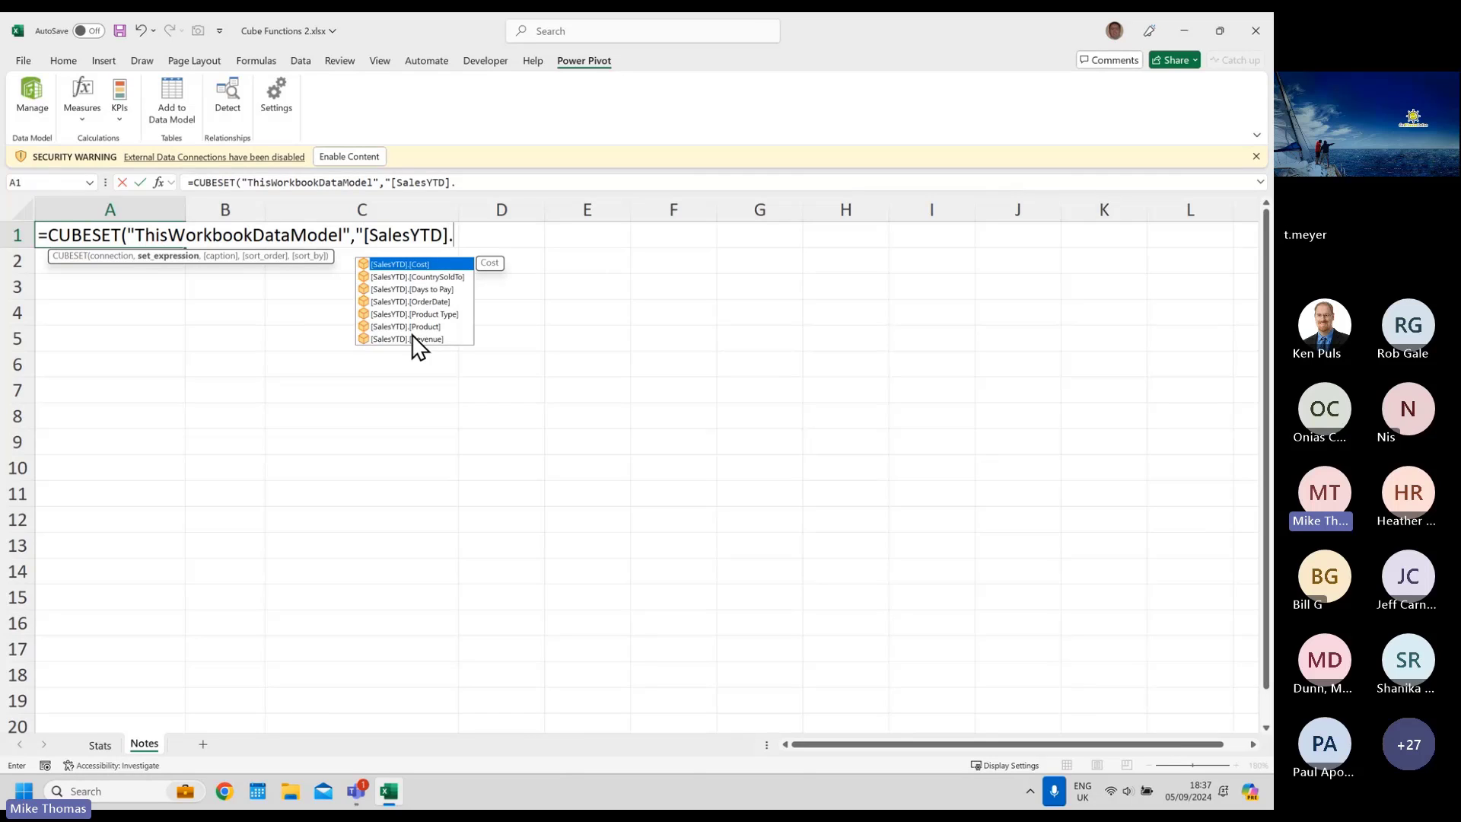
double_click(447, 277)
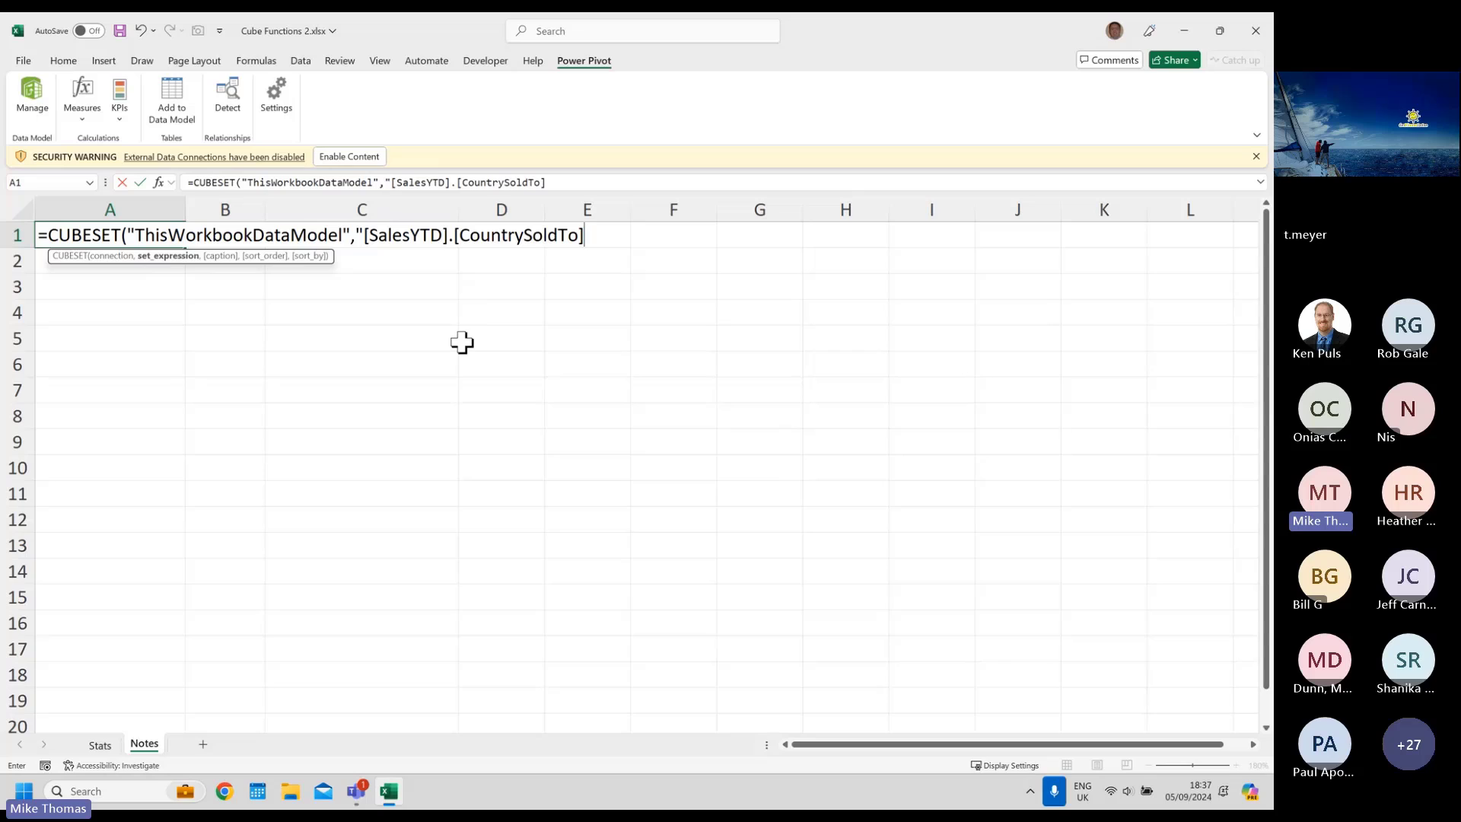
text(.)
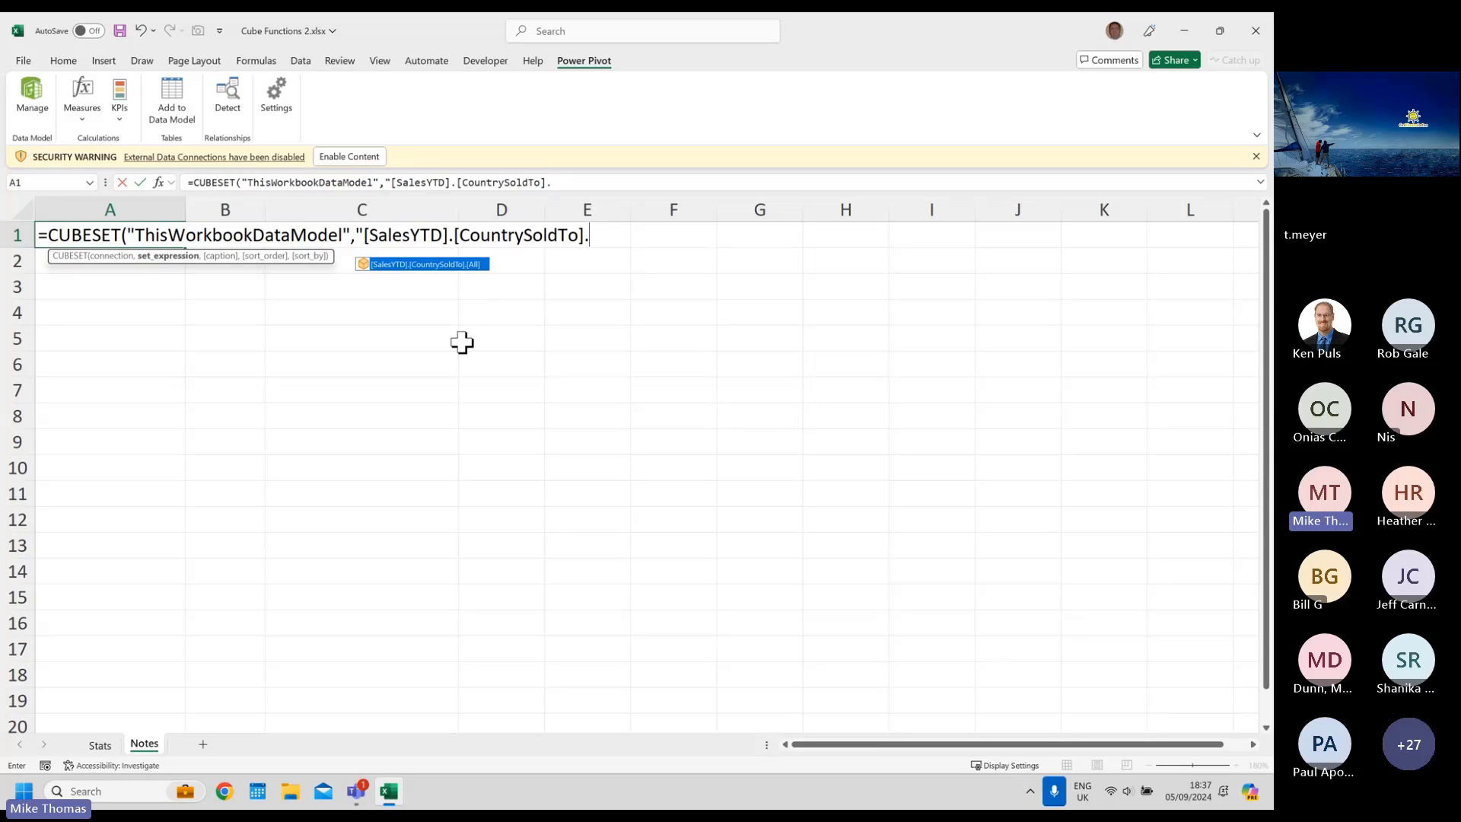
text(Members)
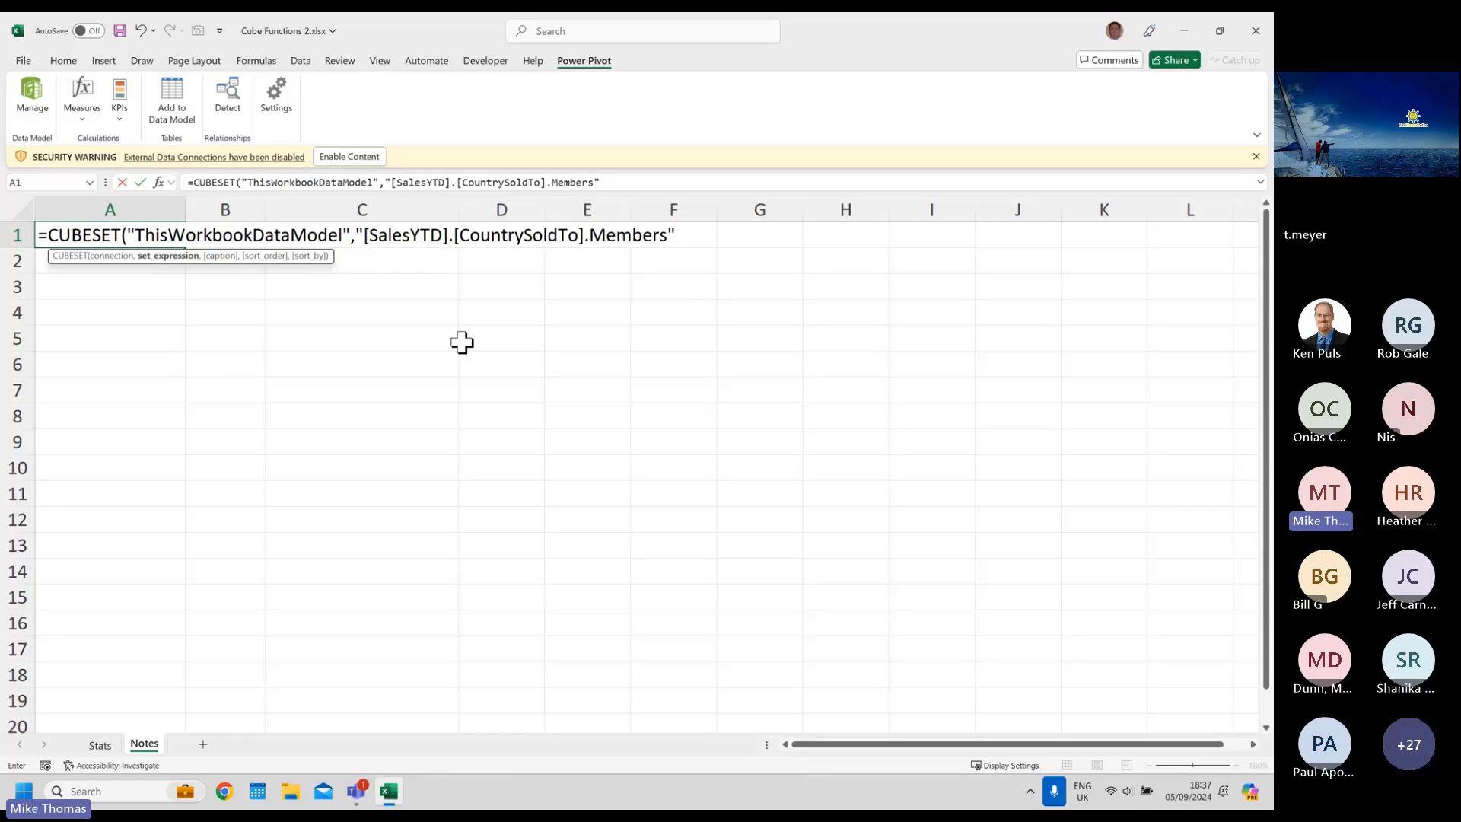
text())
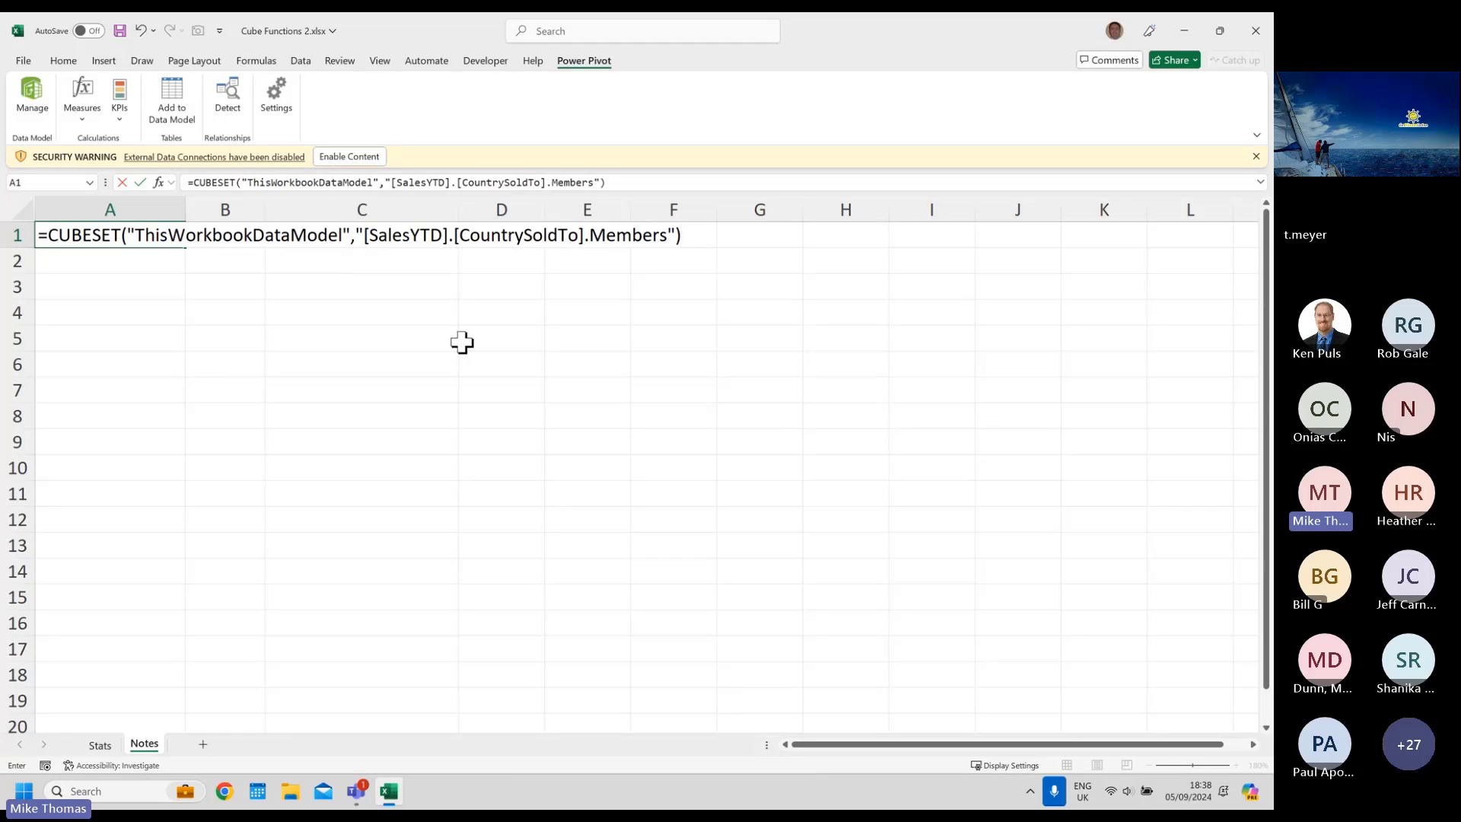
key(Return)
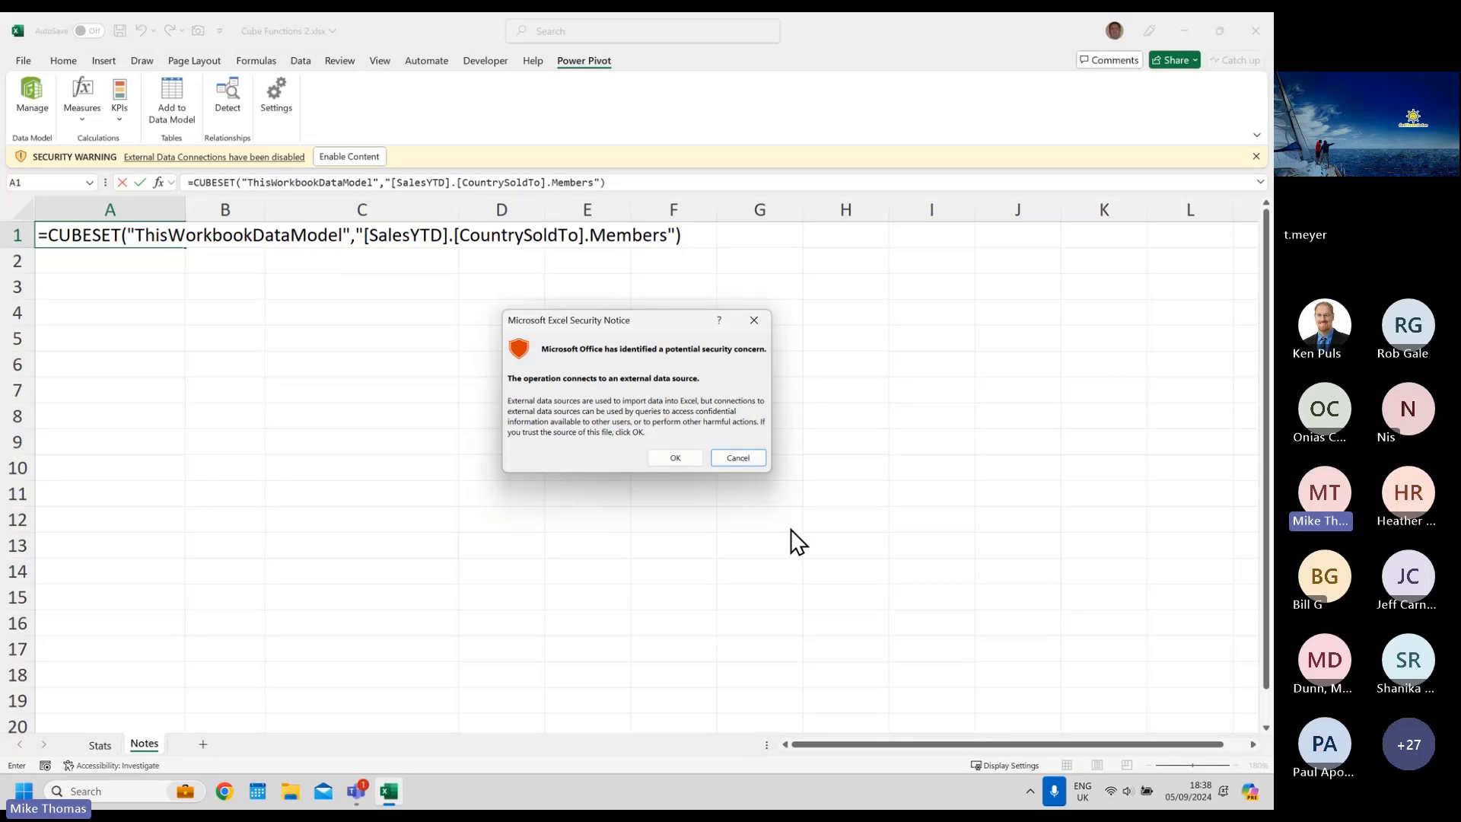
click(676, 456)
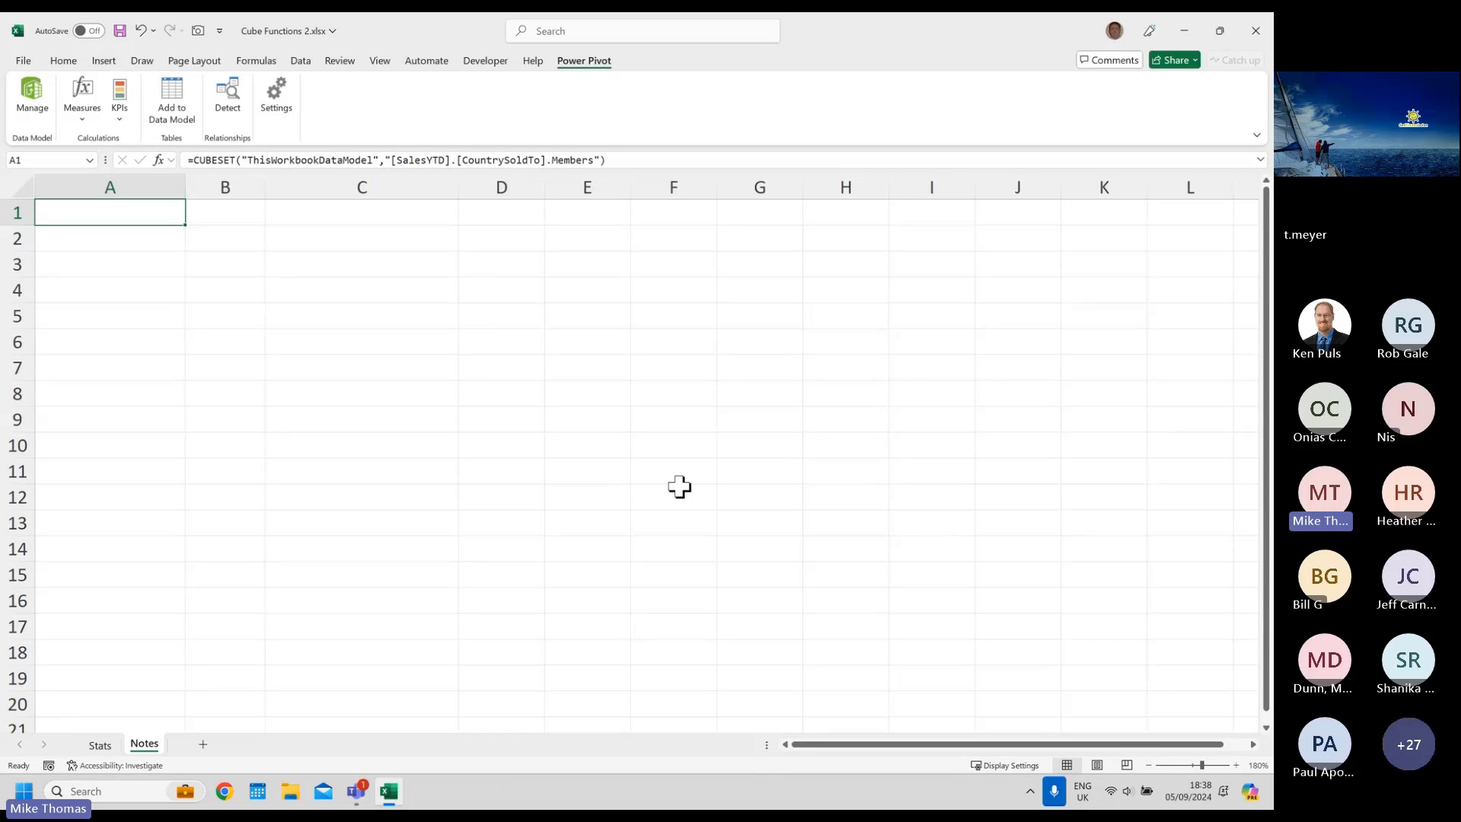
click(609, 162)
drag(221, 159, 158, 172)
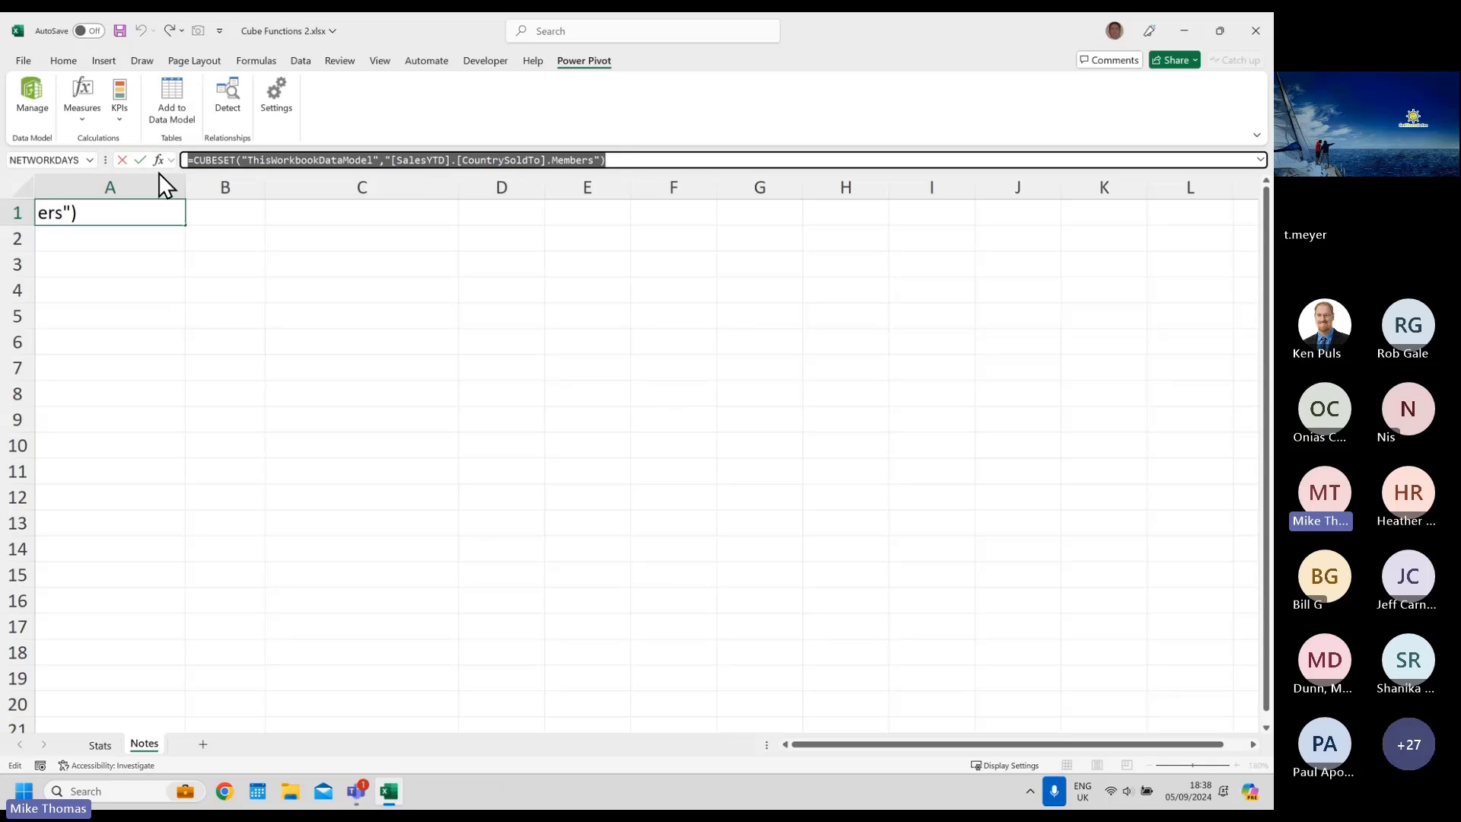
key(Escape)
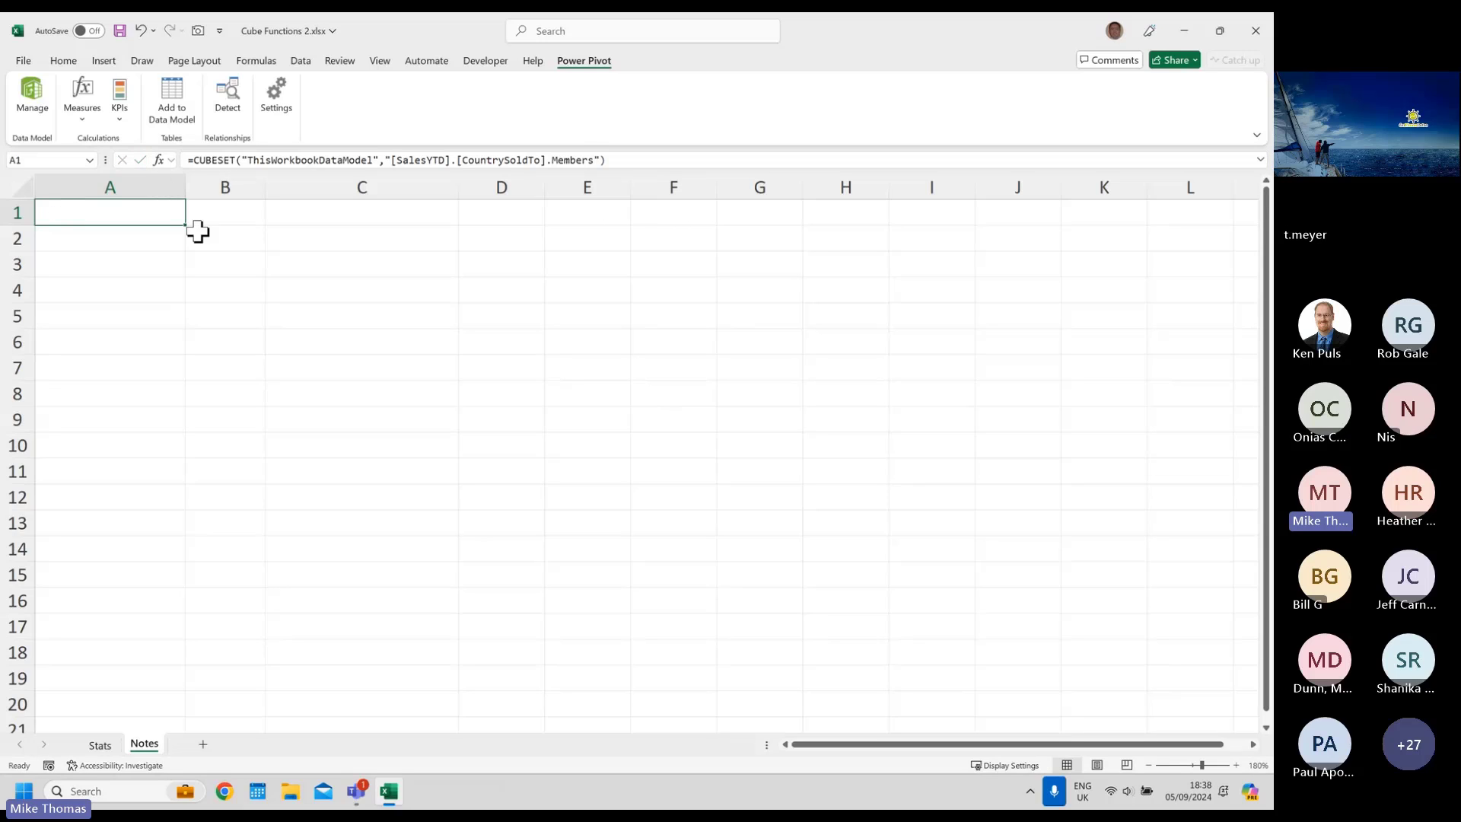
- Add the caption "Countries" to the CUBESET formula in cell A1
double_click(118, 211)
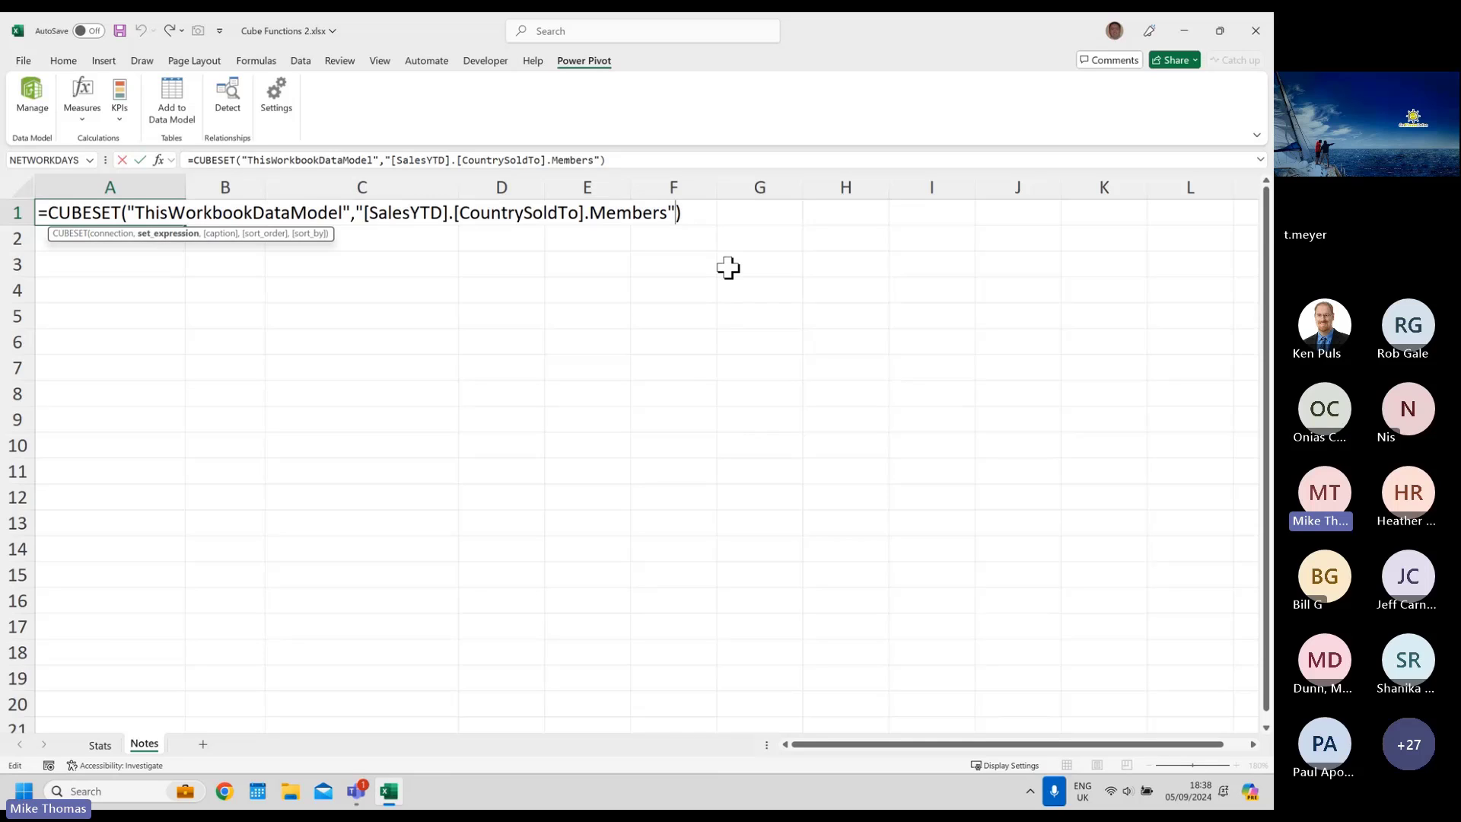
text(,)
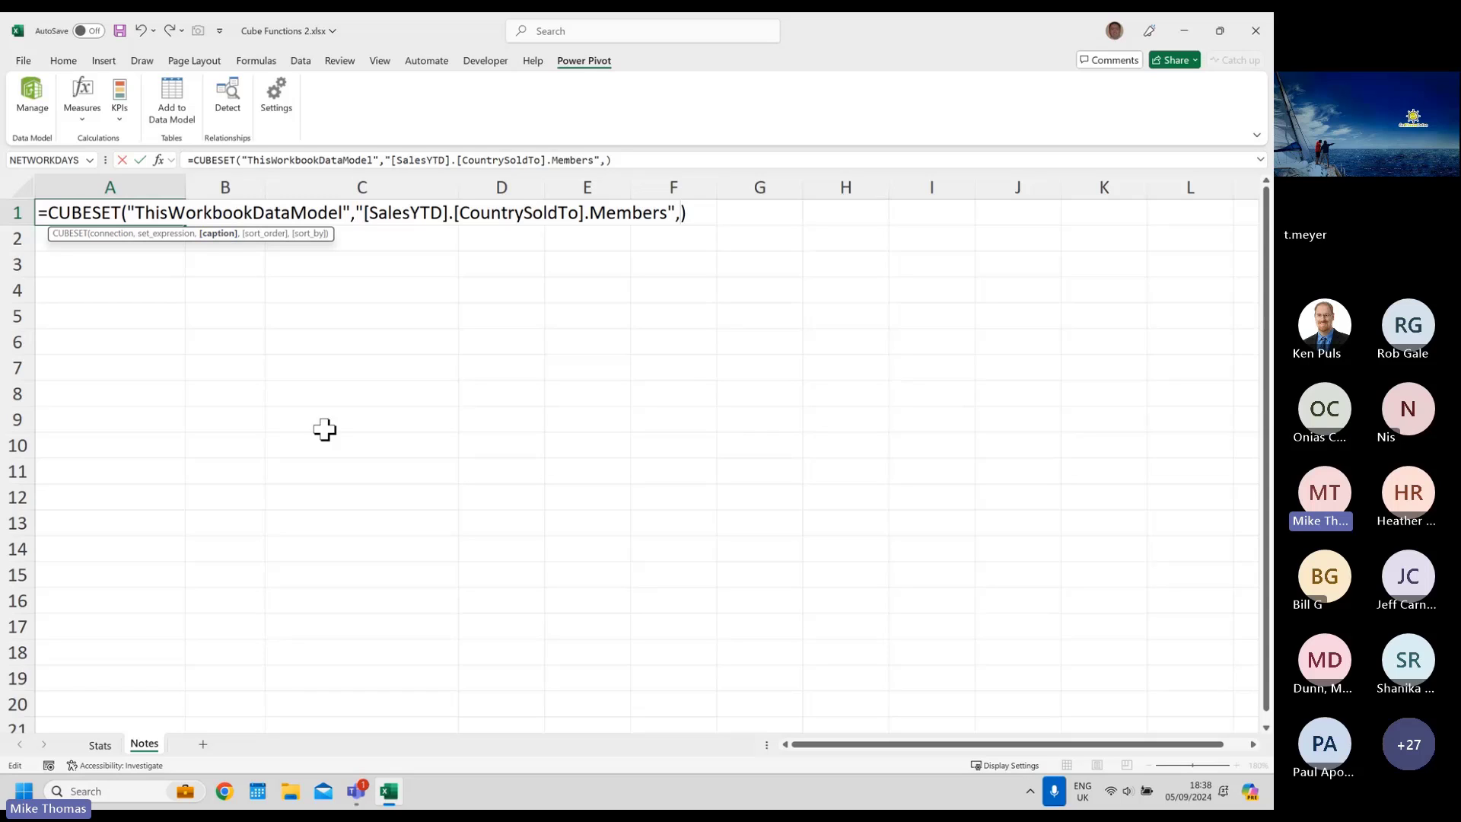
text("Countries")
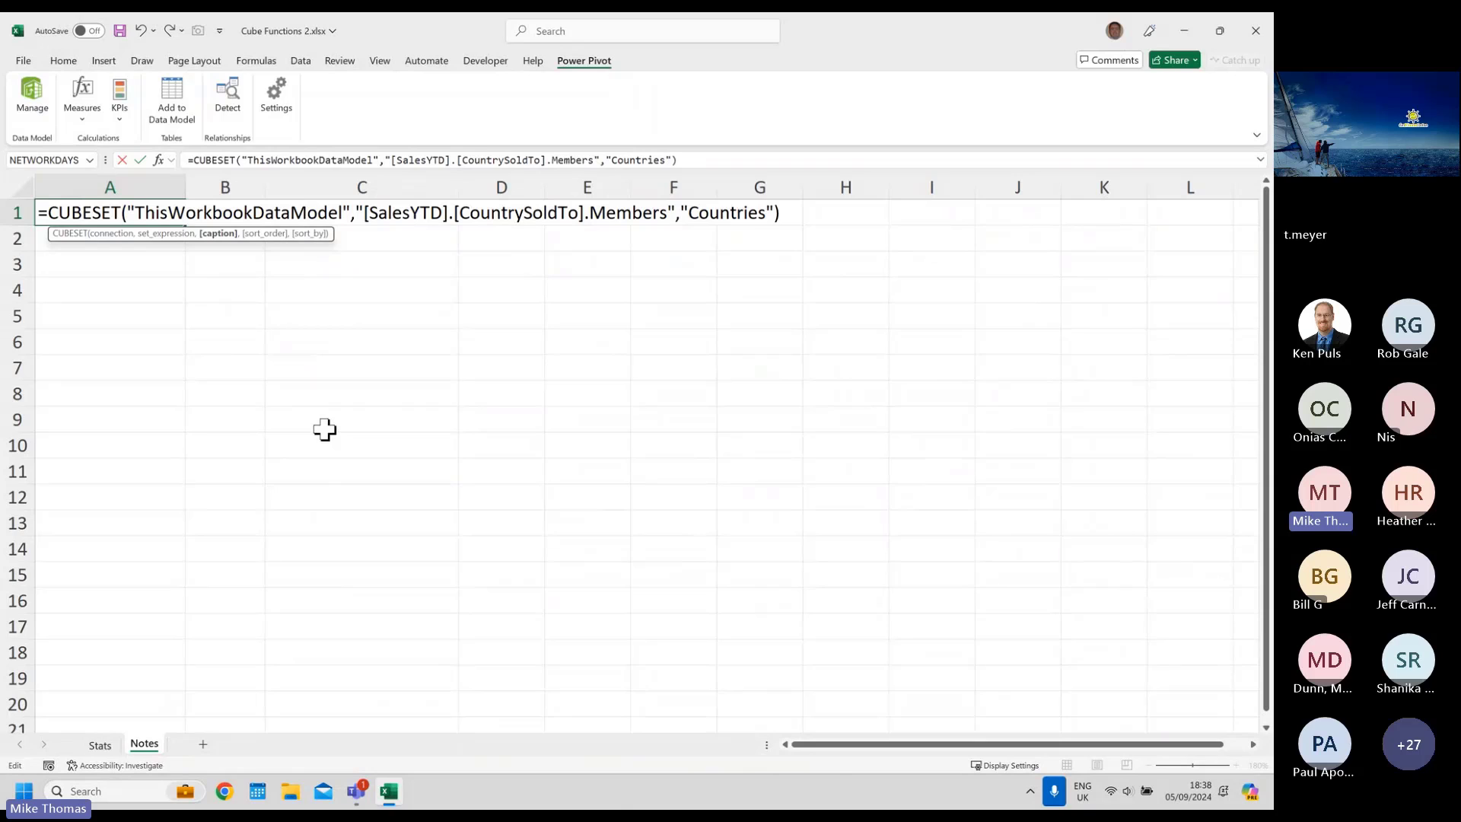
key(ctrl+Return)
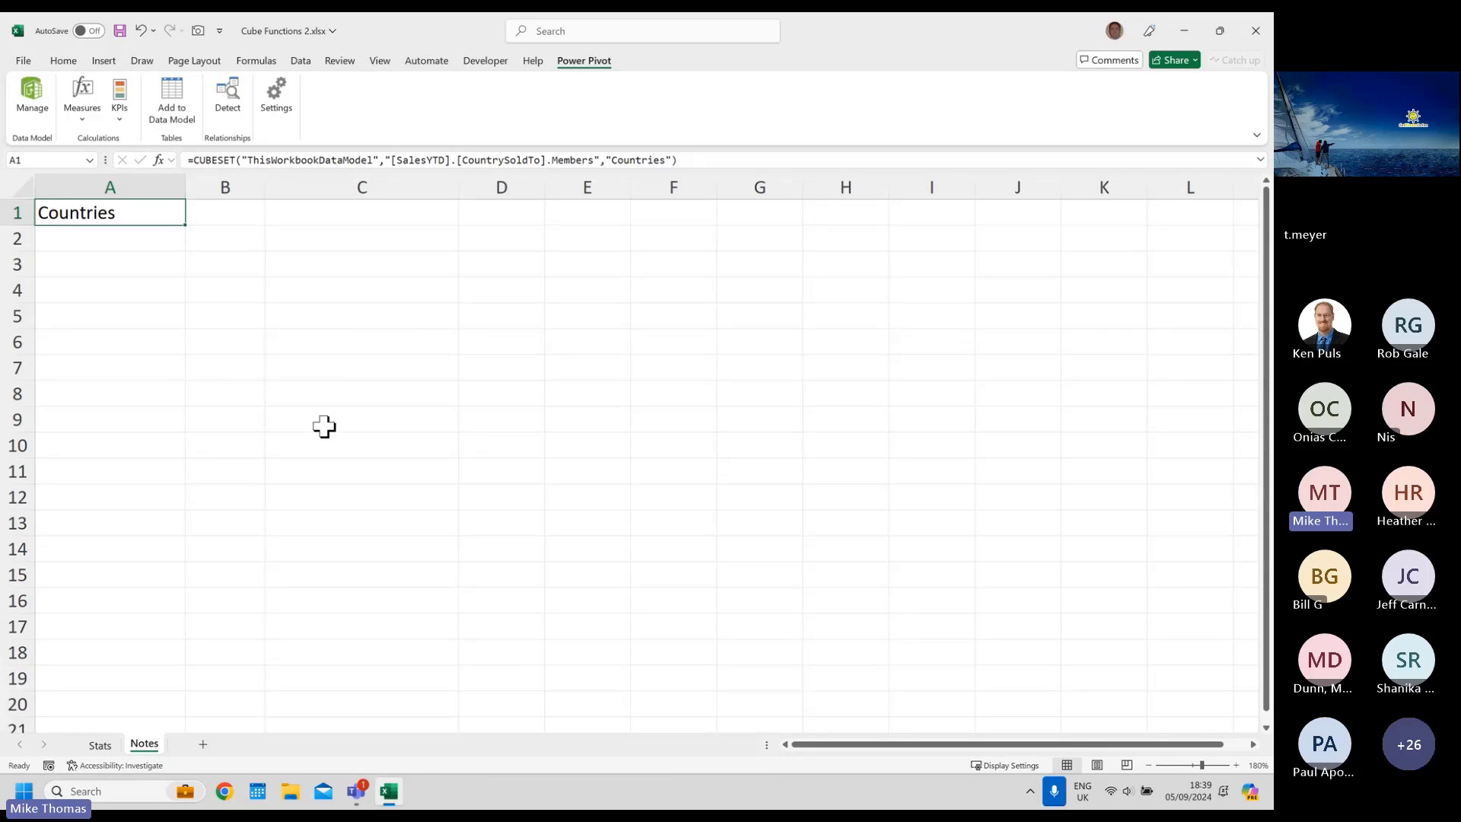
- Count the members of the Countries set in cell A2 with the formula =CUBESETCOUNT(A1)
click(117, 239)
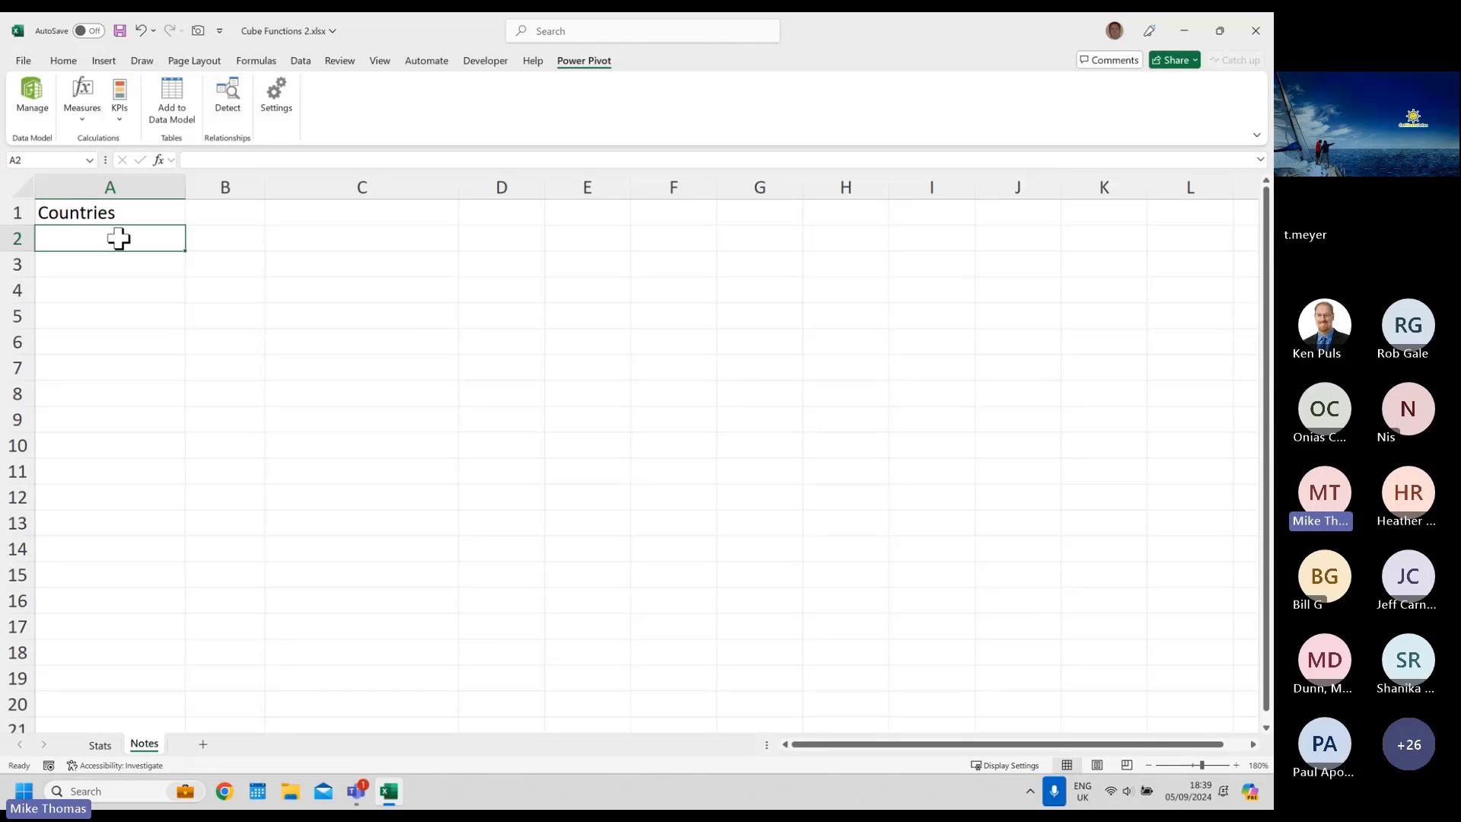
text(=COunt)
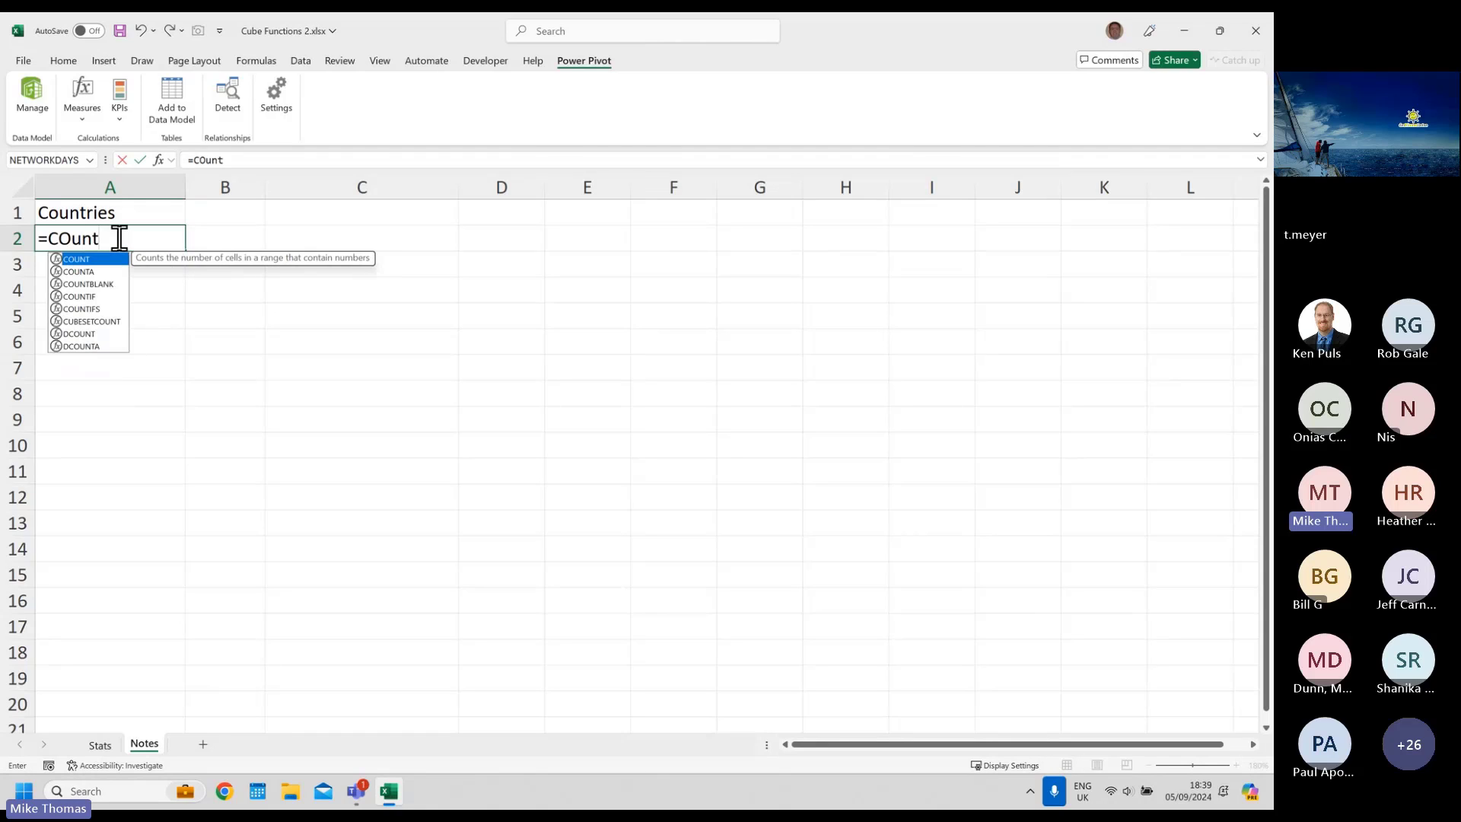
key(BackSpace)
key(BackSpace)
key(BackSpace)
key(BackSpace)
text(u)
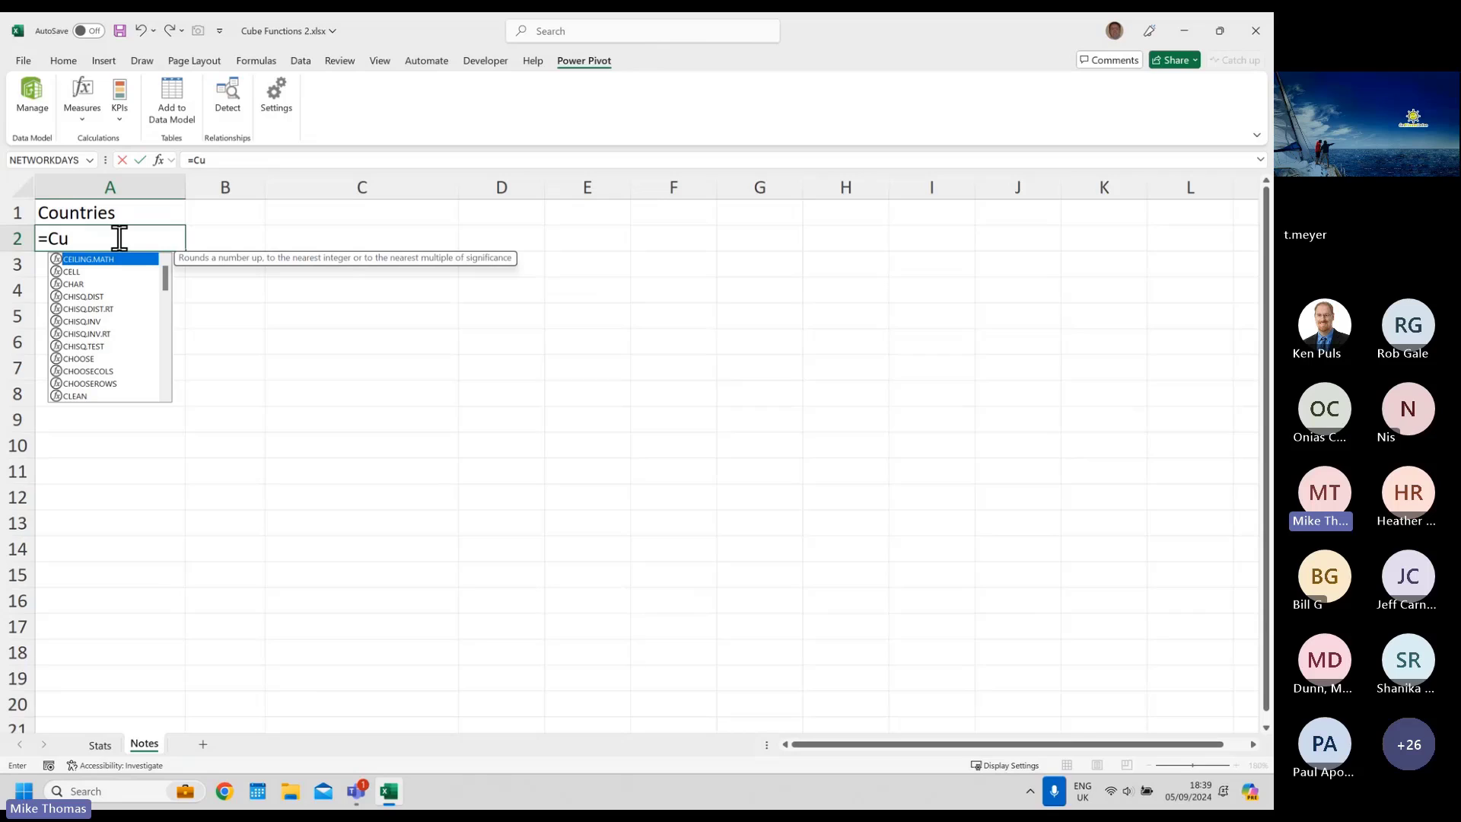
text(be)
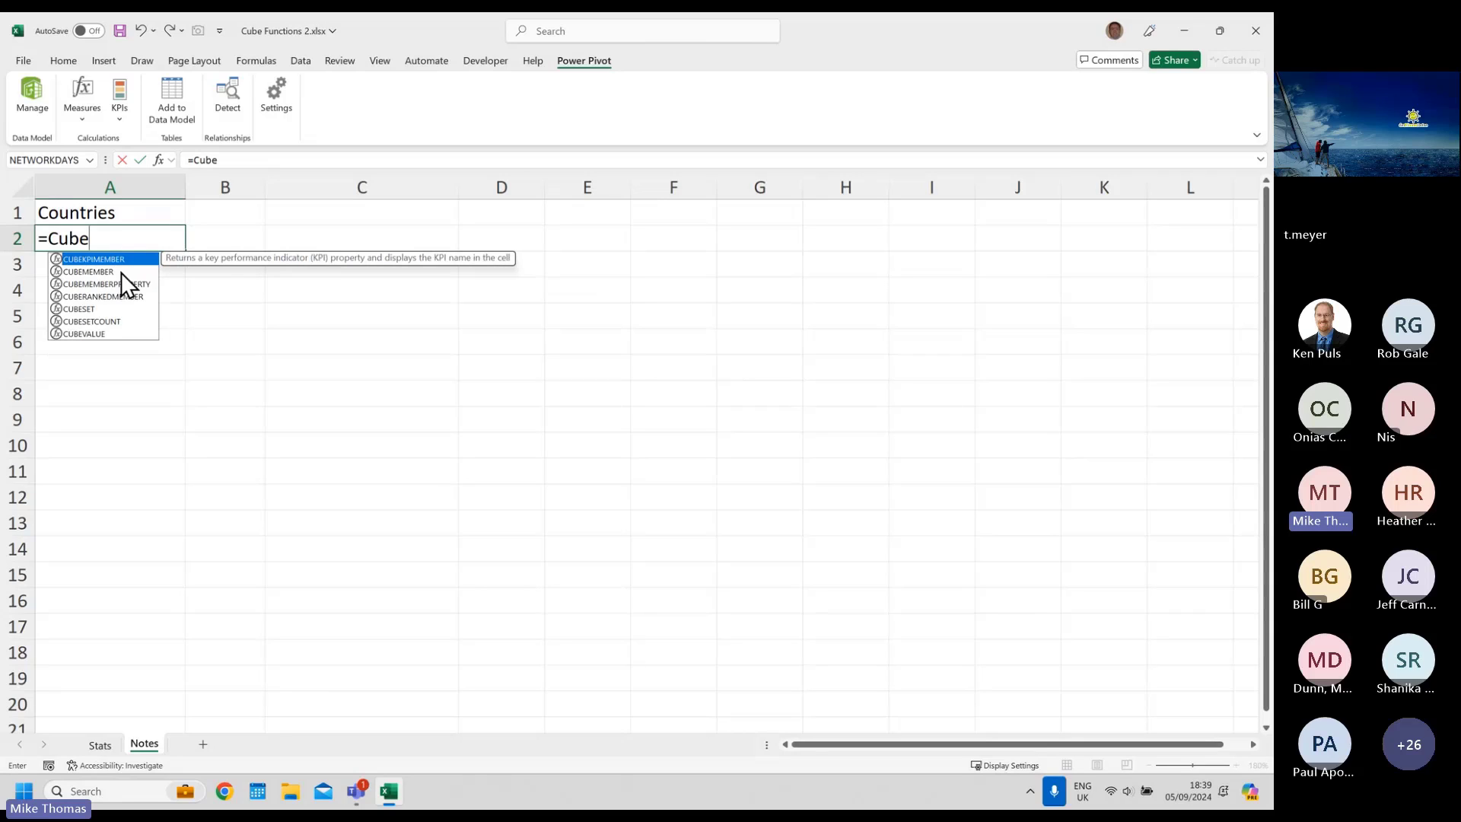
double_click(102, 320)
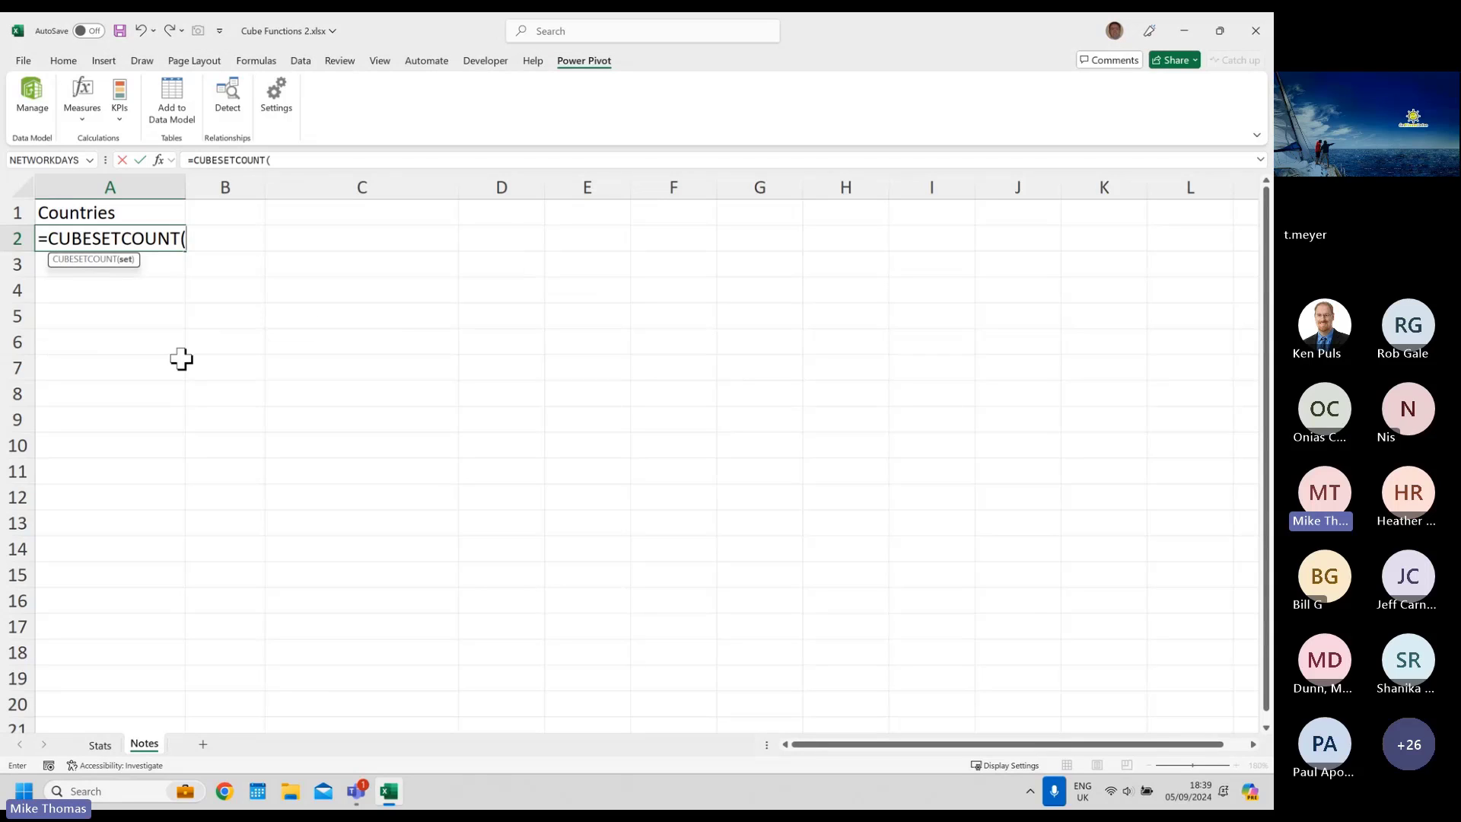
click(147, 205)
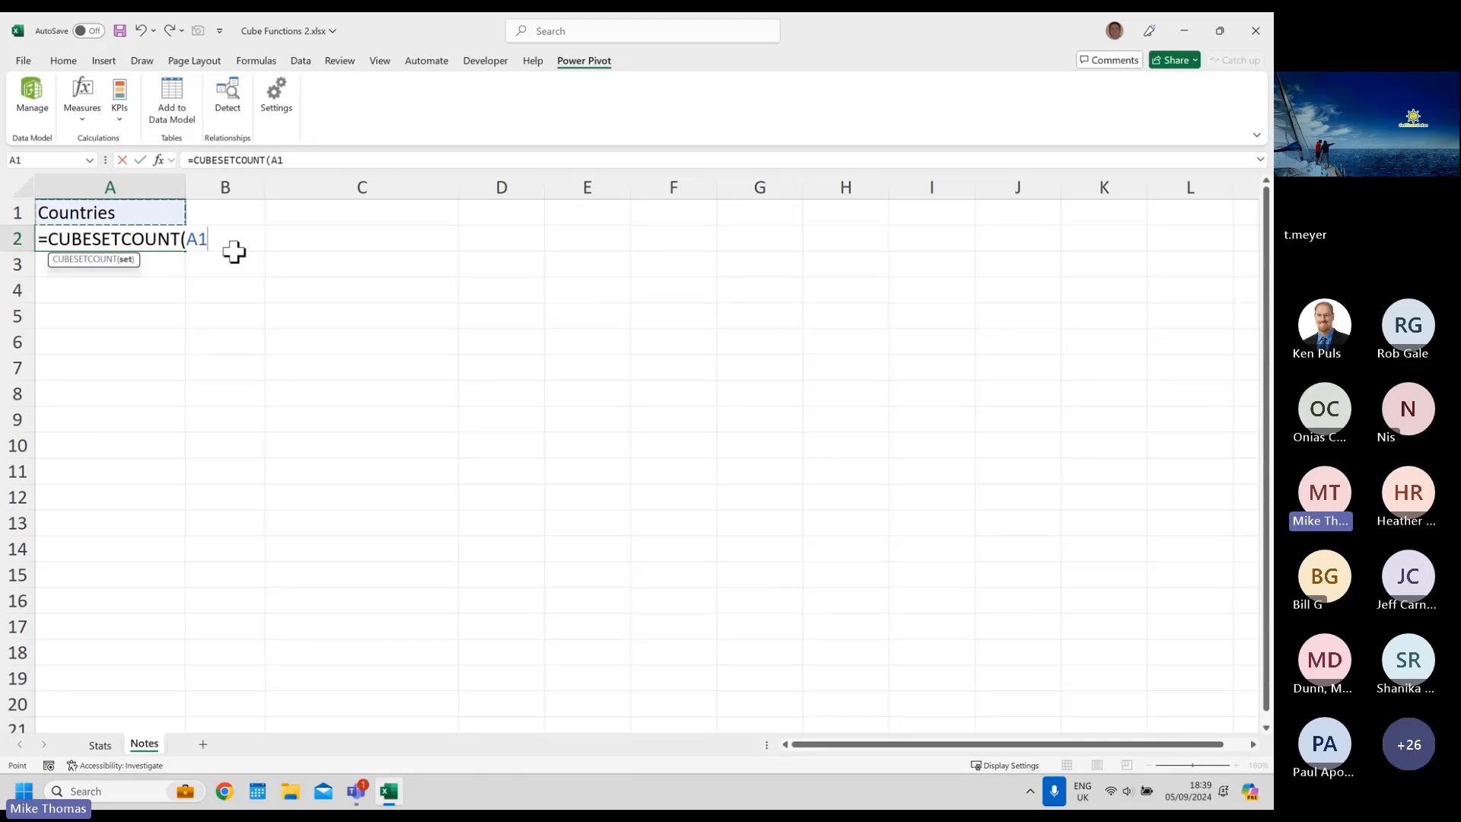
text())
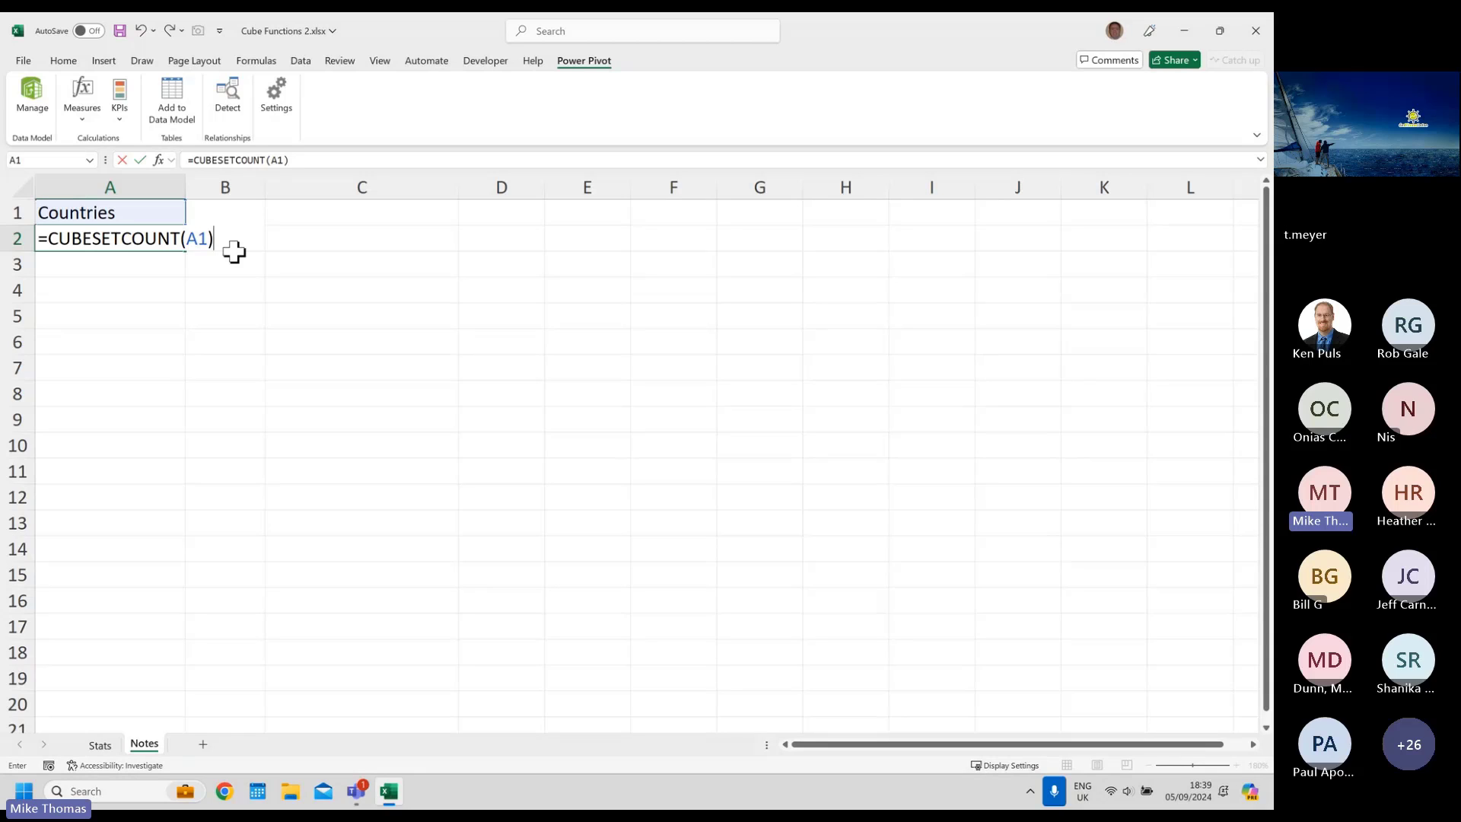
key(ctrl+Return)
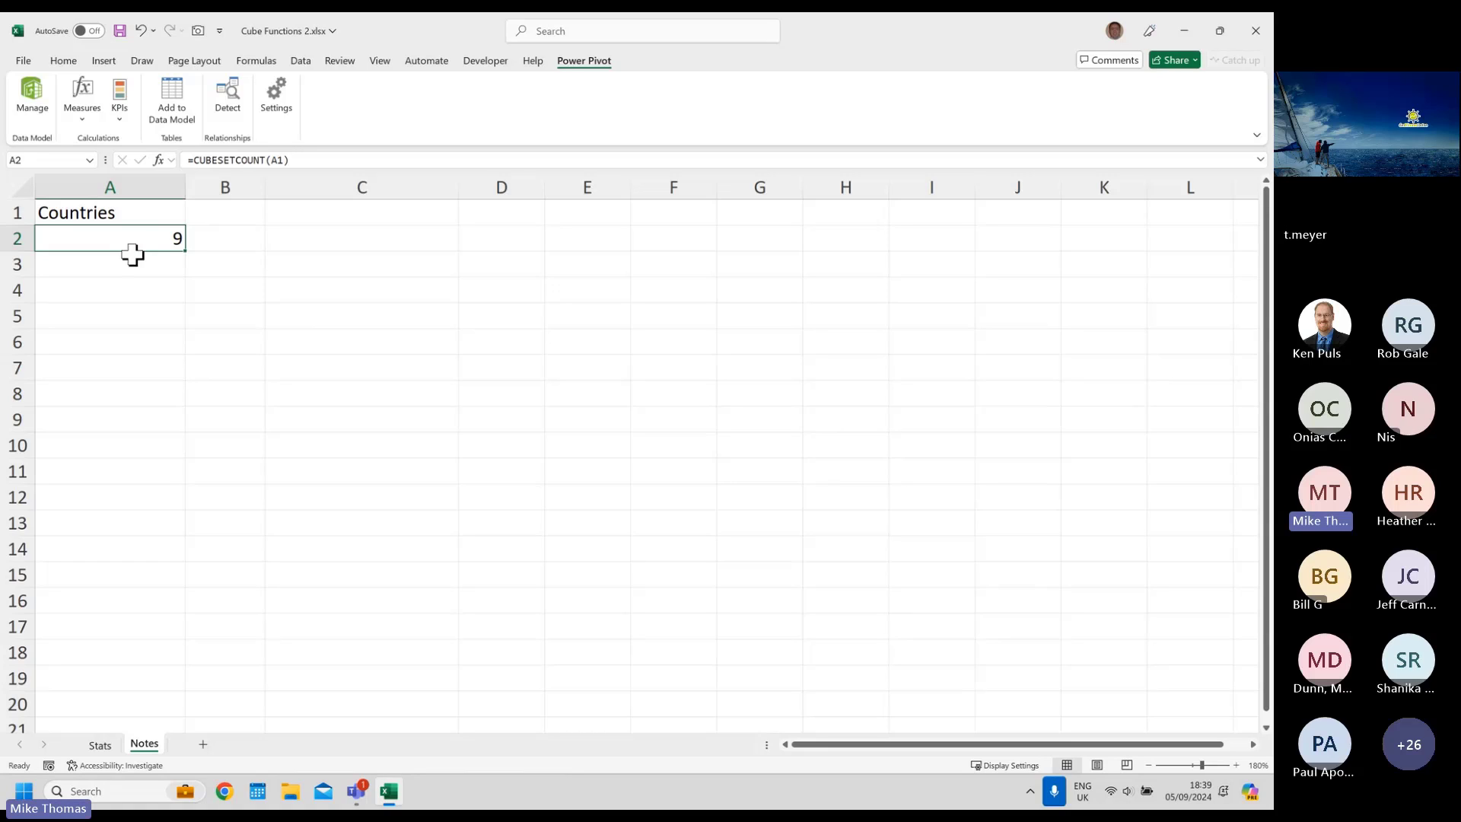
- Generate a spilled number list from cell B1 with =SEQUENCE(A2), and review the formulas in B1 and A2
click(237, 205)
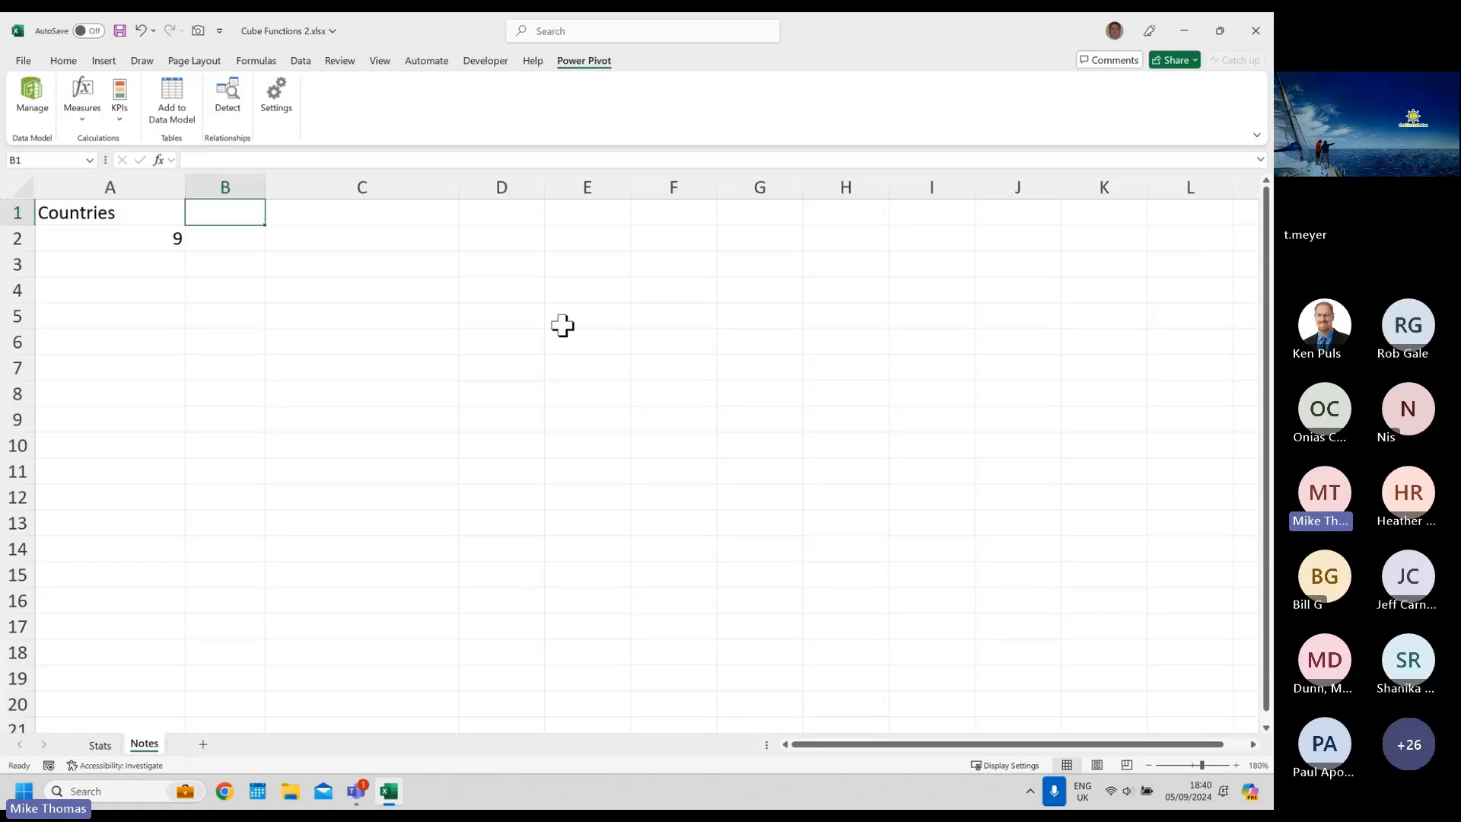
text(=seq)
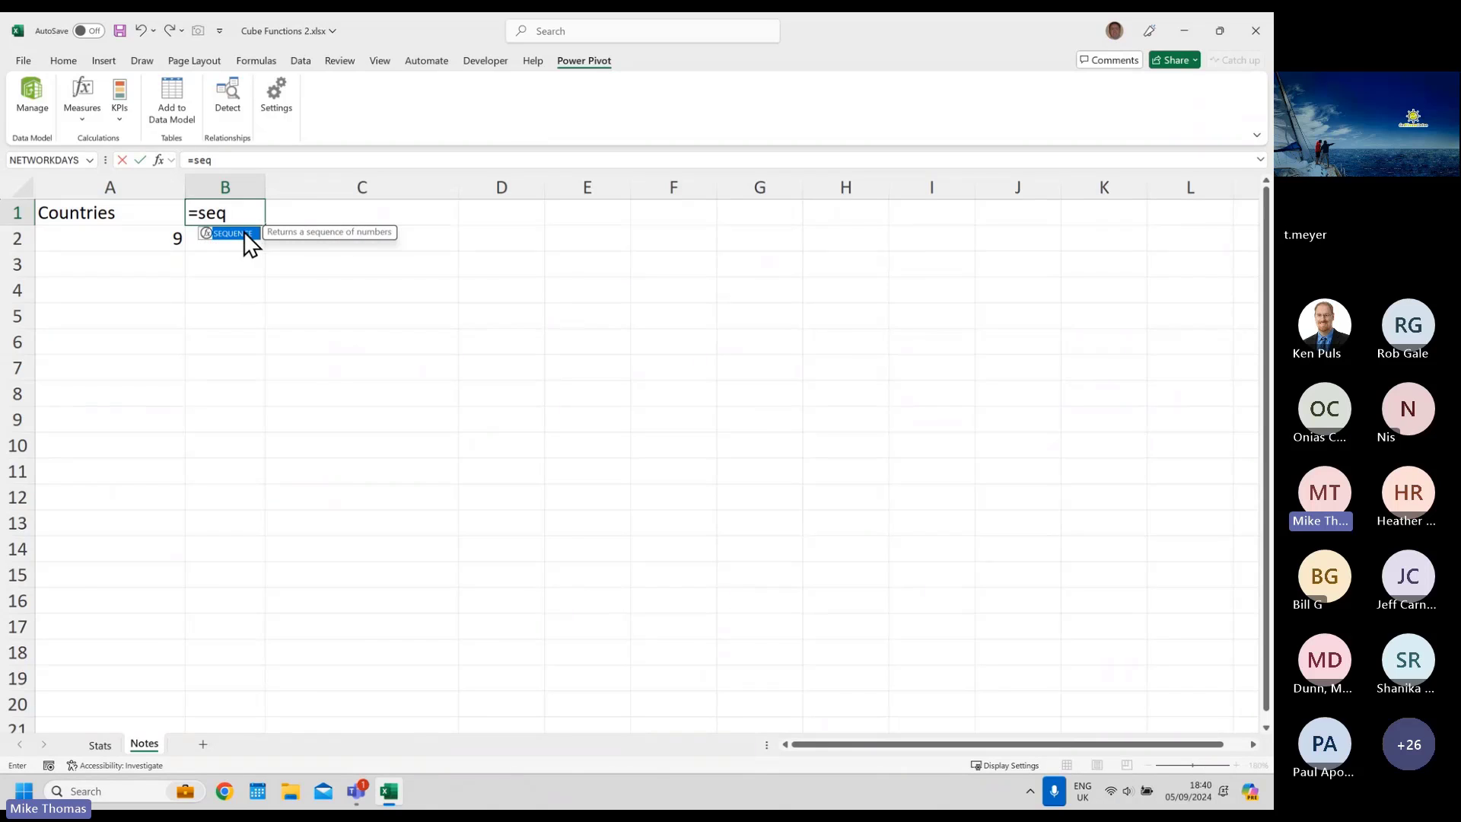
double_click(245, 232)
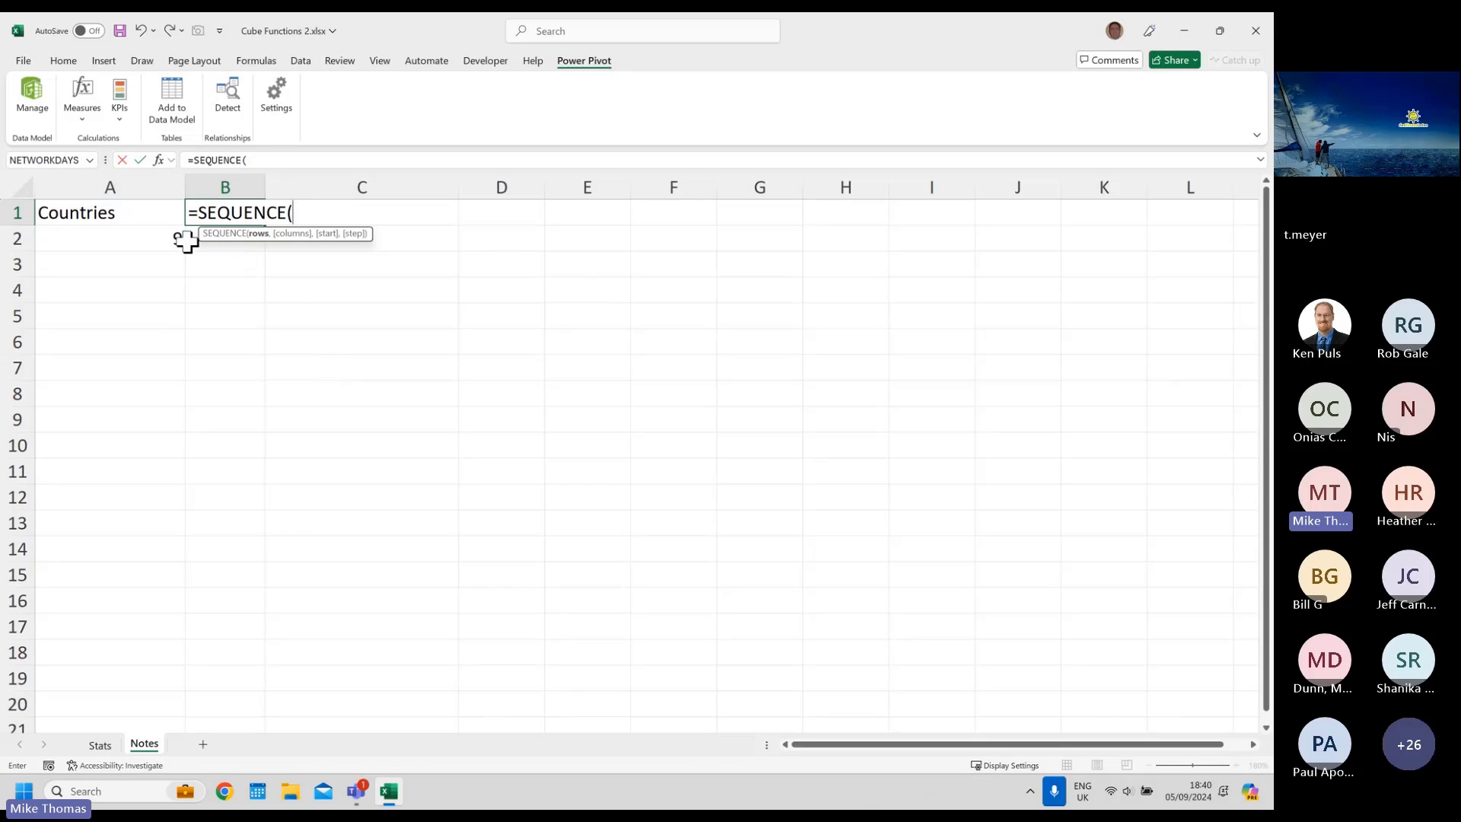
click(148, 238)
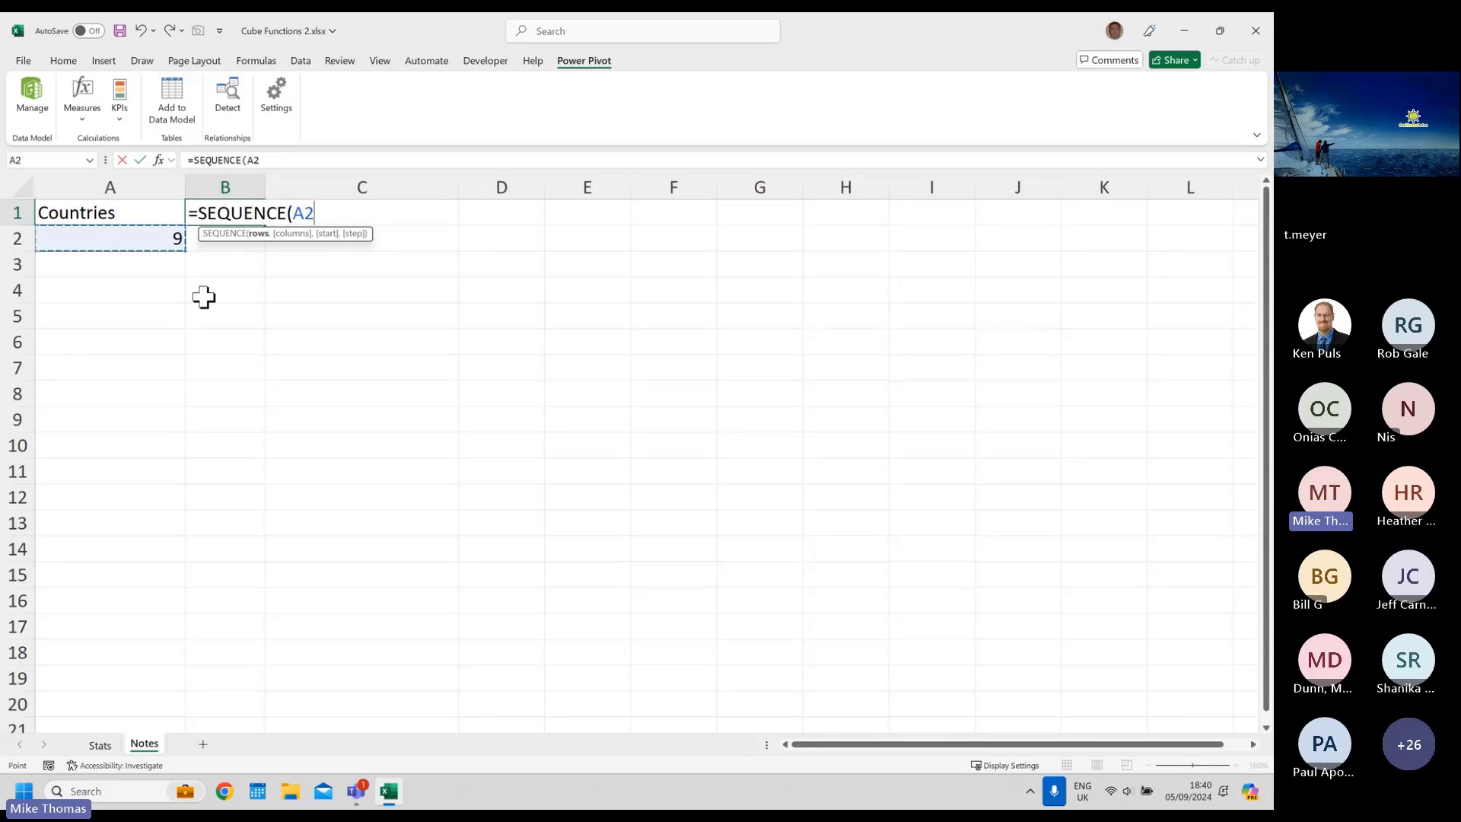
text())
key(ctrl+Return)
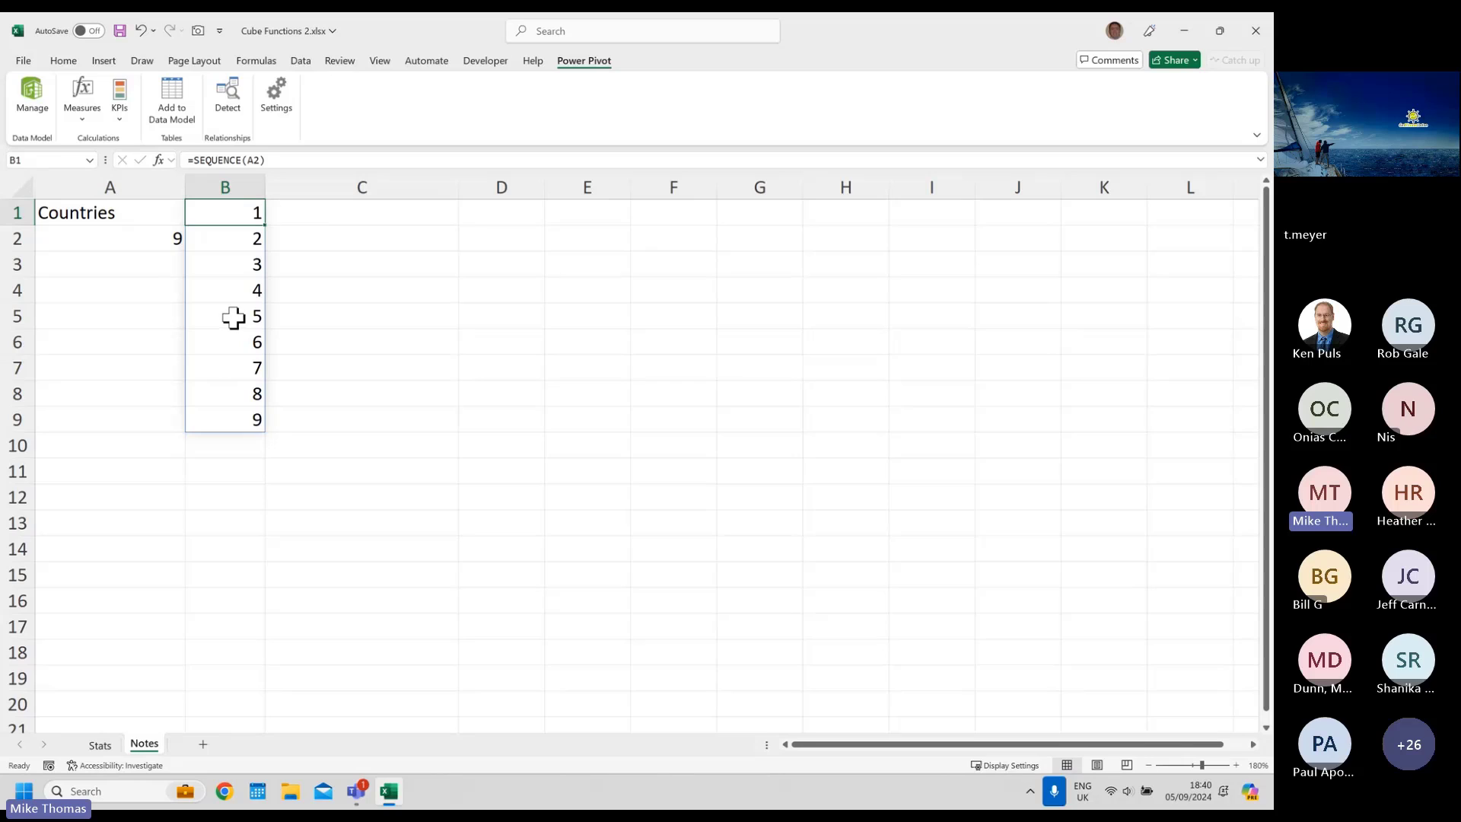
double_click(240, 213)
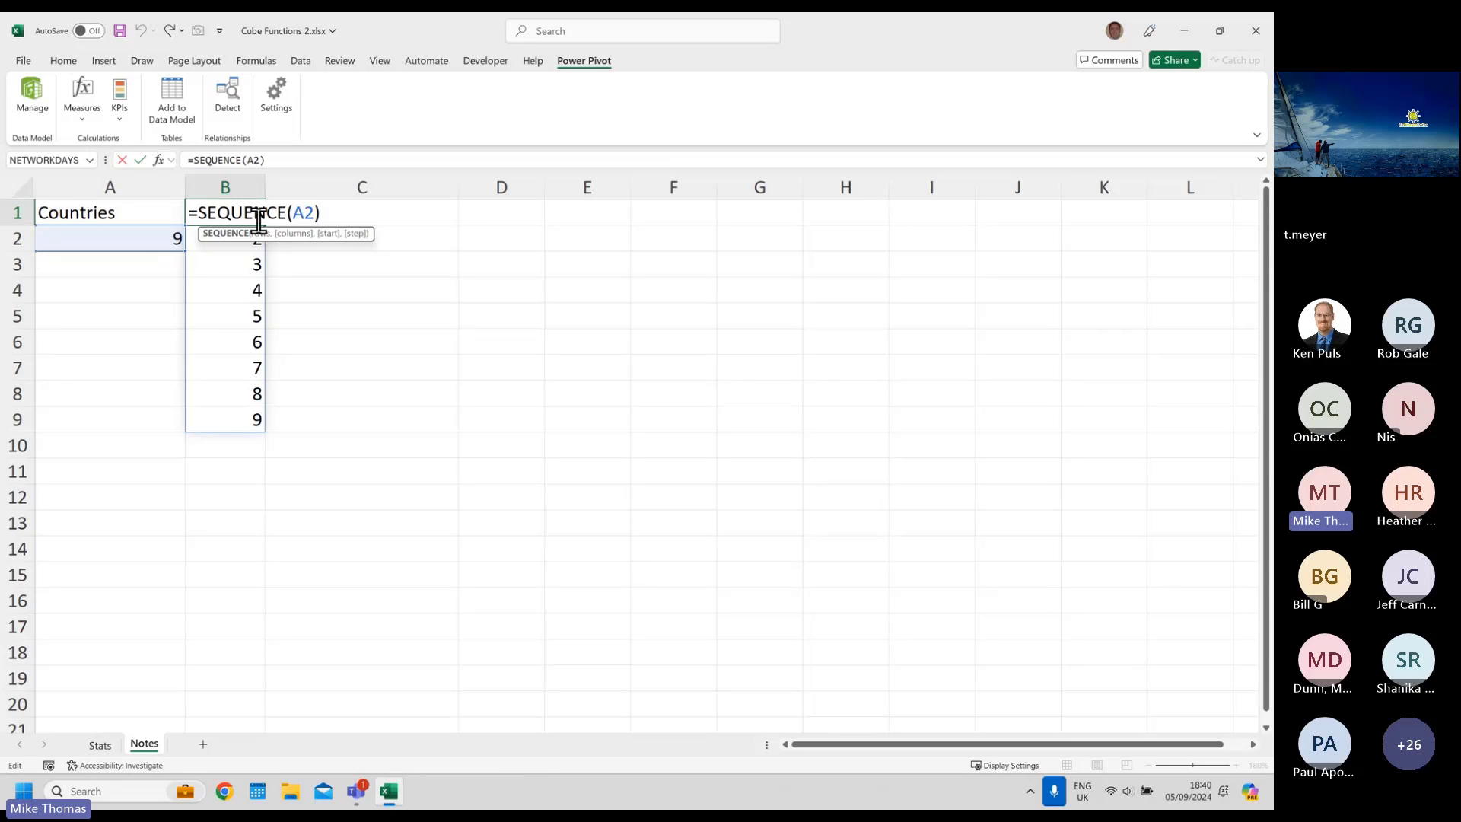
key(Escape)
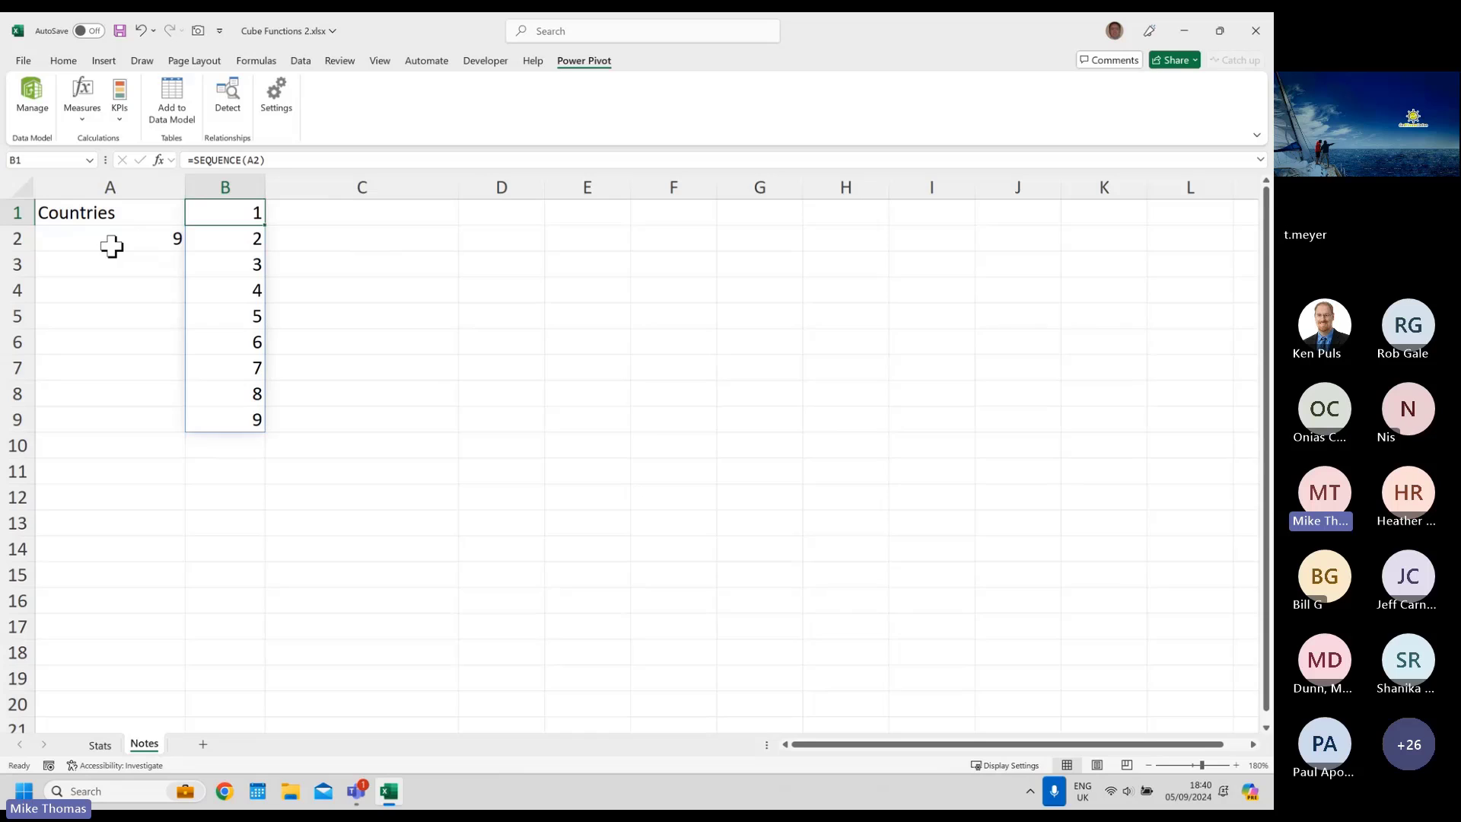
click(112, 246)
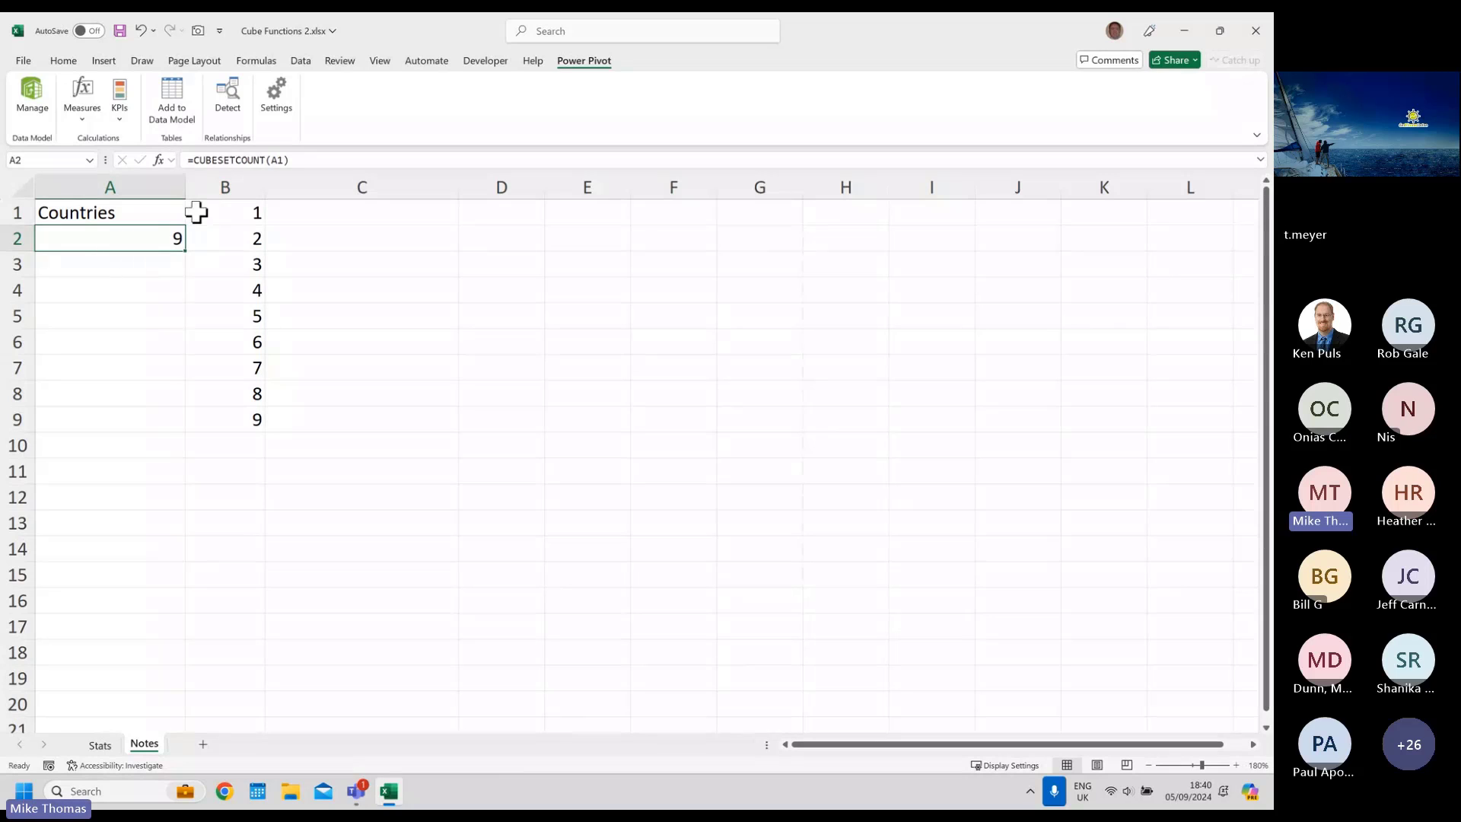
- Replace the formula in cell B1 with =SEQUENCE(CUBESETCOUNT(A1))
click(225, 205)
key(Delete)
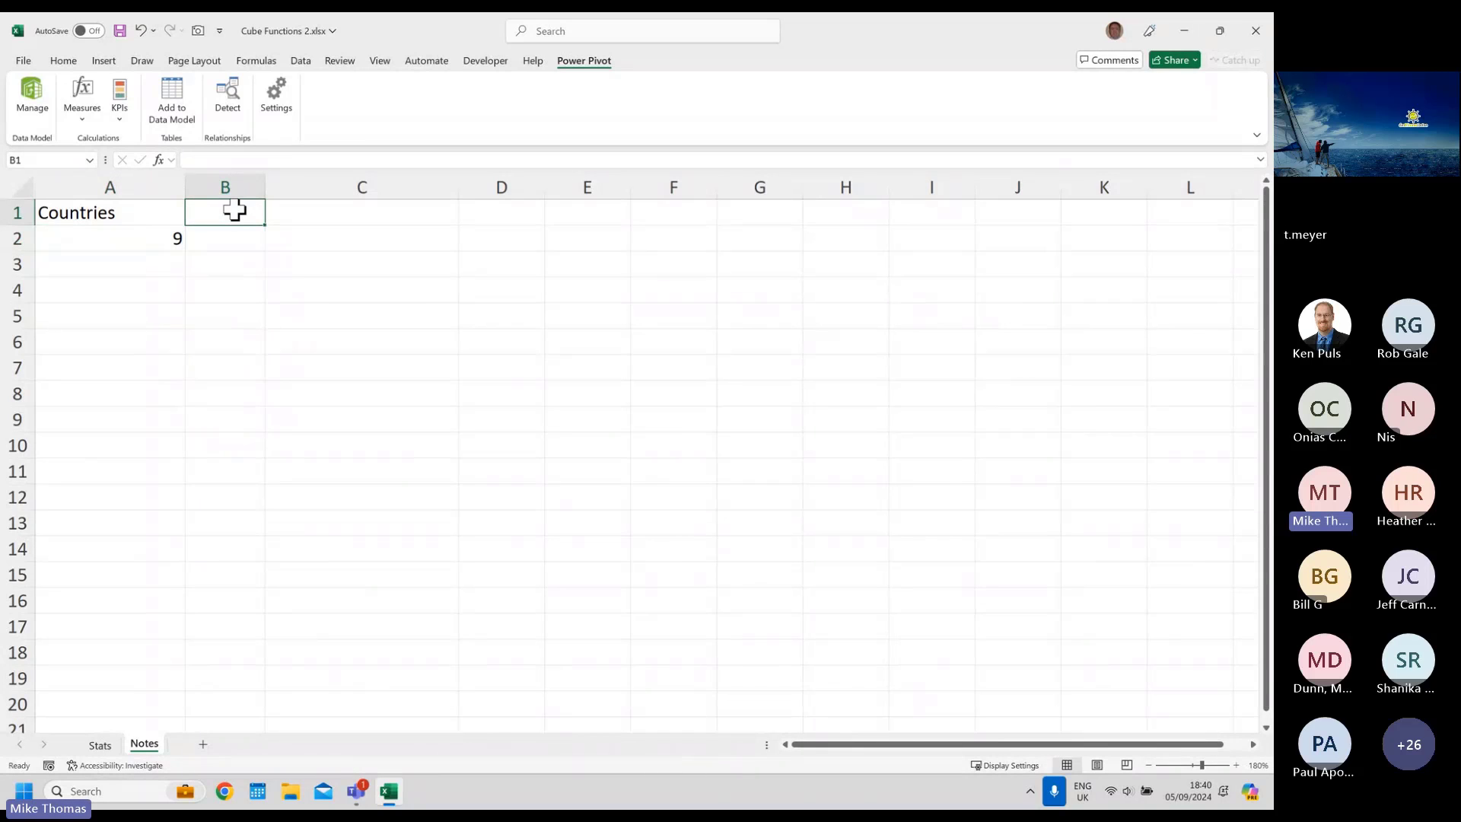
text(=seq)
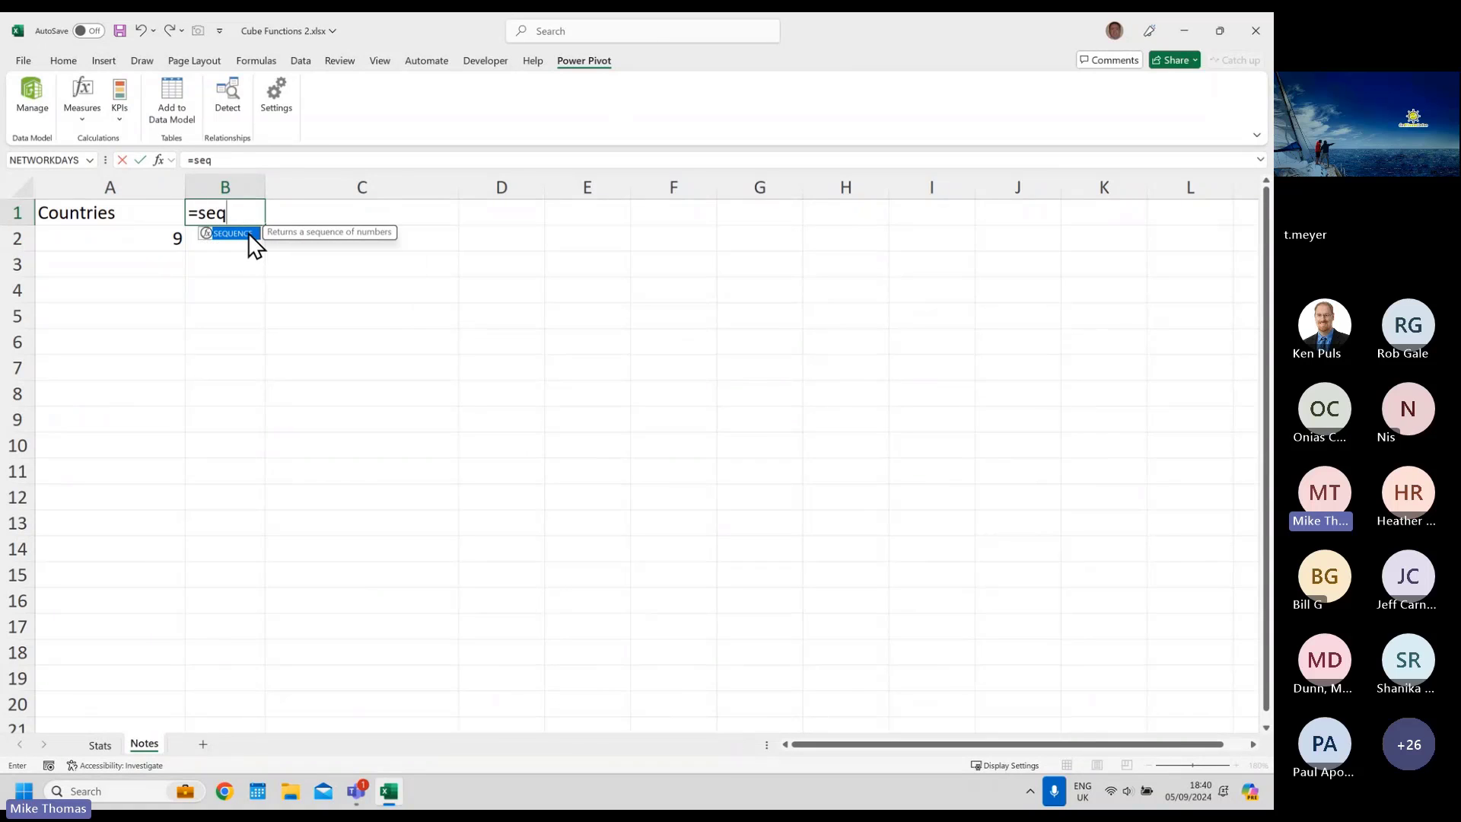
double_click(248, 233)
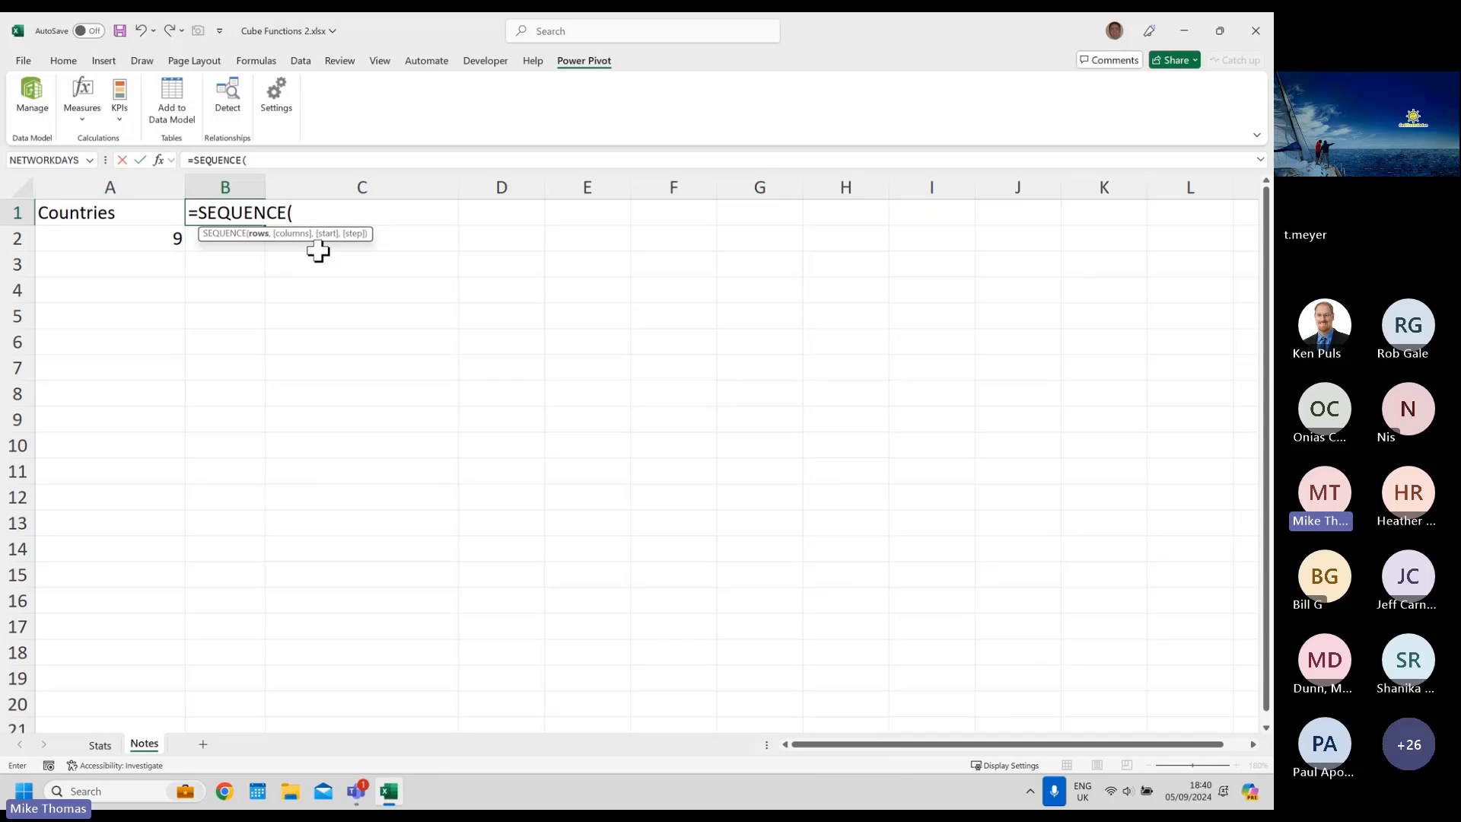
text(cube)
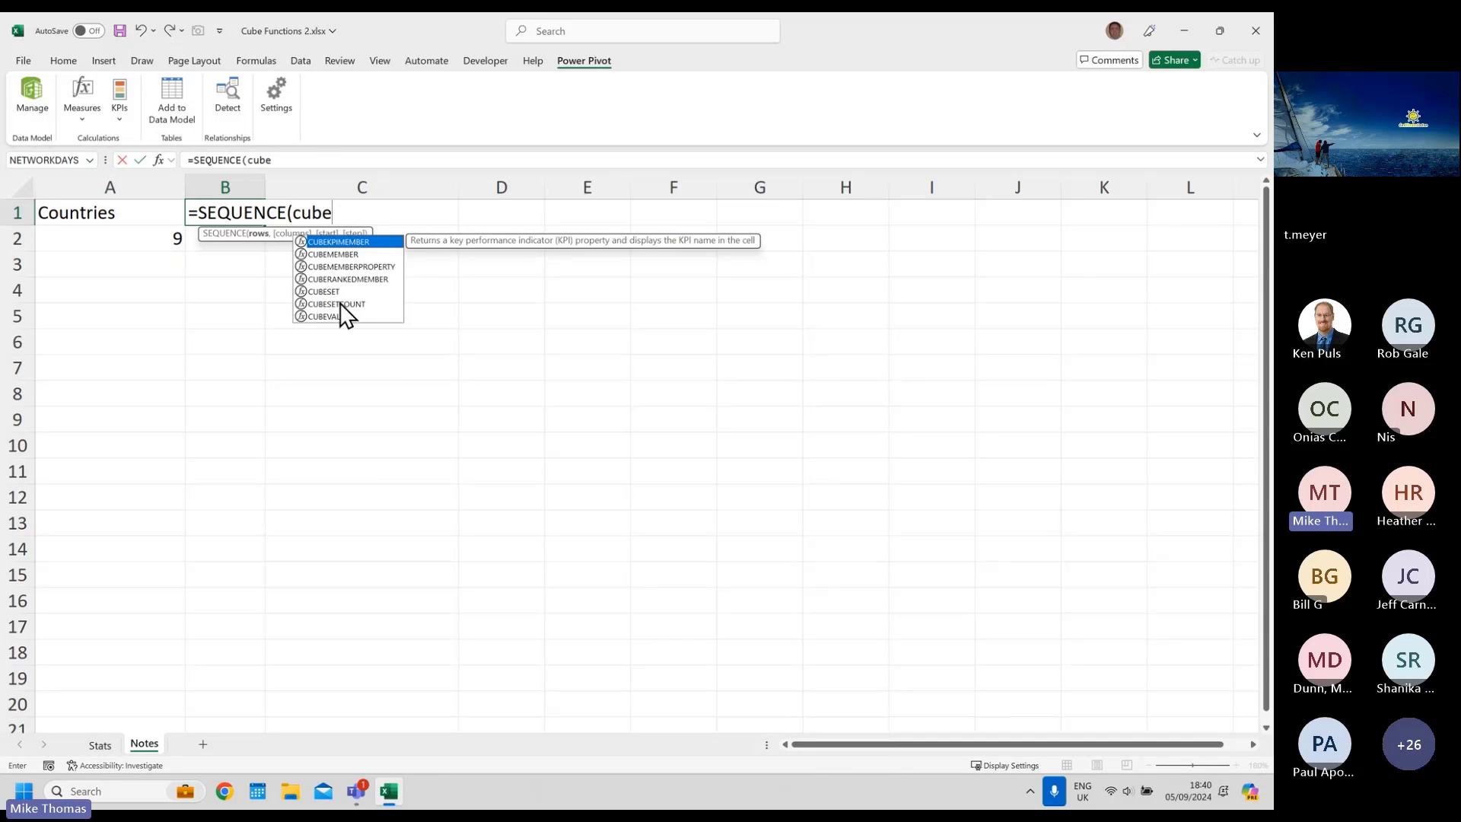
double_click(338, 304)
text(A1))
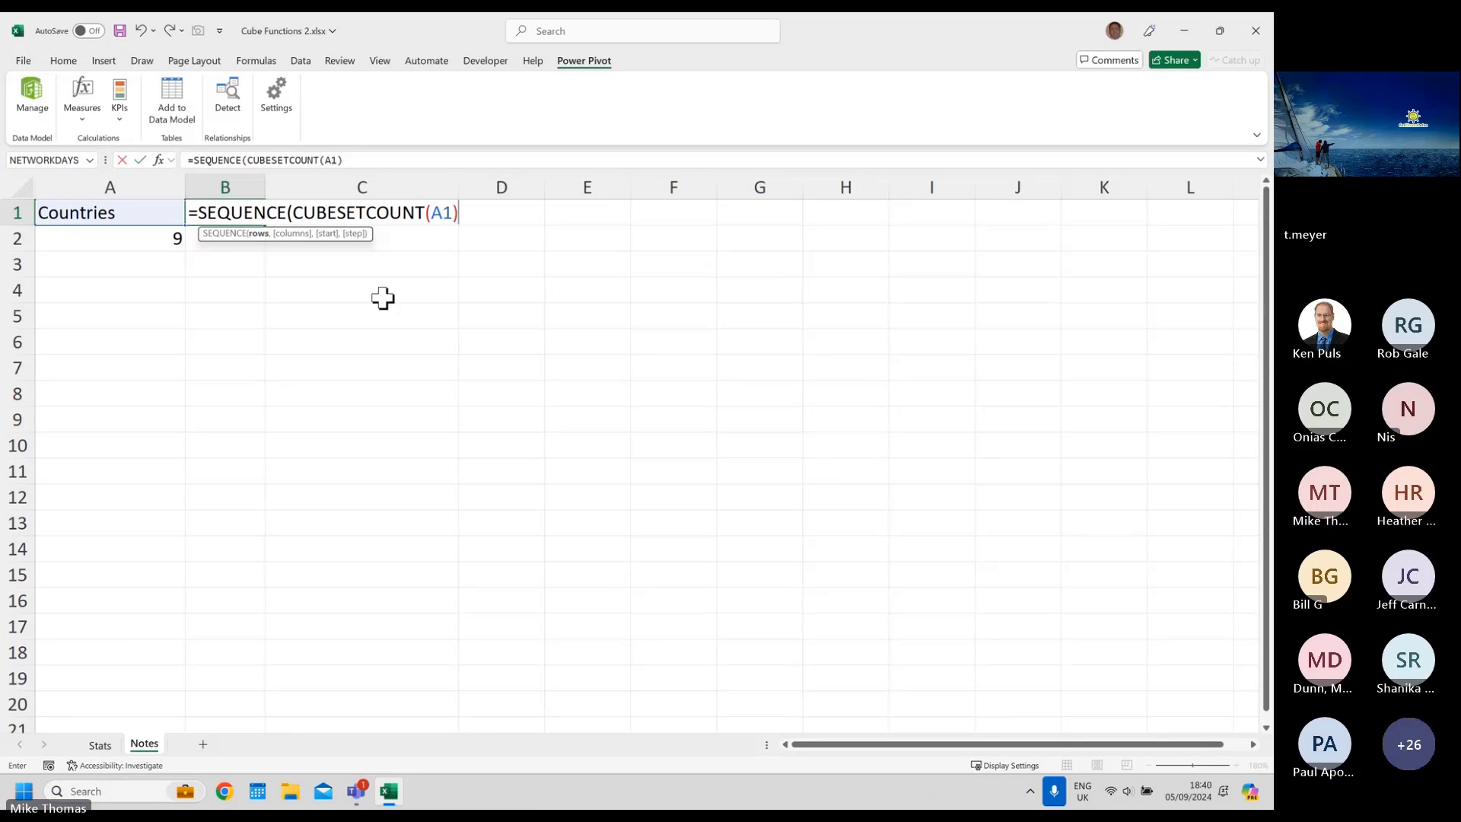
key(Return)
click(674, 457)
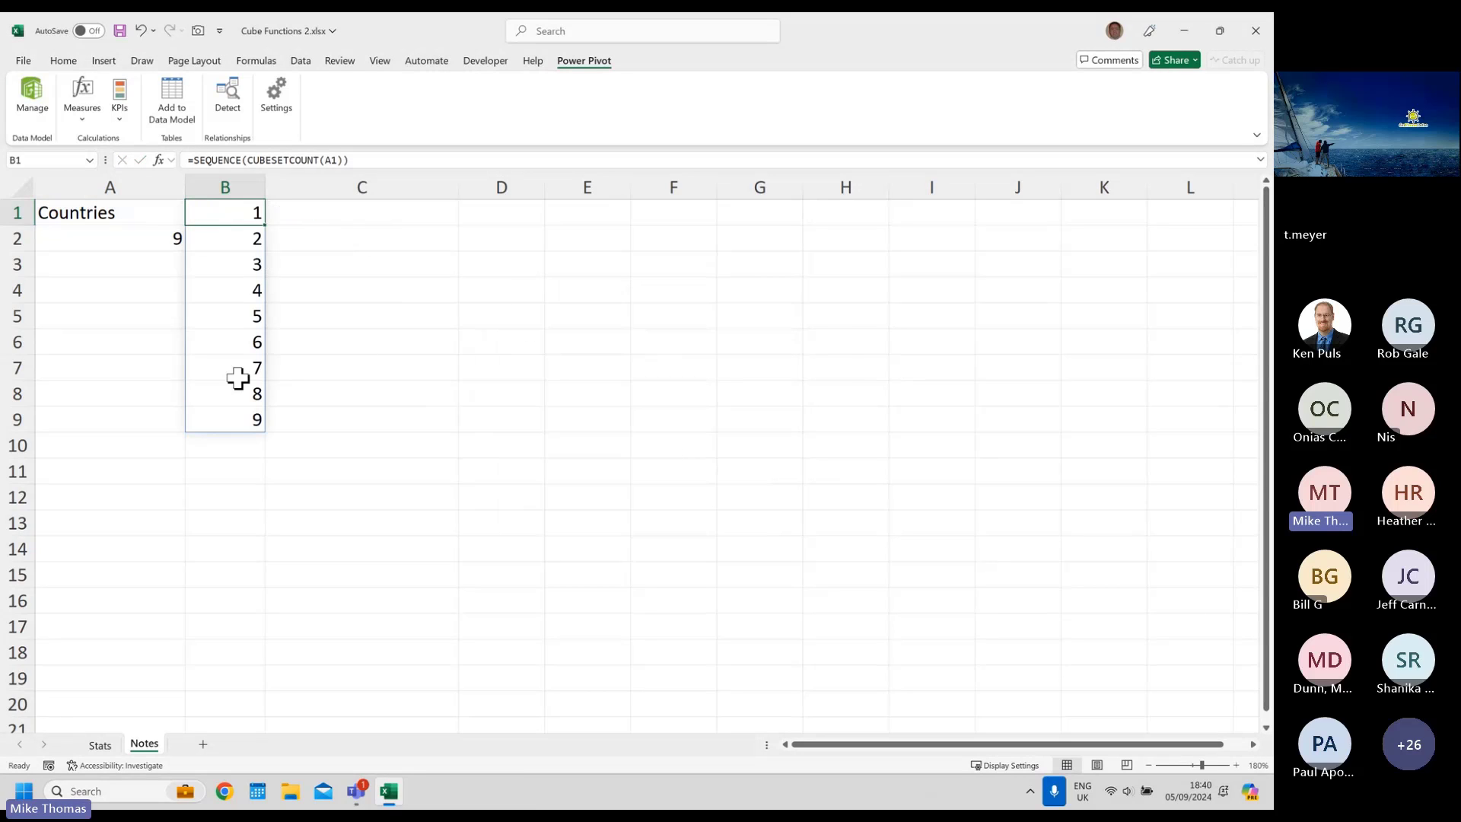
- Clear the separate set count from cell A2 and review the nested SEQUENCE formula in B1
click(137, 236)
key(Delete)
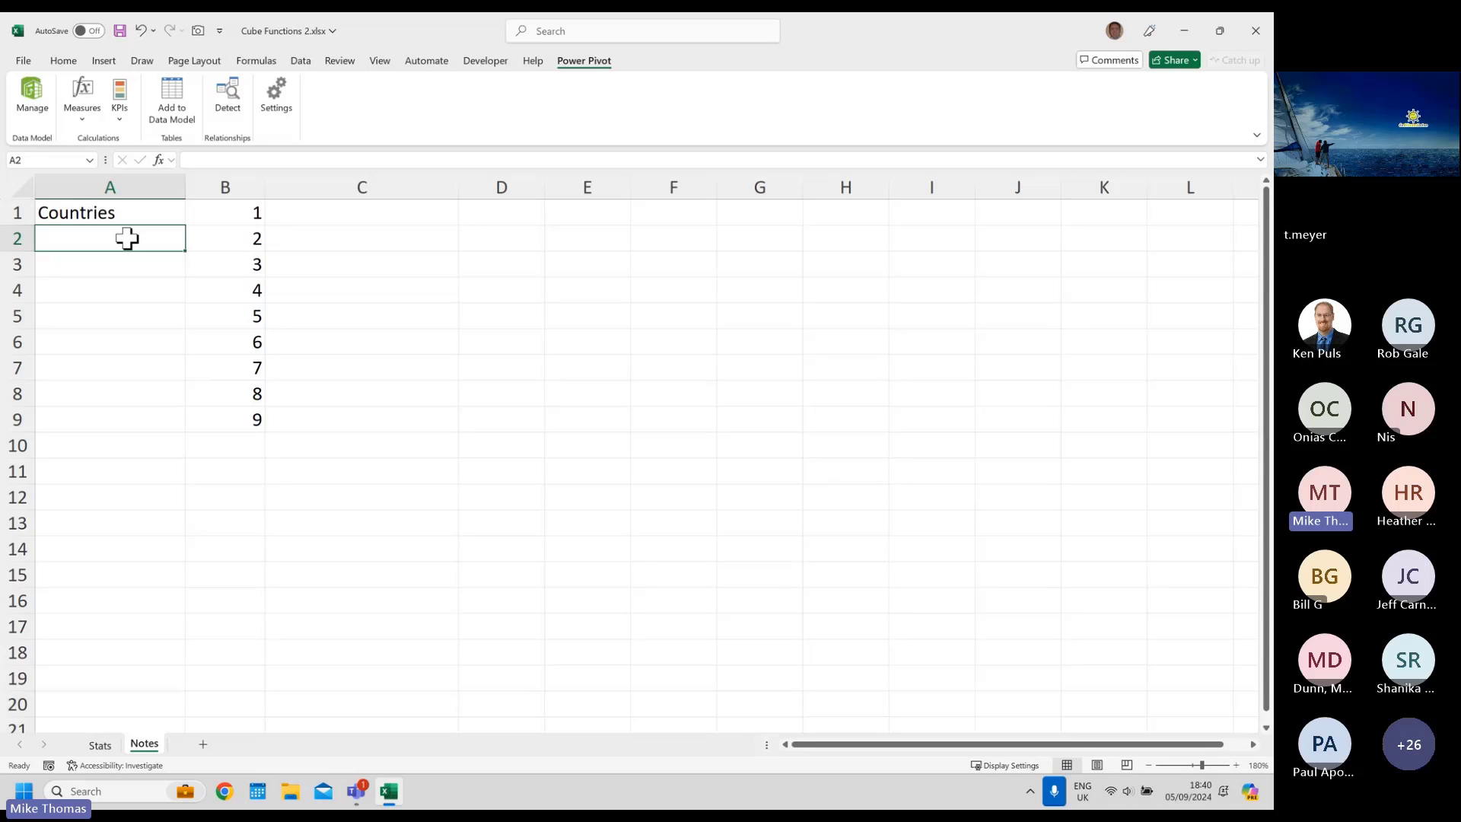
double_click(239, 210)
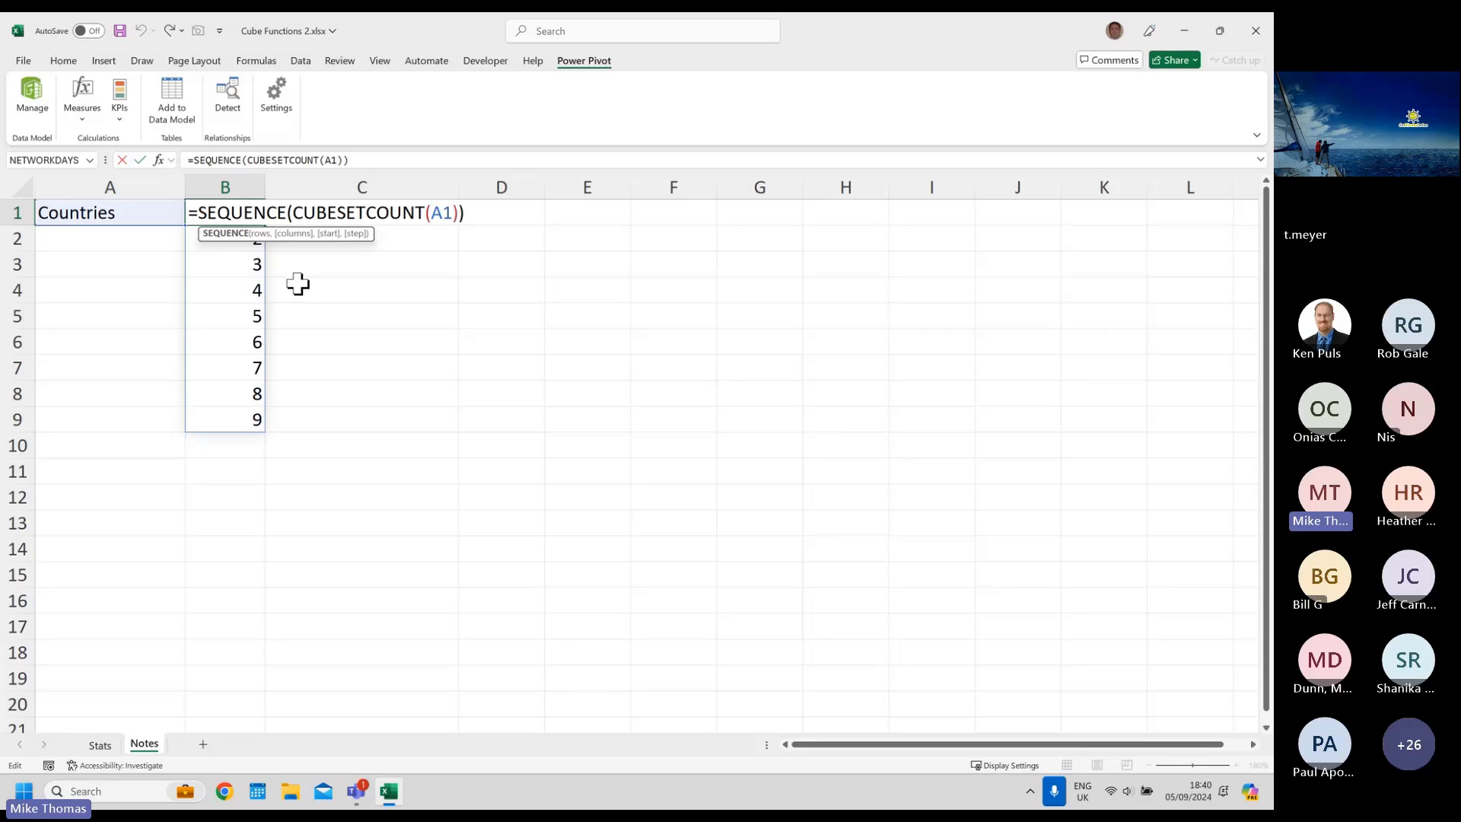
key(Escape)
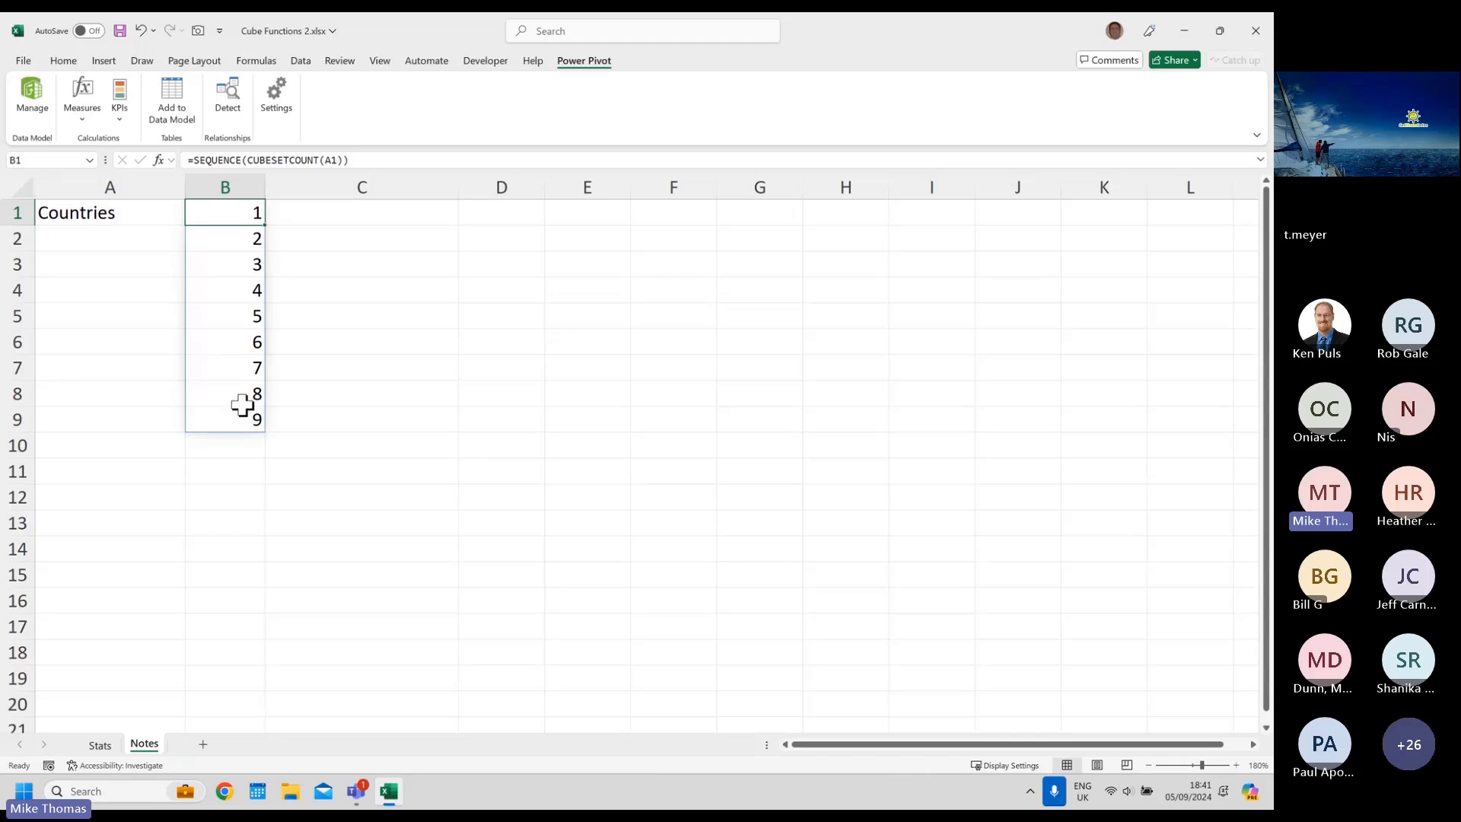
- In cell C1, write the formula =CUBERANKEDMEMBER("ThisWorkbookDataModel",A1,B1#) to list the set members by their spilled rank numbers
click(334, 211)
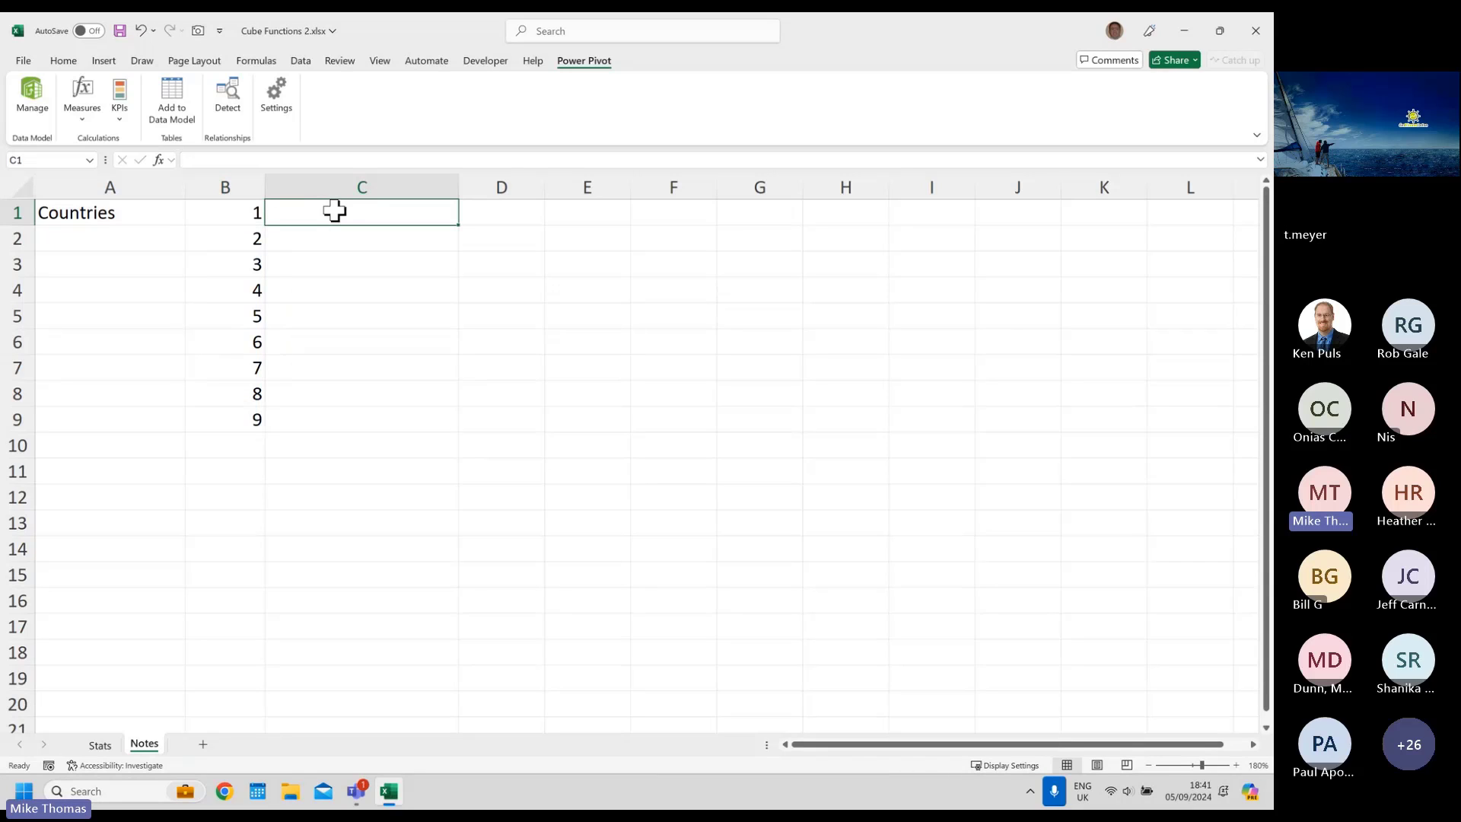
text(=Cube)
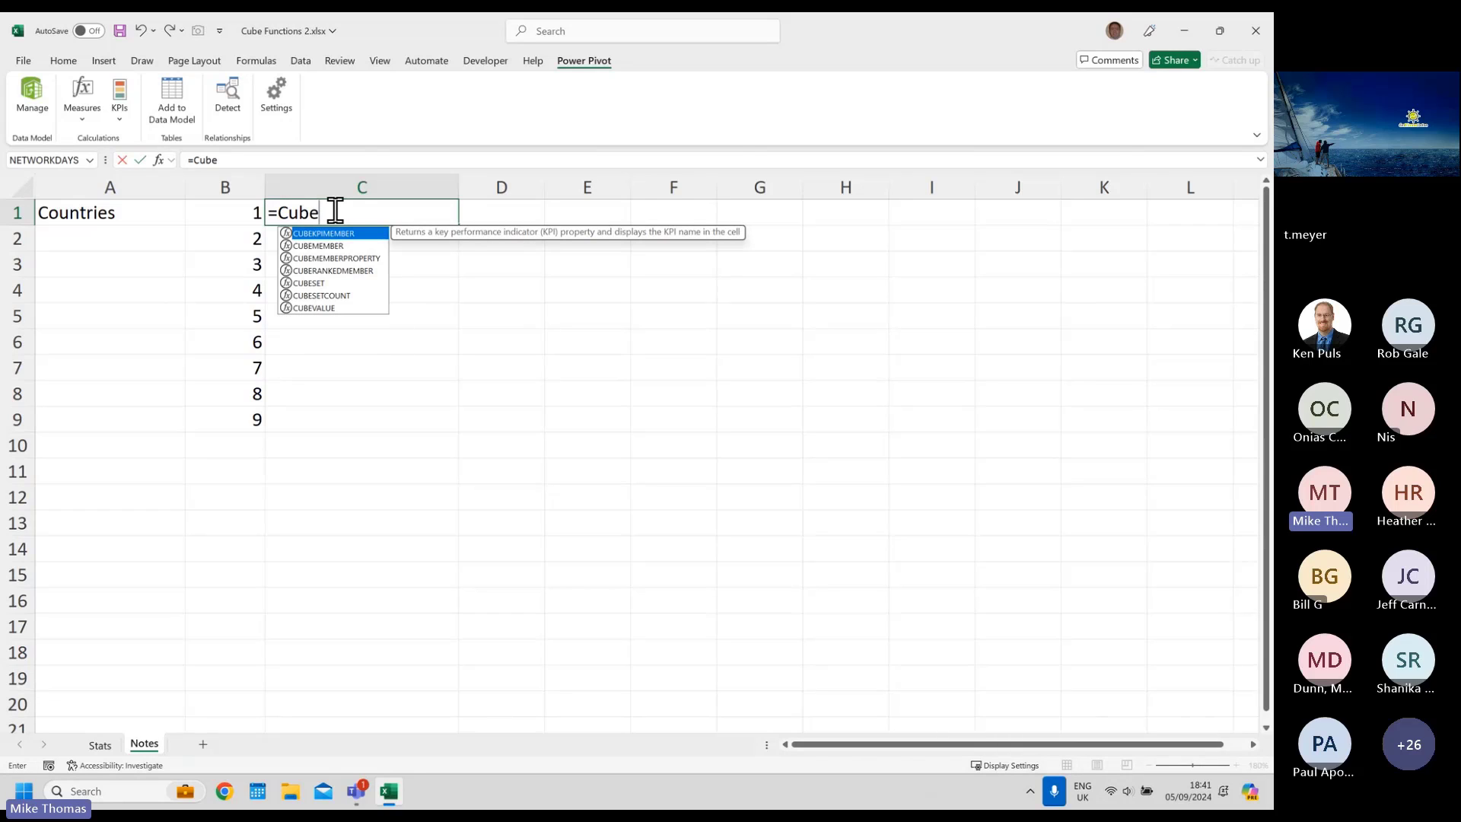
double_click(339, 271)
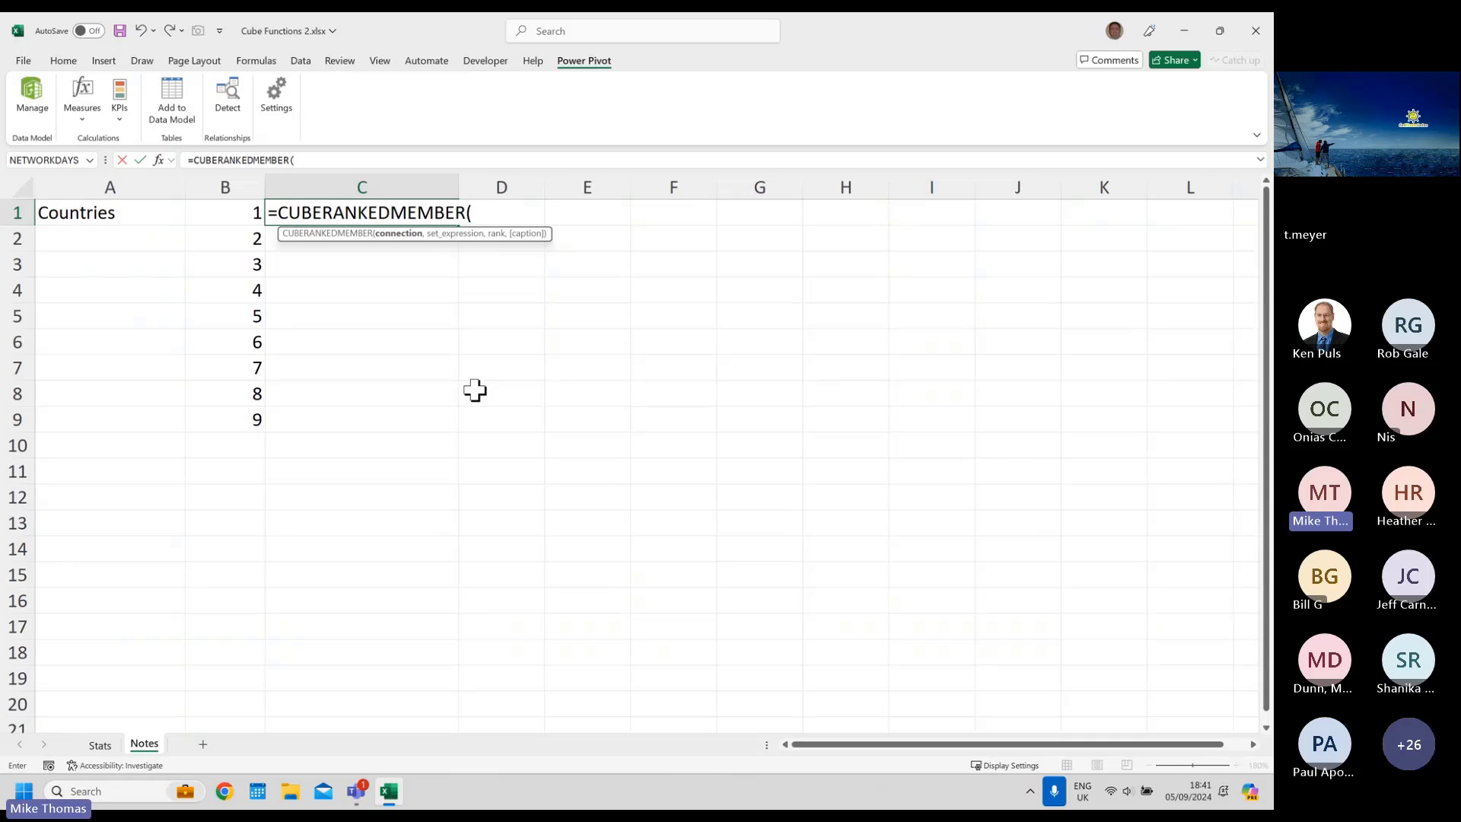
text(")
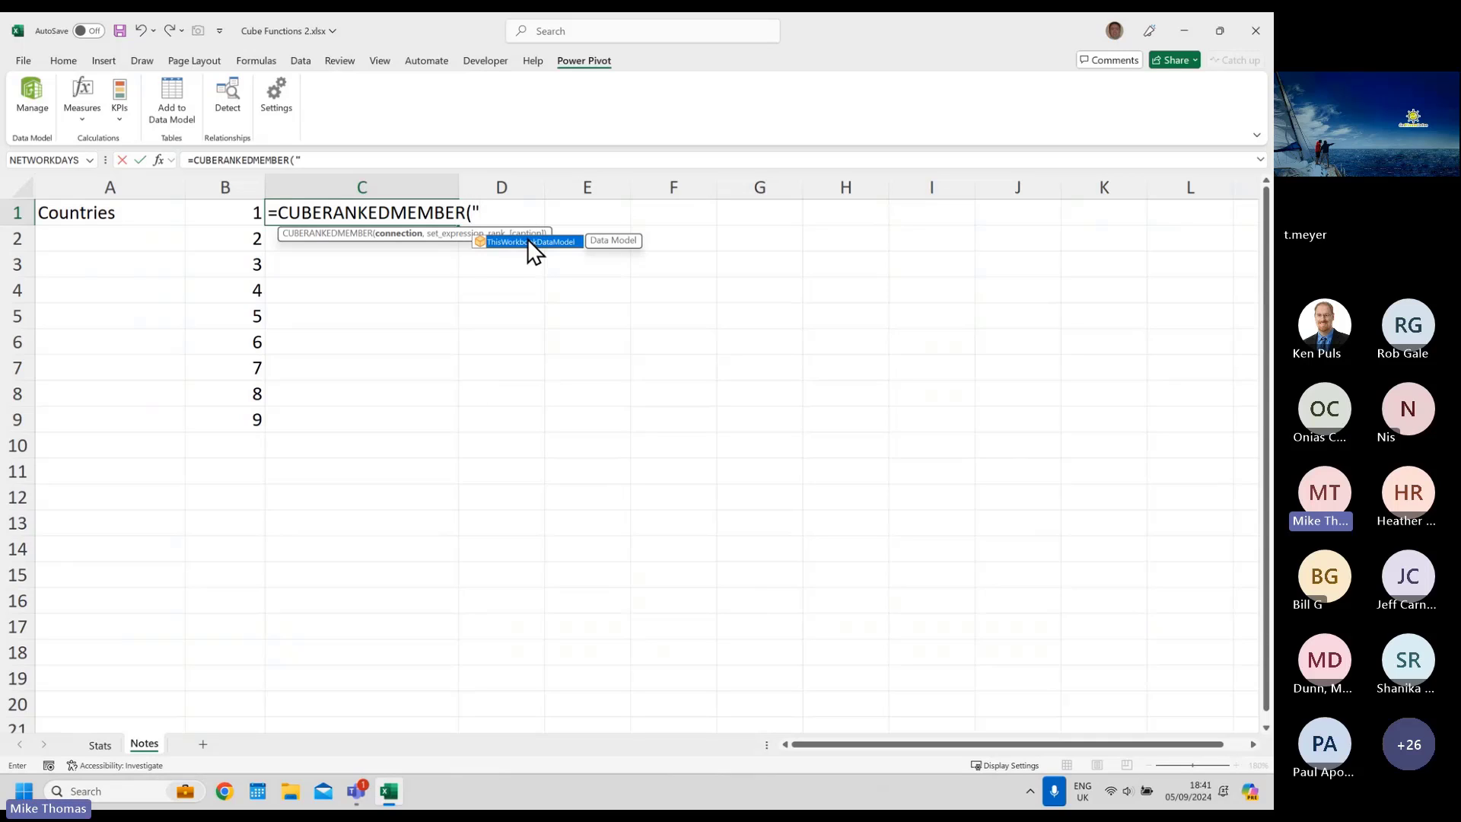
double_click(528, 239)
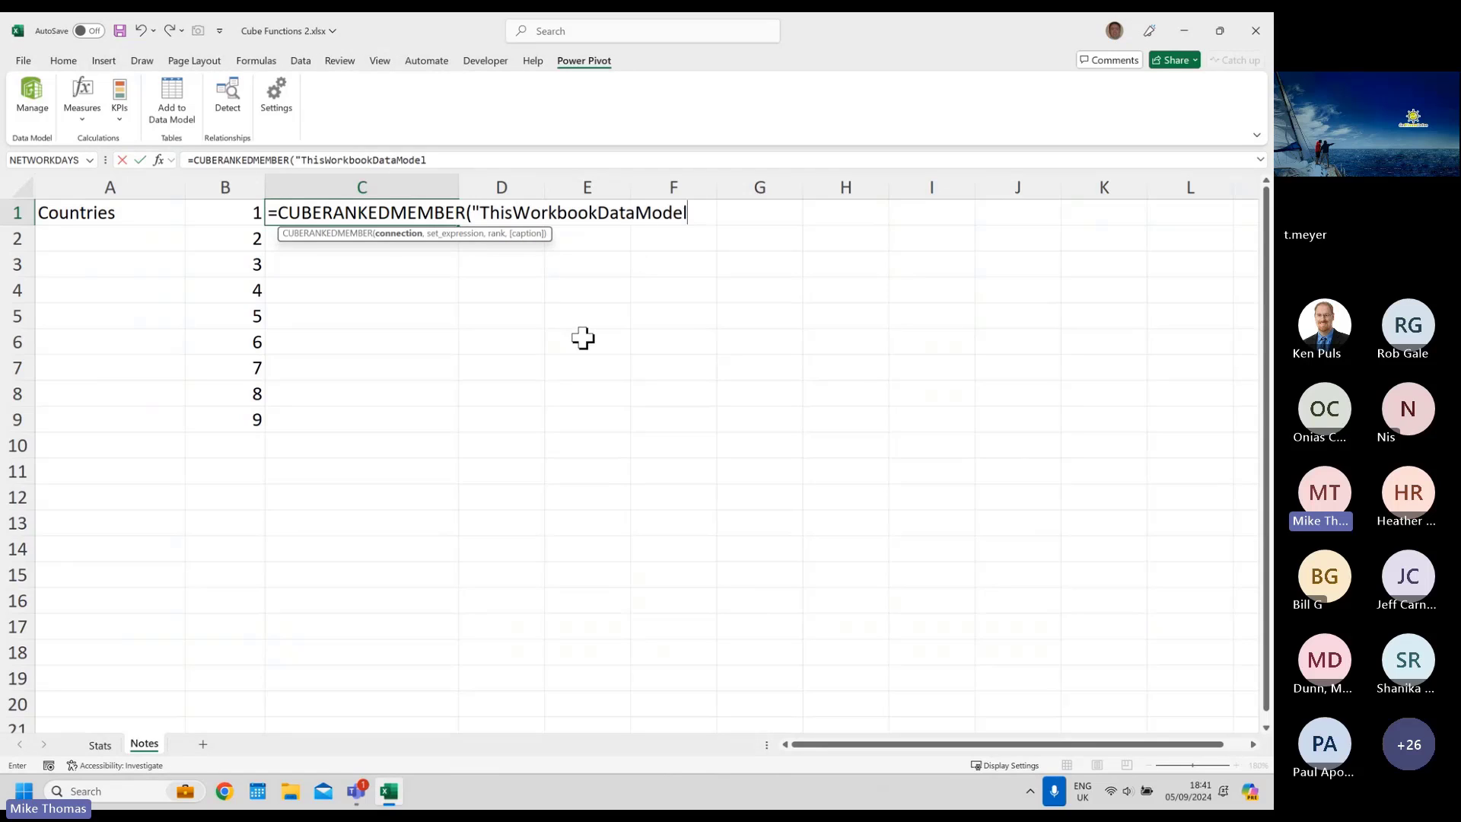
text(",)
click(127, 207)
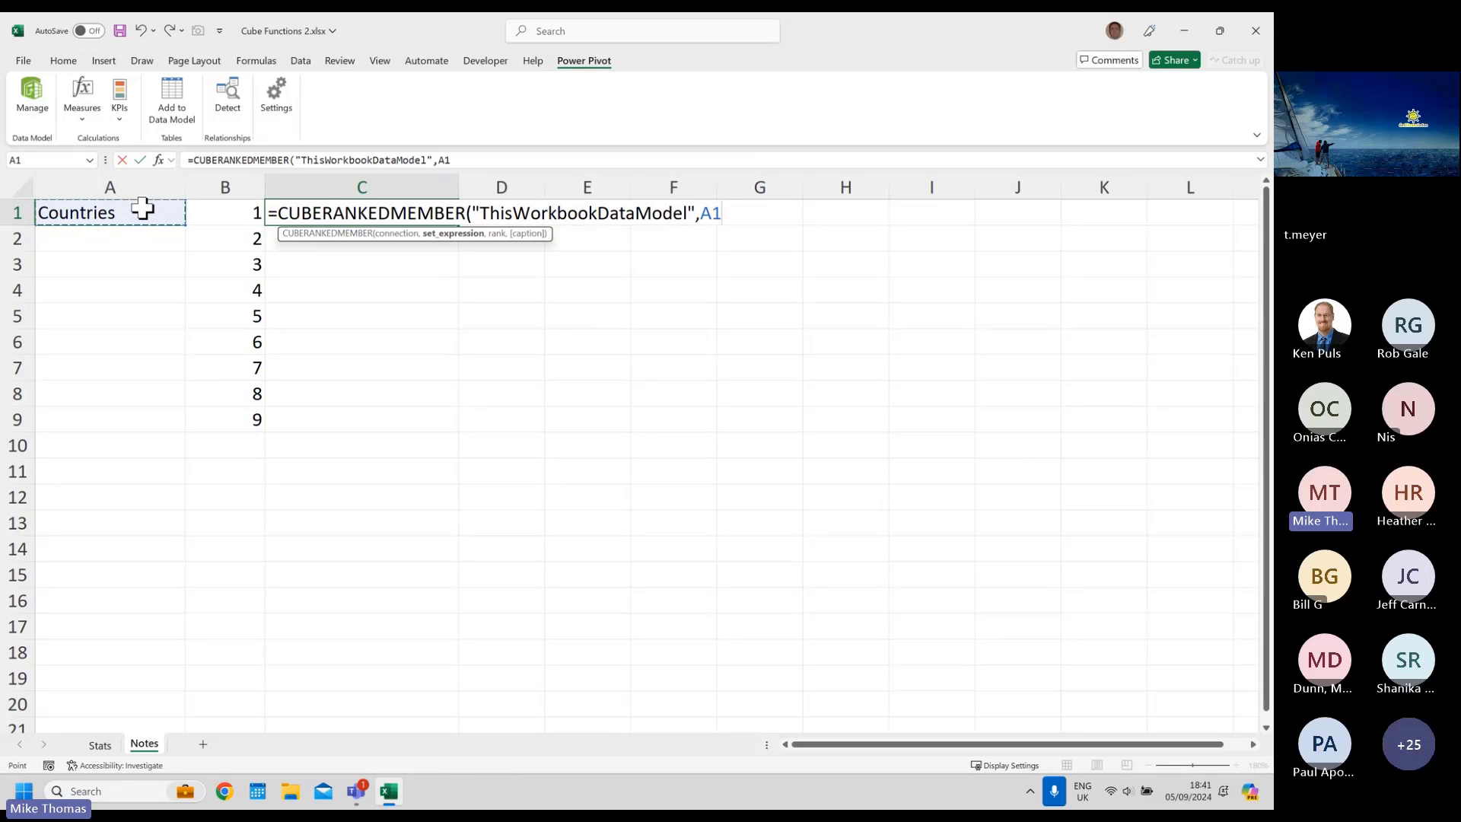
text(,)
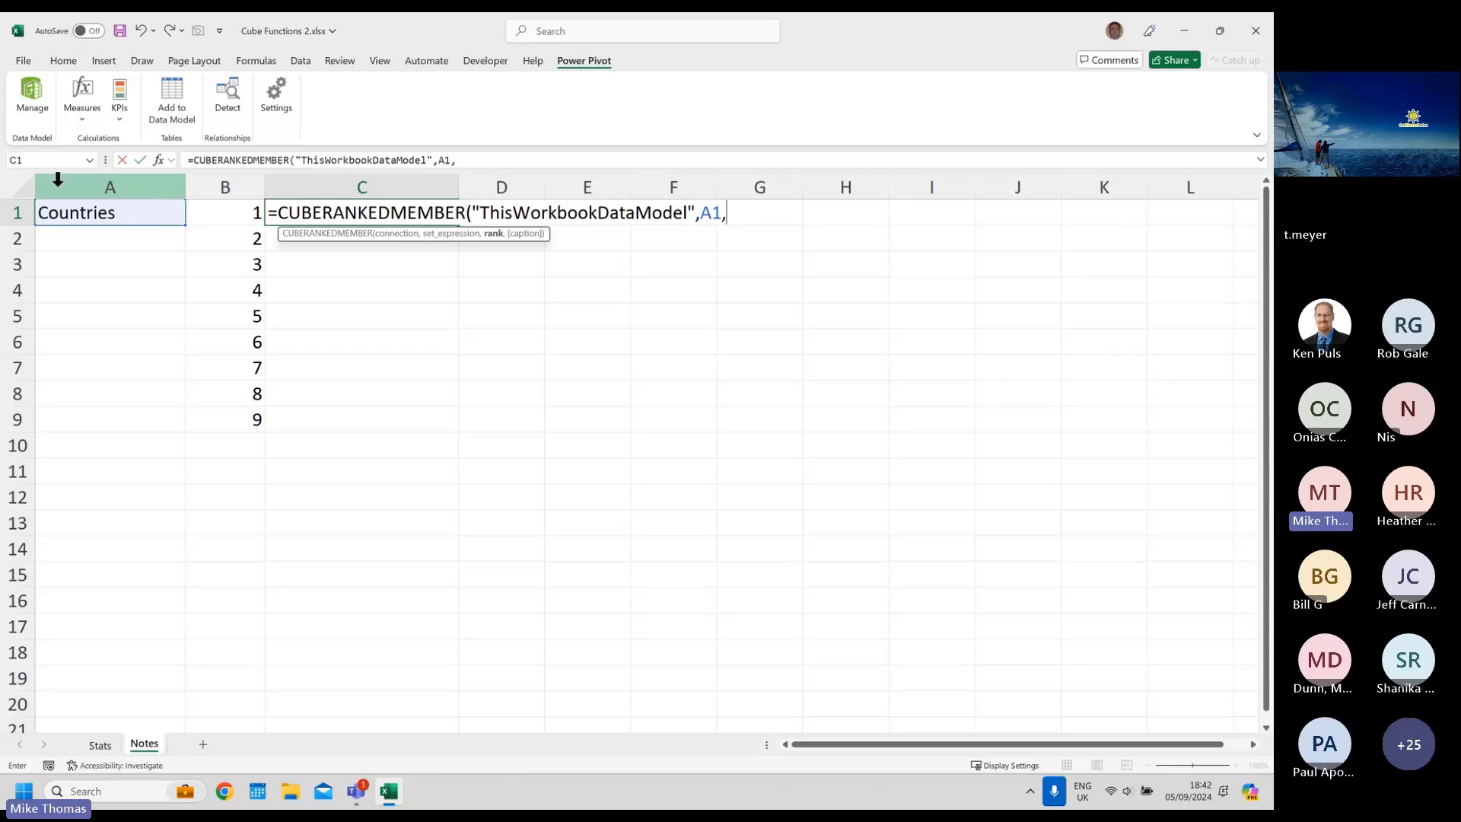
click(229, 216)
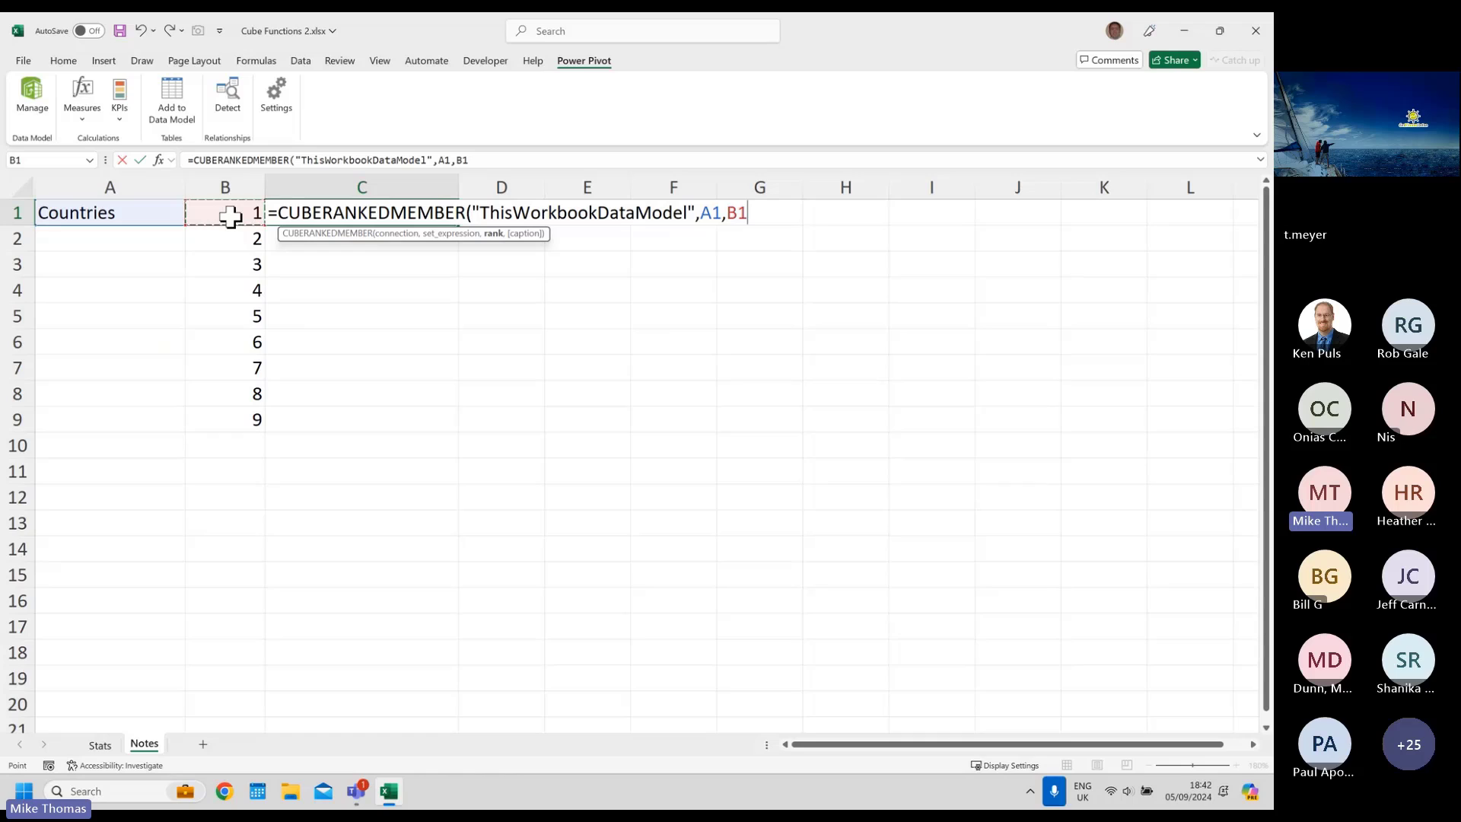
text(#)
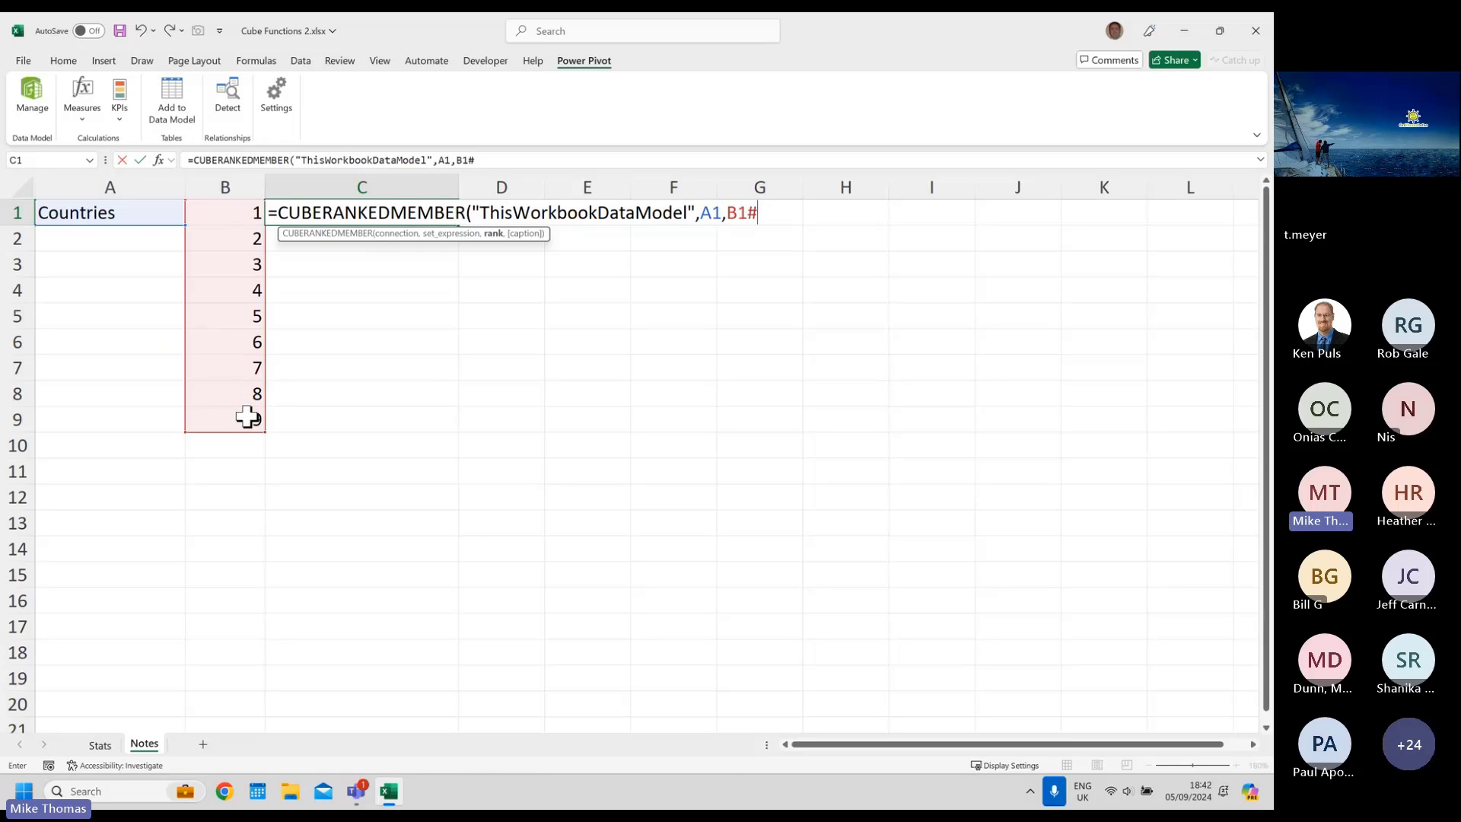
text())
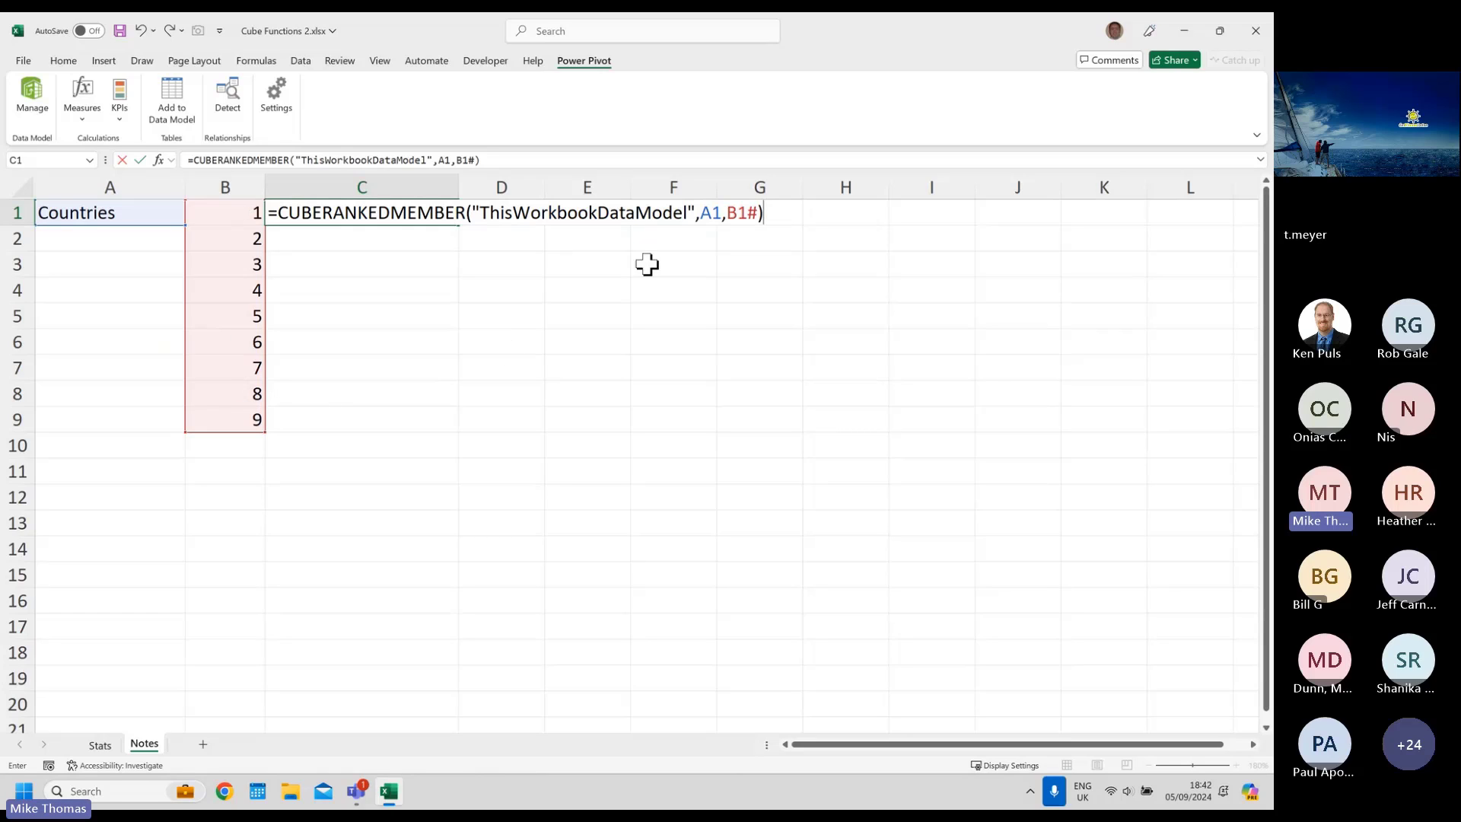
- Make the set reference in the C1 formula absolute as $A$1 and commit the formula
click(711, 213)
key(F4)
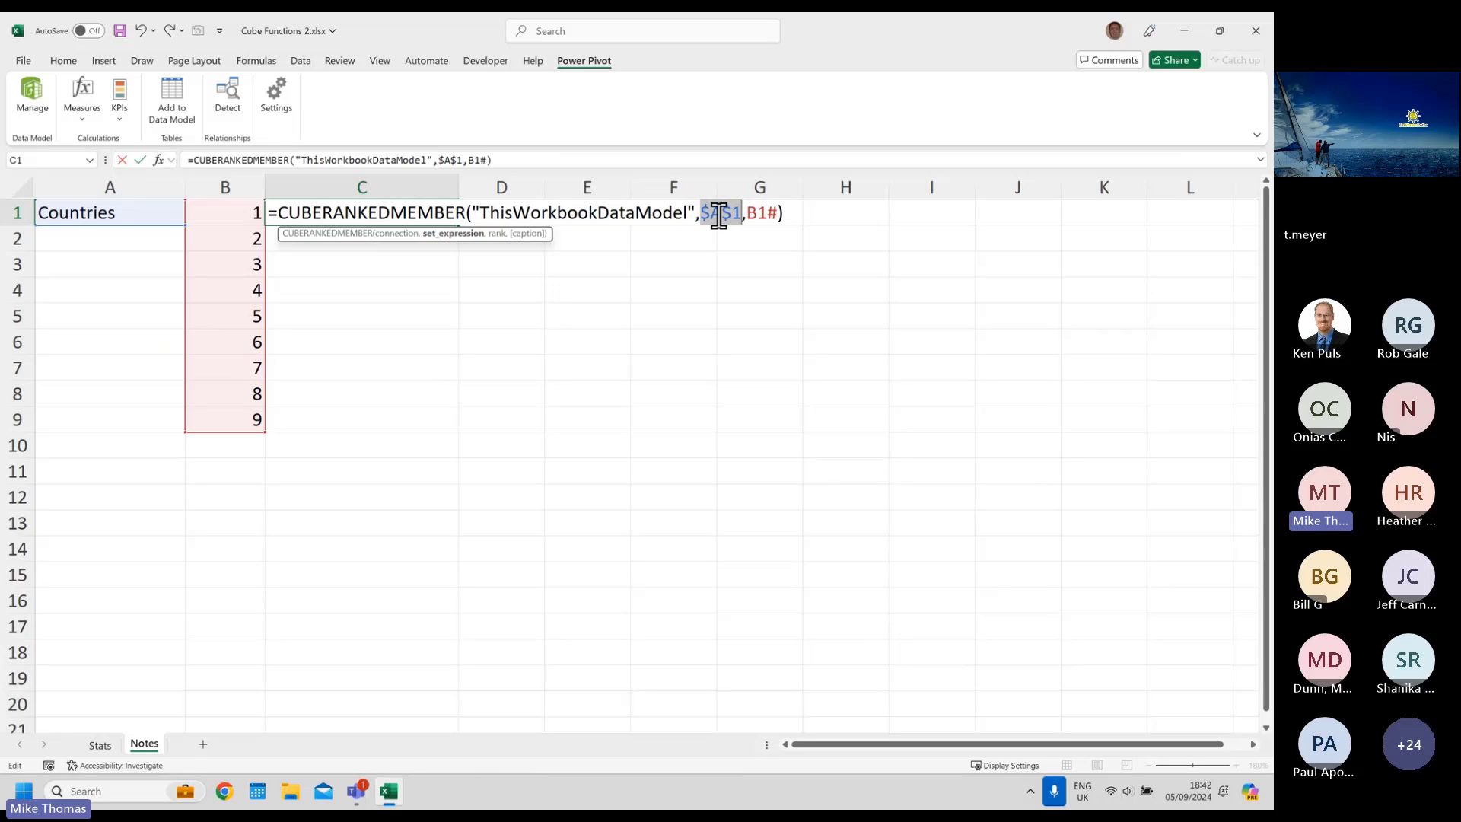
key(ctrl+Return)
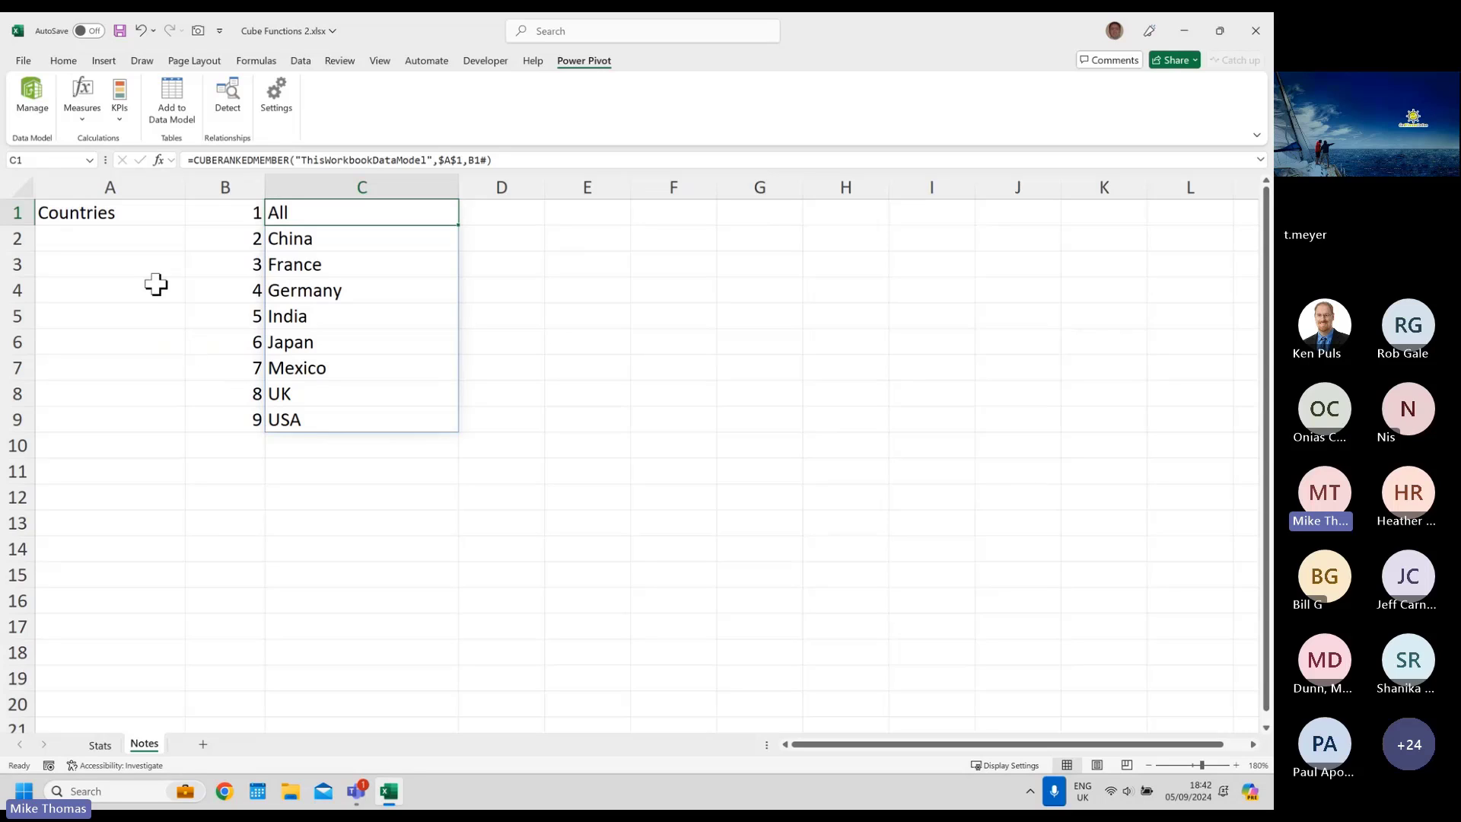
- Review the CUBESET formula in A1, the spilled CUBERANKEDMEMBER list in column C and the SEQUENCE numbers in column B
click(120, 214)
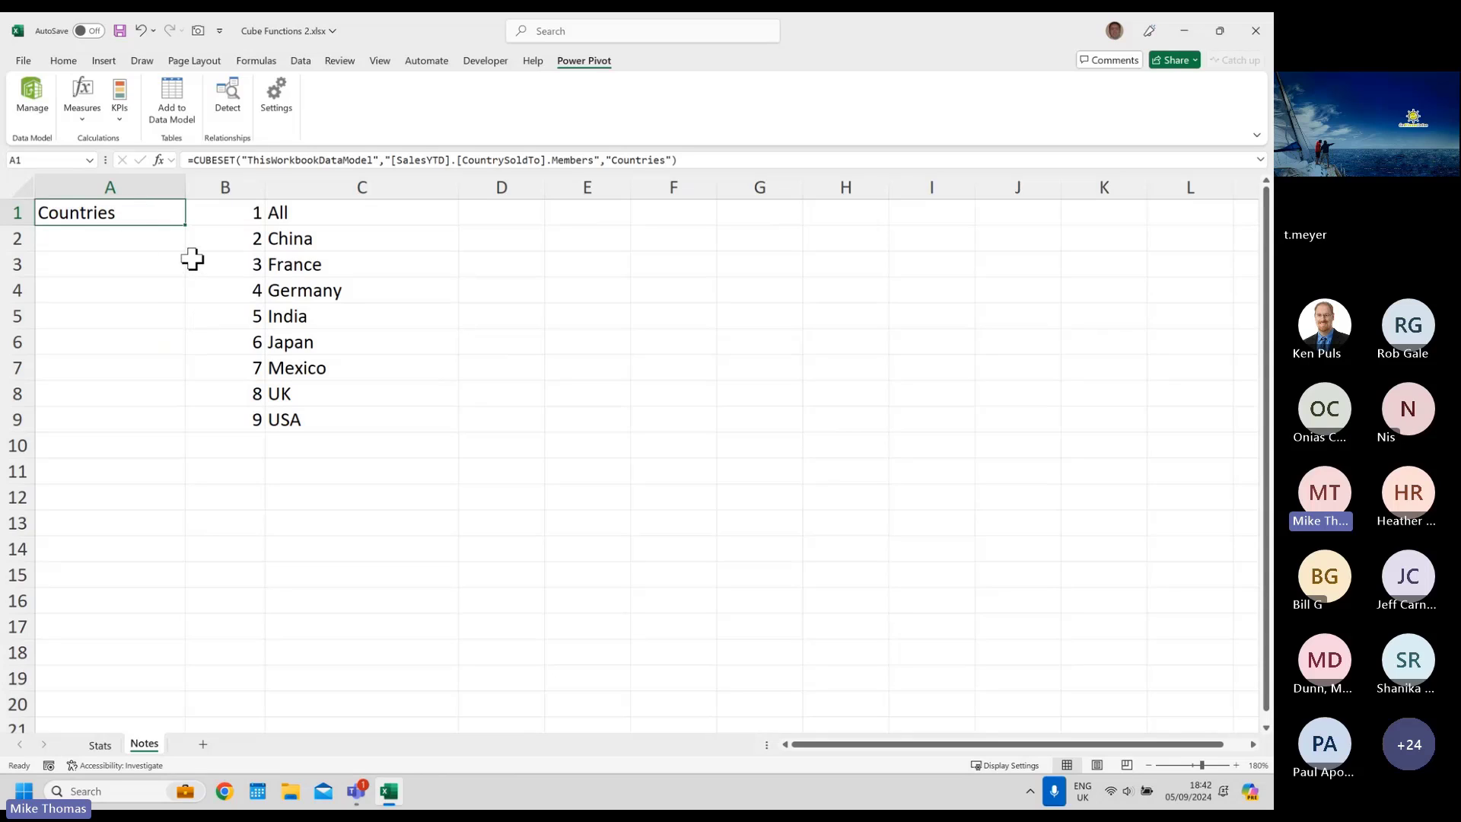
click(323, 212)
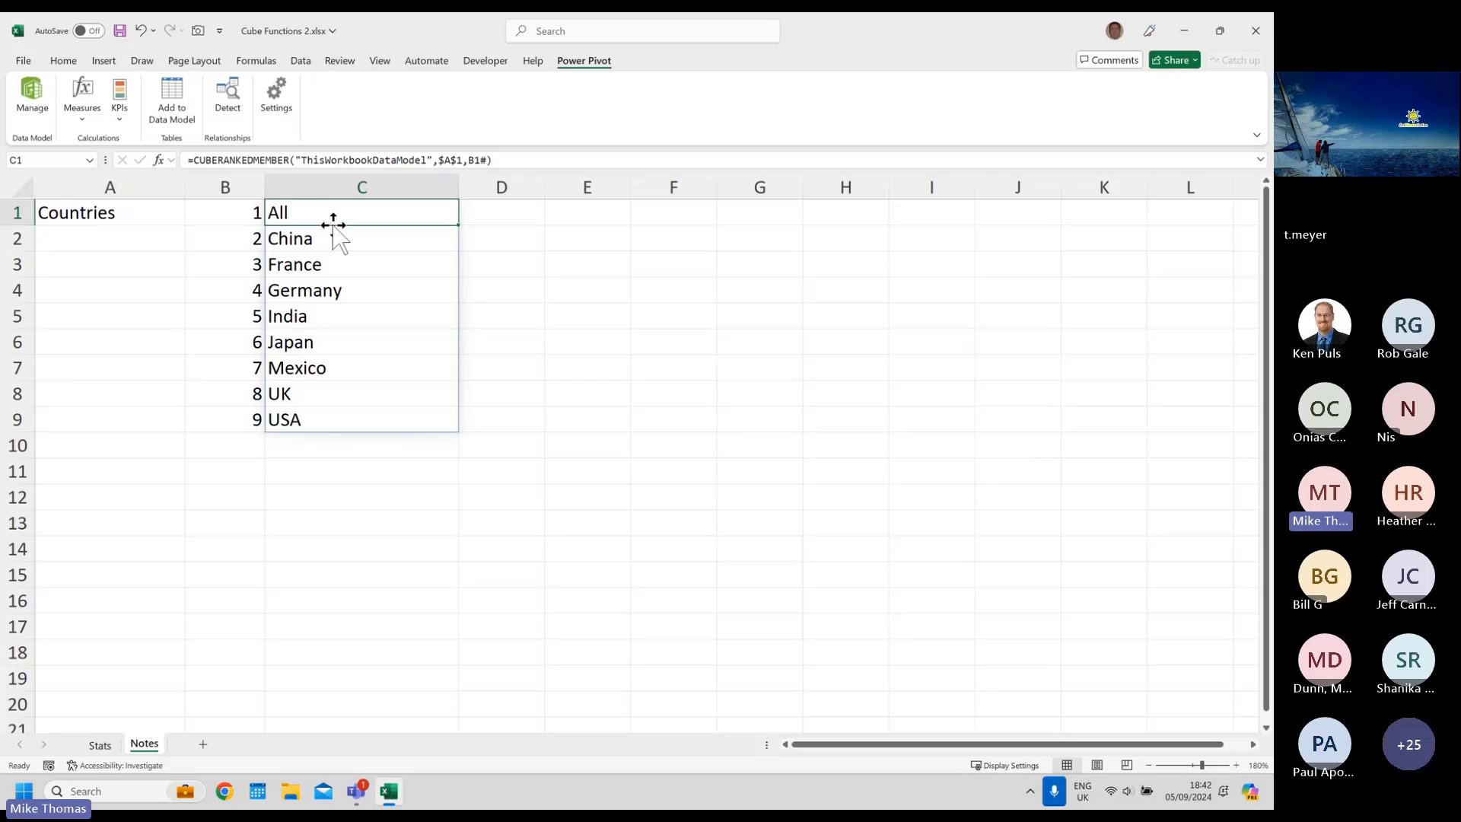
drag(329, 215, 342, 424)
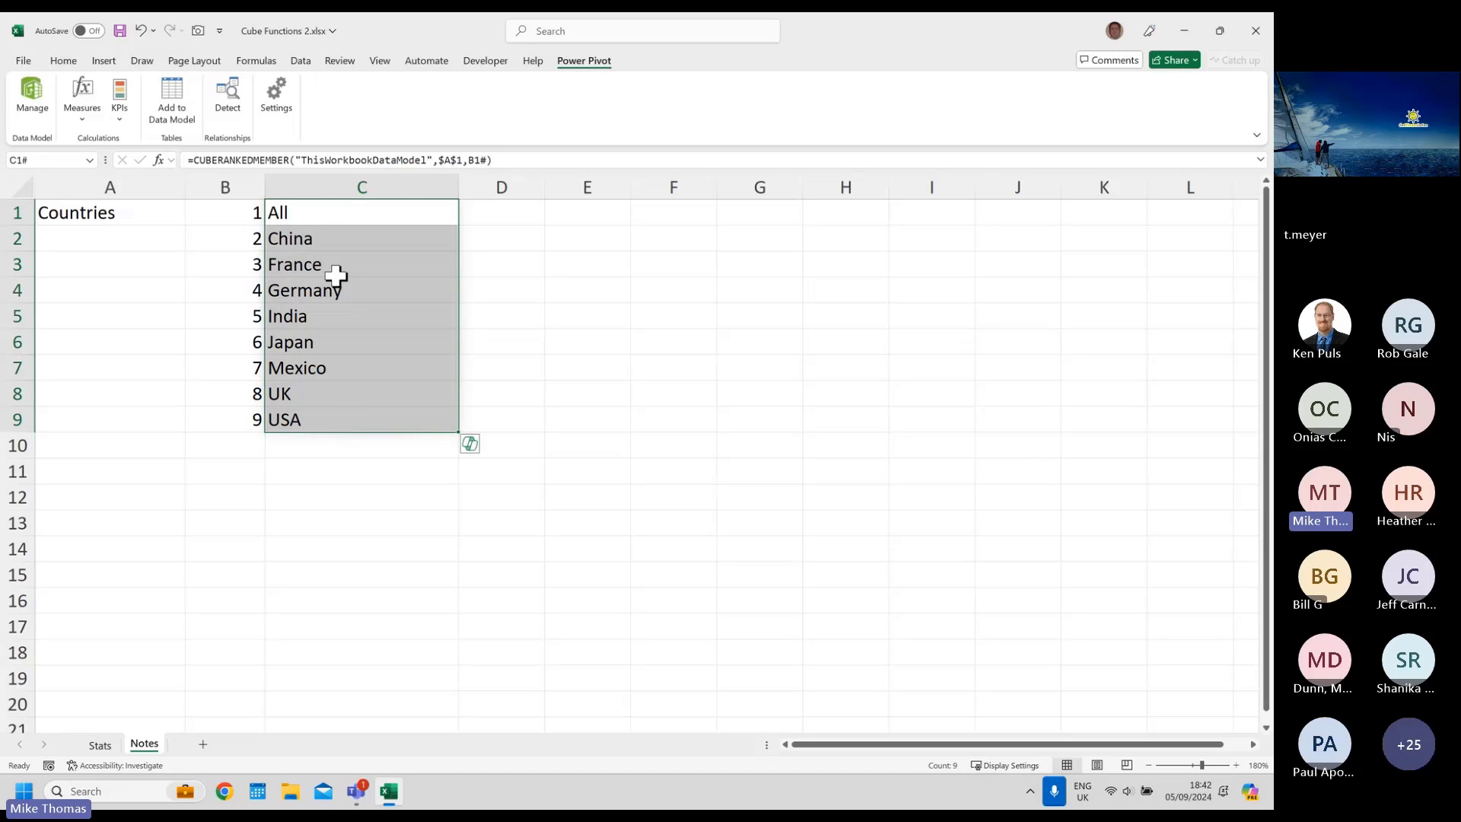
click(328, 207)
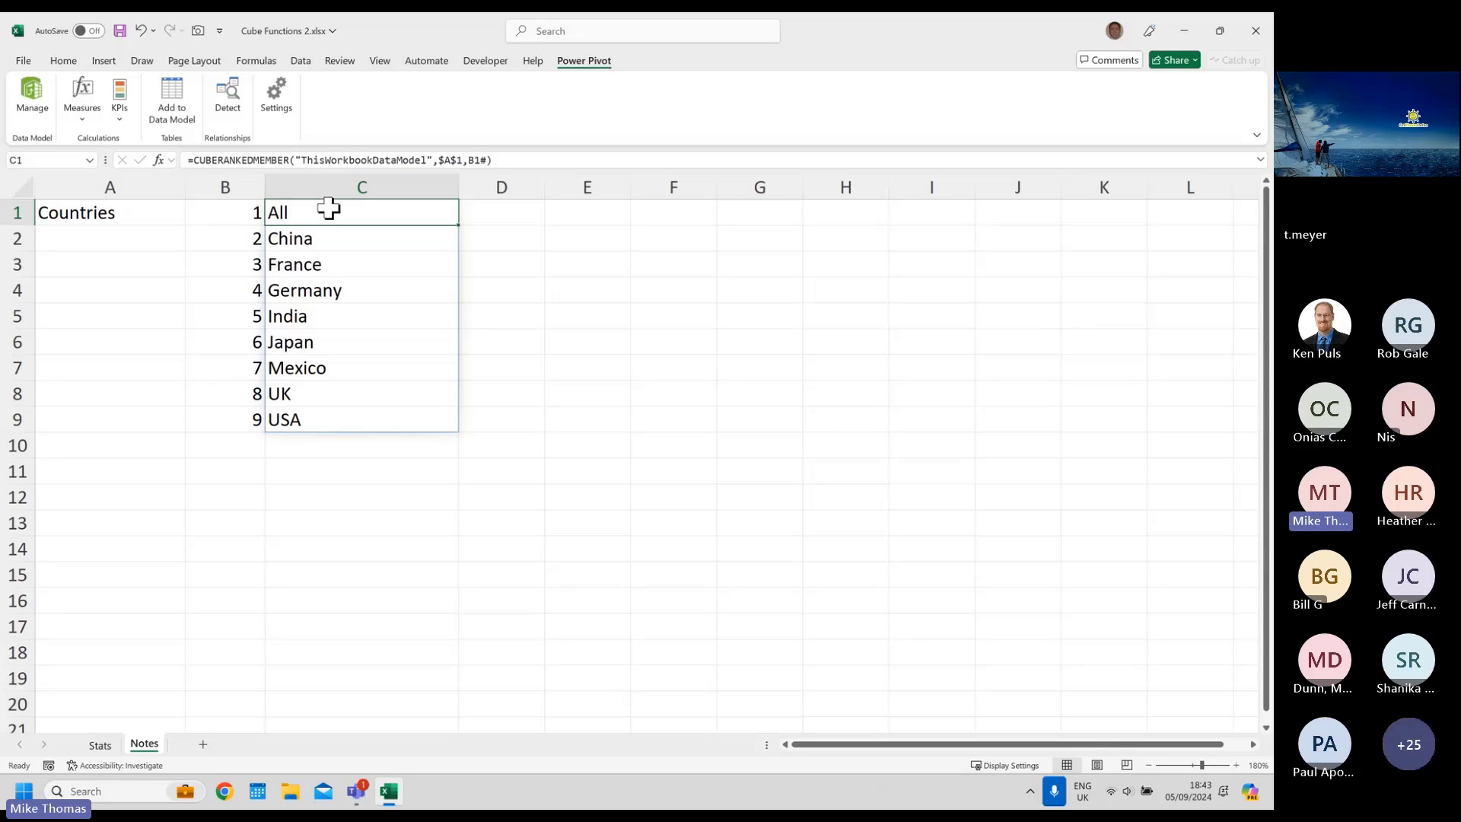
click(325, 236)
click(343, 262)
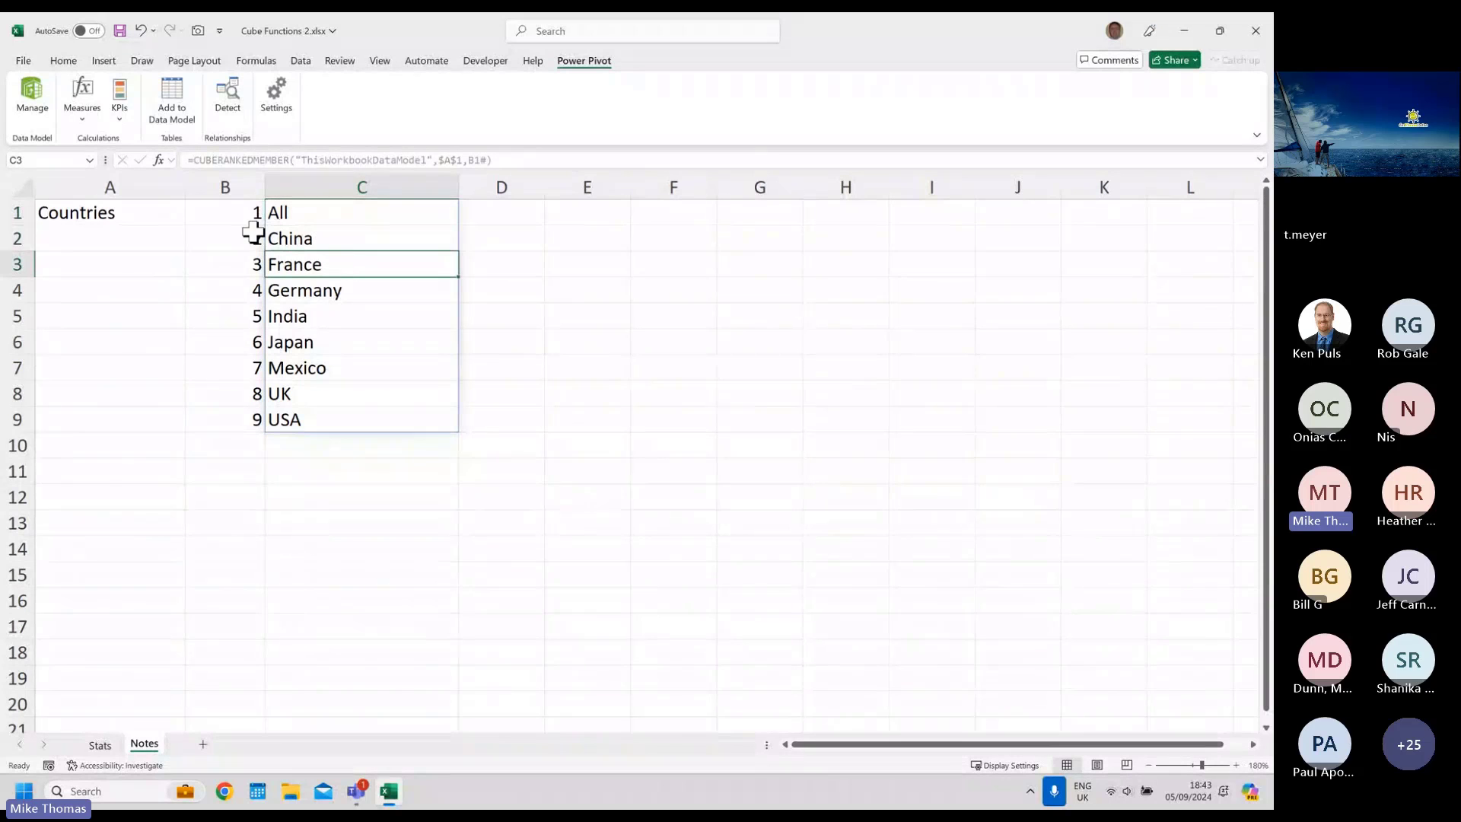
drag(239, 216, 247, 424)
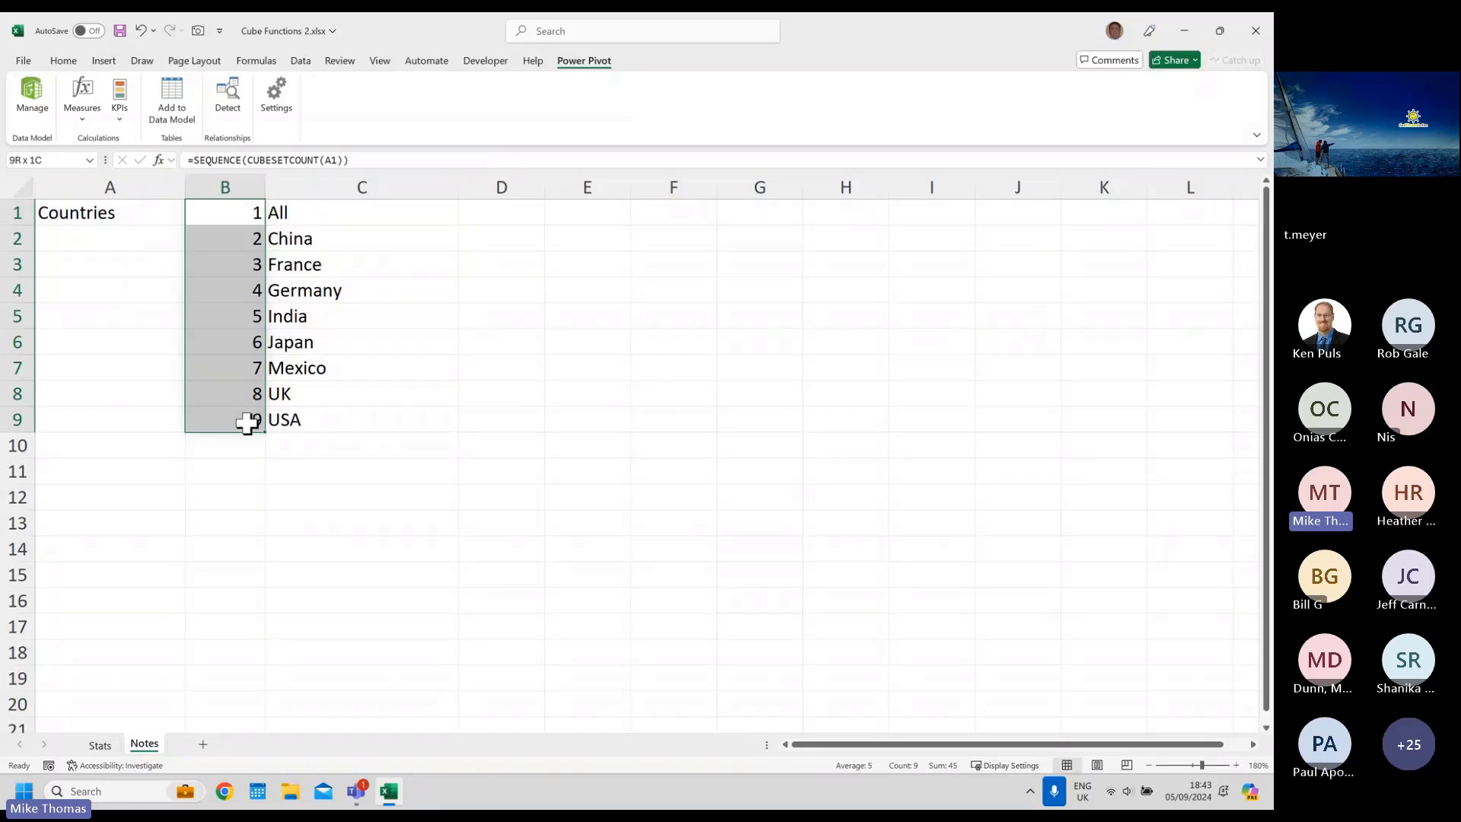
click(254, 211)
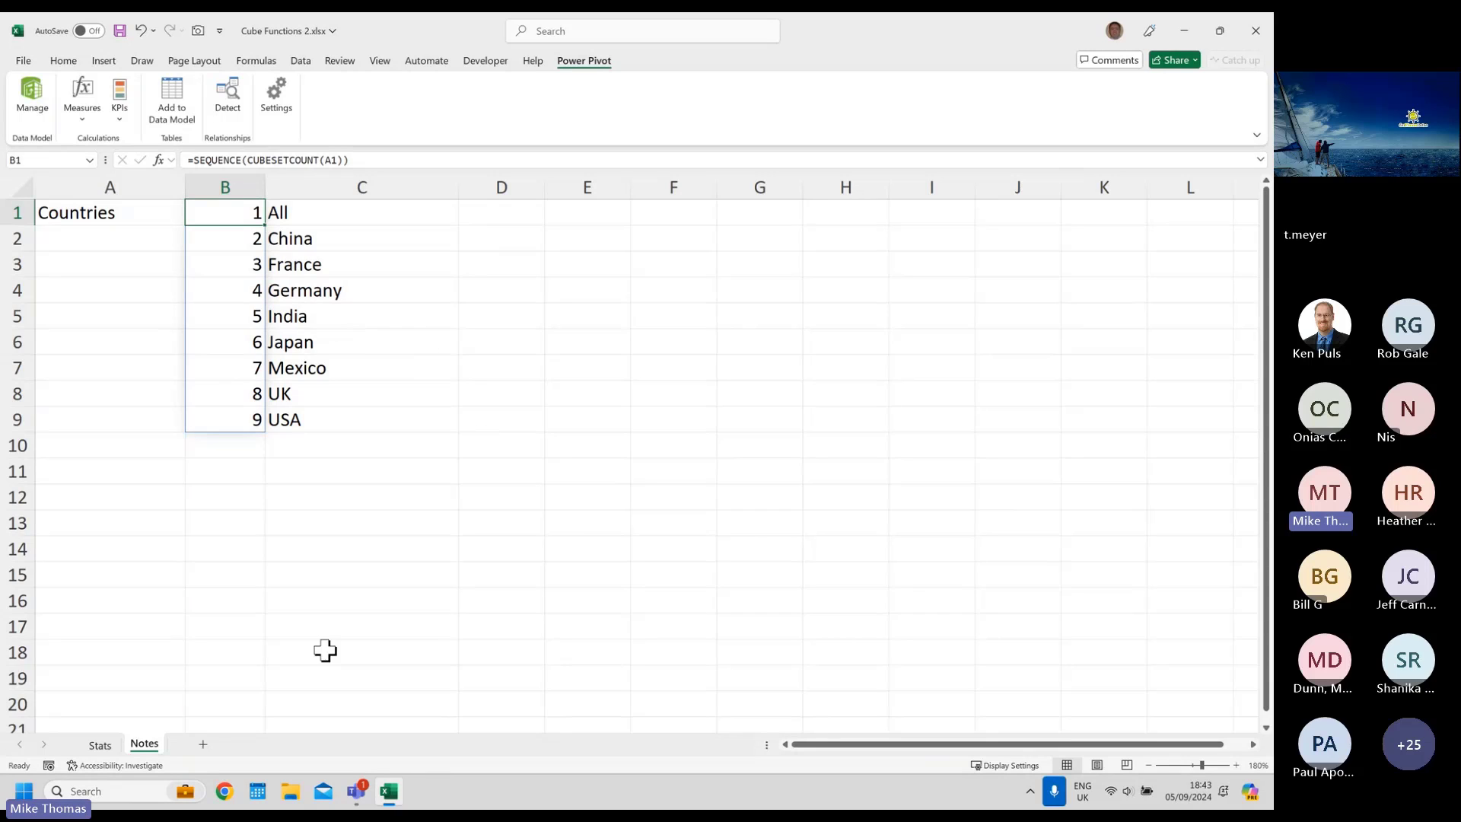
- Add list data validation to the Country cell B4 on the Stats sheet, with the spilled range =Notes!$C$1# as source
click(99, 745)
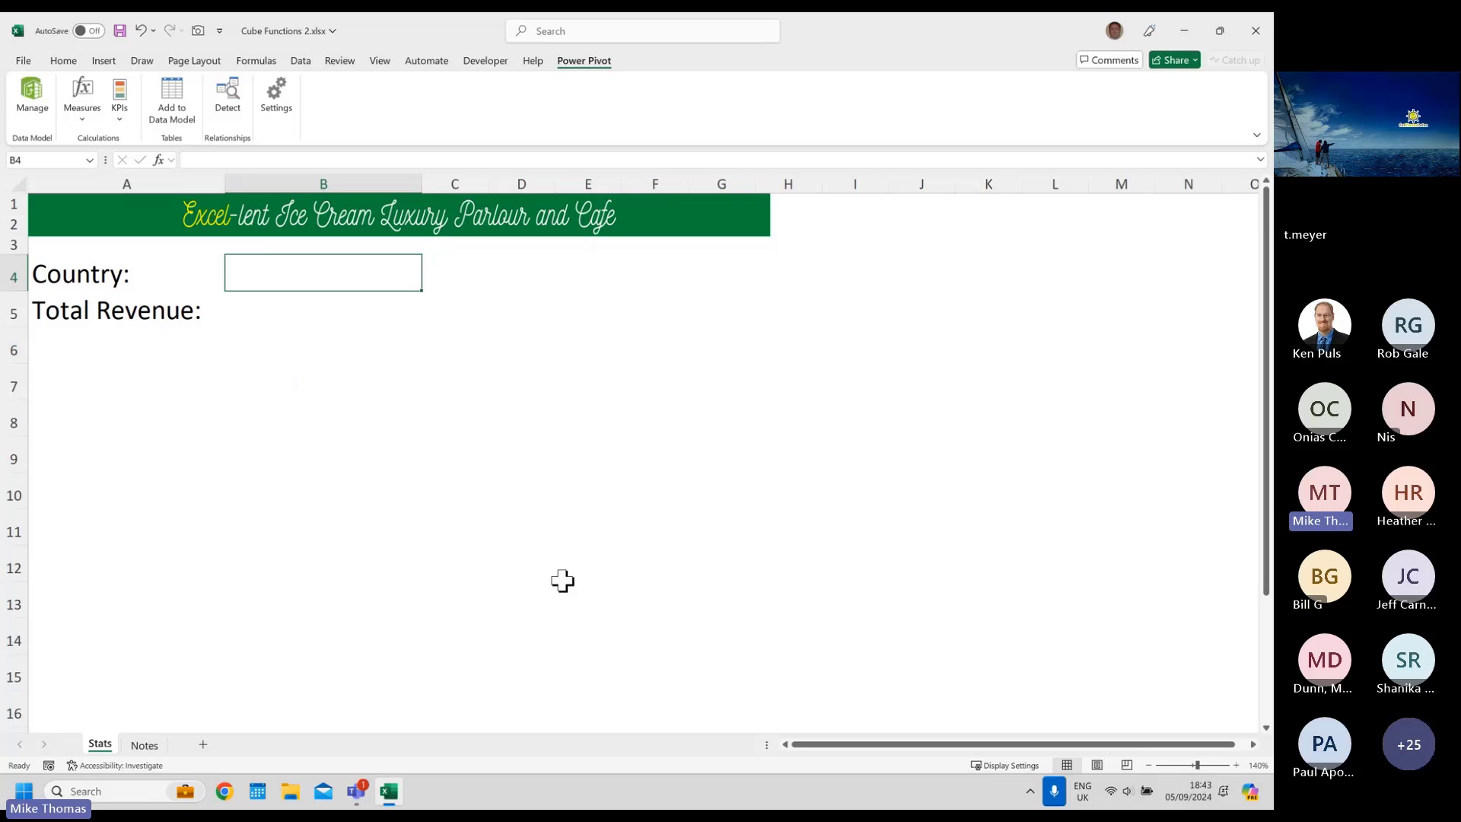
click(299, 61)
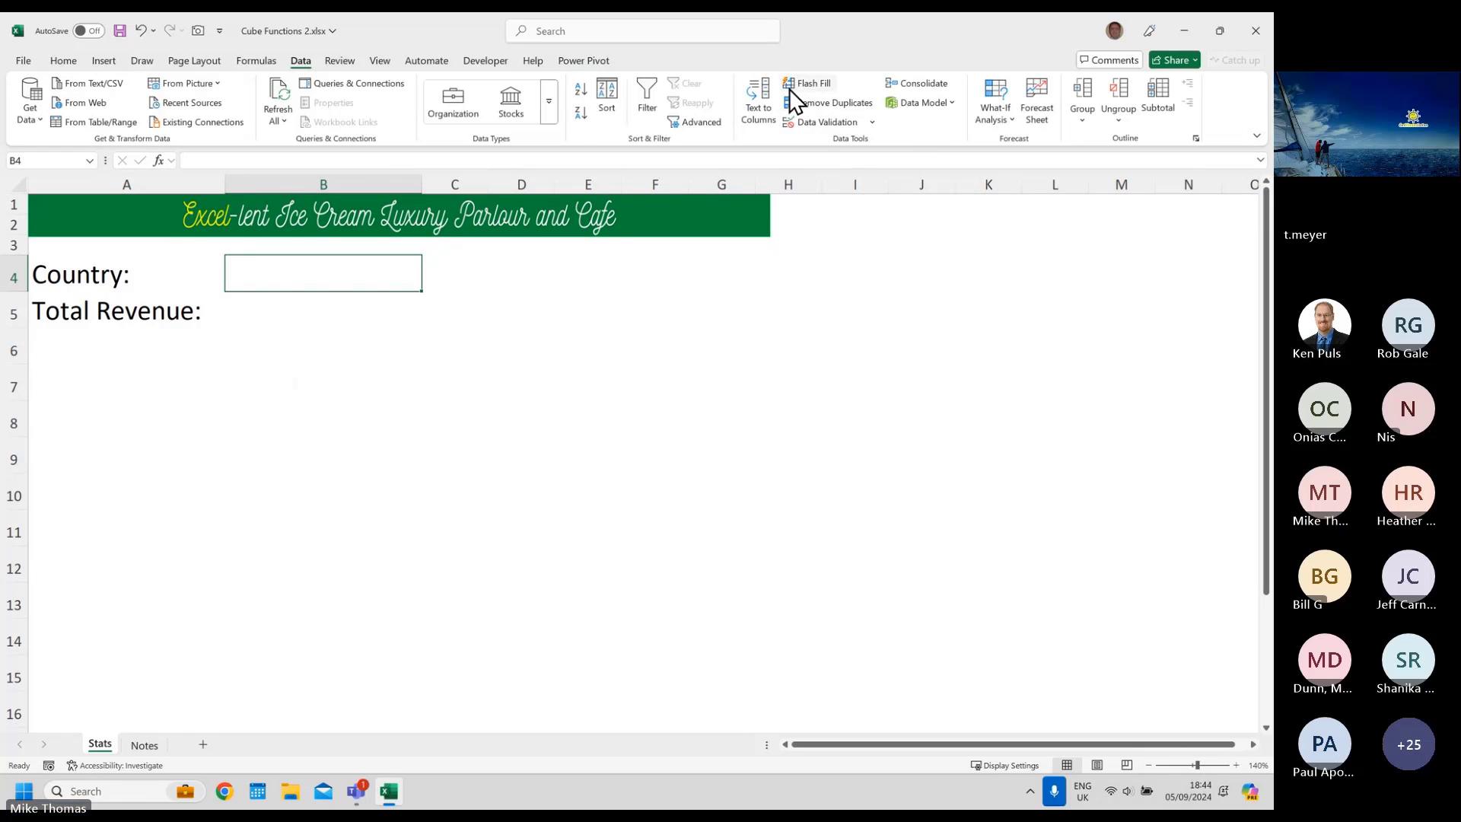
click(816, 122)
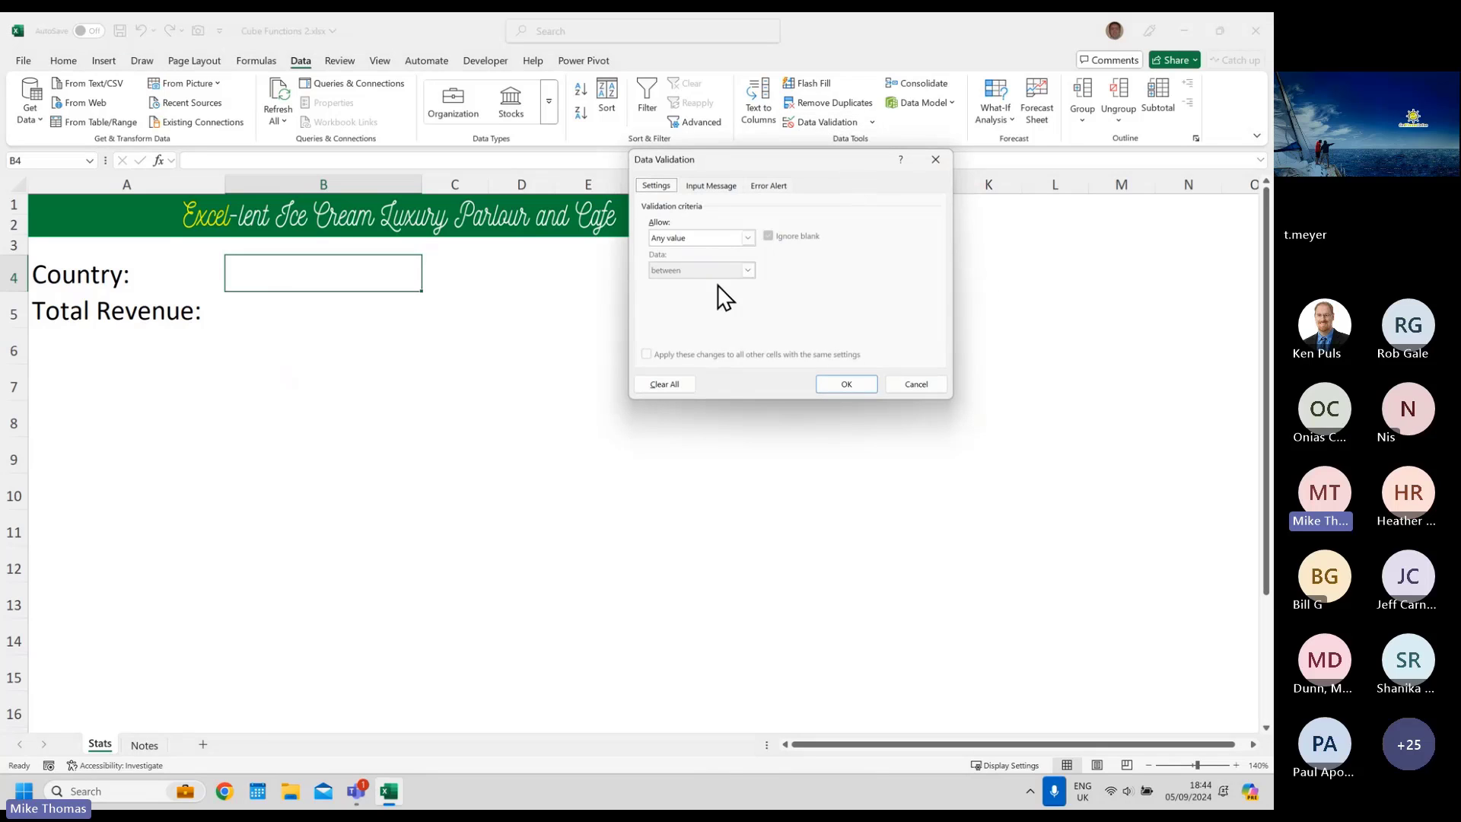
click(748, 237)
click(685, 284)
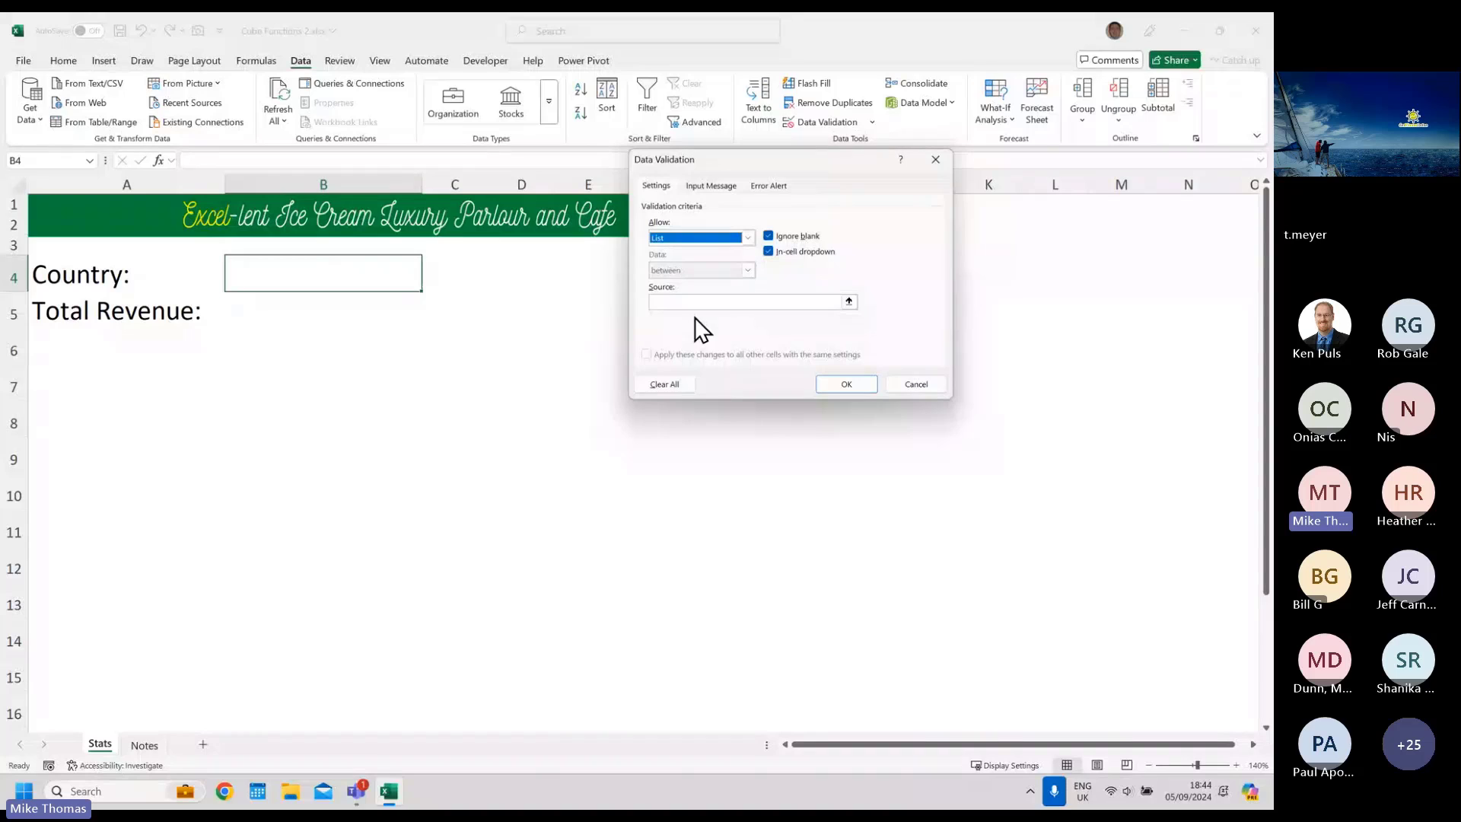
click(682, 301)
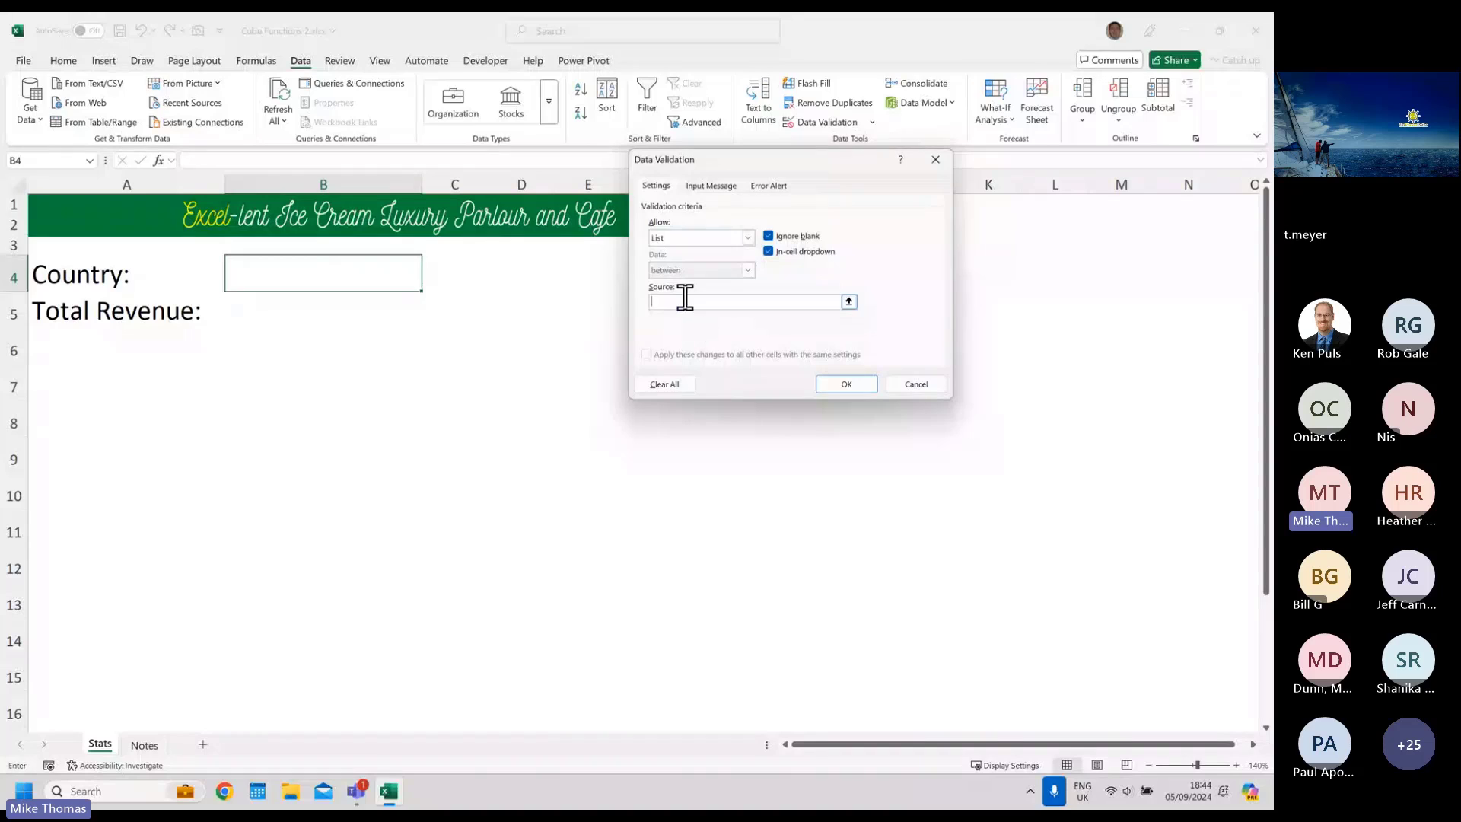
click(145, 745)
click(337, 214)
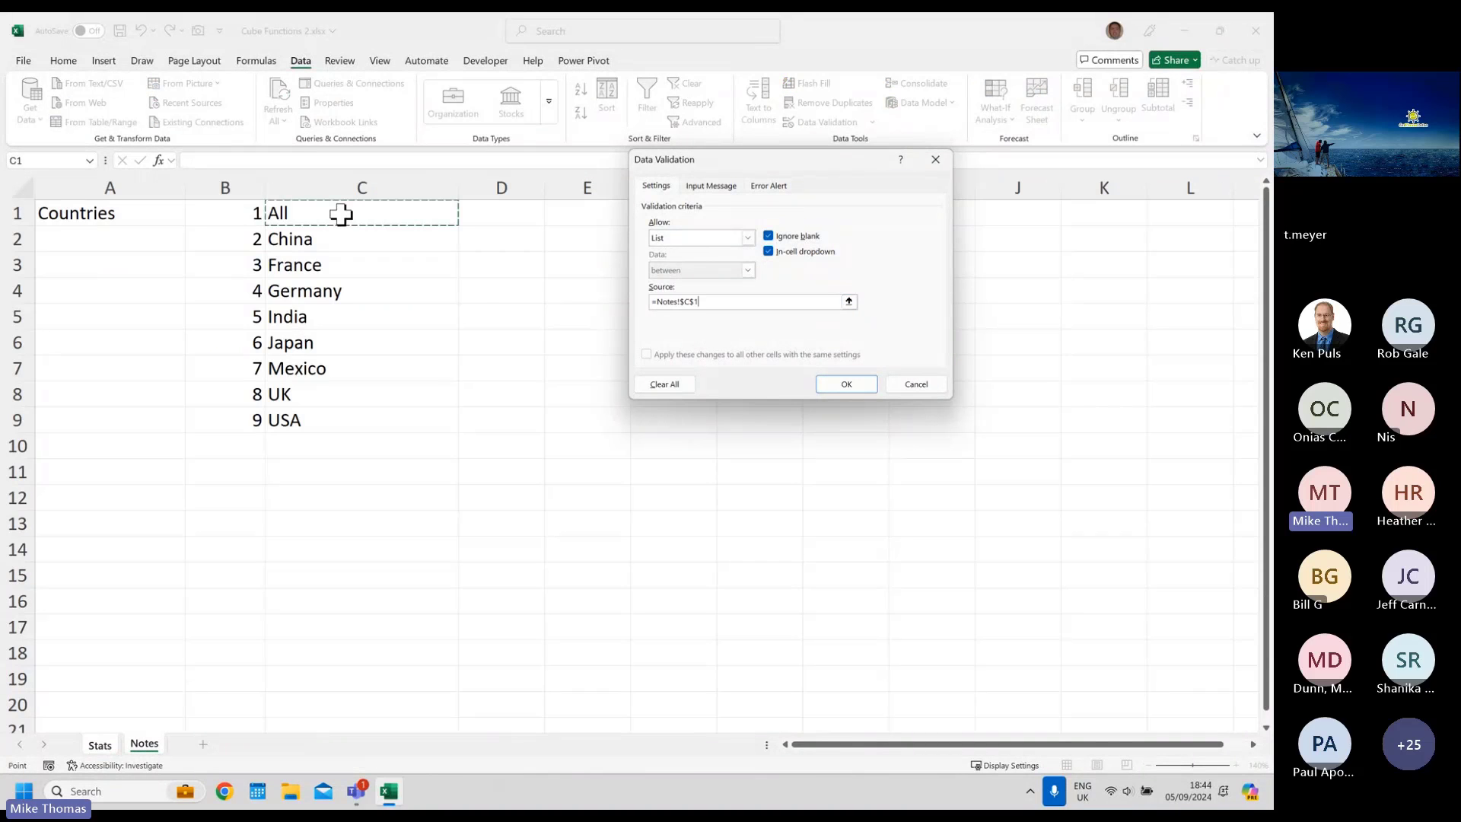
click(719, 303)
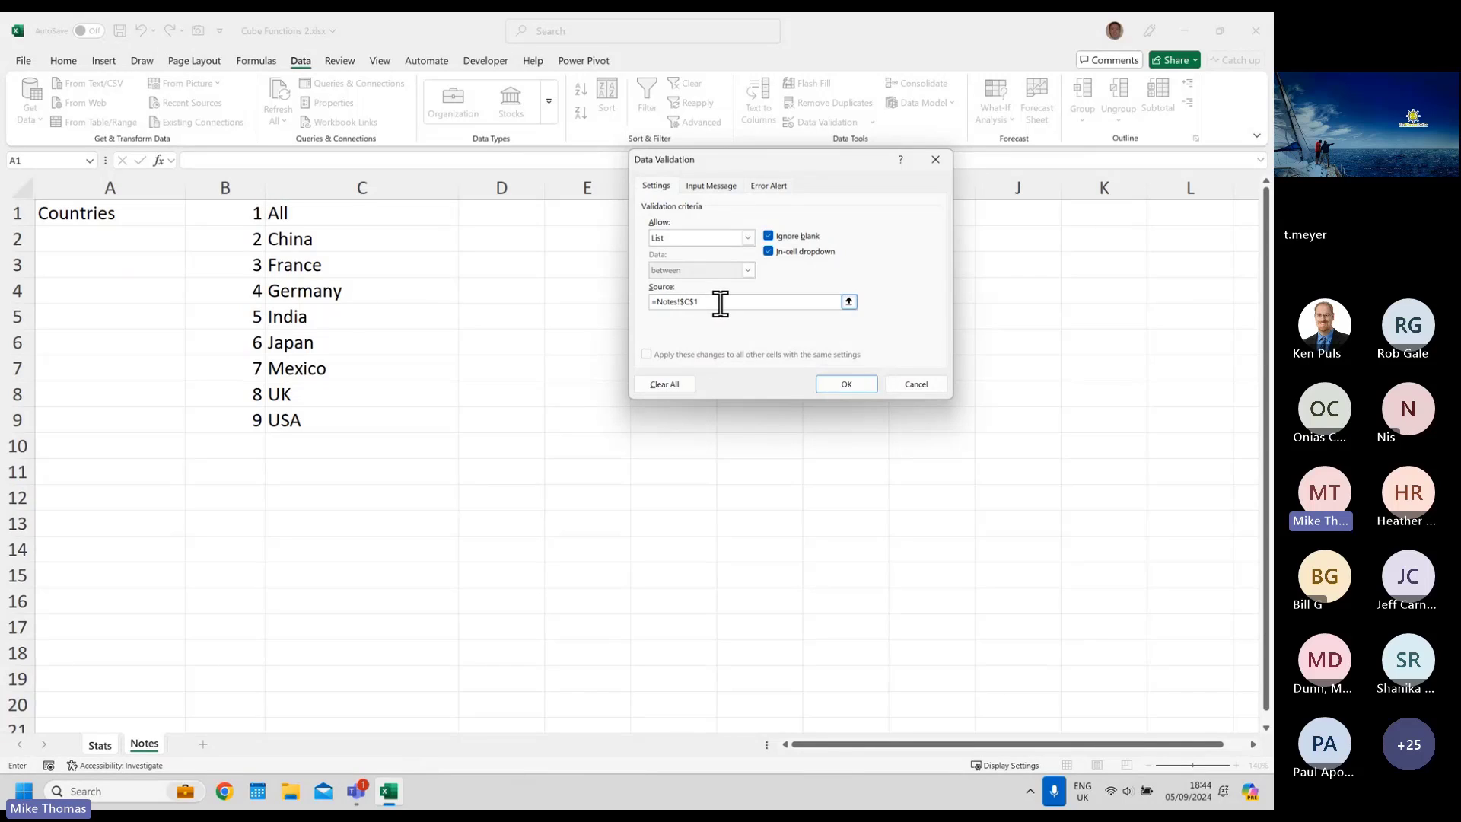
text(#)
click(847, 380)
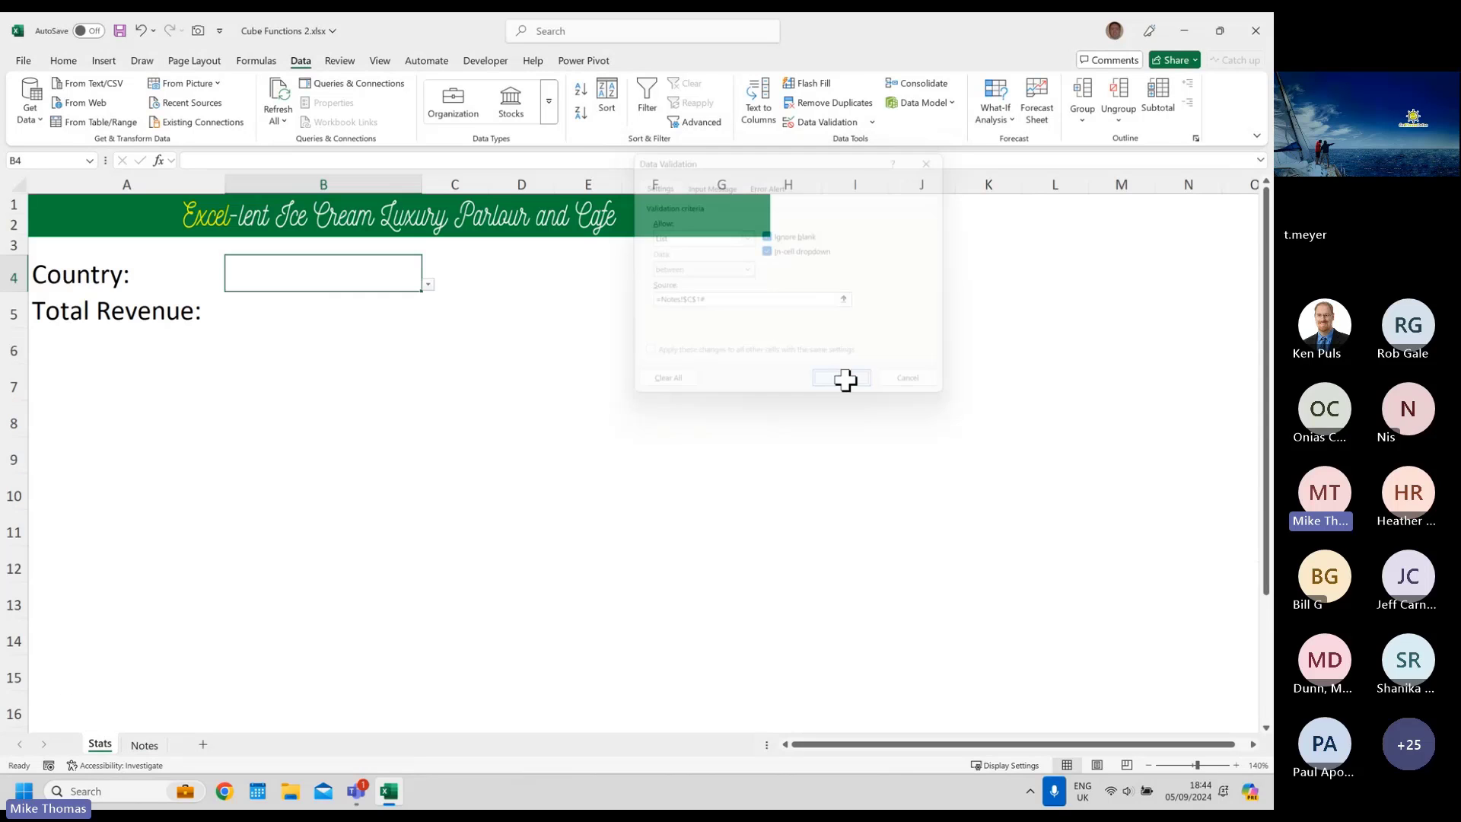
- Choose Germany as the country in cell B4 and reopen its list of choices
click(428, 287)
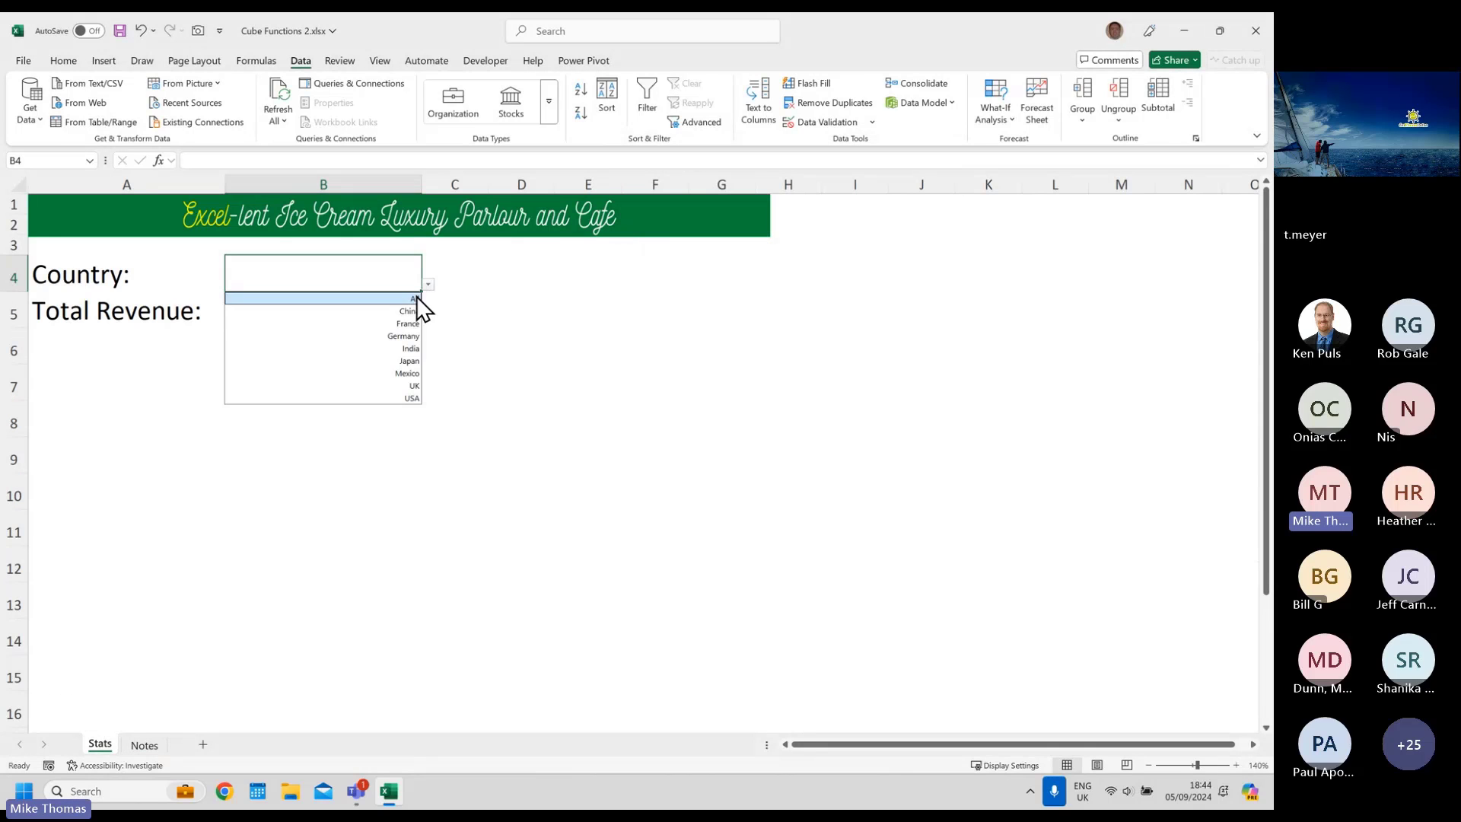
click(405, 335)
click(428, 285)
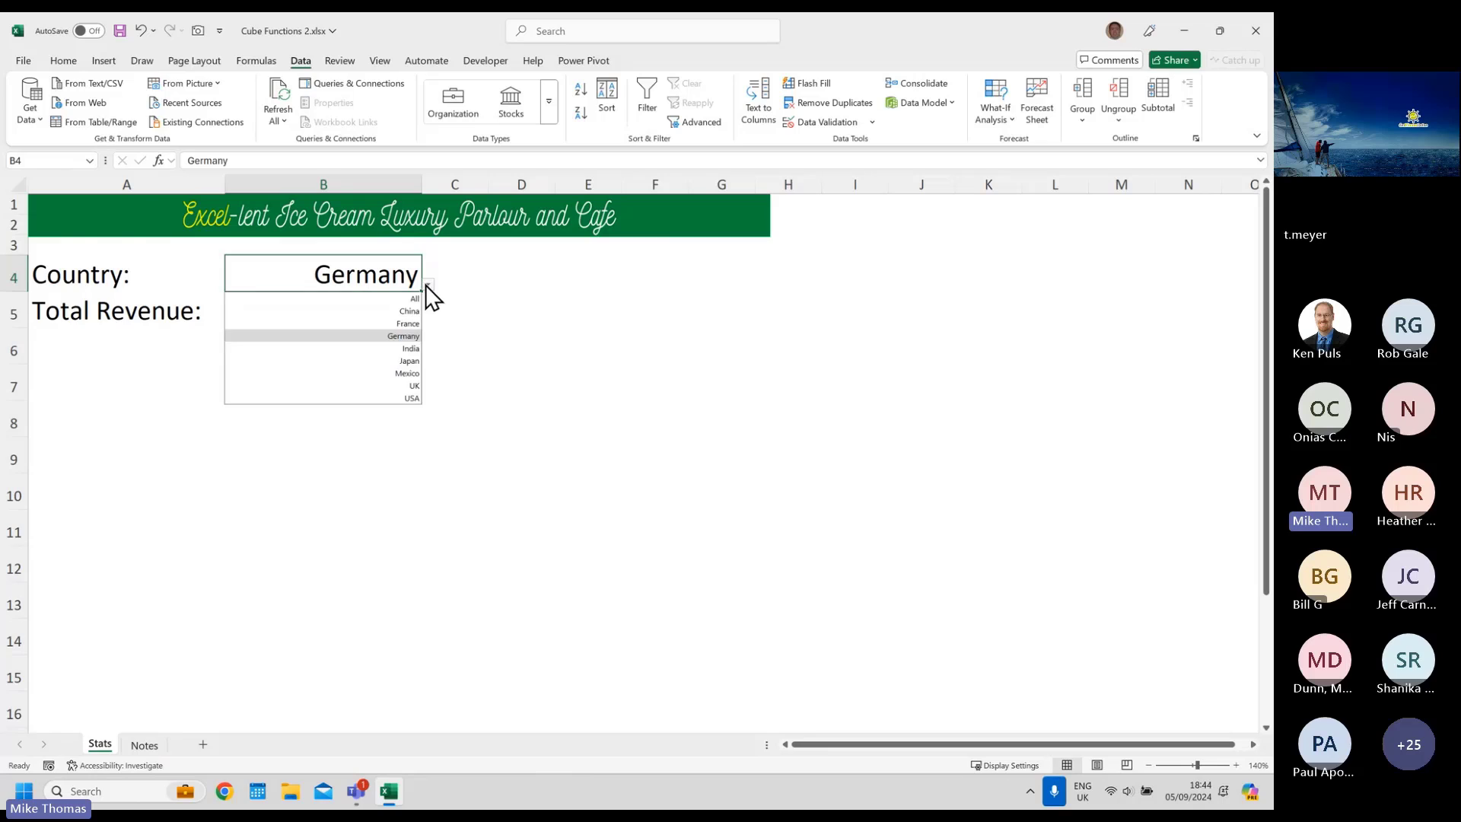
- Choose Mexico as the country in cell B4 and view the SalesYTD table in the workbook's data model
click(401, 383)
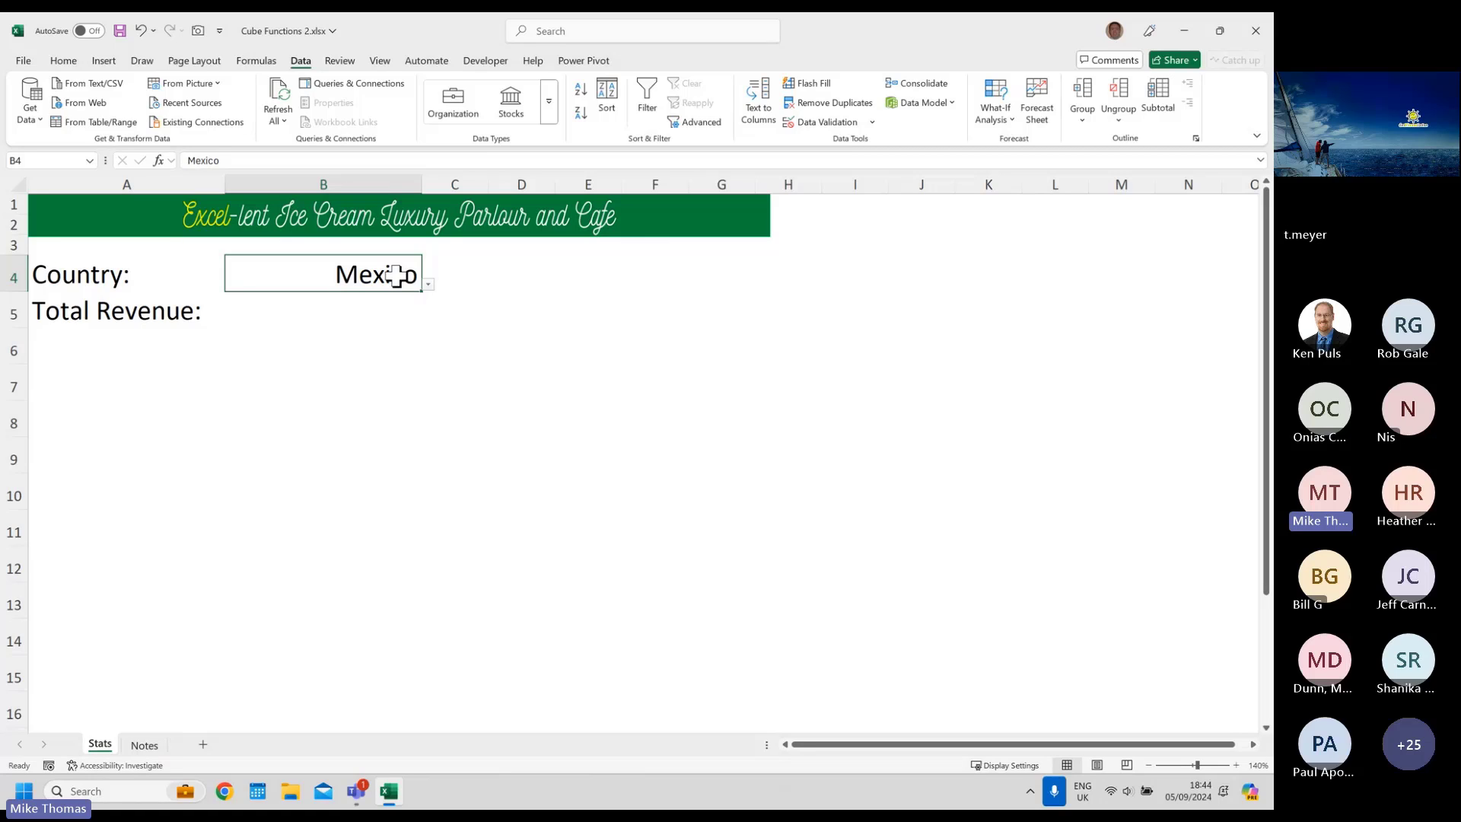
click(586, 61)
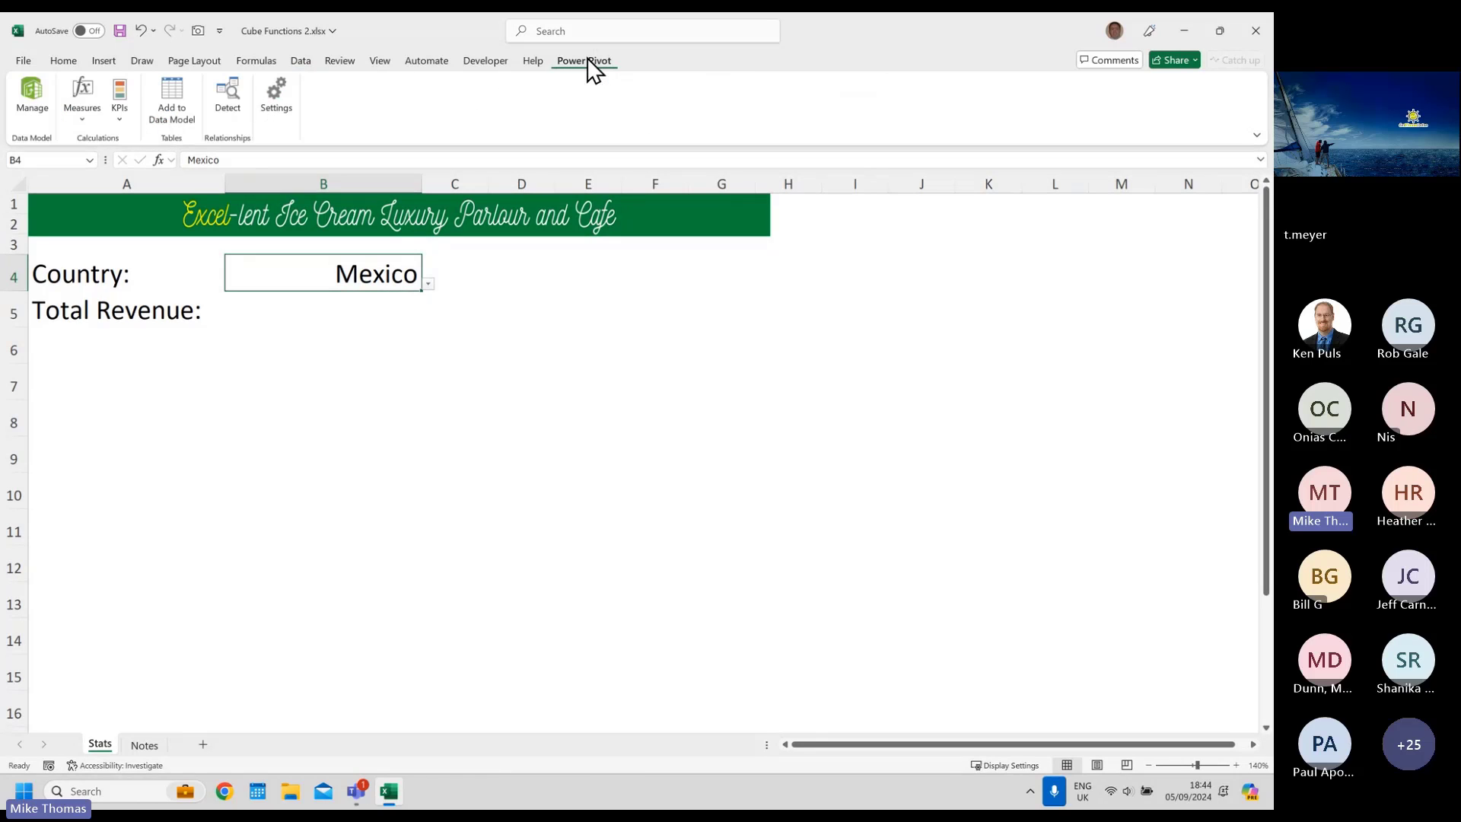
click(45, 91)
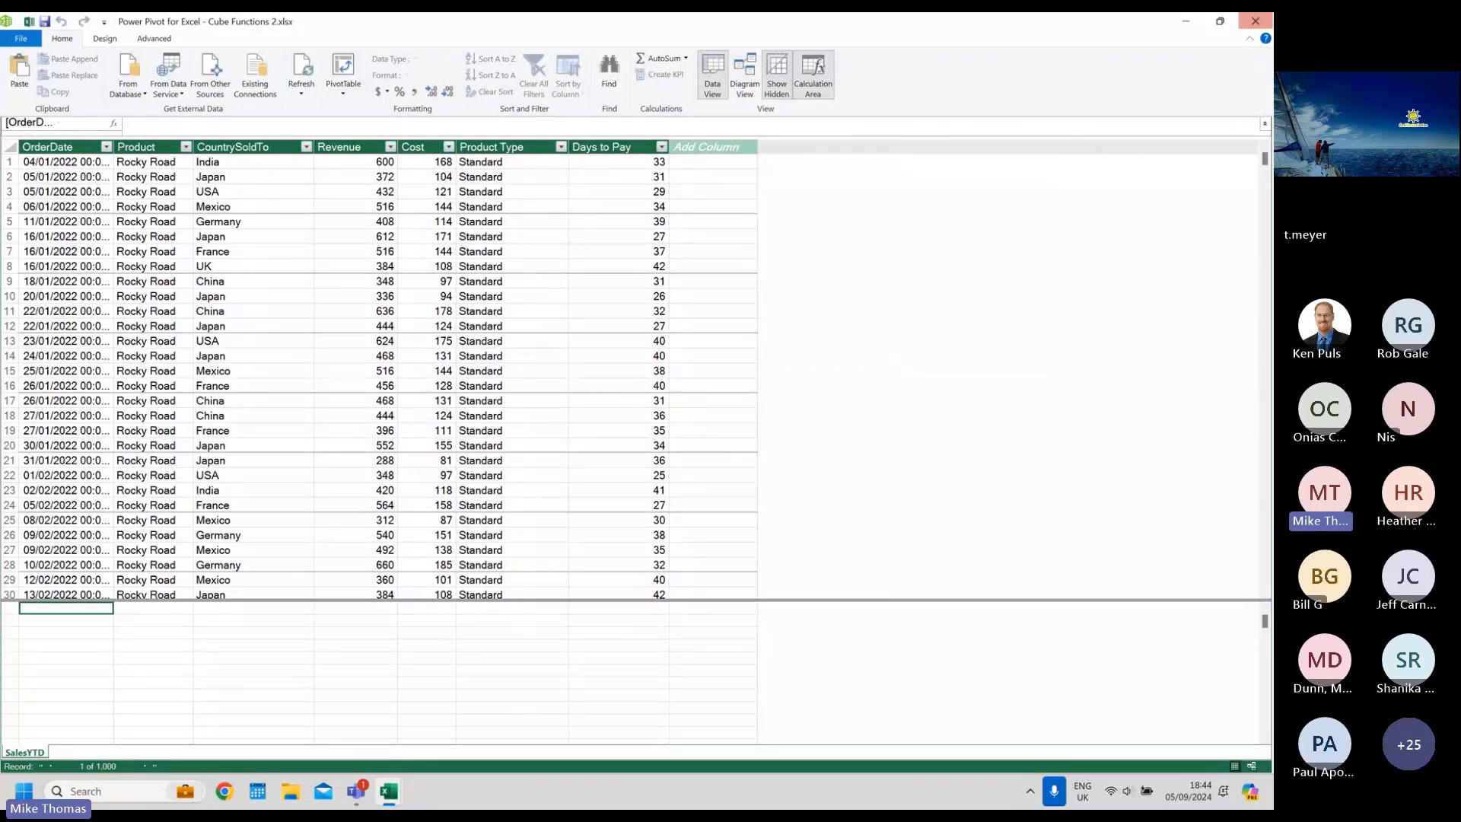
click(1255, 20)
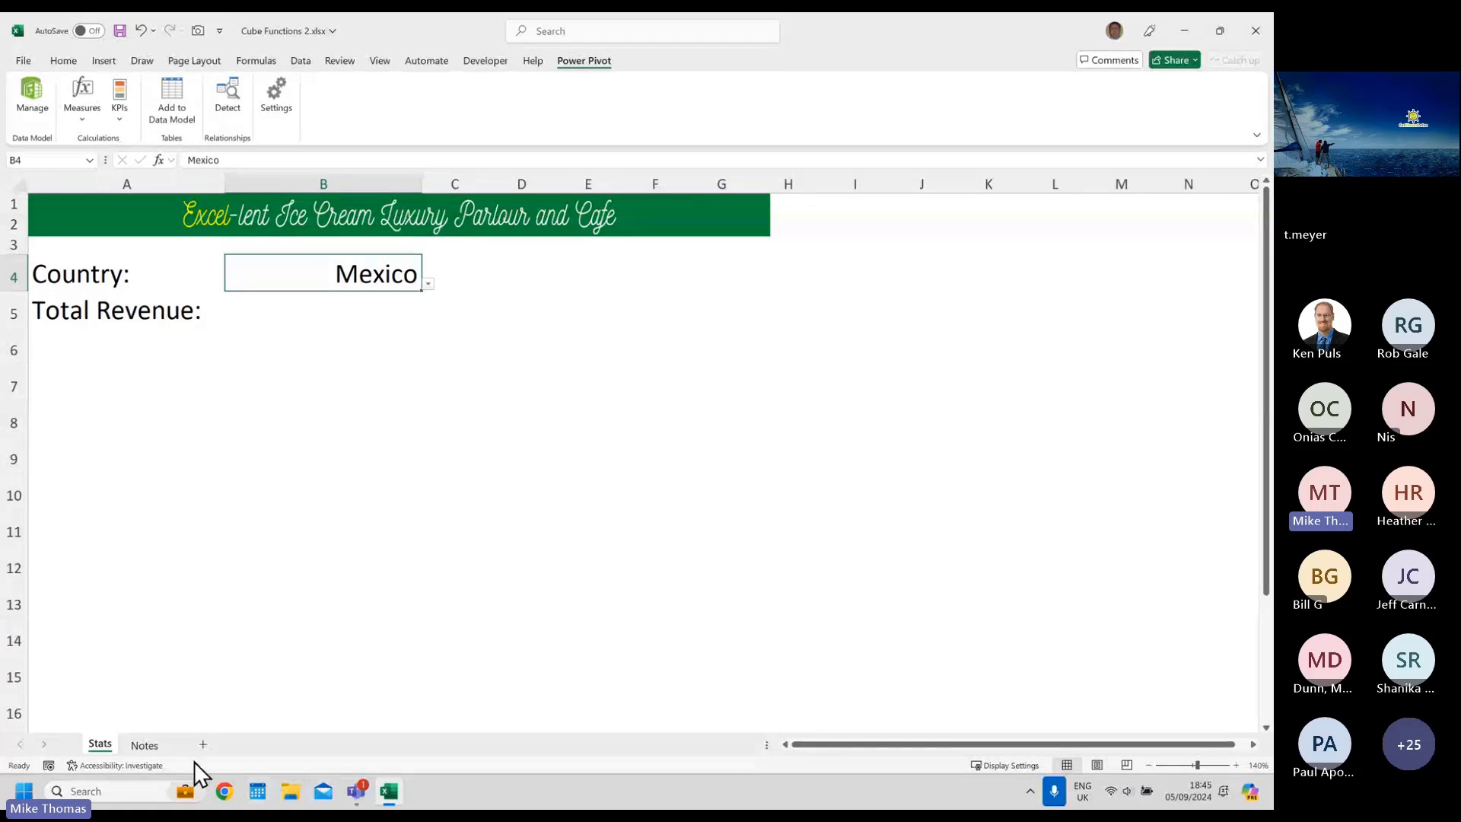
- View the Countries set in cell A1 of the Notes sheet and the country choices for B4 on the Stats sheet
click(152, 744)
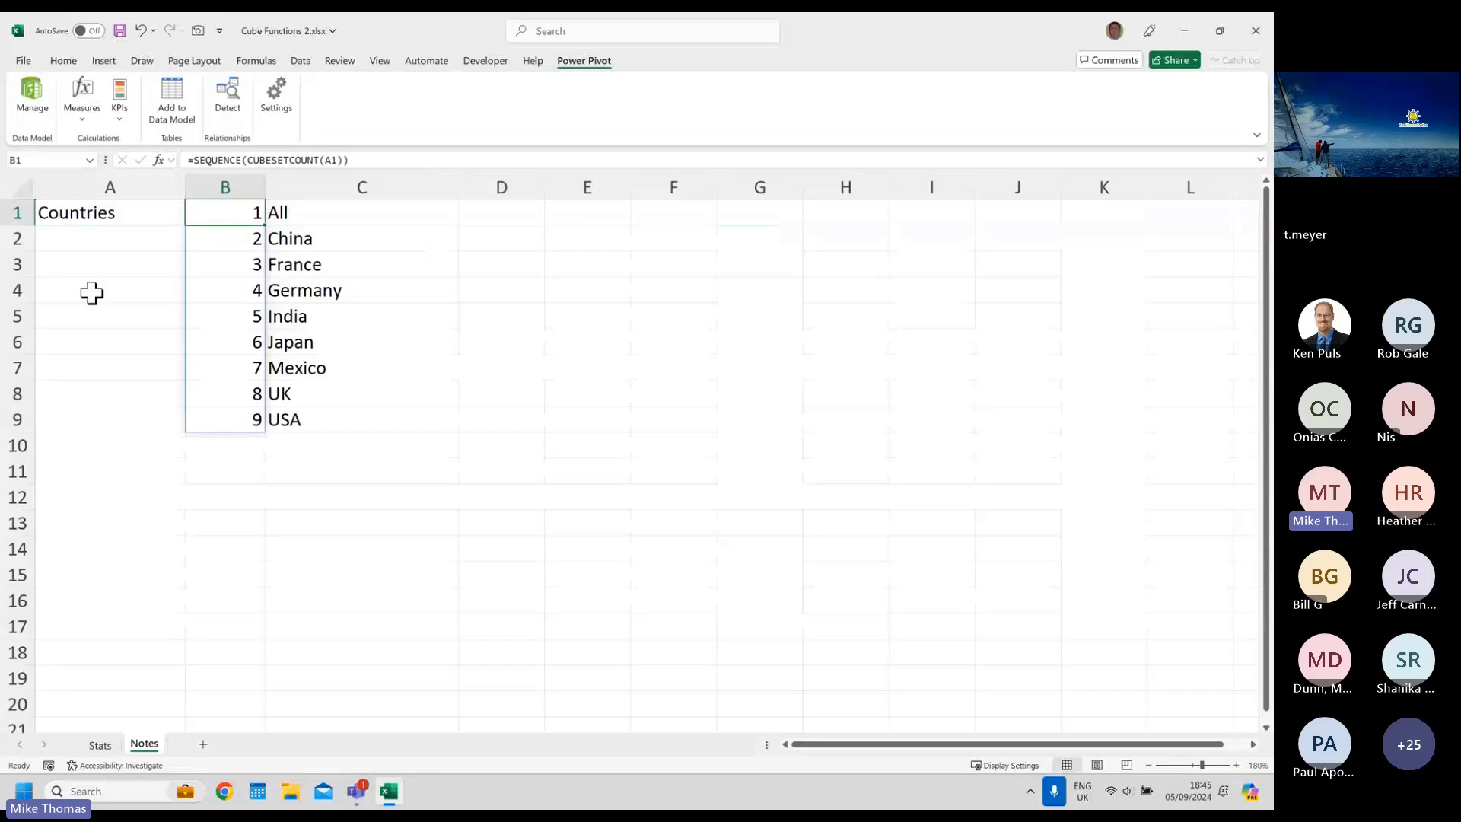
click(89, 212)
click(91, 745)
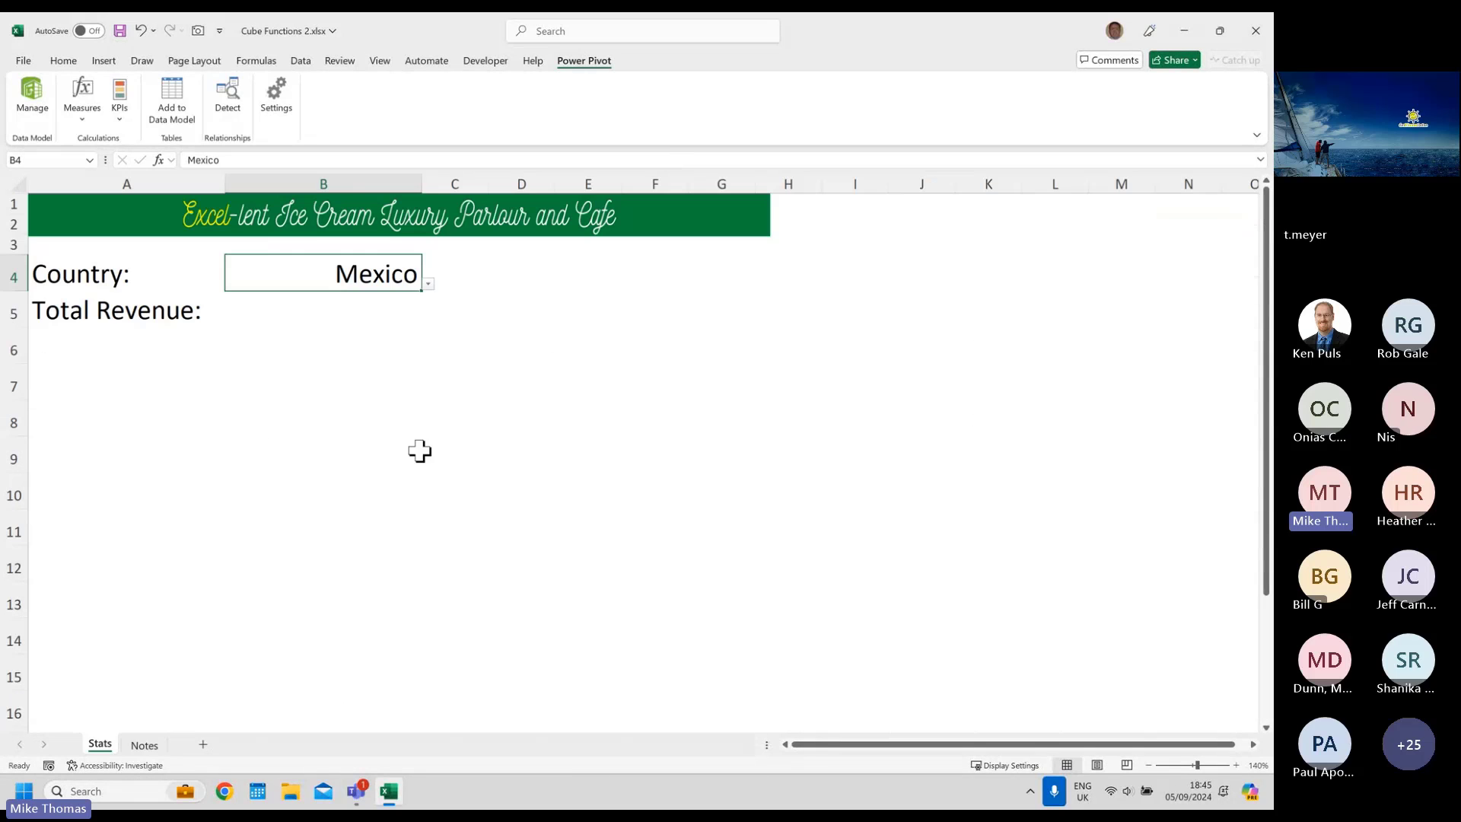
click(430, 284)
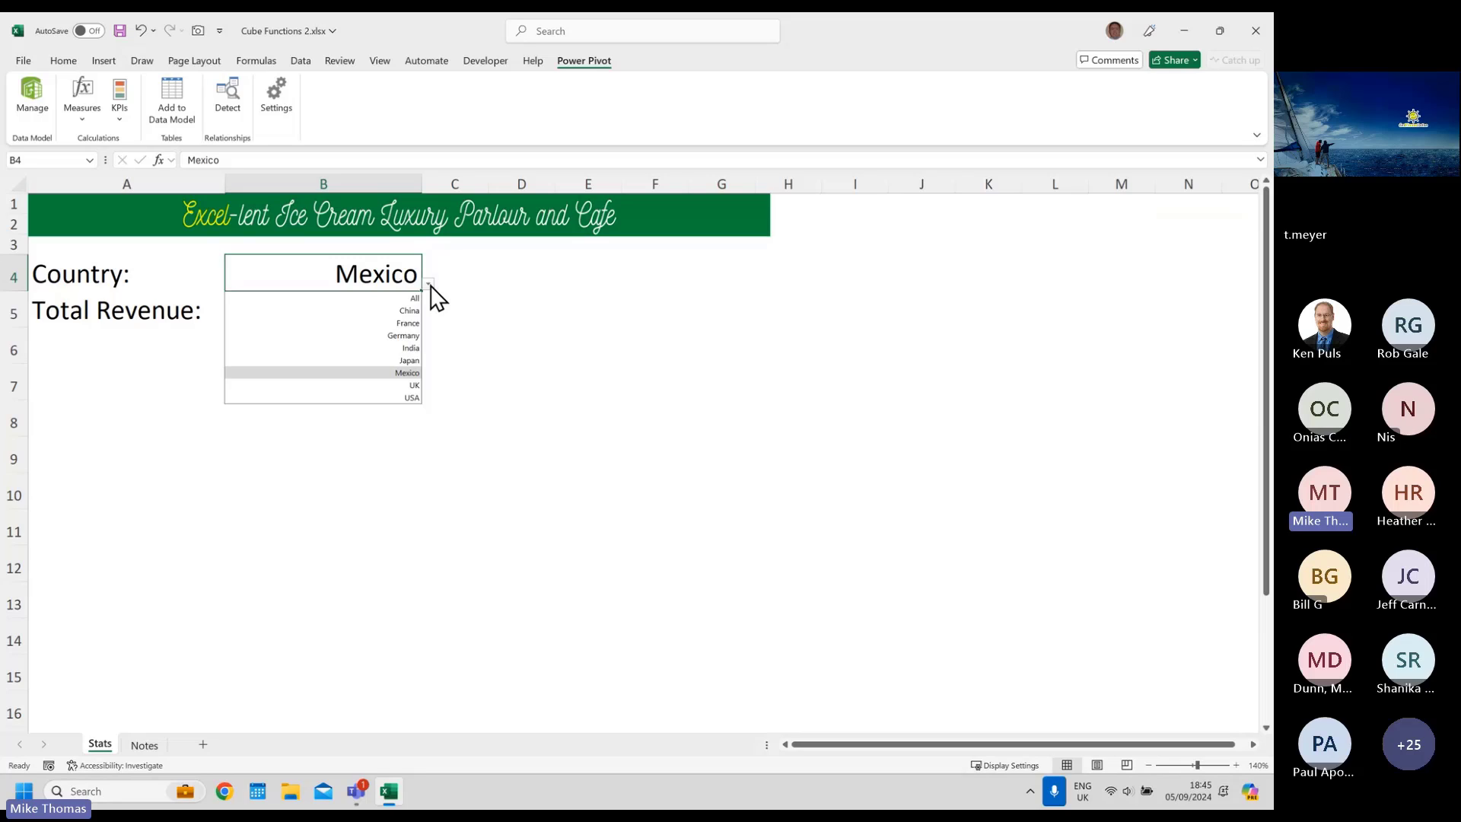
- Examine the CUBESET formula in cell A1 of the Notes sheet, including its set expression and caption arguments
click(156, 743)
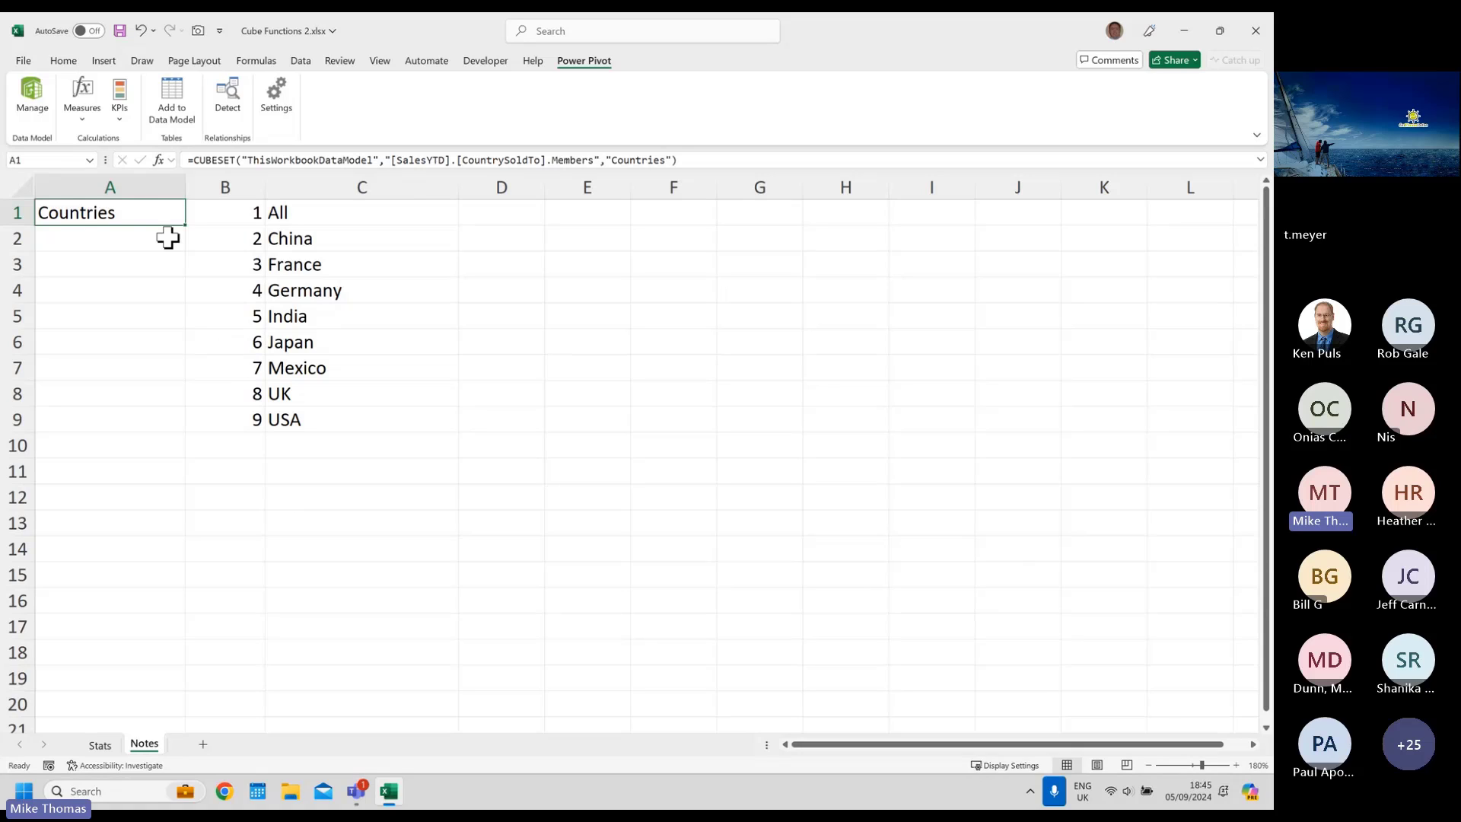
double_click(143, 214)
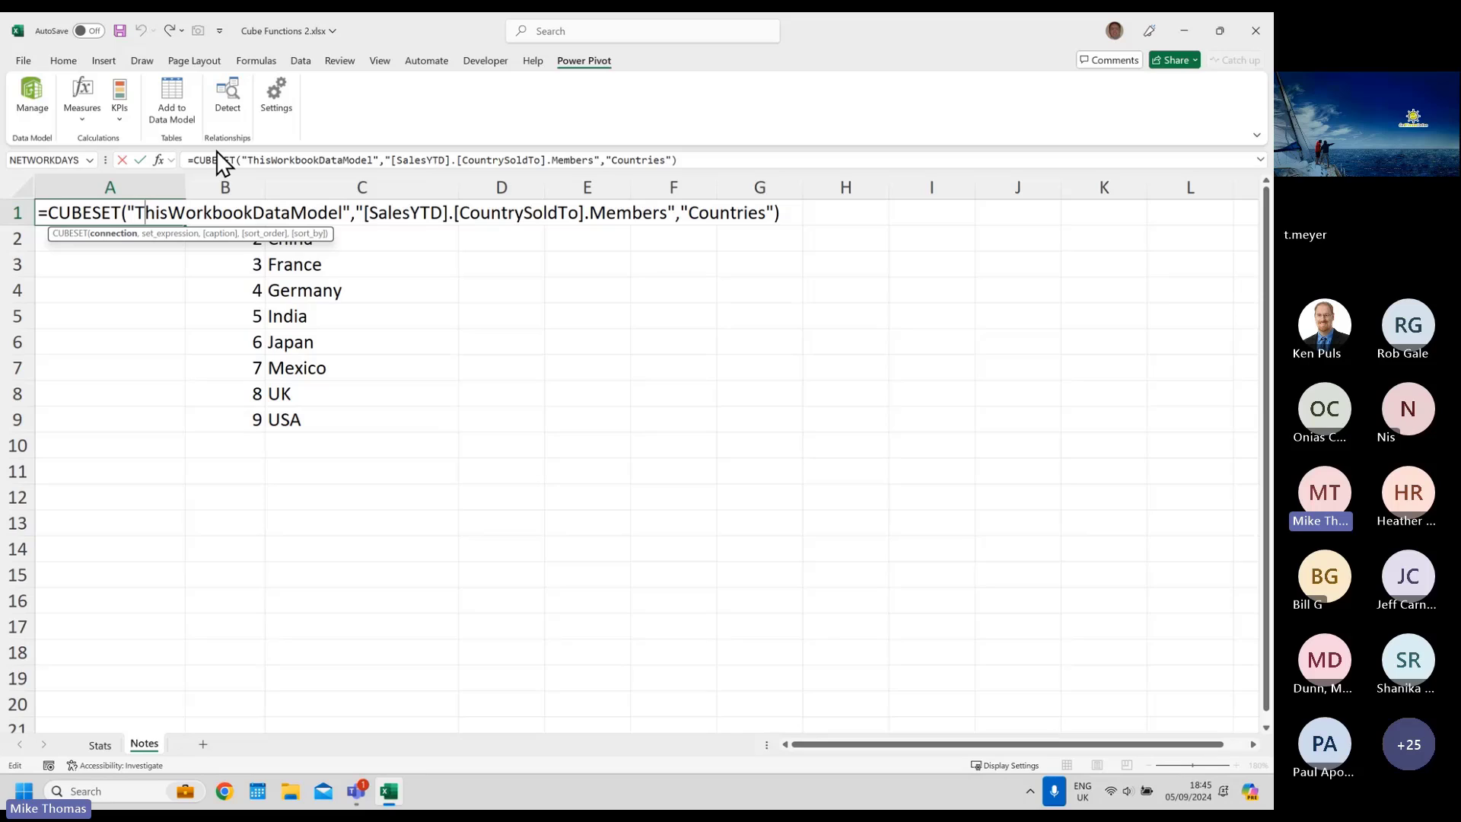
click(397, 160)
drag(397, 161, 596, 159)
click(571, 160)
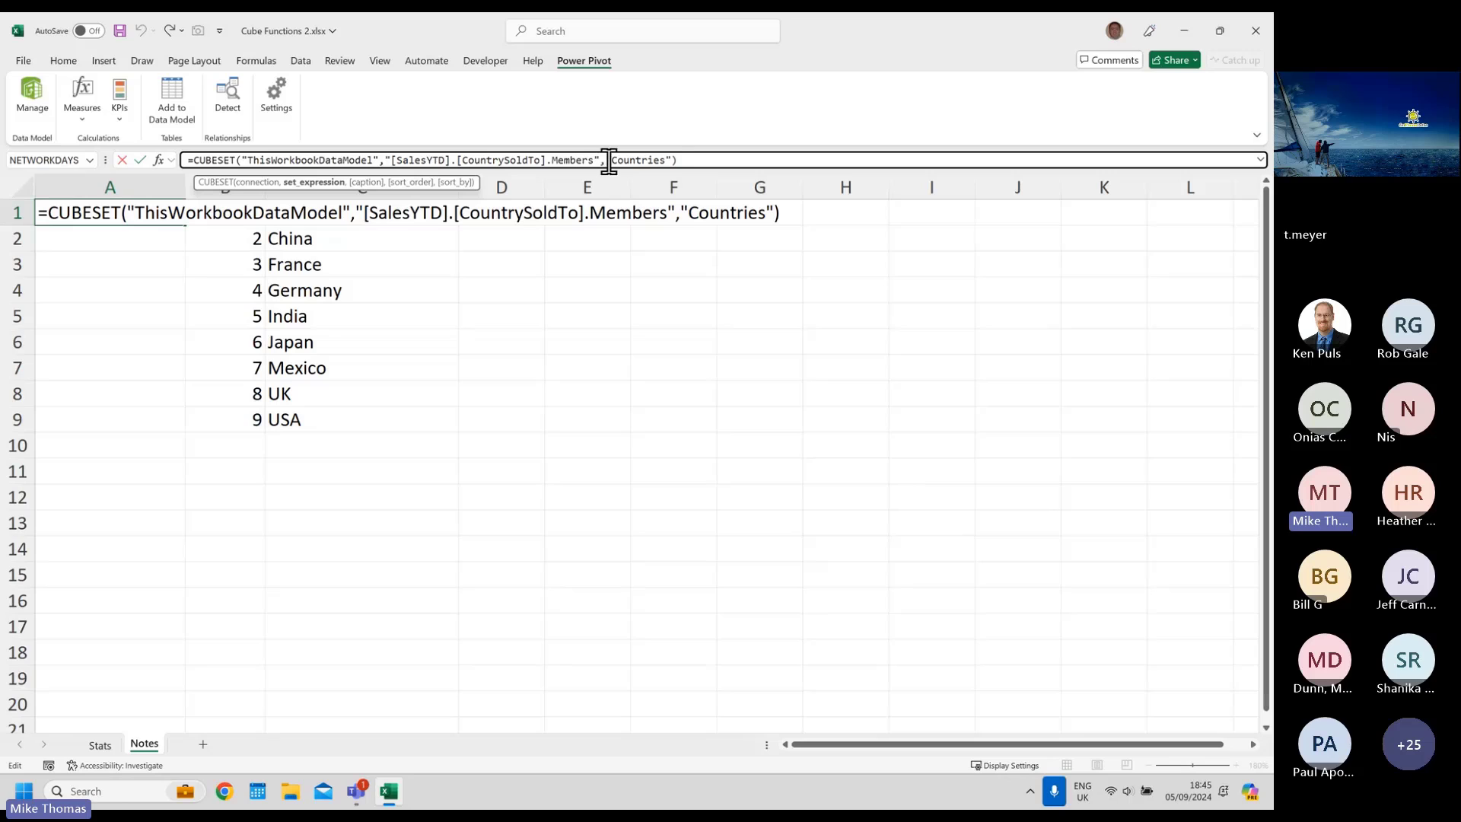
drag(606, 159, 674, 160)
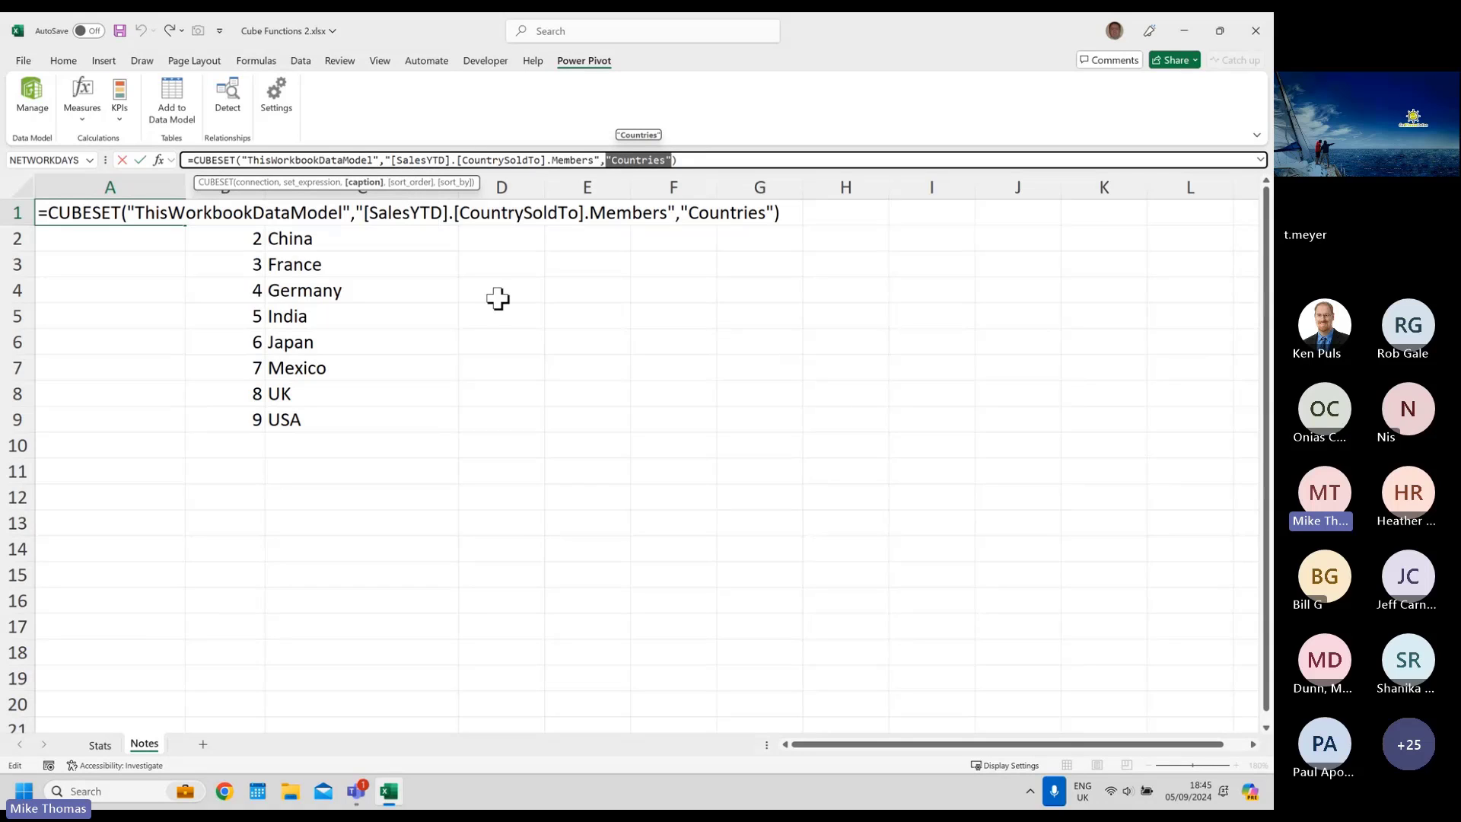
key(ctrl+Return)
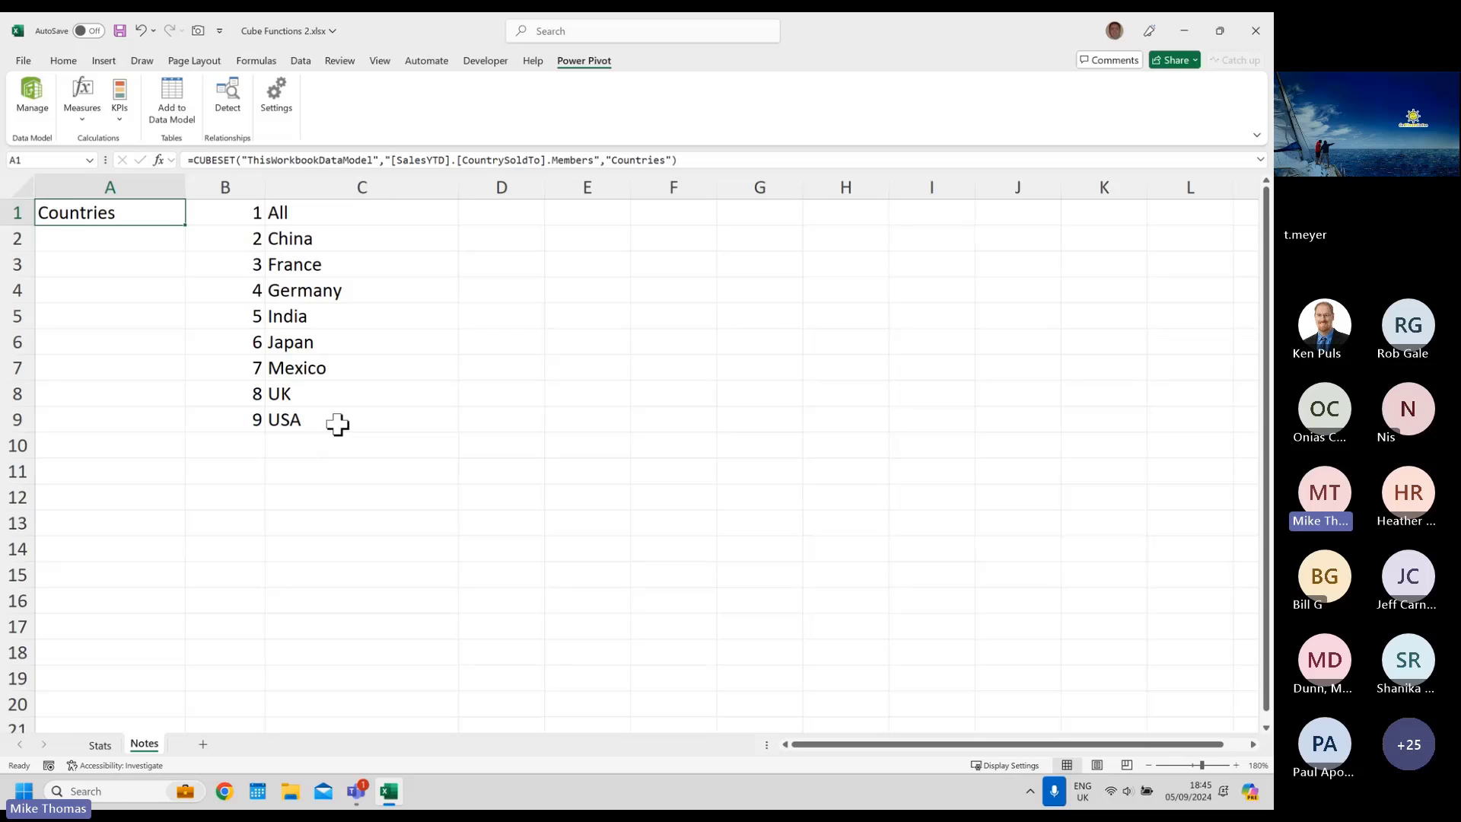
- Examine the spilled country list in C1:C9, the CUBESET formula in A1 and the rank sequence in B1:B9
click(372, 220)
drag(372, 219, 362, 418)
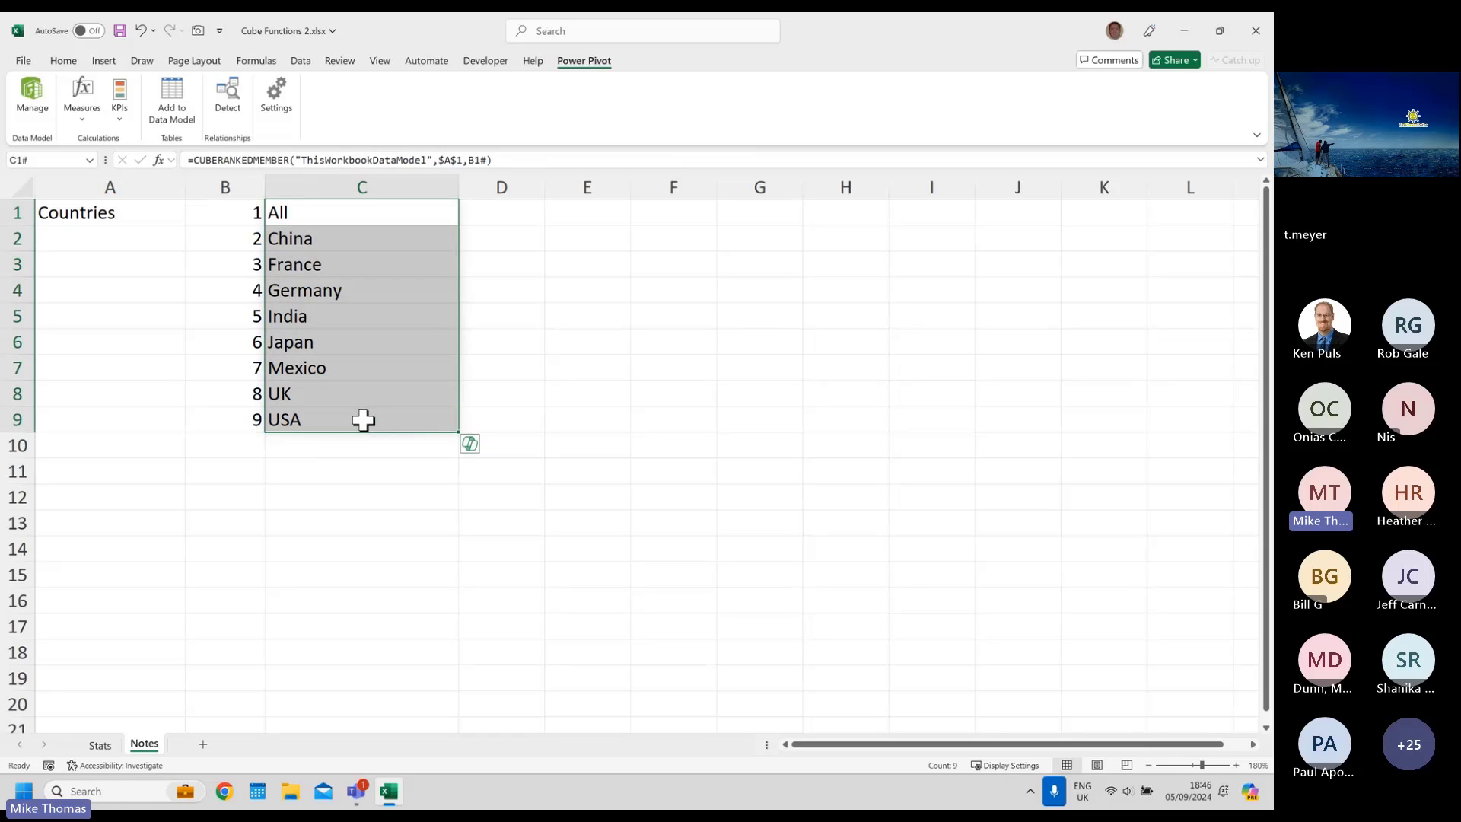
click(370, 218)
click(137, 207)
double_click(135, 212)
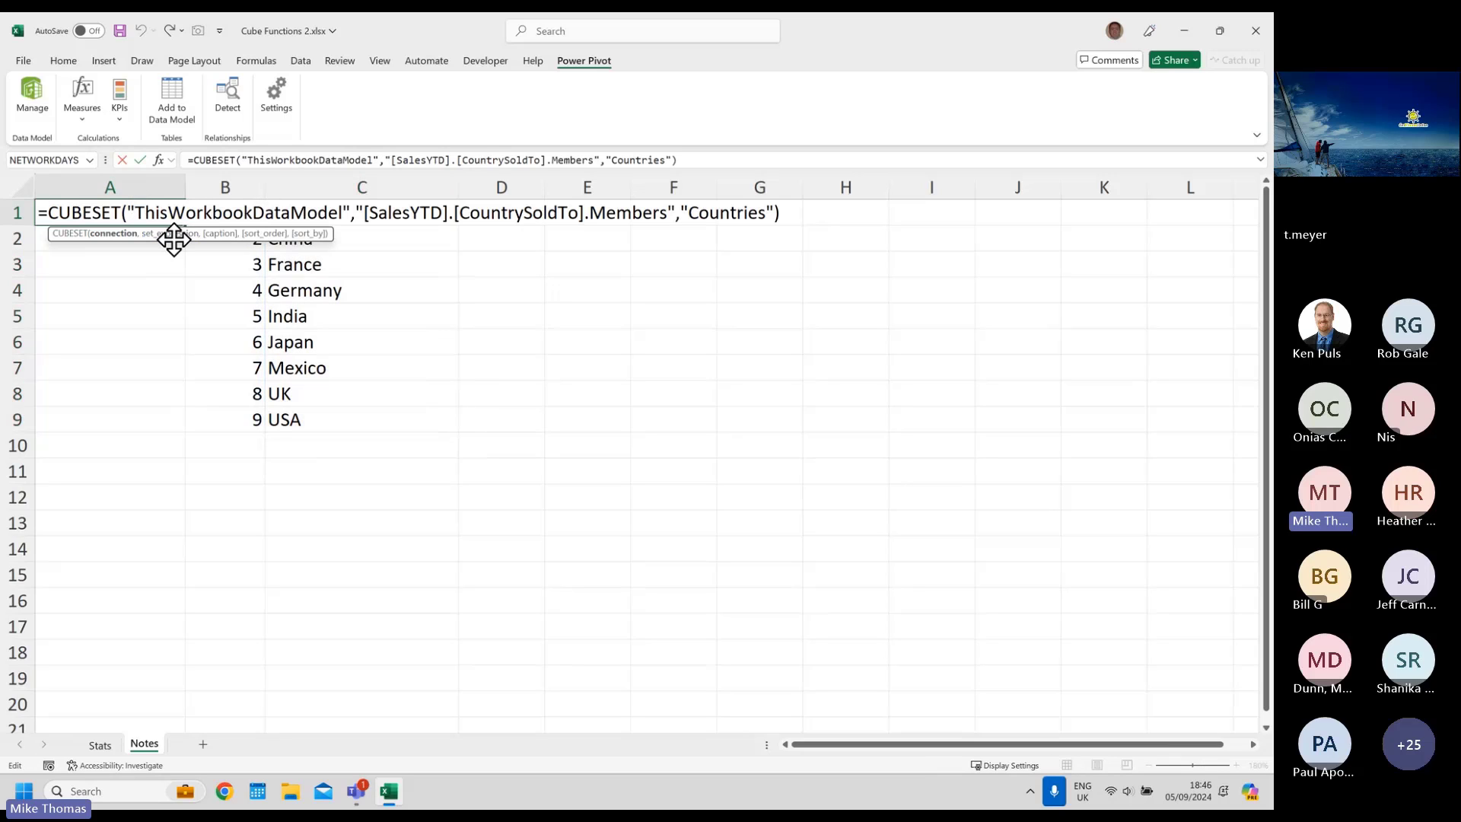
key(Escape)
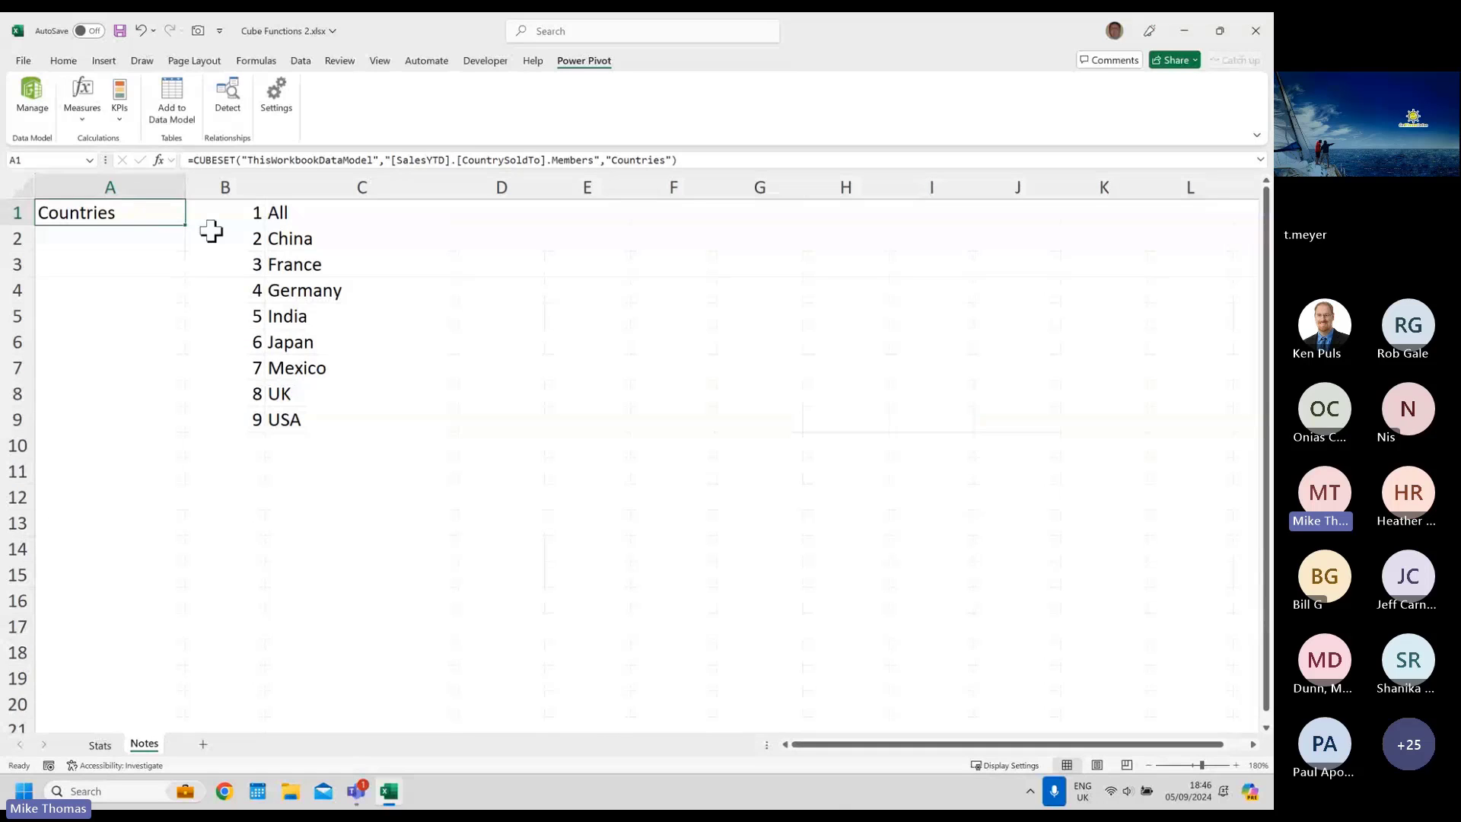
drag(239, 211, 243, 417)
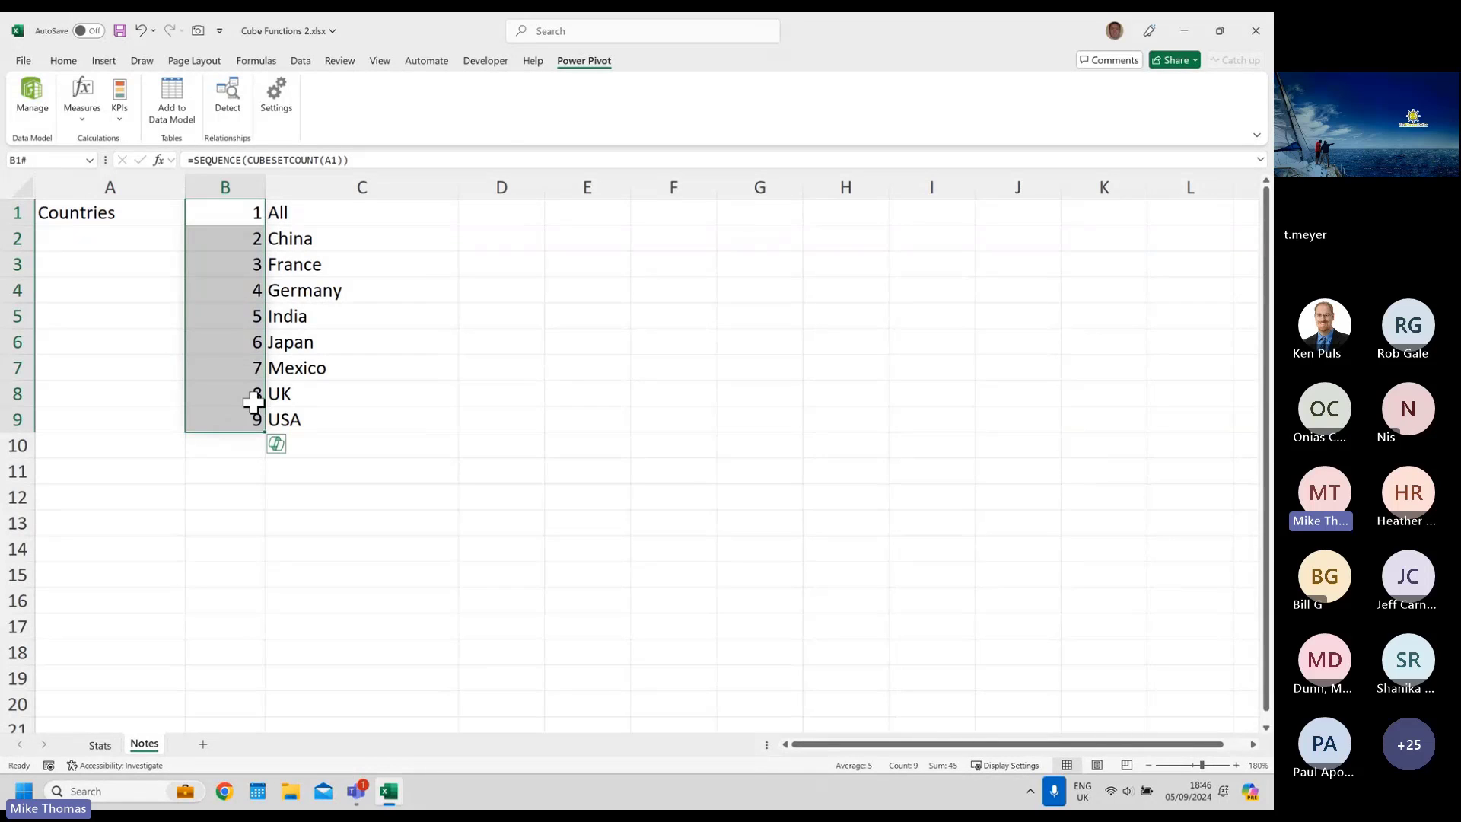
- Examine the connection, set expression and rank arguments of the CUBERANKEDMEMBER formula in C1 and its spilled range
double_click(345, 214)
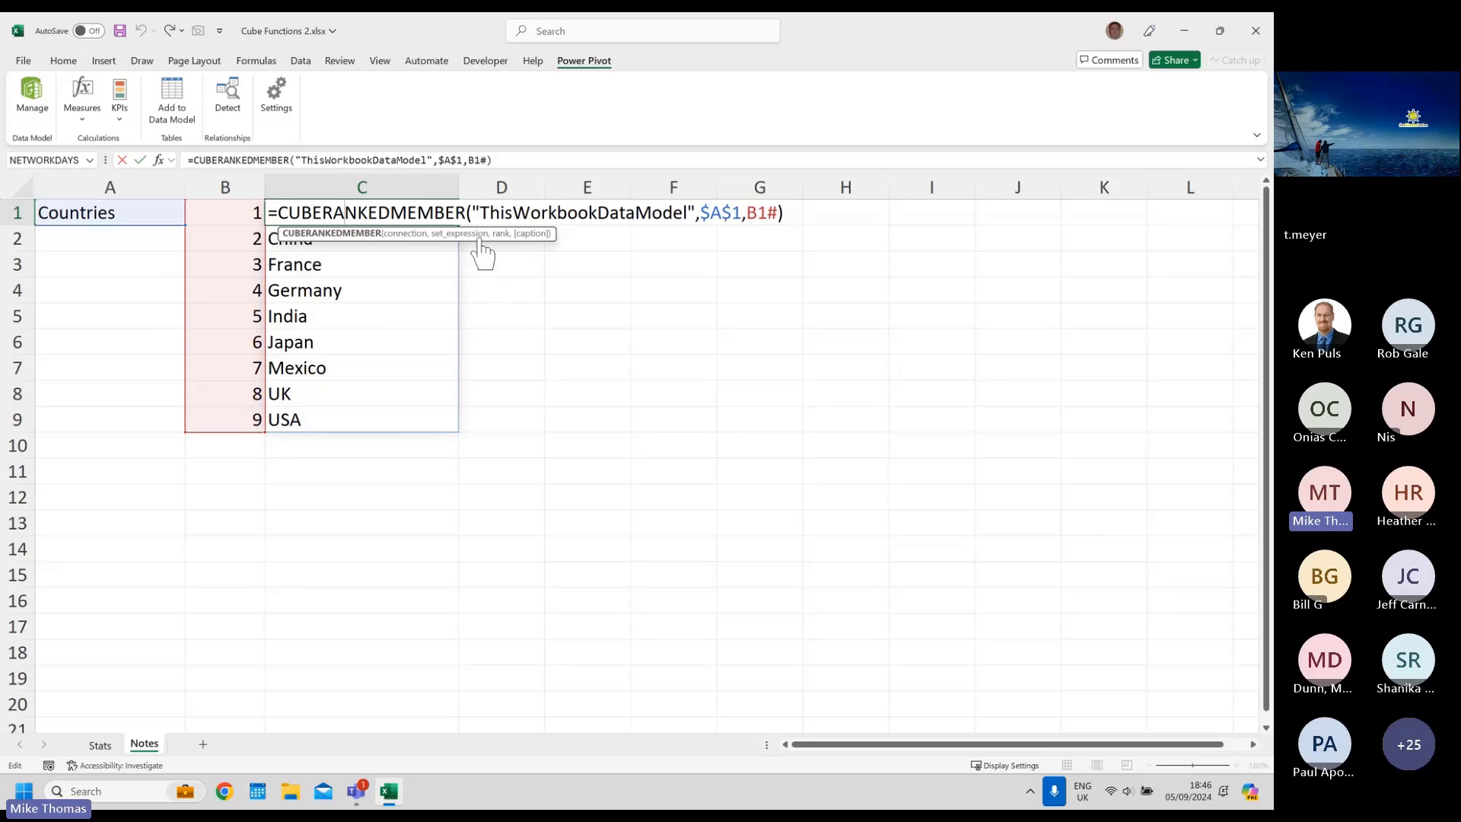
drag(478, 213, 683, 215)
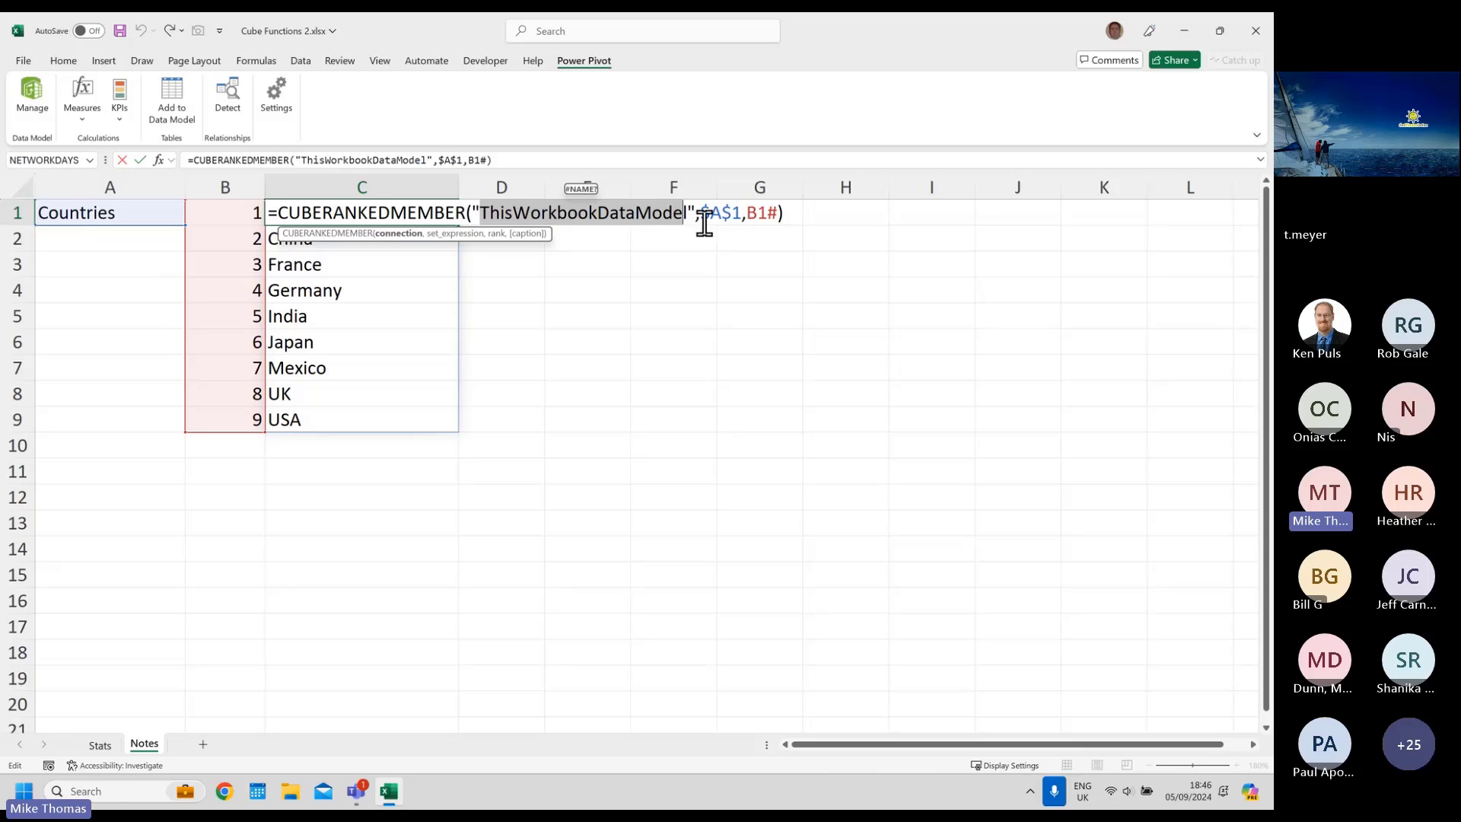
drag(699, 213, 742, 214)
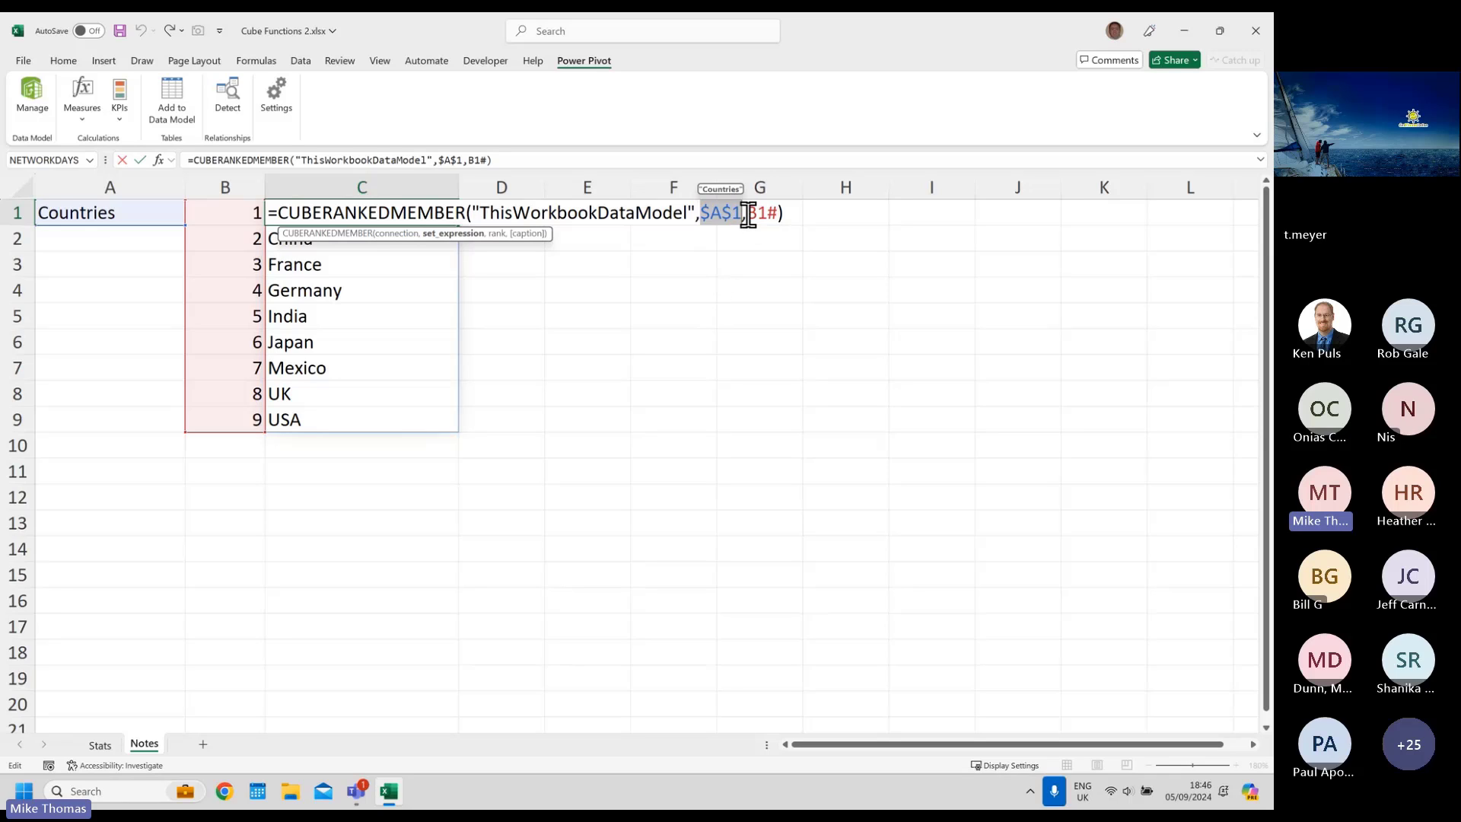
drag(746, 214, 780, 214)
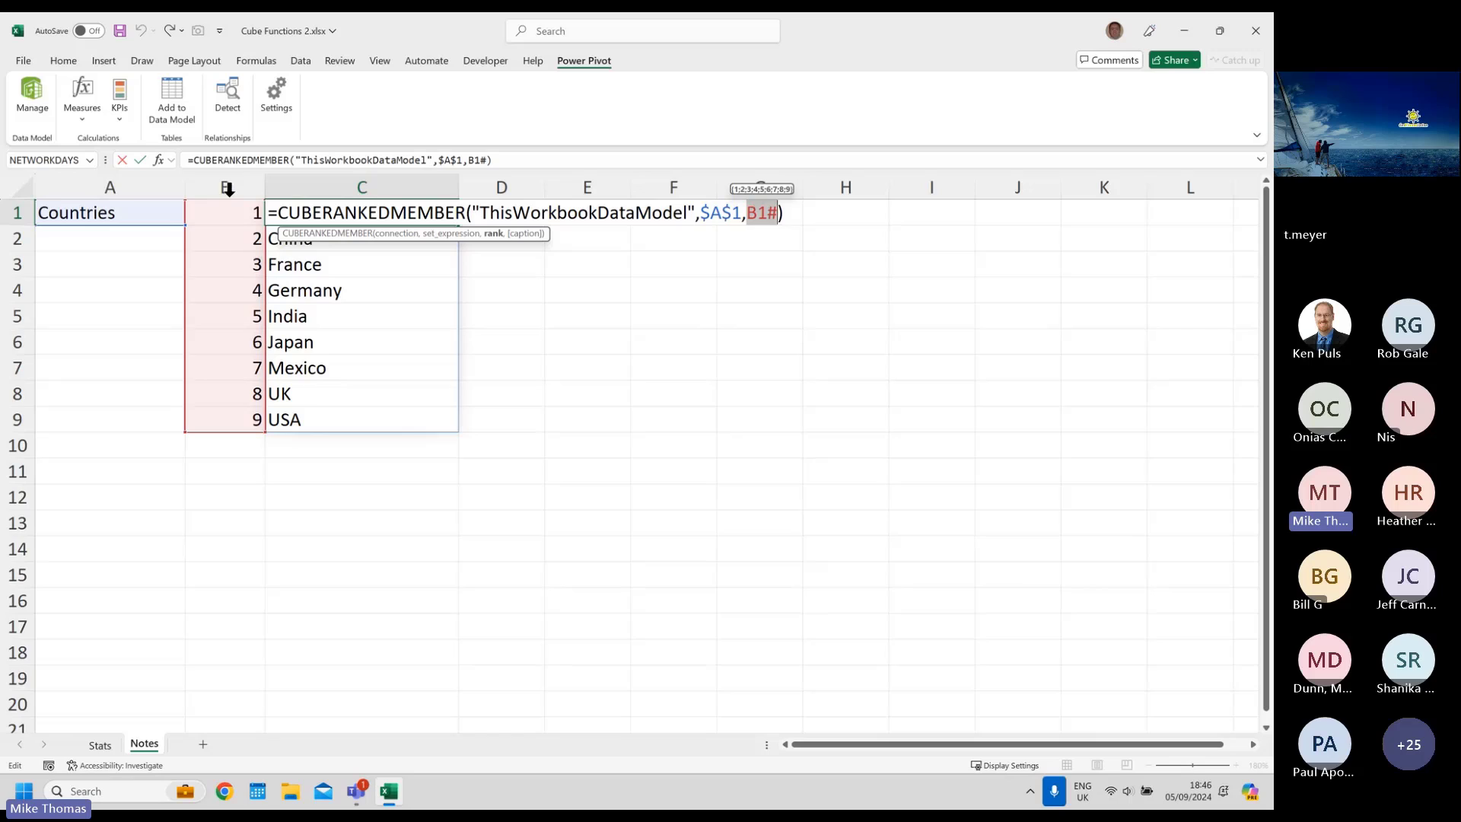
key(Escape)
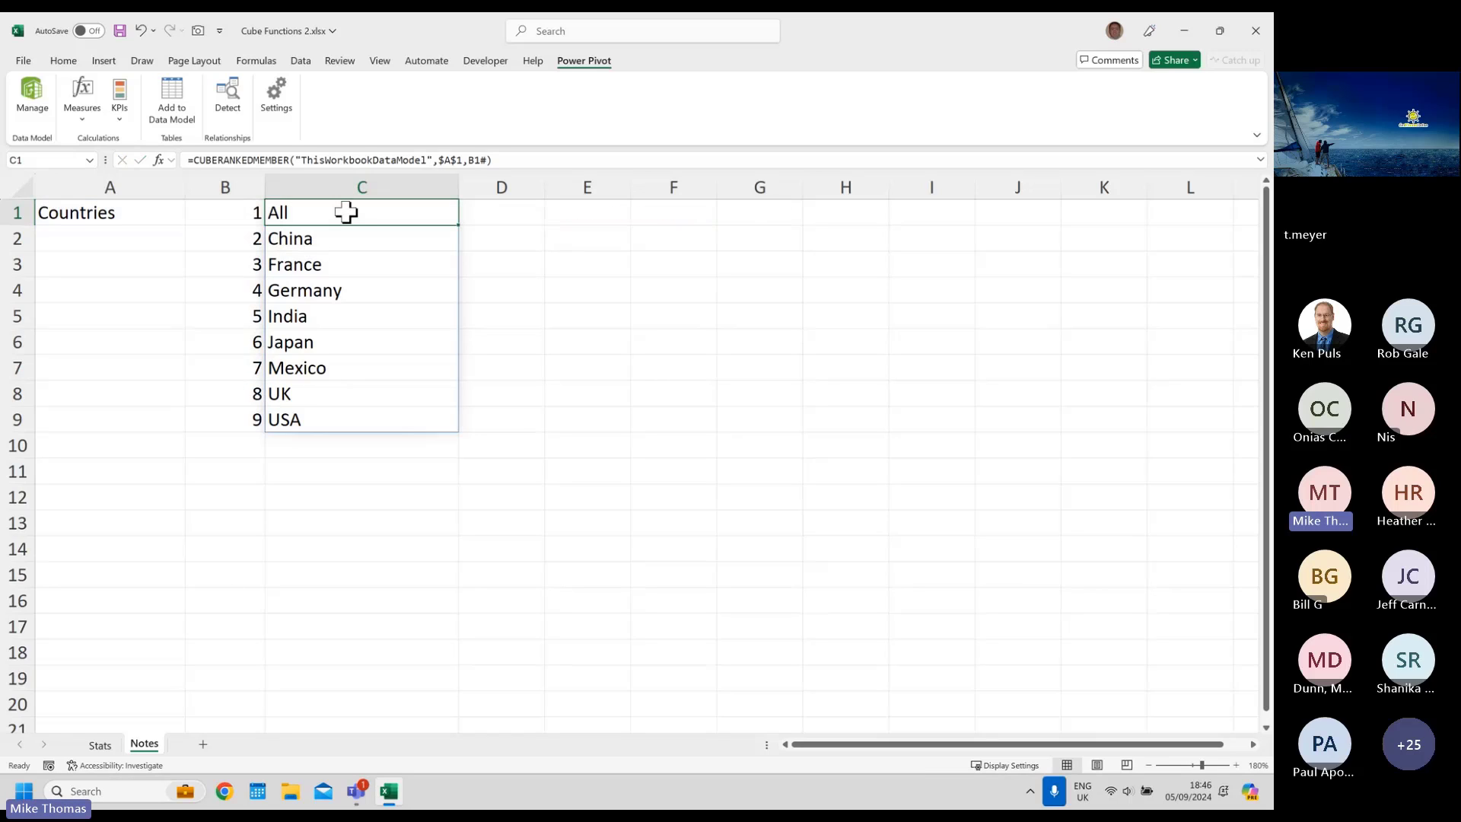
drag(346, 213, 339, 420)
- Compare the country choices for B4 on the Stats sheet with the country list on the Notes sheet
click(100, 745)
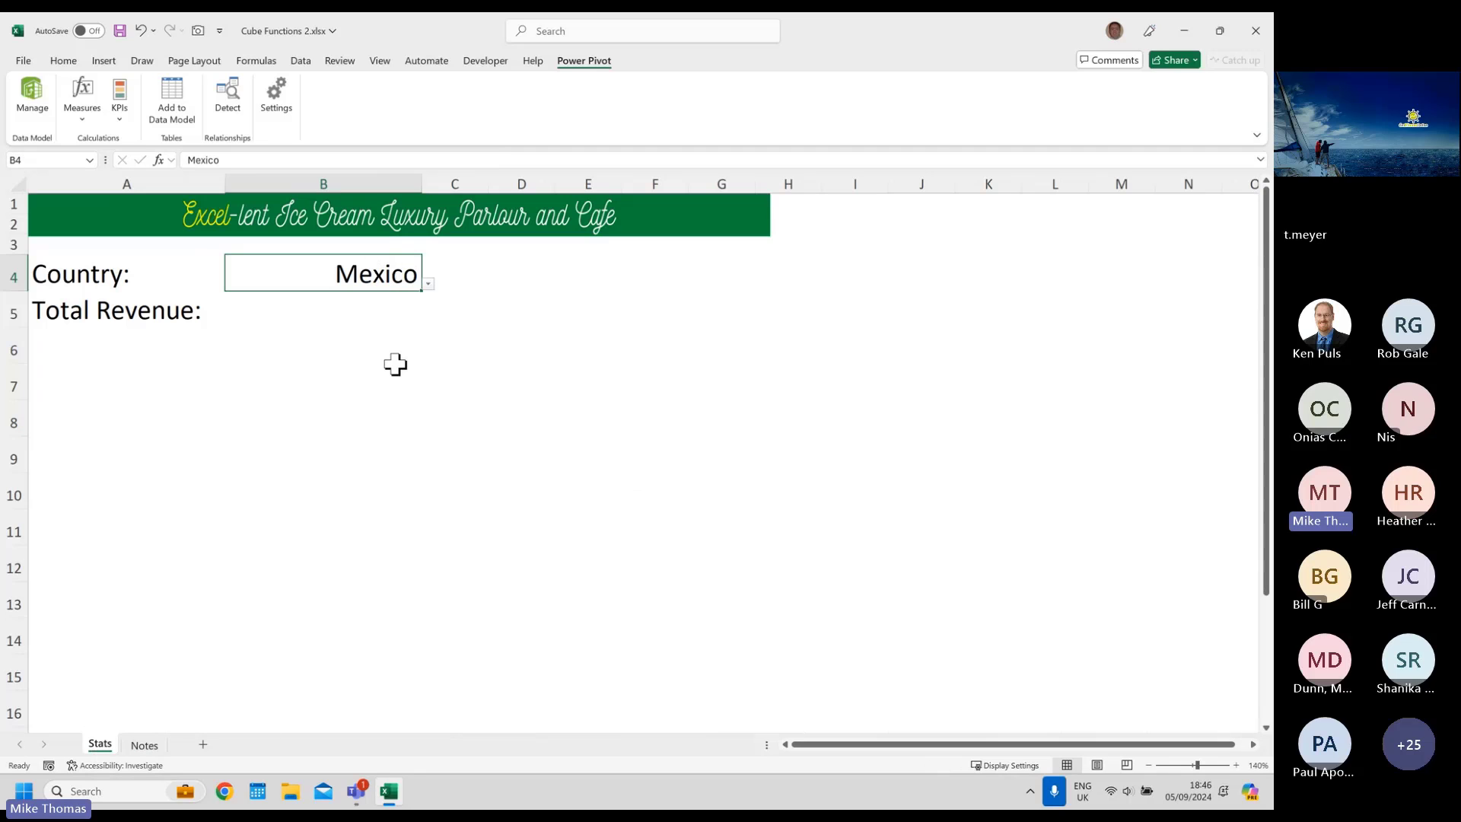
click(428, 283)
click(427, 295)
click(144, 745)
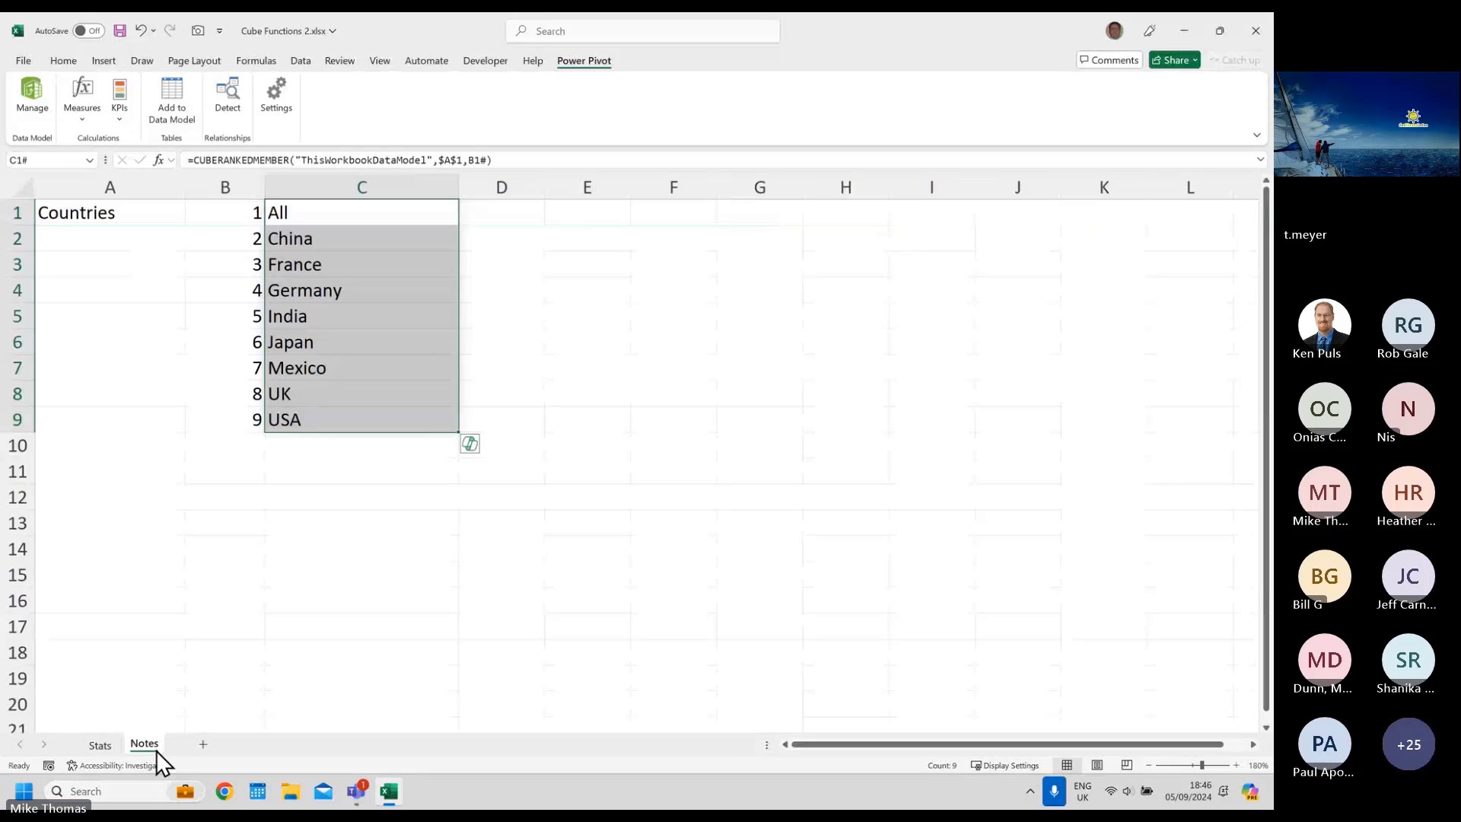
click(343, 499)
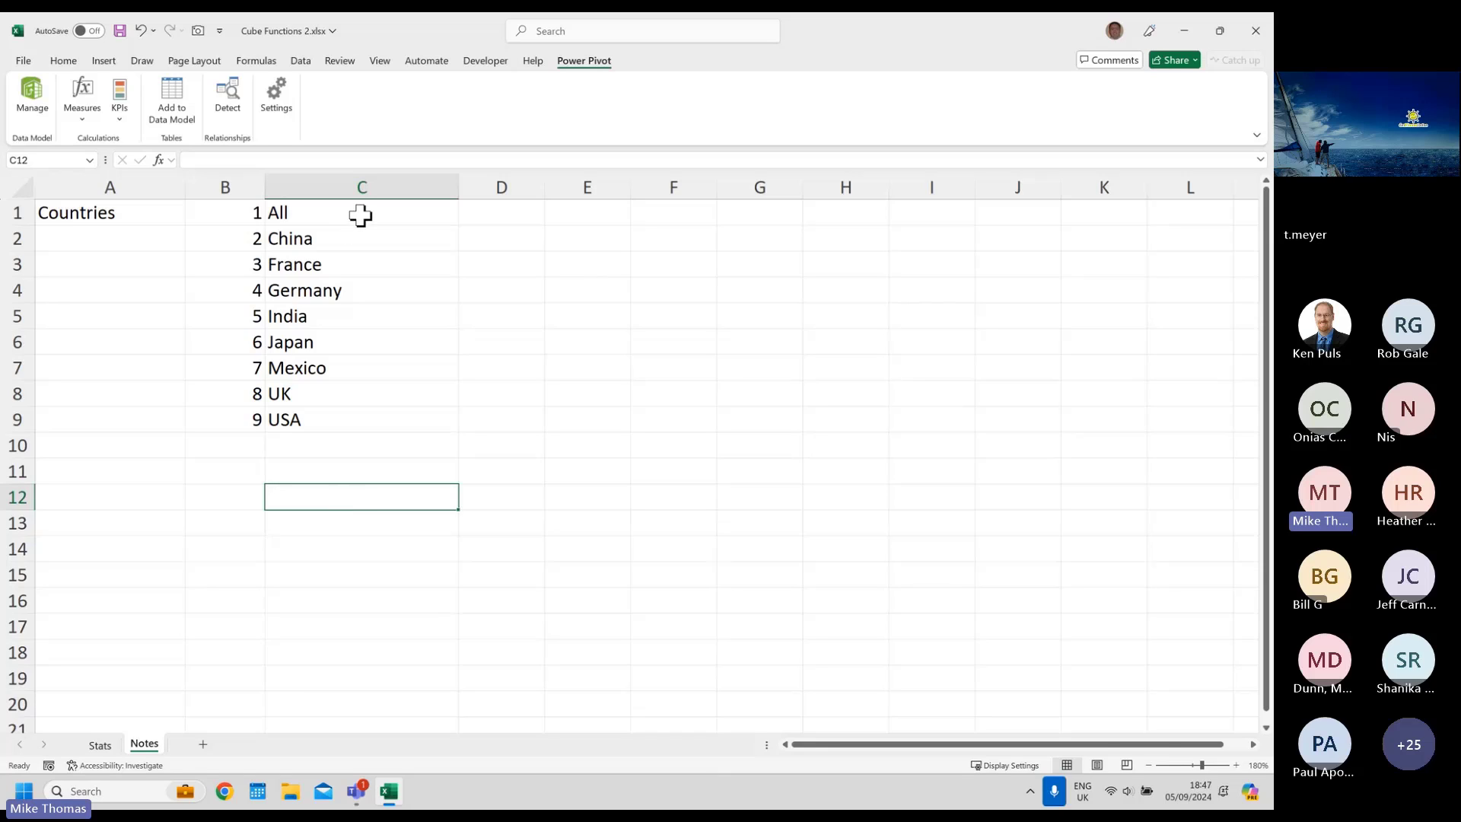
double_click(122, 211)
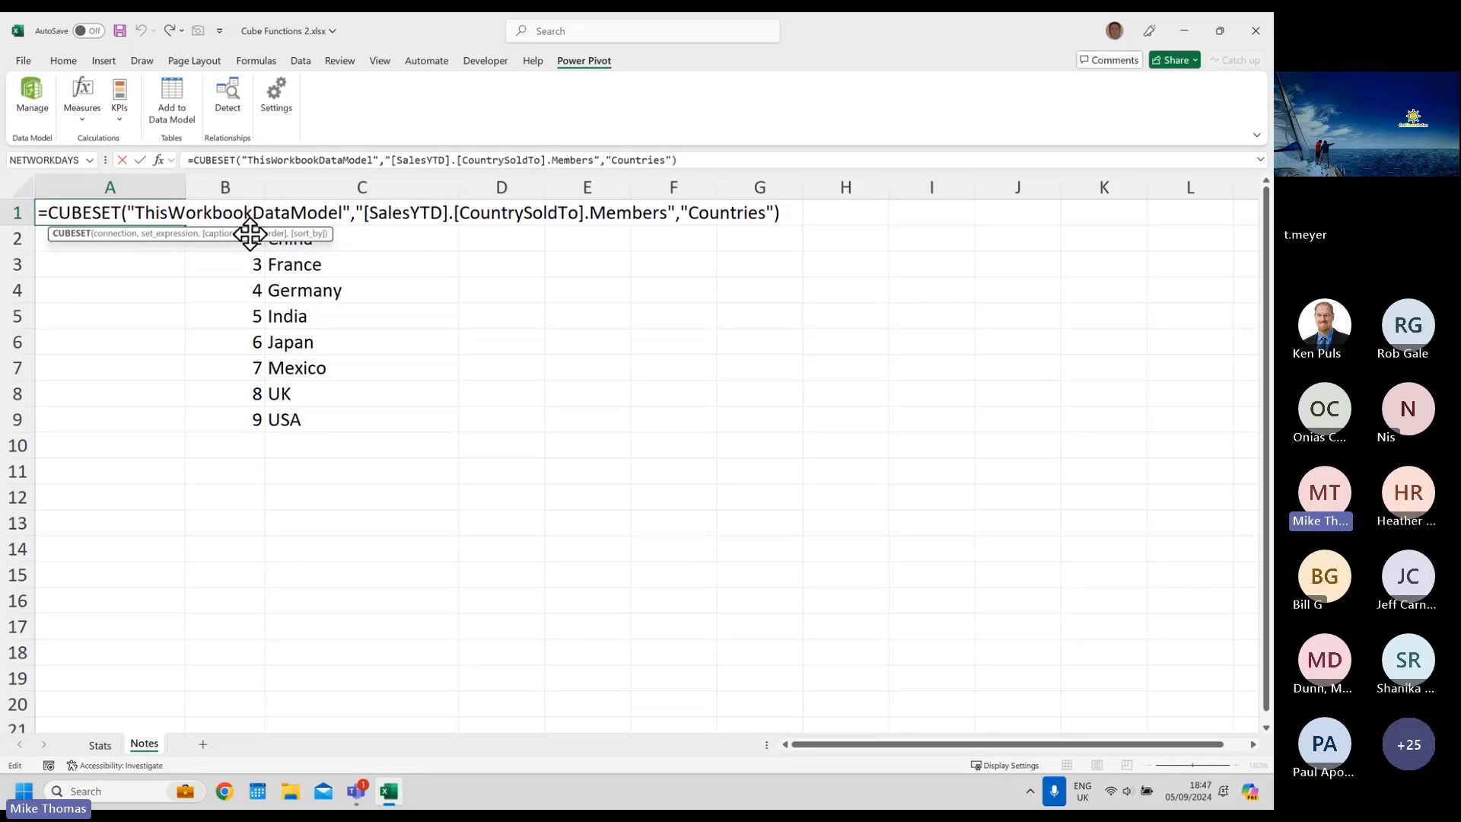
key(Escape)
double_click(140, 210)
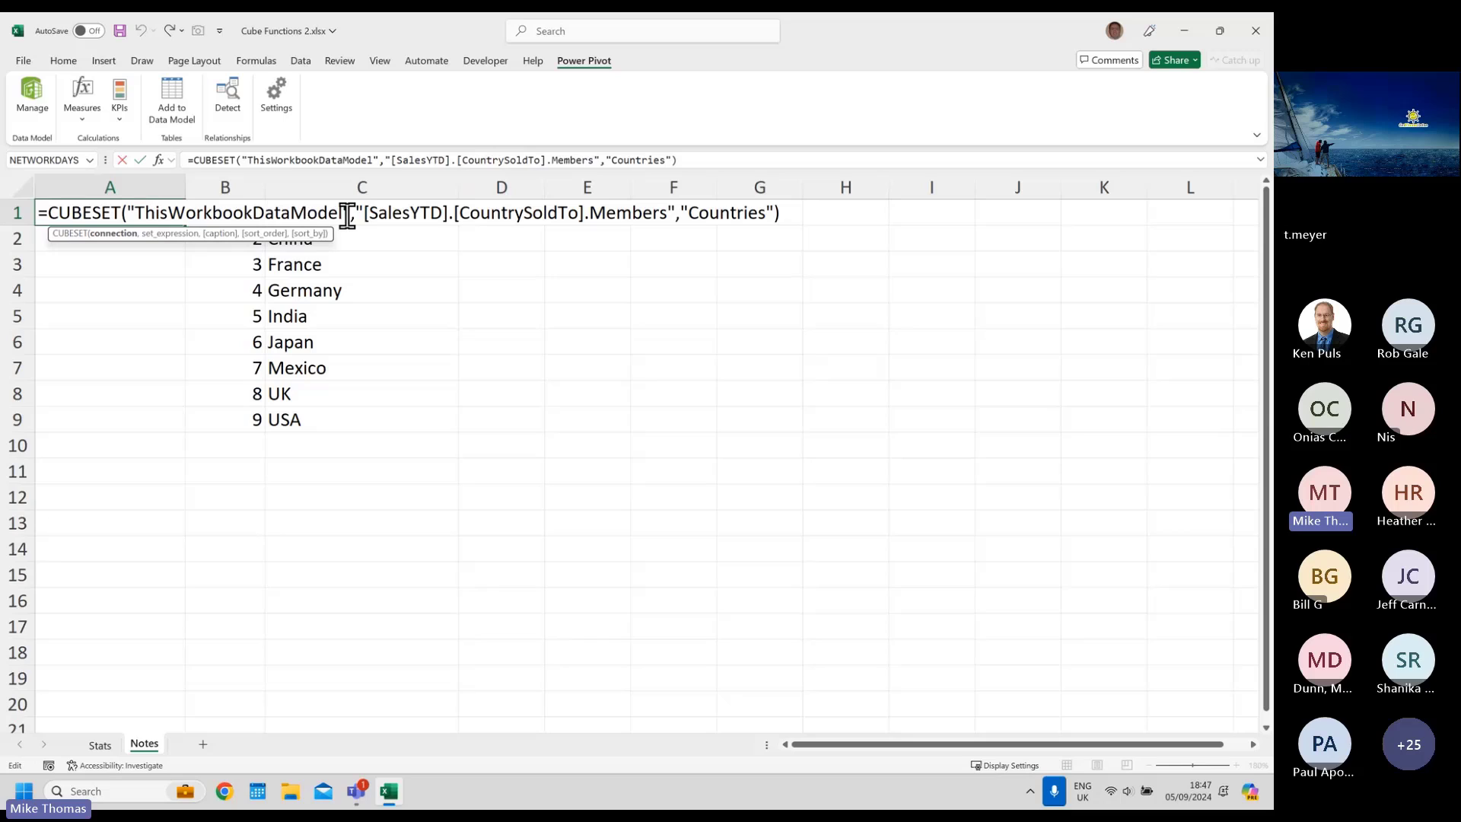
click(708, 212)
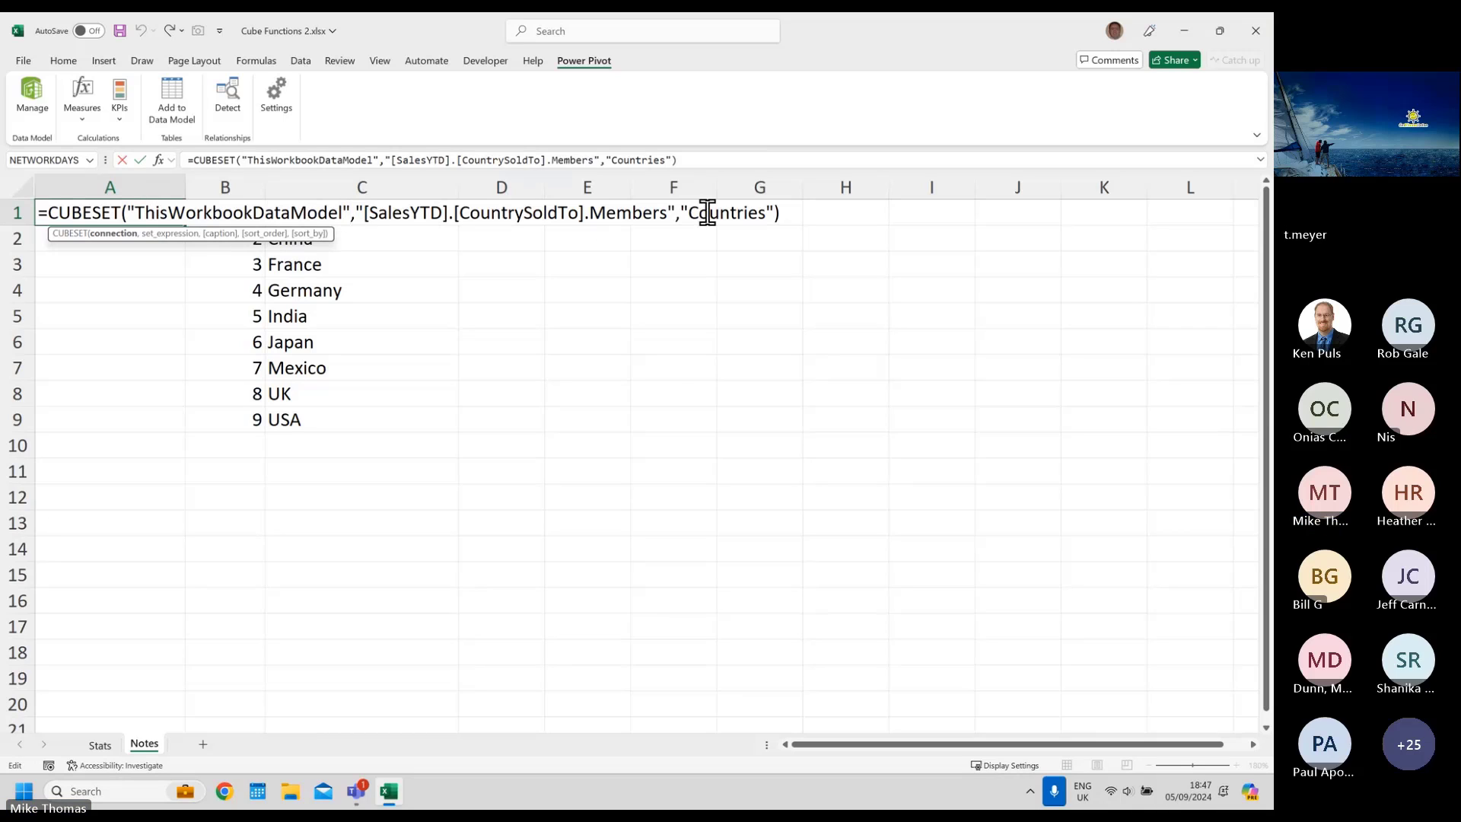
click(774, 214)
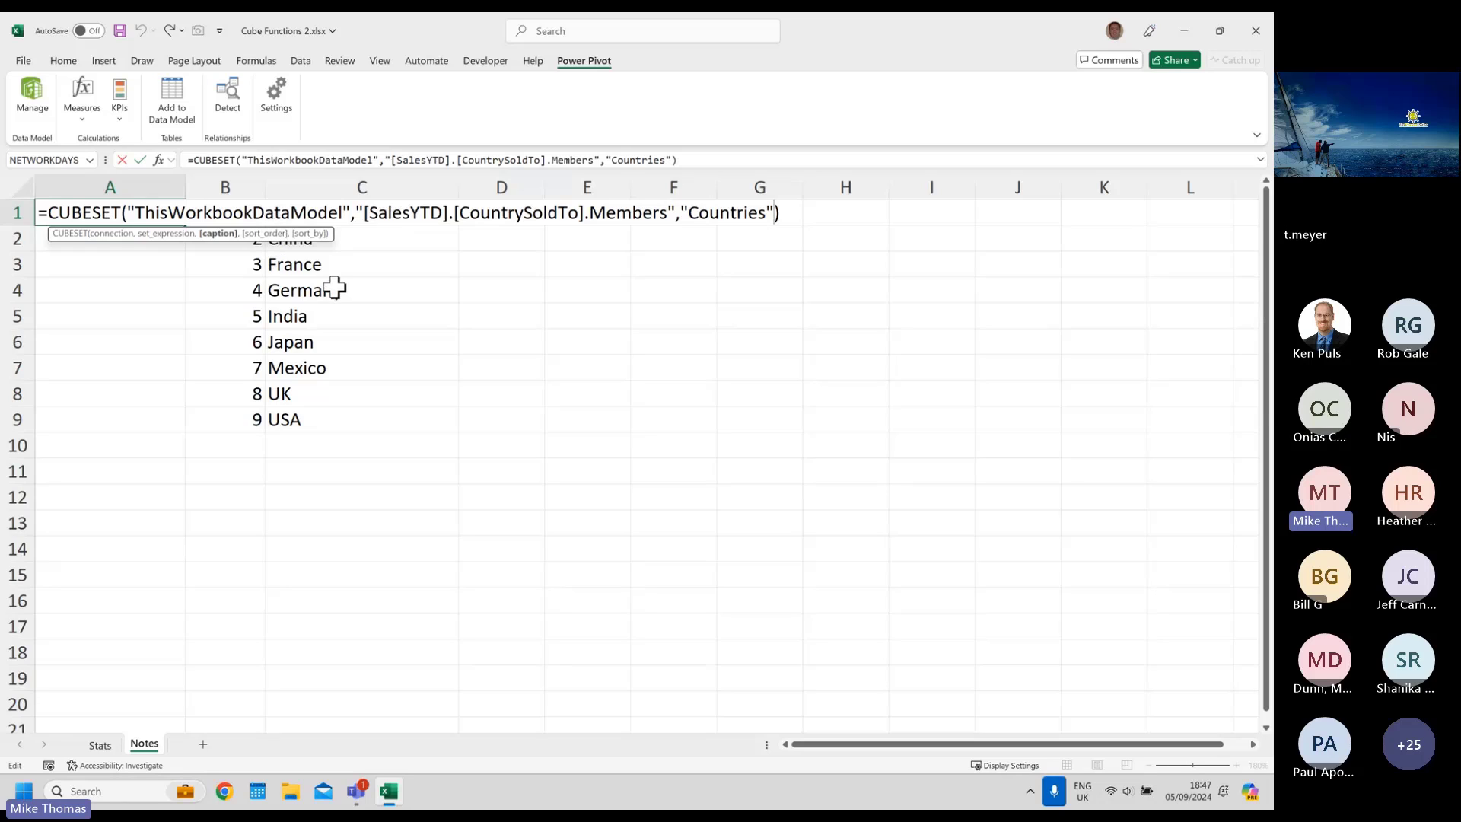
key(Escape)
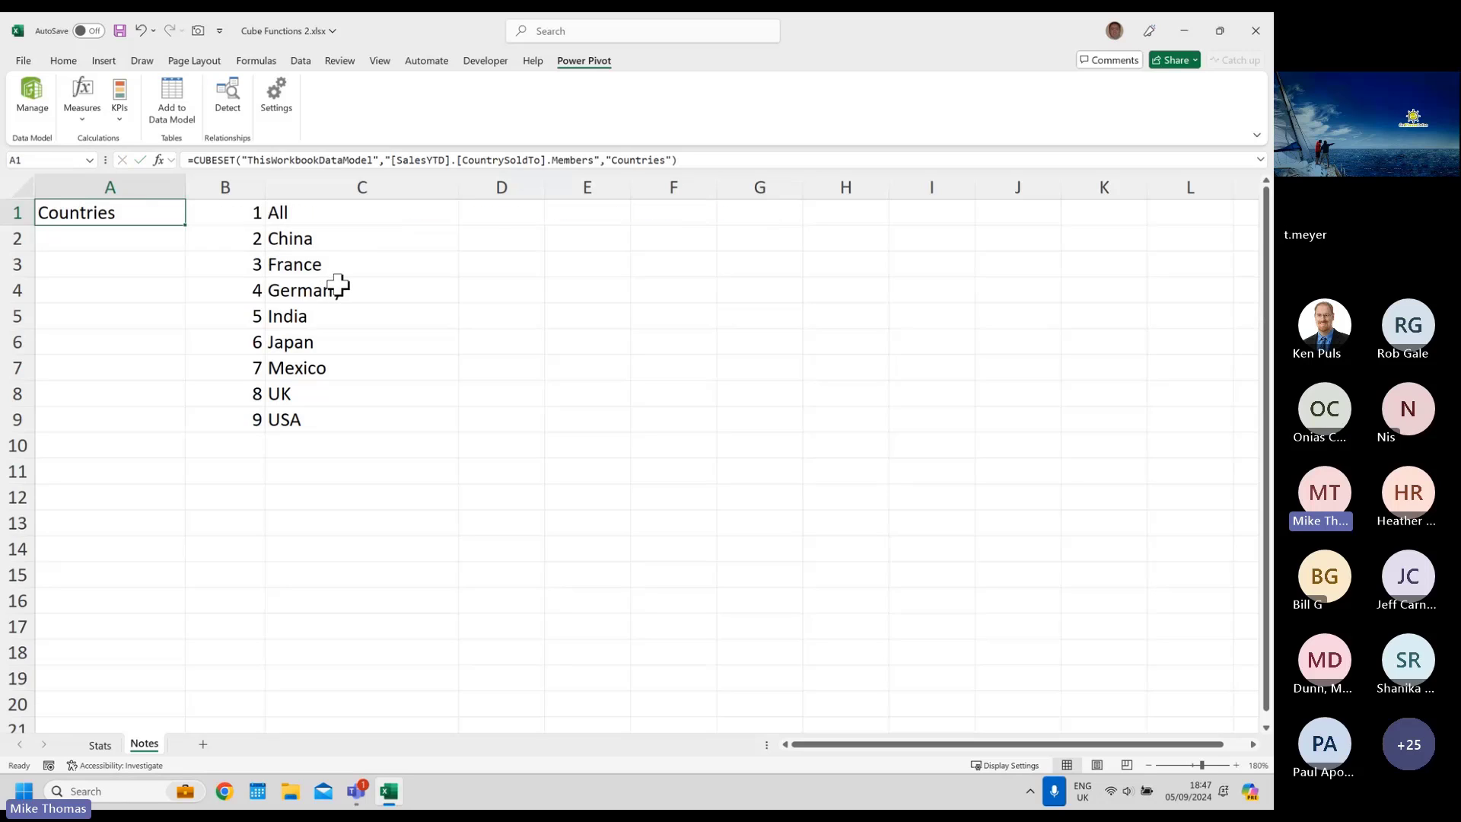
- Add a sort order argument of 2 (Descending) after the "Countries" caption in the CUBESET formula in A1
click(673, 162)
double_click(673, 161)
click(683, 162)
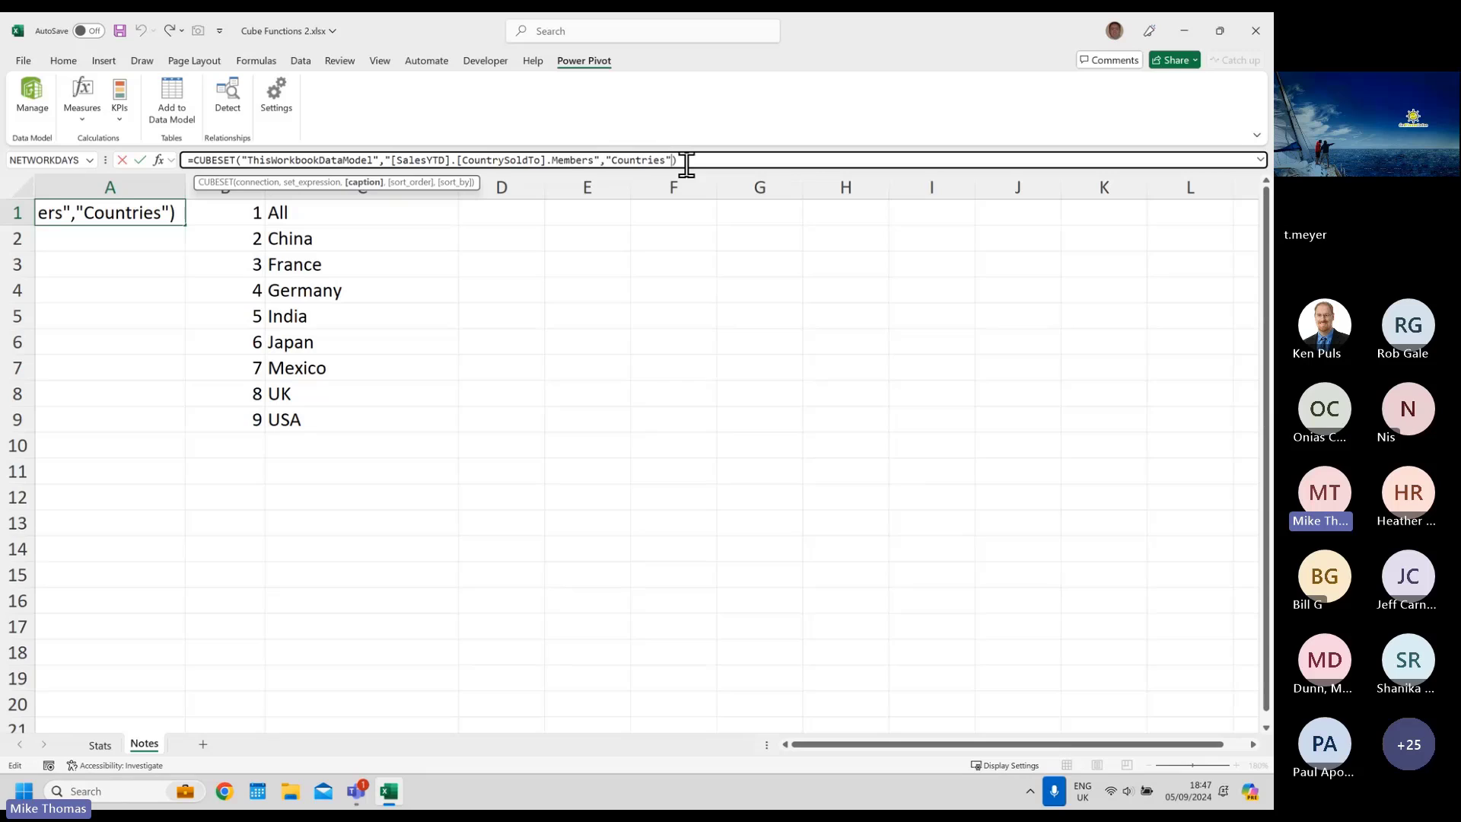
text(,)
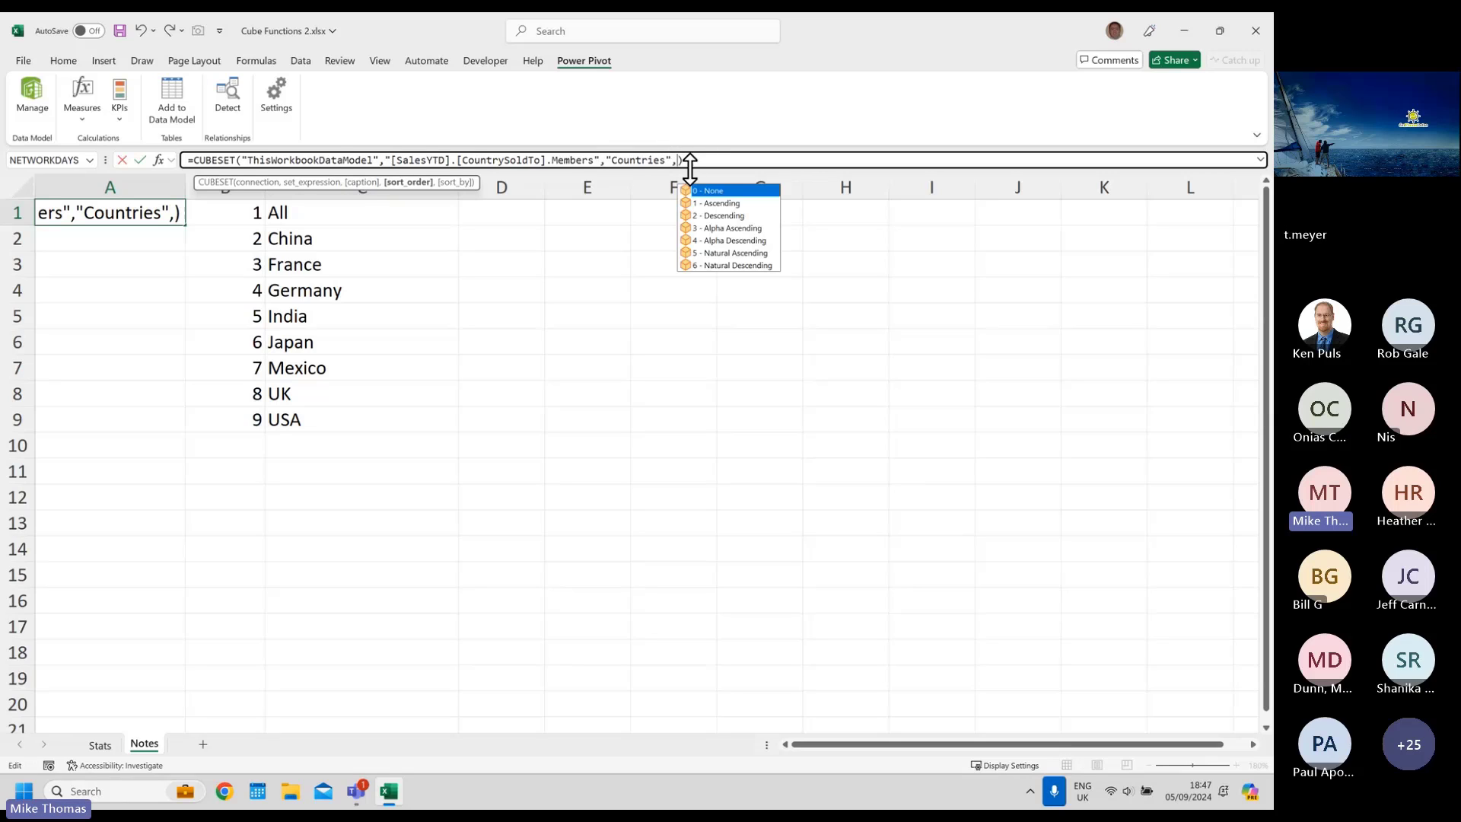
double_click(732, 216)
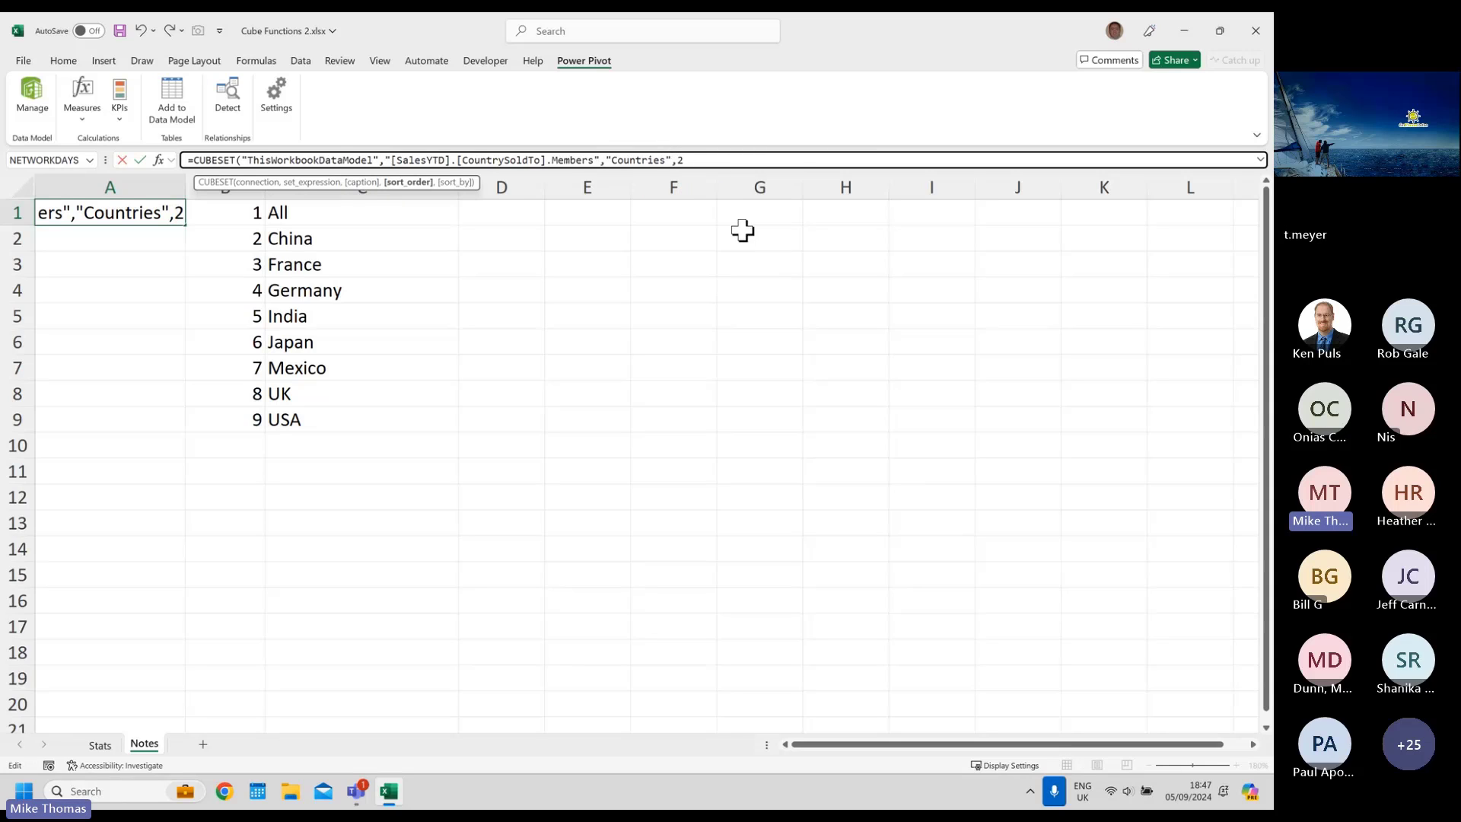
- Complete the CUBESET formula in A1 with the sort_by argument "[SalesYTD].[Revenue]"
text(,)
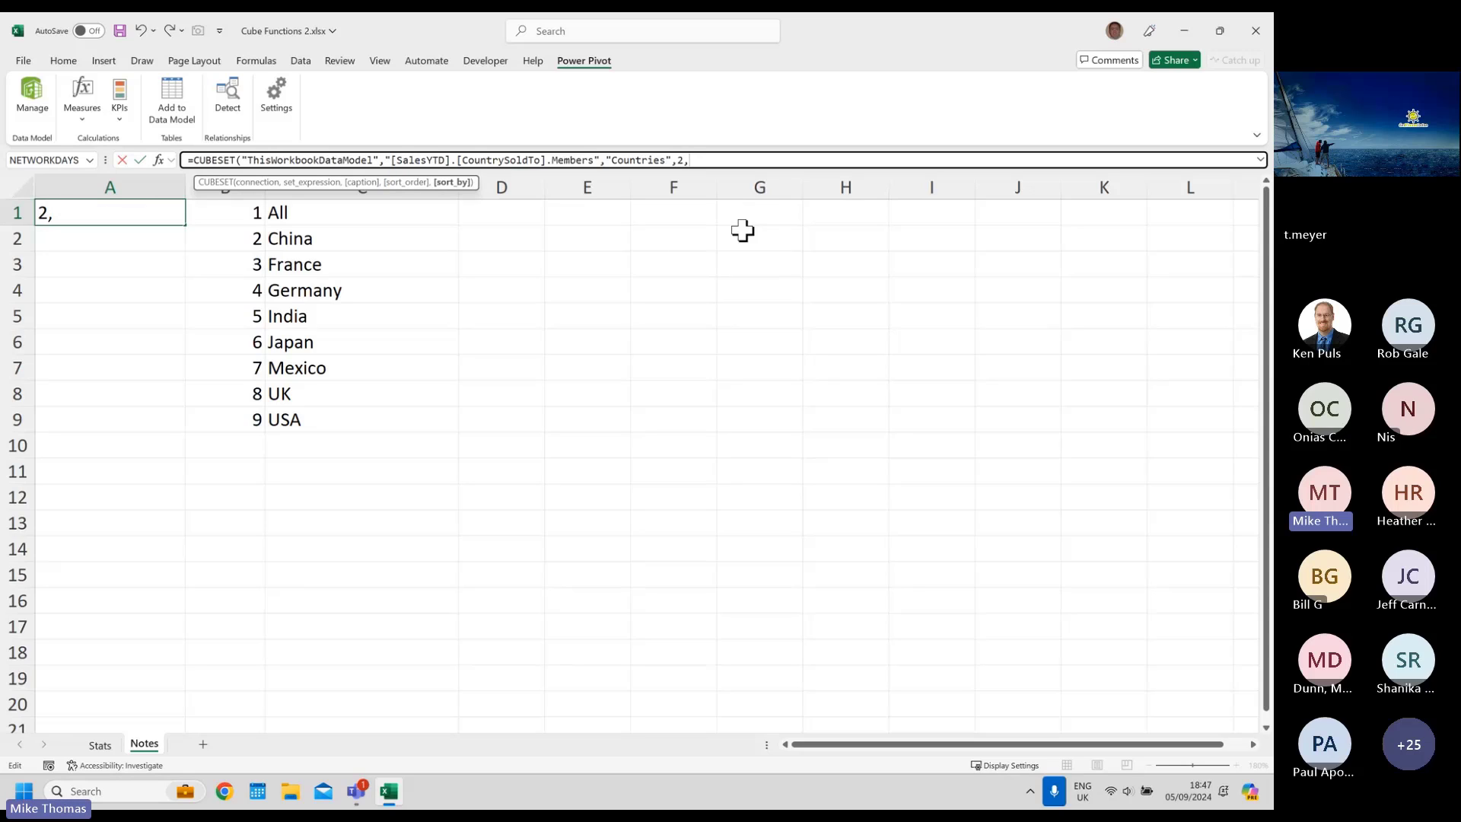
text(")
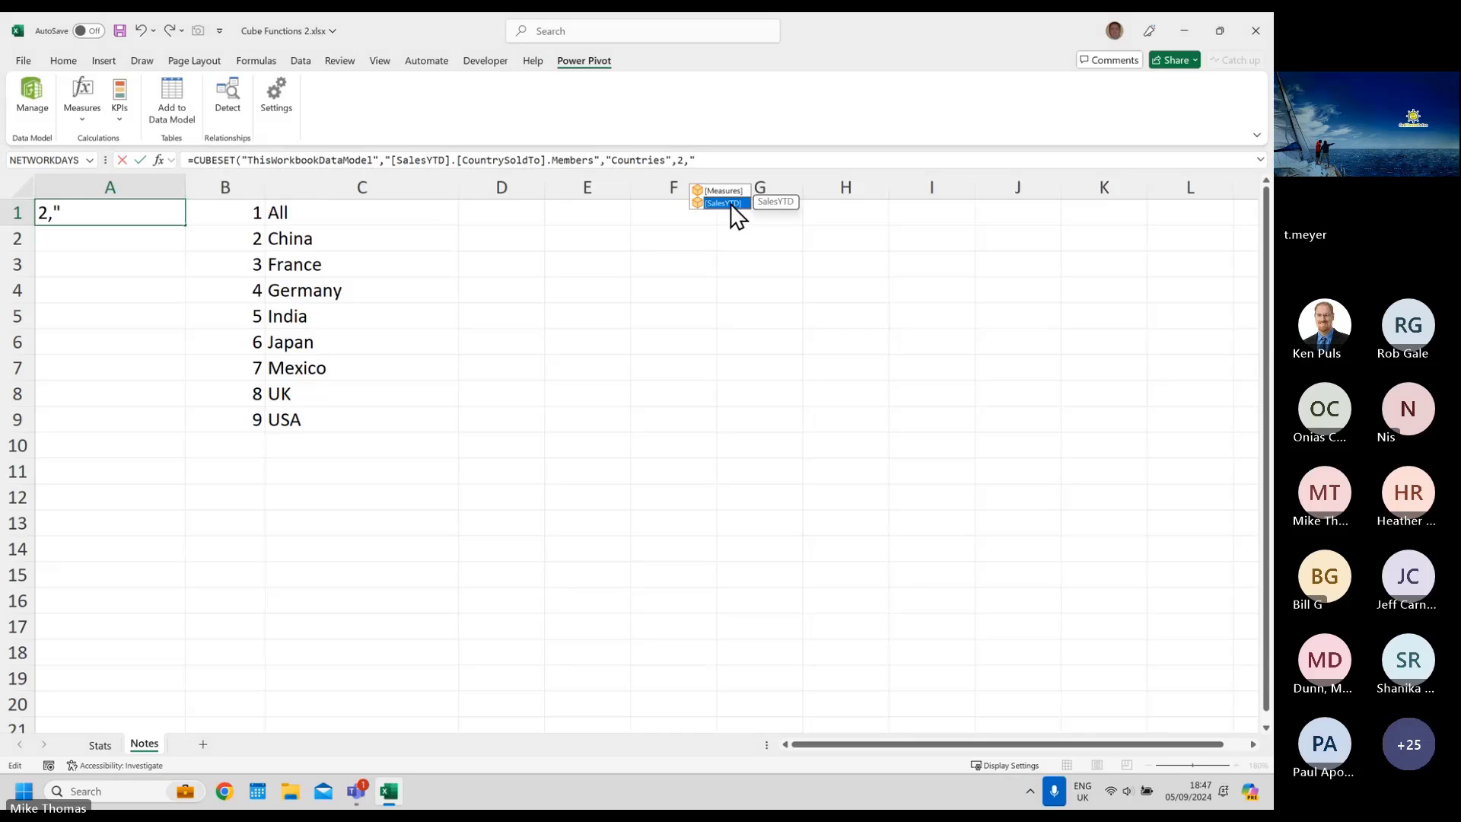
double_click(730, 204)
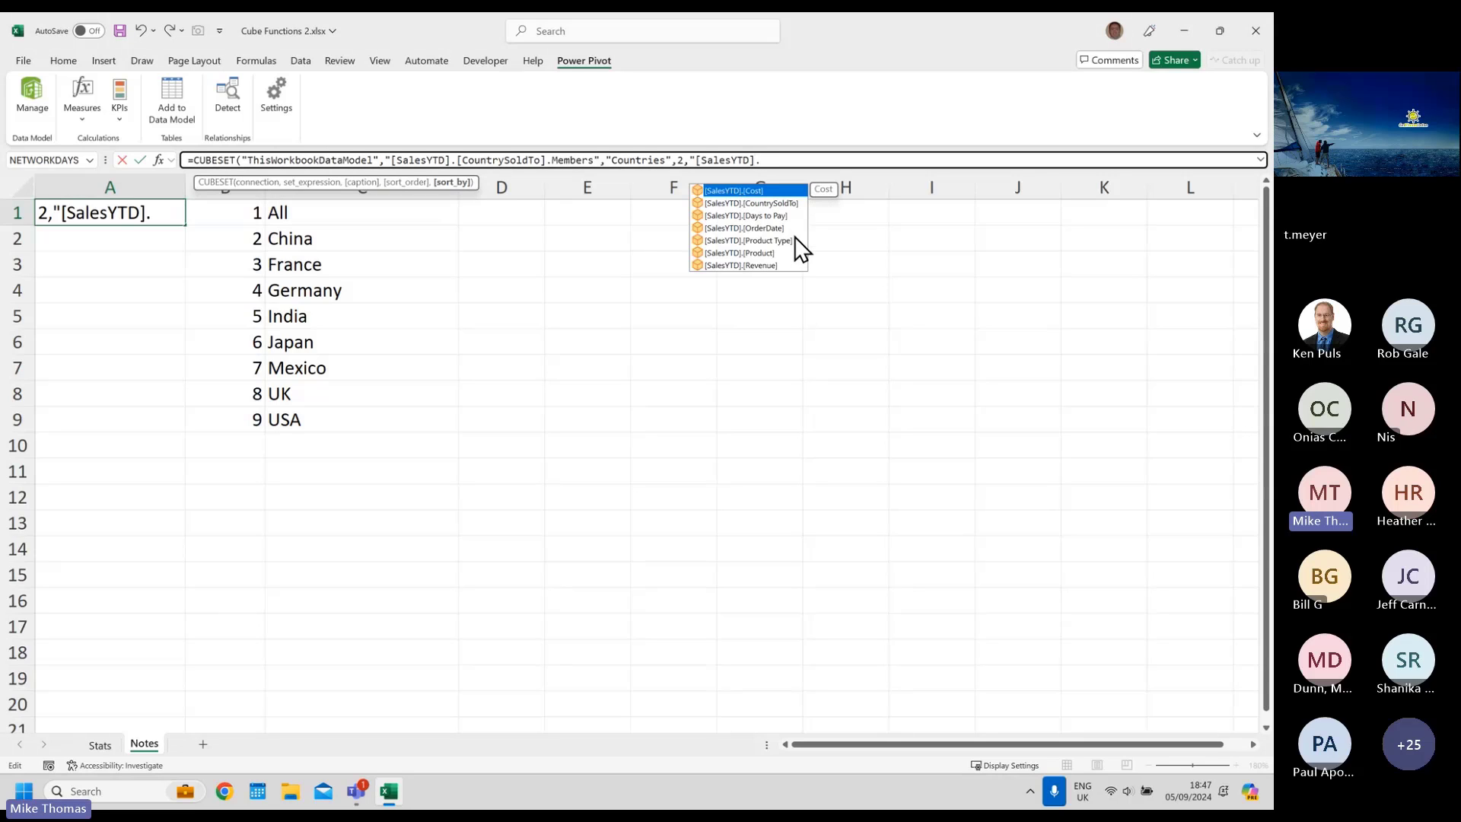
click(761, 265)
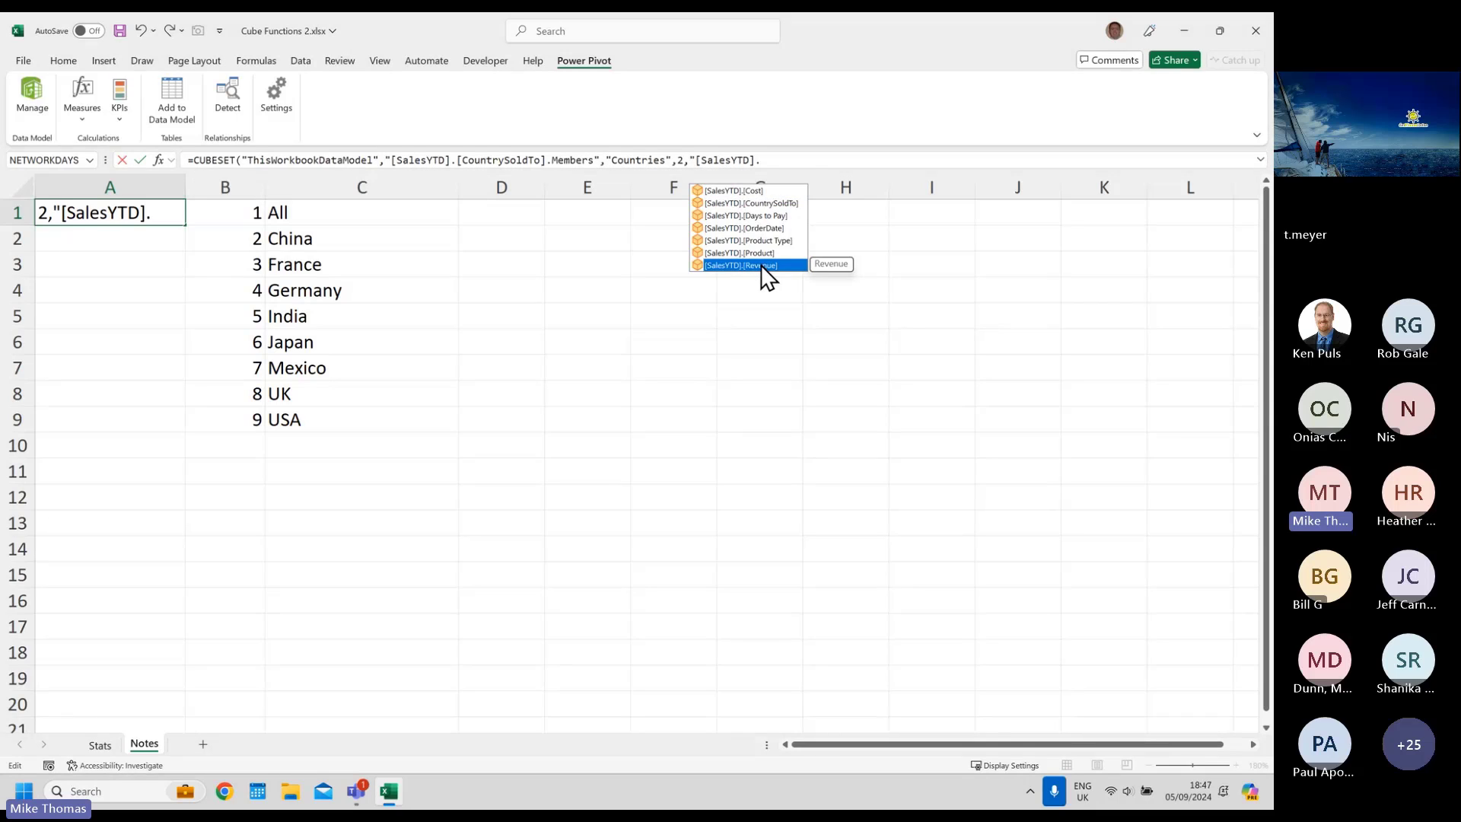
double_click(761, 266)
text(")
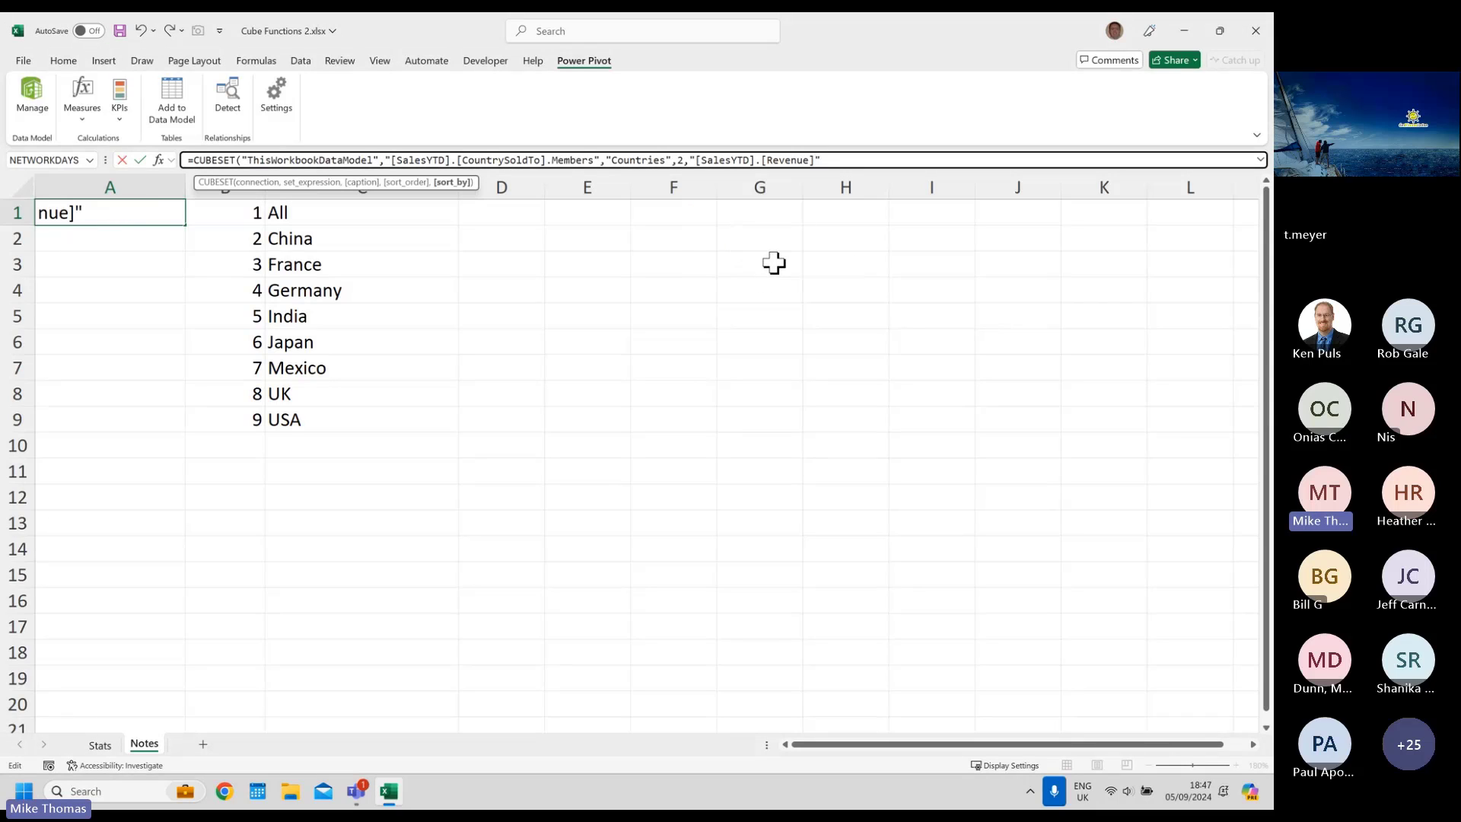
text())
key(ctrl+Return)
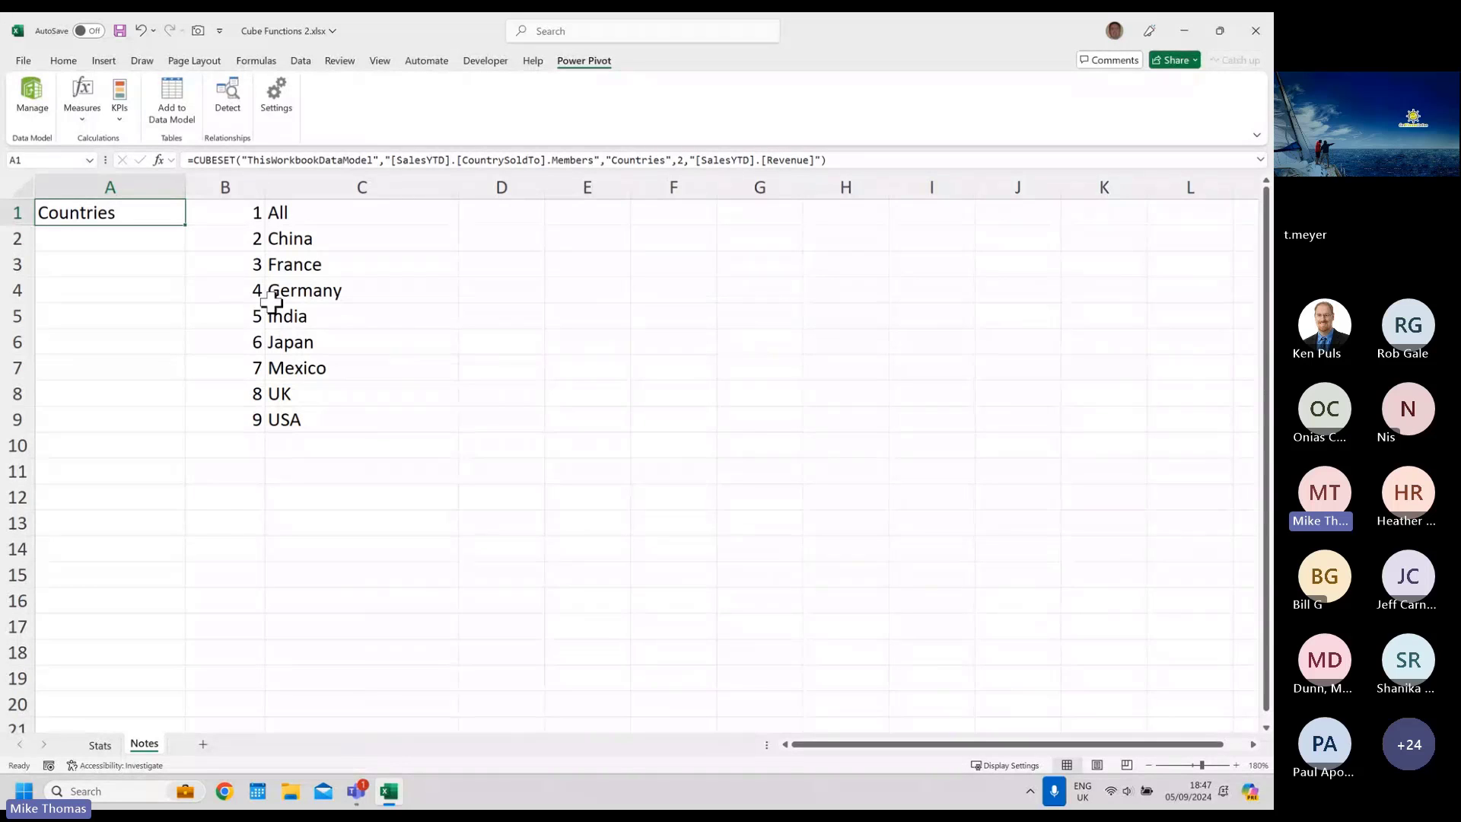
- Go to the Stats sheet and select cell B5 beside the Total Revenue label
key(ctrl+n)
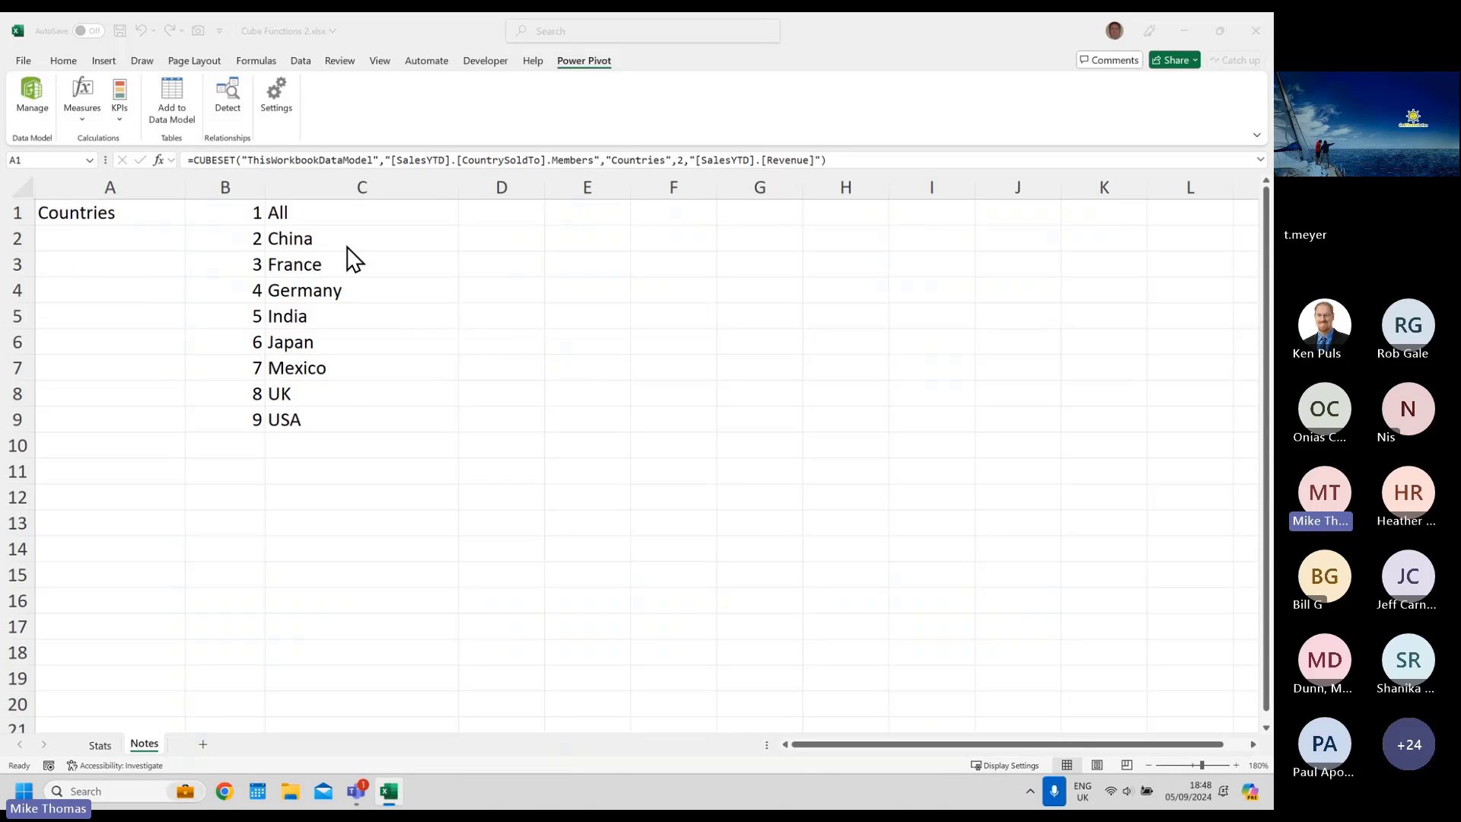
click(99, 748)
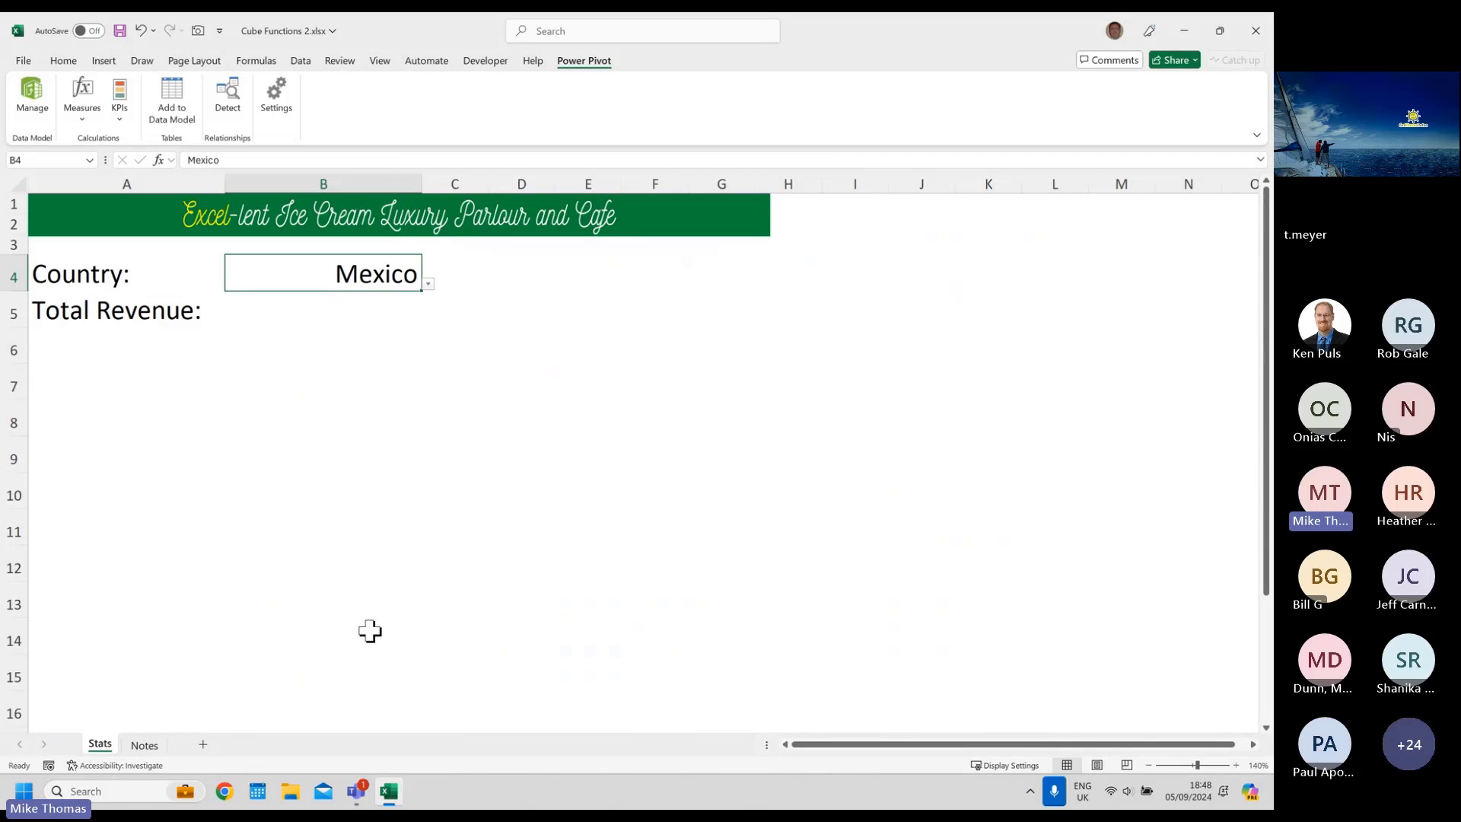
click(342, 305)
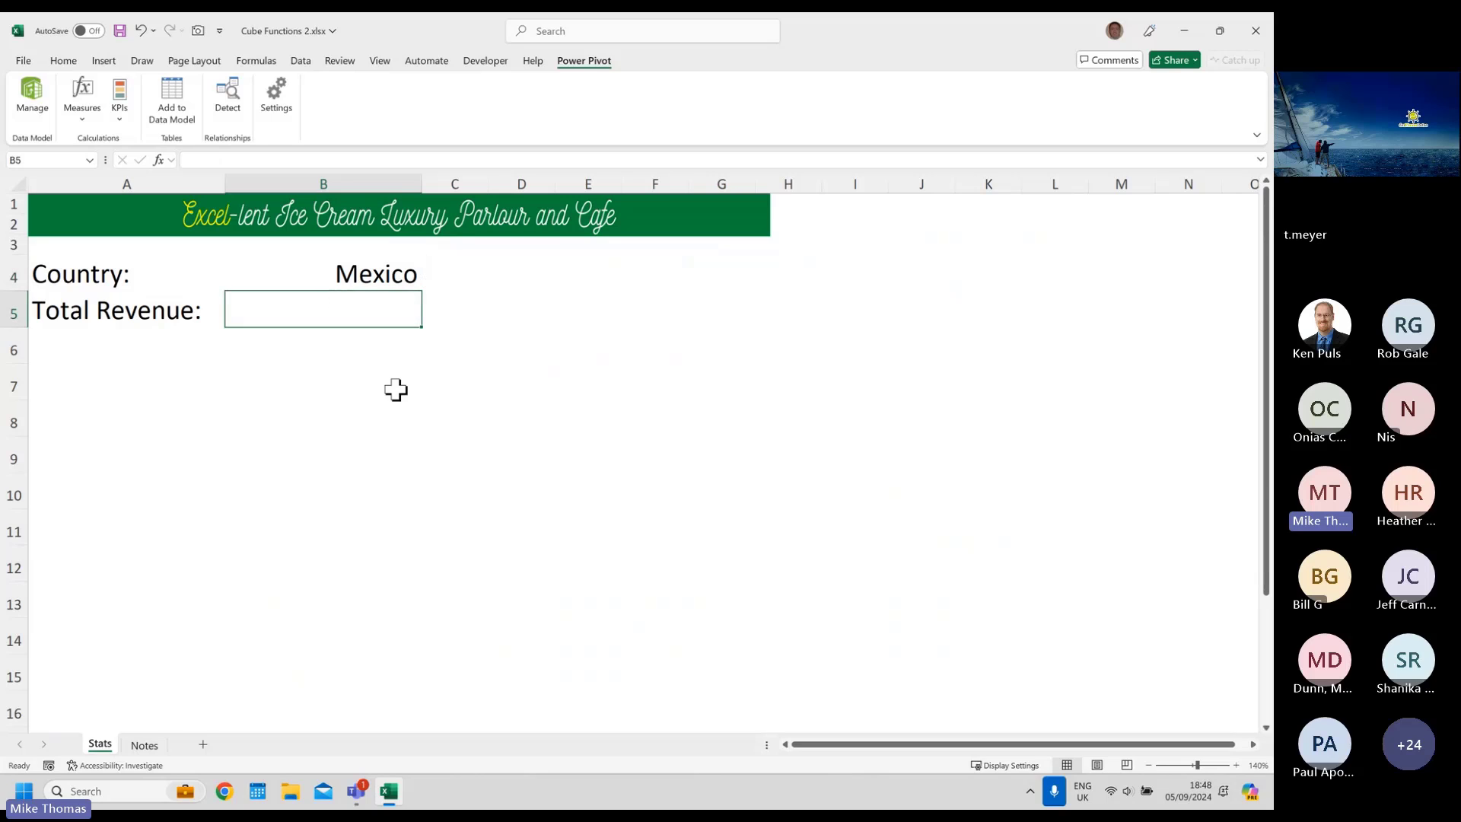
click(391, 275)
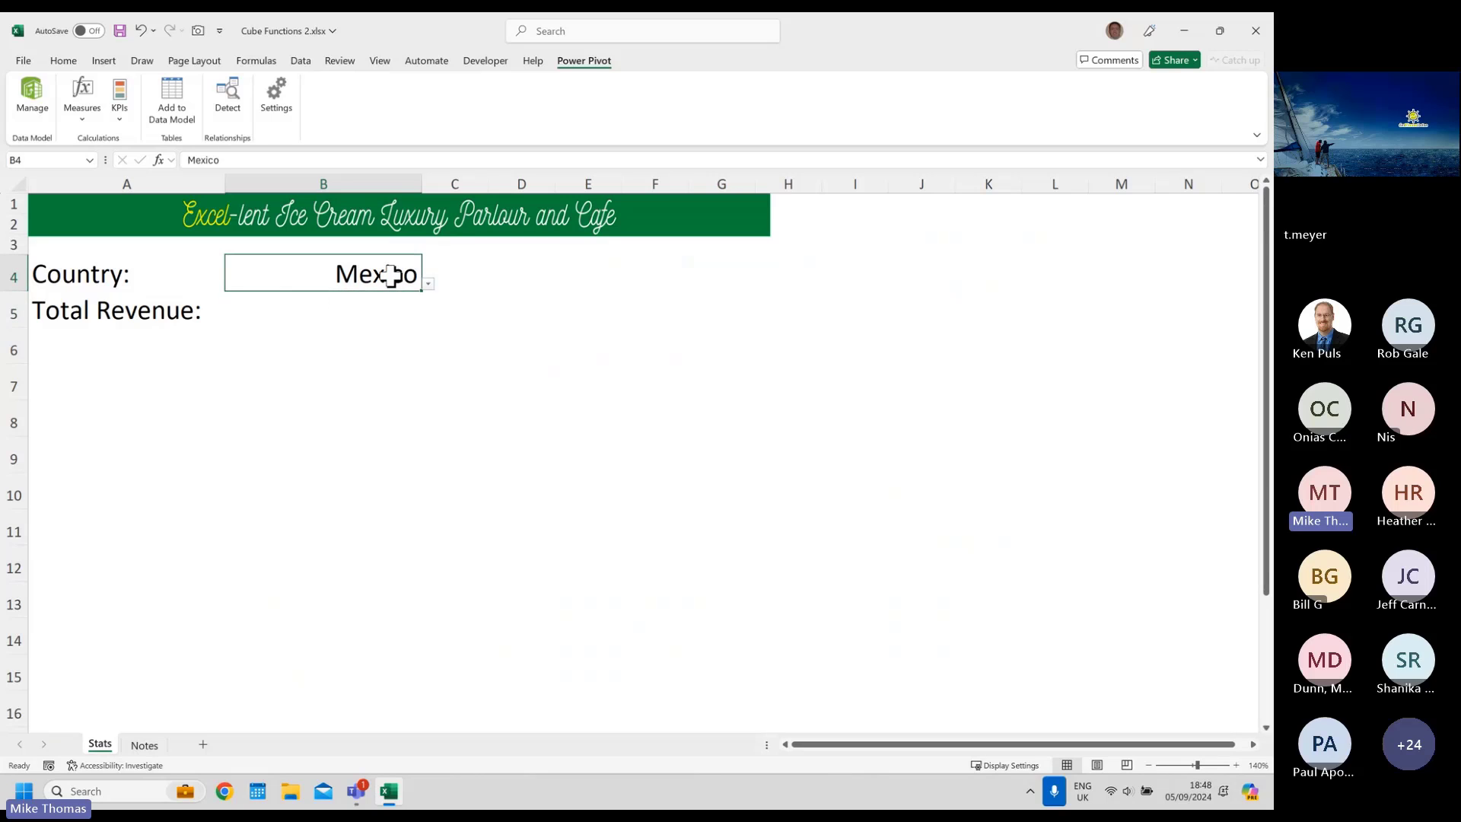
click(372, 298)
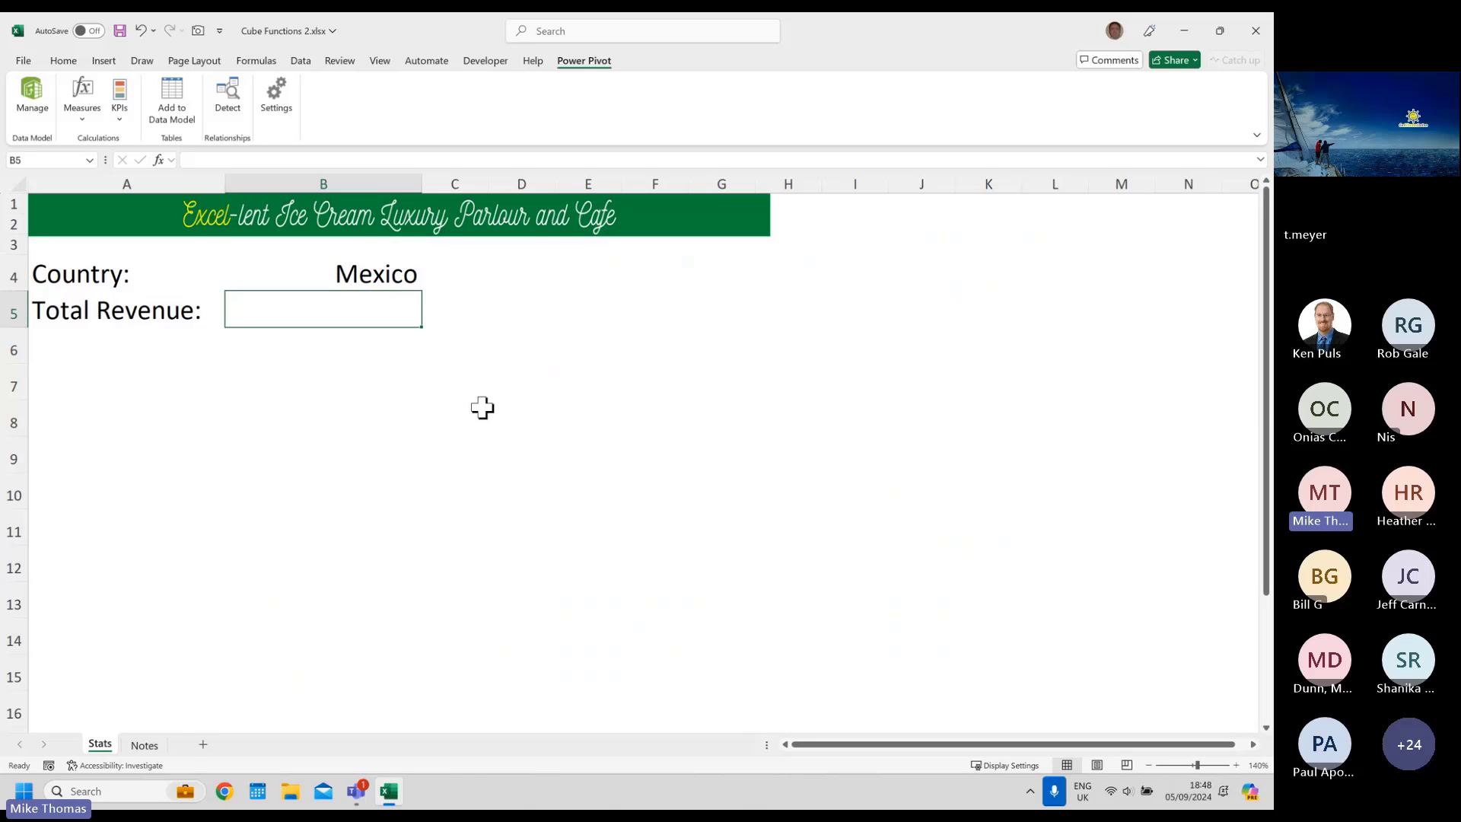
text(=cube)
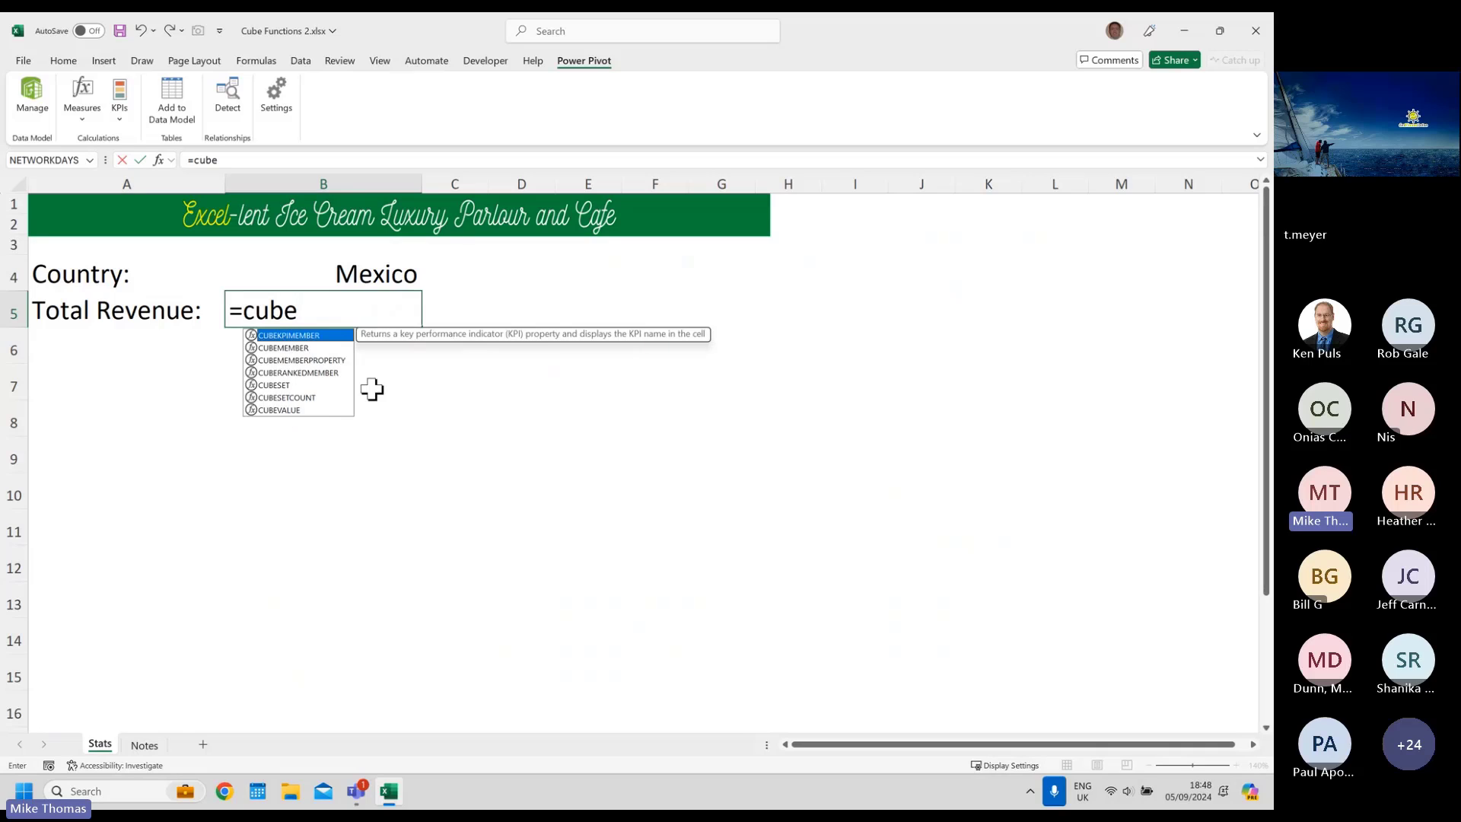
double_click(297, 409)
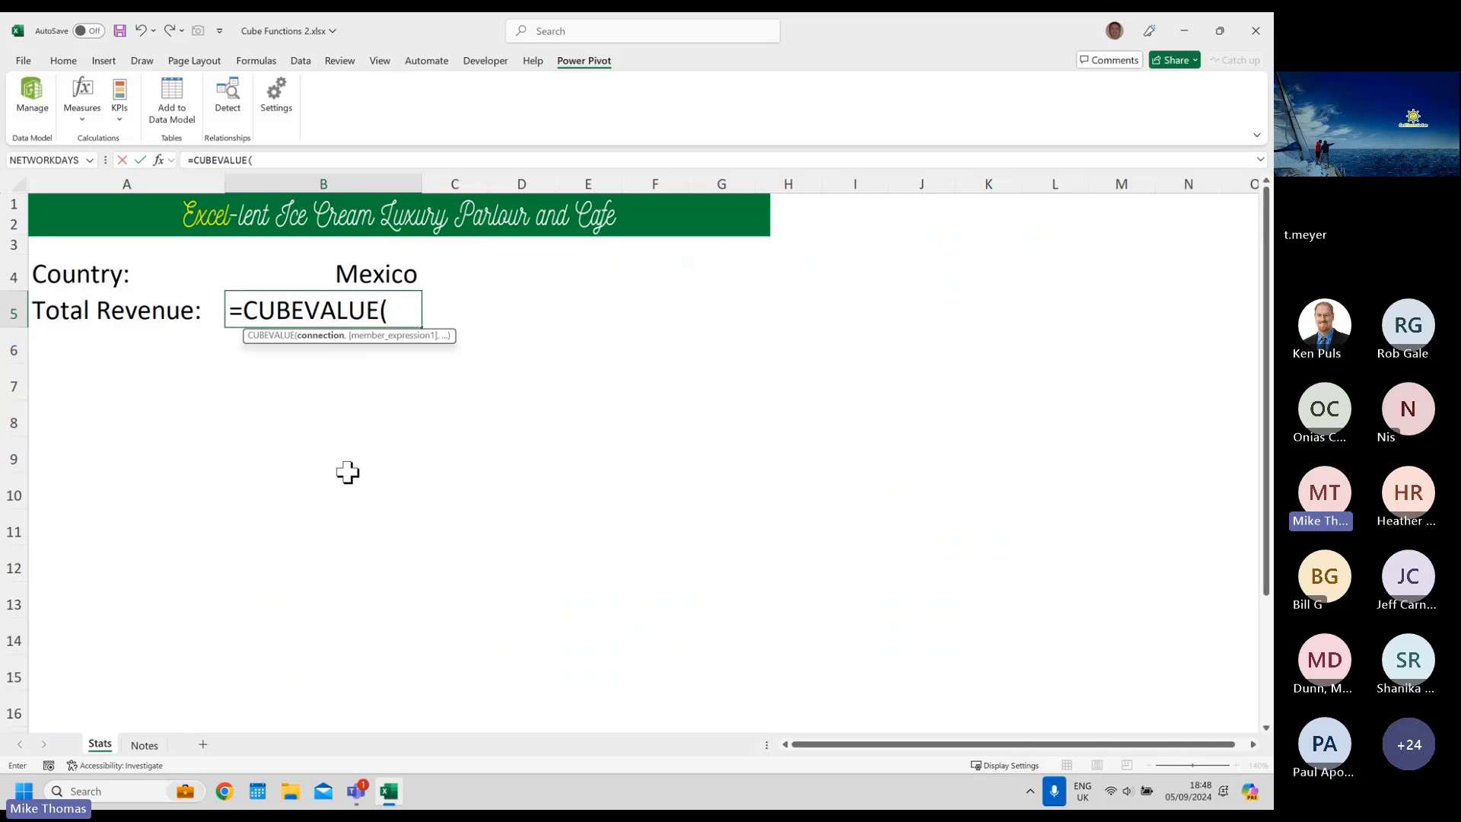
text(")
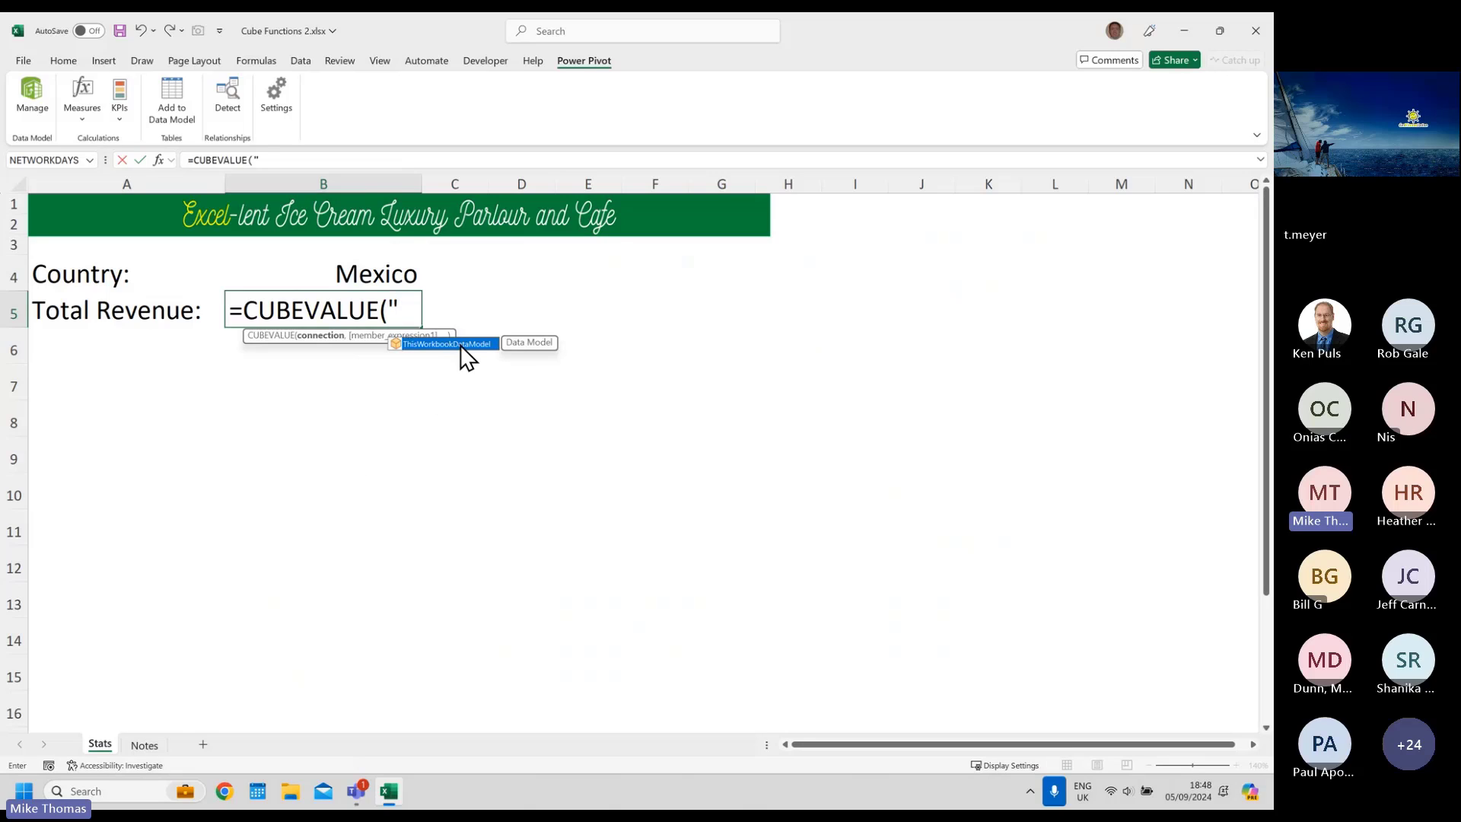
double_click(460, 344)
text(")
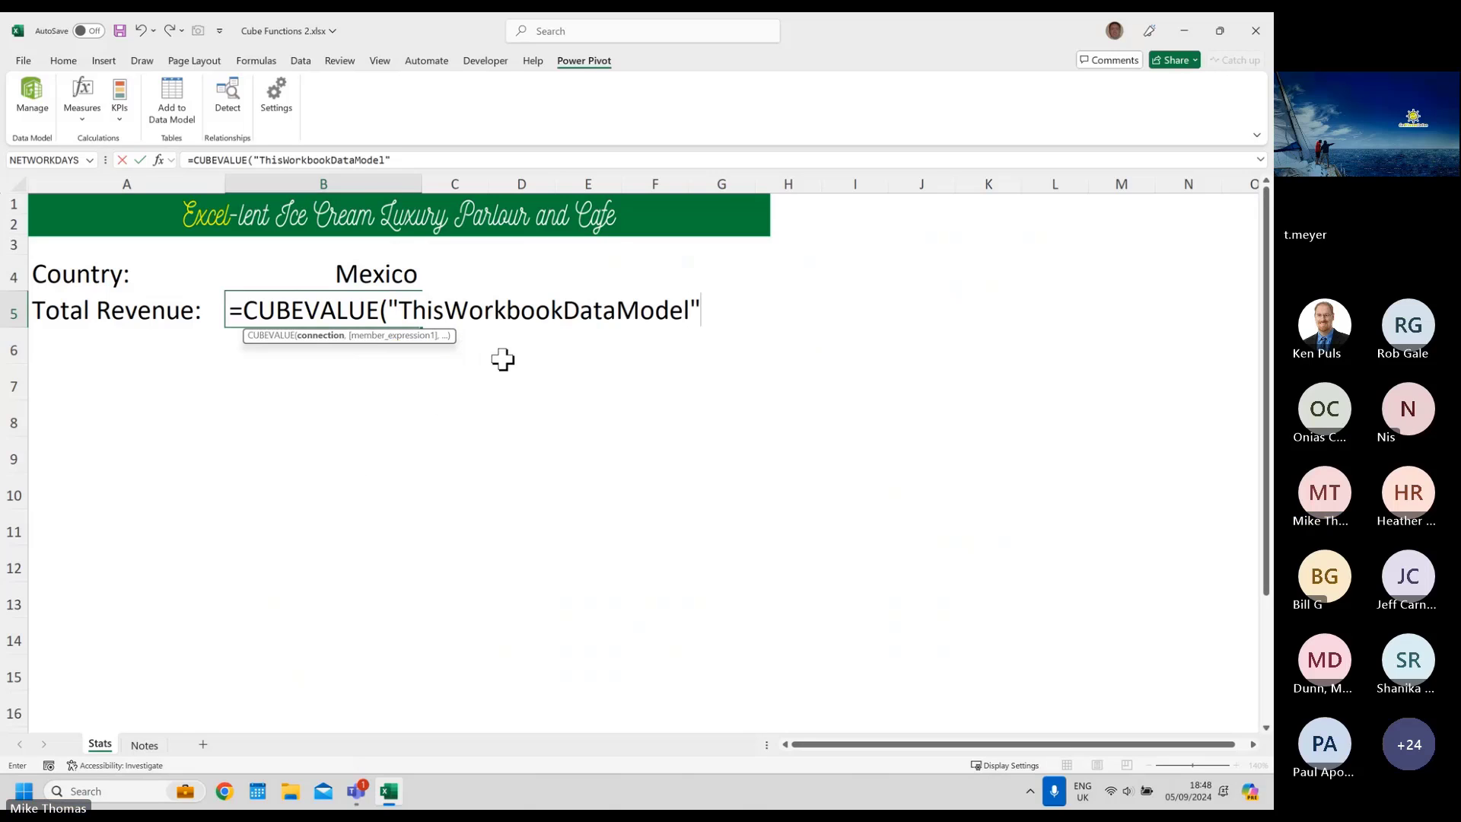
text(,)
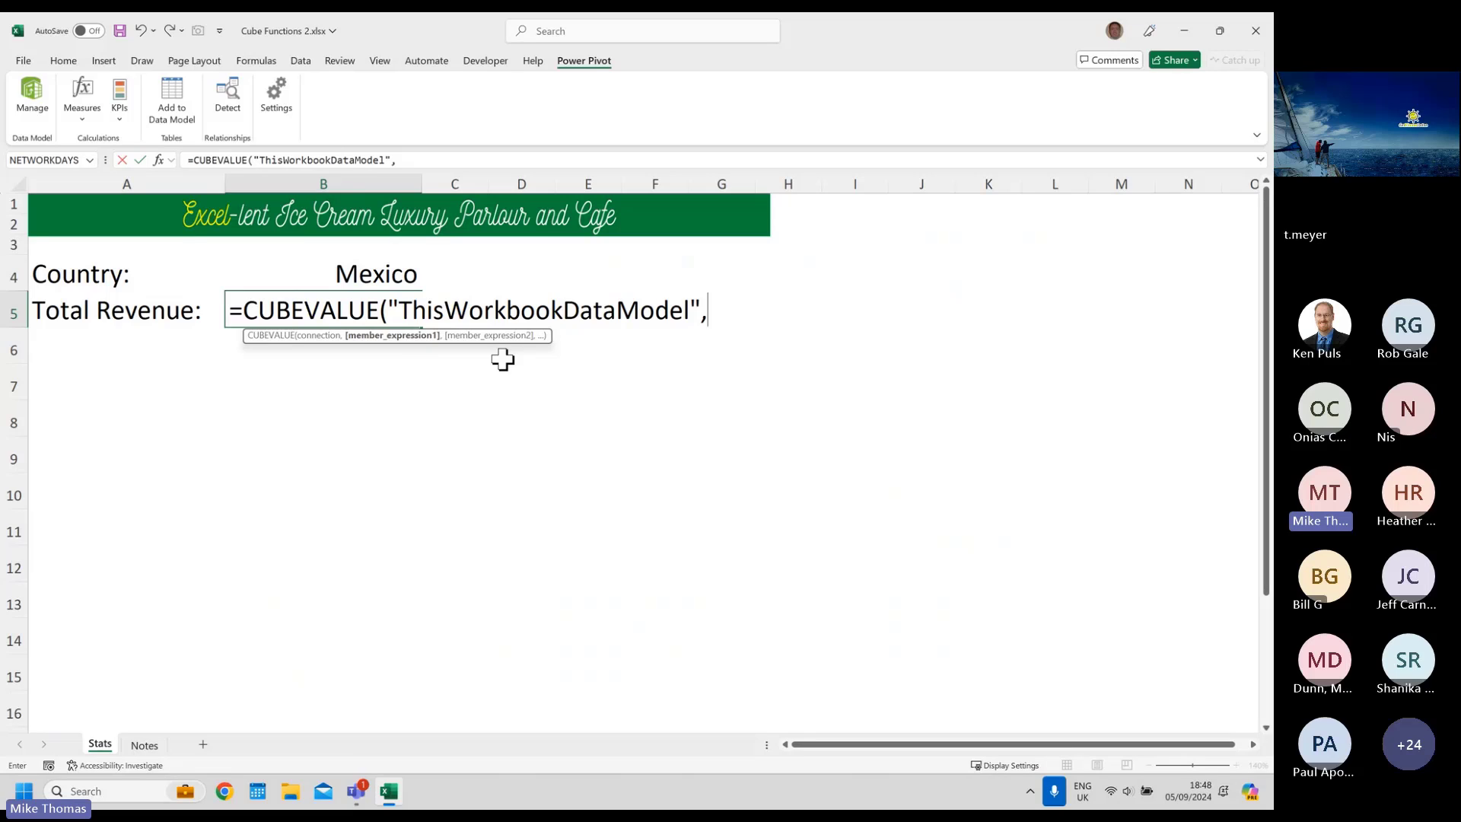
key(Escape)
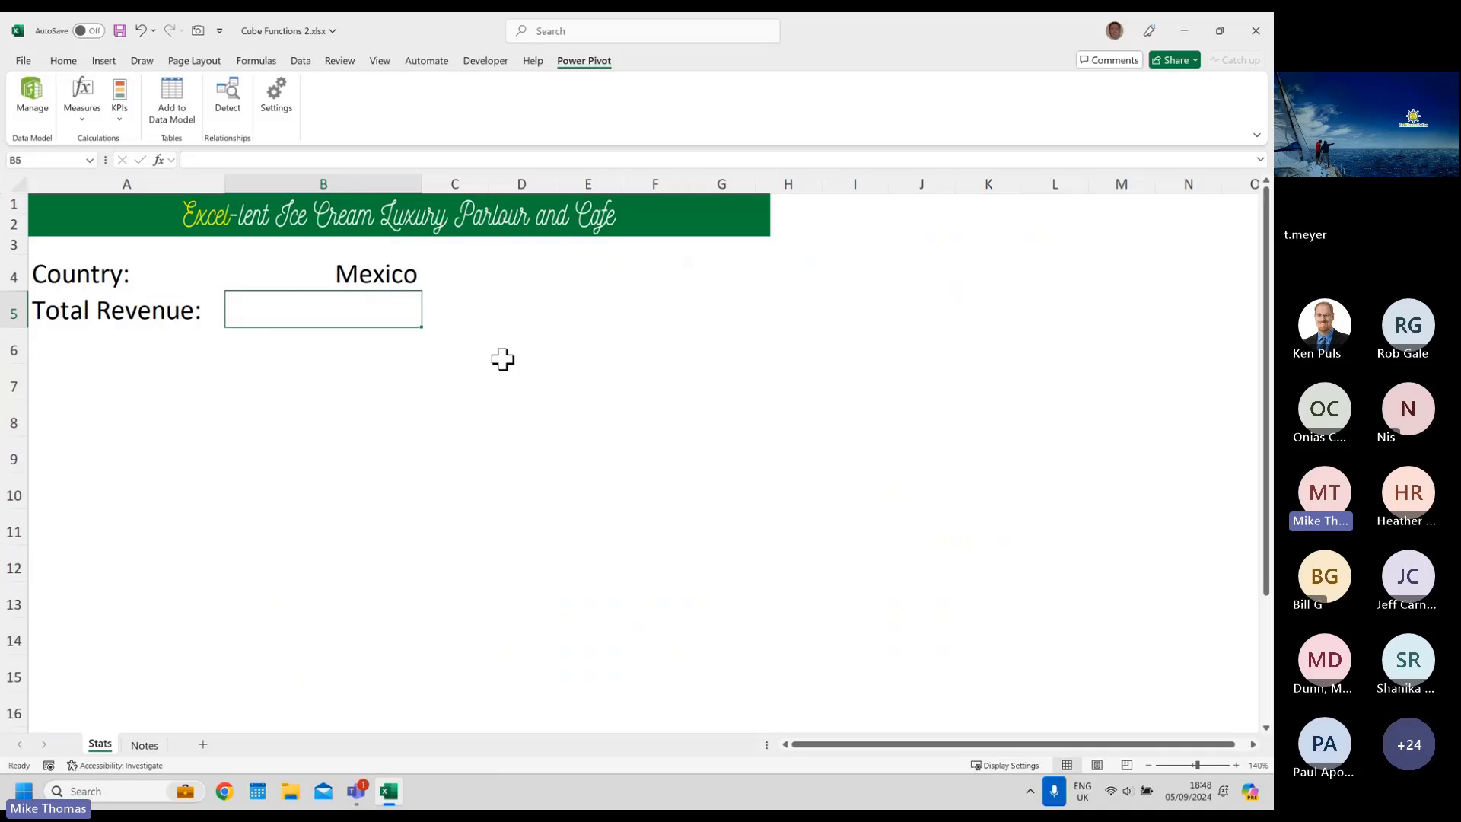
- Create a measure named Total Revenue in the SalesYTD table with the formula =SUM(SalesYTD[Revenue])
click(83, 116)
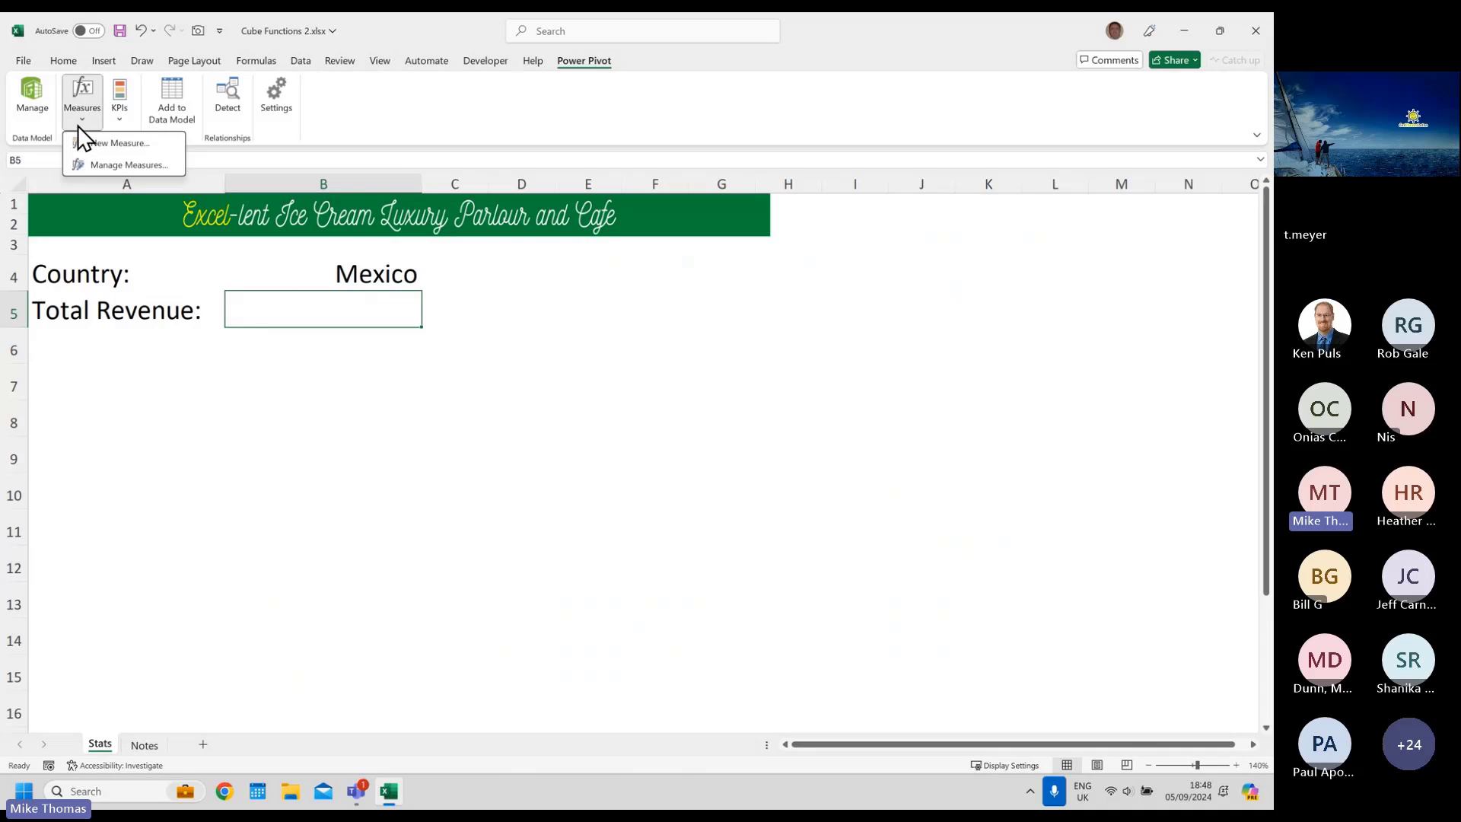
click(110, 143)
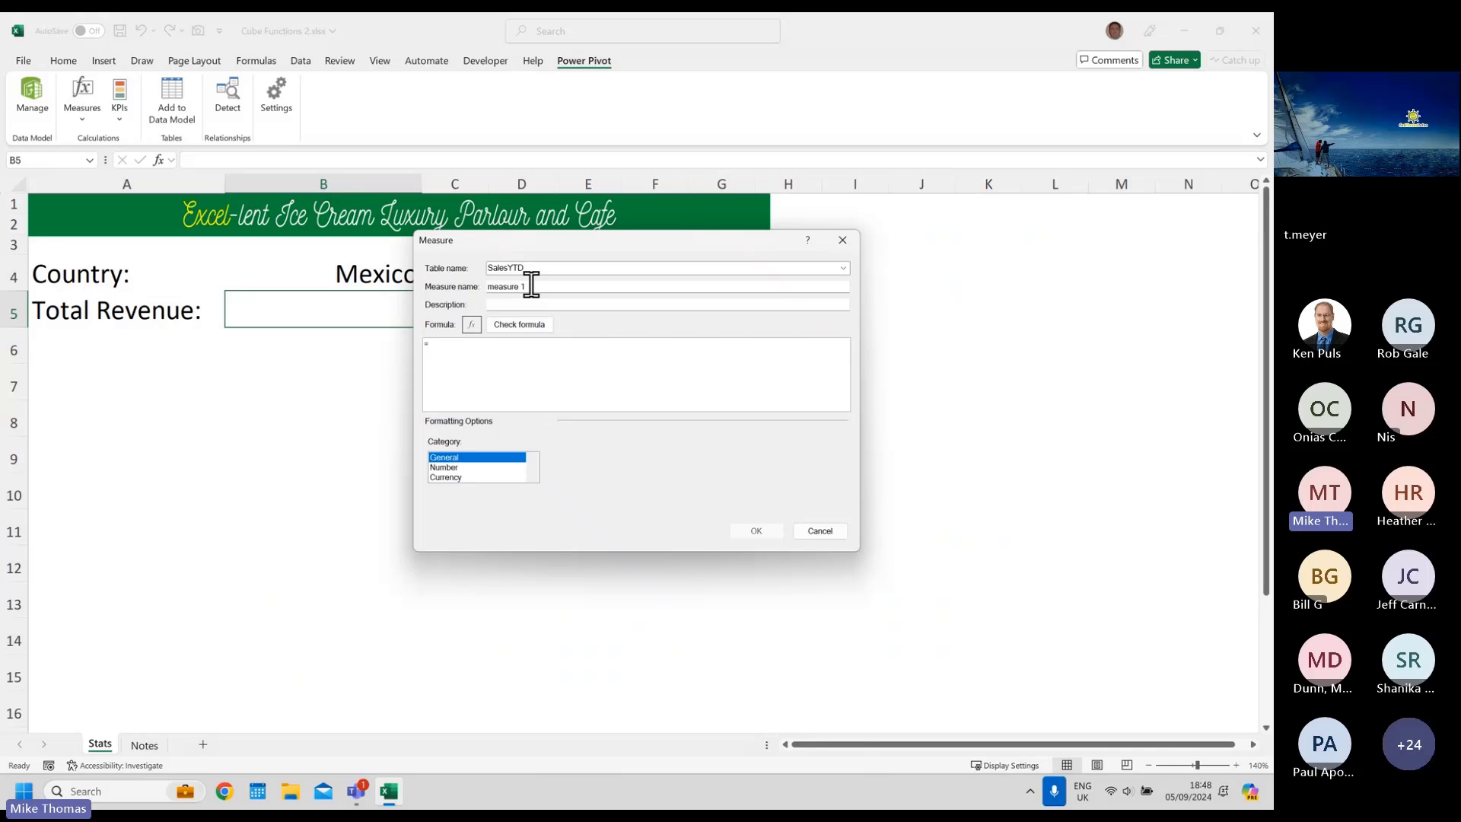
drag(535, 286, 392, 275)
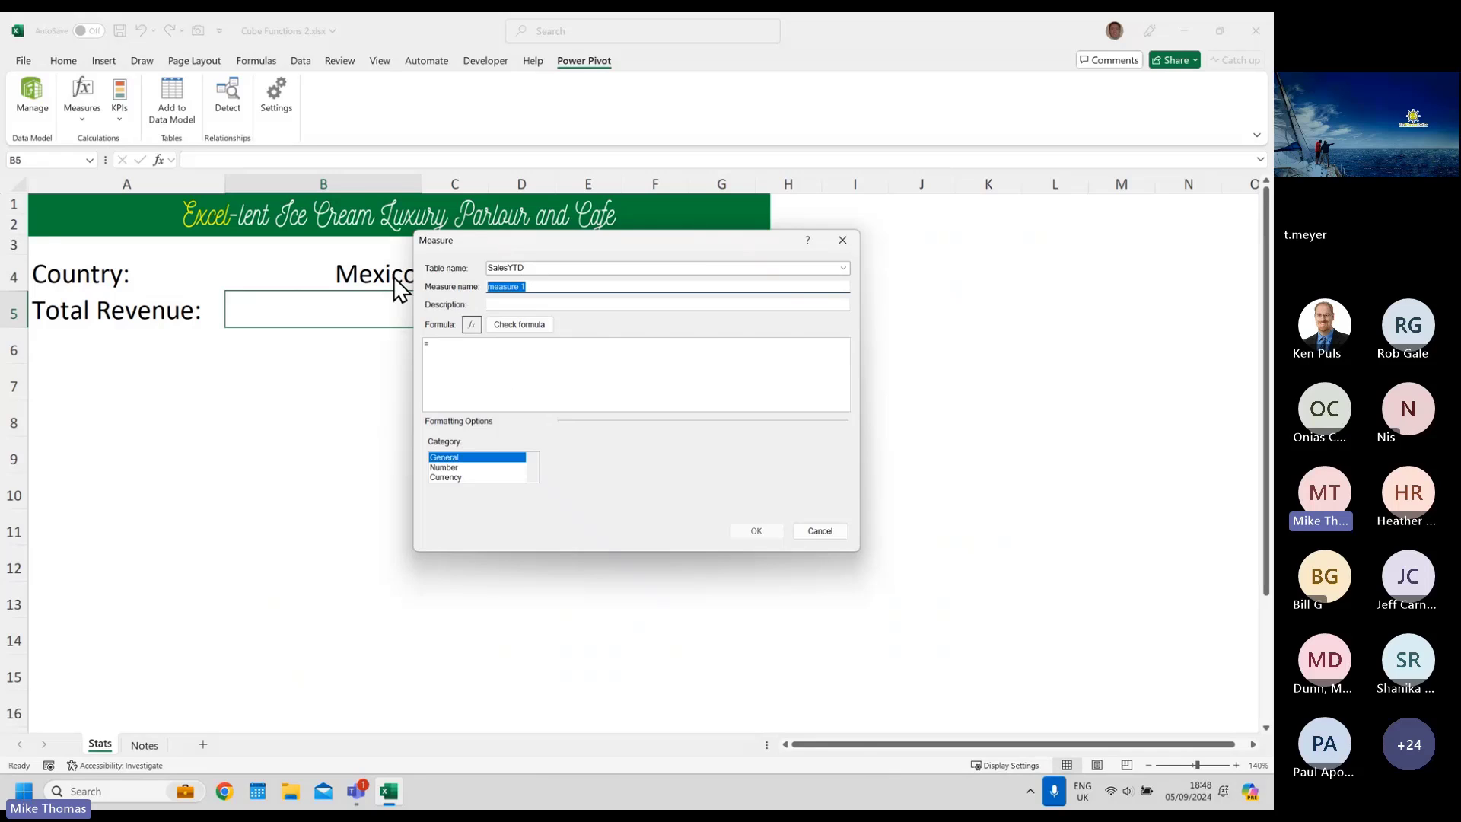
text(Total Revenue)
click(483, 343)
scroll(483, 351, up, 5)
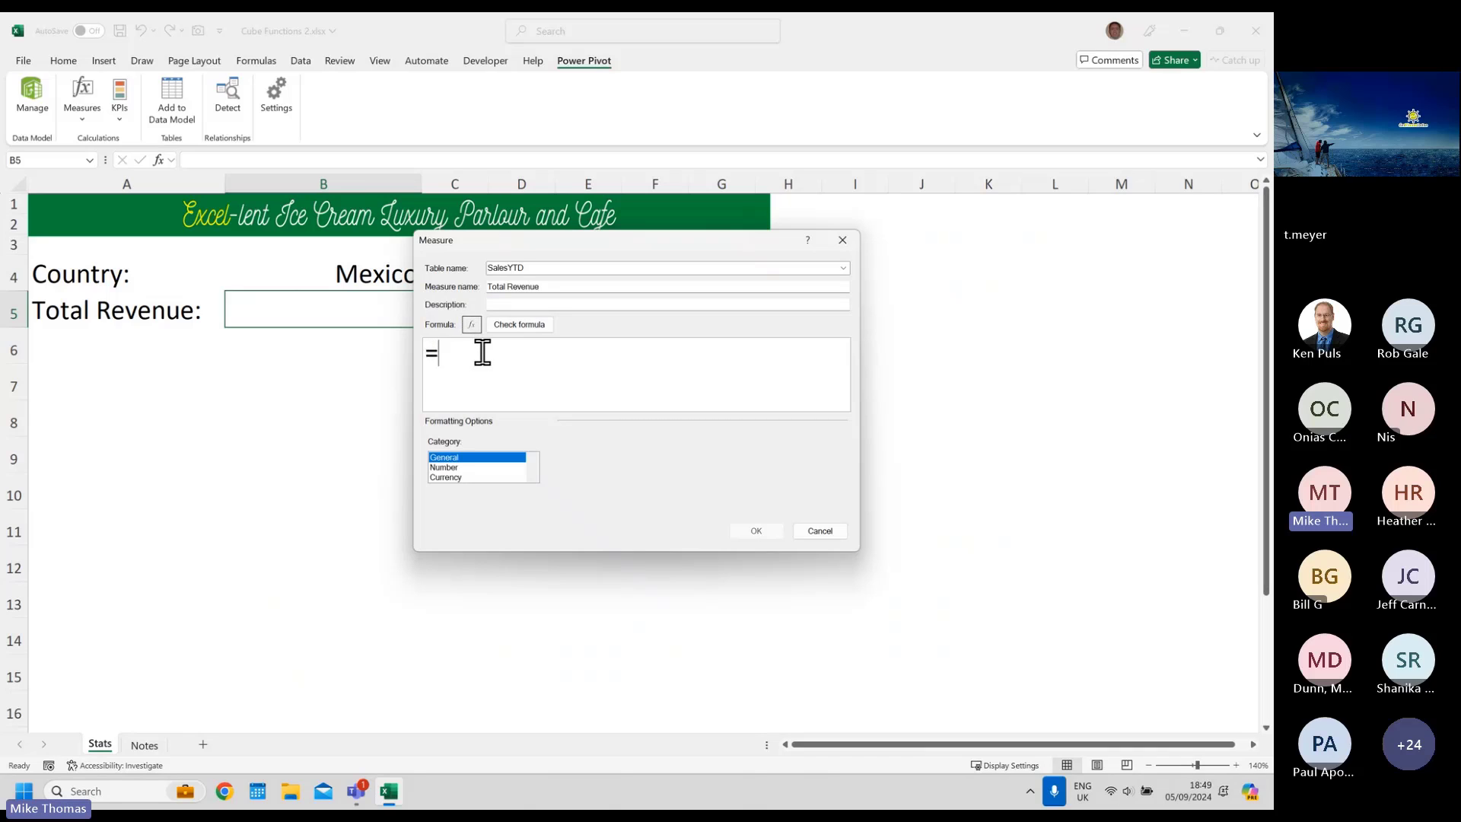
text(SUM()
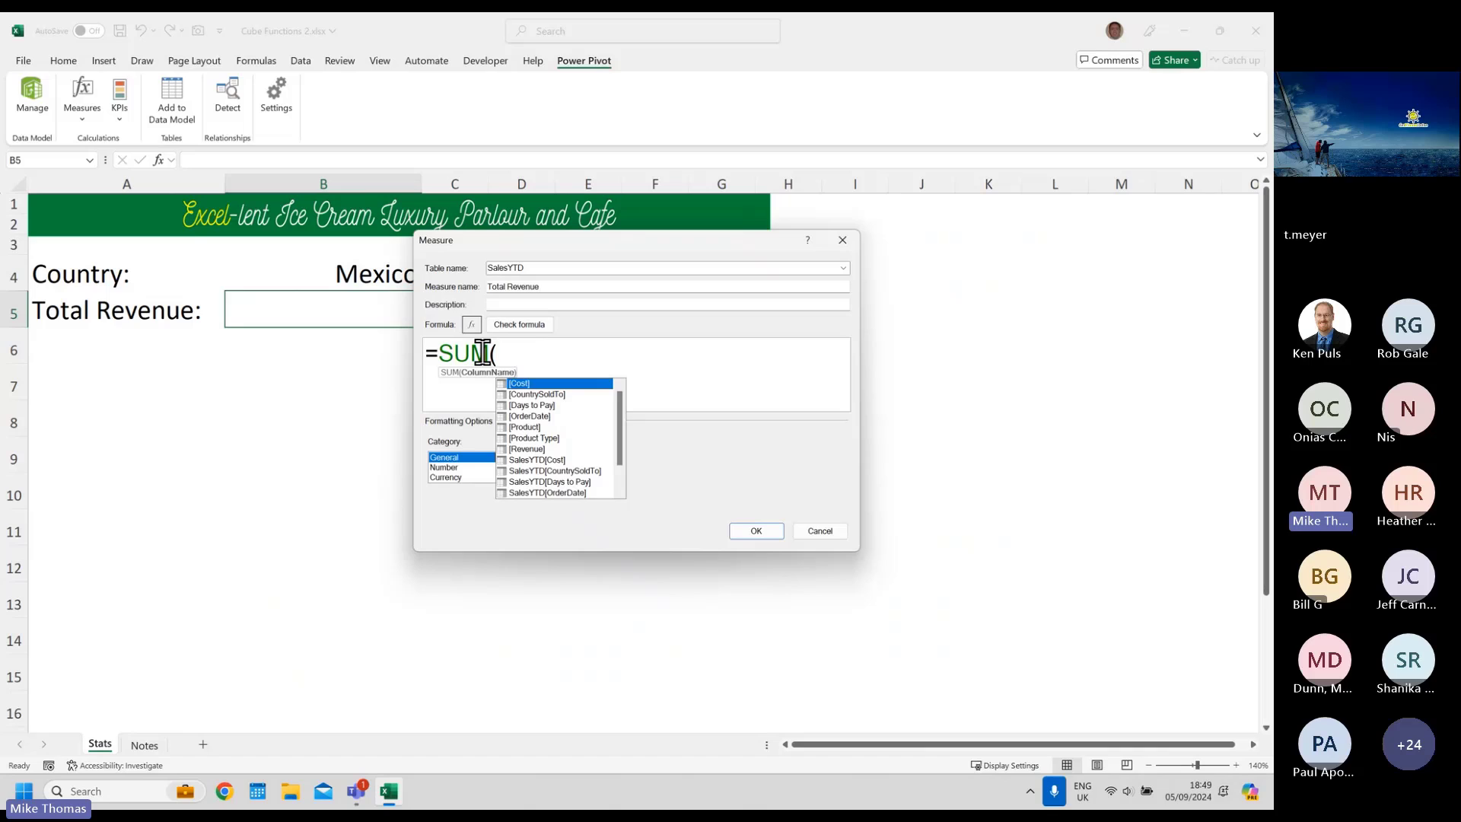
text(Rev)
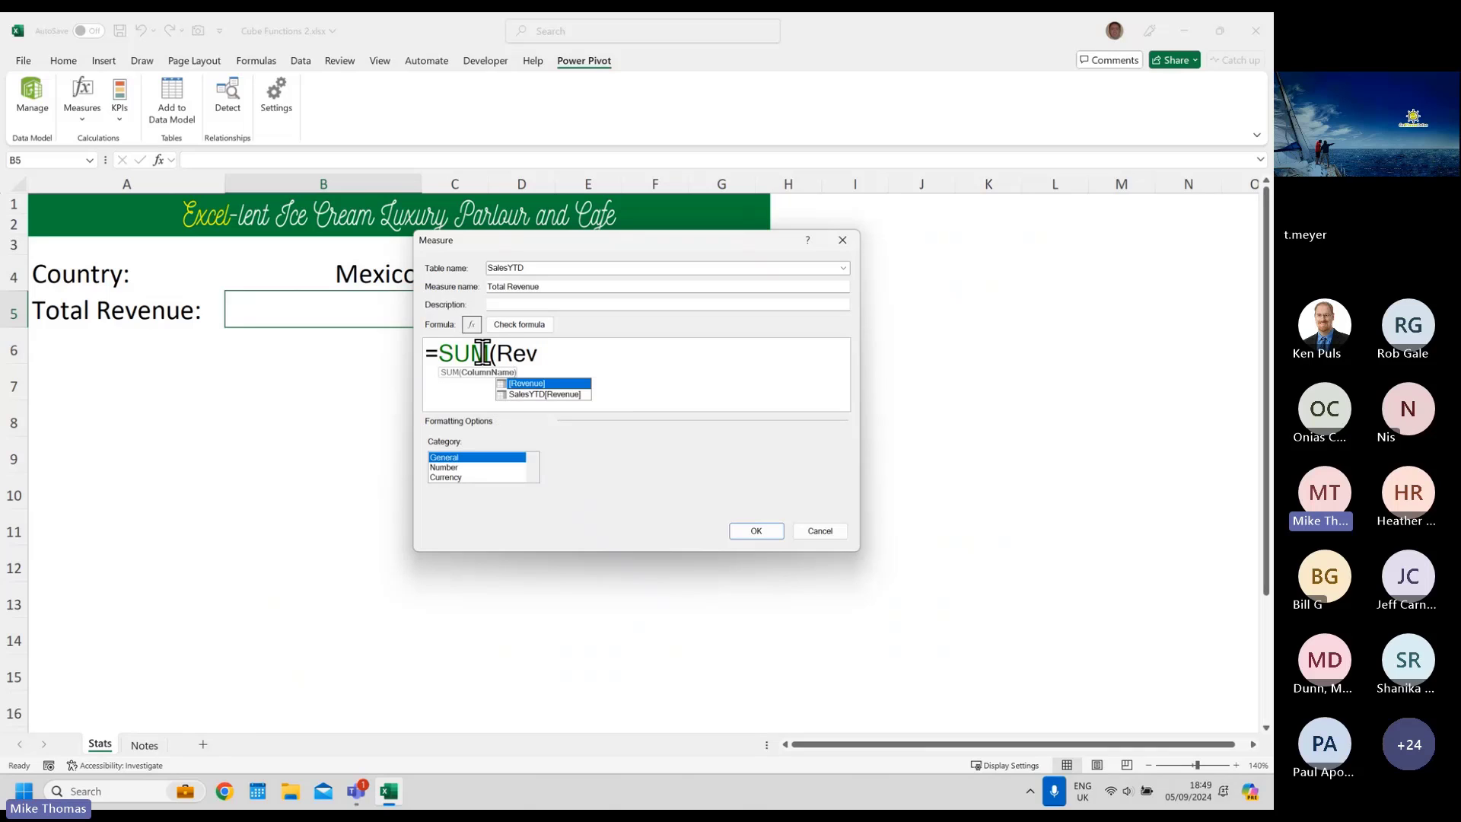
double_click(542, 394)
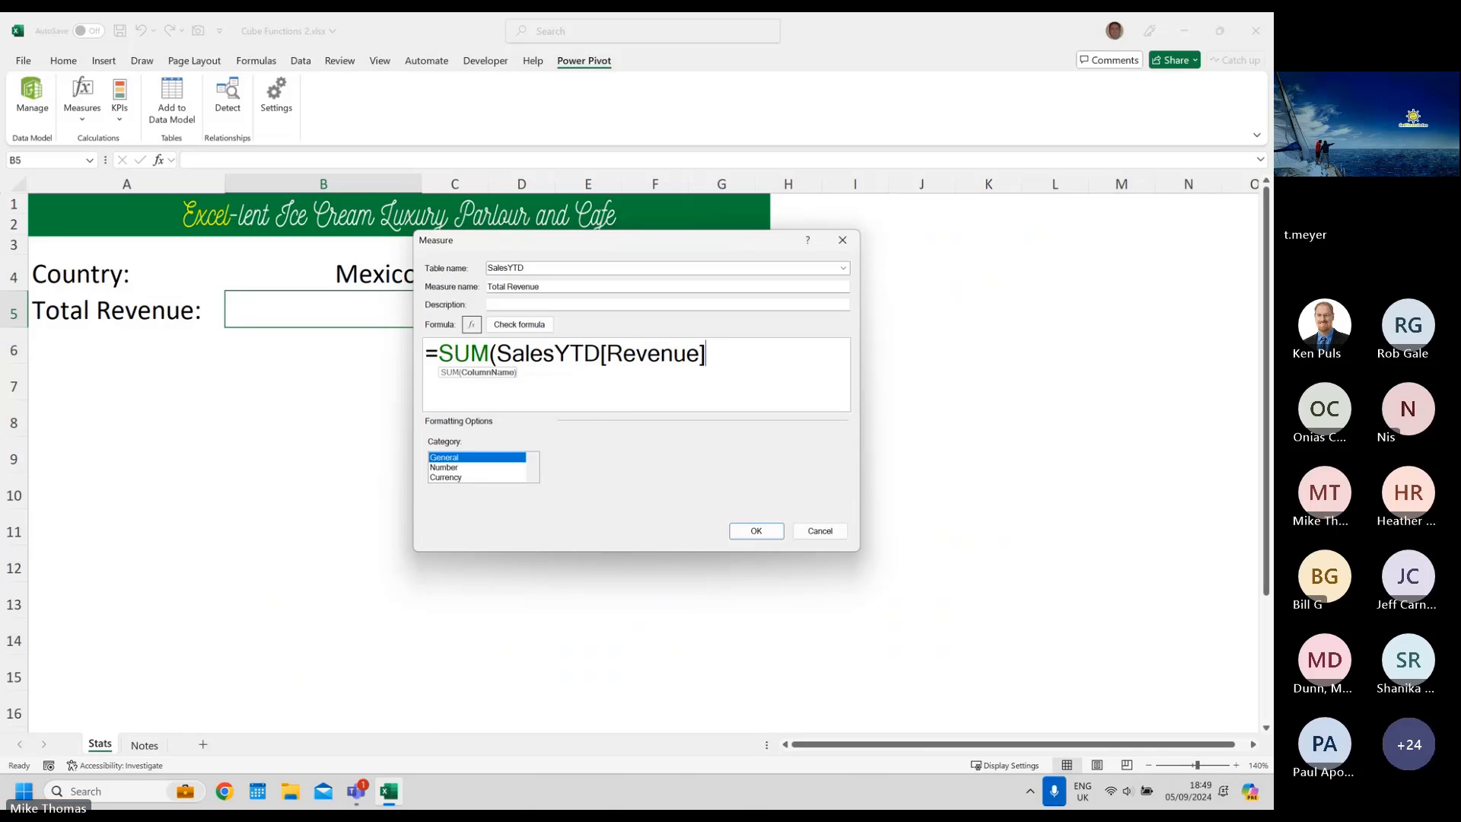
text())
click(757, 529)
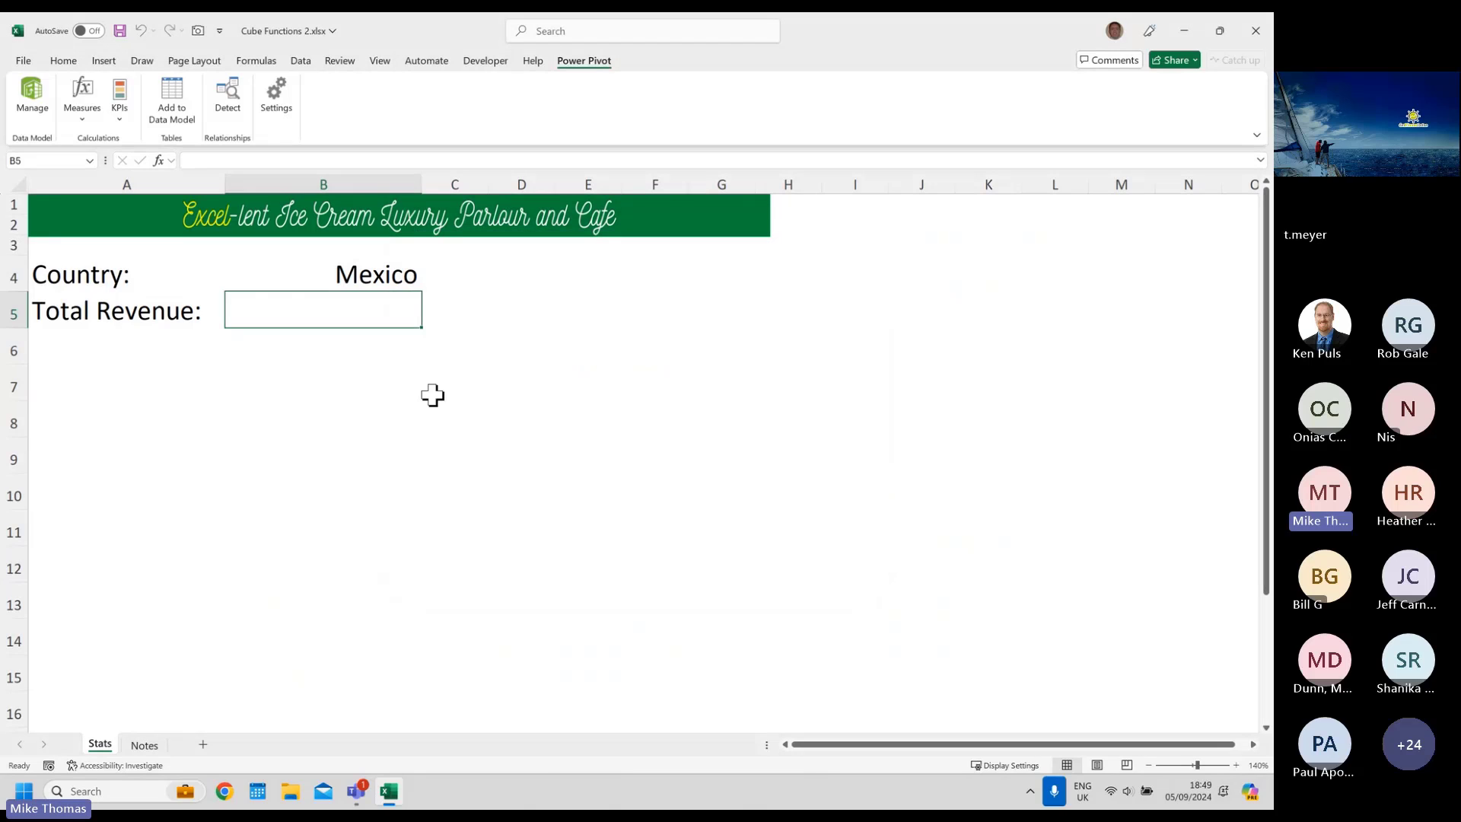
- Start a CUBEVALUE formula in B5 with "ThisWorkbookDataModel" as its connection argument
text(=cub)
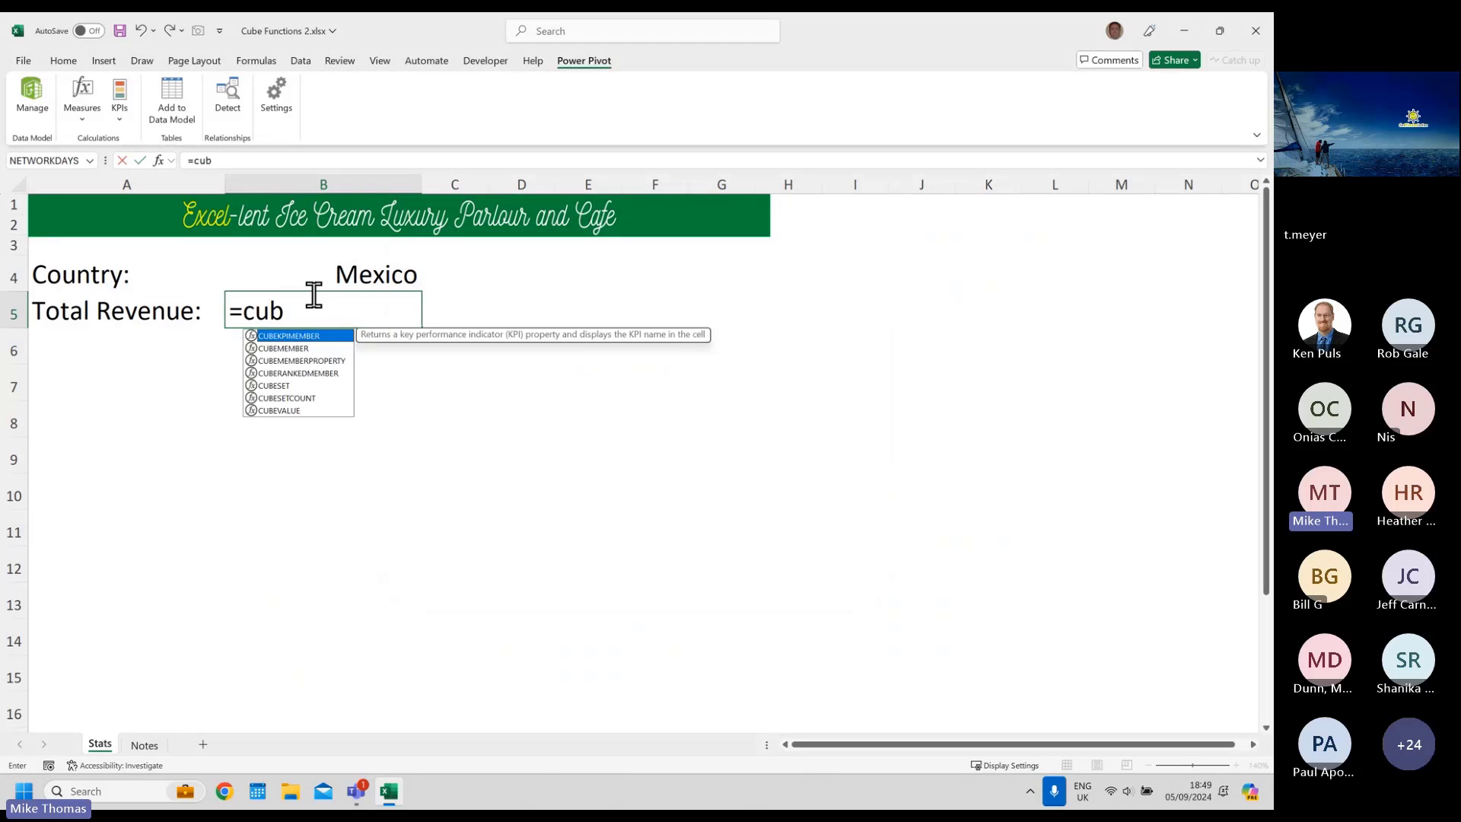
double_click(286, 411)
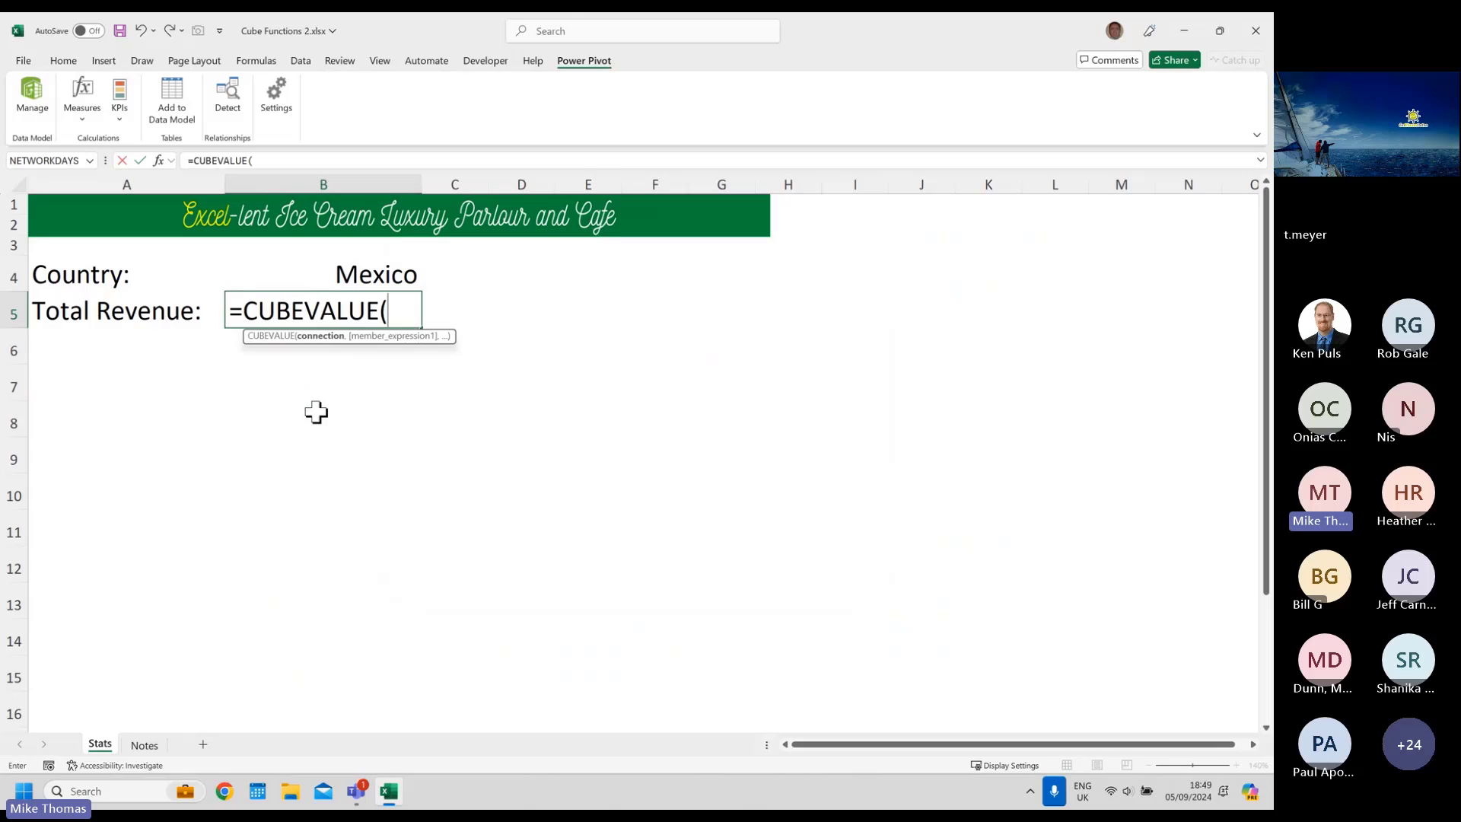
text(")
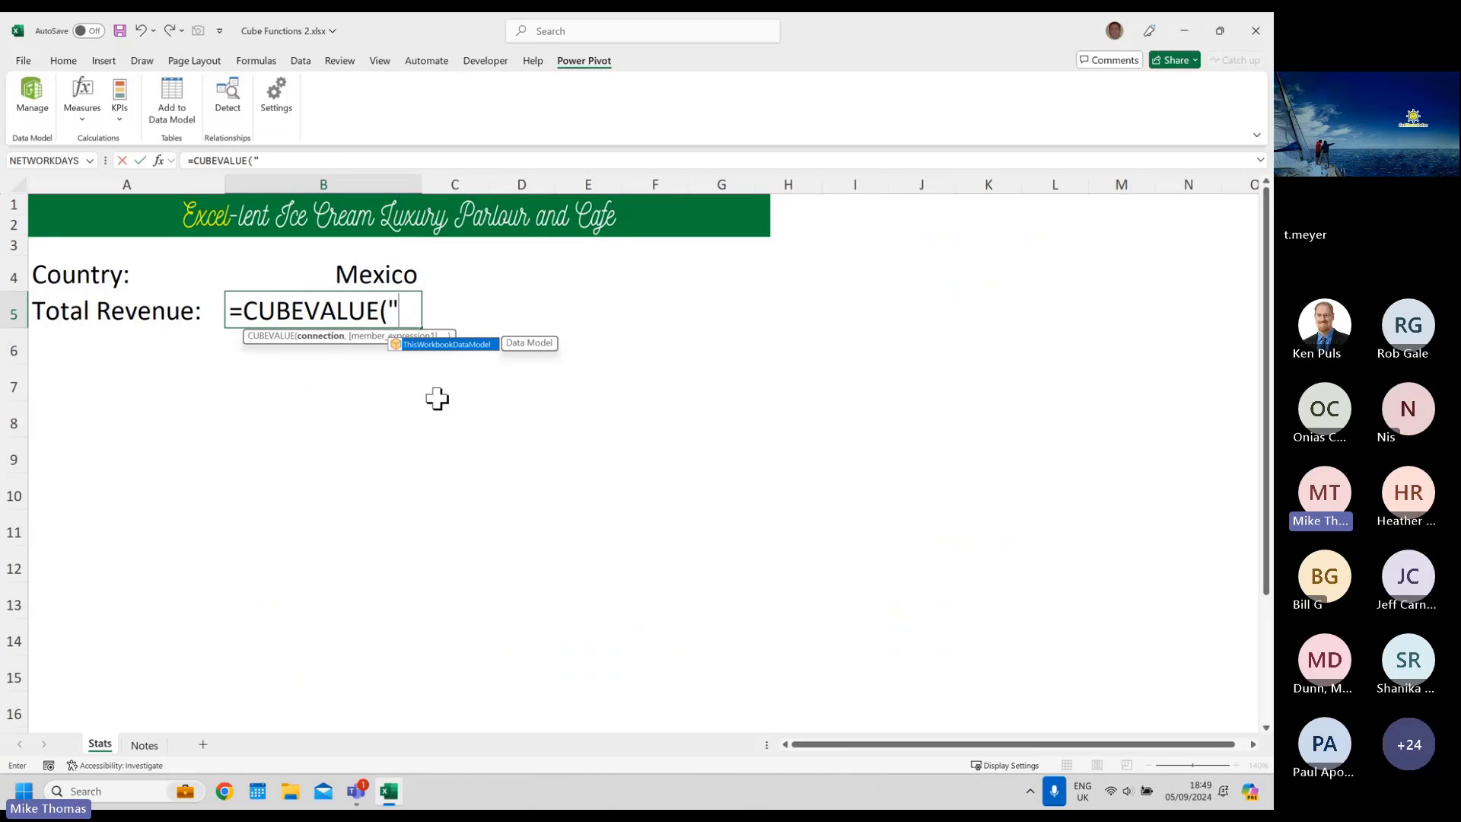
double_click(472, 347)
text(",)
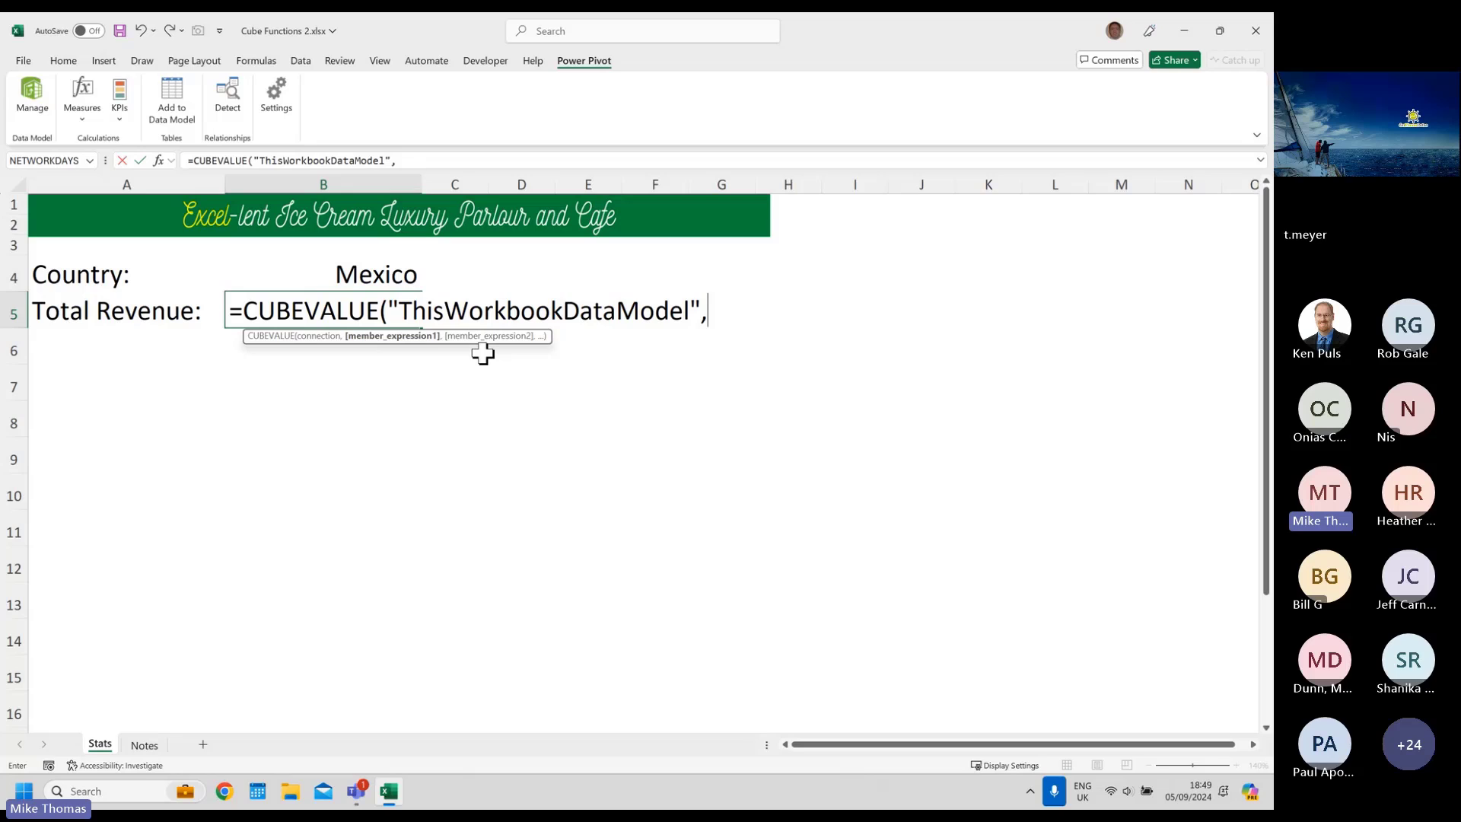
- Add the measure "[Measures].[Total Revenue]" as the first member expression of the CUBEVALUE formula
text(")
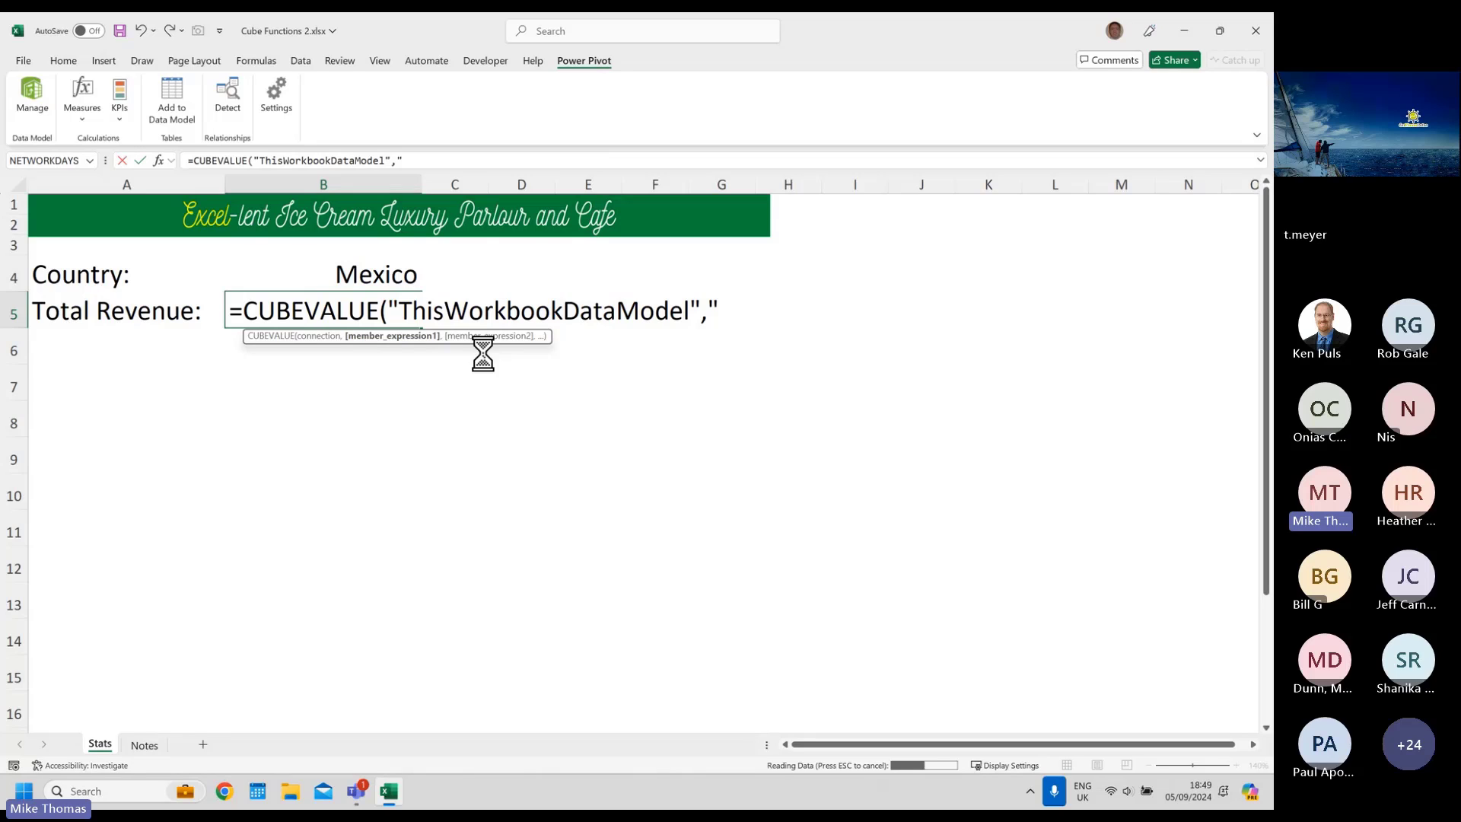
double_click(746, 346)
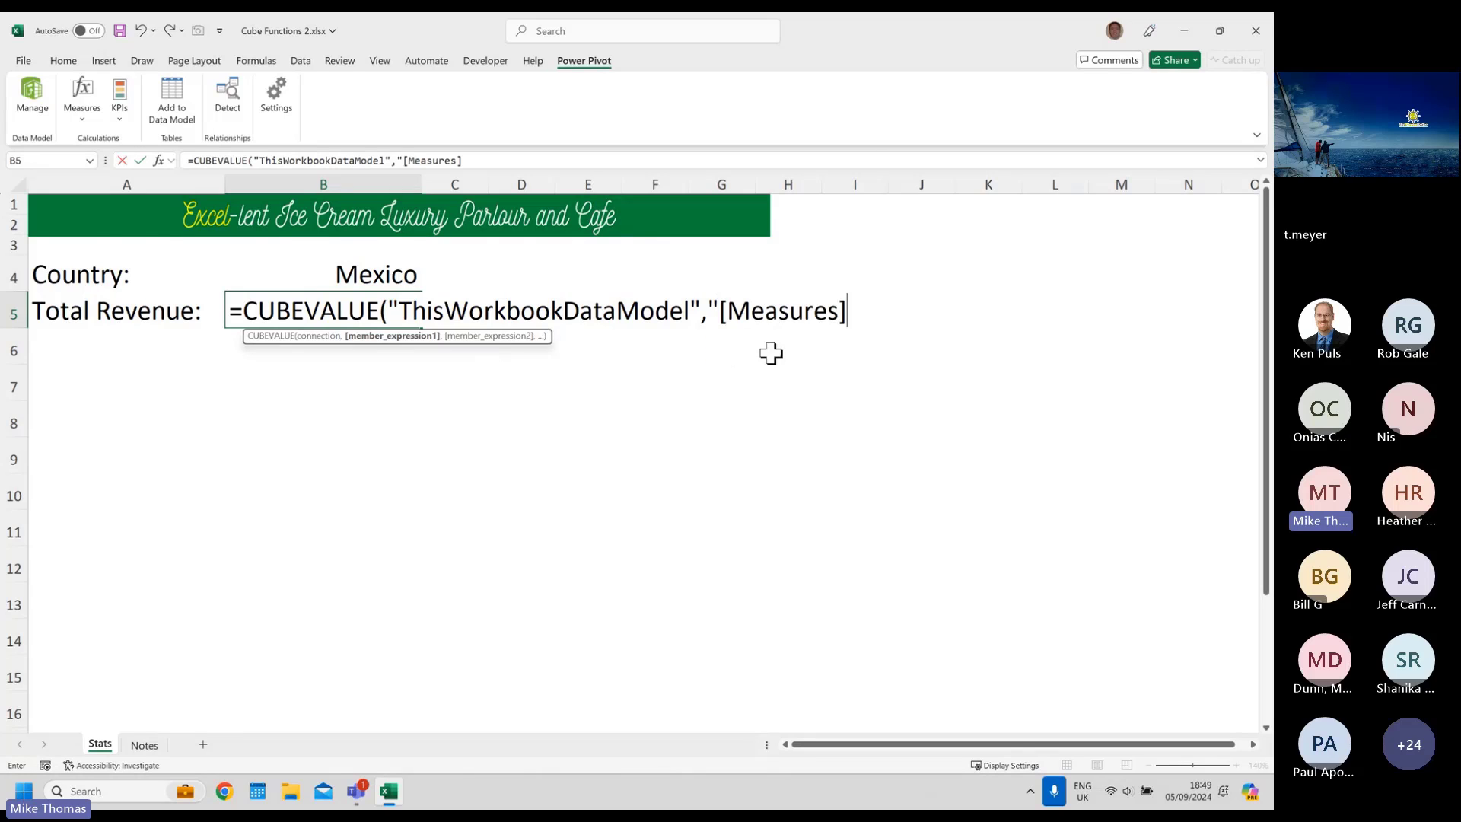
text(.)
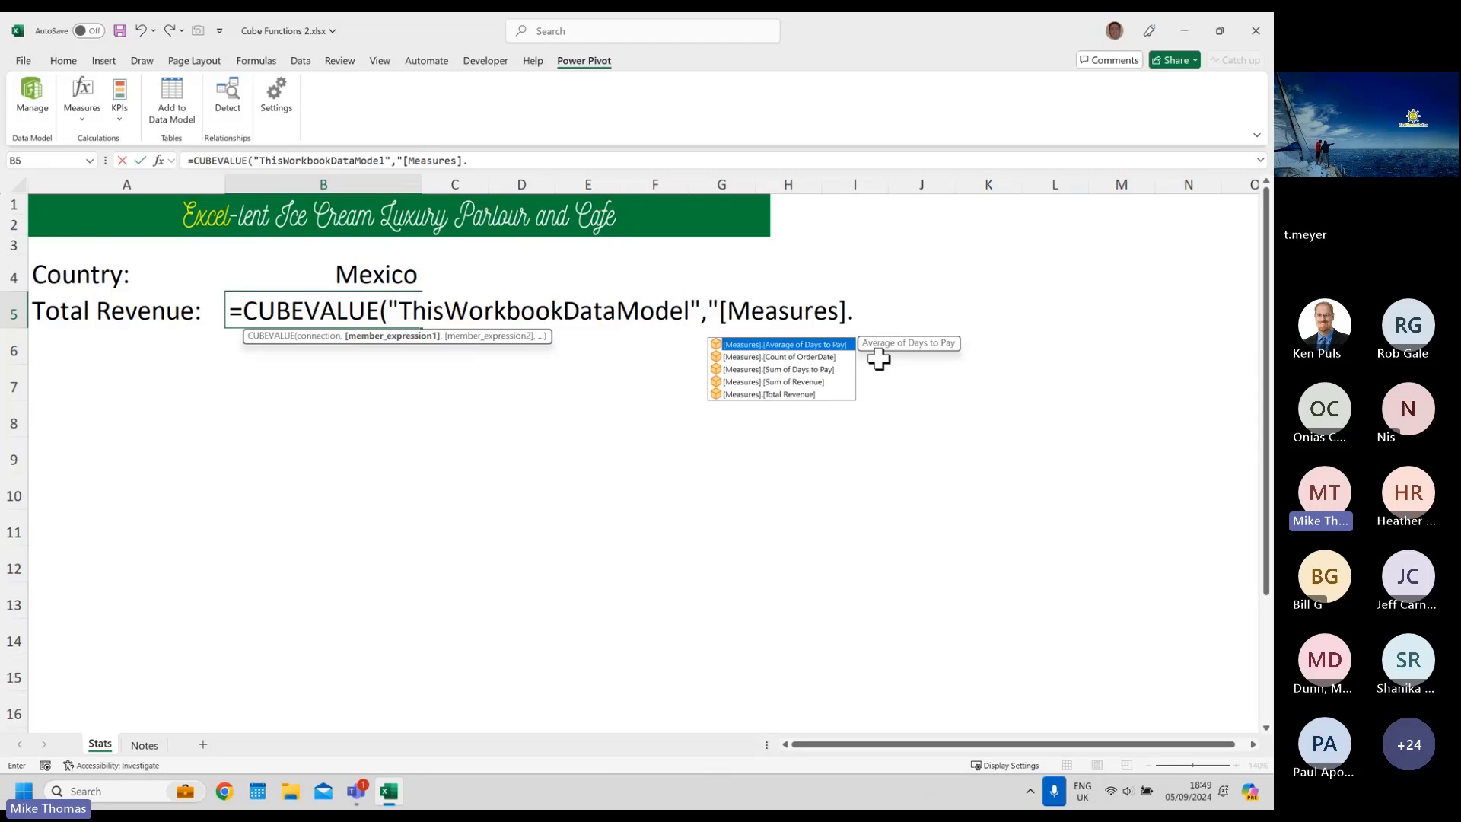
double_click(806, 394)
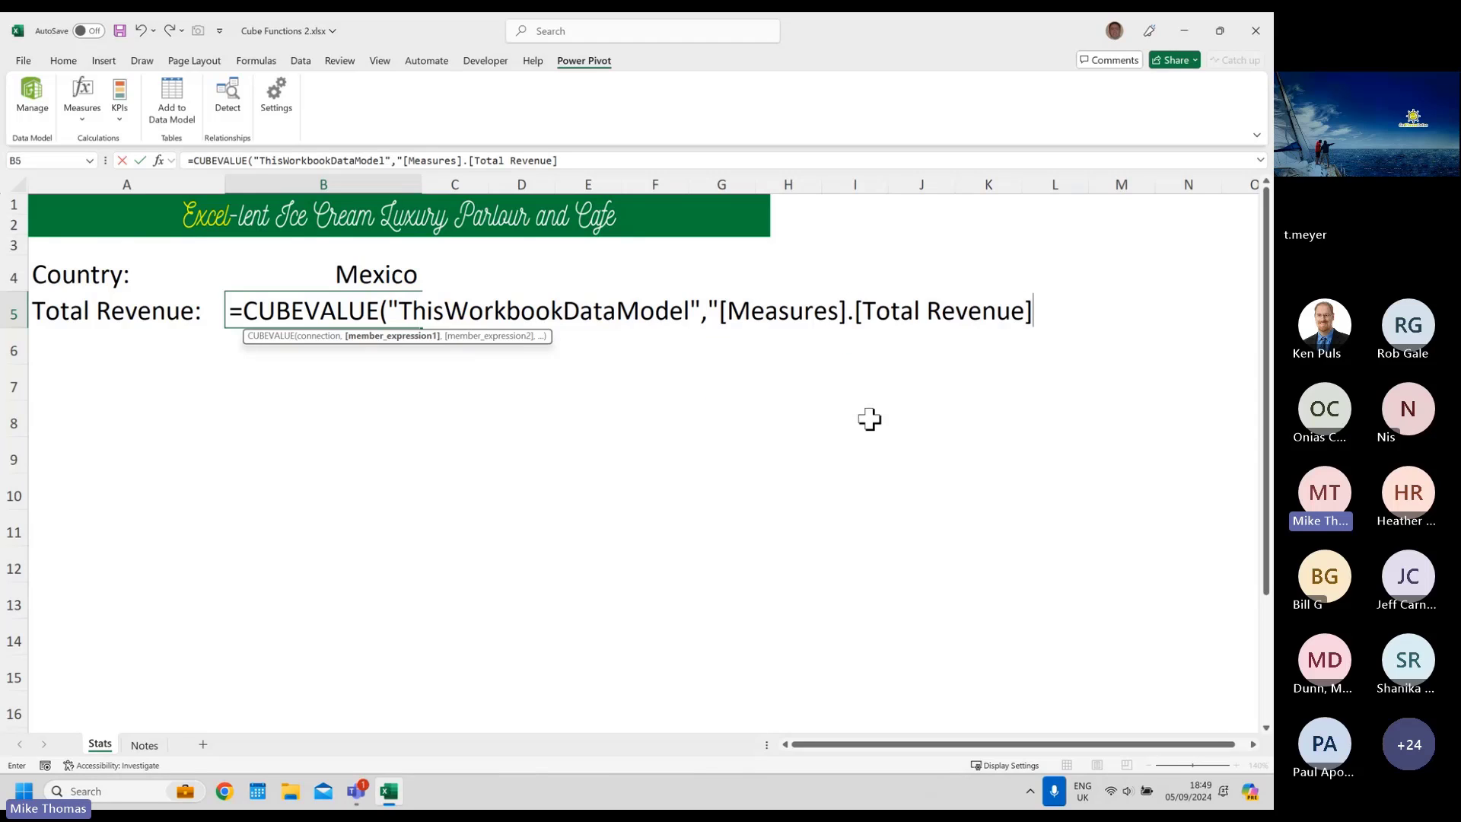
text(")
- Begin the second member expression of the CUBEVALUE formula with the table and column path "[SalesYTD].[CountrySoldTo]
text(,")
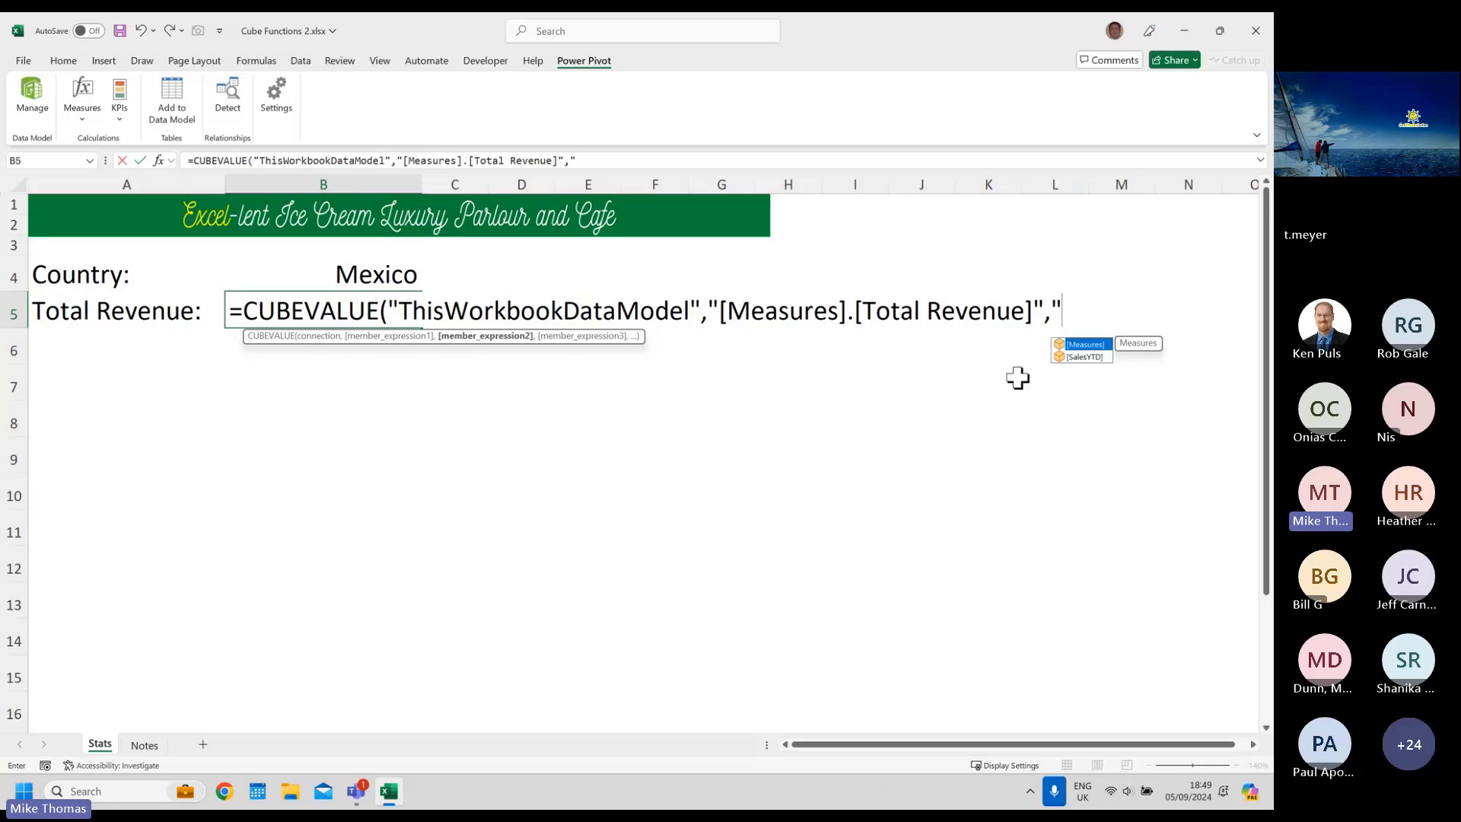
double_click(1082, 357)
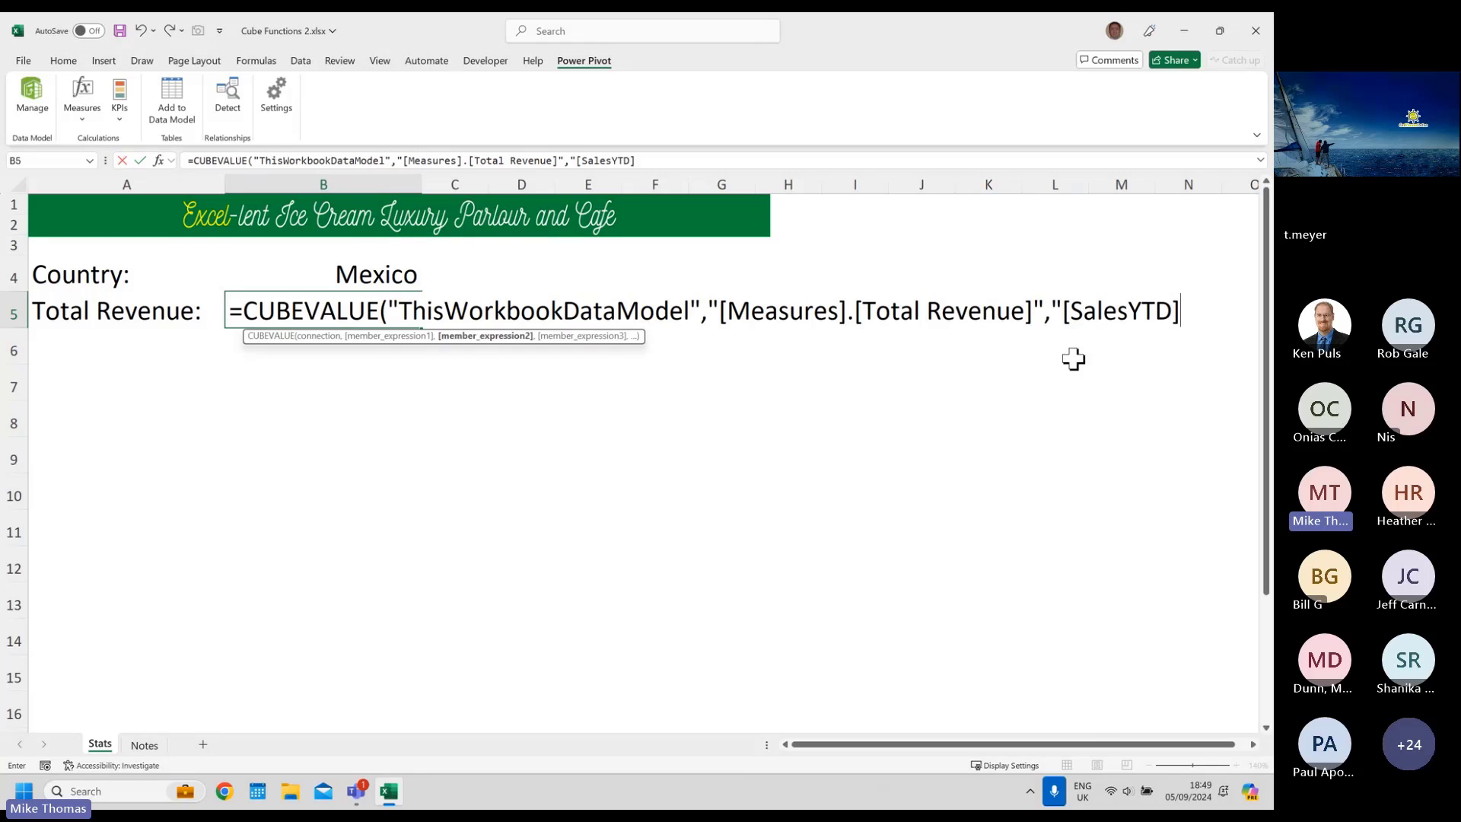
text(.)
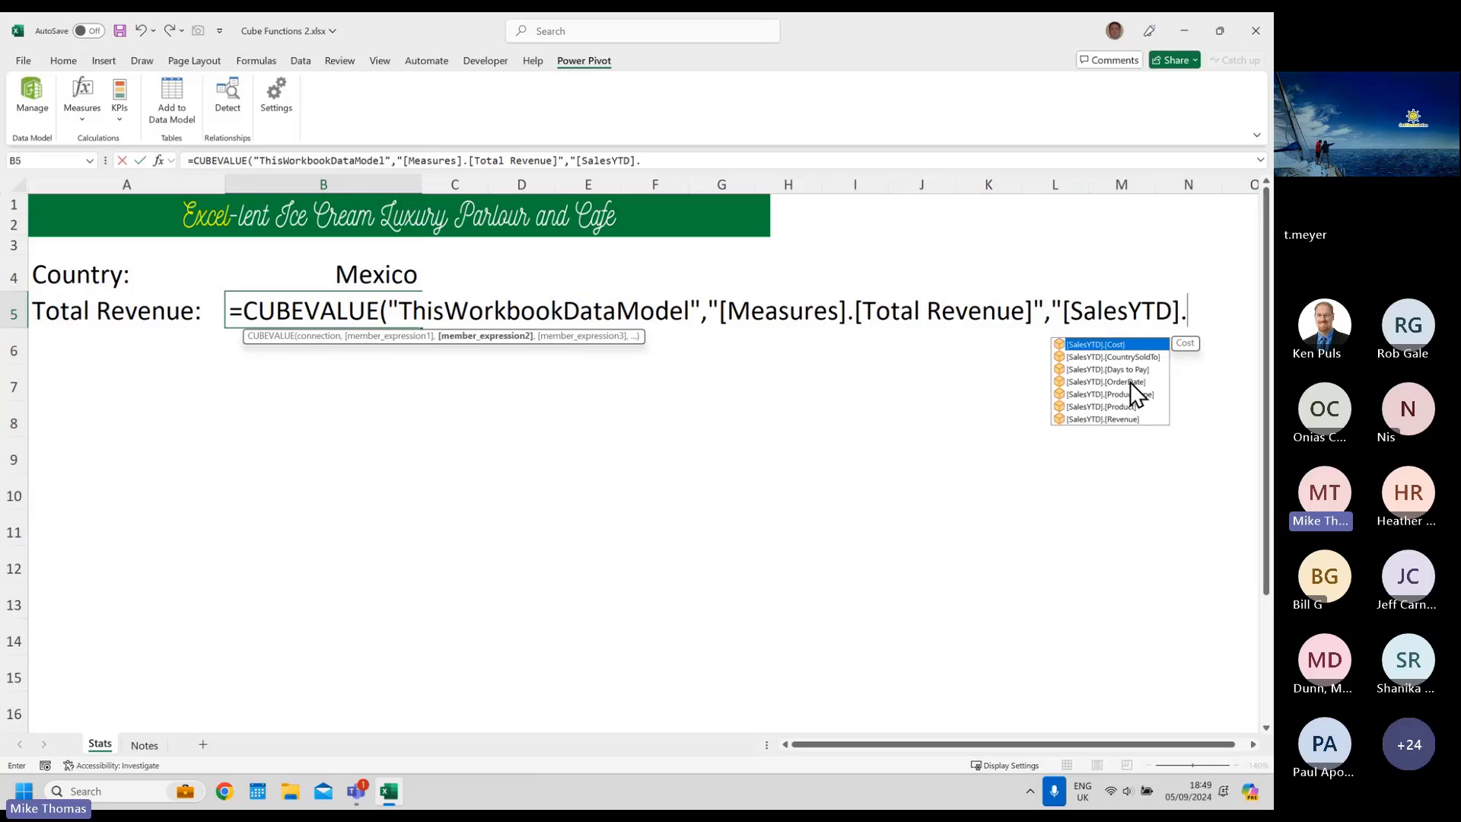
double_click(1132, 357)
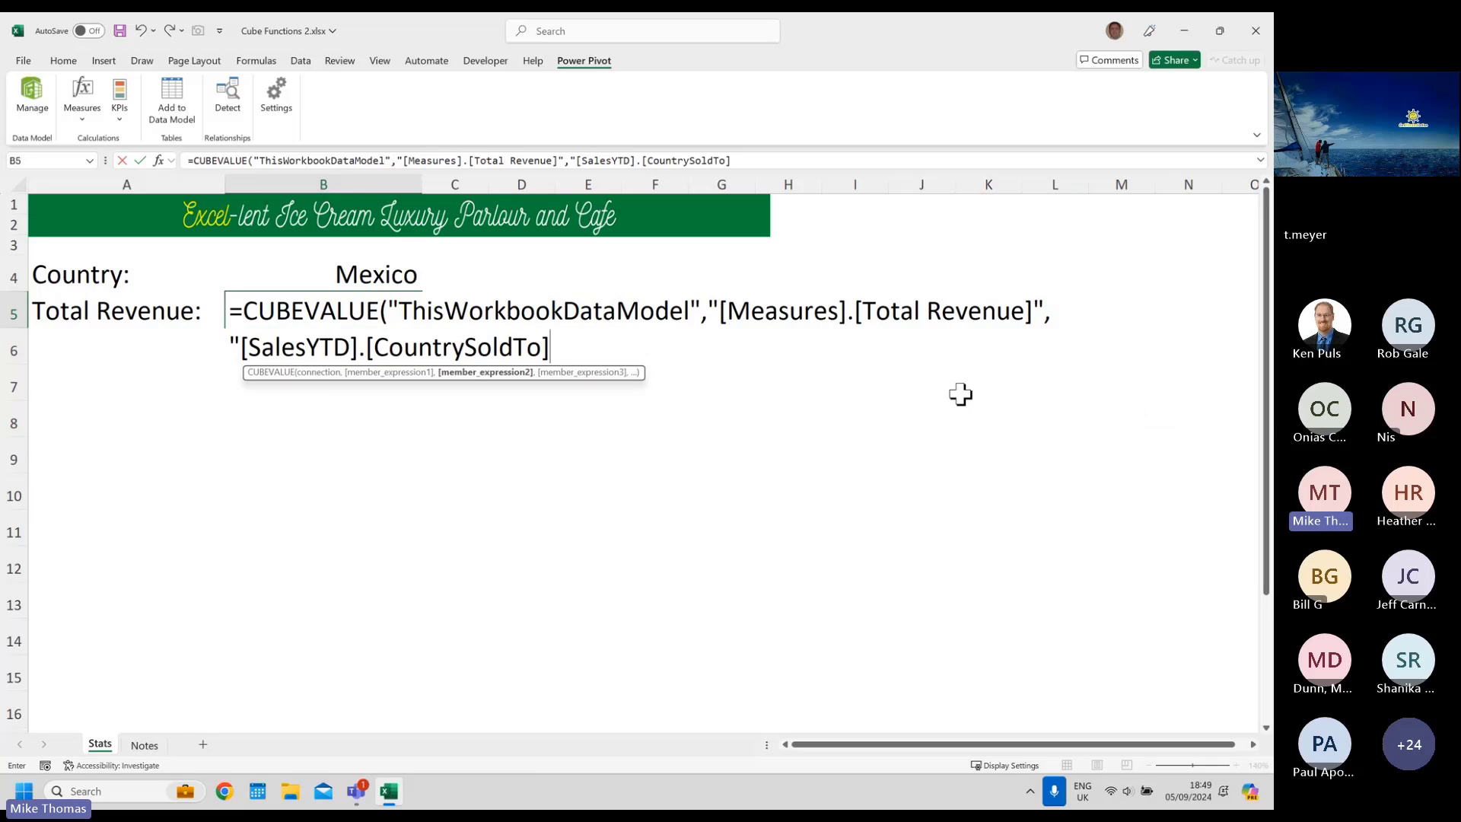
text(.)
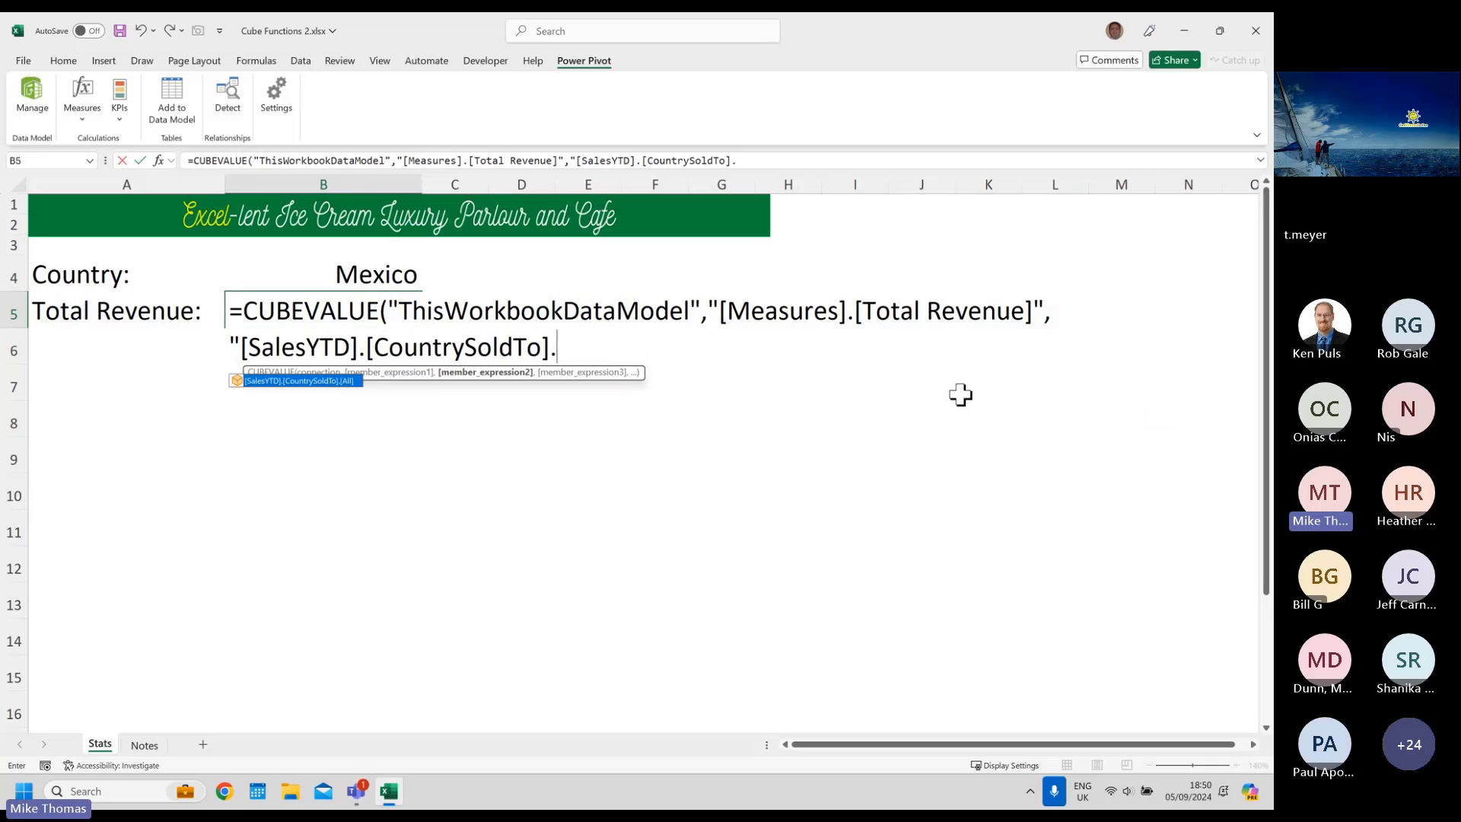
- Complete the second member expression by concatenating the country in B4 inside square brackets, [" & B4 & "], and close the function
text([")
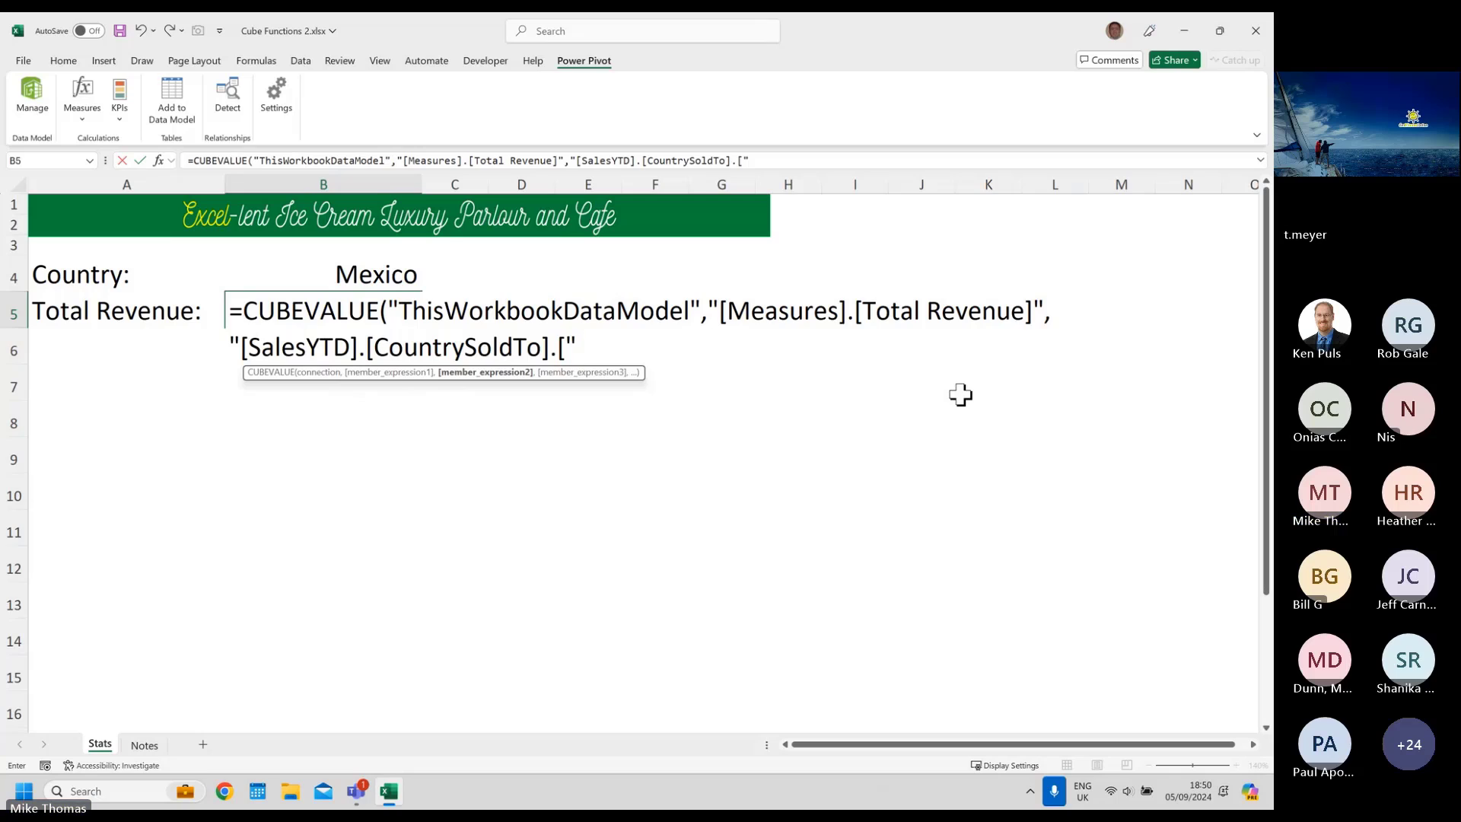
text( &)
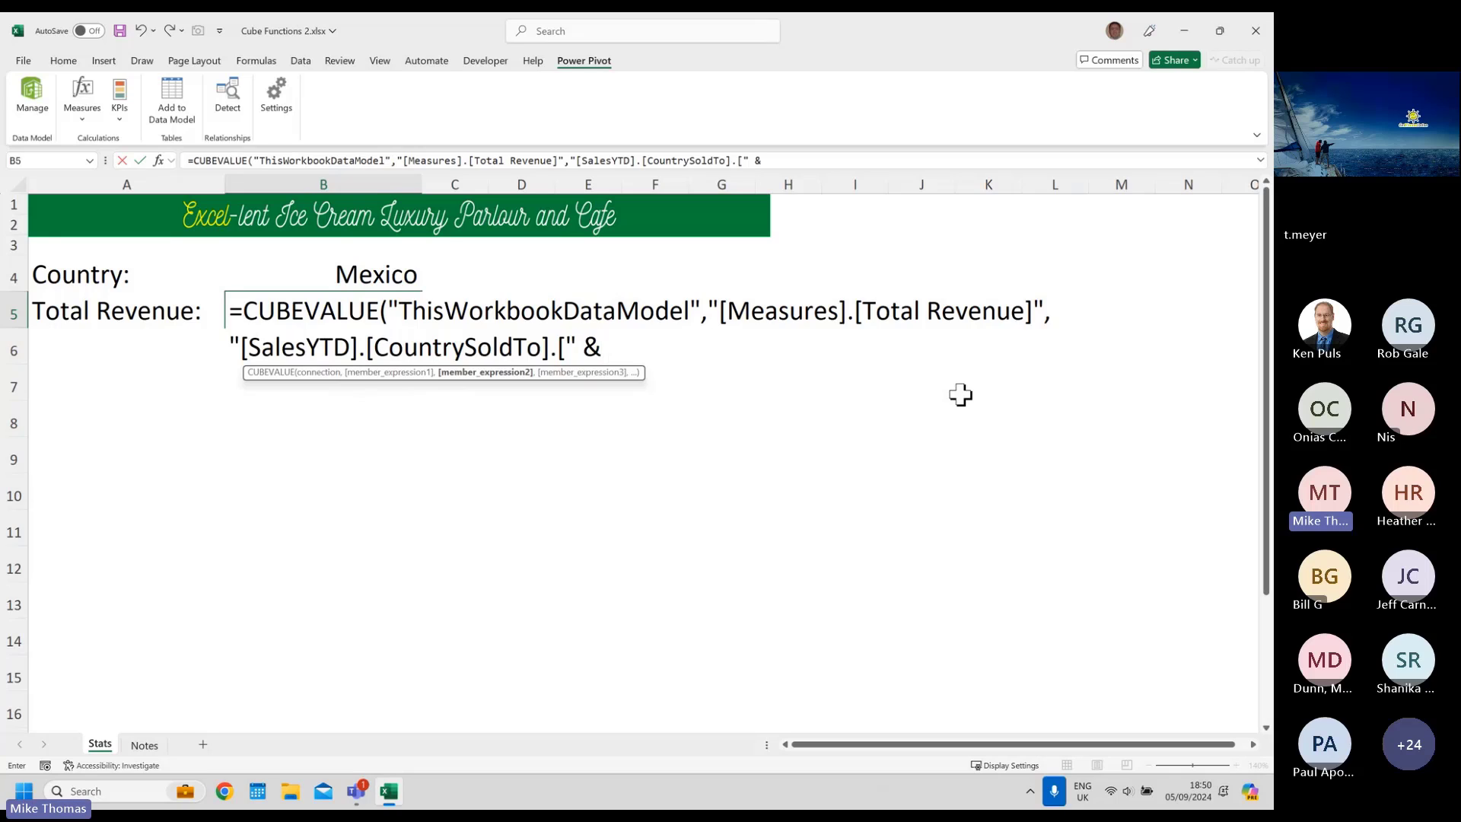
text( B4)
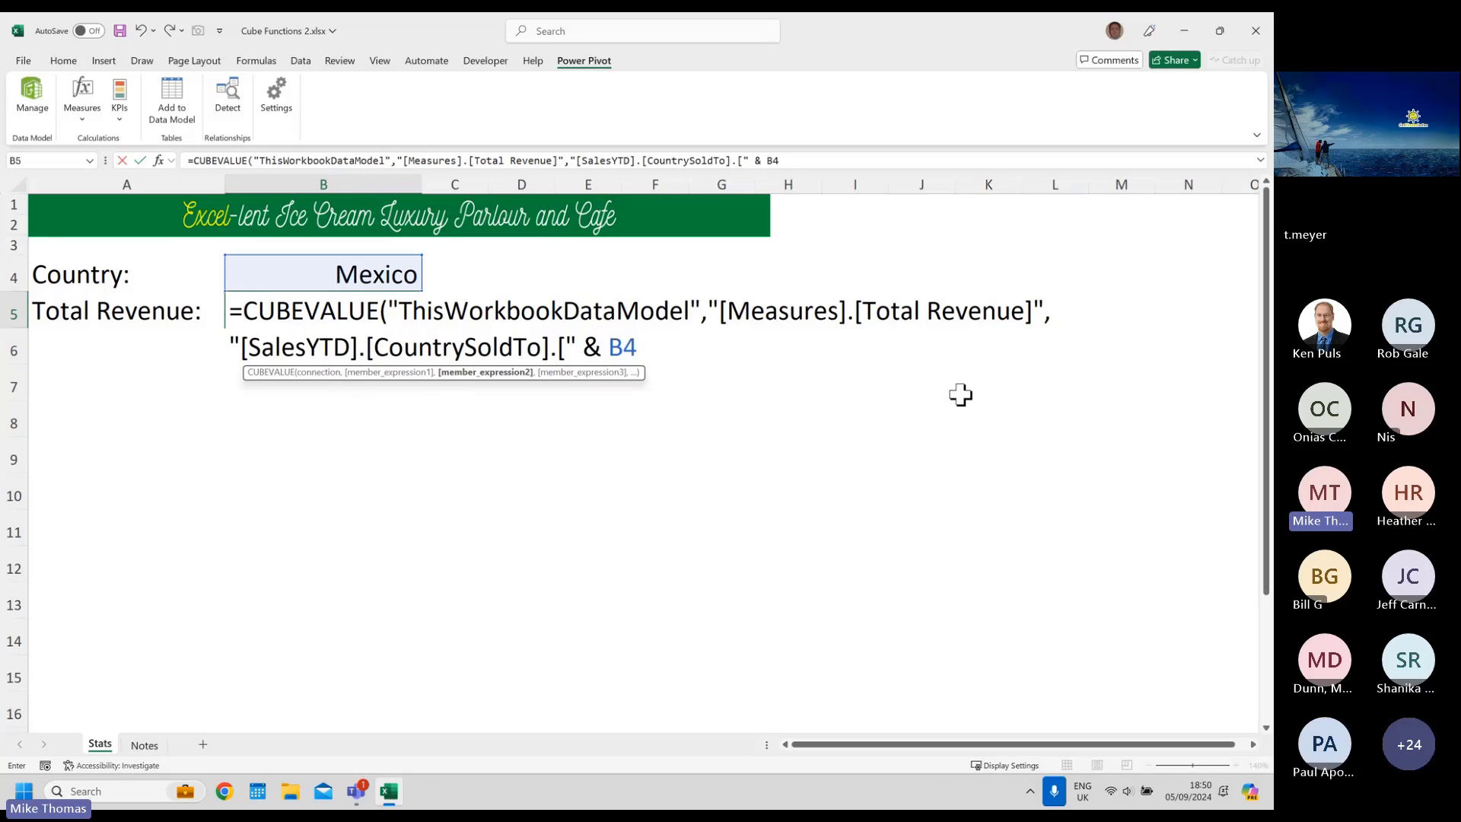
text( & ")
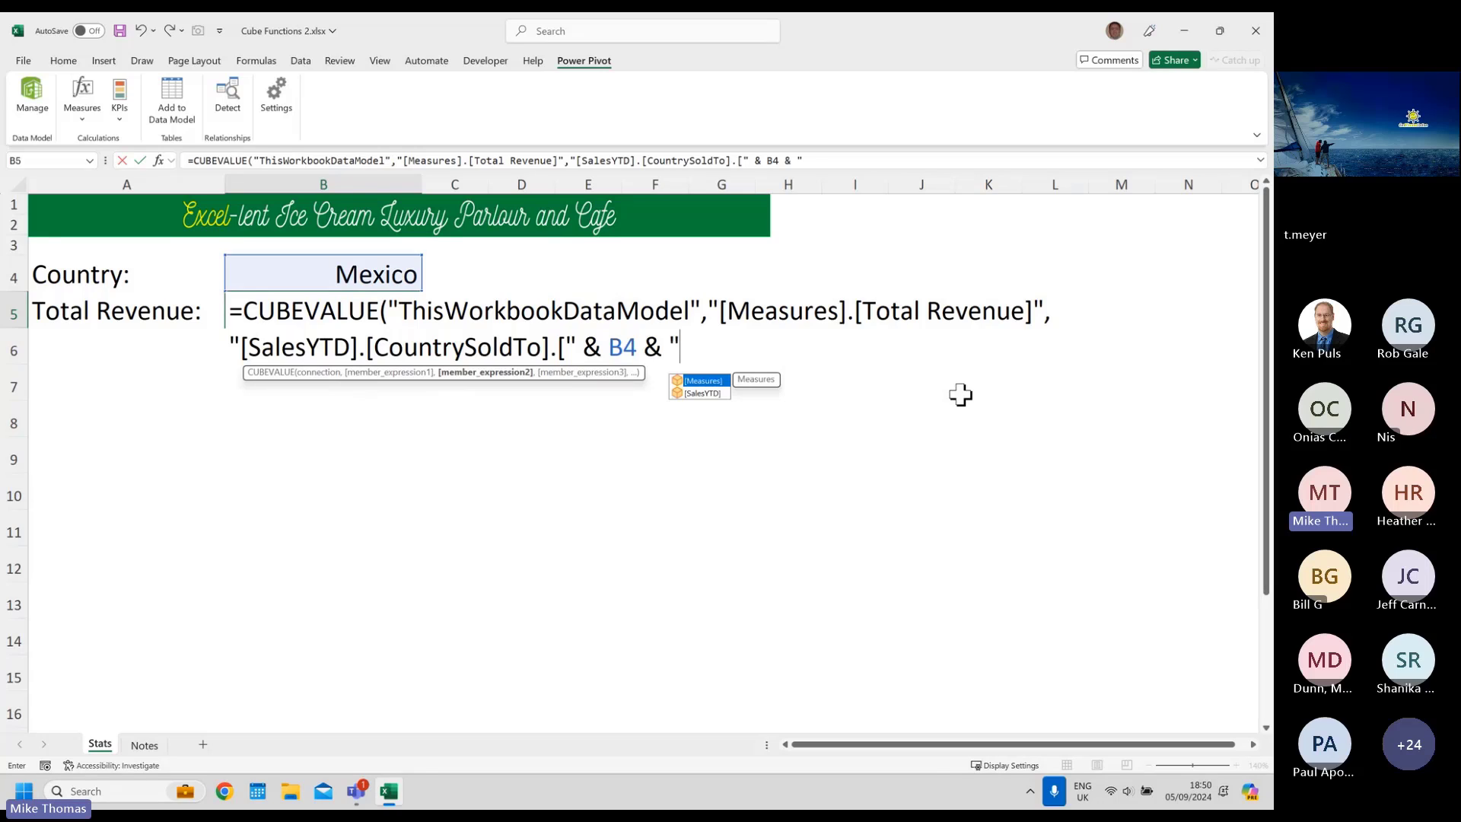
text(]")
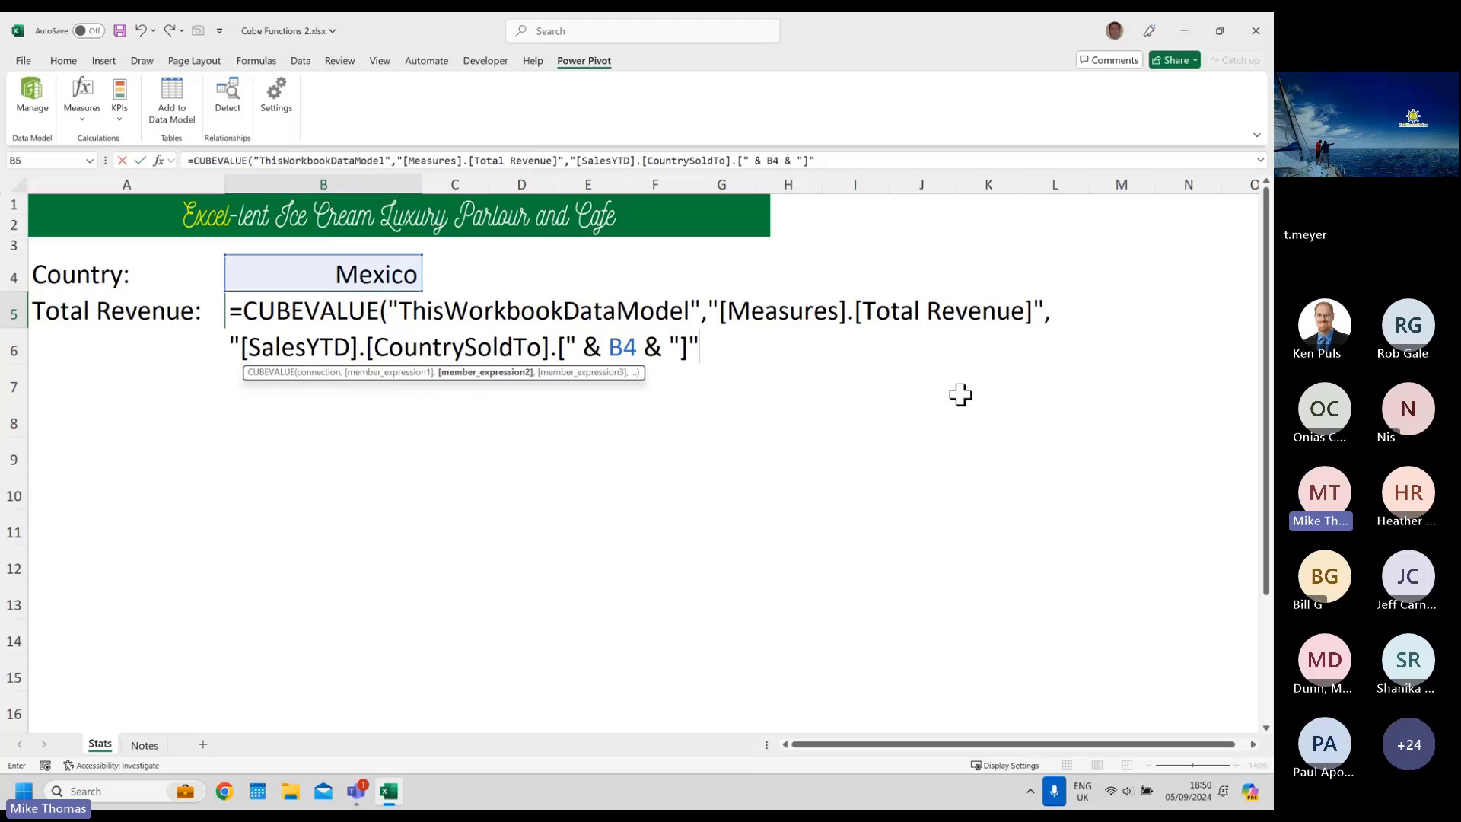
text())
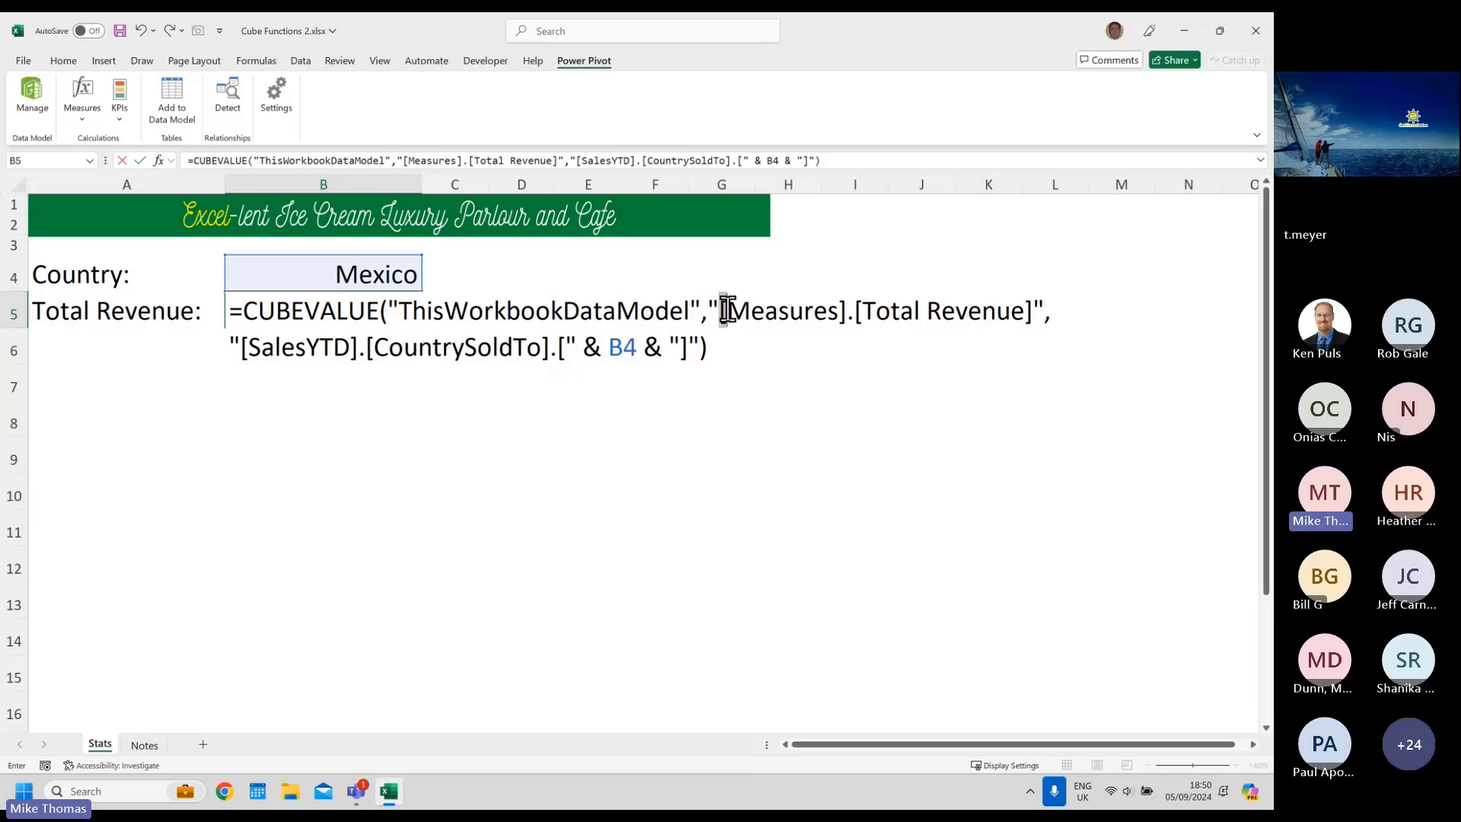
- Check the measure and country member expressions in the B5 formula and enter it, keeping B5 selected
drag(724, 310, 1044, 312)
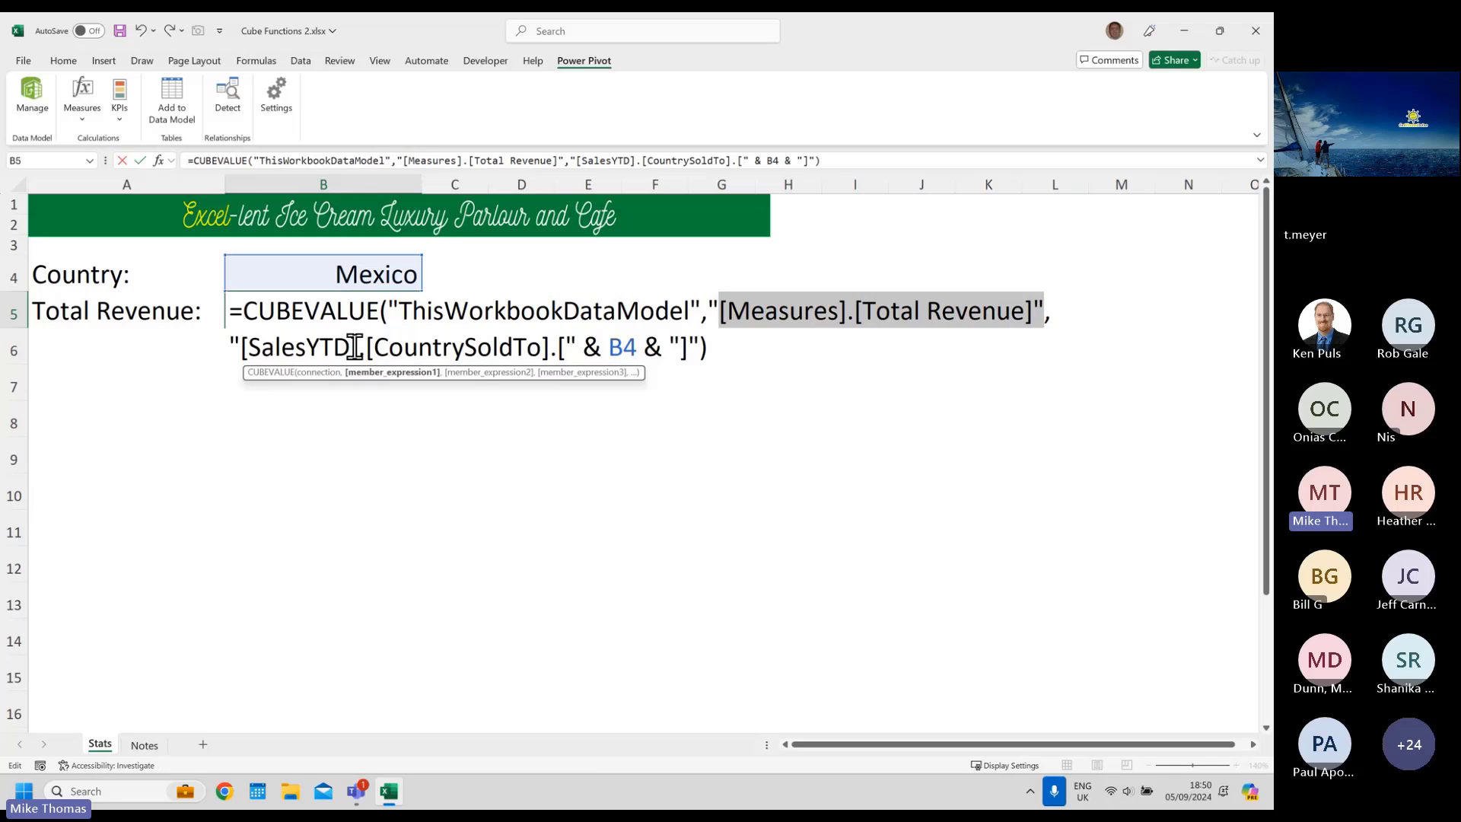
drag(240, 348, 699, 348)
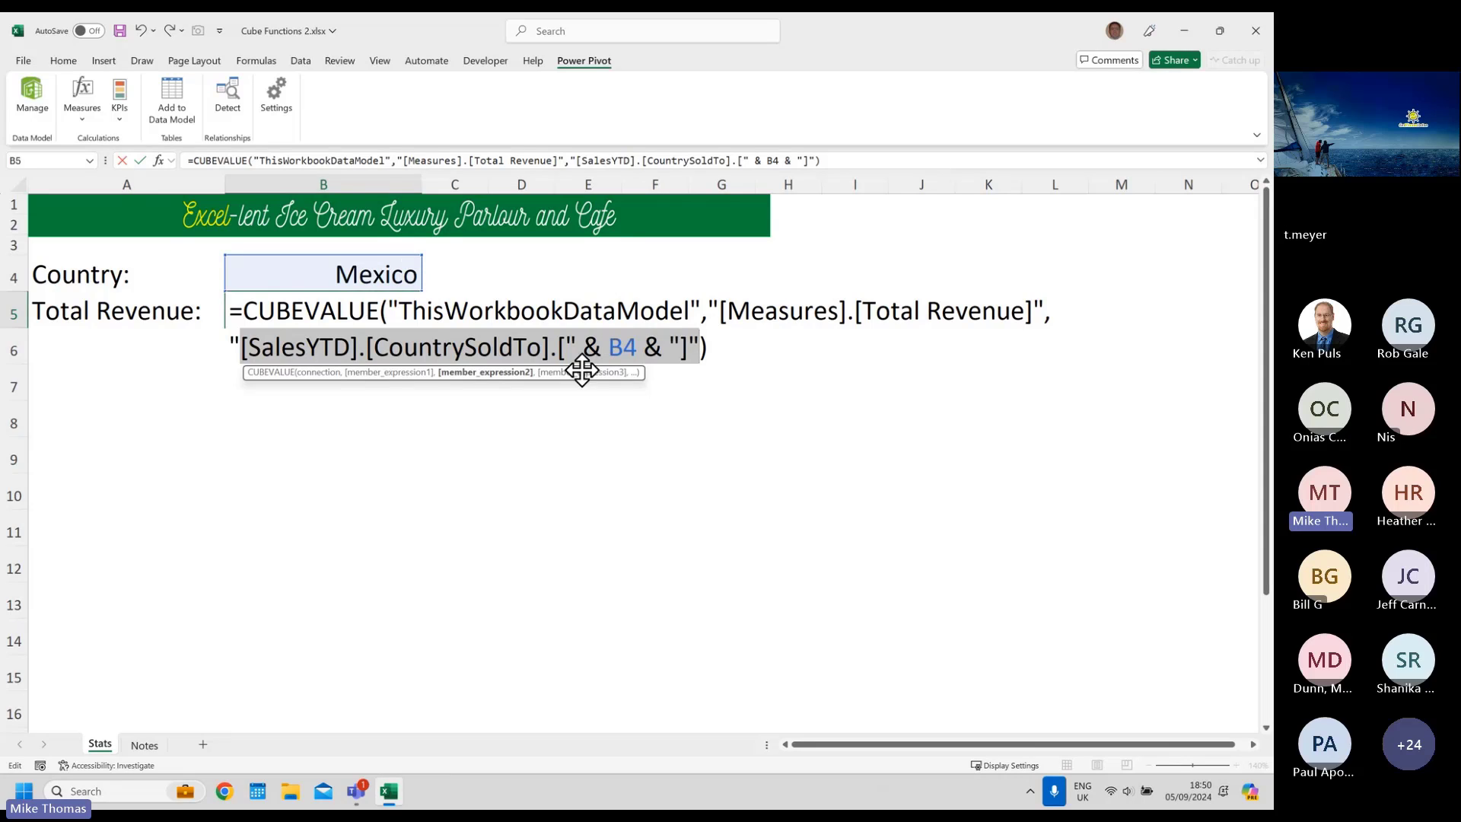
click(704, 346)
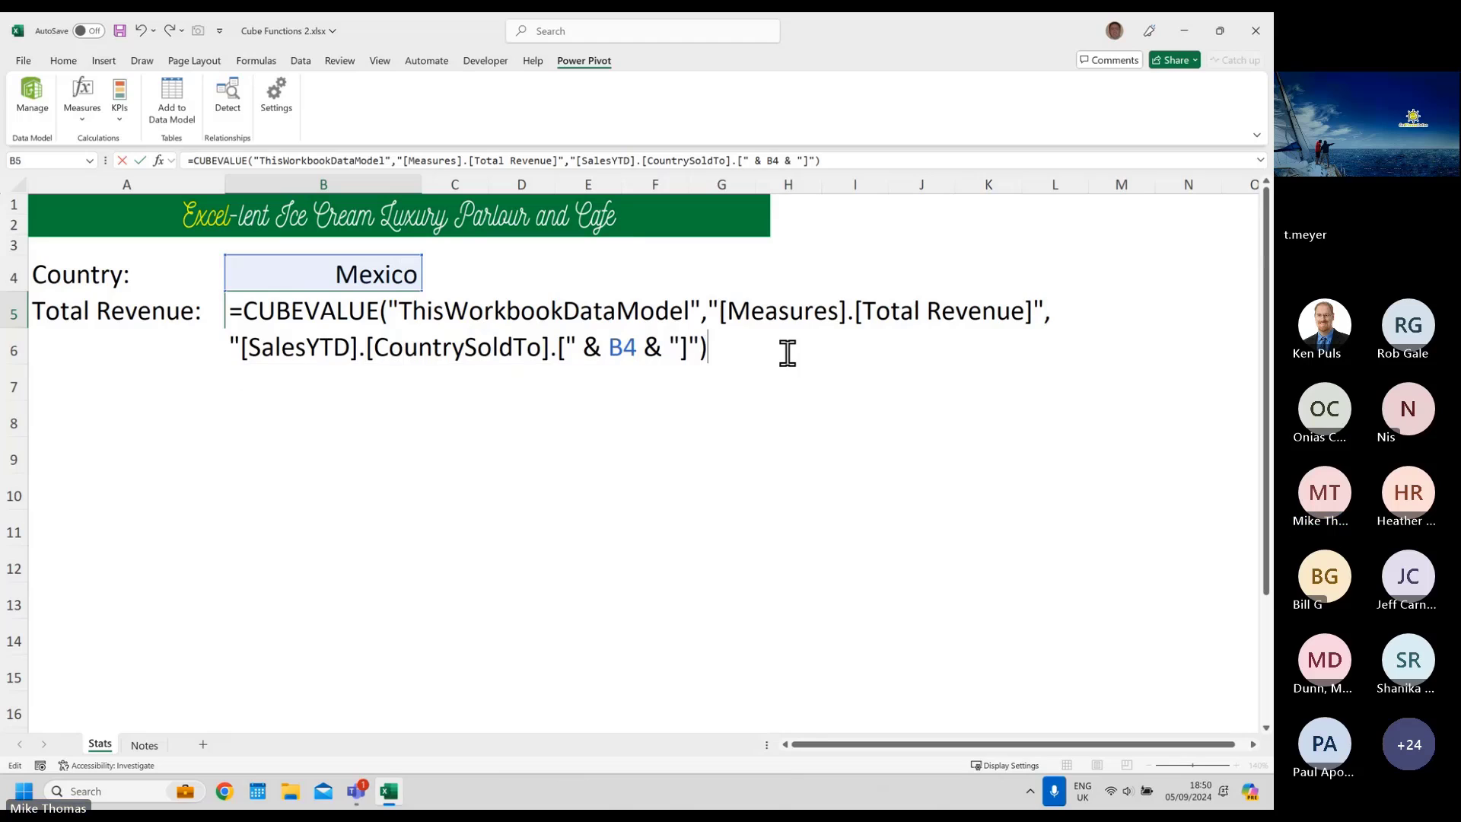
key(ctrl+Return)
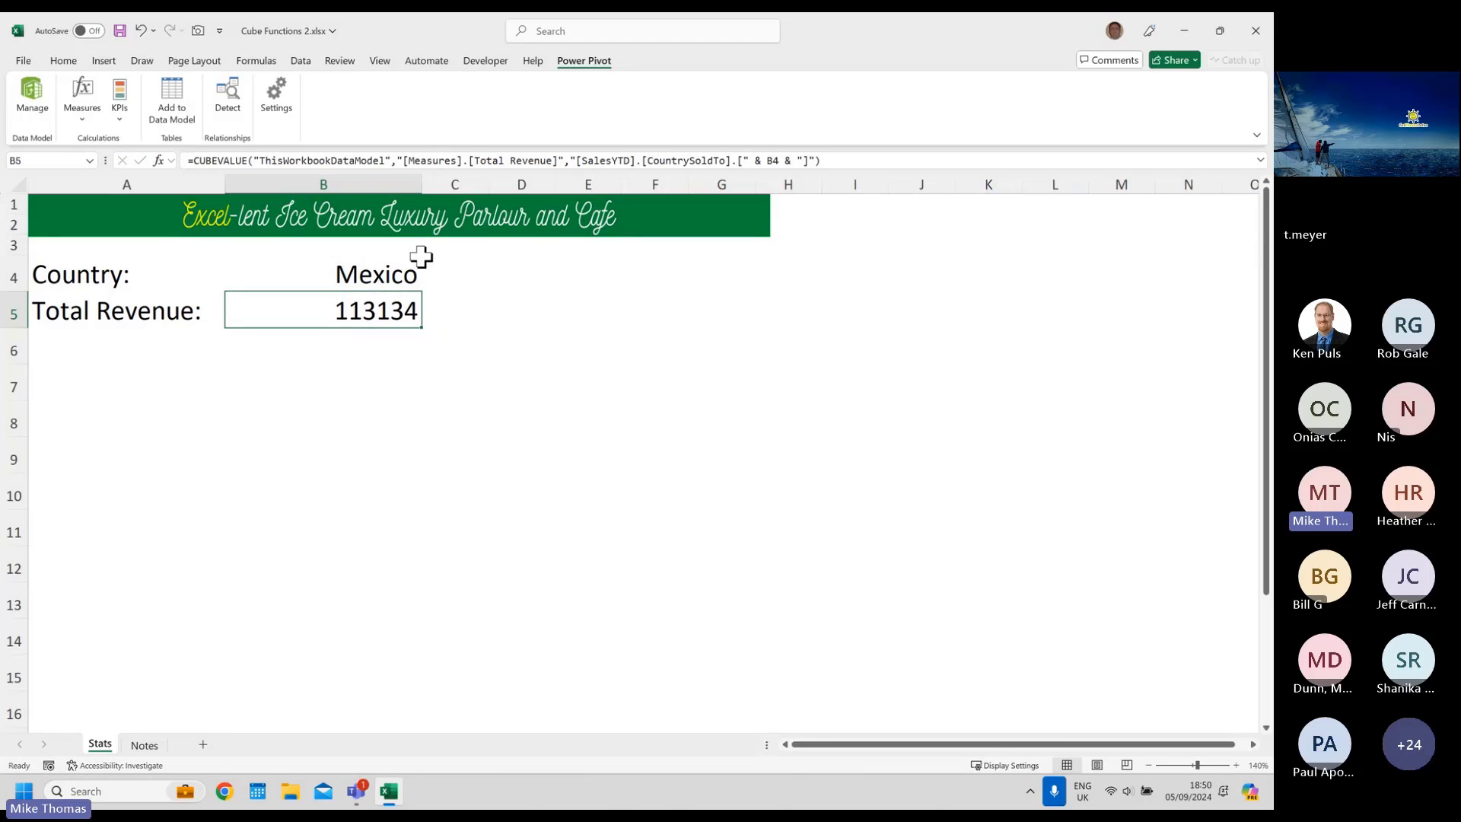
- Test the Total Revenue formula by setting the country in B4 to Germany, China and finally All
click(421, 259)
click(435, 283)
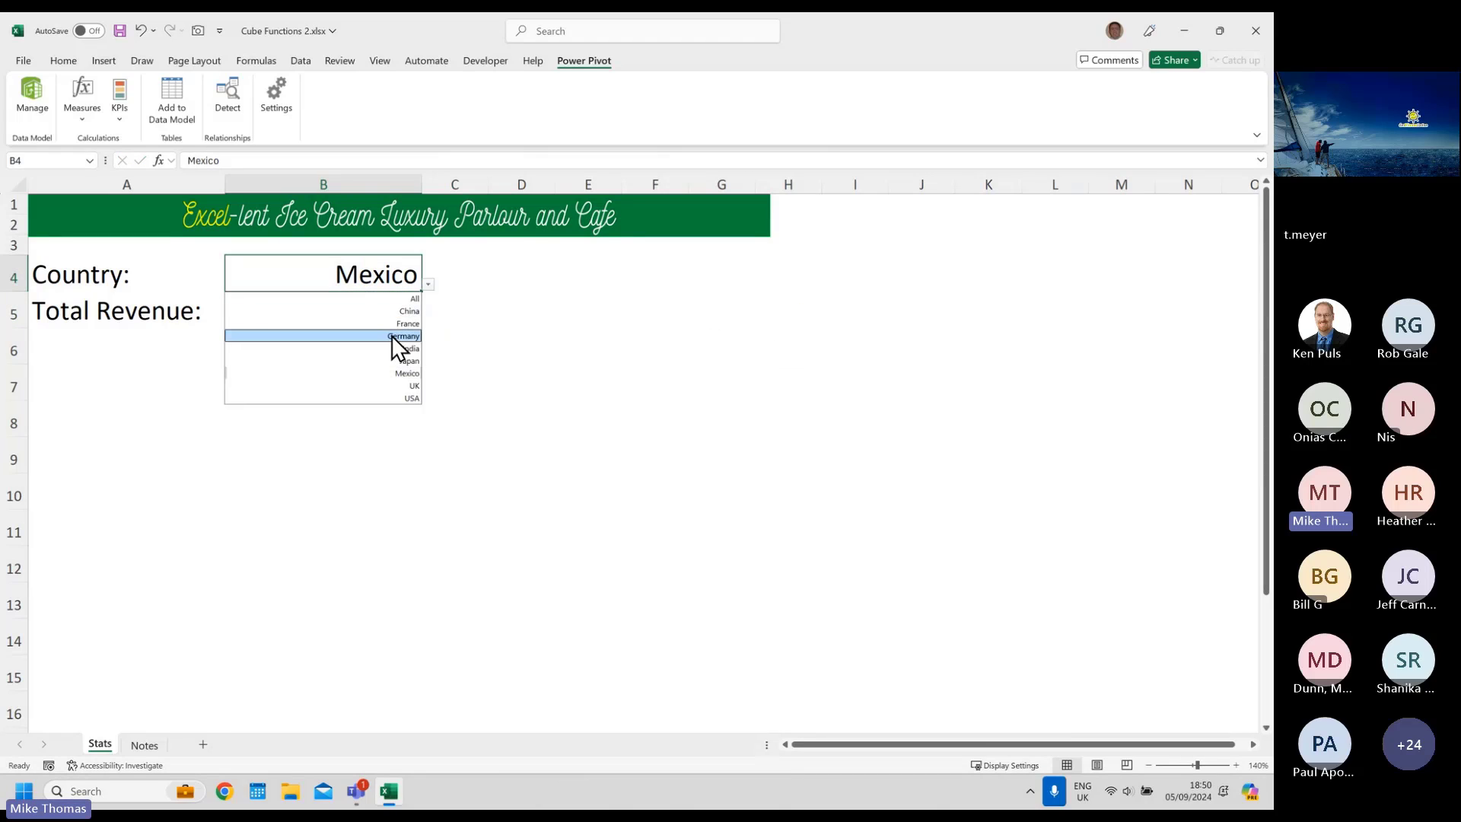
click(391, 335)
click(436, 284)
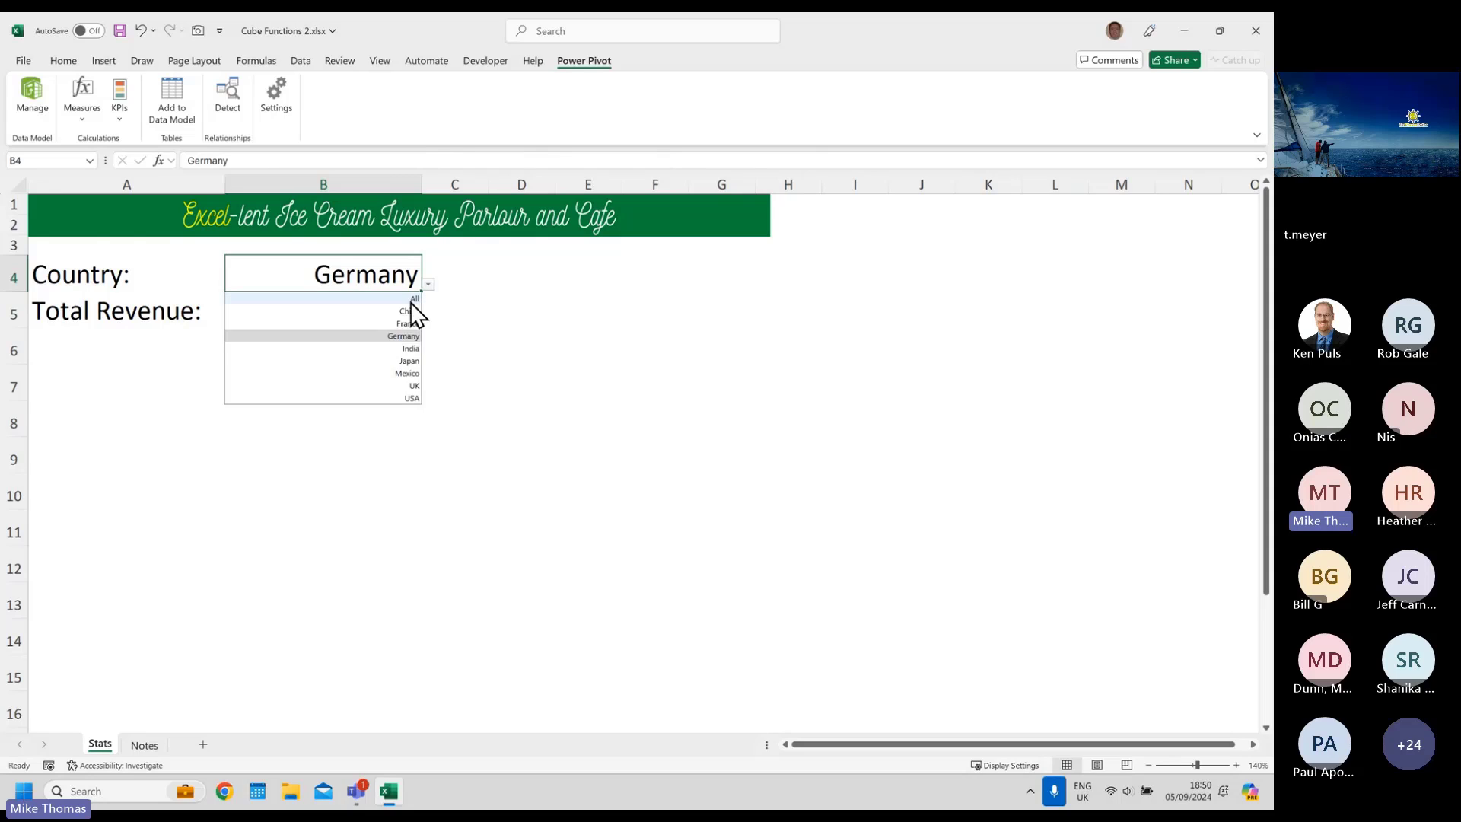
click(408, 310)
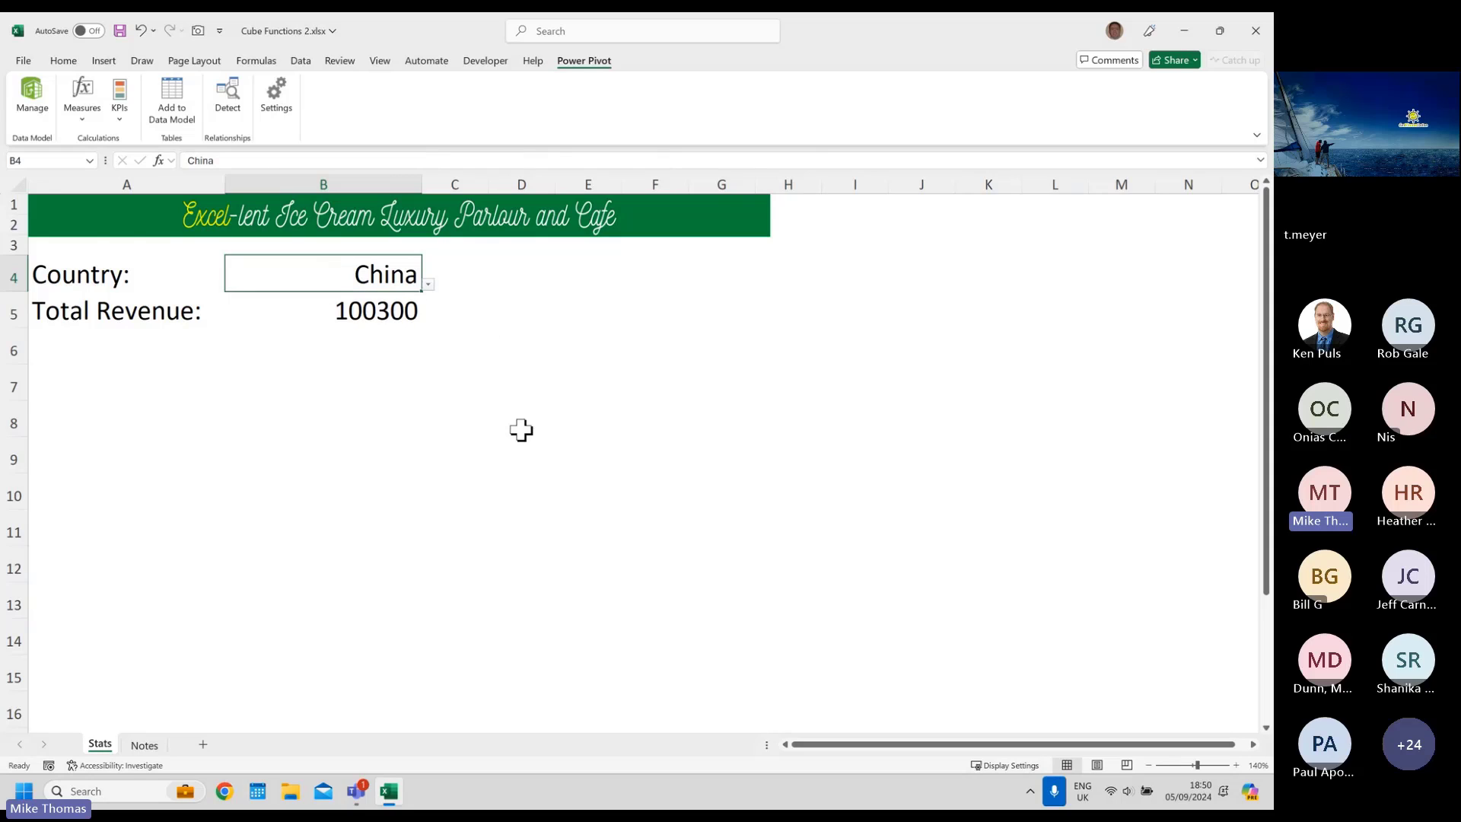
click(429, 284)
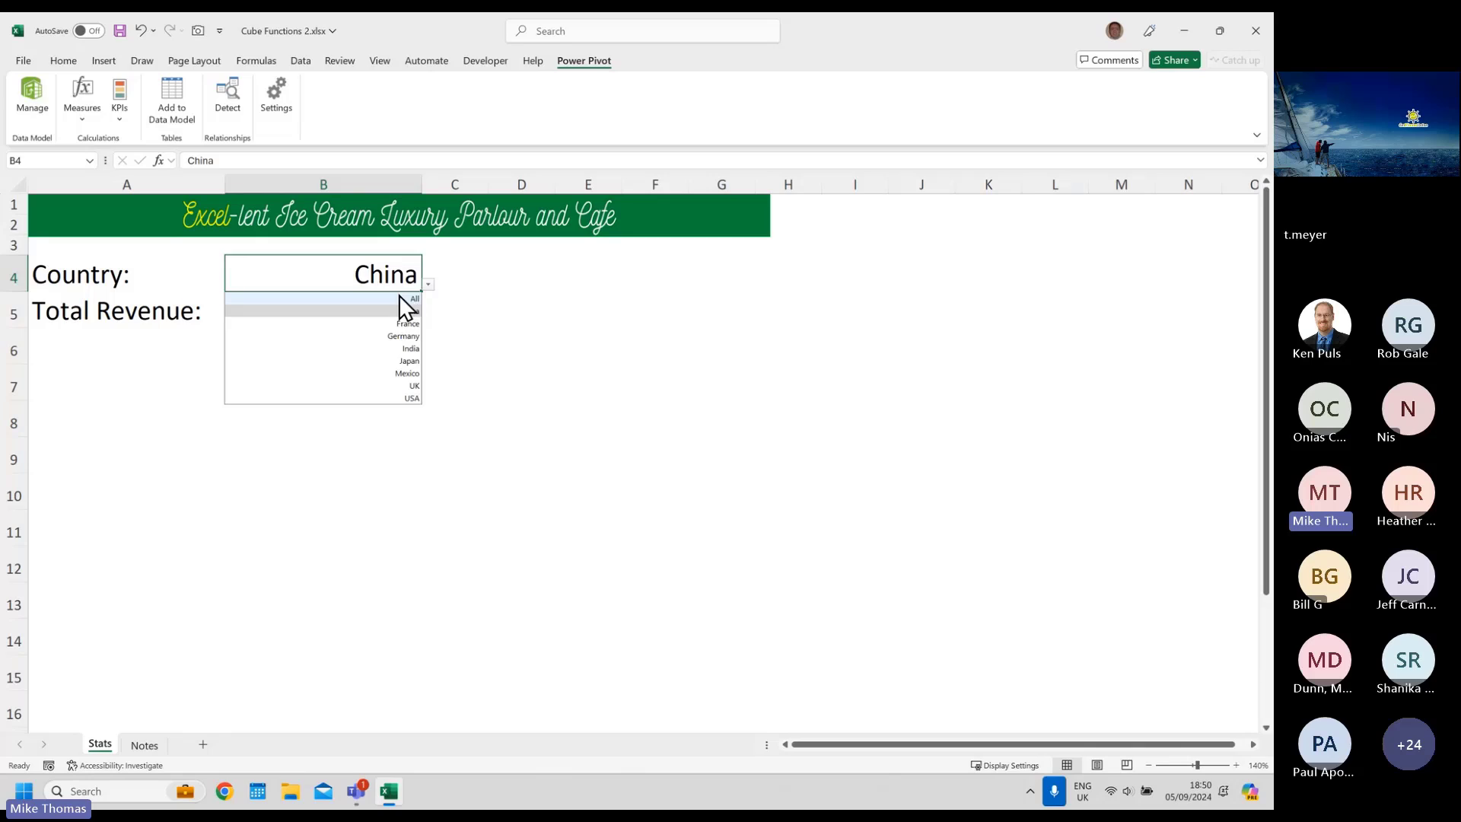
click(401, 297)
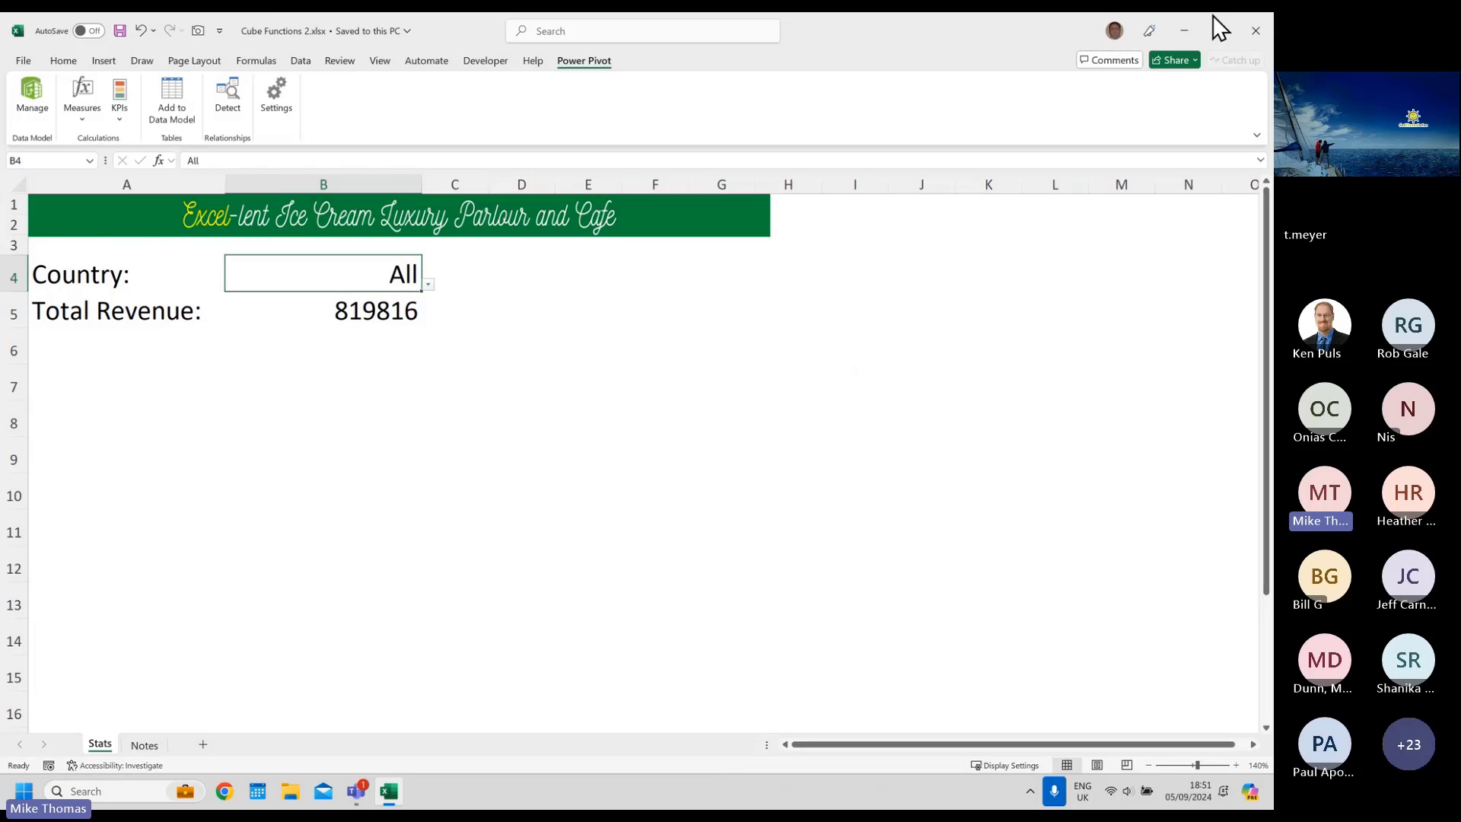
- Close Cube Functions 2.xlsx and select cell B4 beside the Country label in Cube Functions 3.xlsx
click(1255, 31)
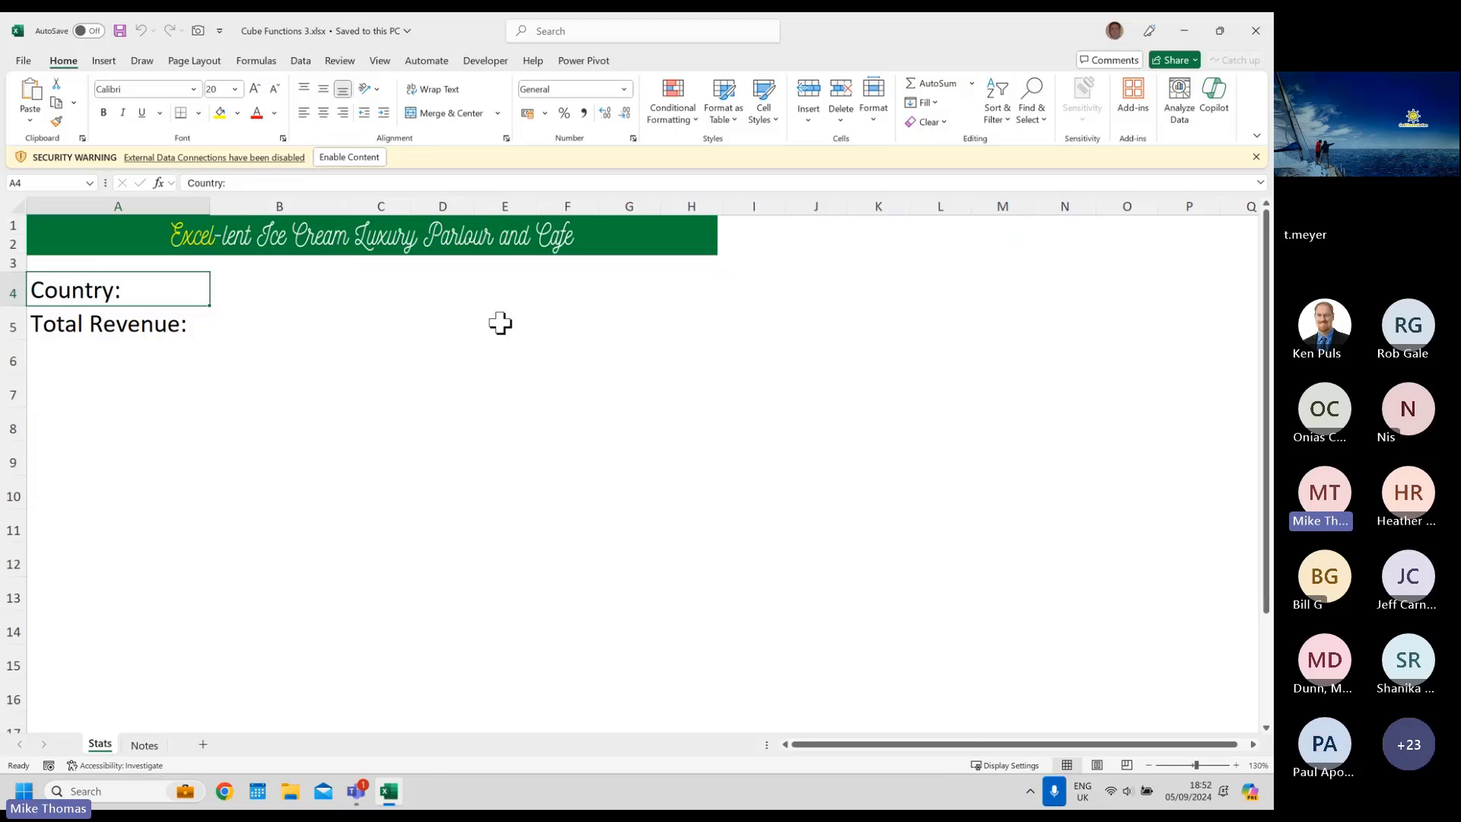
click(305, 298)
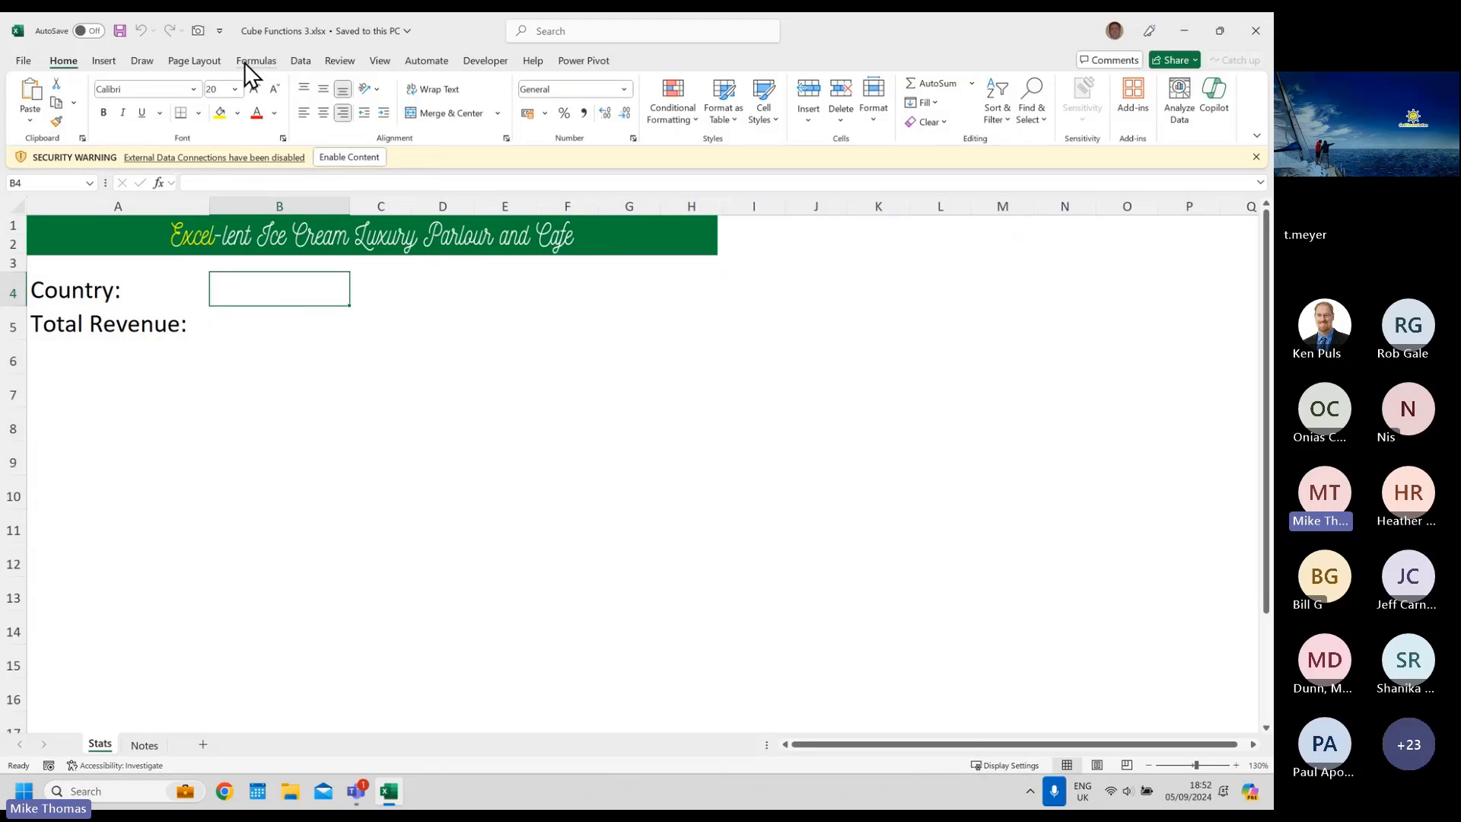
- Insert a slicer for the CountrySoldTo field of the SalesYTD table, based on the tables in the workbook data model
click(102, 61)
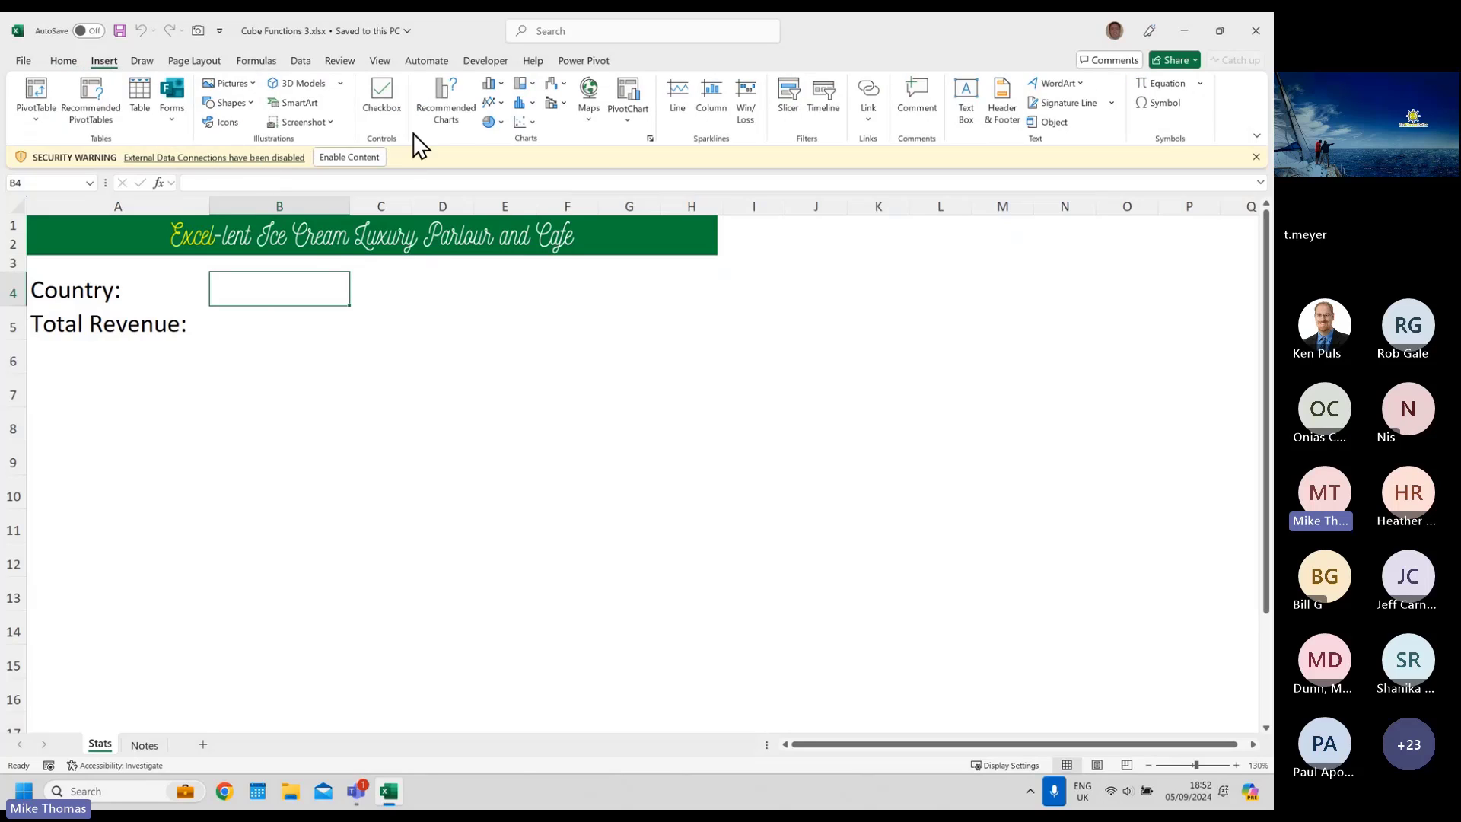
click(788, 96)
click(667, 456)
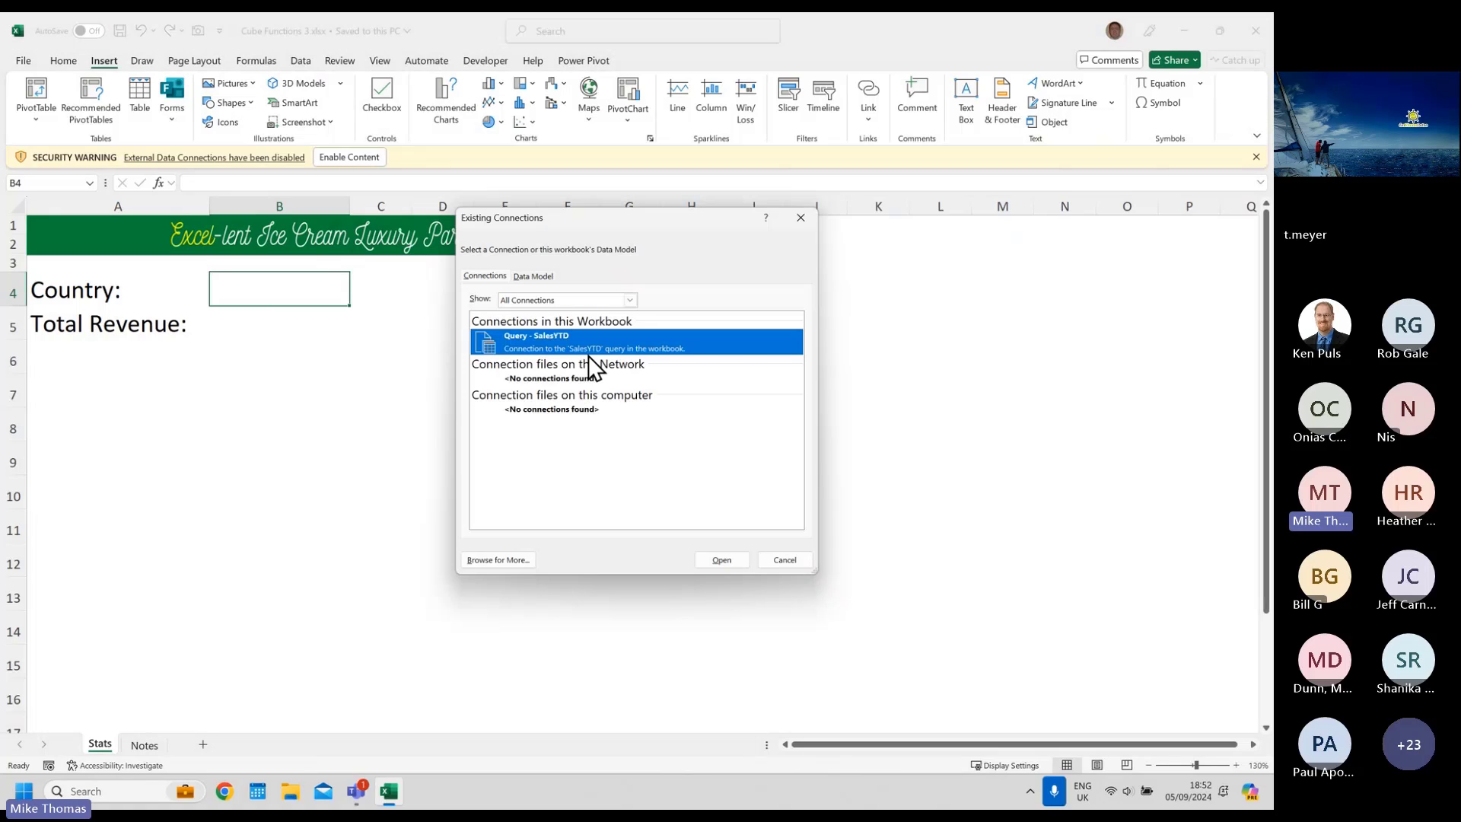
click(550, 277)
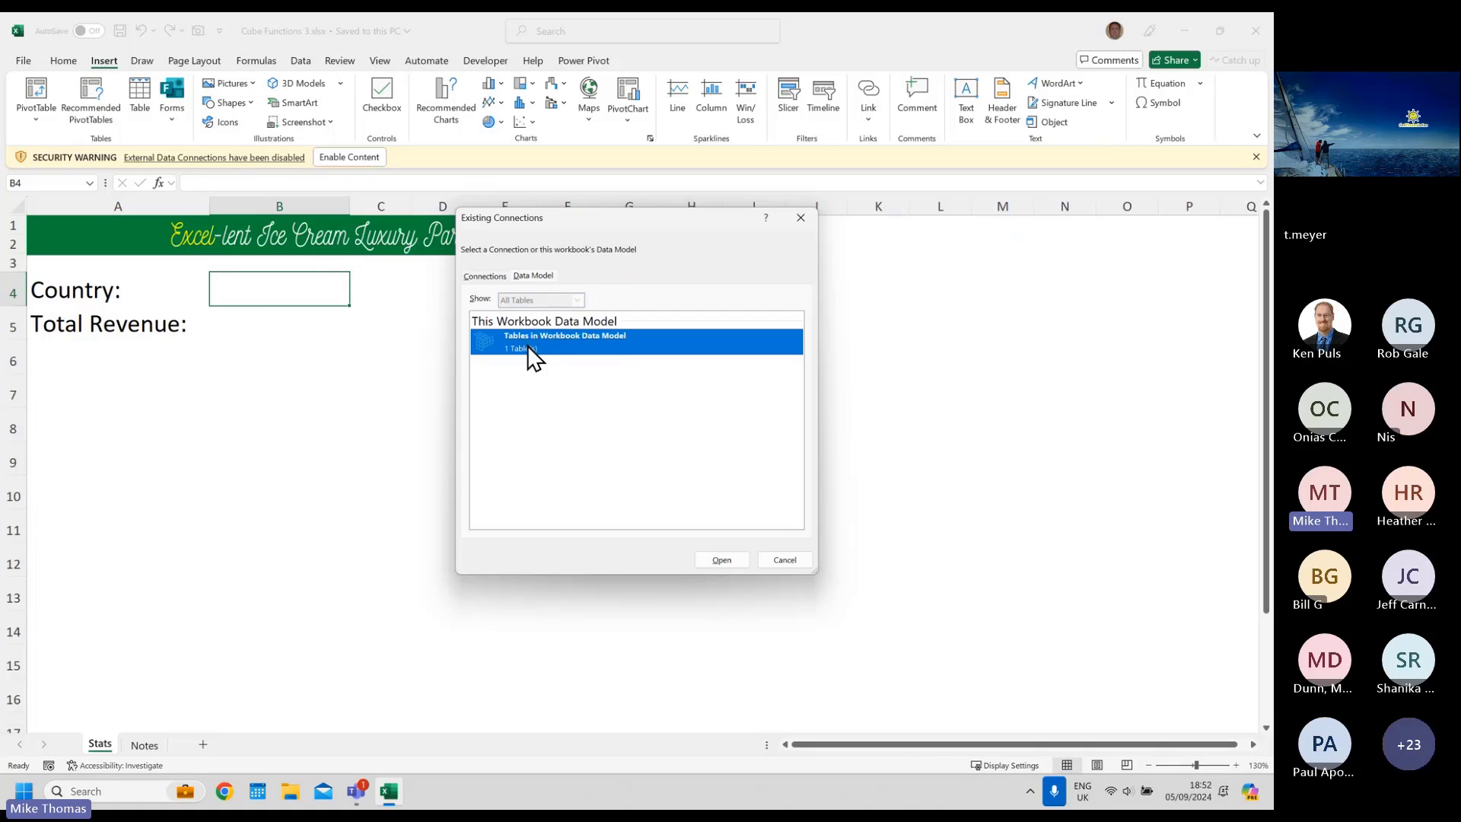
click(721, 560)
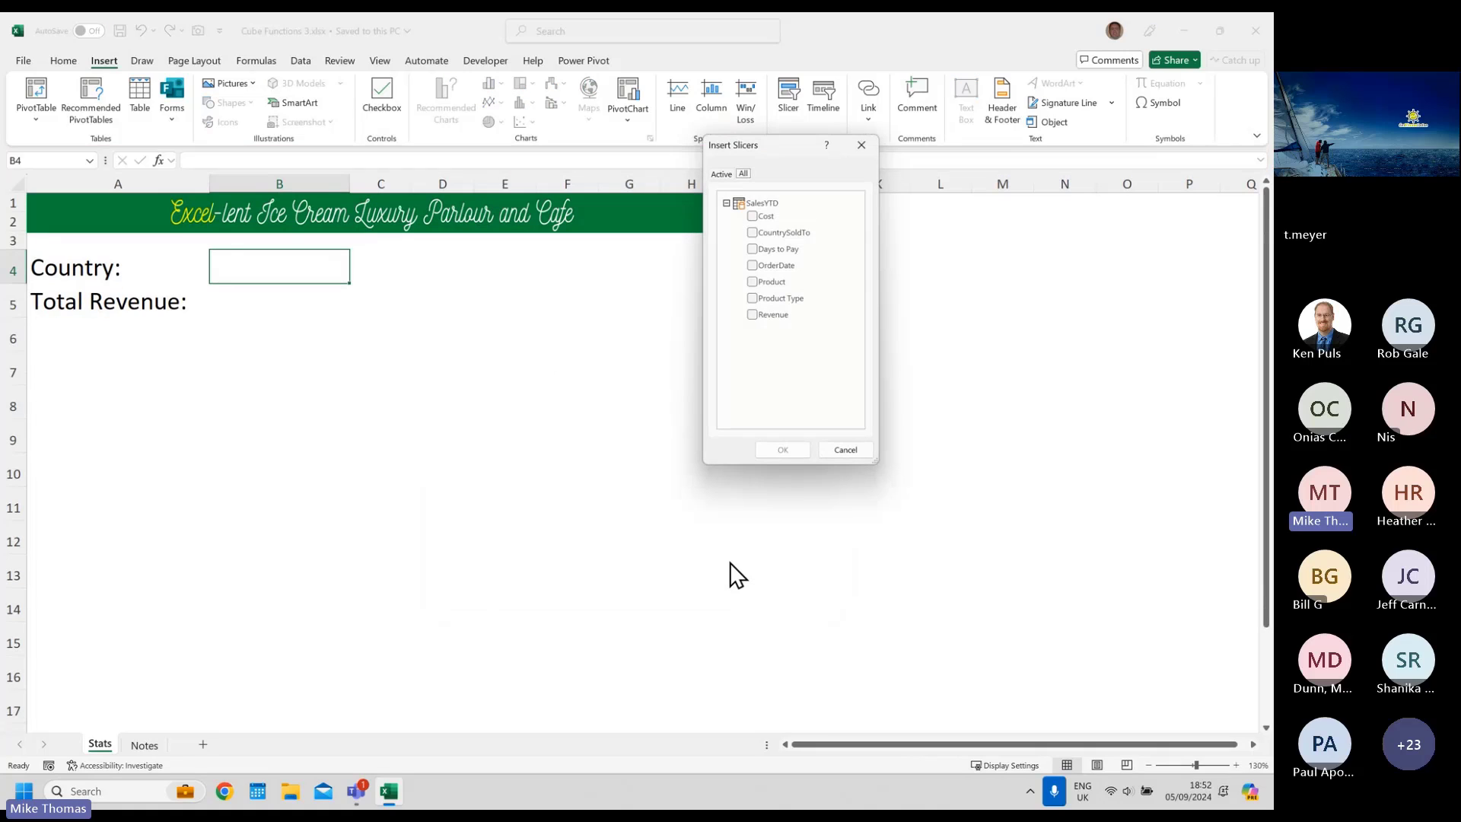
drag(777, 153, 784, 222)
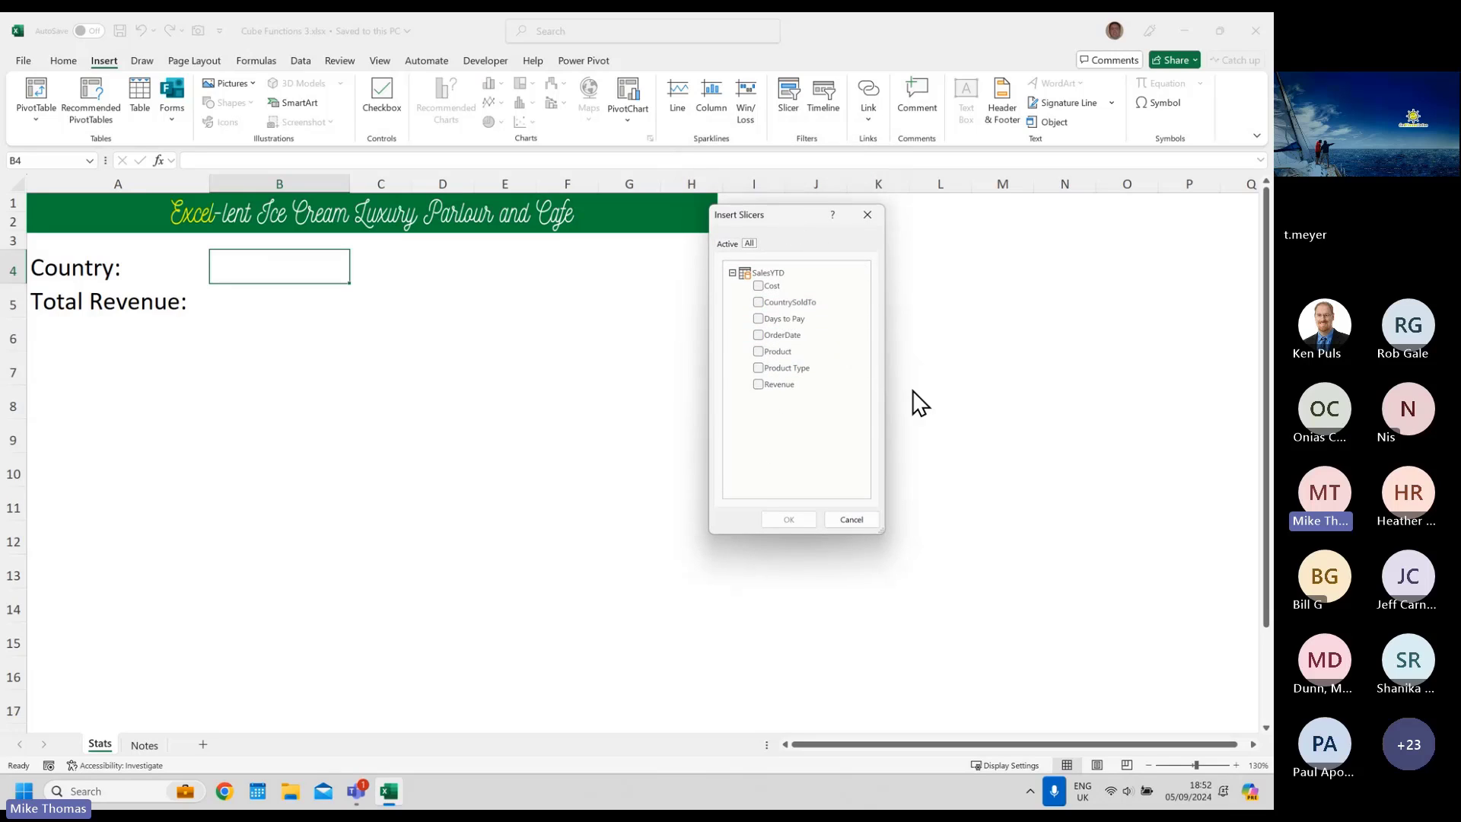
click(759, 303)
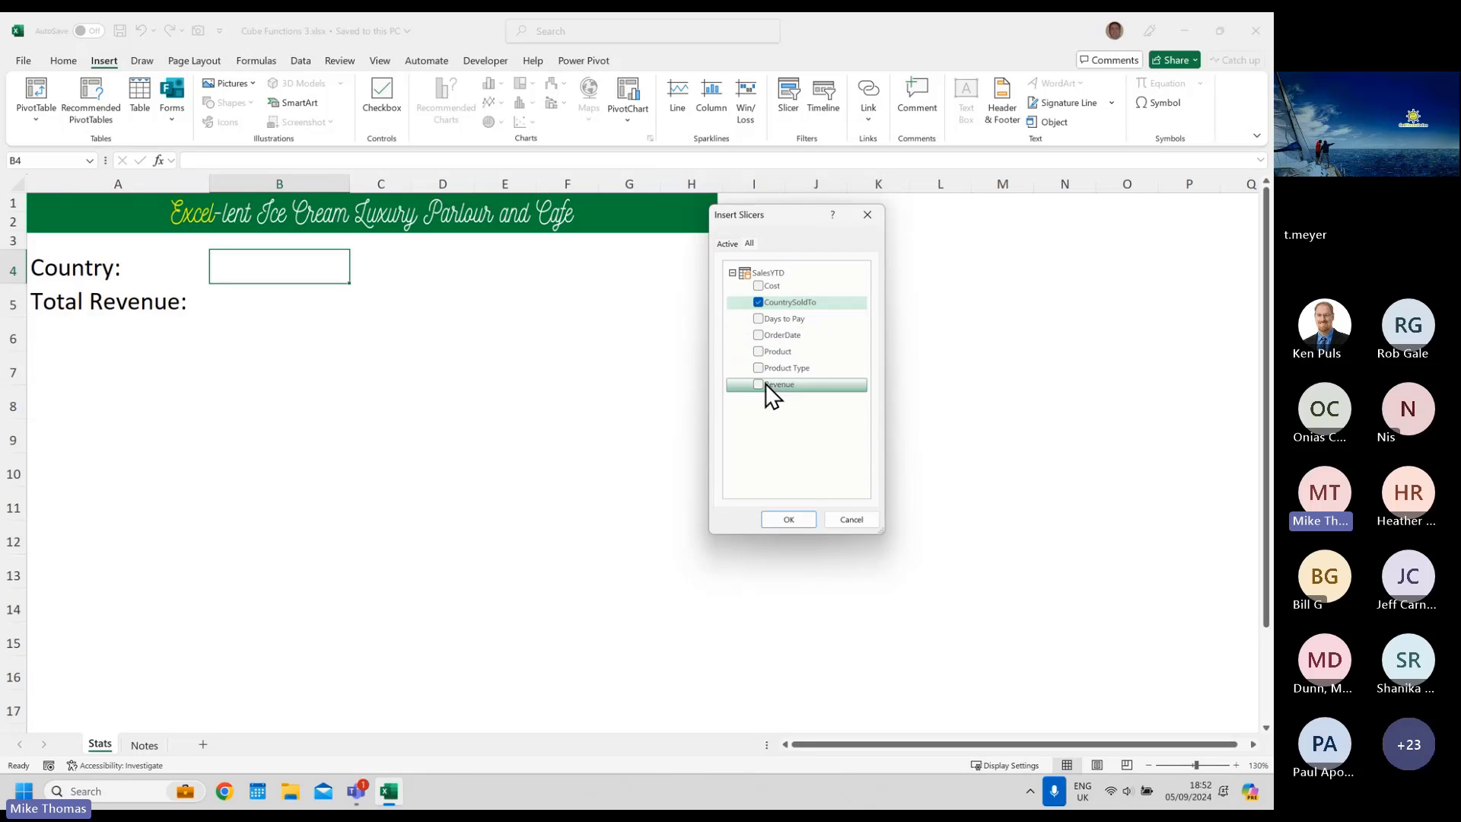
click(788, 518)
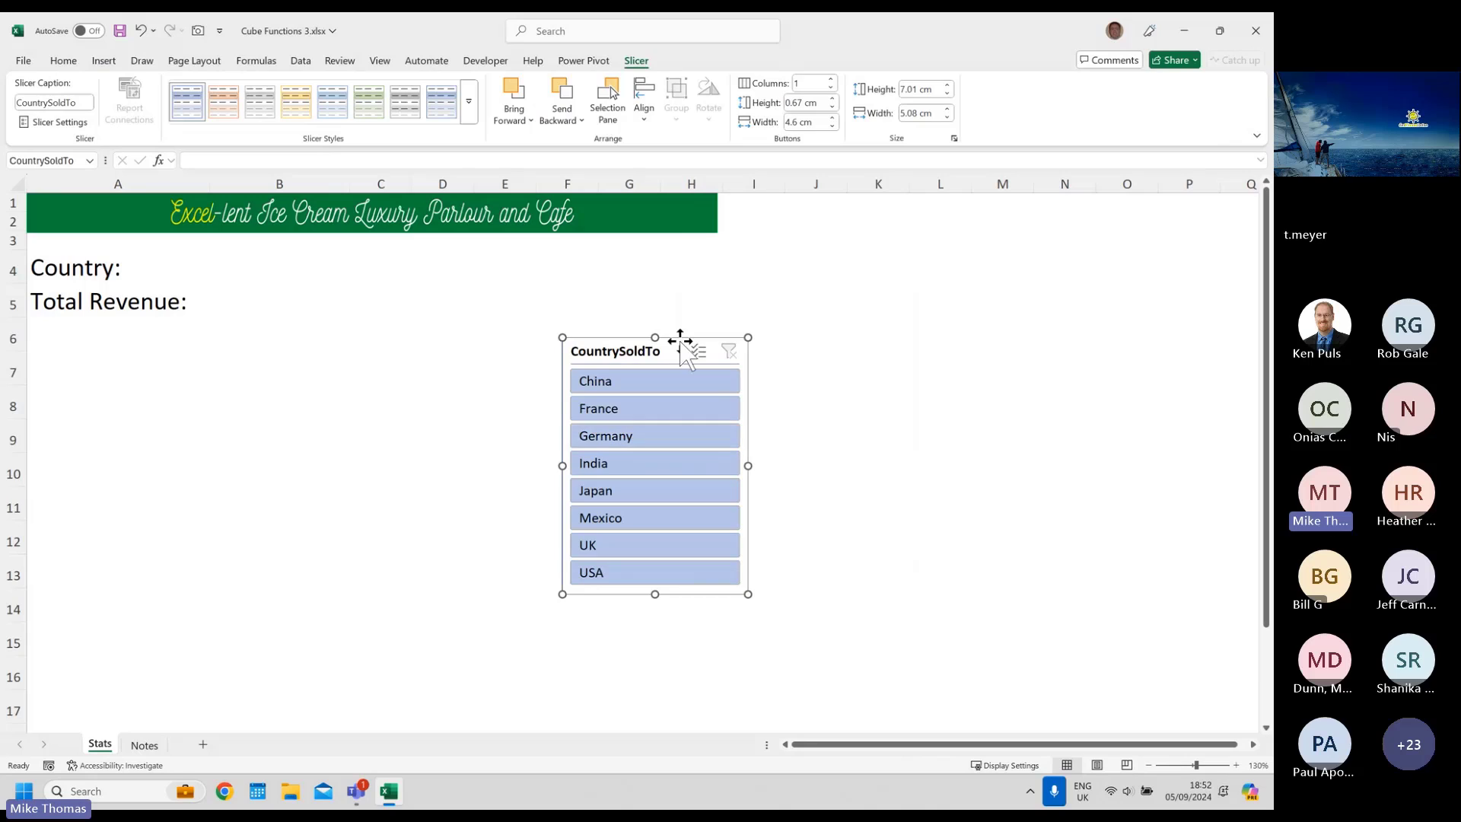
- Move the CountrySoldTo slicer up level with the Country row and check its name for use in formulas in the slicer settings
drag(669, 335, 645, 270)
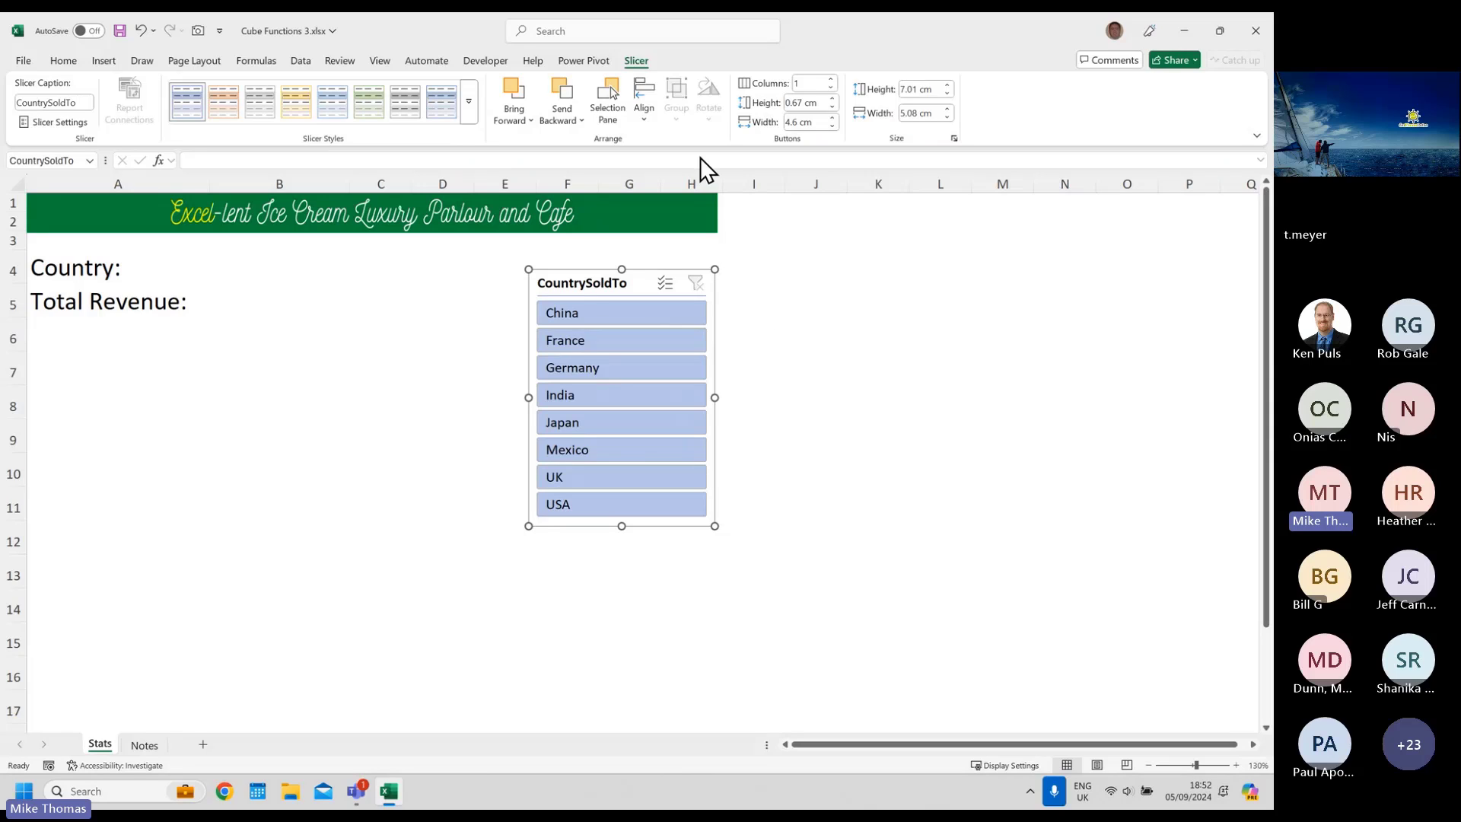
click(58, 123)
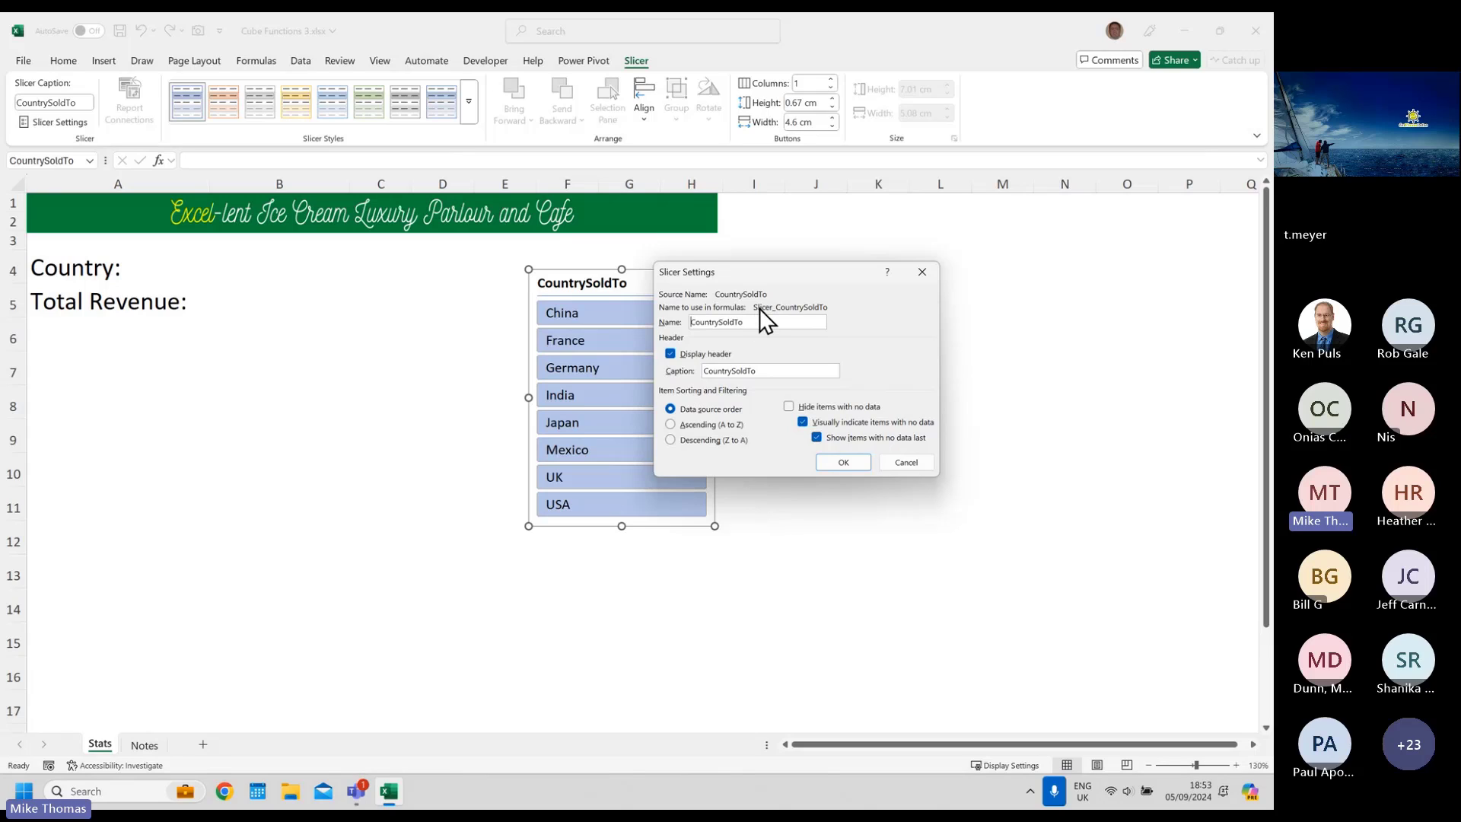
click(907, 462)
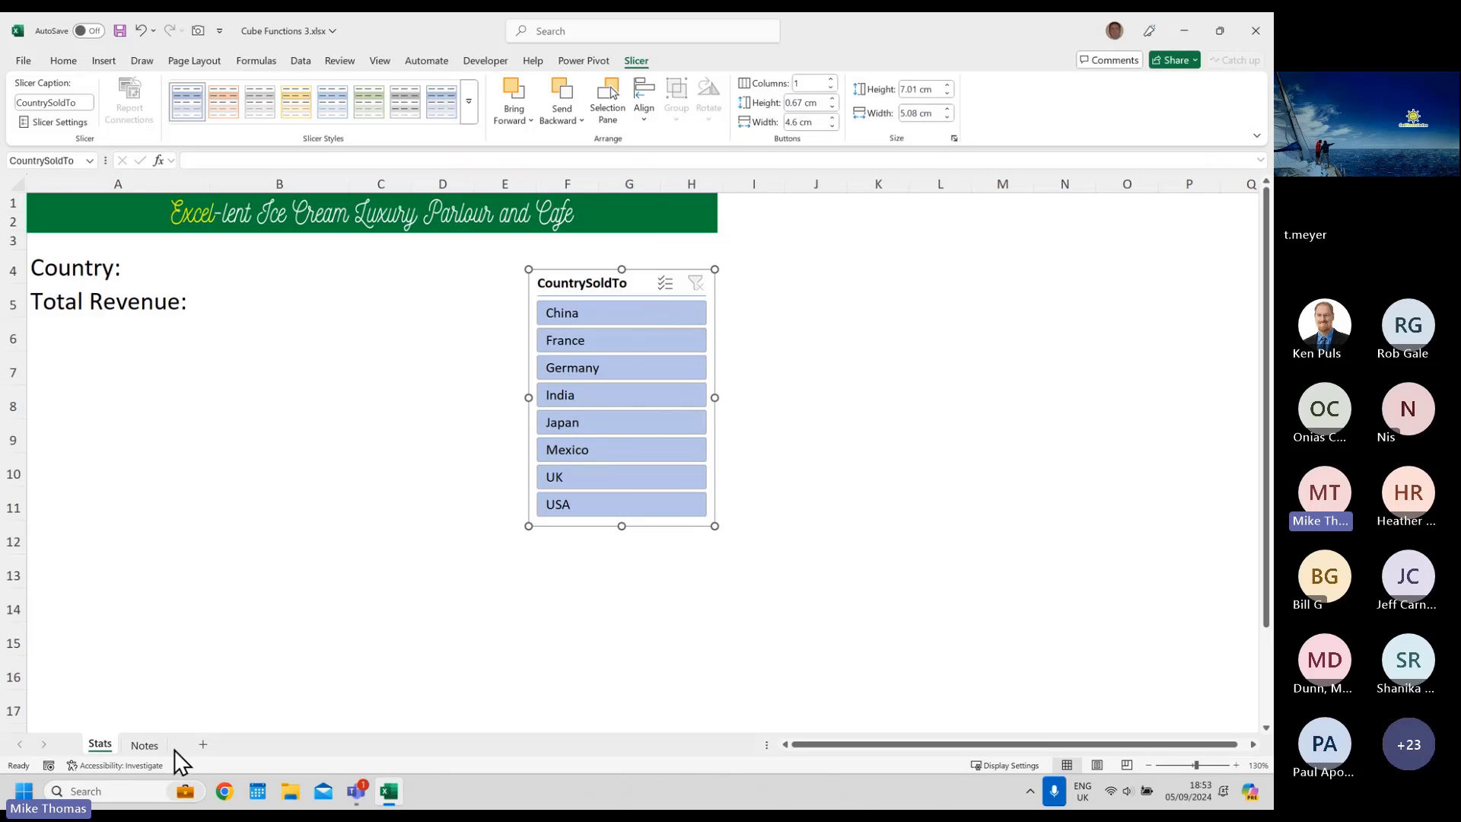
- Start a CUBESET formula in cell A1 of the Notes sheet with "ThisWorkbookDataModel" as the connection
click(149, 747)
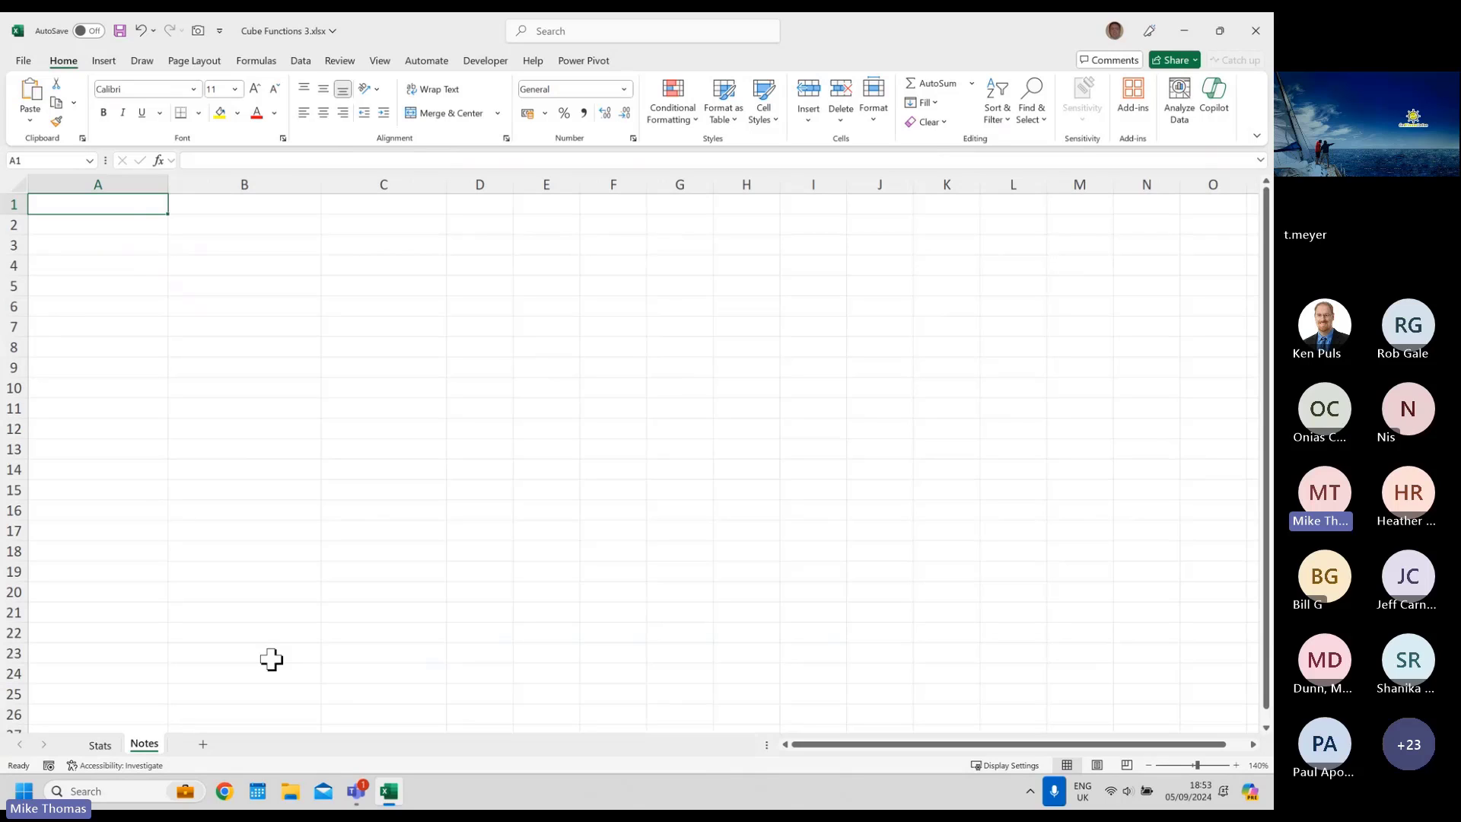
text(=CUB)
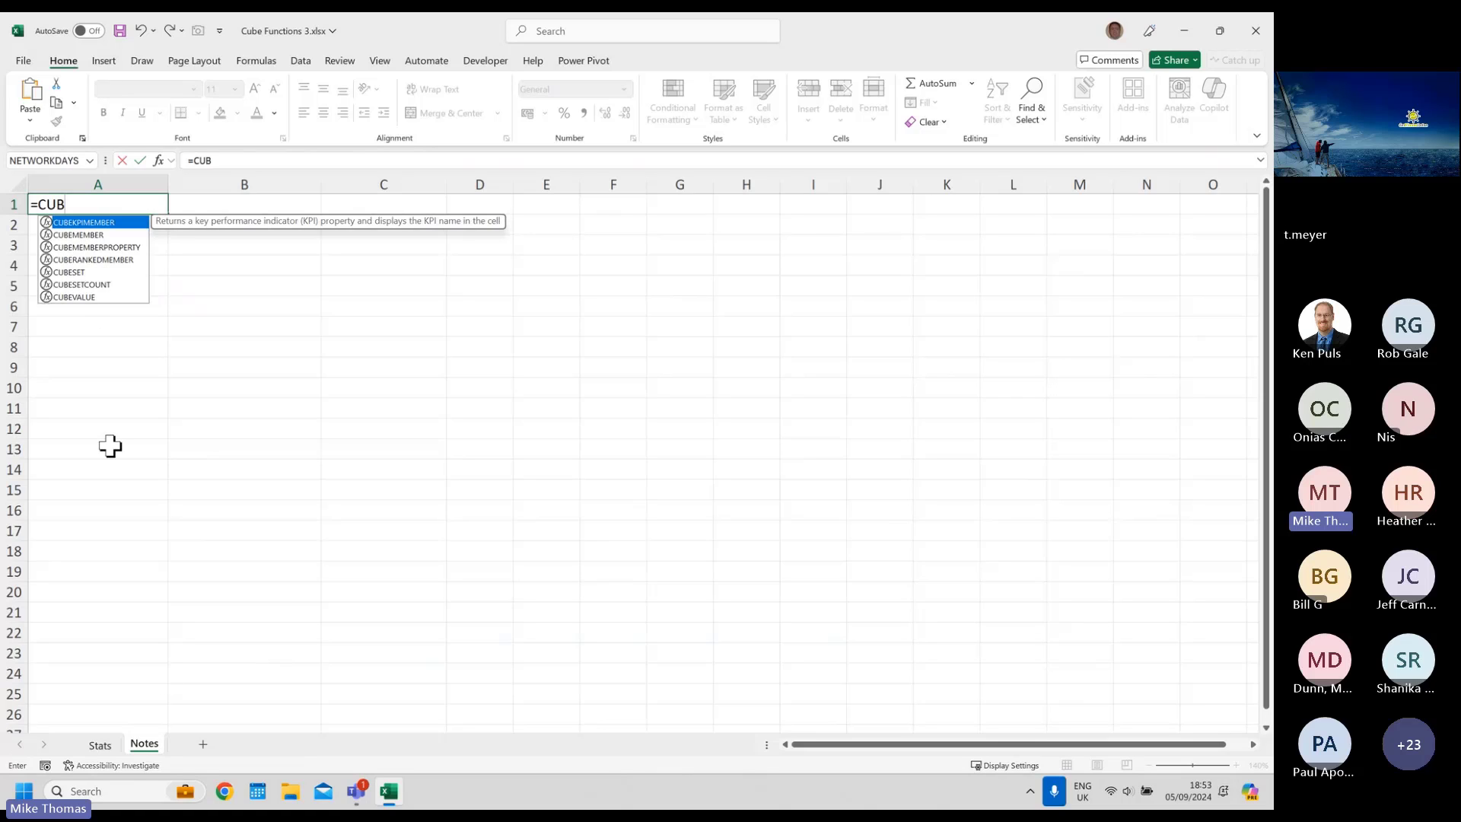
double_click(80, 272)
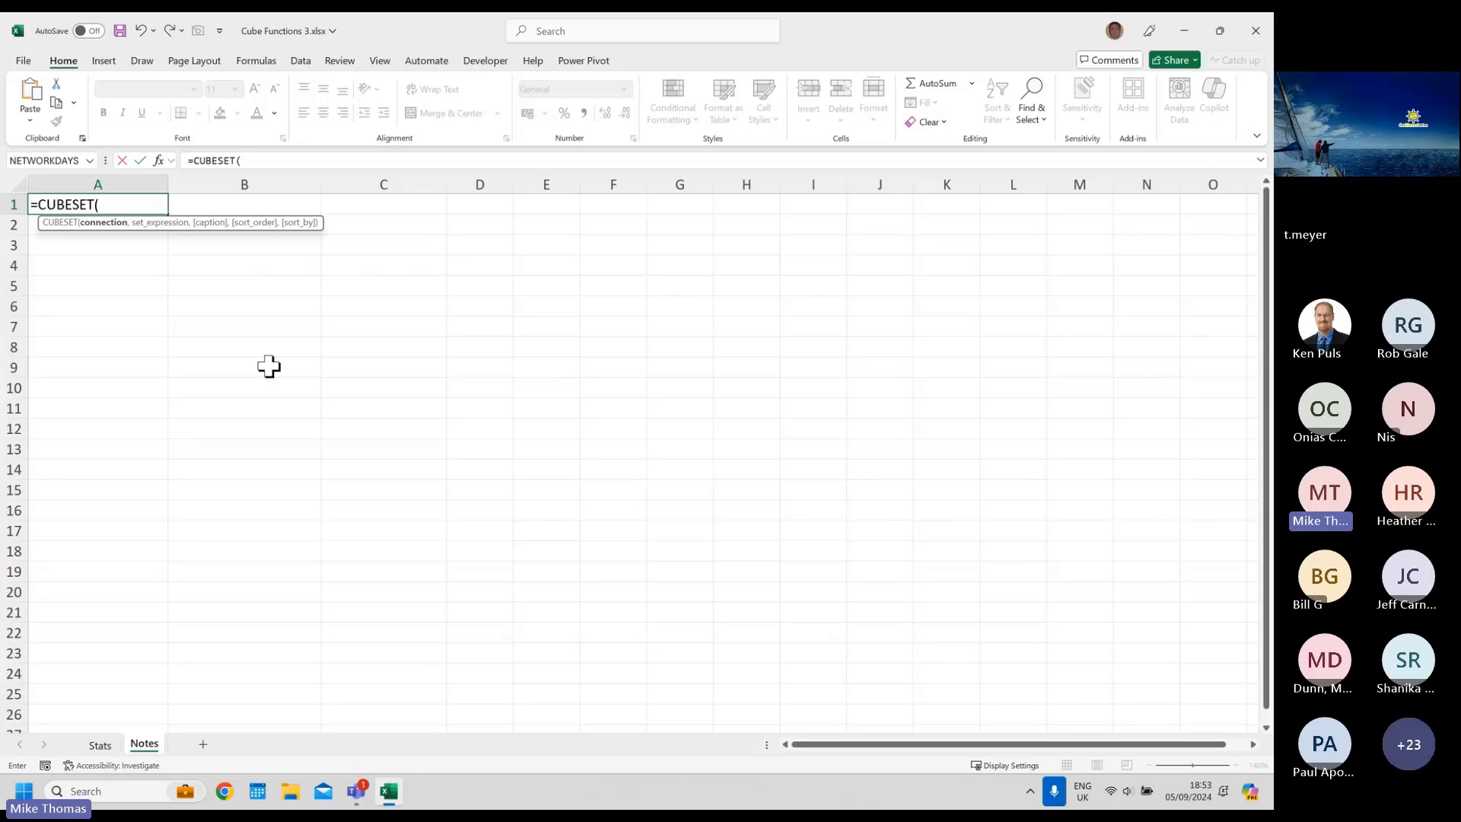
text(")
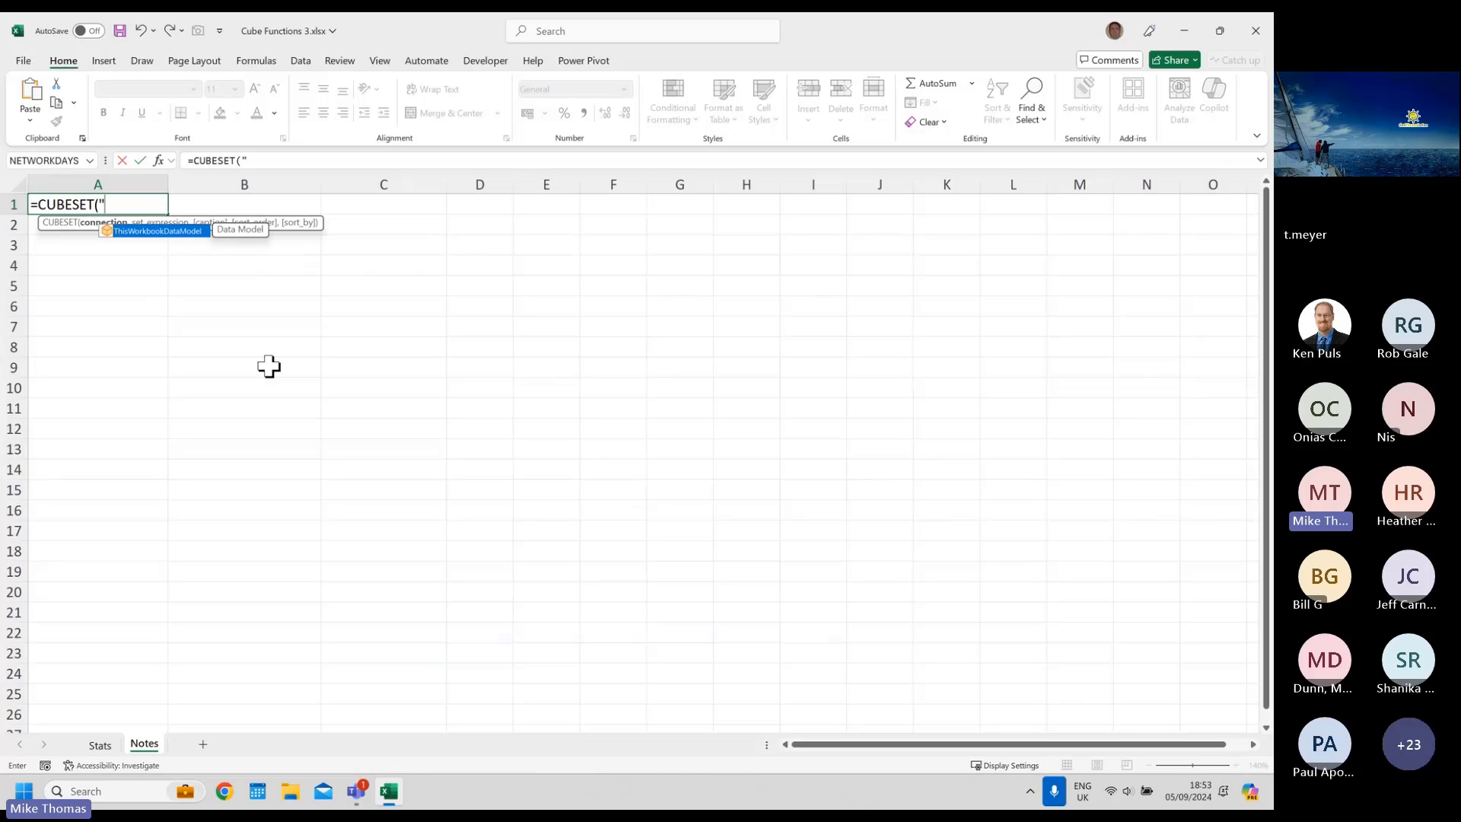
double_click(180, 235)
text(",)
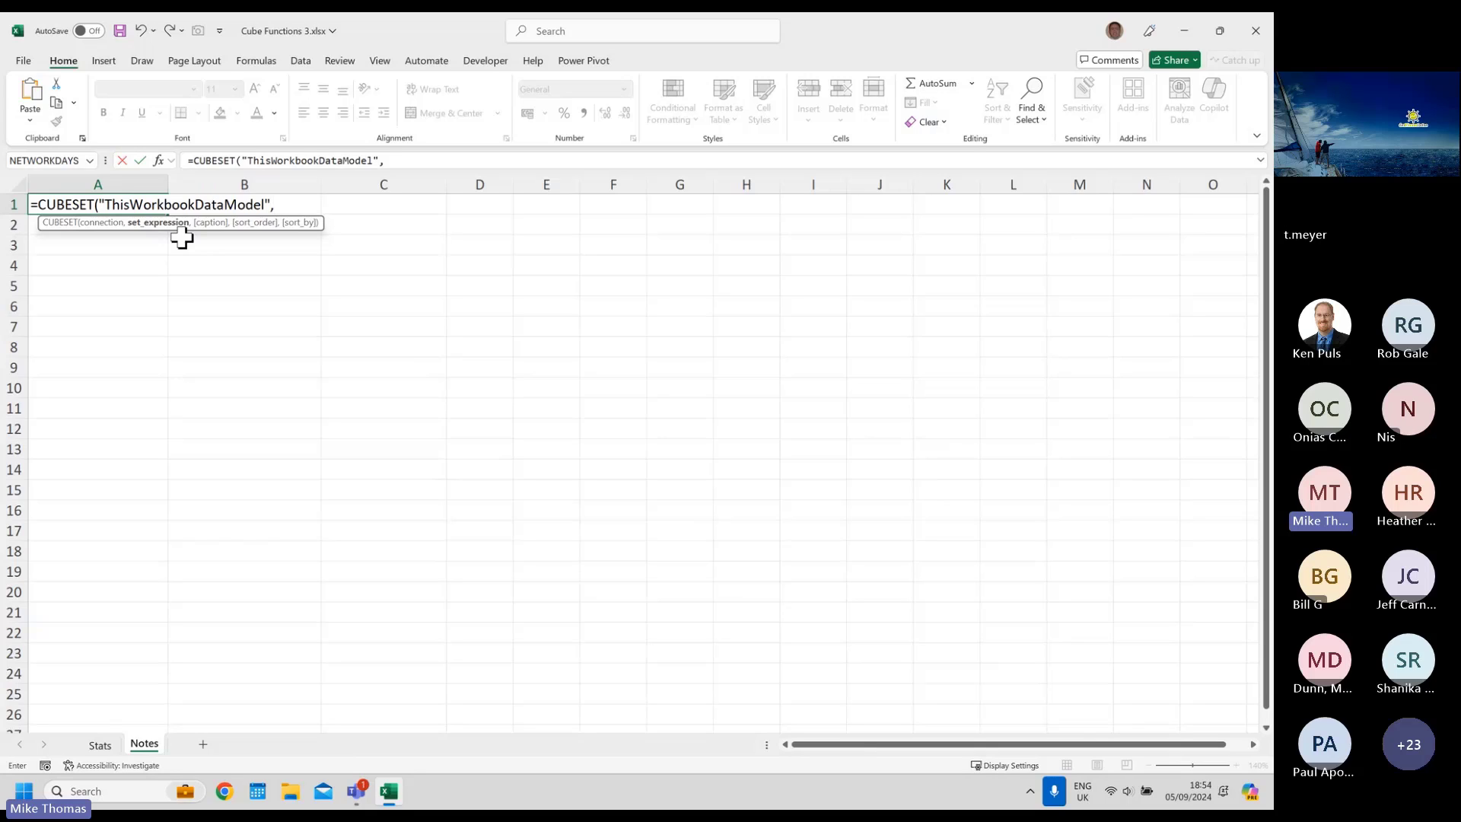
- Use Slicer_CountrySoldTo as the set expression and "Countries" as the caption, and enter the CUBESET formula in A1
text(Slicer)
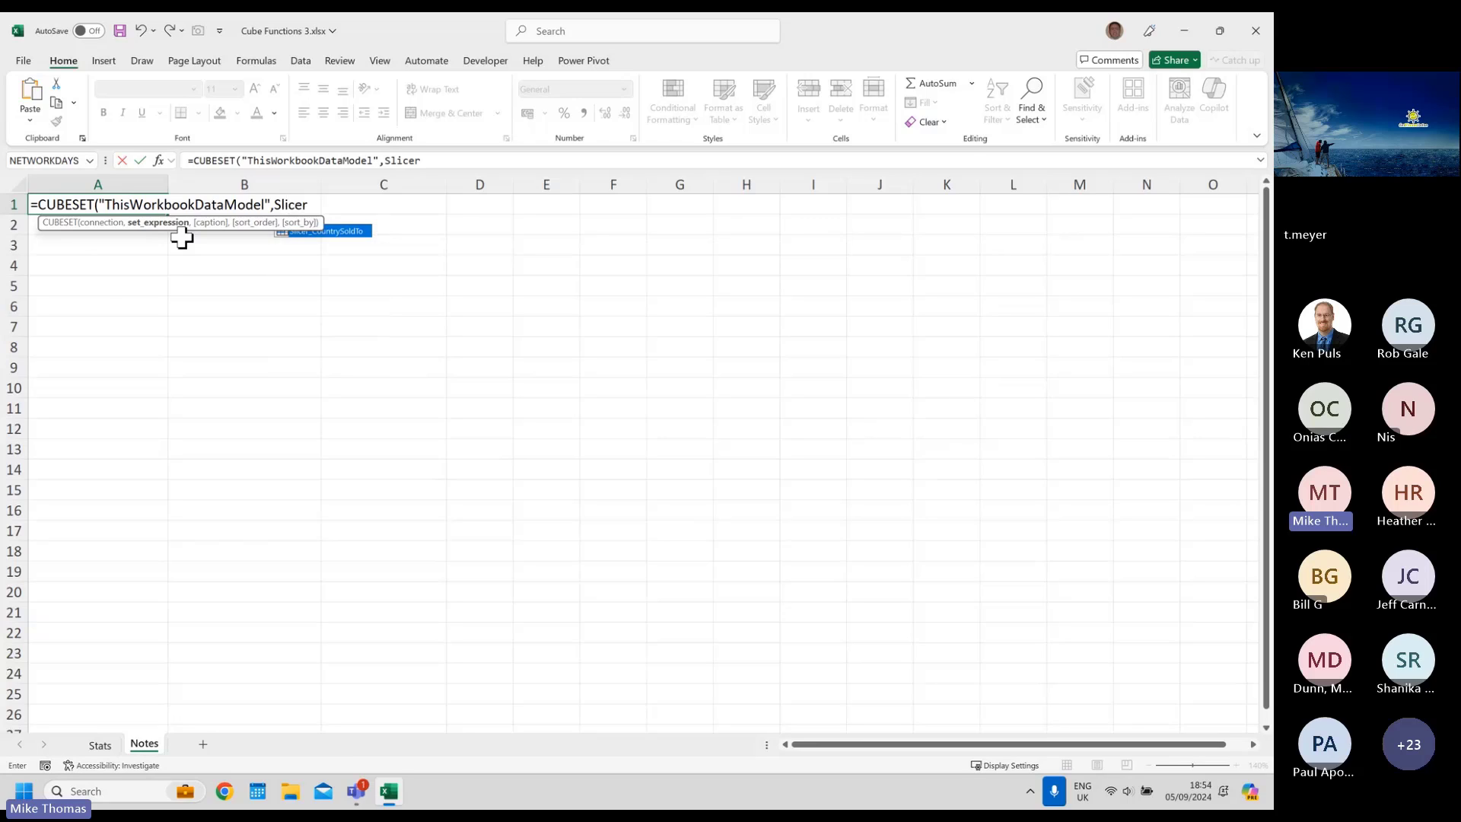
double_click(296, 232)
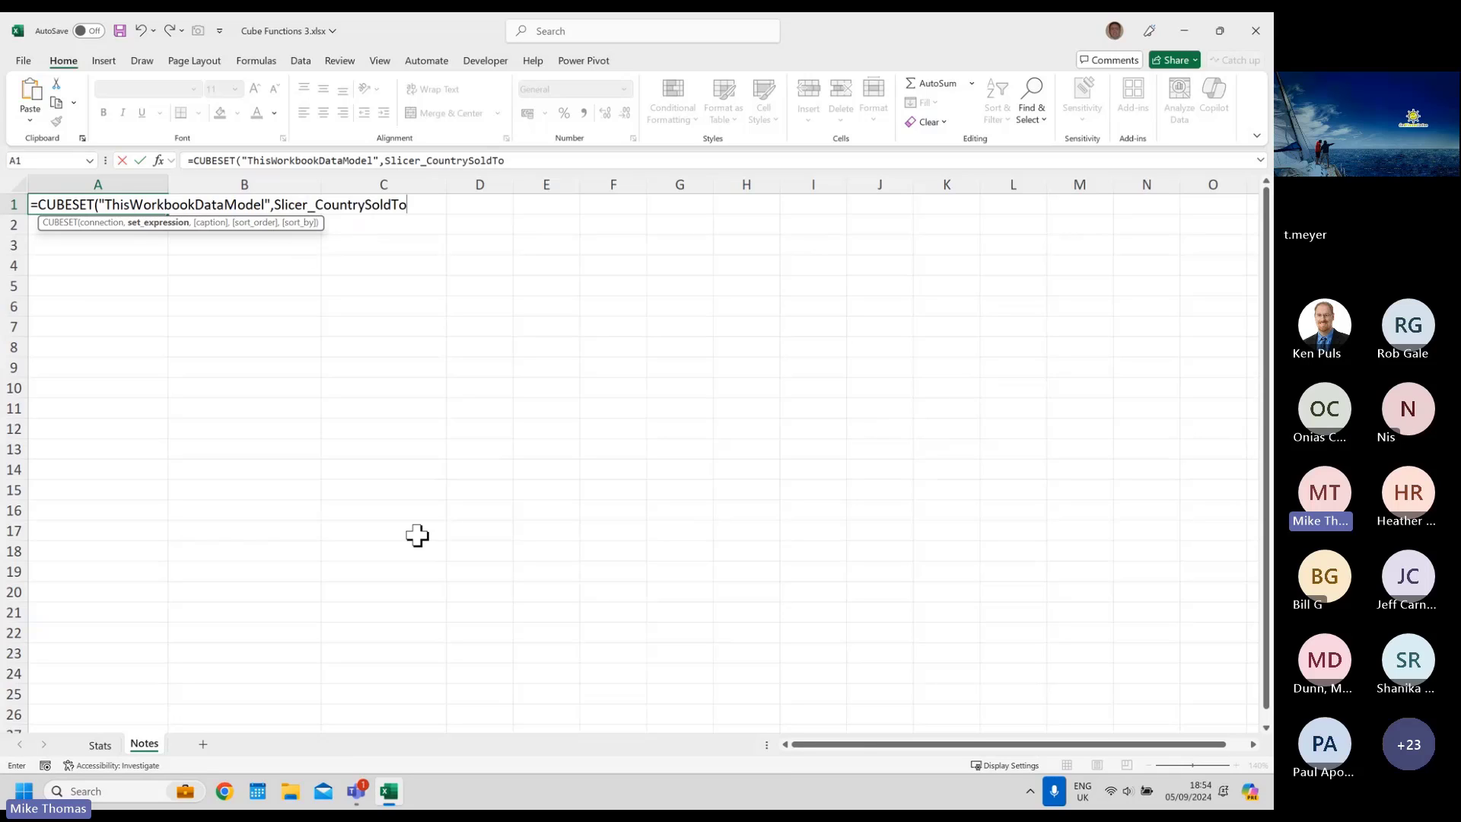
text(,)
text("Countries)
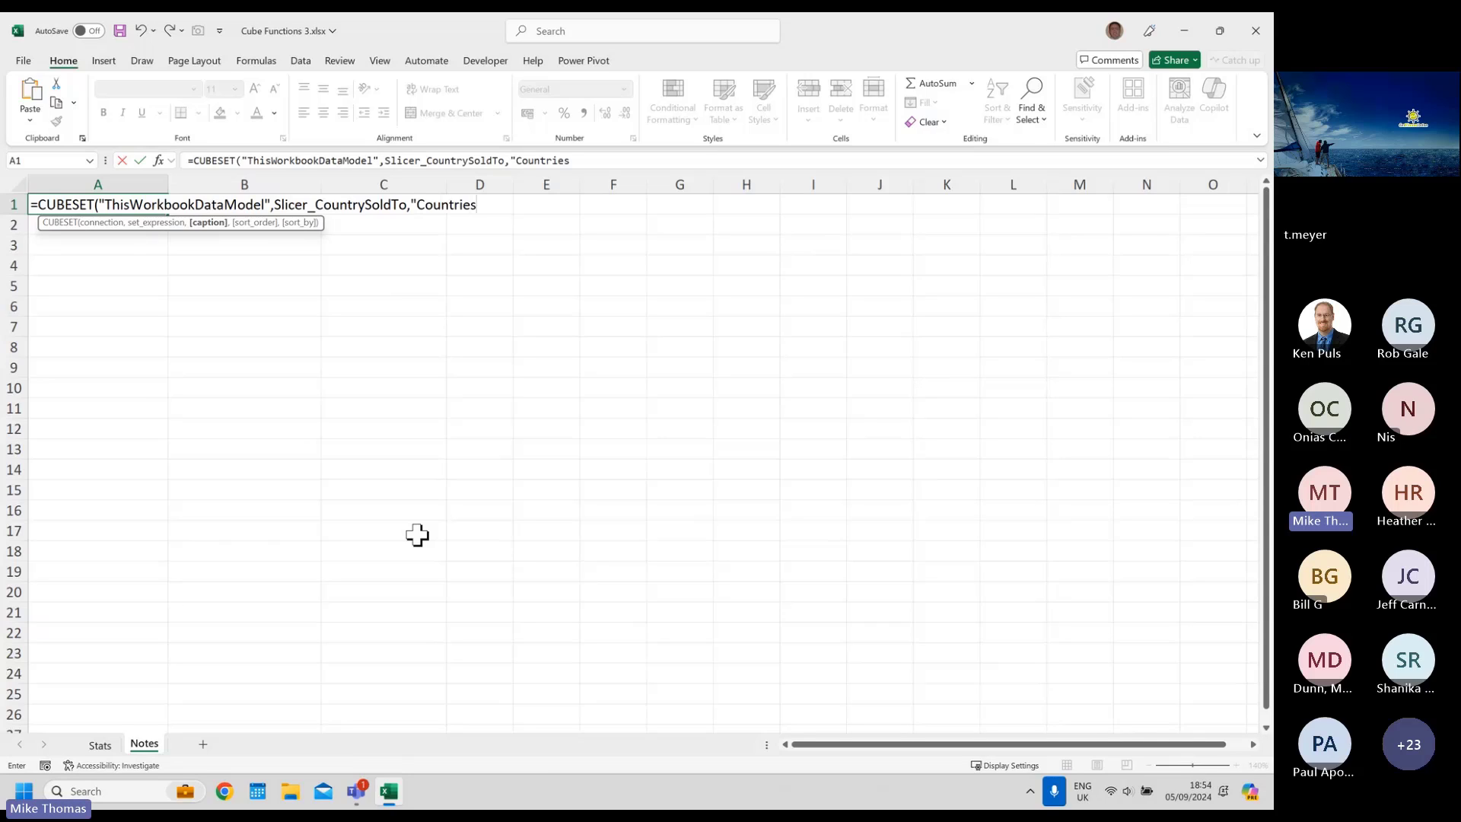
text("))
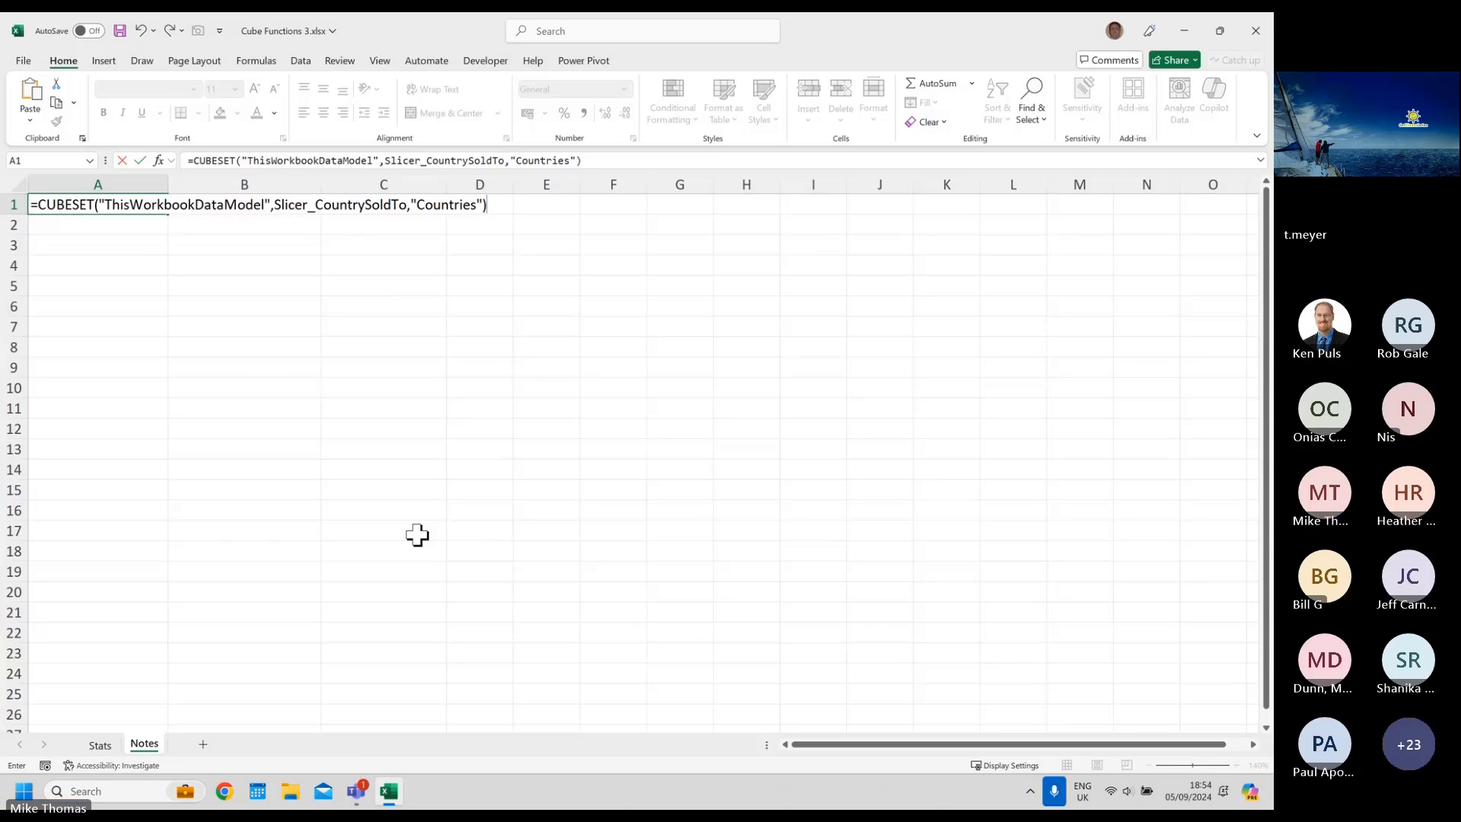
key(Return)
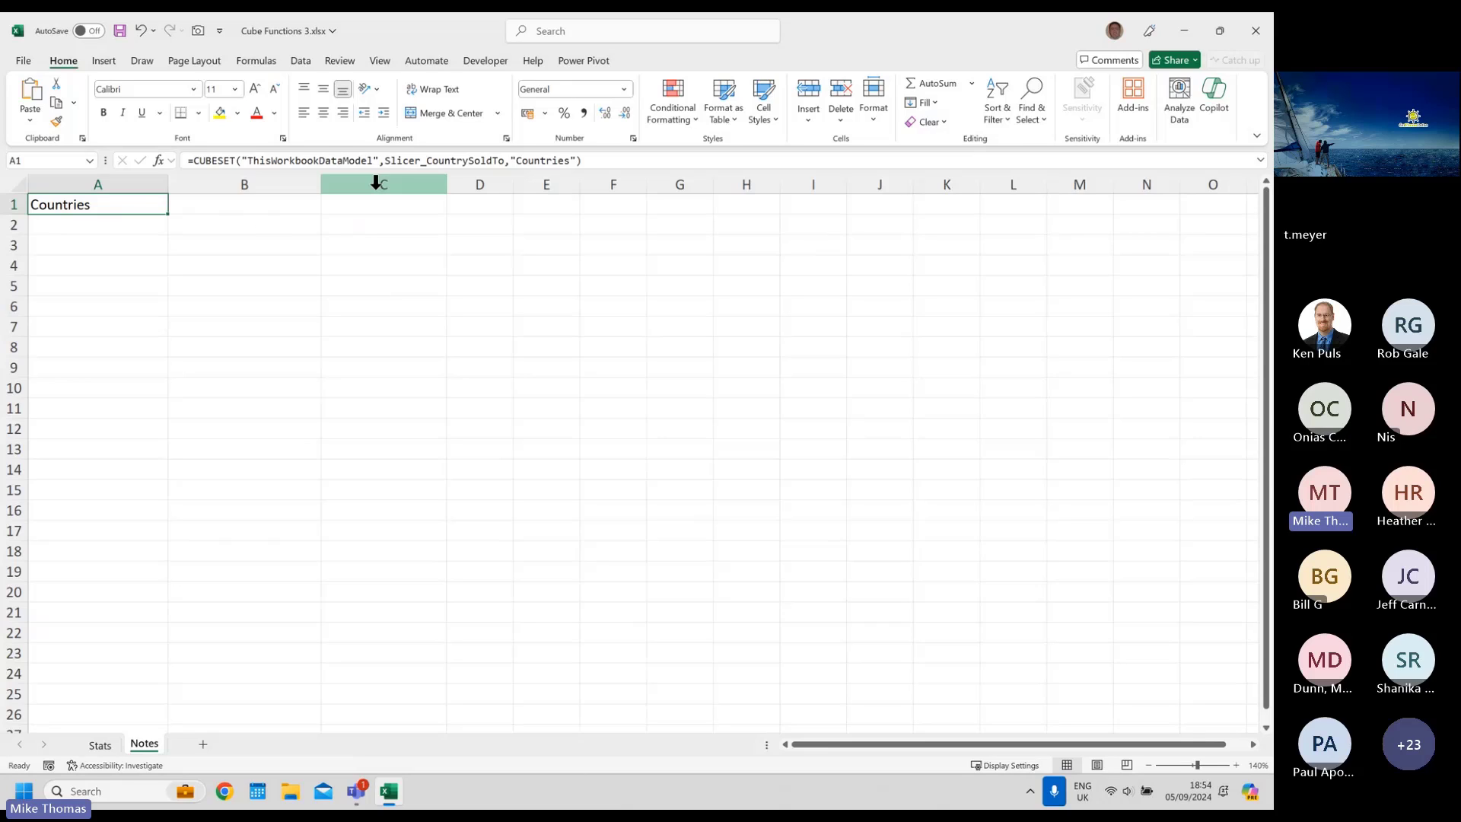
- Review the Slicer_CountrySoldTo argument in the Notes sheet's A1 formula and compare it with the slicer on the Stats sheet
click(390, 161)
drag(391, 162, 491, 163)
click(494, 162)
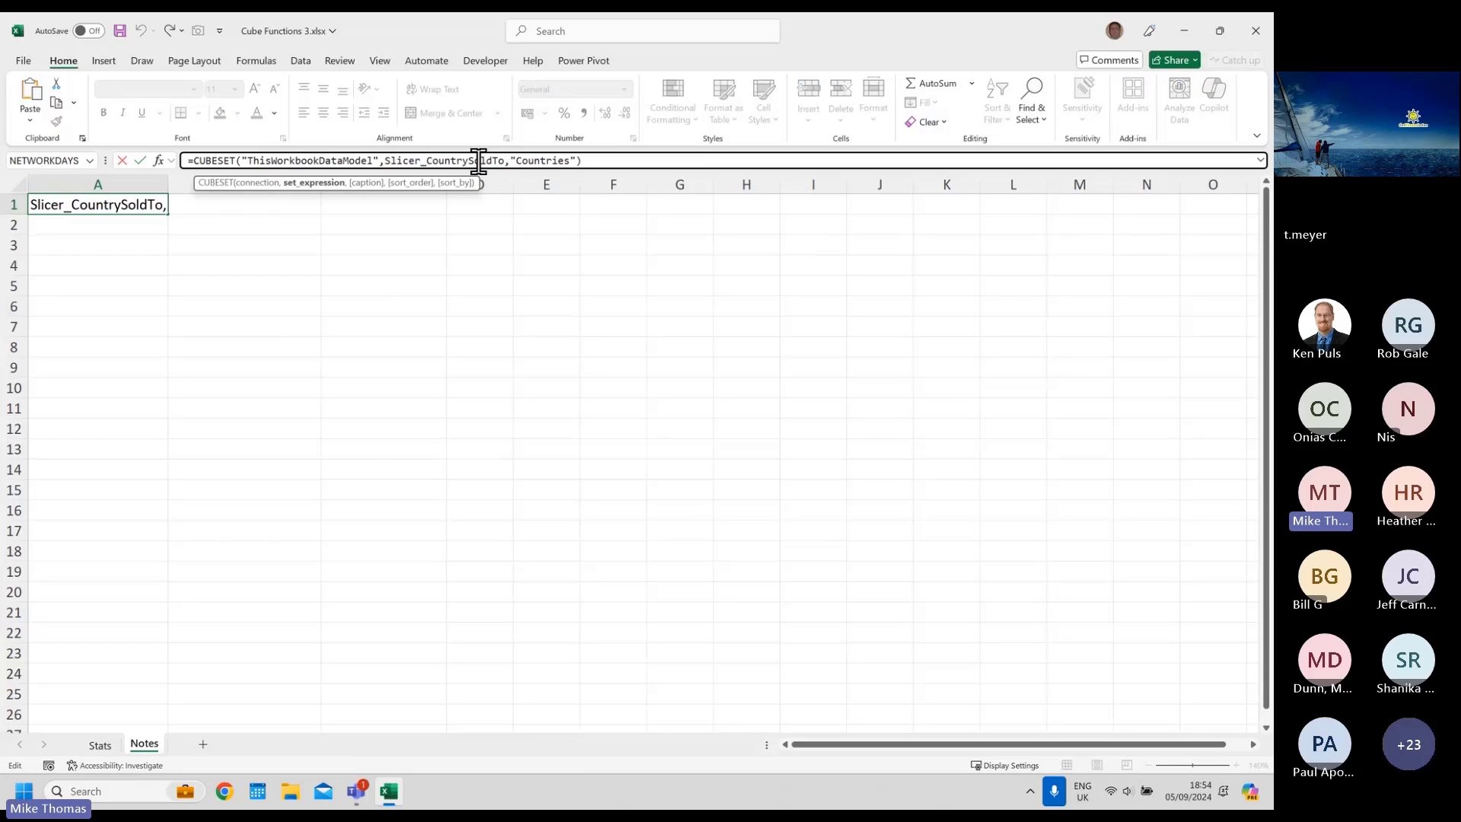
click(100, 745)
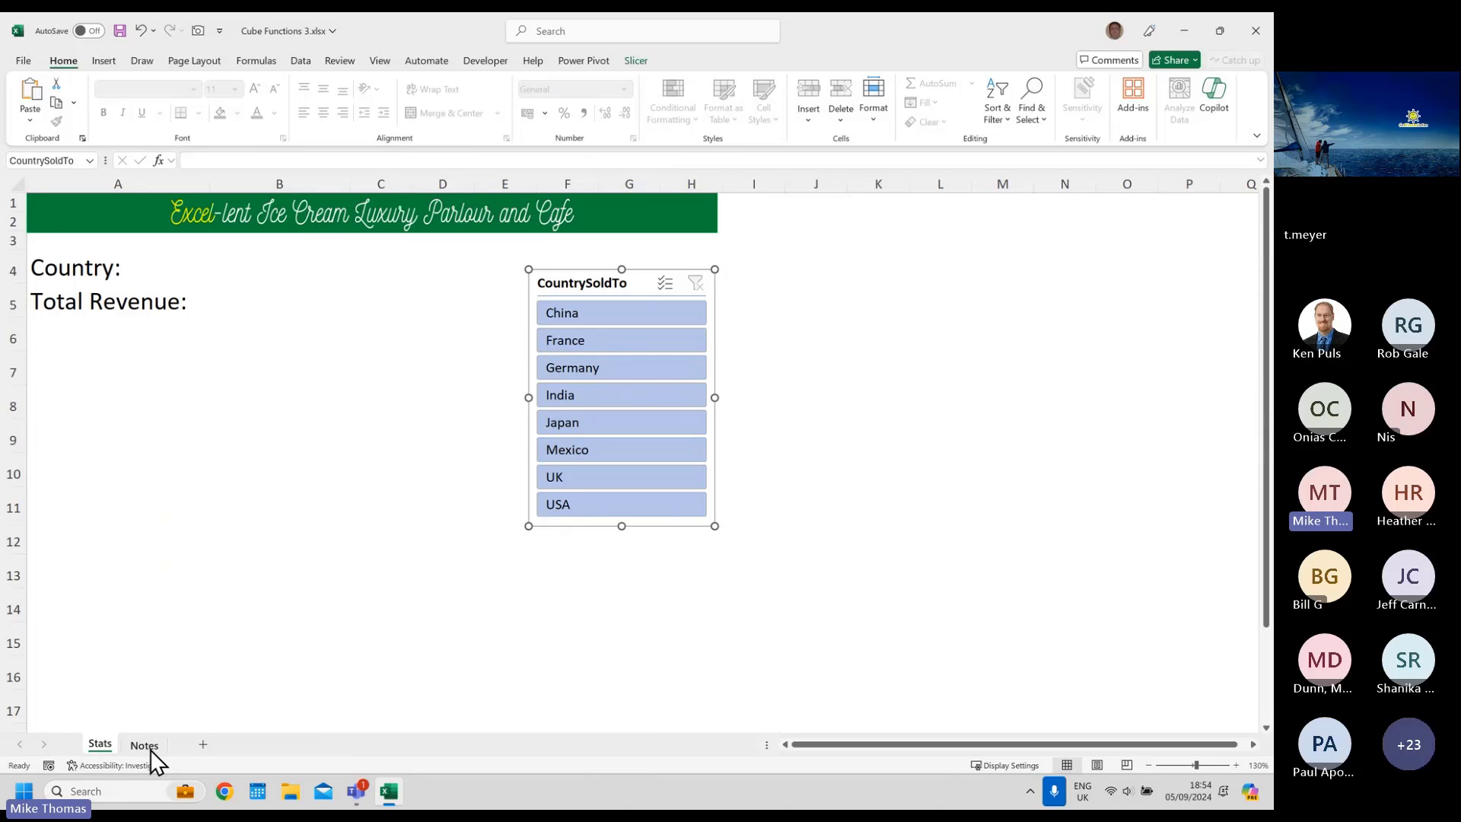
click(145, 745)
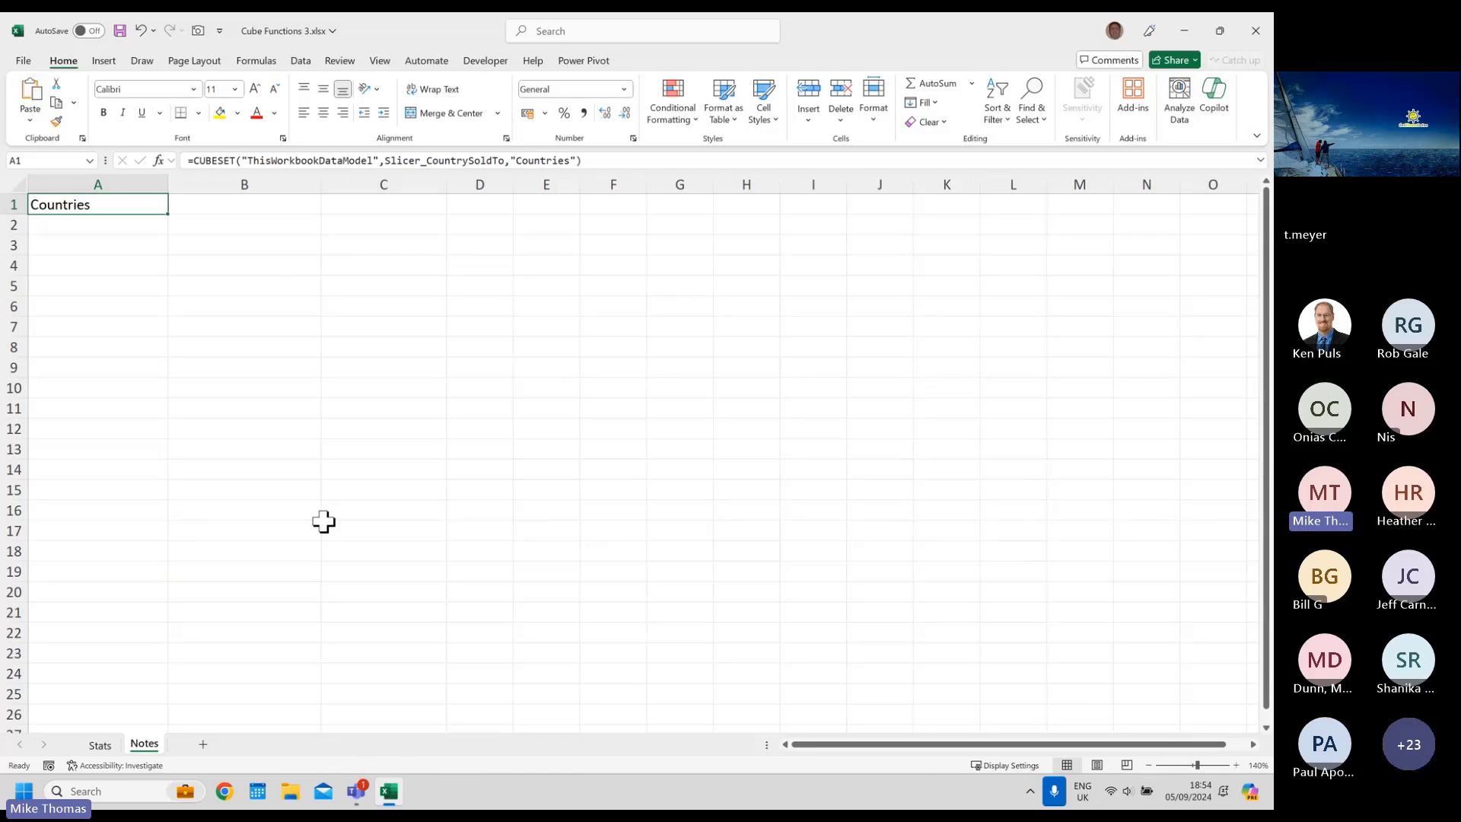
click(100, 745)
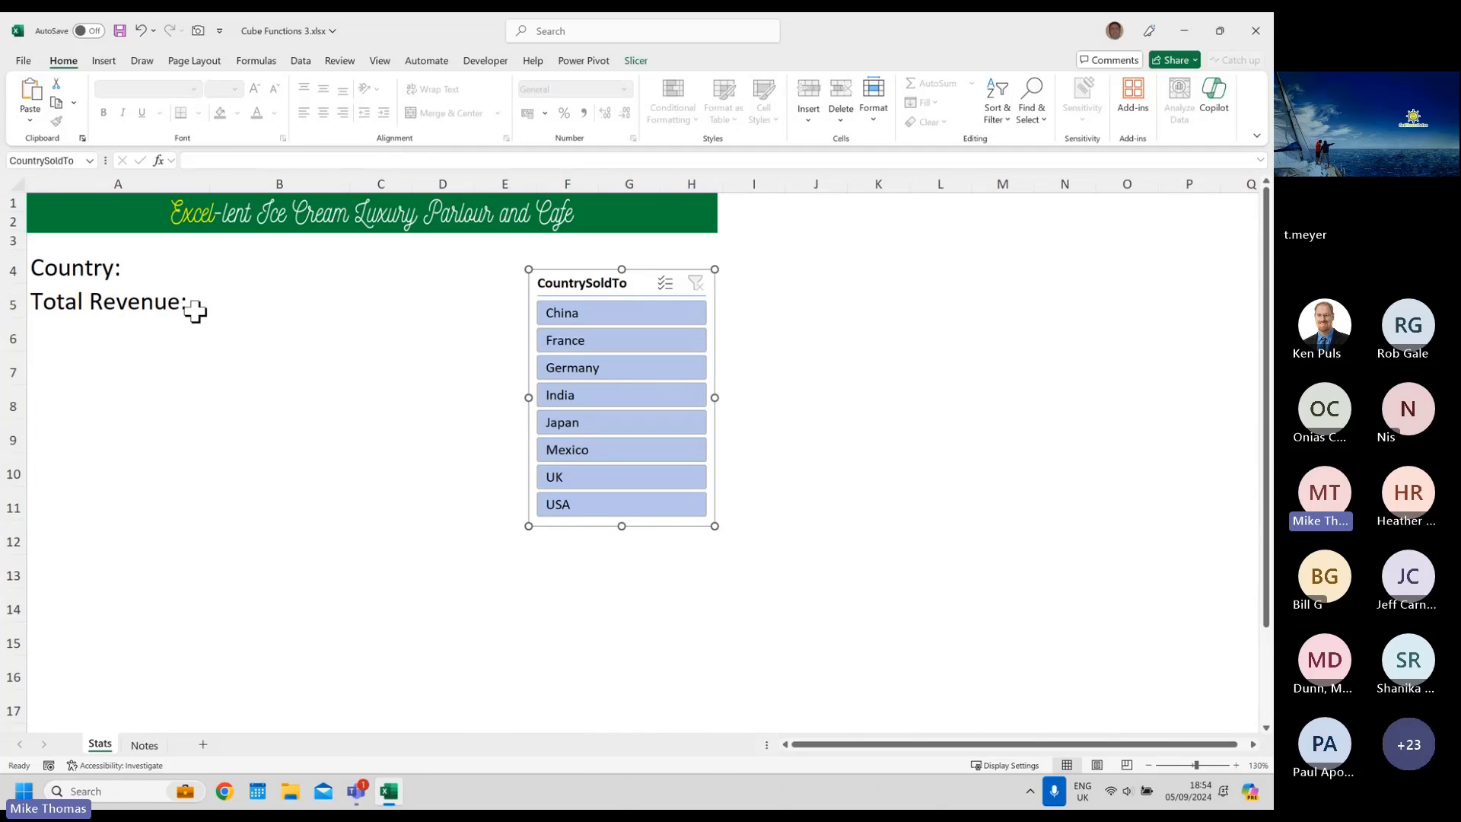
- Select B4 on the Stats sheet, try single countries in the slicer, including China, Mexico and UK, and clear its filter
click(248, 267)
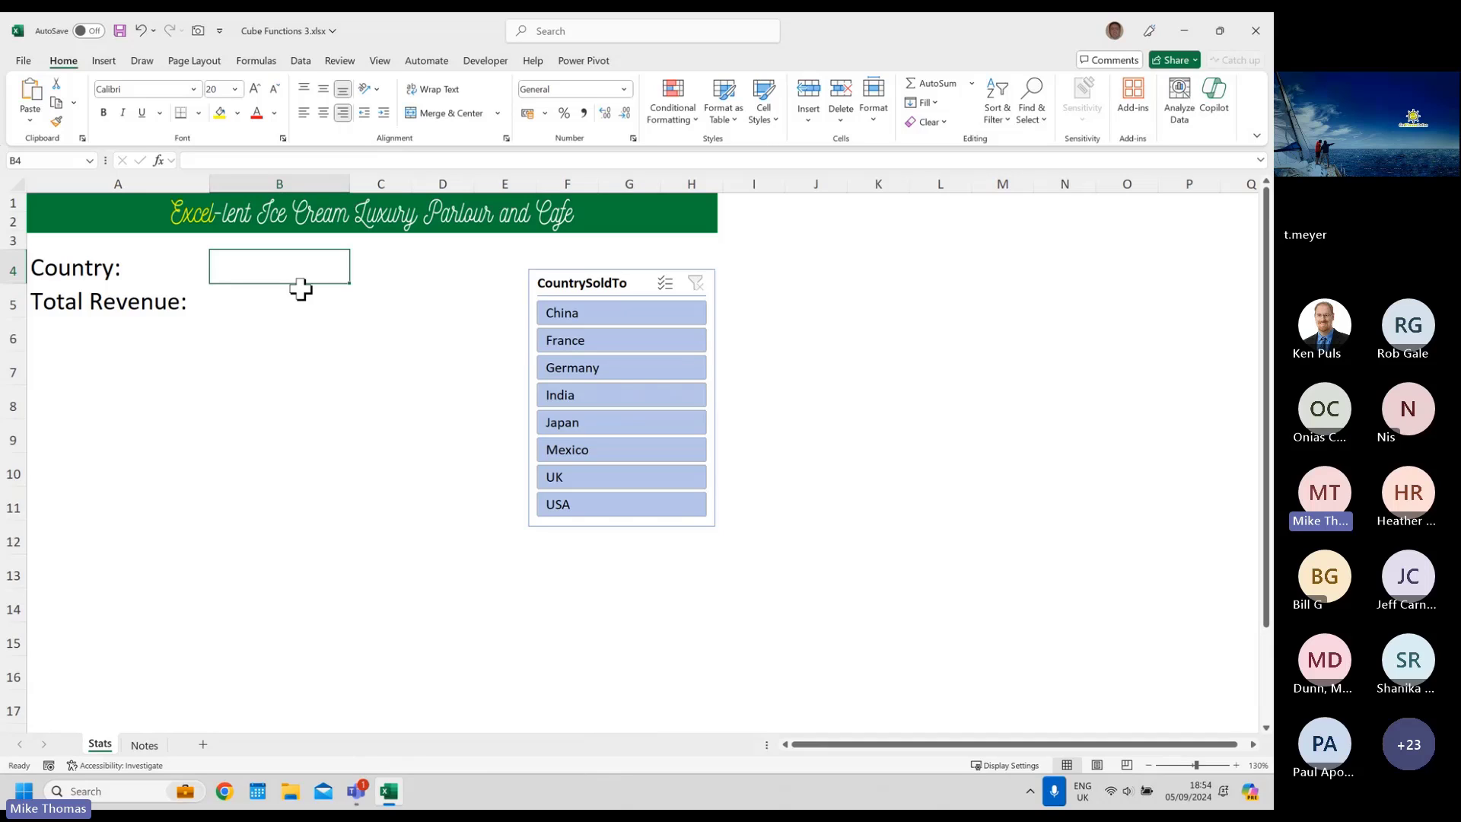
click(662, 313)
click(641, 367)
click(627, 420)
click(616, 451)
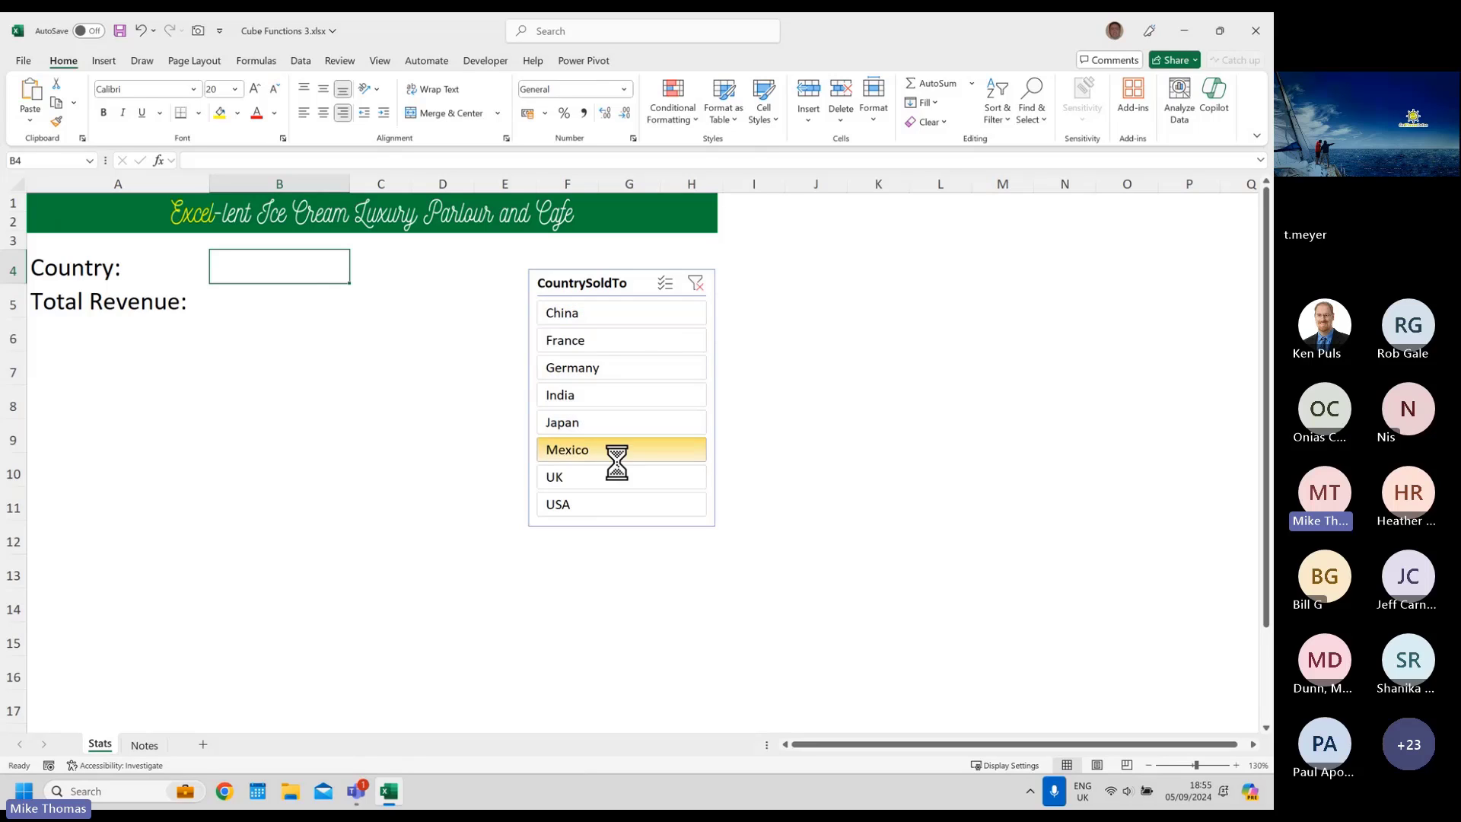
click(613, 496)
click(609, 367)
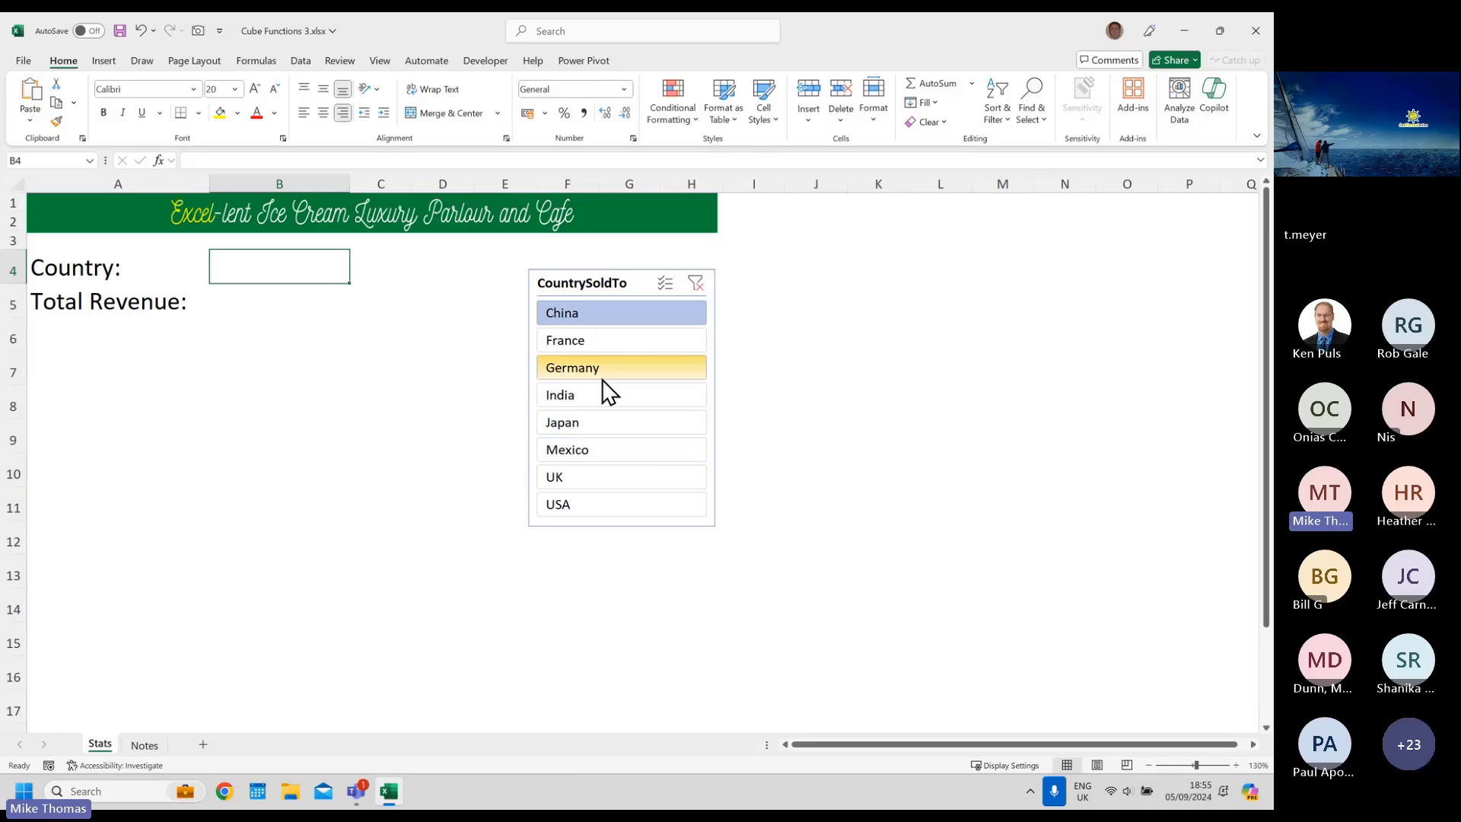
click(600, 476)
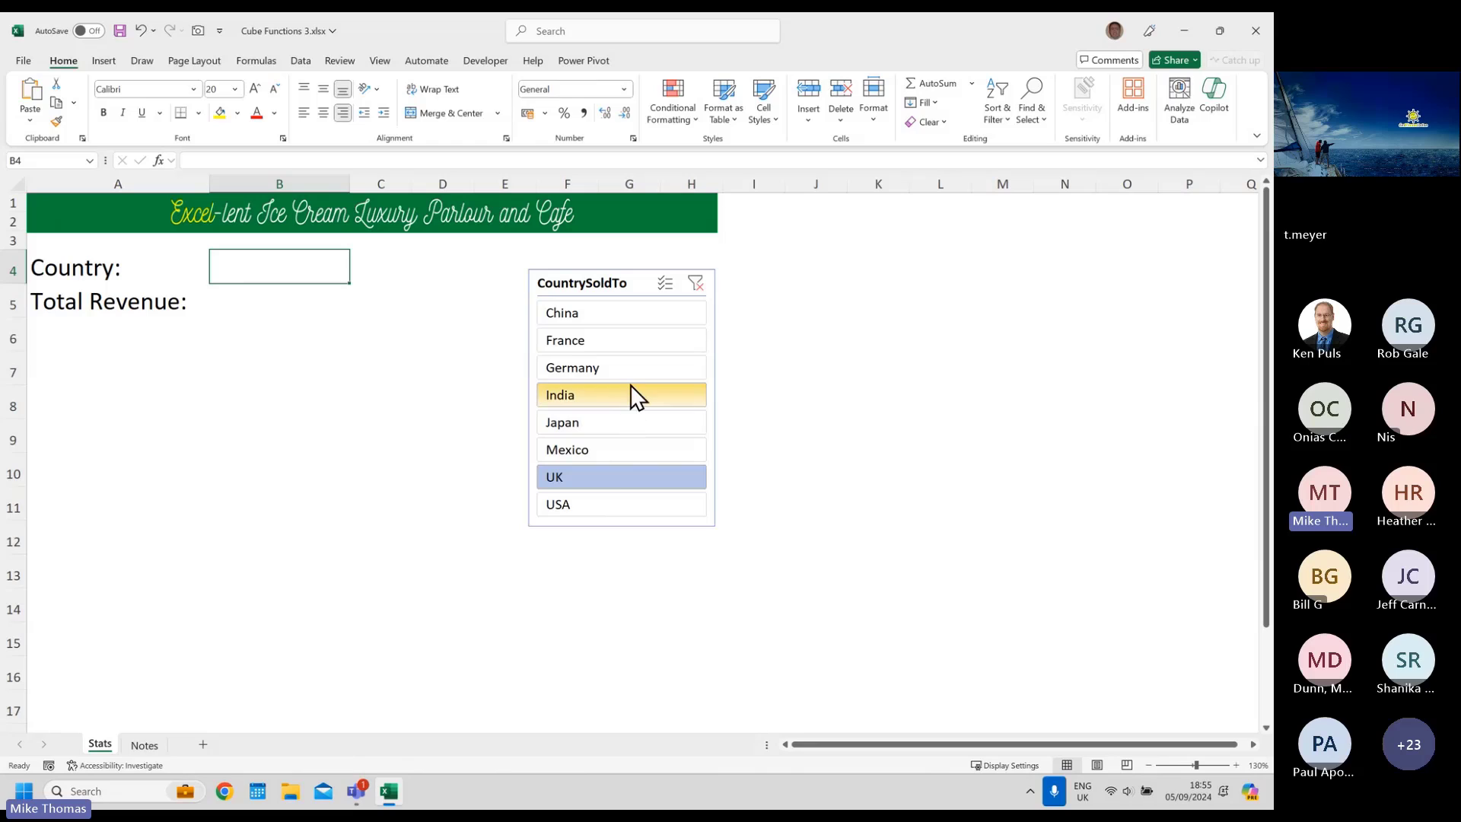
click(695, 284)
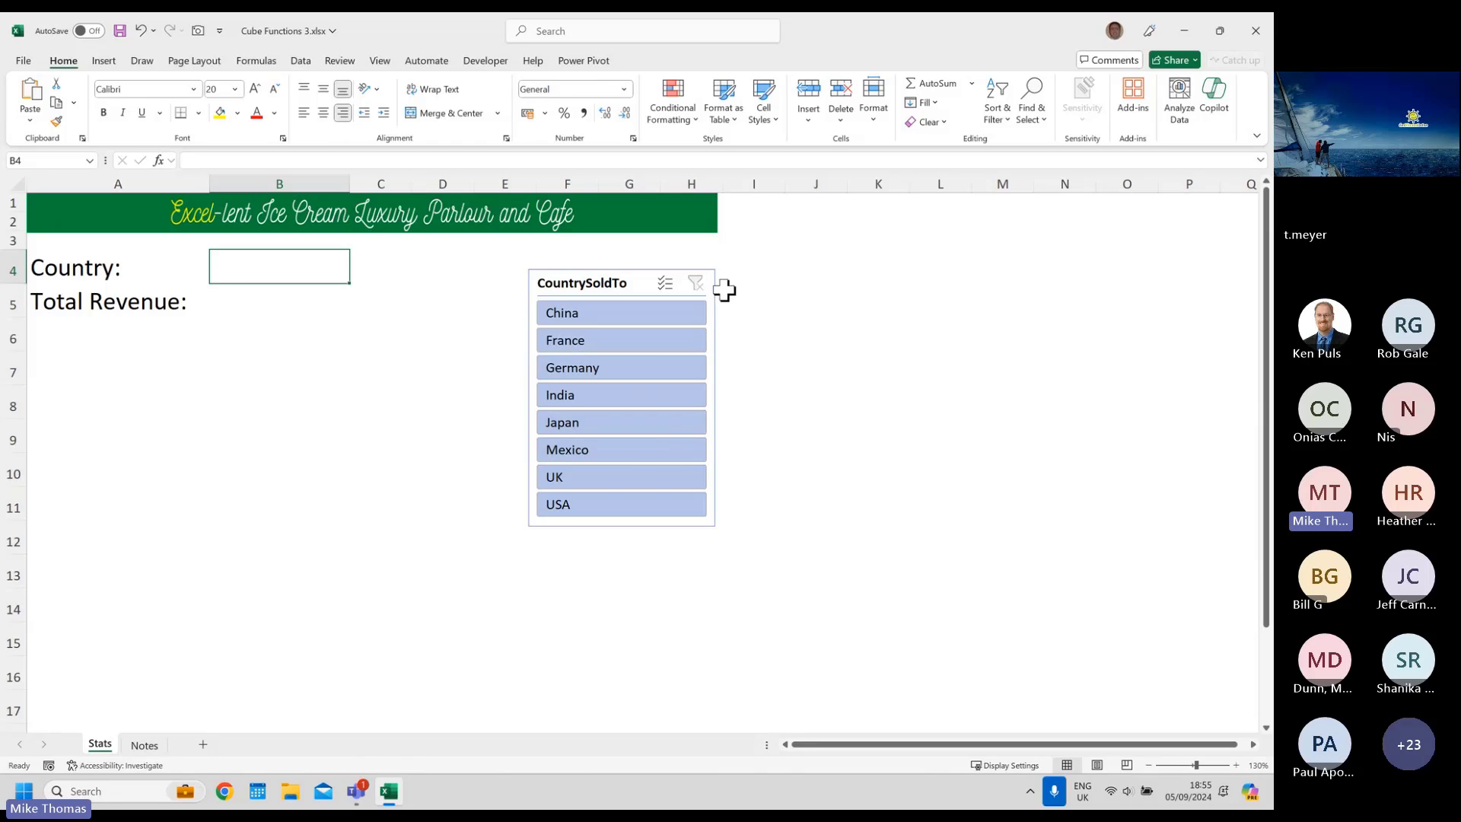
- Test a multiple selection of France and Japan in the CountrySoldTo slicer and clear the filter
click(625, 349)
ctrl+click(610, 418)
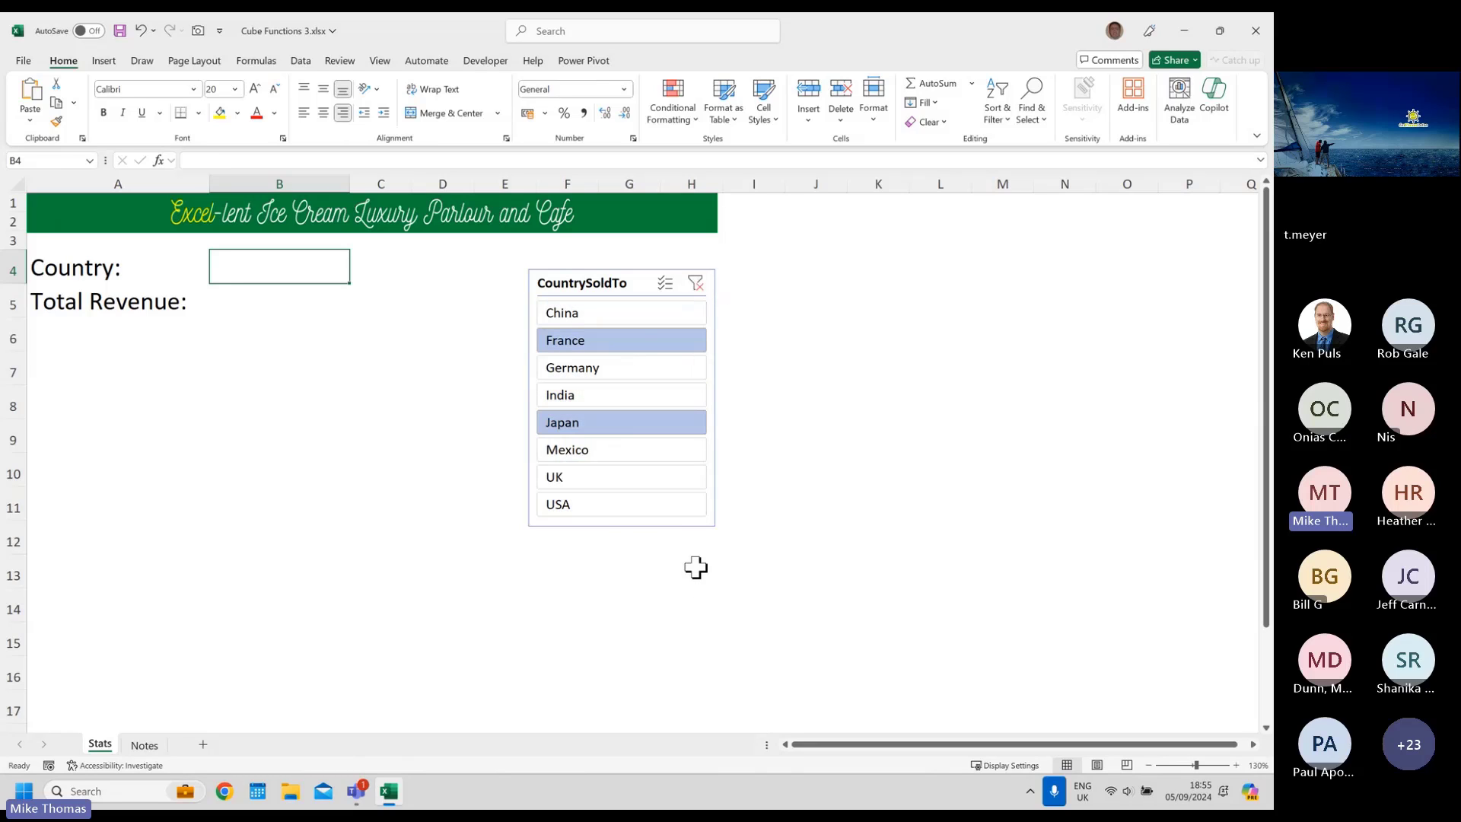
click(696, 283)
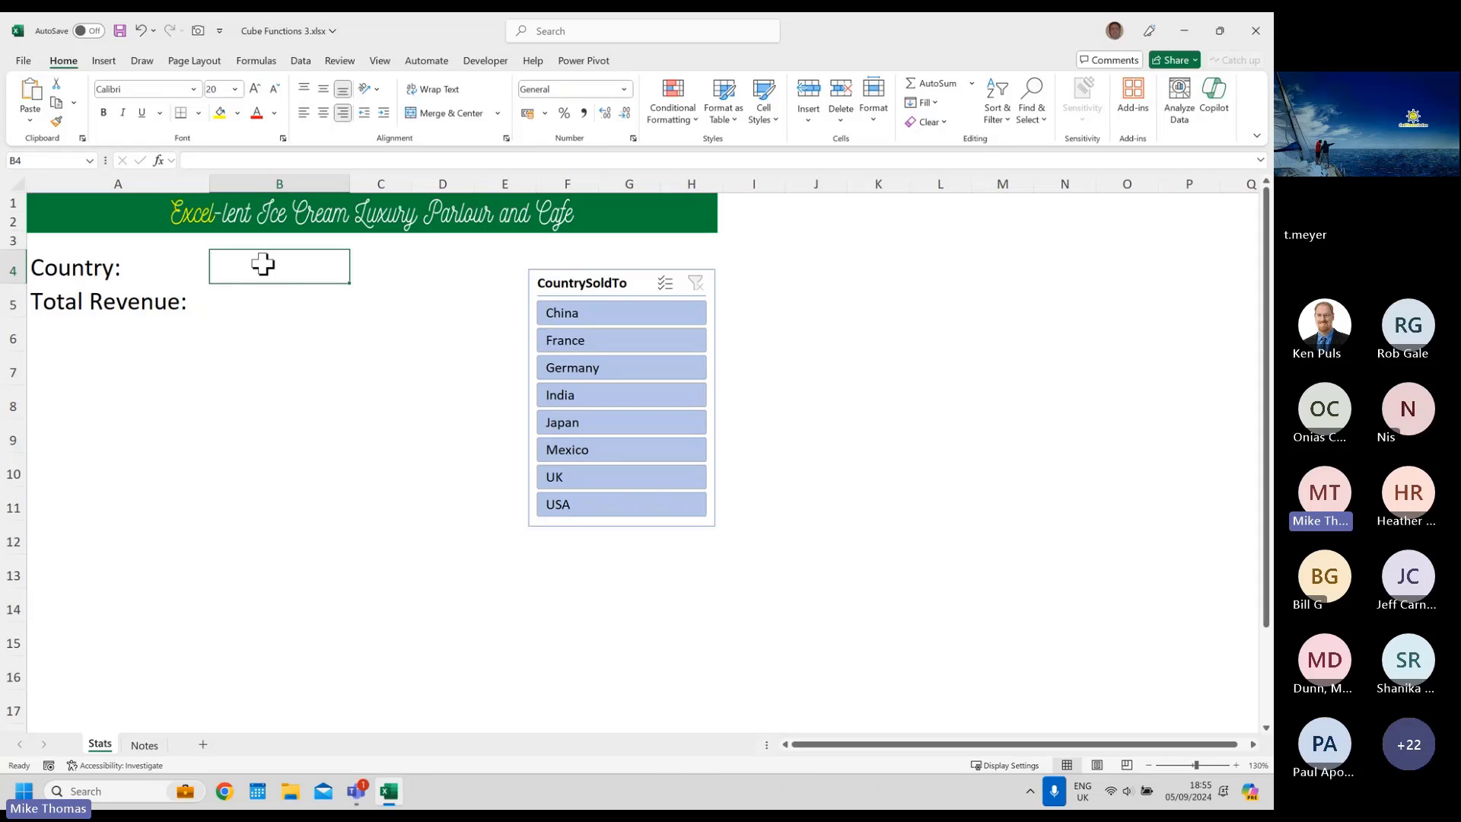
- Enter a CUBEMEMBER formula in B4 using "ThisWorkbookDataModel", Notes!A1 as the member expression and 1 as the last argument
text(=CUb)
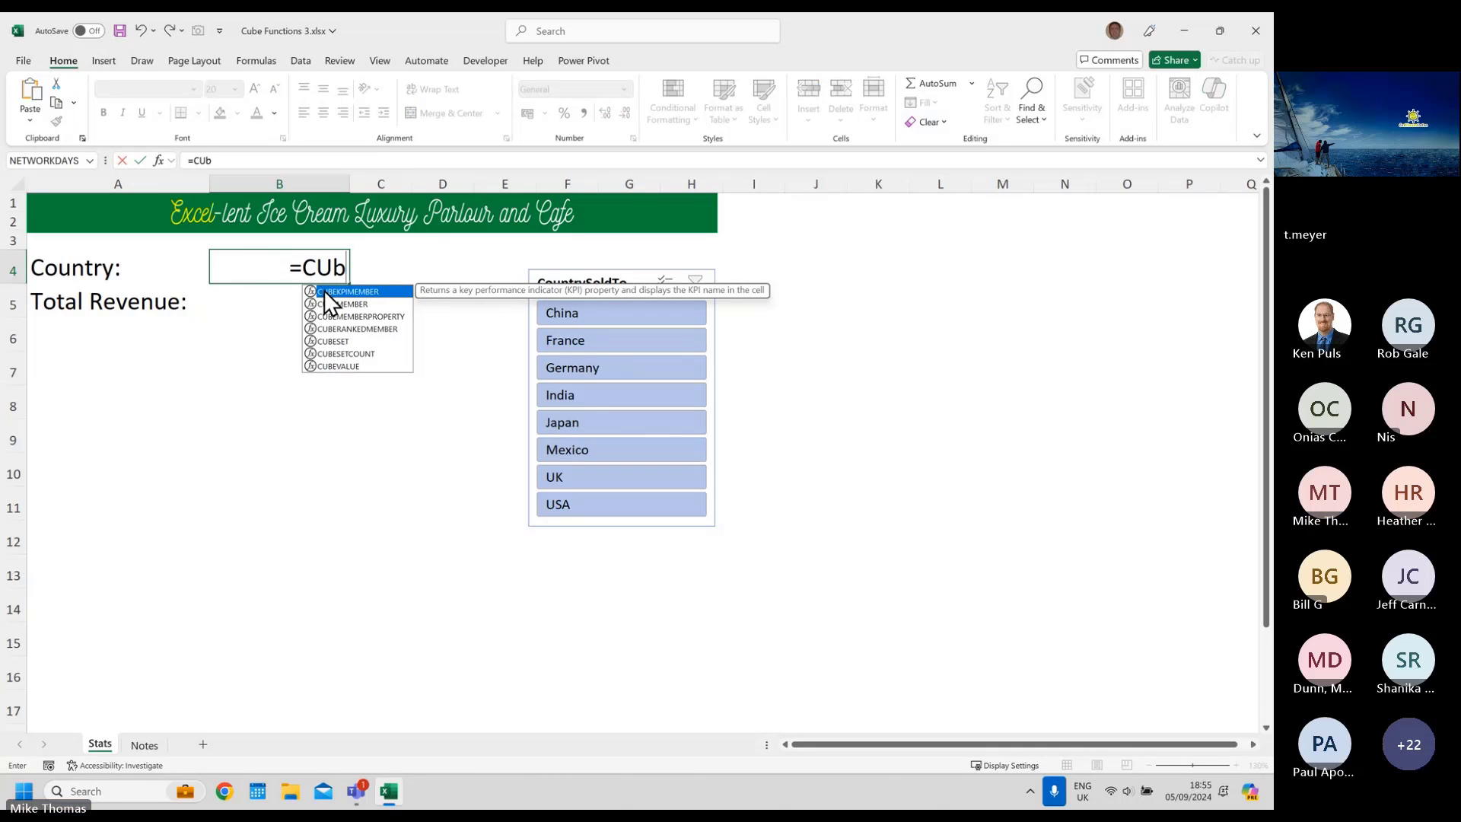
double_click(344, 304)
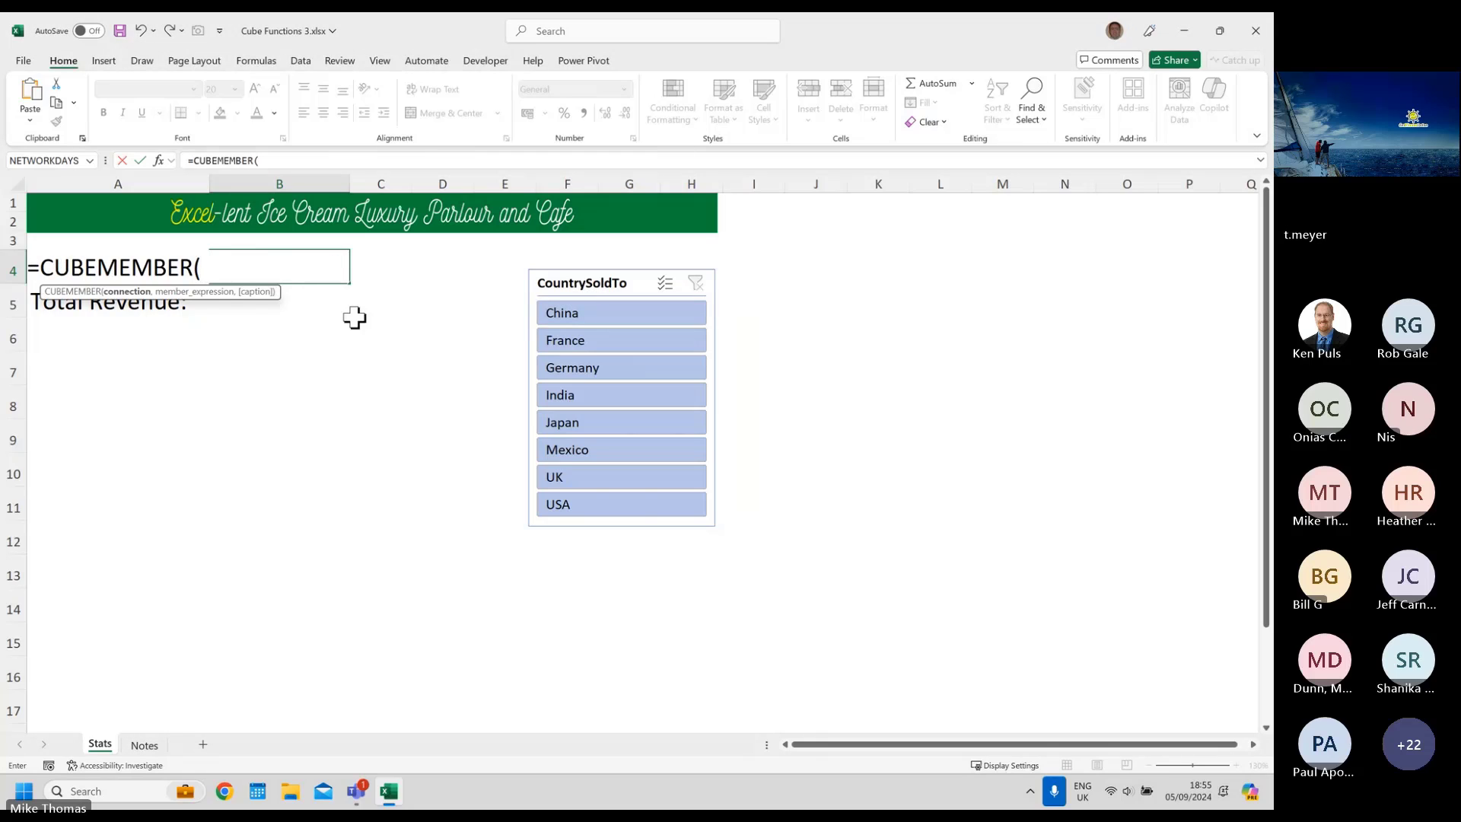
text(")
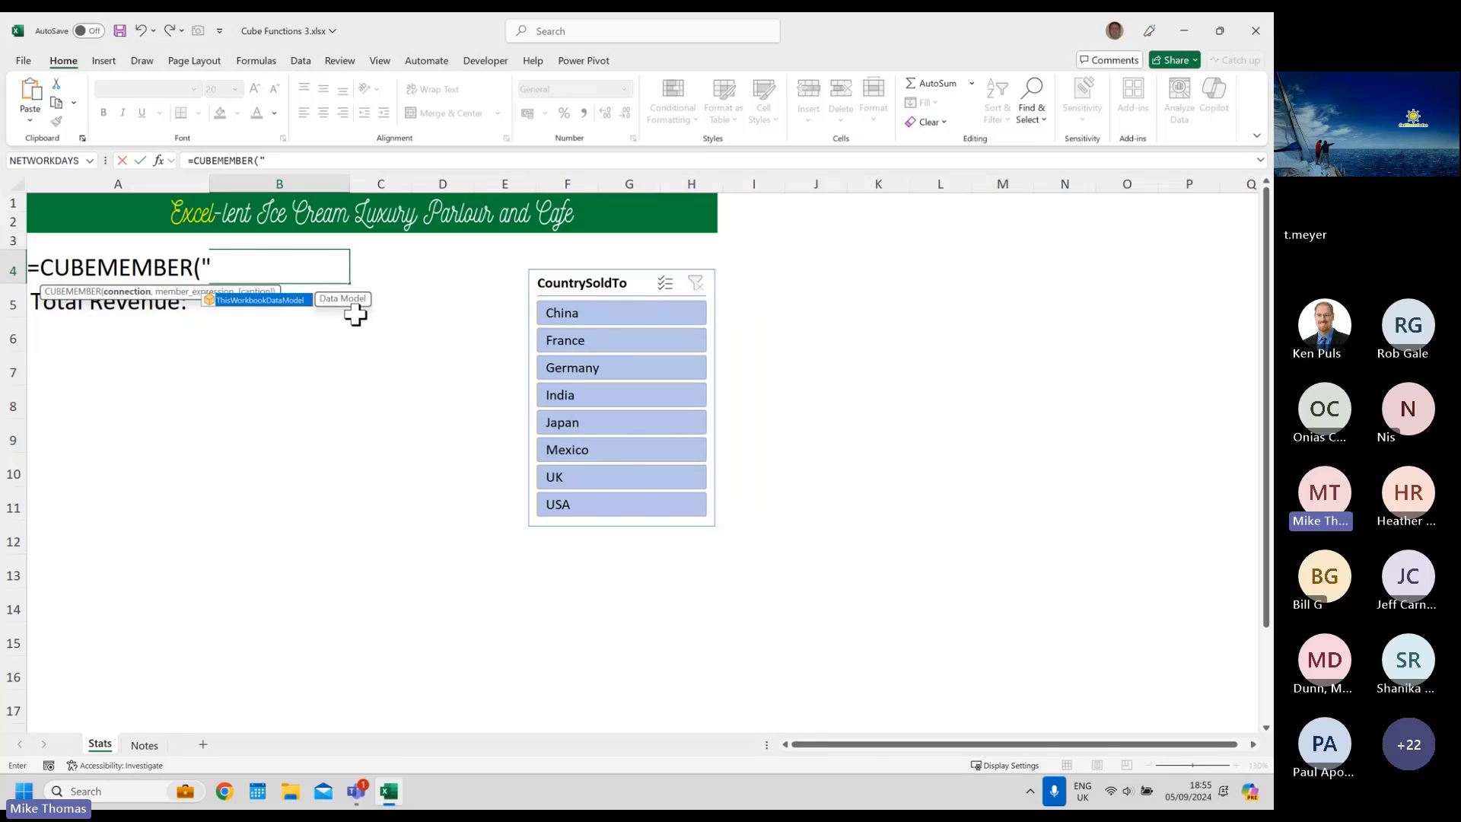
double_click(272, 300)
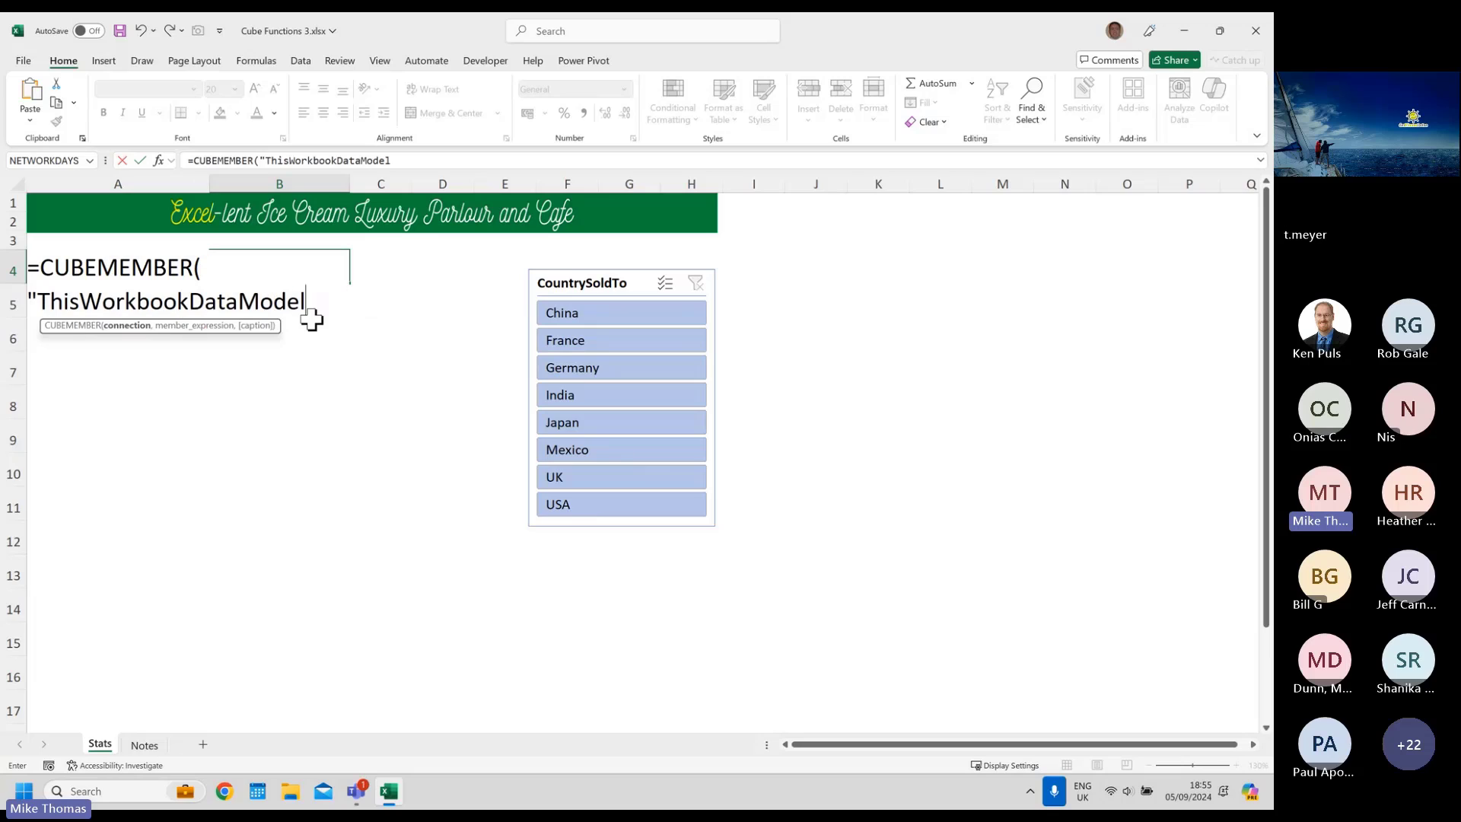
text(",)
click(149, 743)
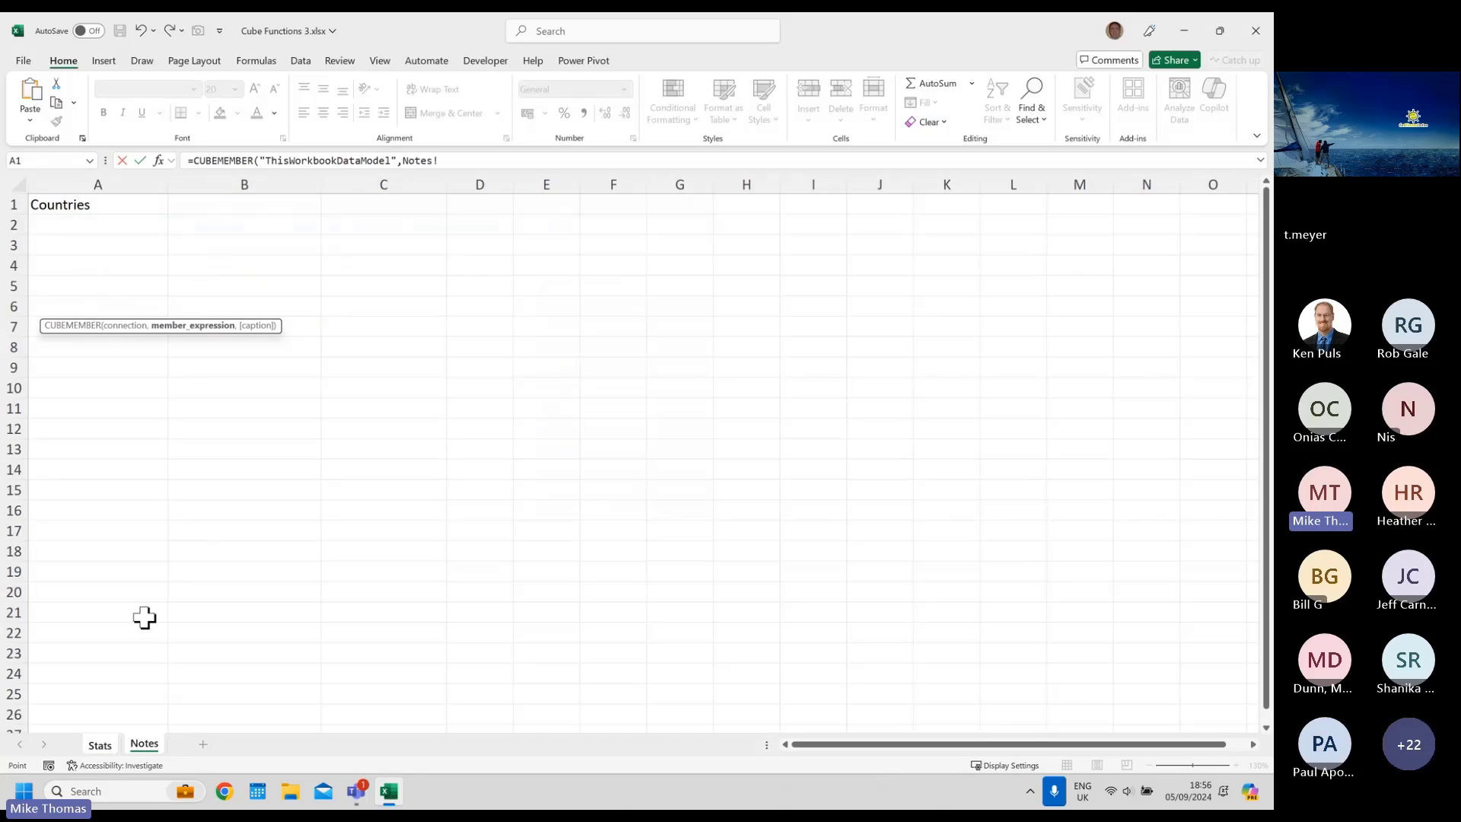
click(77, 204)
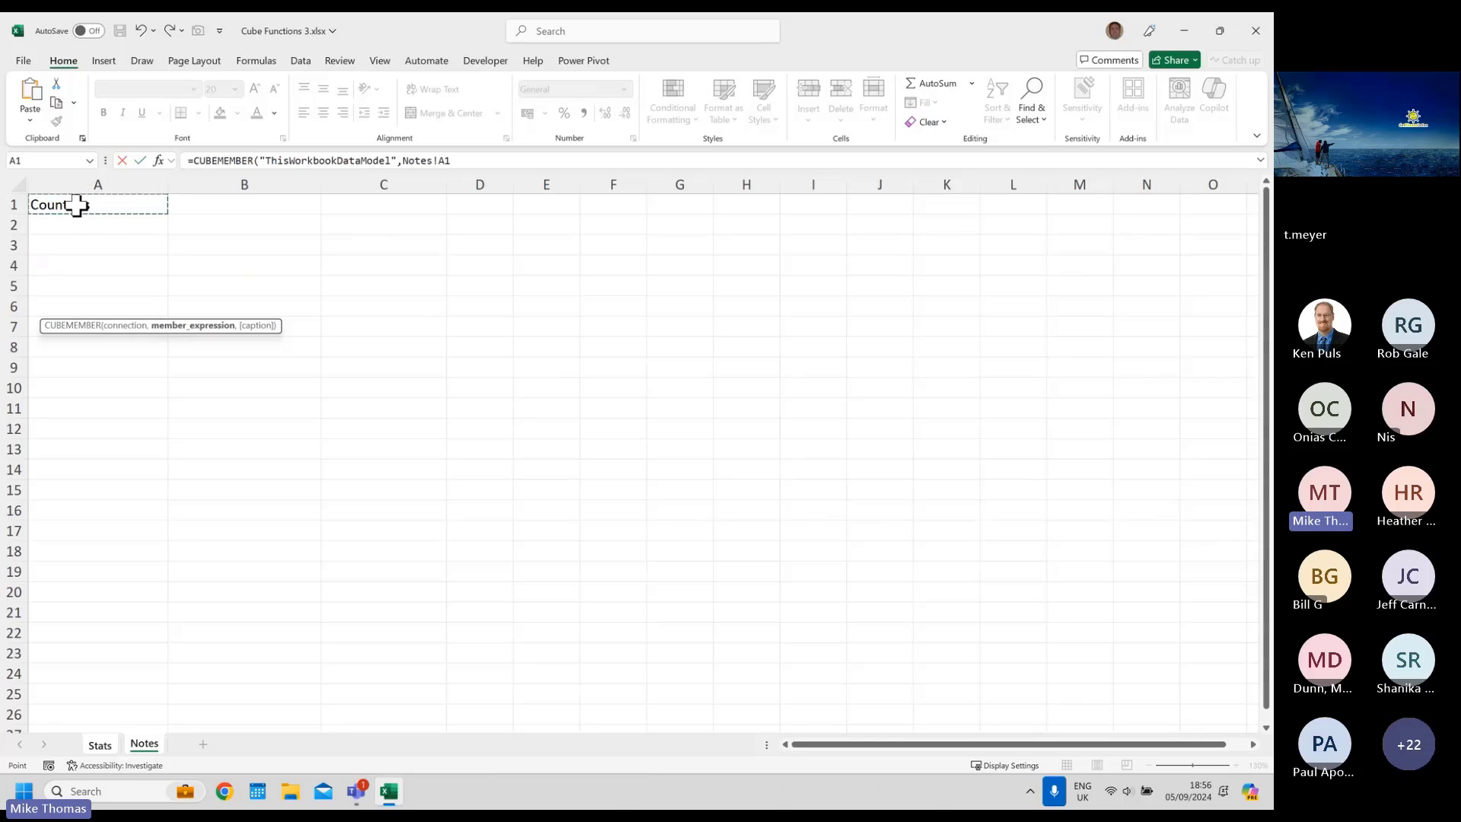
text(,)
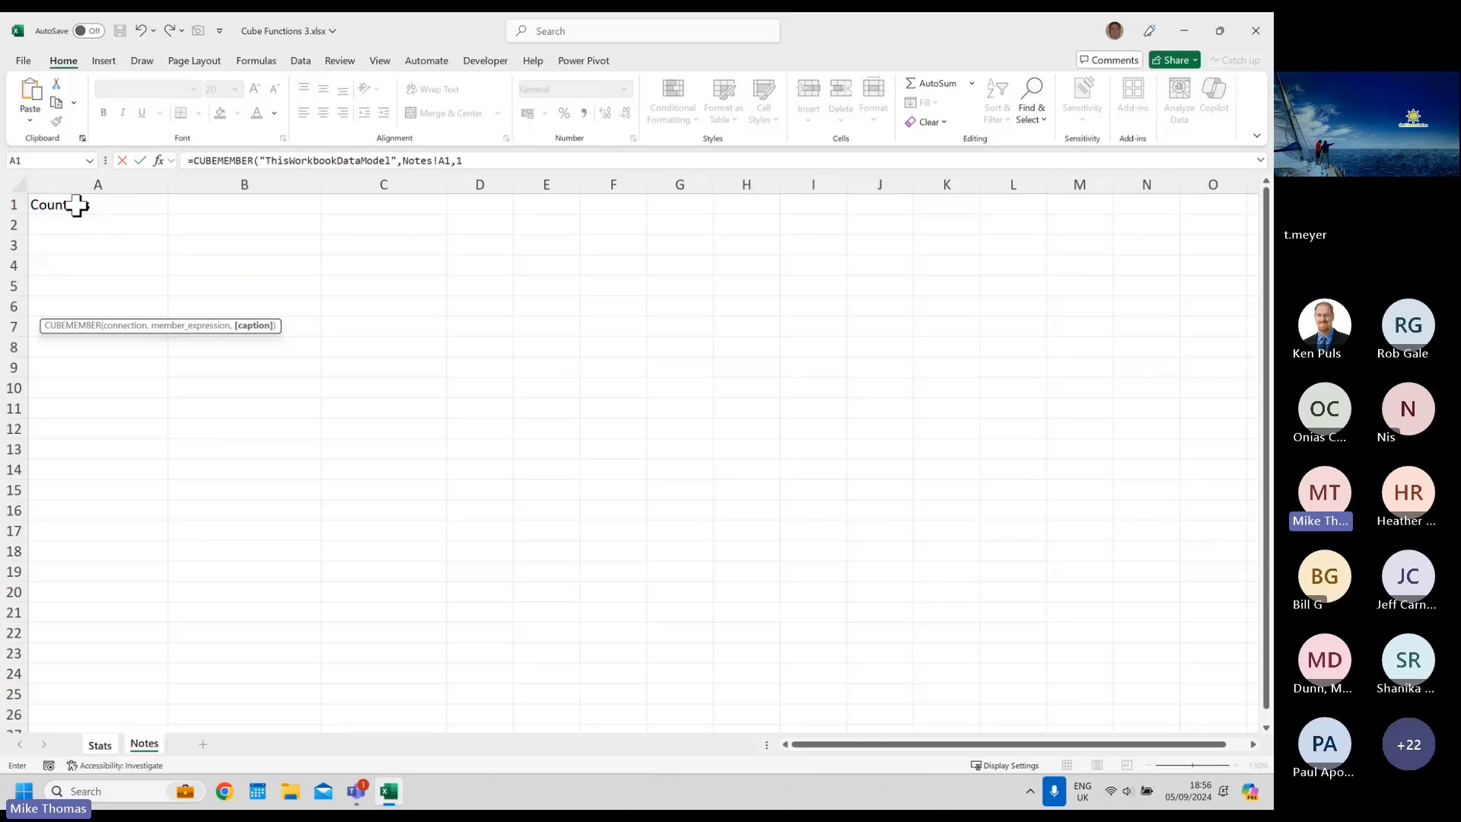
text(1))
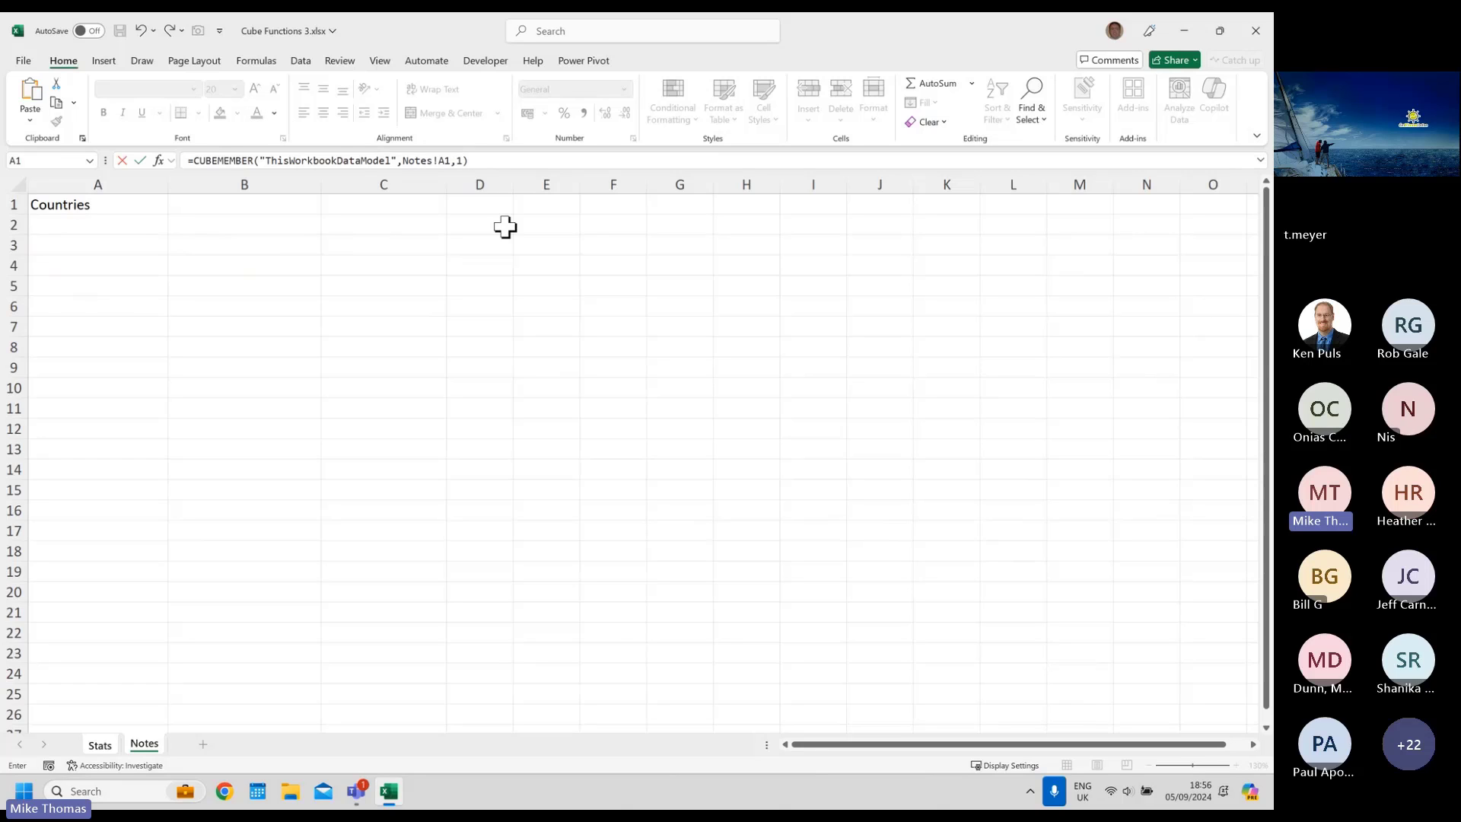
key(Return)
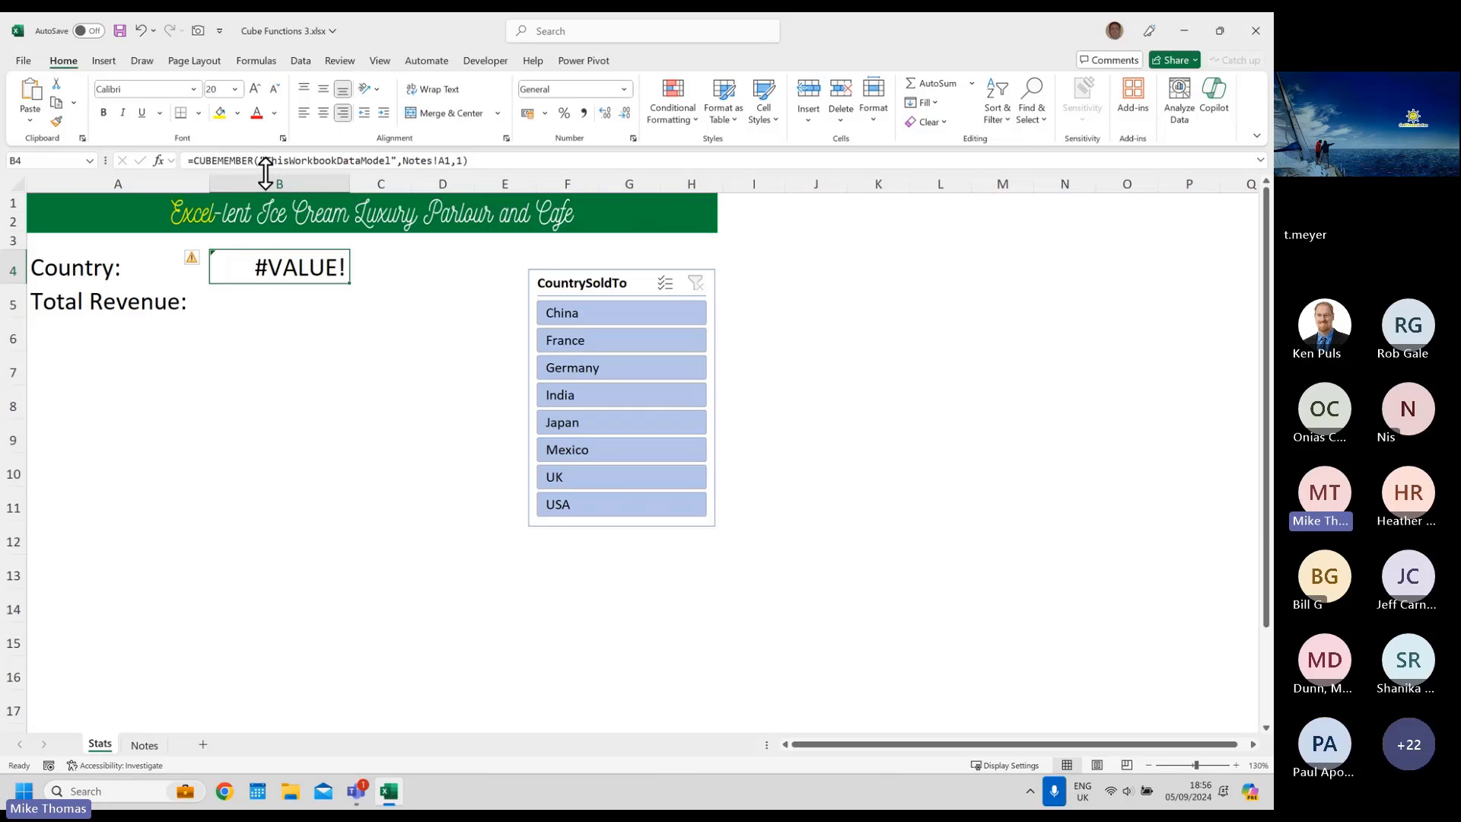
- Replace the function in B4's formula with CUBERANKEDMEMBER, keeping its existing arguments
drag(254, 161, 213, 162)
text(ra)
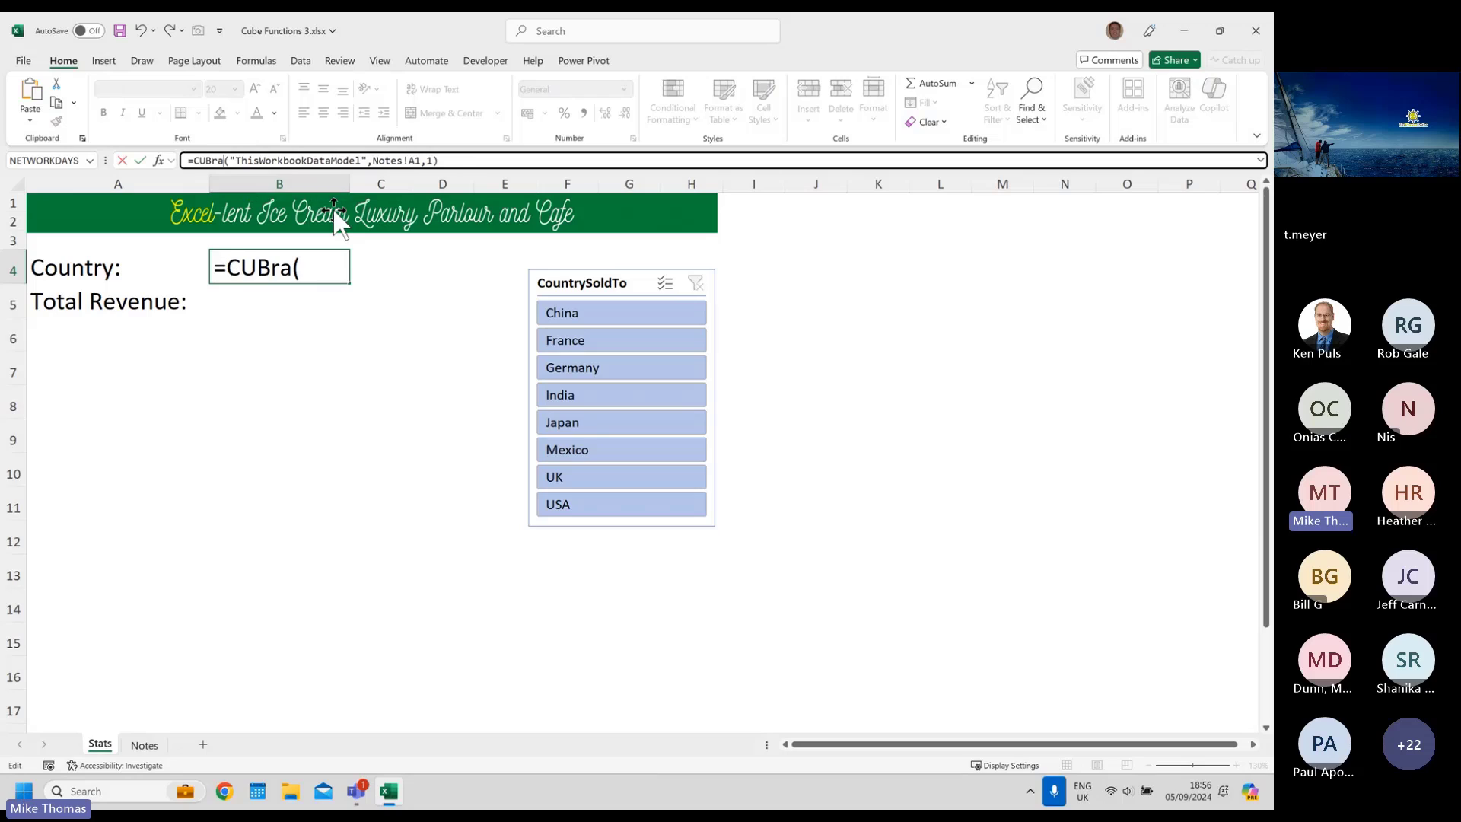
key(BackSpace)
key(BackSpace)
text(e)
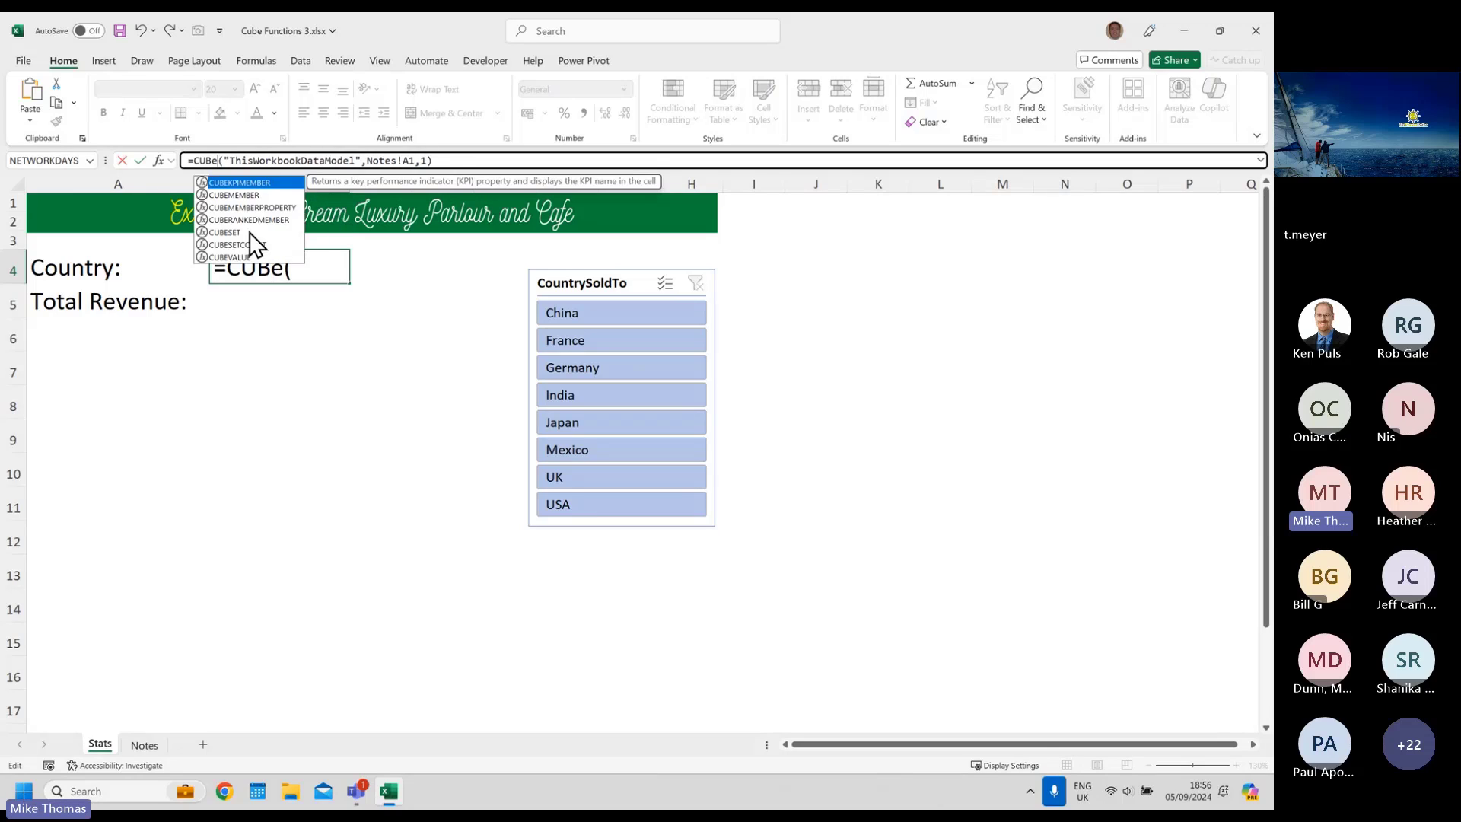
double_click(248, 220)
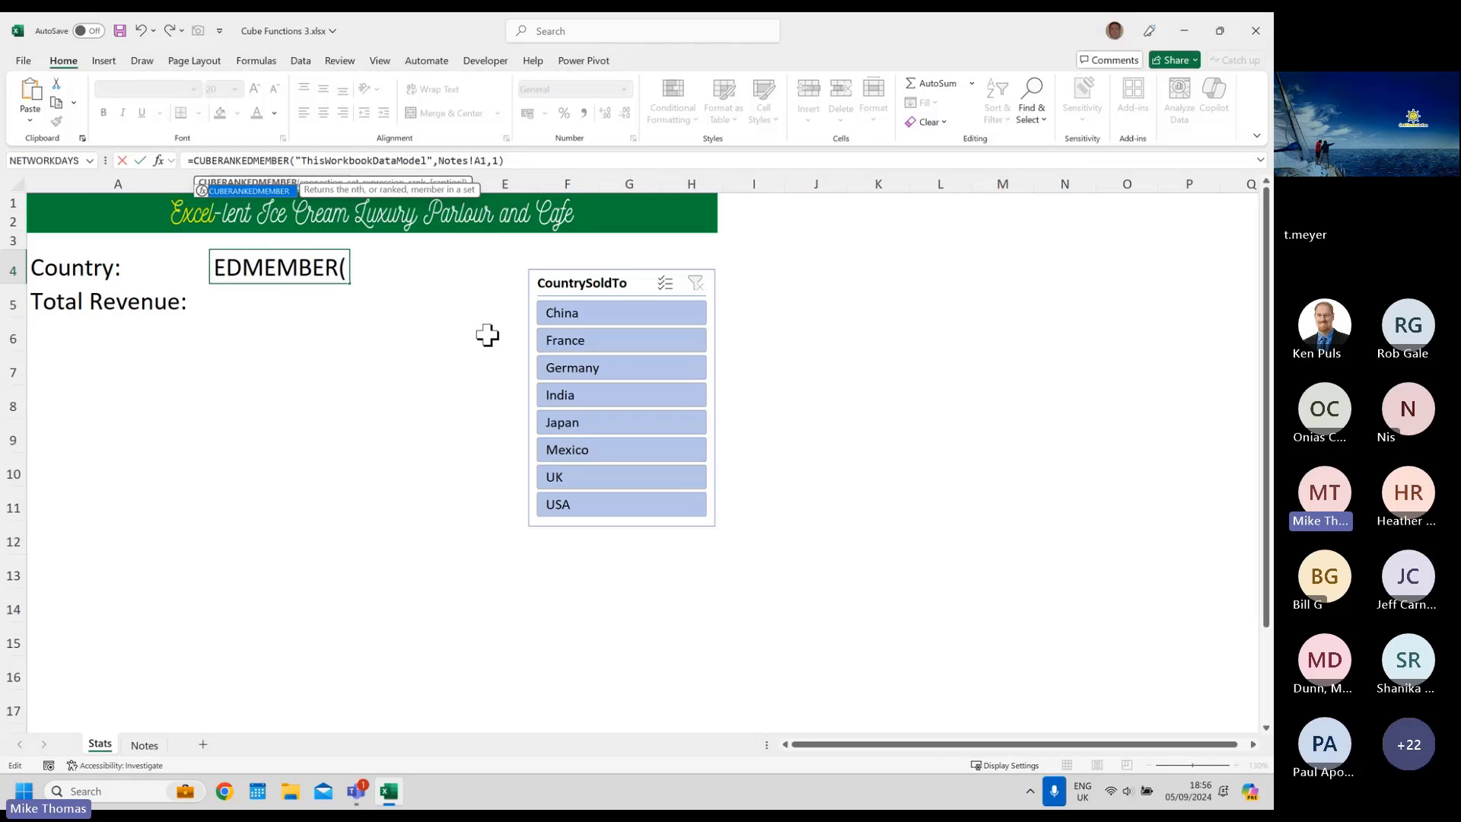
key(ctrl+Return)
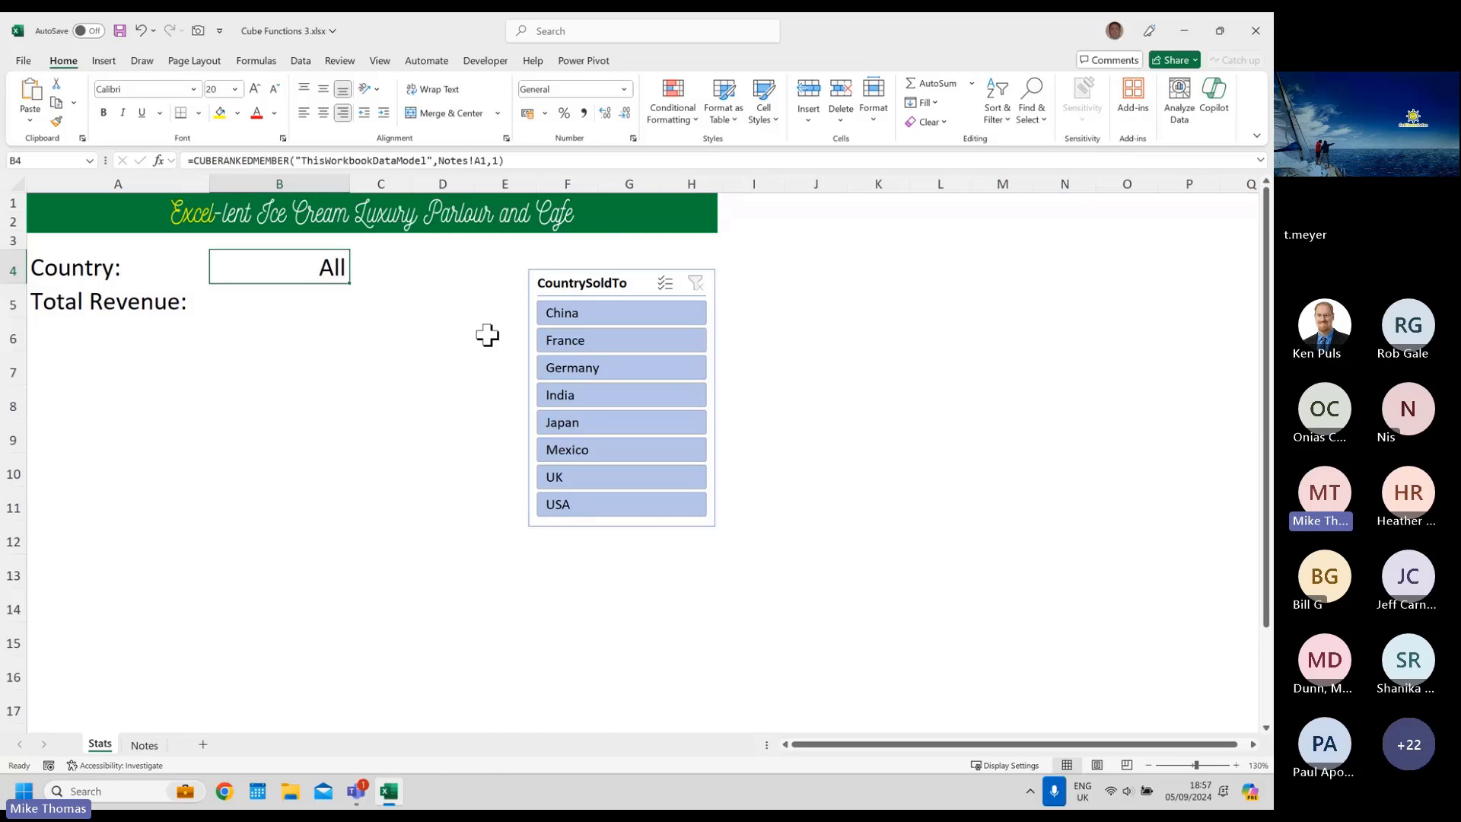
- Test the CountrySoldTo slicer with Germany, UK and both together, and review the rank and set expression arguments in B4's formula
click(627, 371)
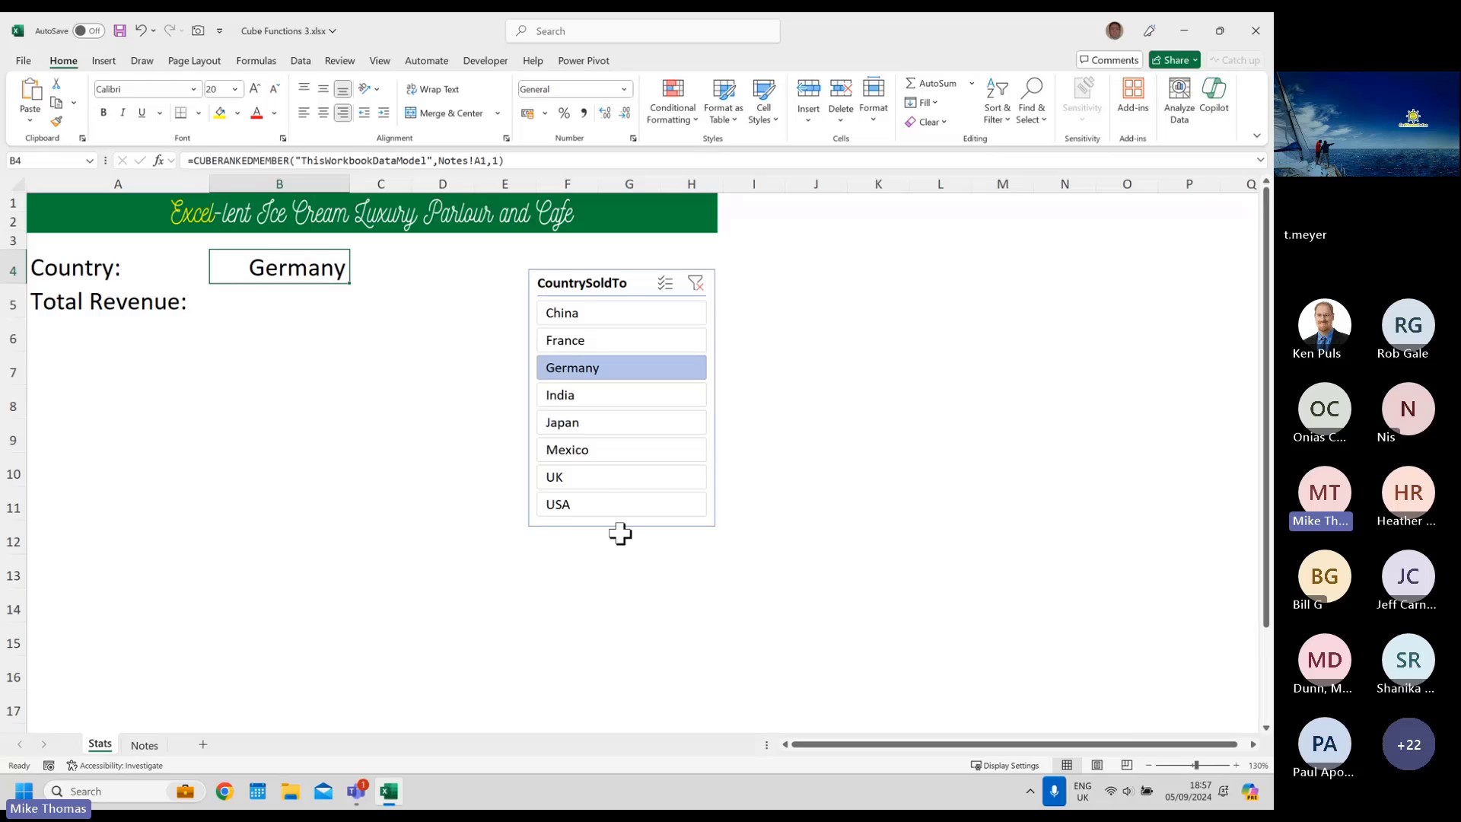
click(601, 475)
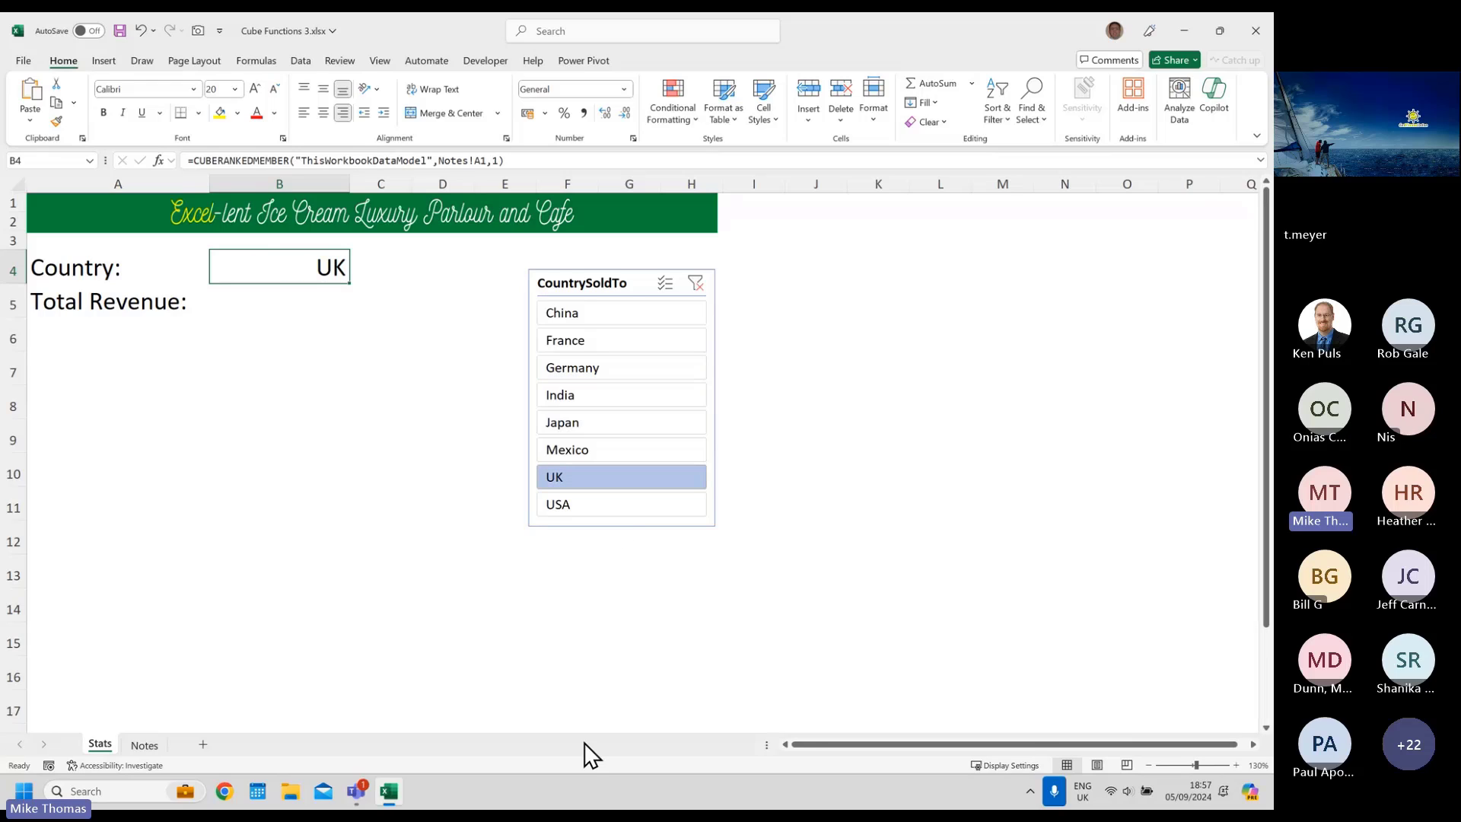
ctrl+click(603, 373)
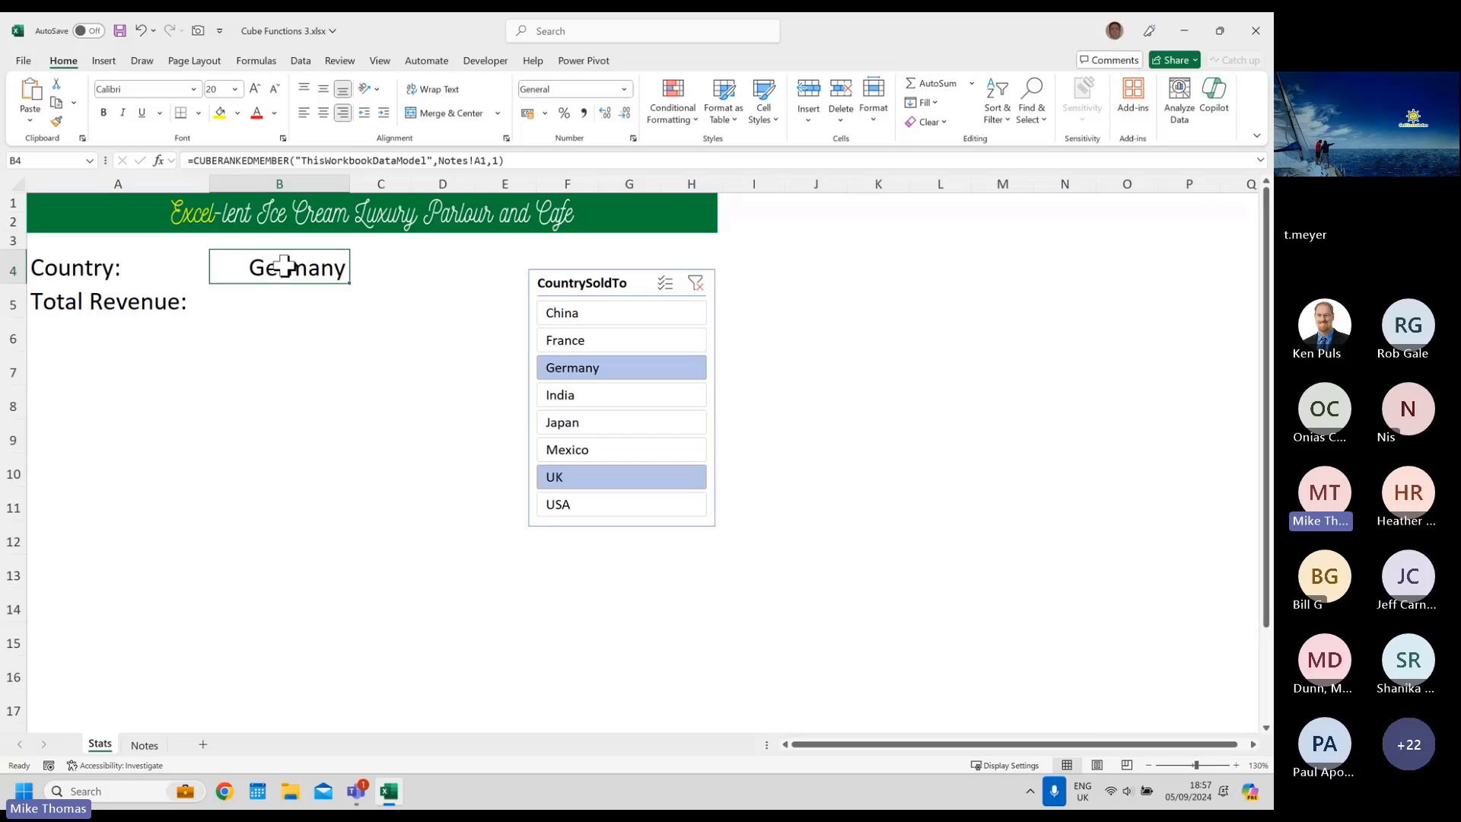
double_click(495, 161)
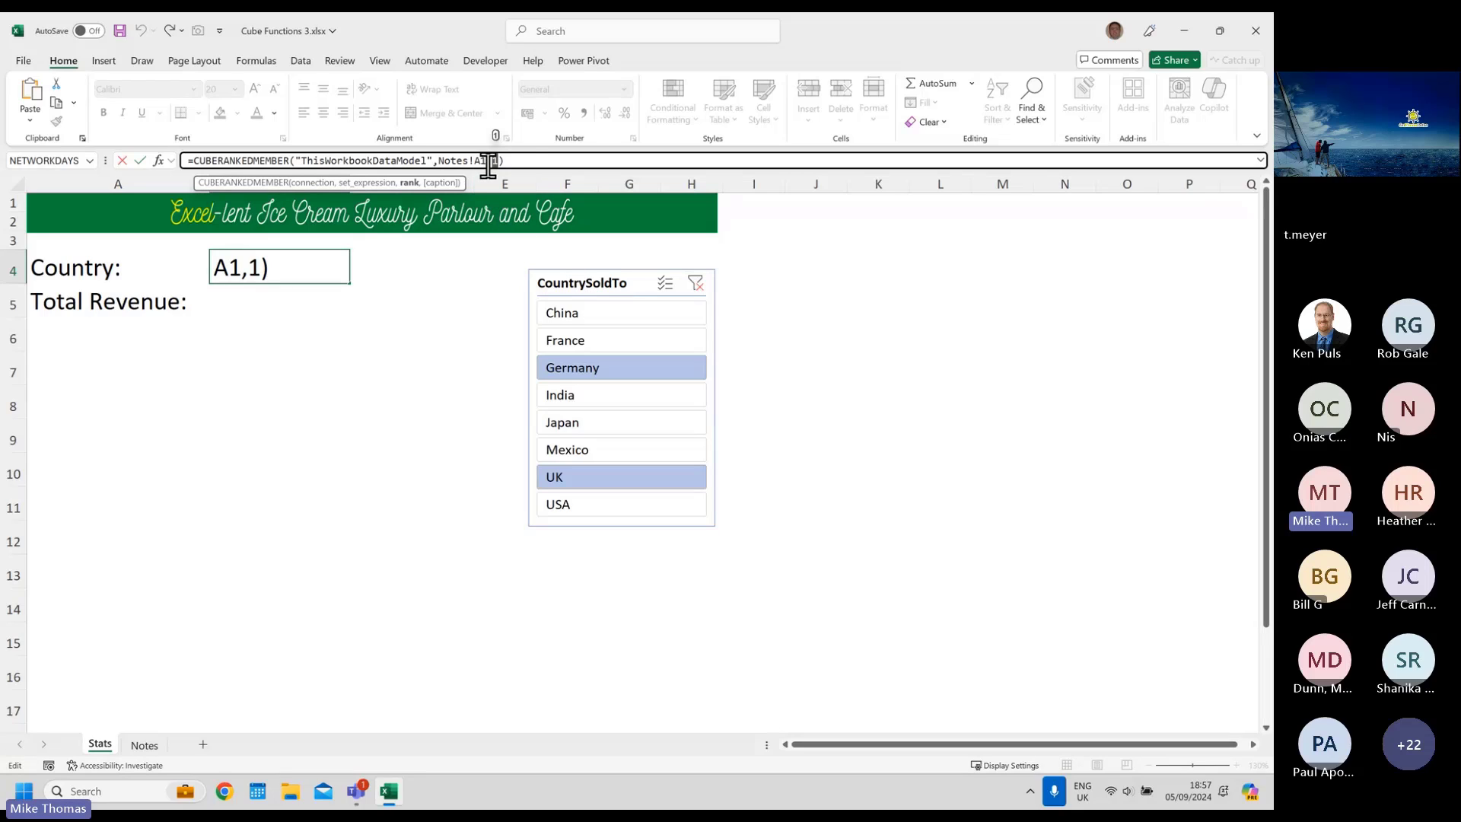
drag(488, 166, 442, 163)
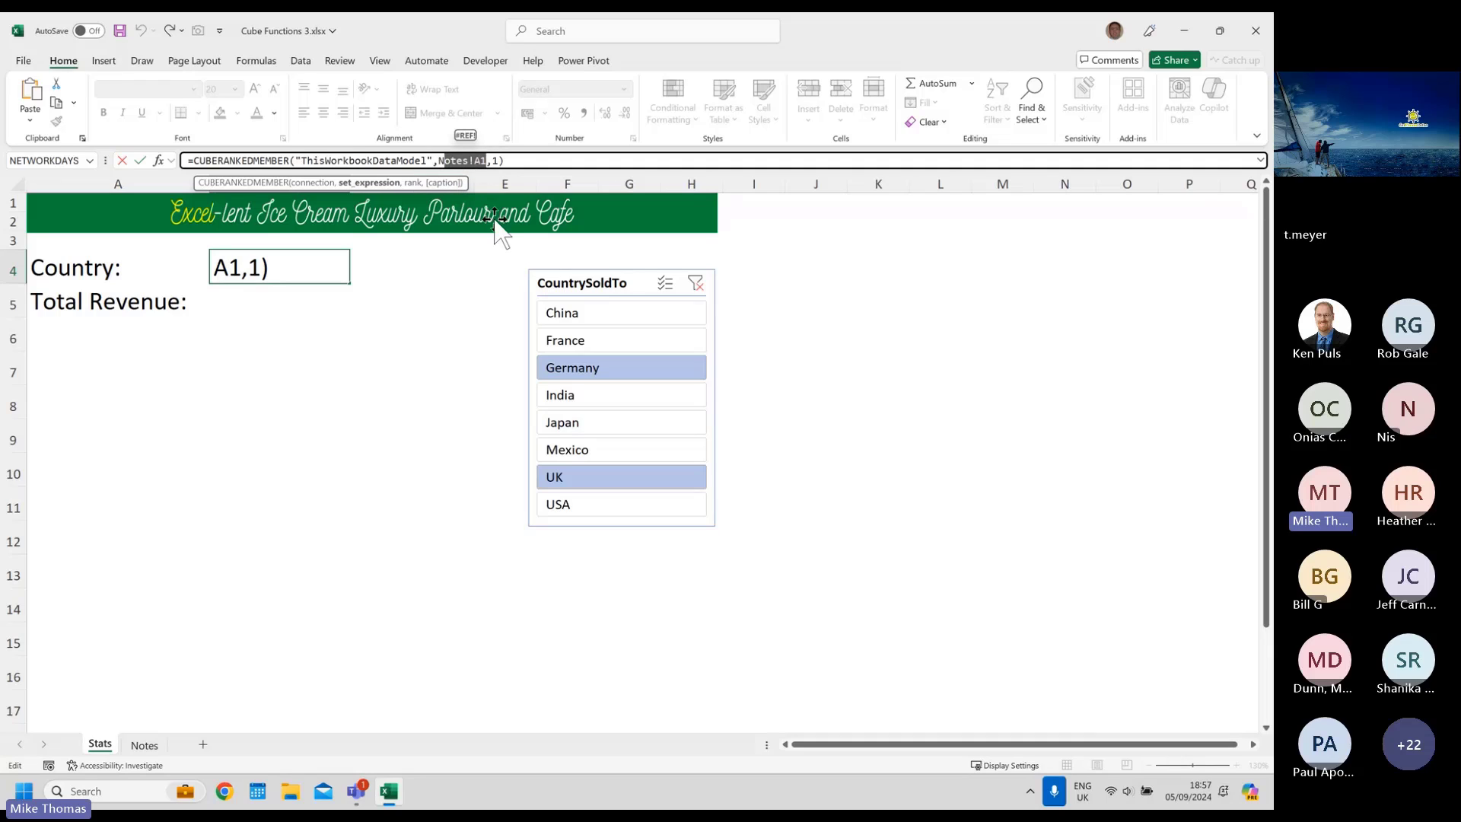
key(ctrl+Return)
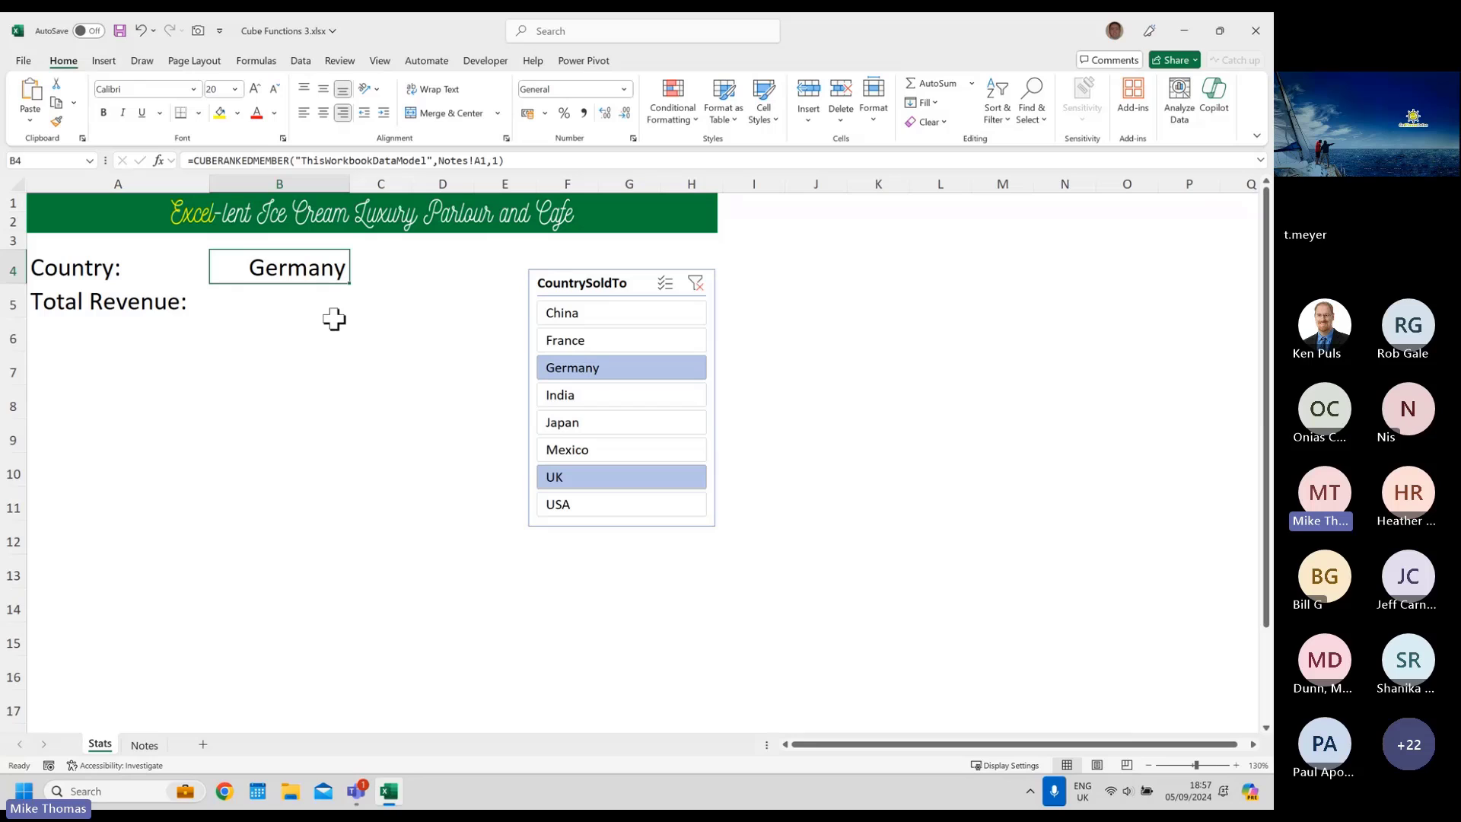
- Set the rank argument in B4's CUBERANKEDMEMBER formula to 2, and test it with only France and with the slicer filter cleared
double_click(496, 160)
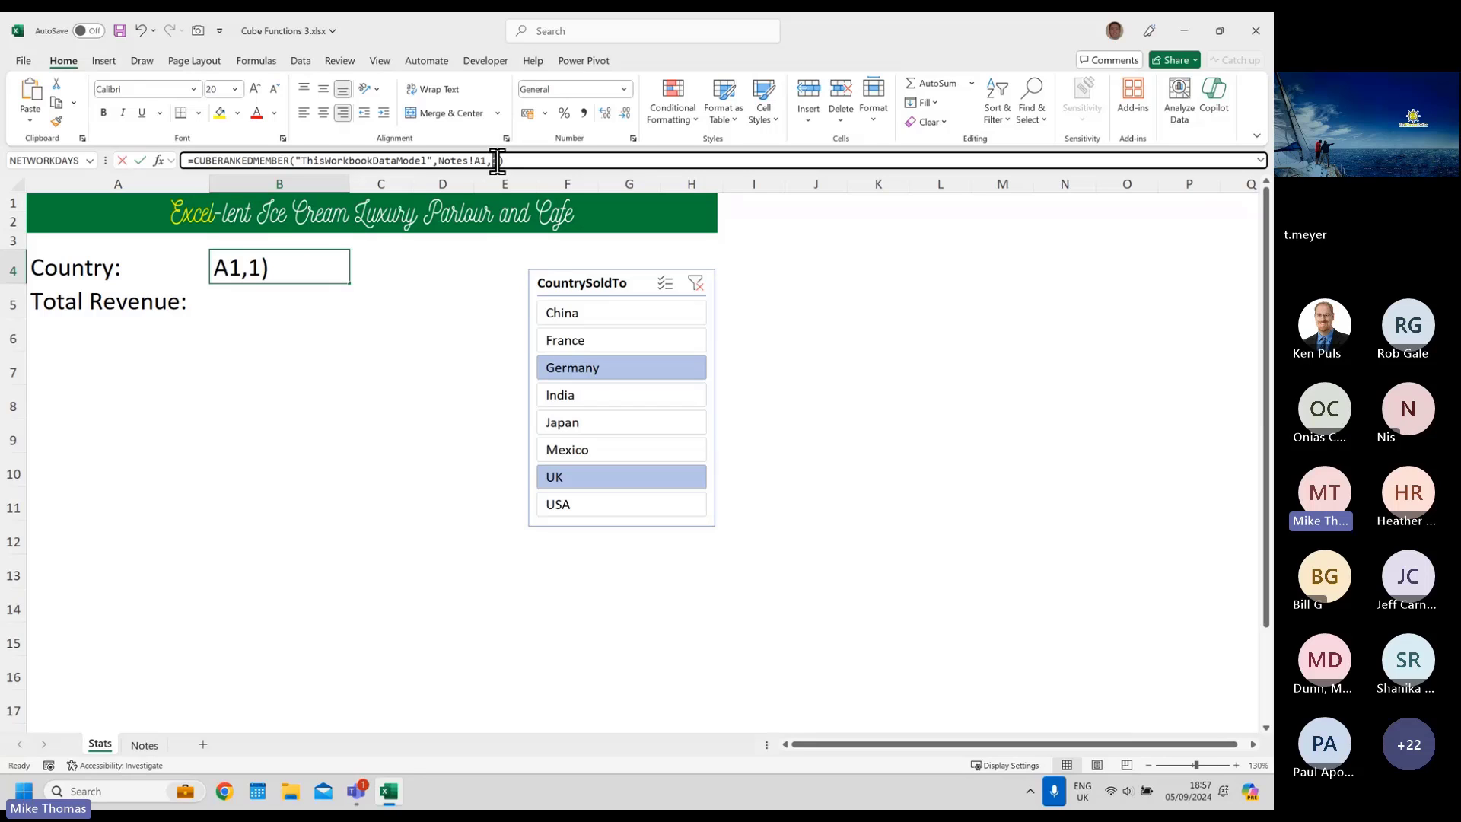
text(2)
key(Return)
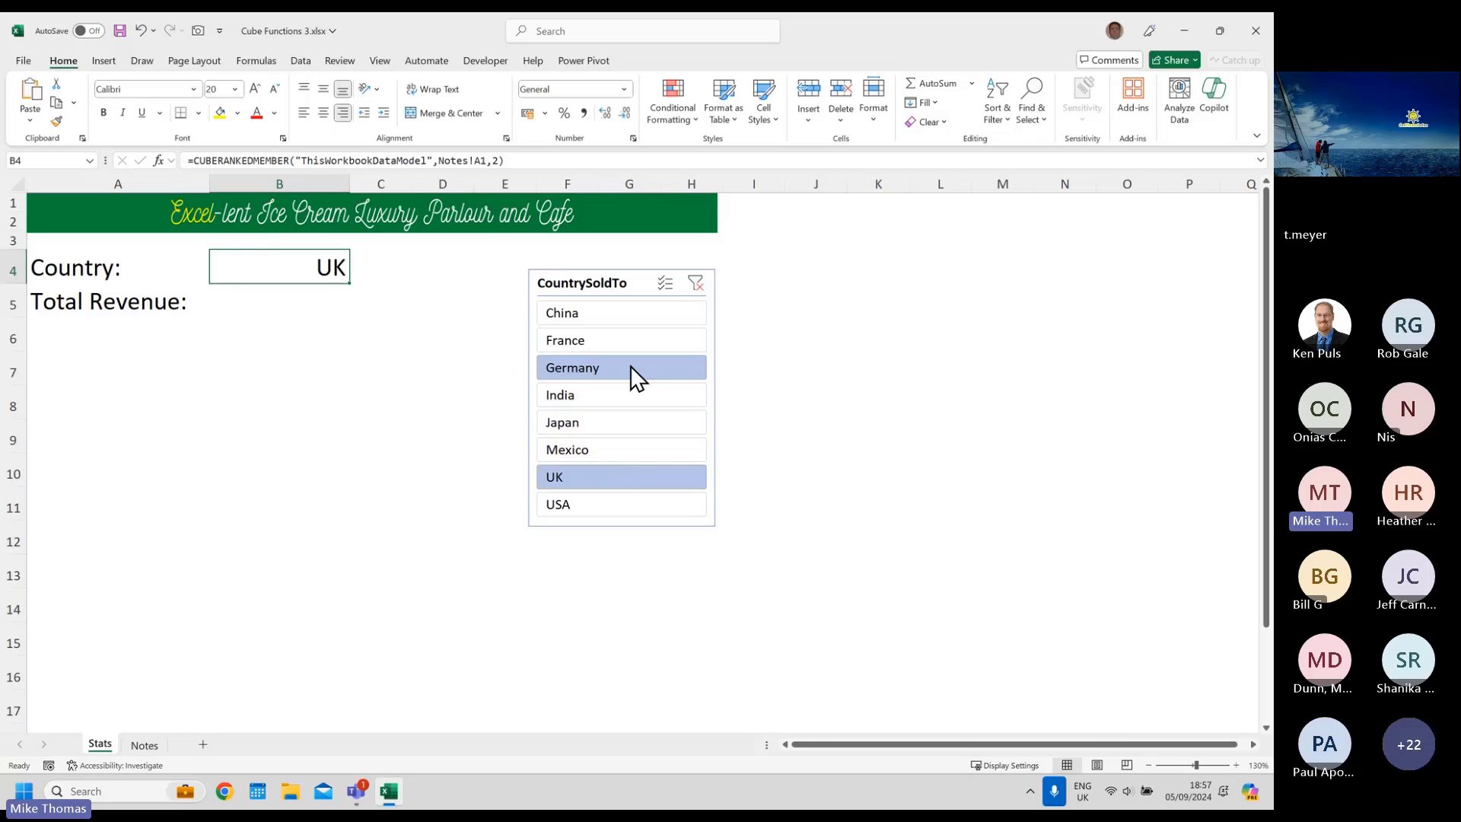
click(599, 339)
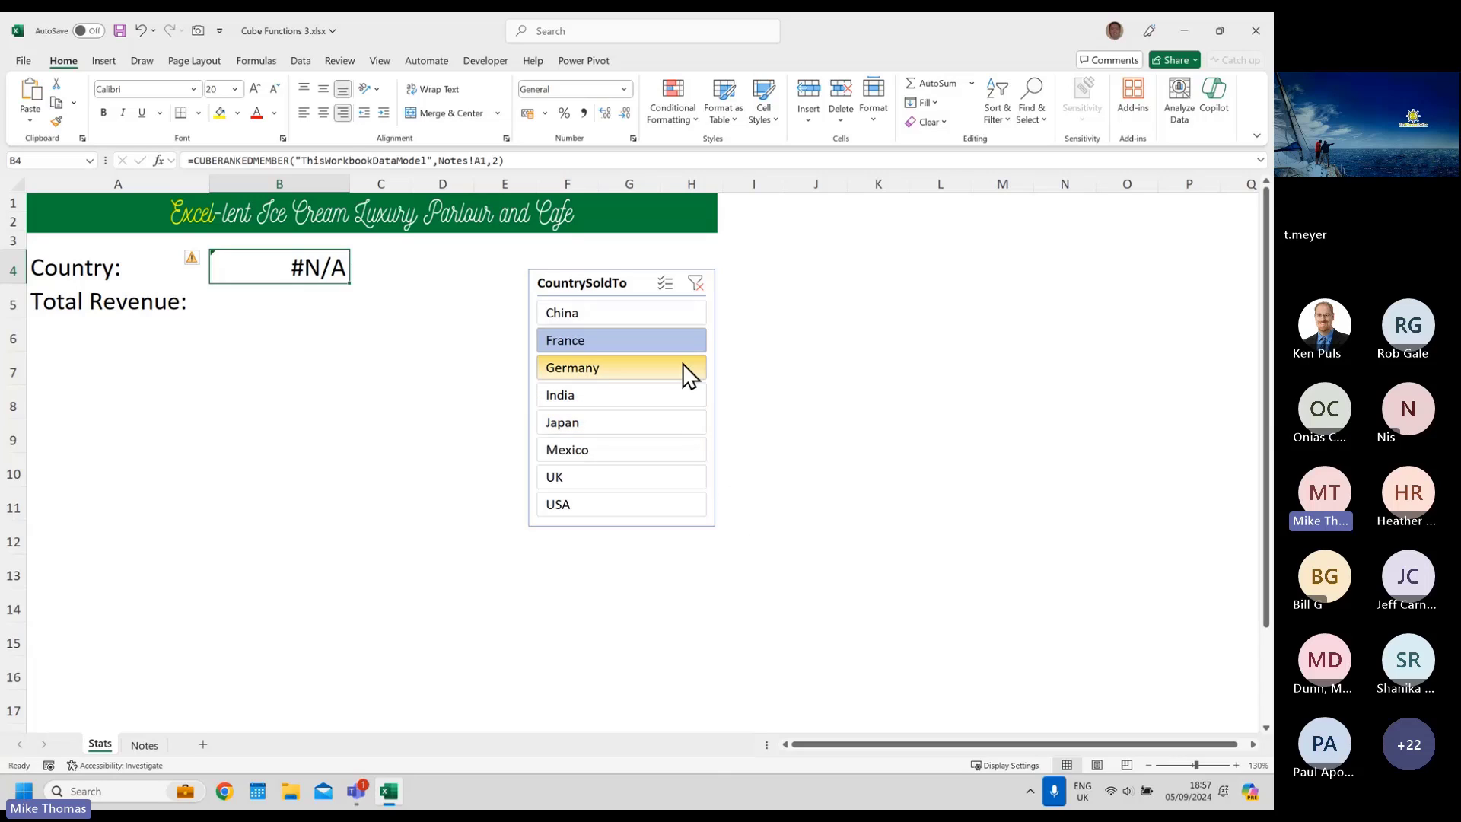
click(696, 283)
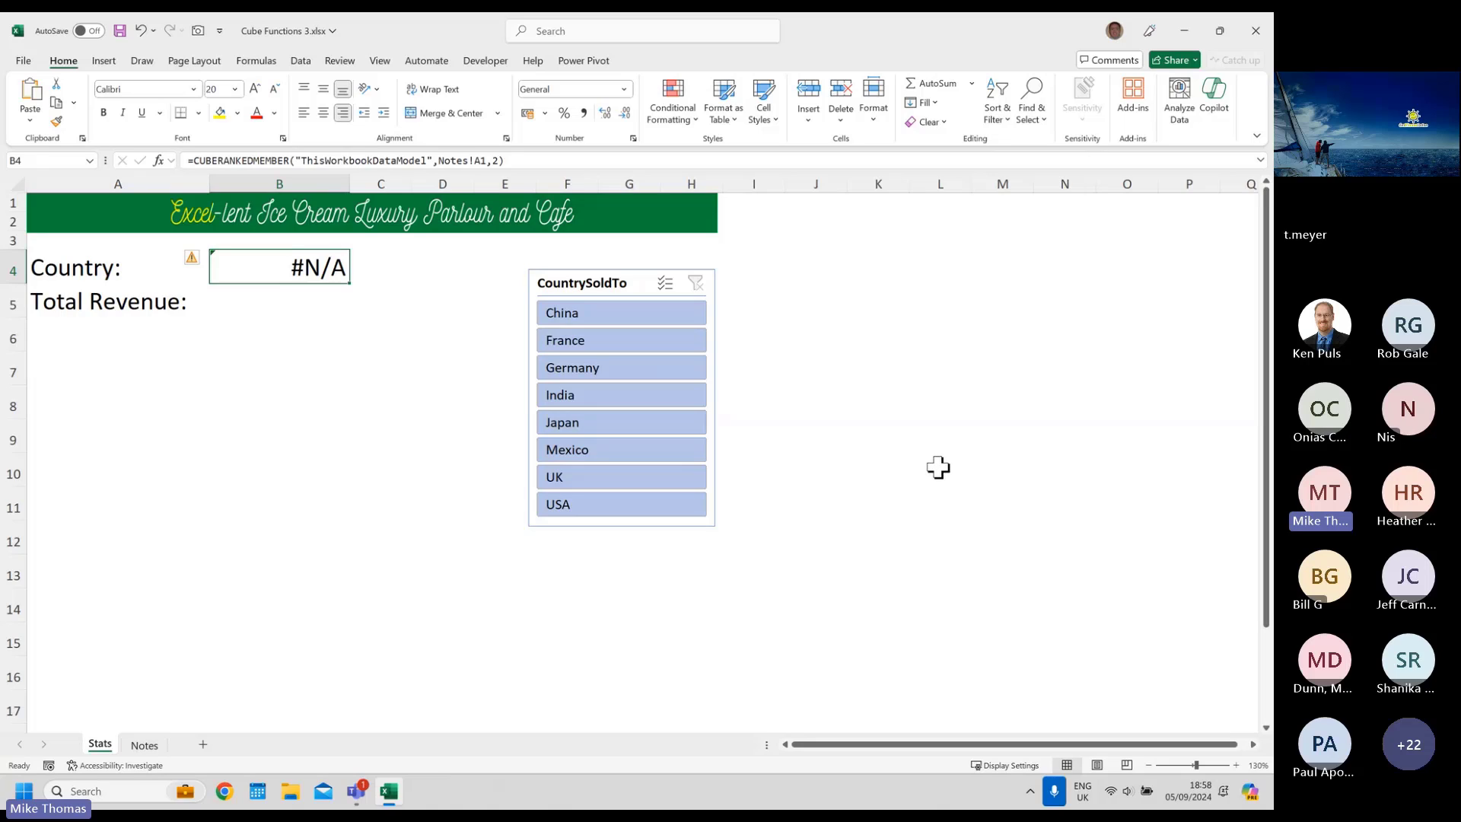
- Start a new data model measure on the SalesYTD table and name it Total Revenue
click(391, 513)
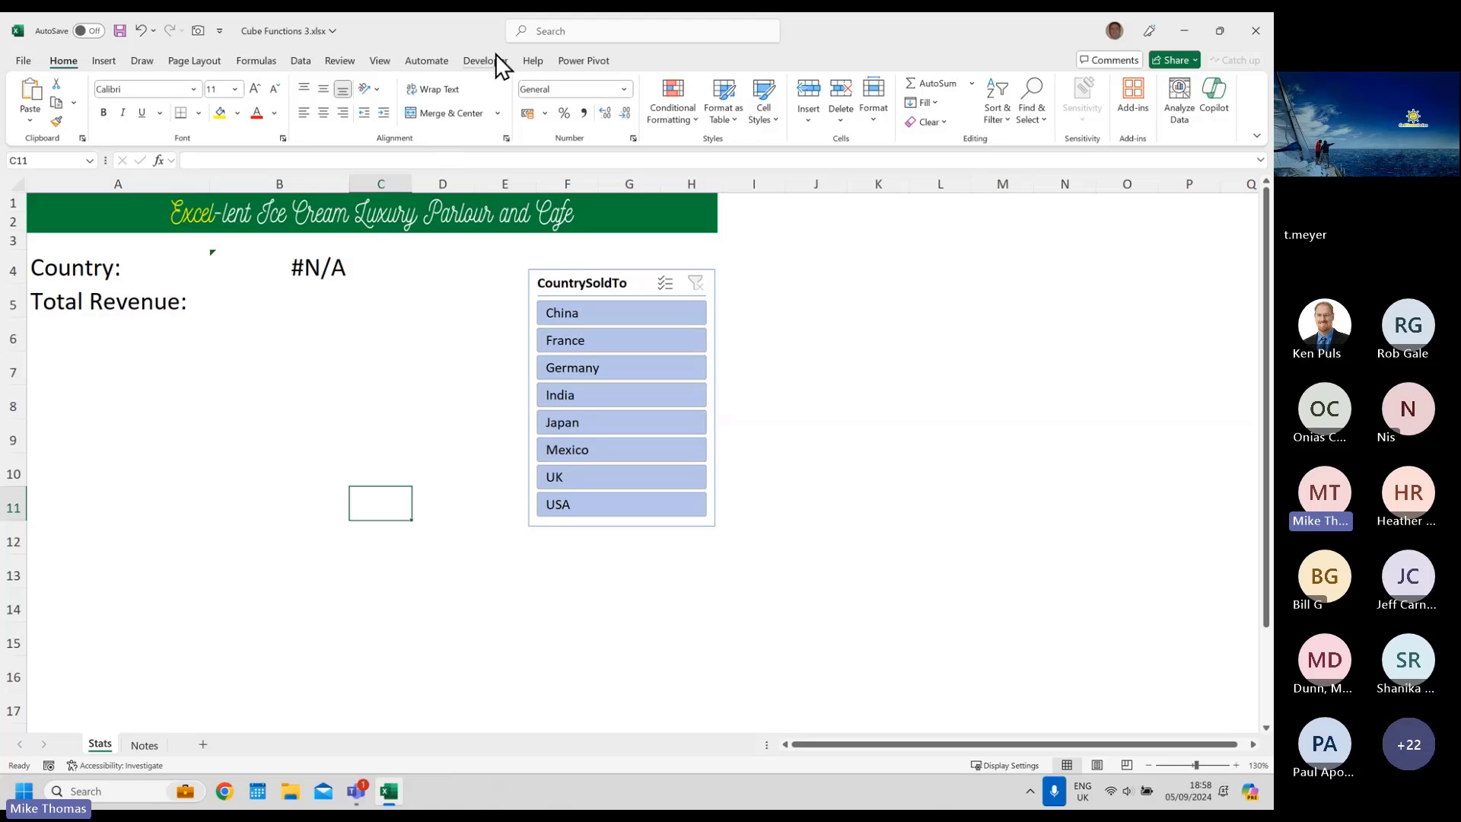
click(572, 60)
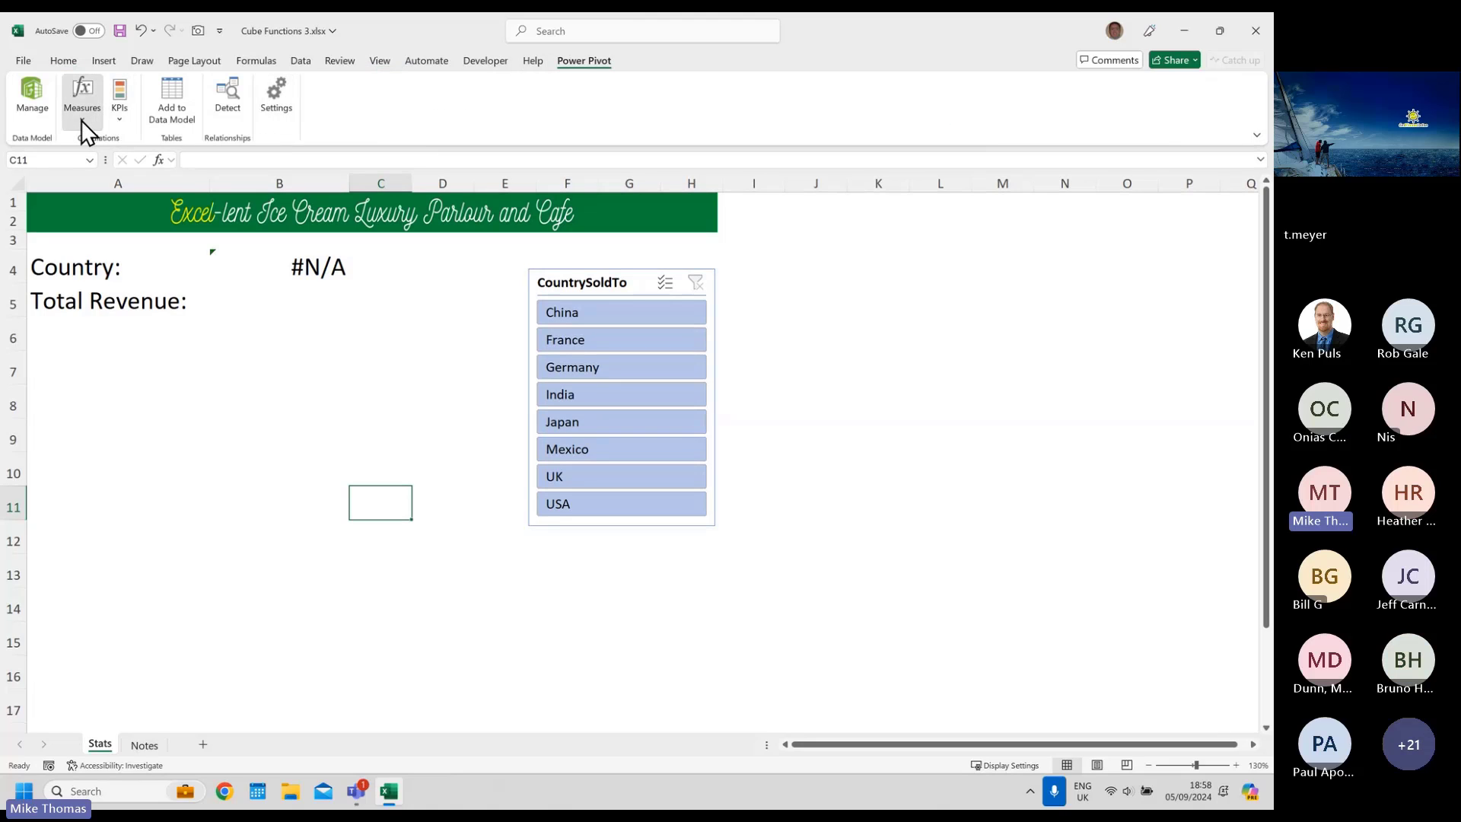
click(81, 120)
click(102, 141)
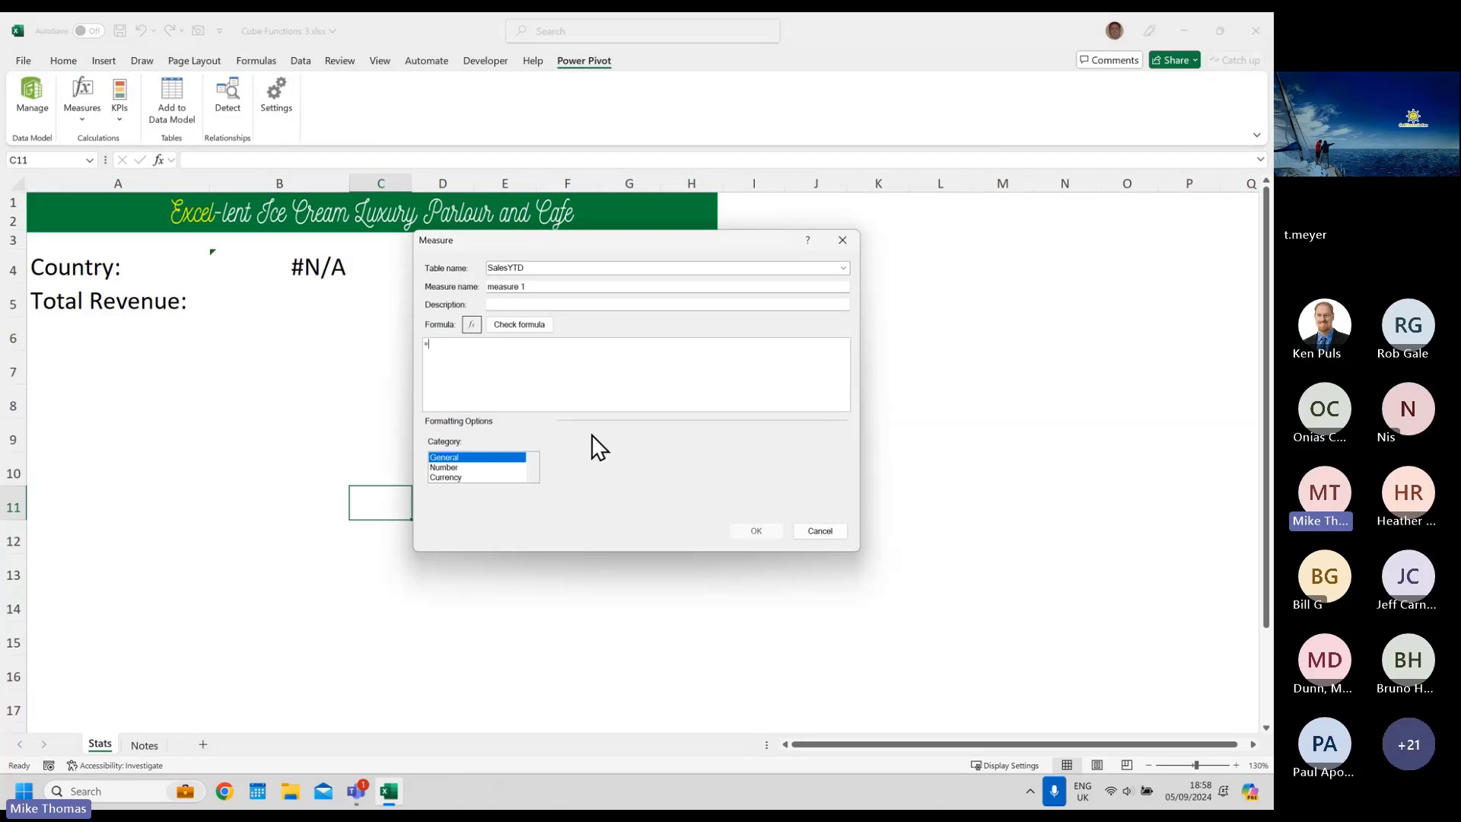
drag(548, 286, 301, 283)
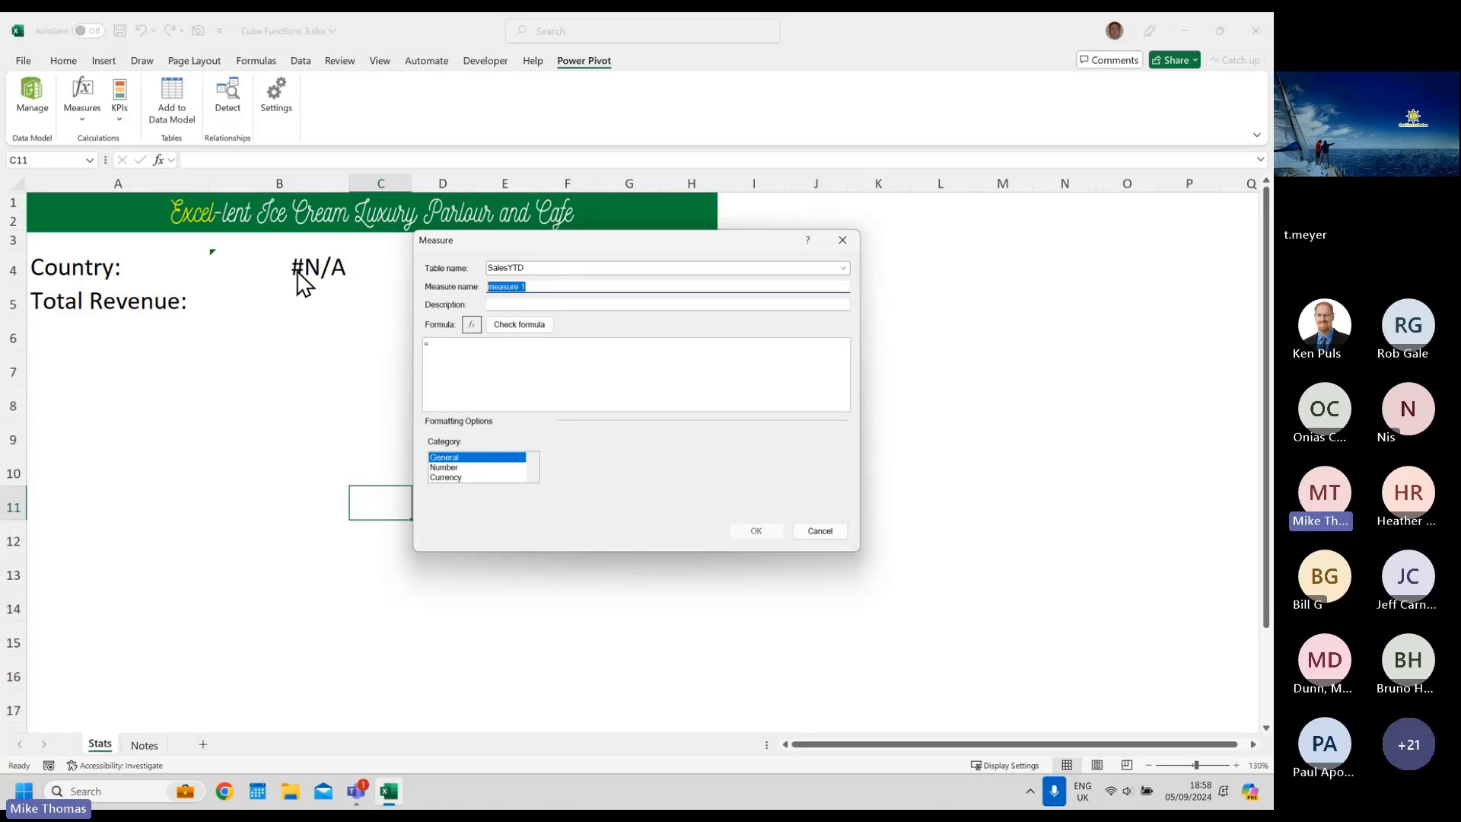
text(Total Revenue)
- Define the Total Revenue measure as =SUM(SalesYTD[Revenue]) and save it
click(457, 346)
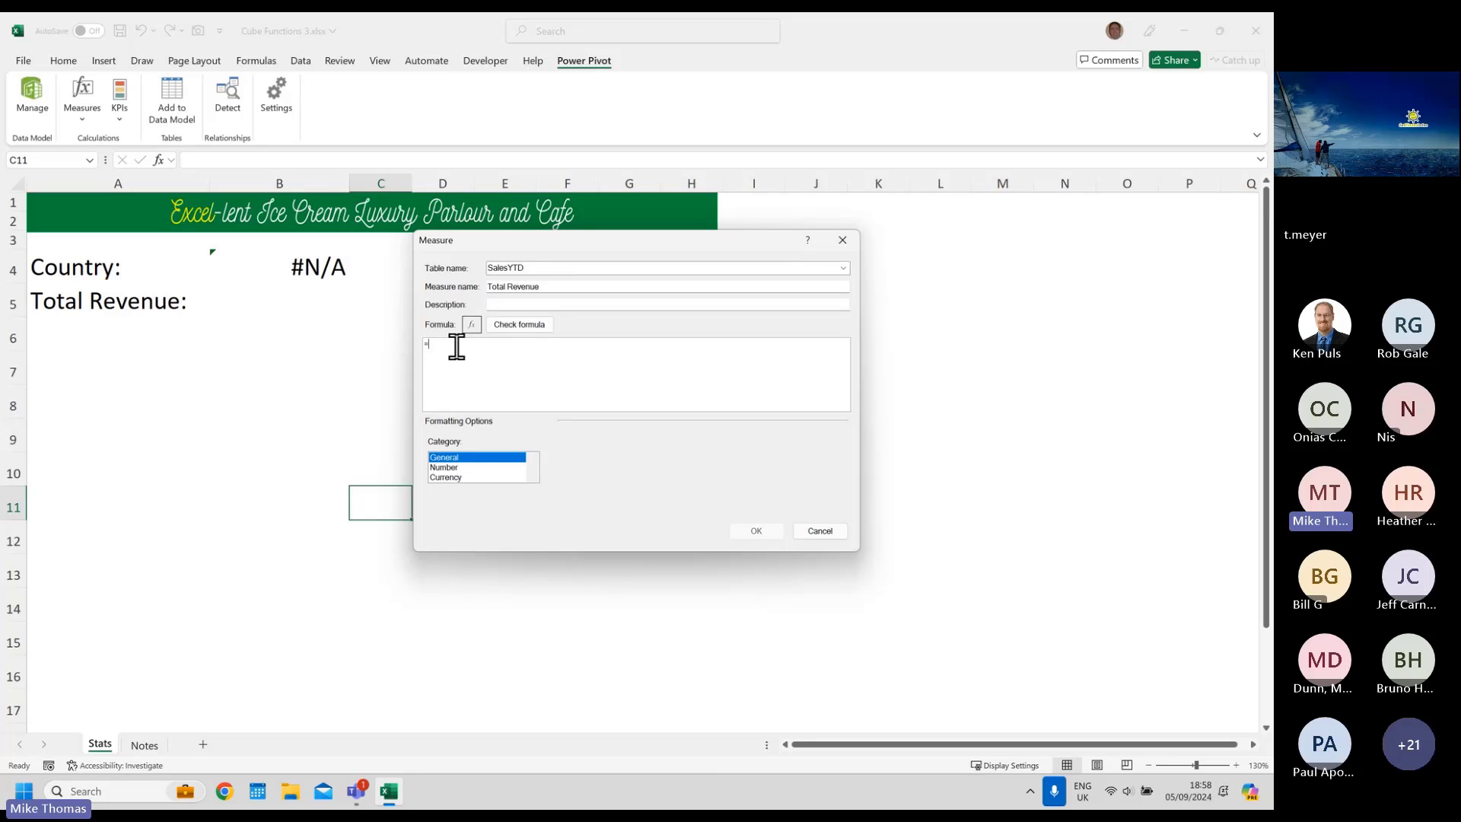
scroll(464, 357, up, 4)
text(SUM()
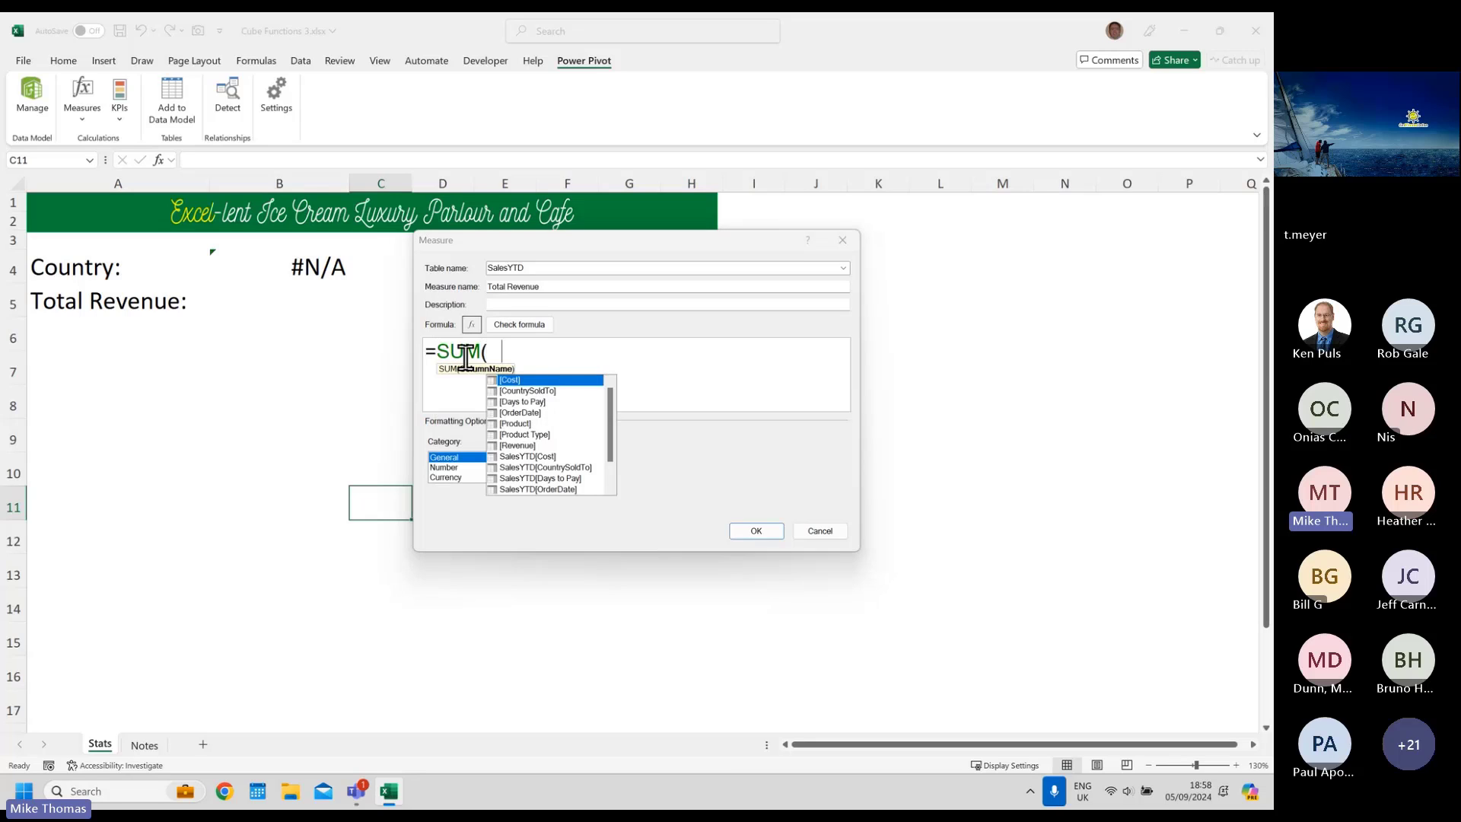
text(Rev)
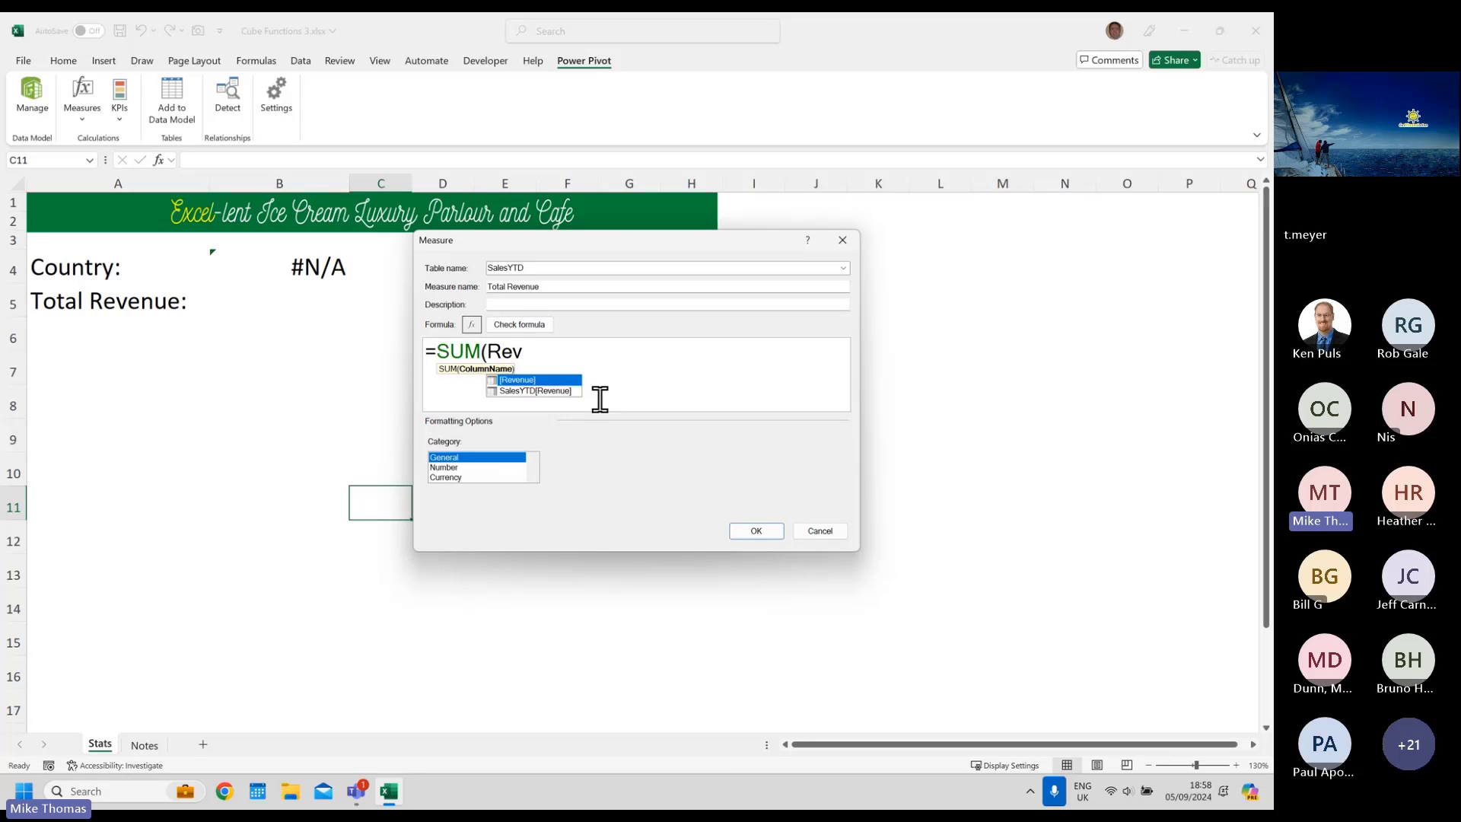
double_click(561, 391)
text())
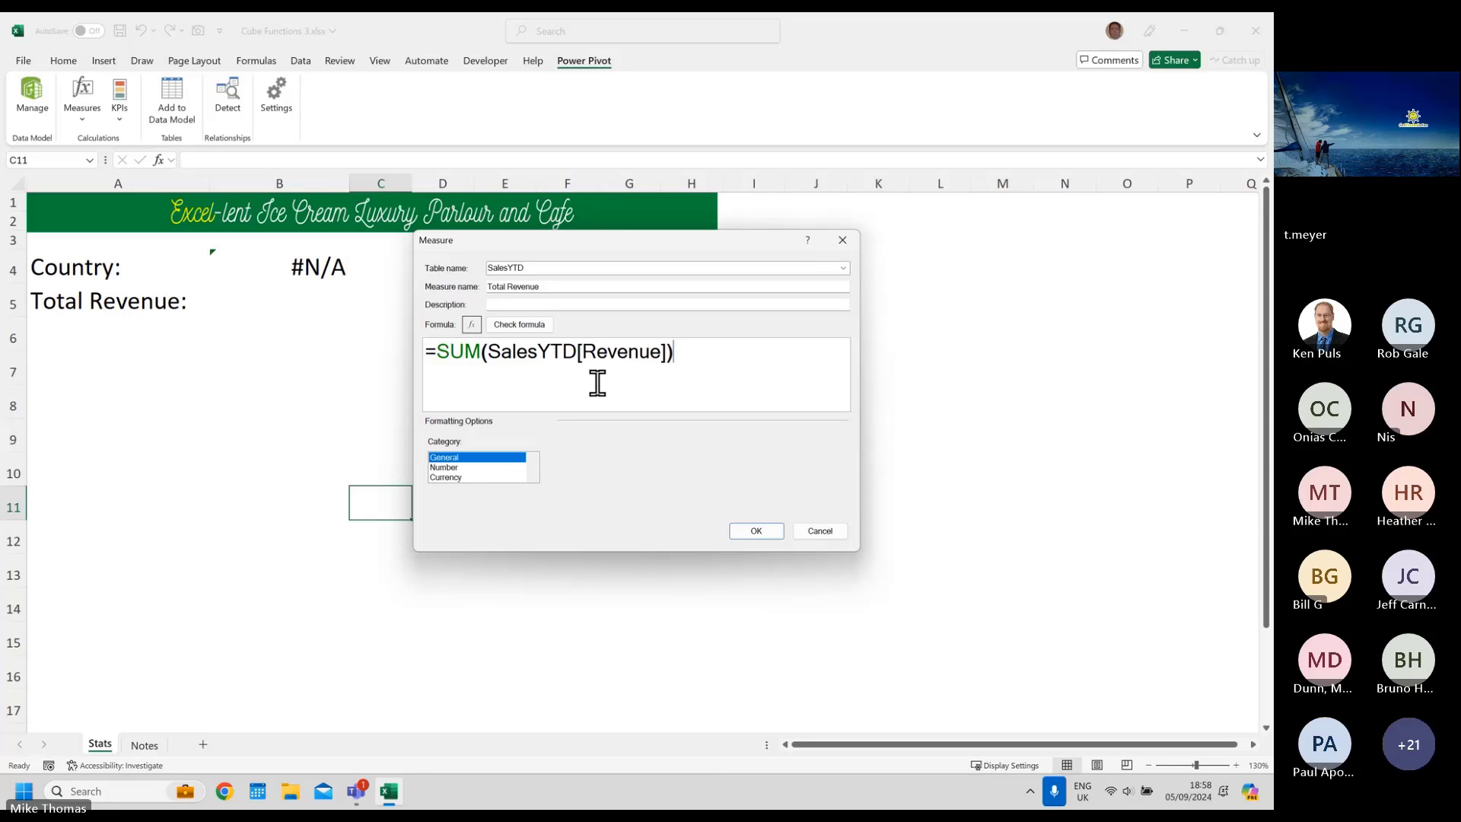
click(756, 532)
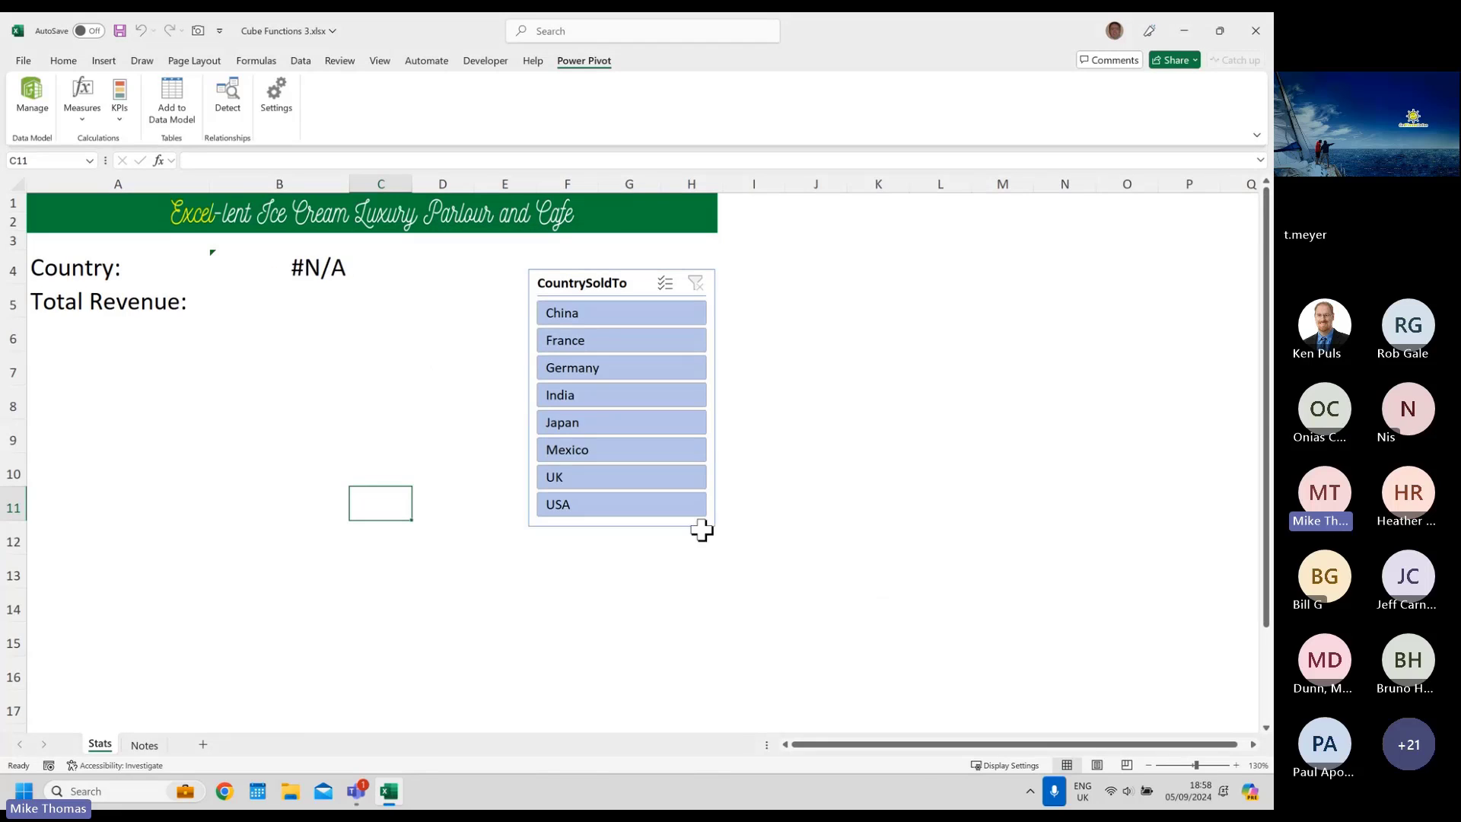
- Start a CUBEVALUE formula in cell B5 with "ThisWorkbookDataModel" as its connection argument
click(337, 274)
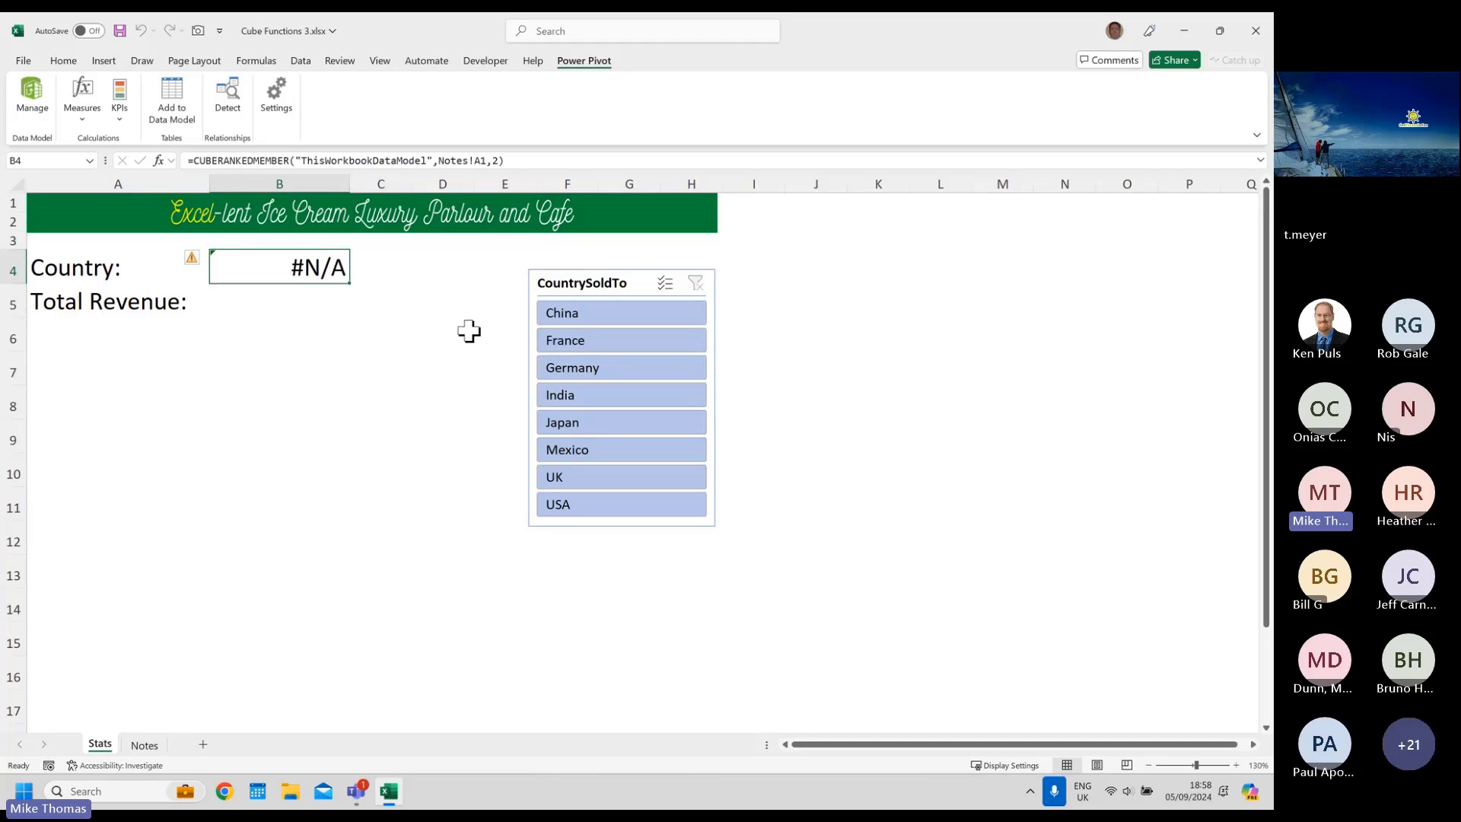
click(309, 301)
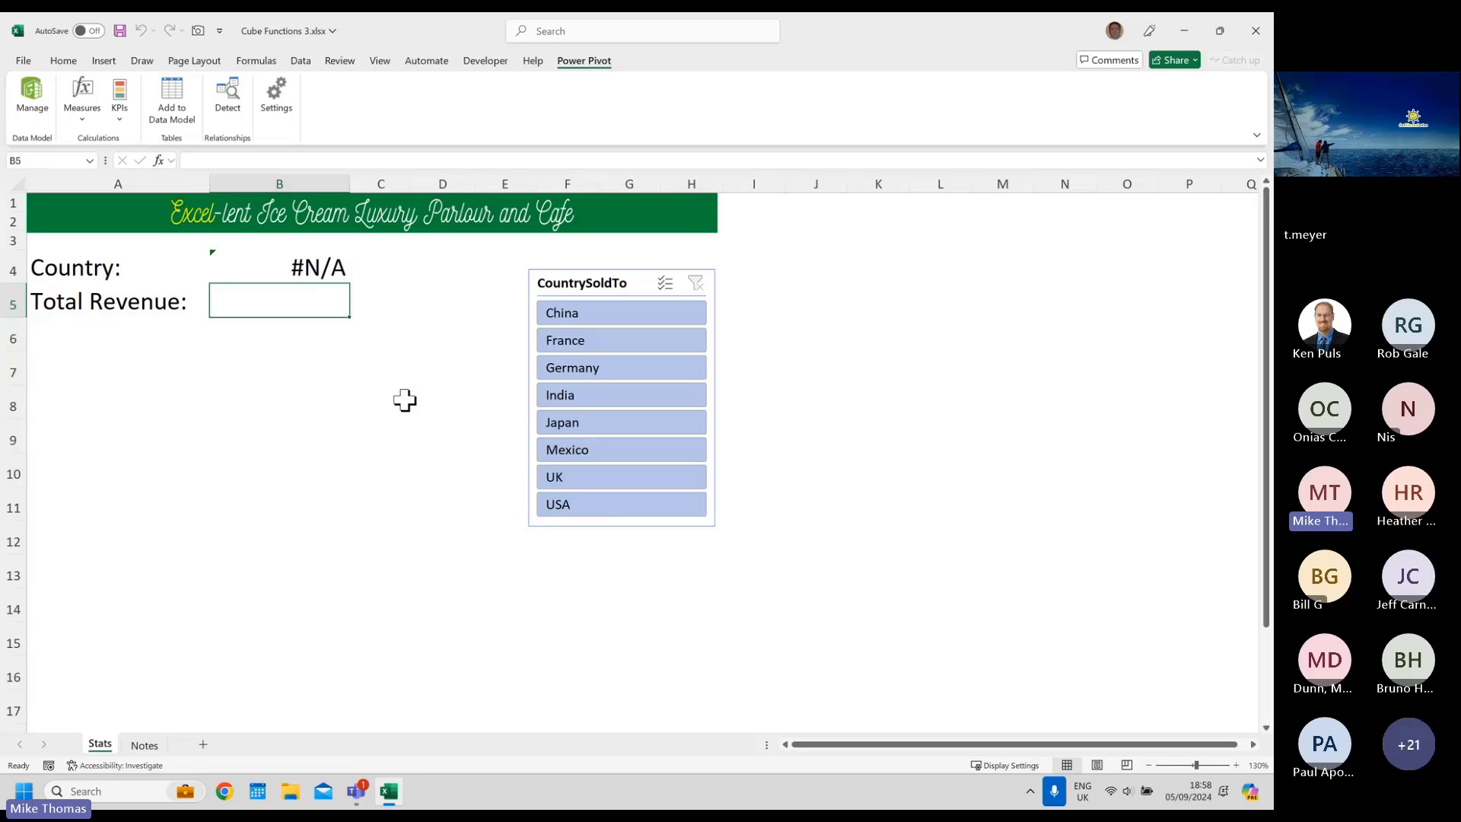
text(=CUB)
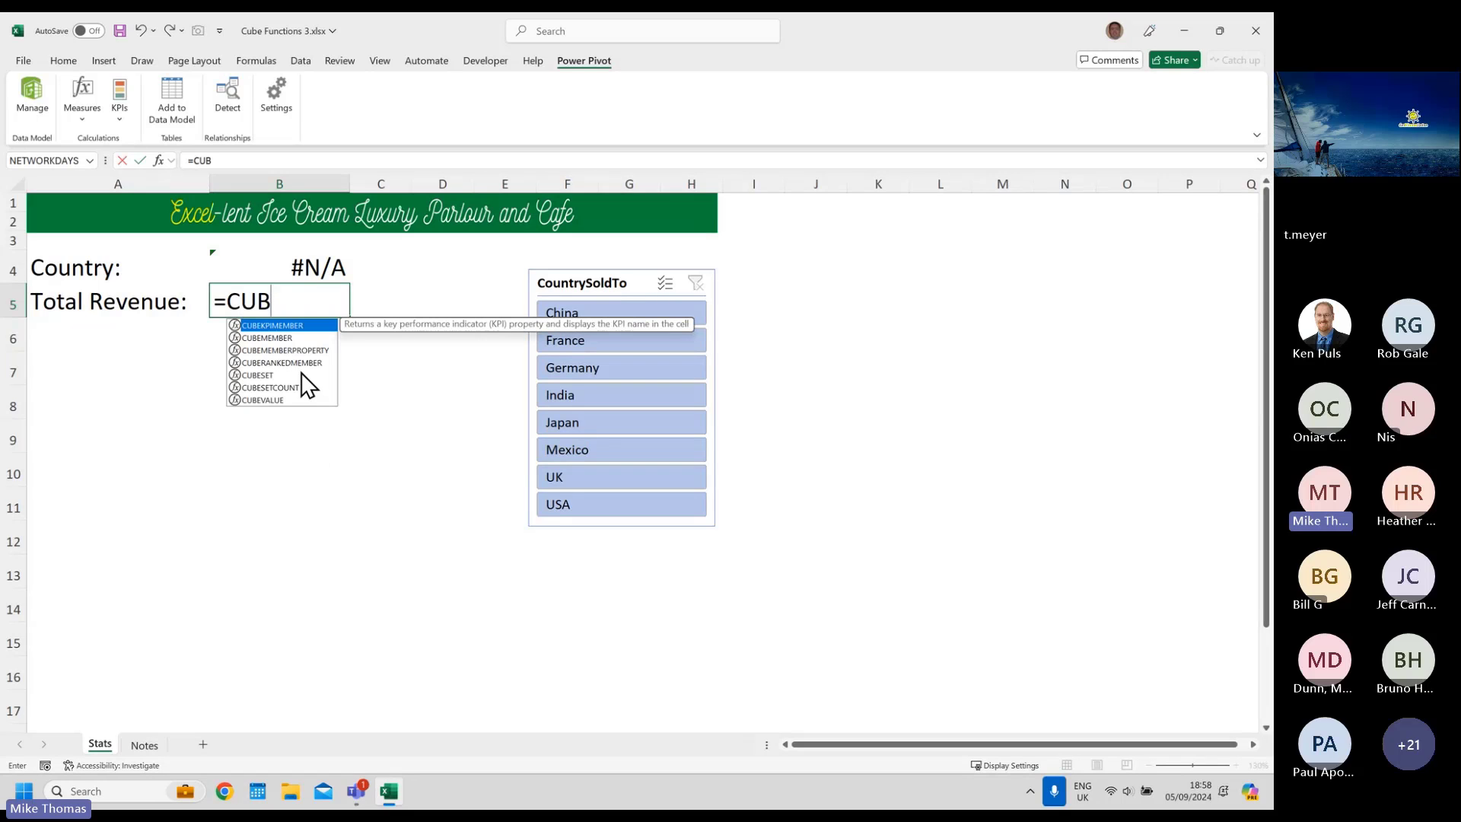
double_click(272, 400)
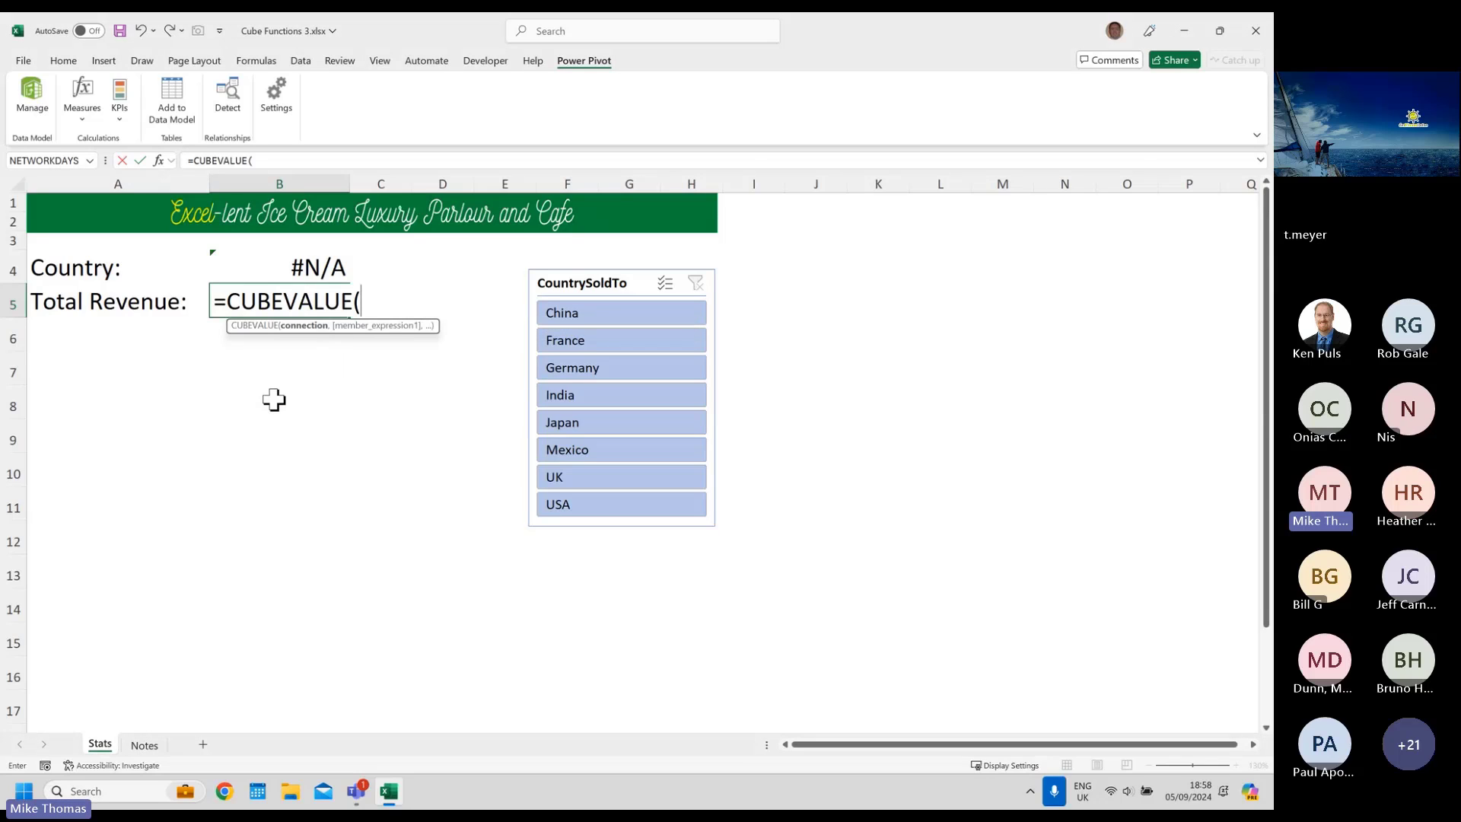
text(")
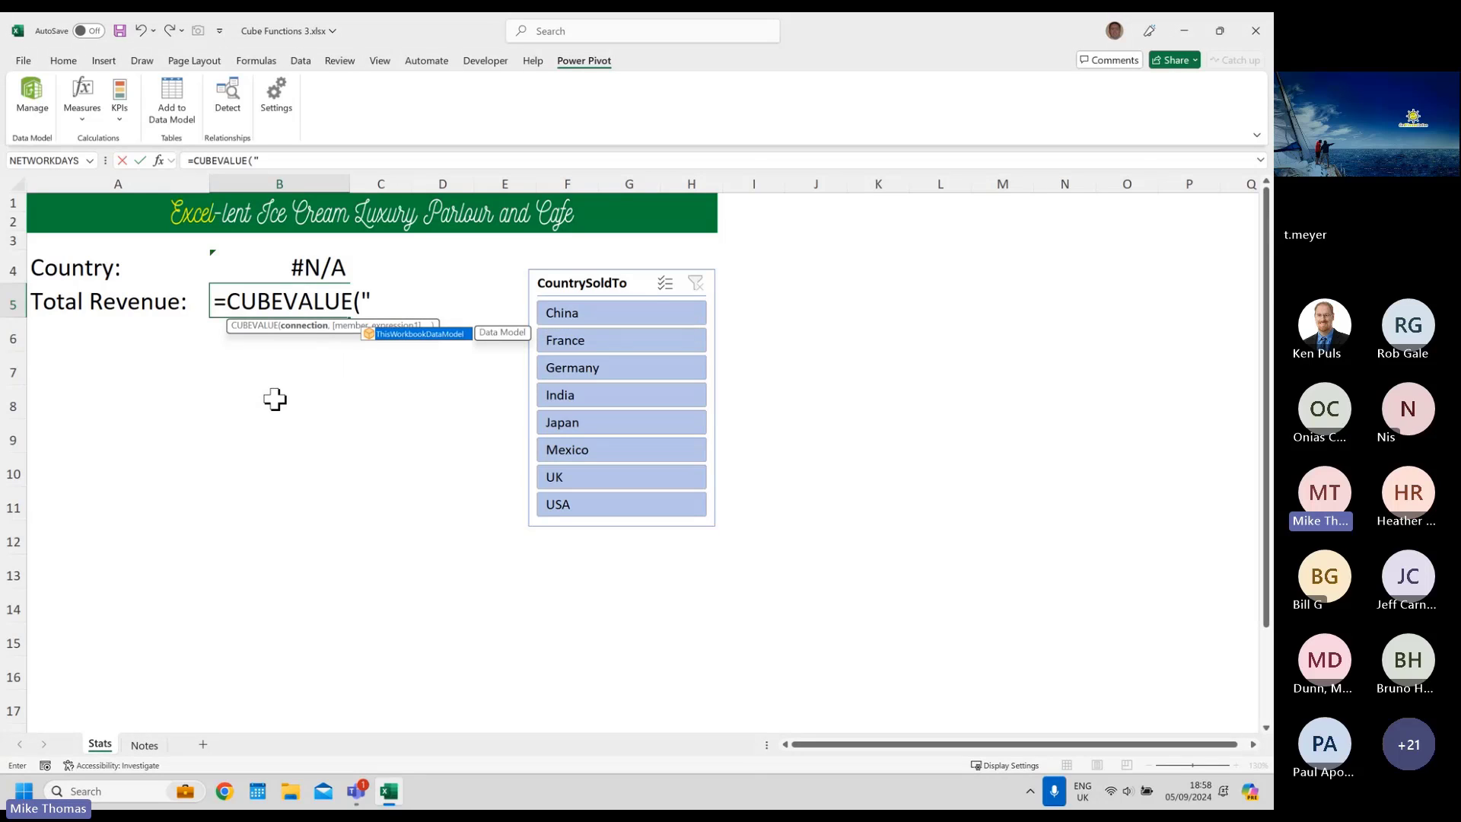
double_click(420, 340)
text(")
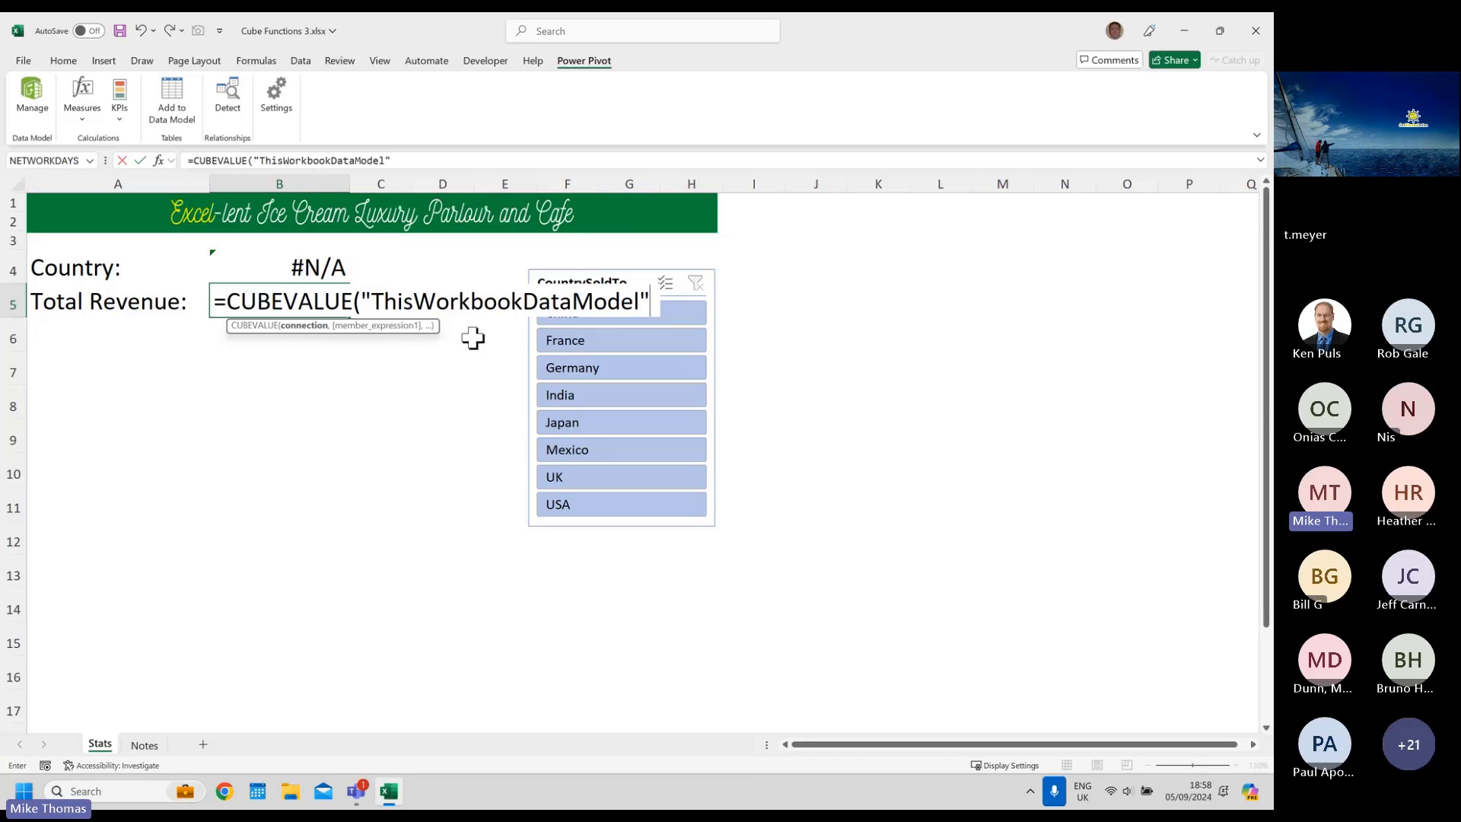
text(,)
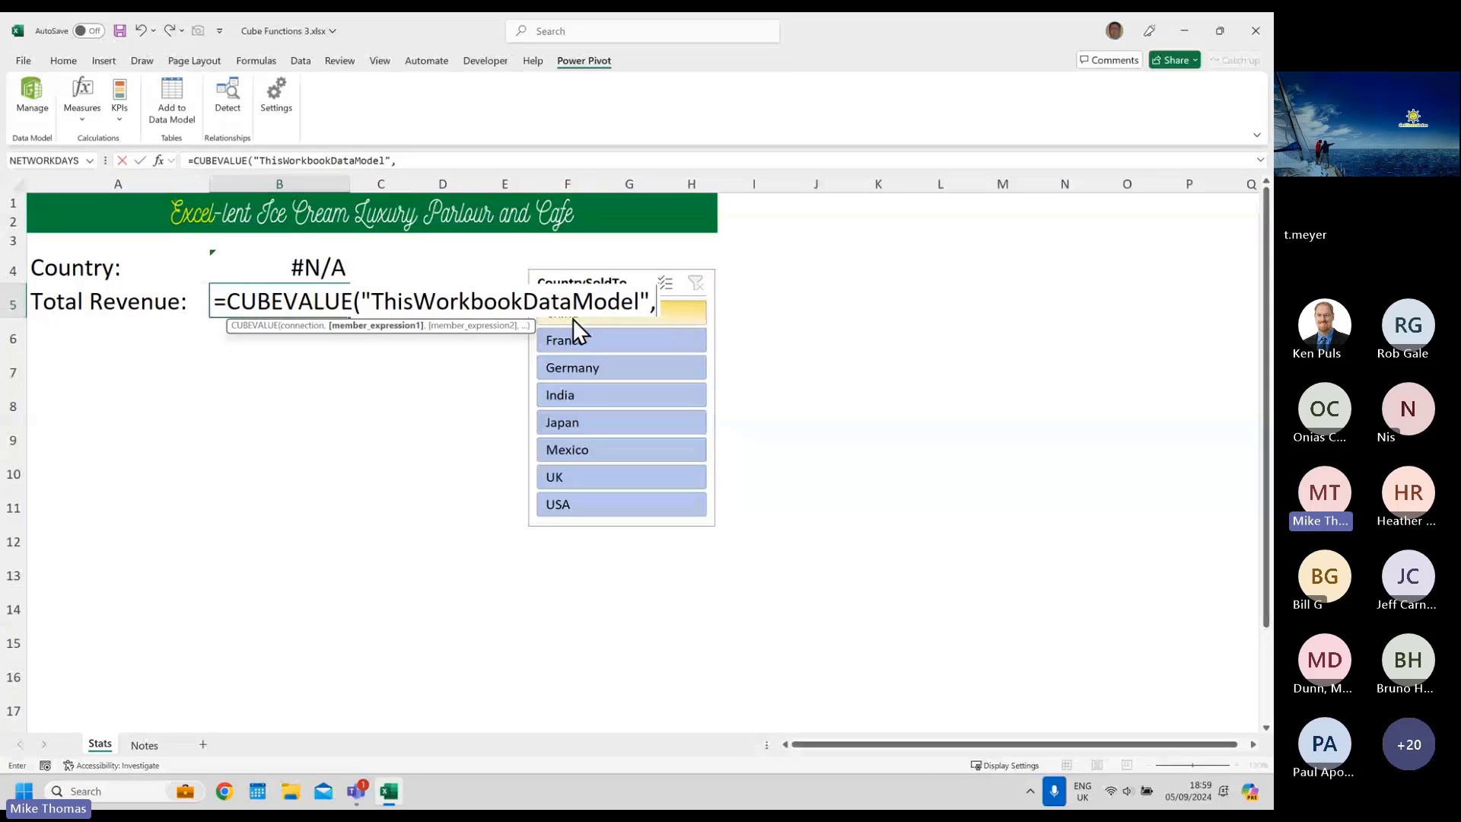
- Add "[Measures].[Total Revenue]" as the first member expression of B5's CUBEVALUE formula
text(")
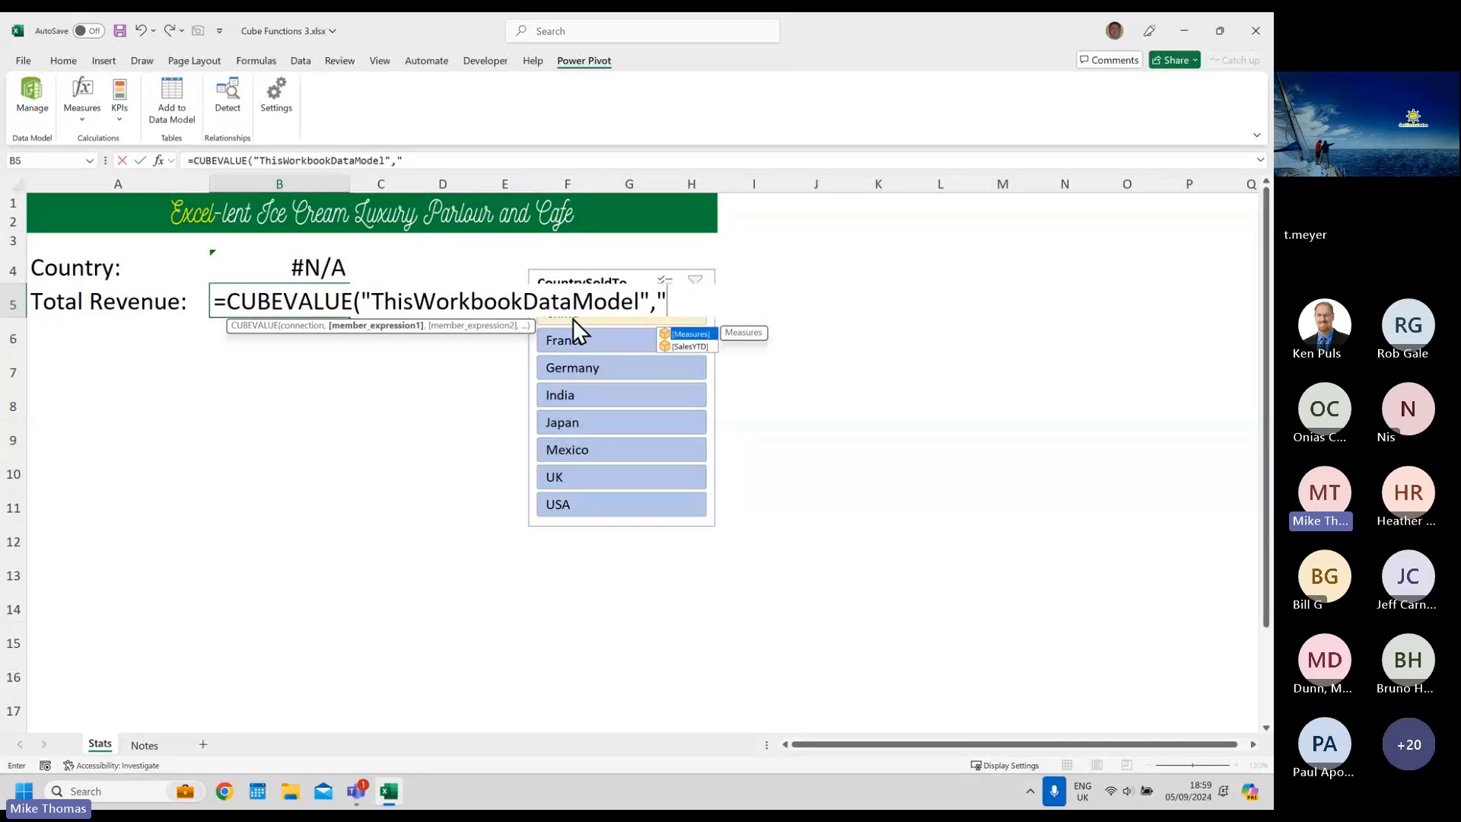
double_click(697, 332)
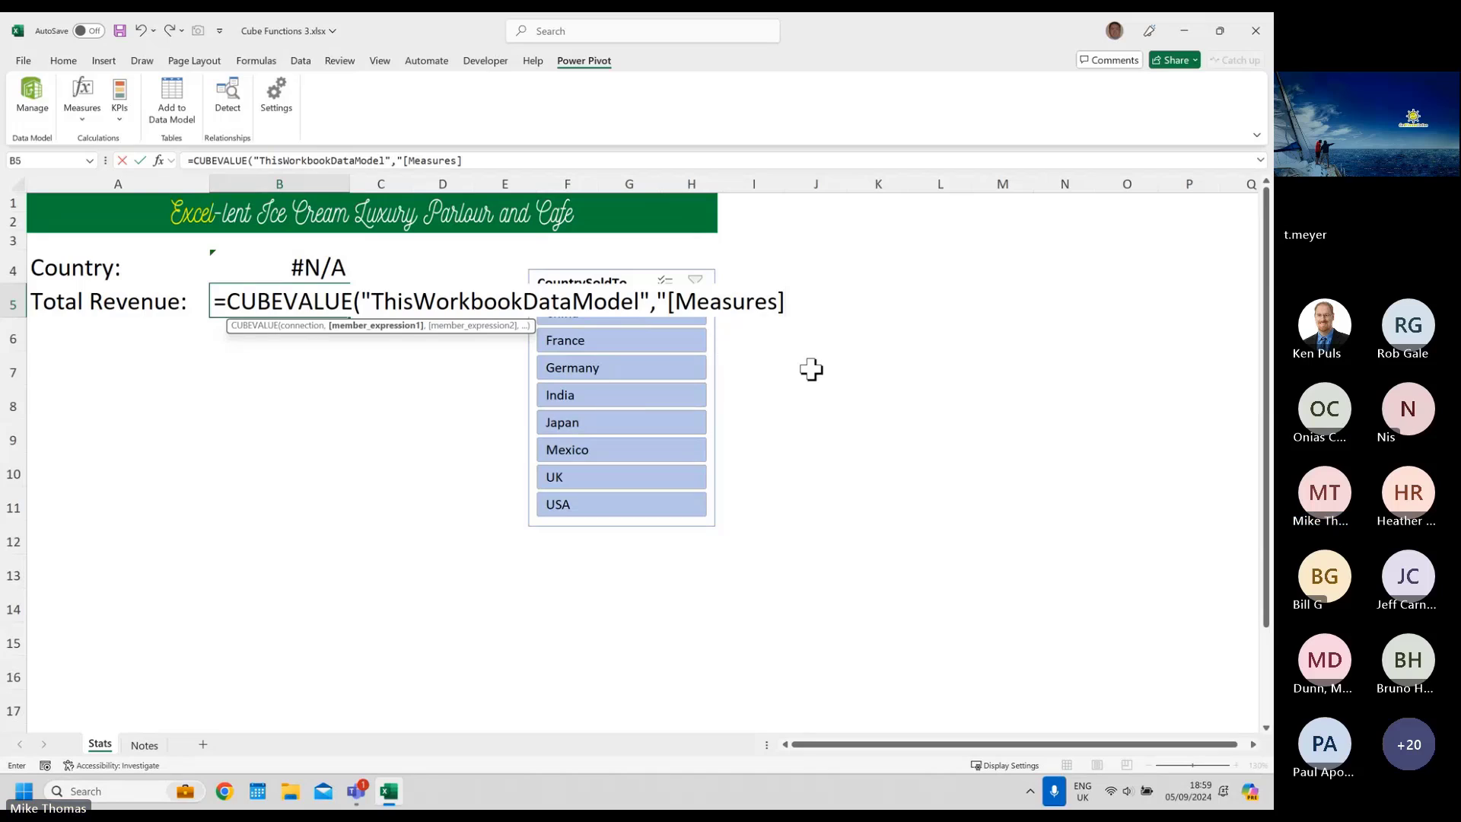
text(.)
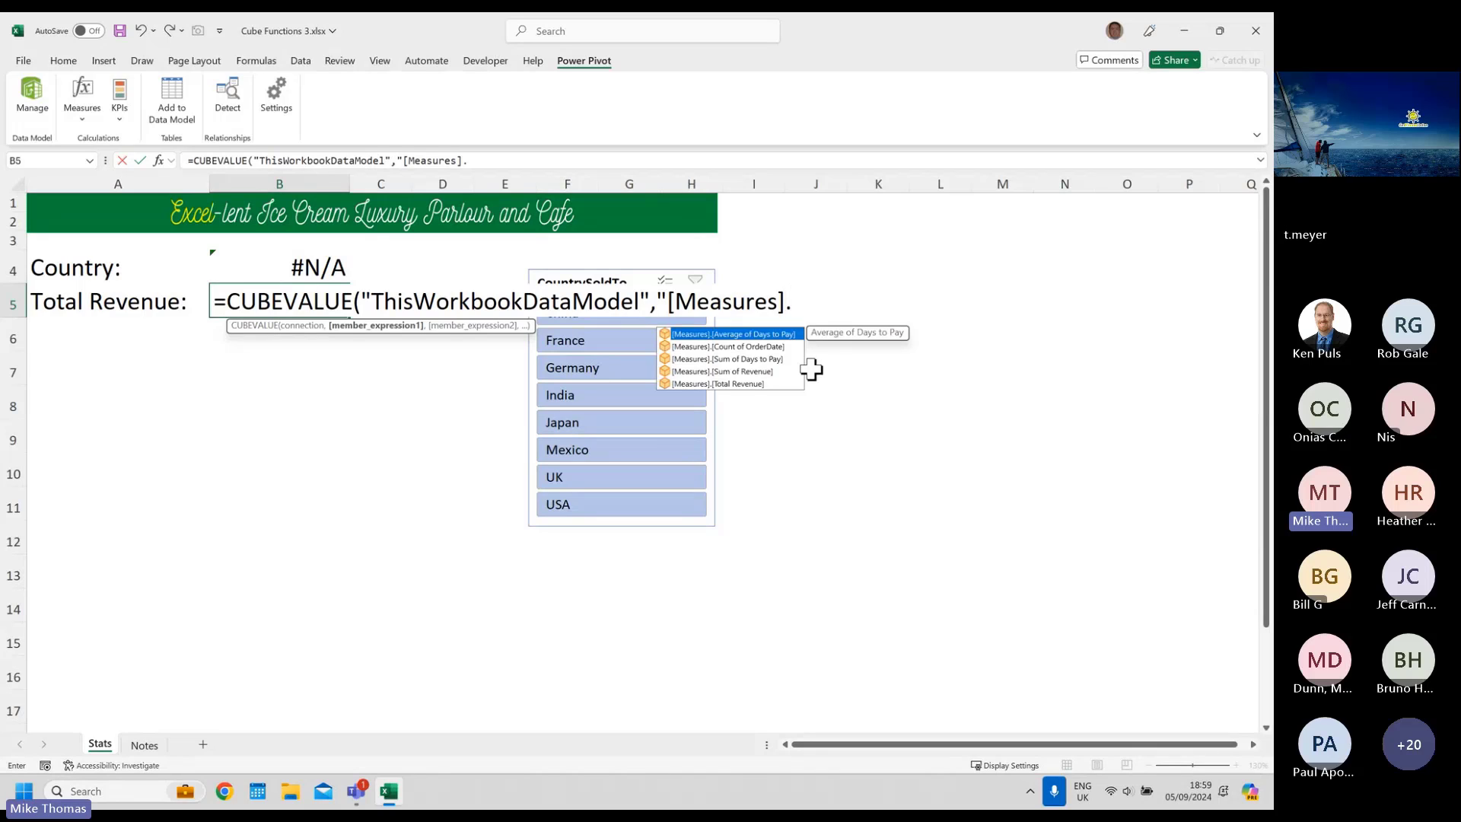
double_click(739, 383)
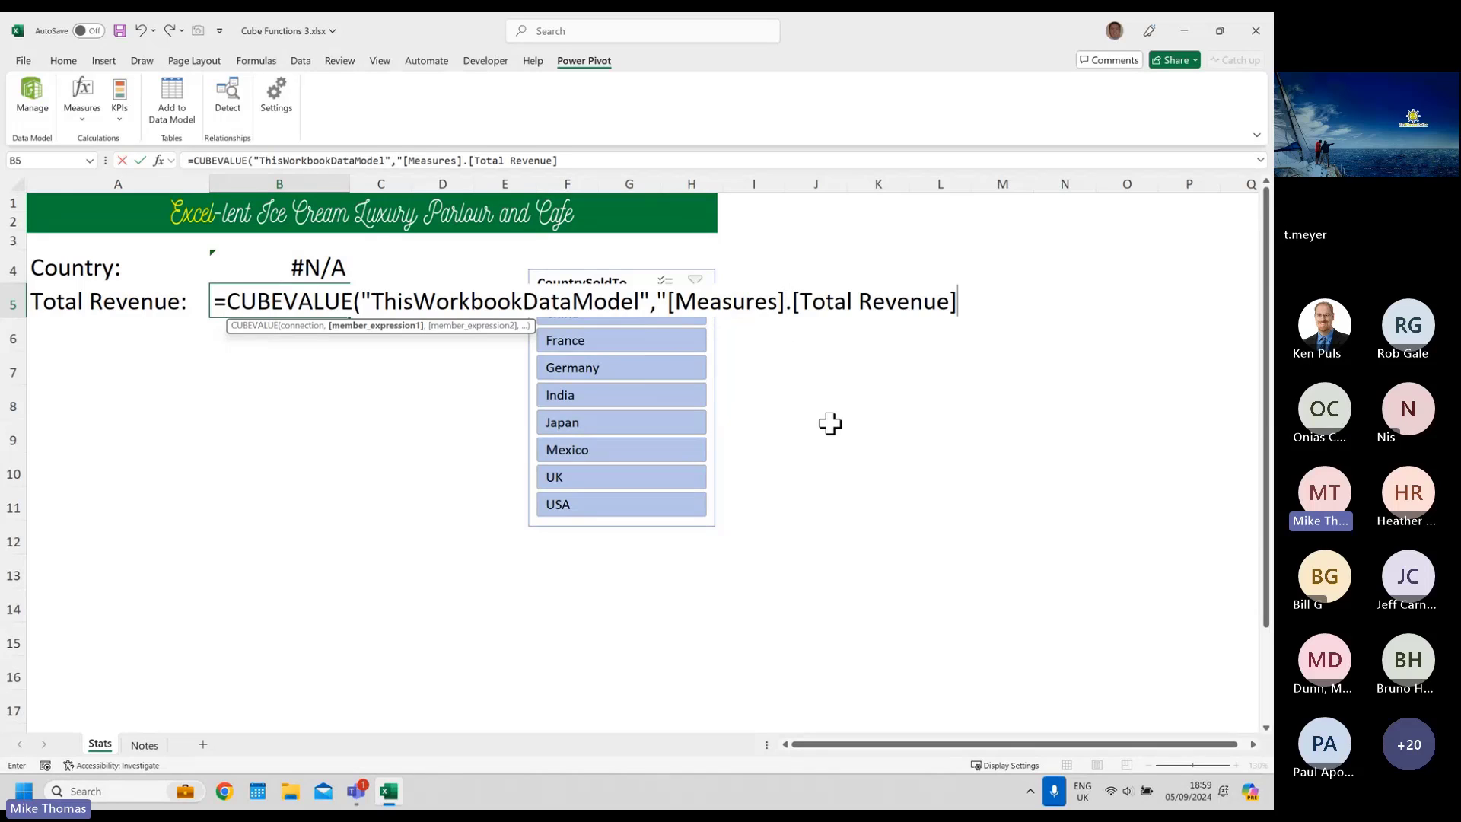
text(")
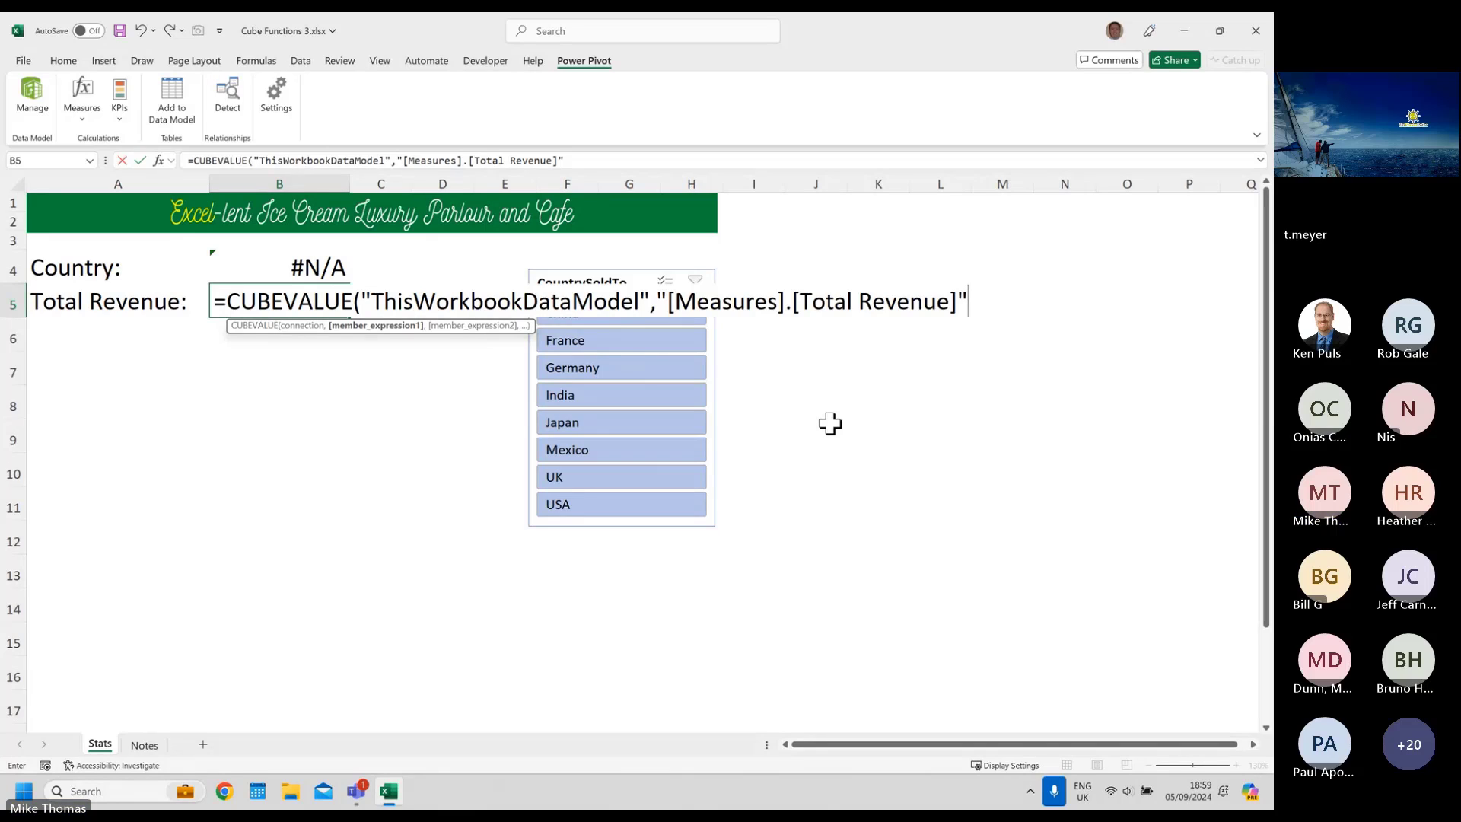
- Add "[SalesYTD].[CountrySoldTo].[" & B4 & "]" as the second member expression and enter the CUBEVALUE formula in B5
text(,)
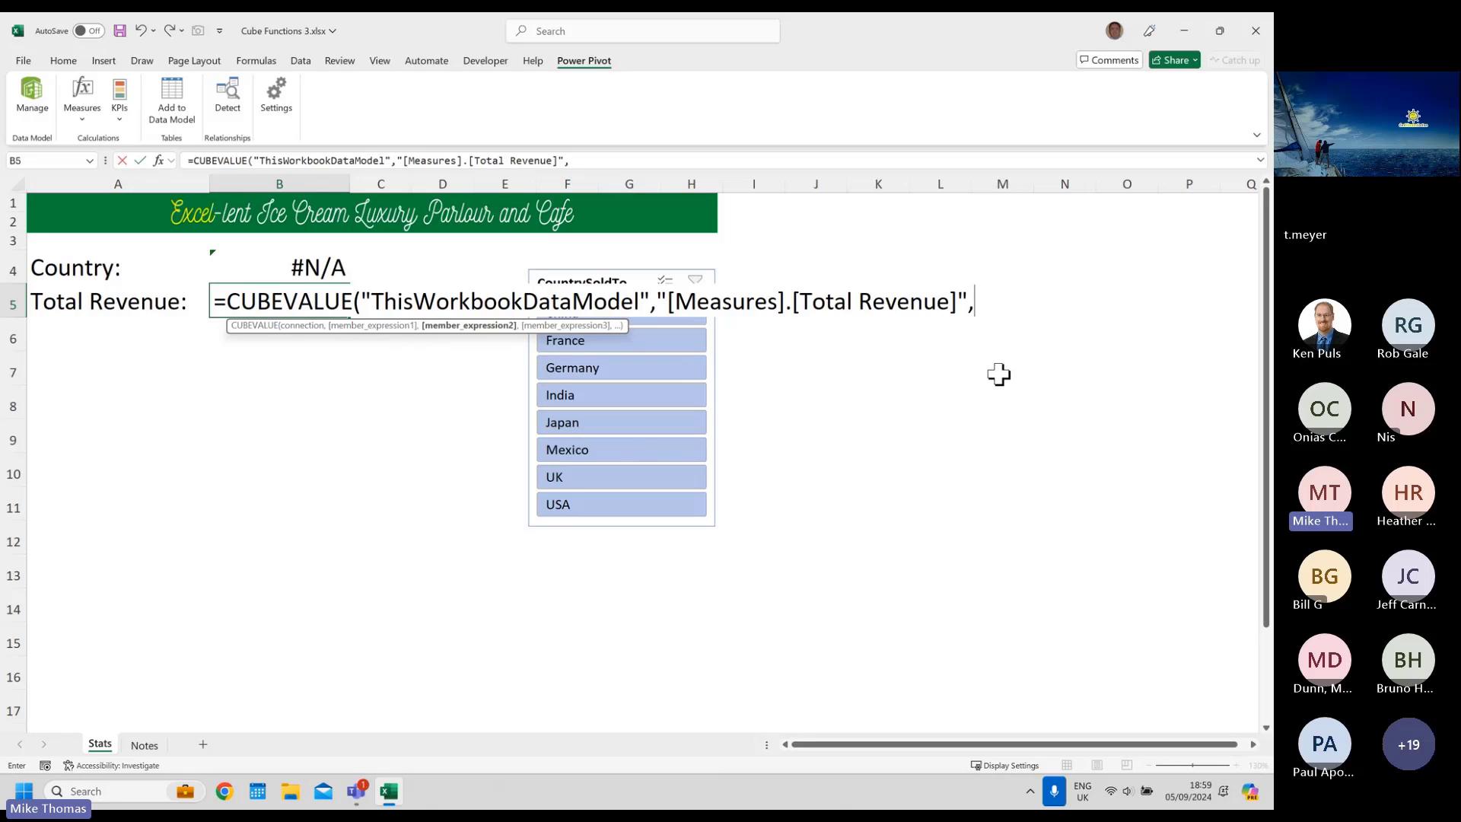
text(")
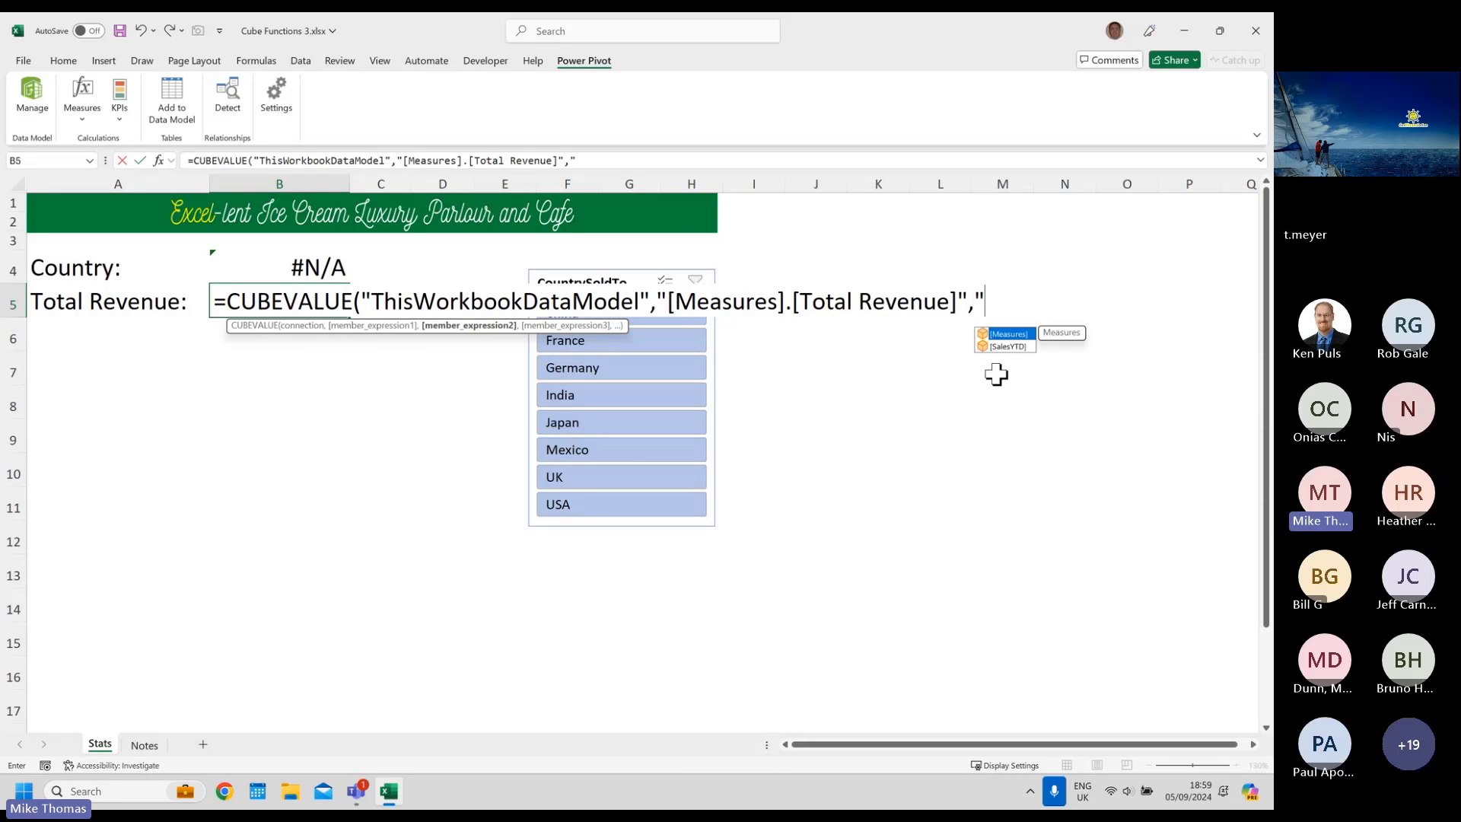
double_click(1009, 347)
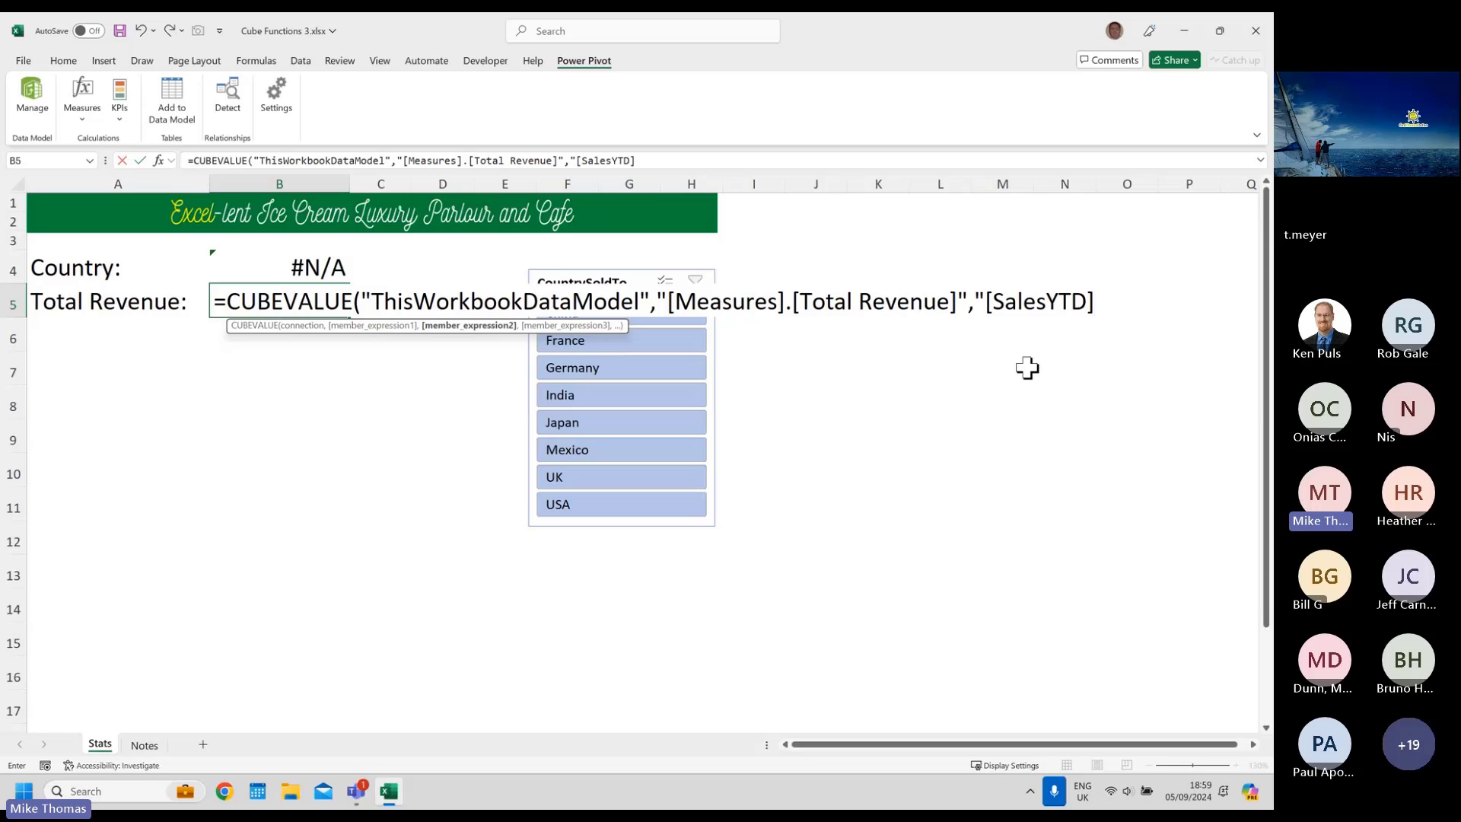
text(.)
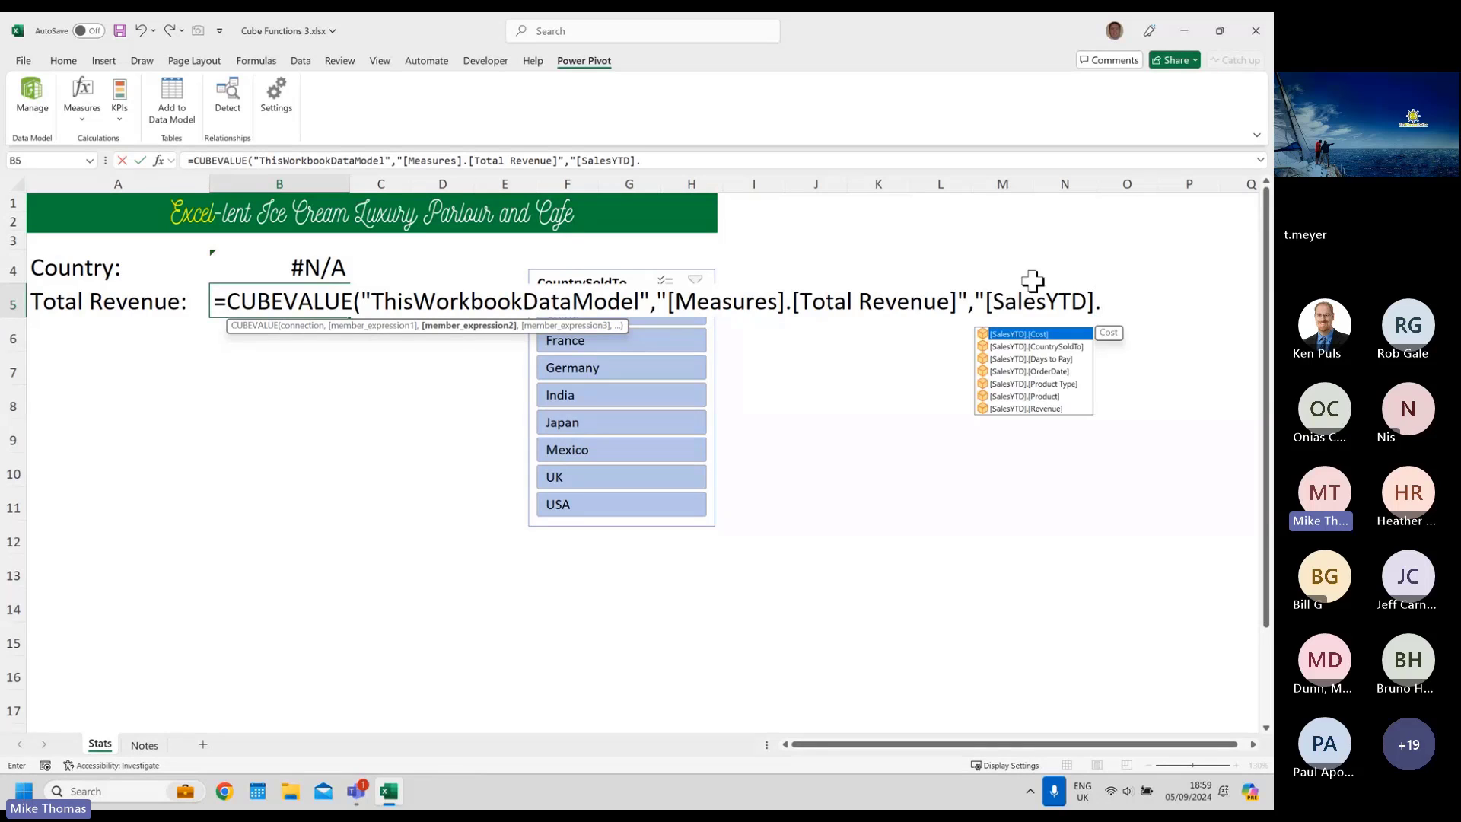
click(1052, 349)
double_click(1052, 349)
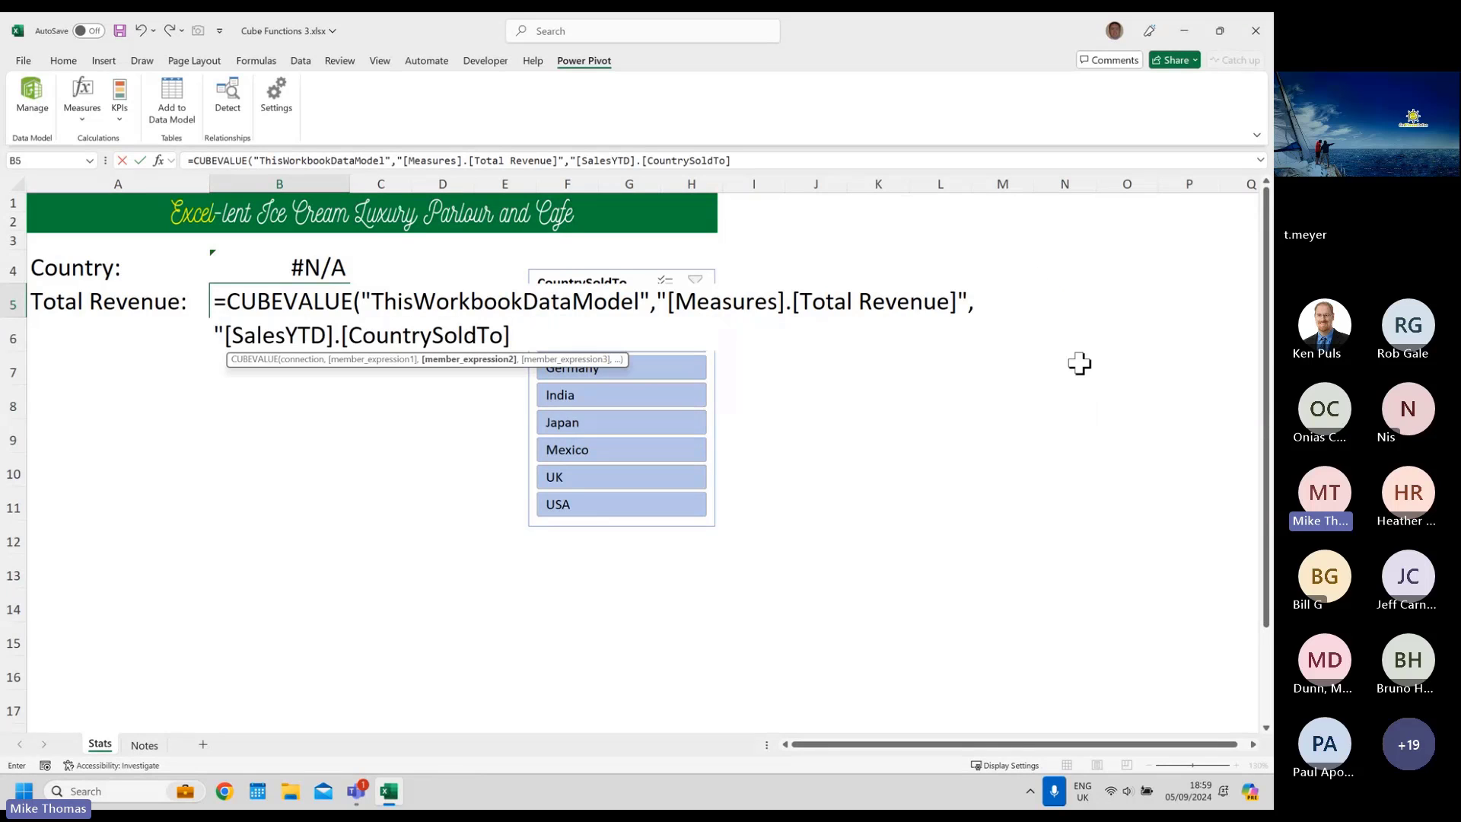
text(.[)
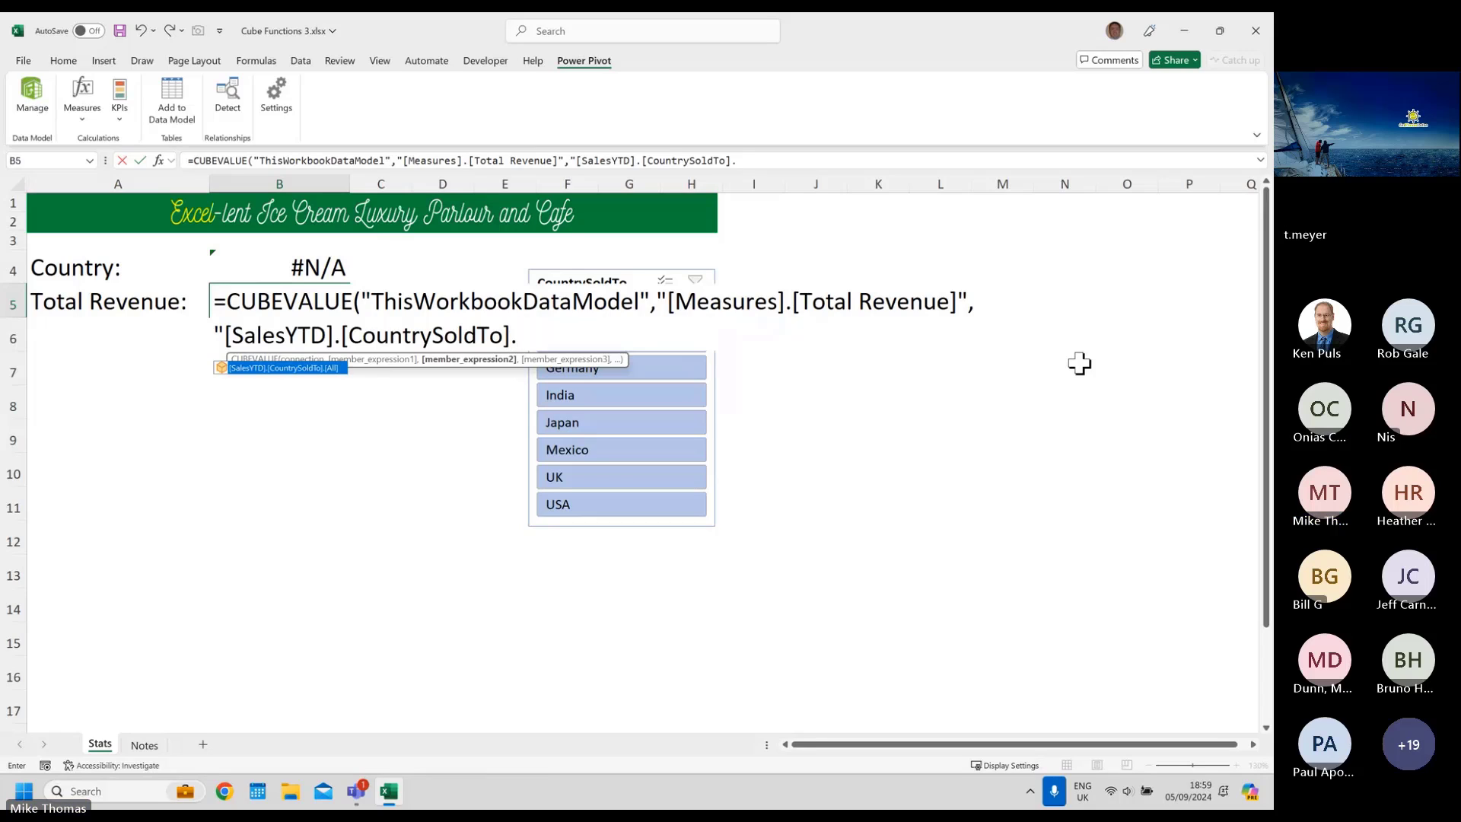
text(")
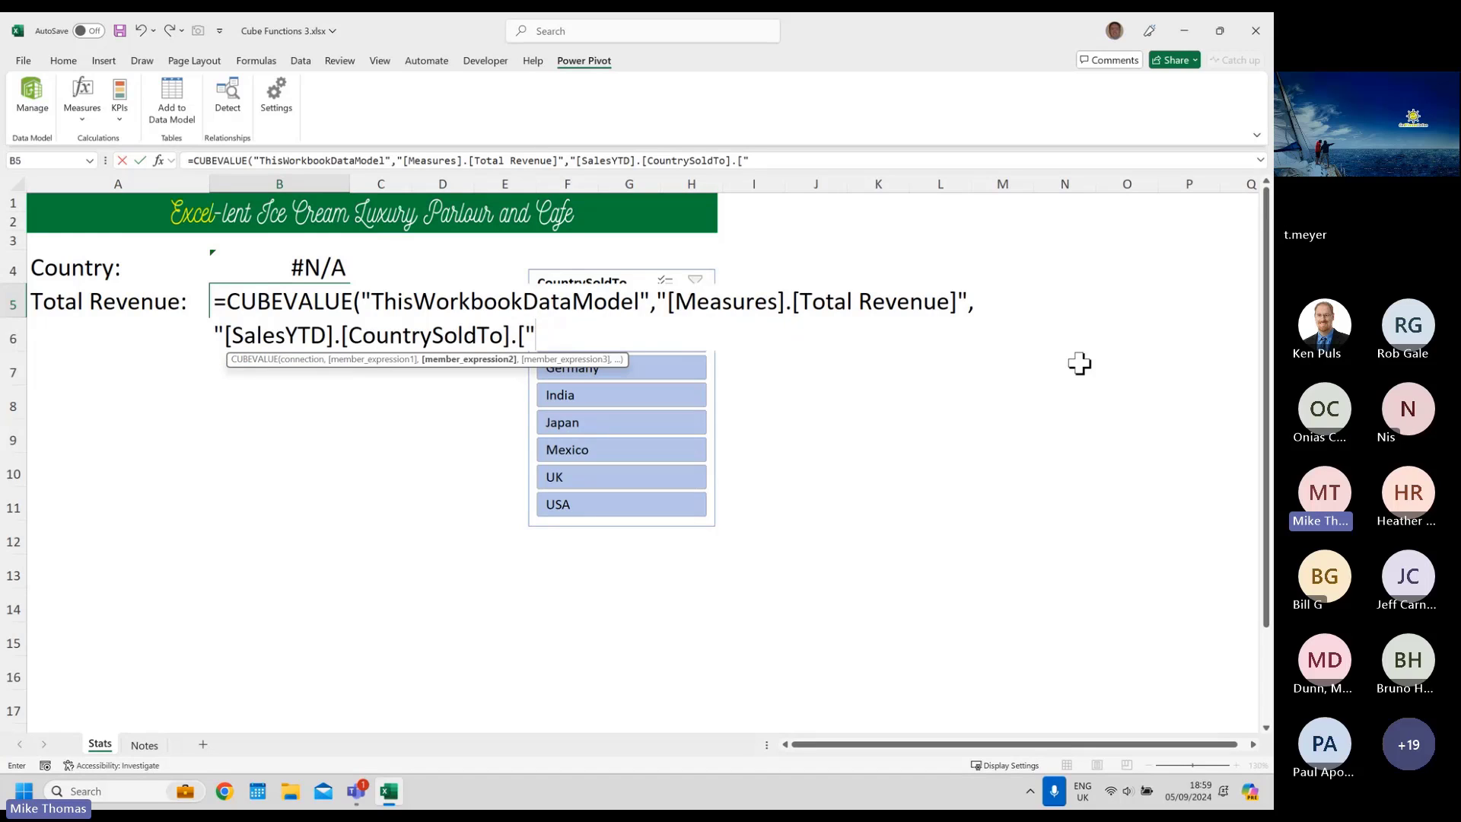
text( & B4 &)
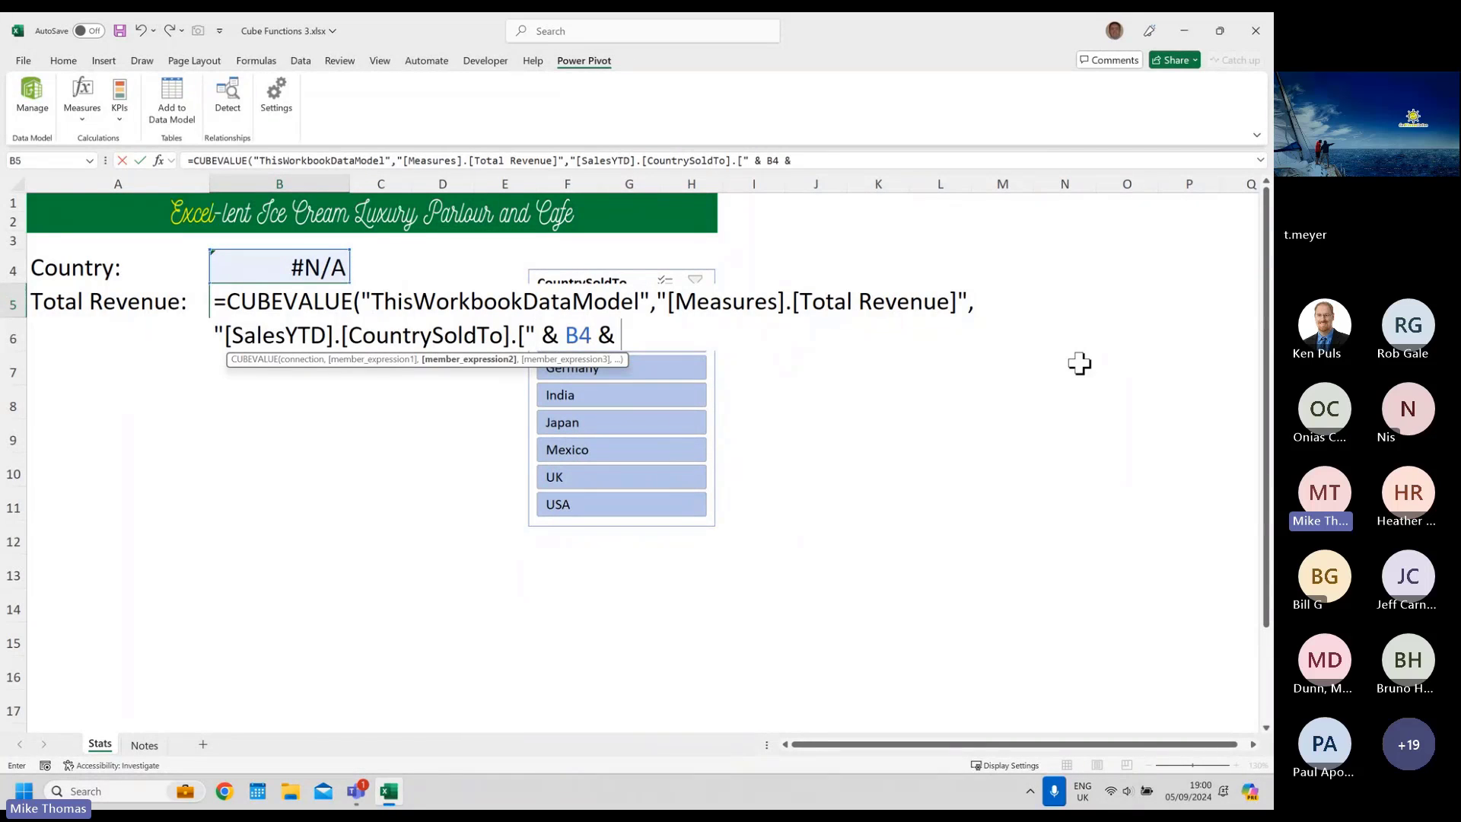
text( "]")
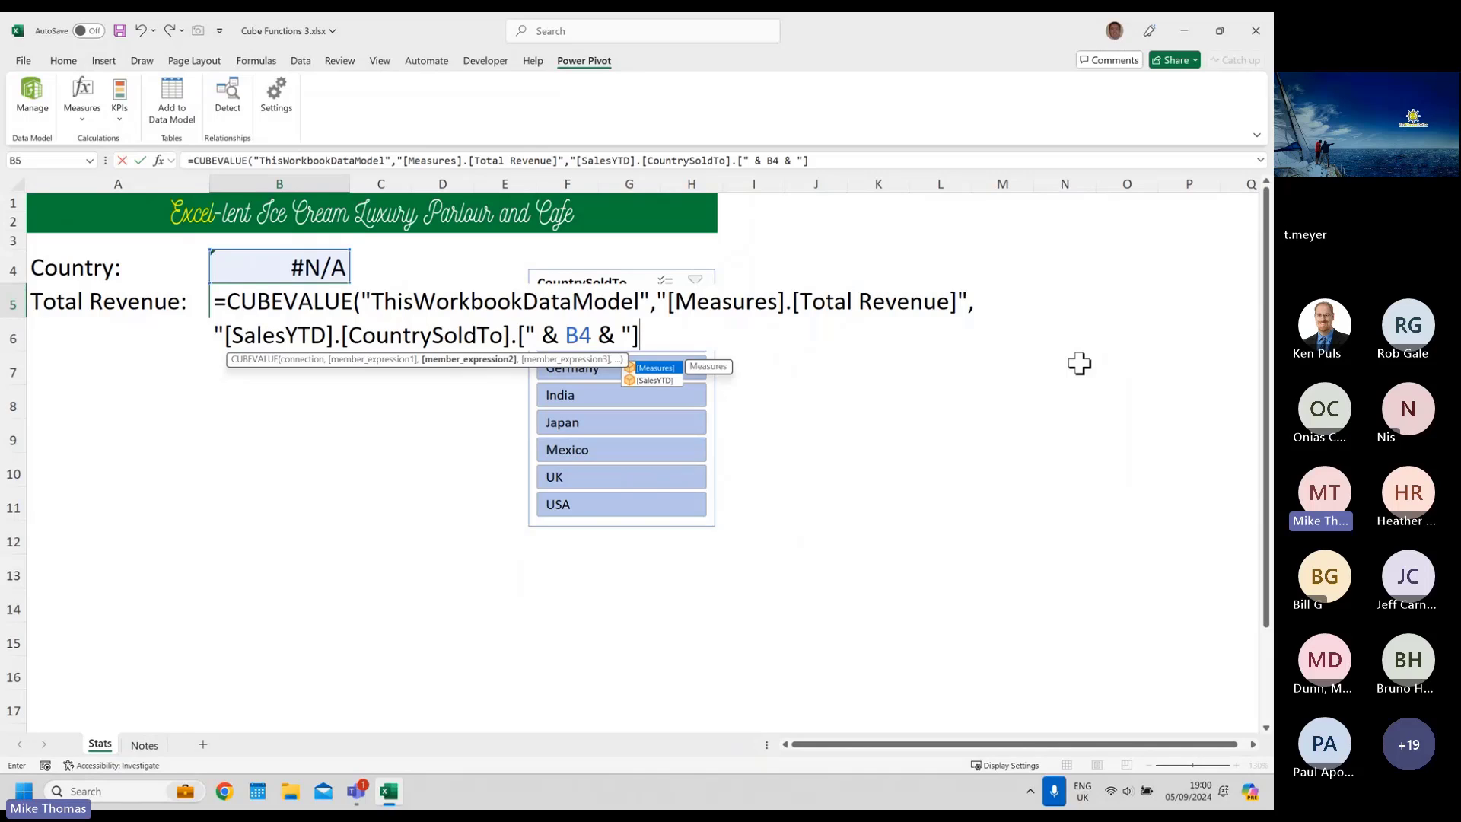
text())
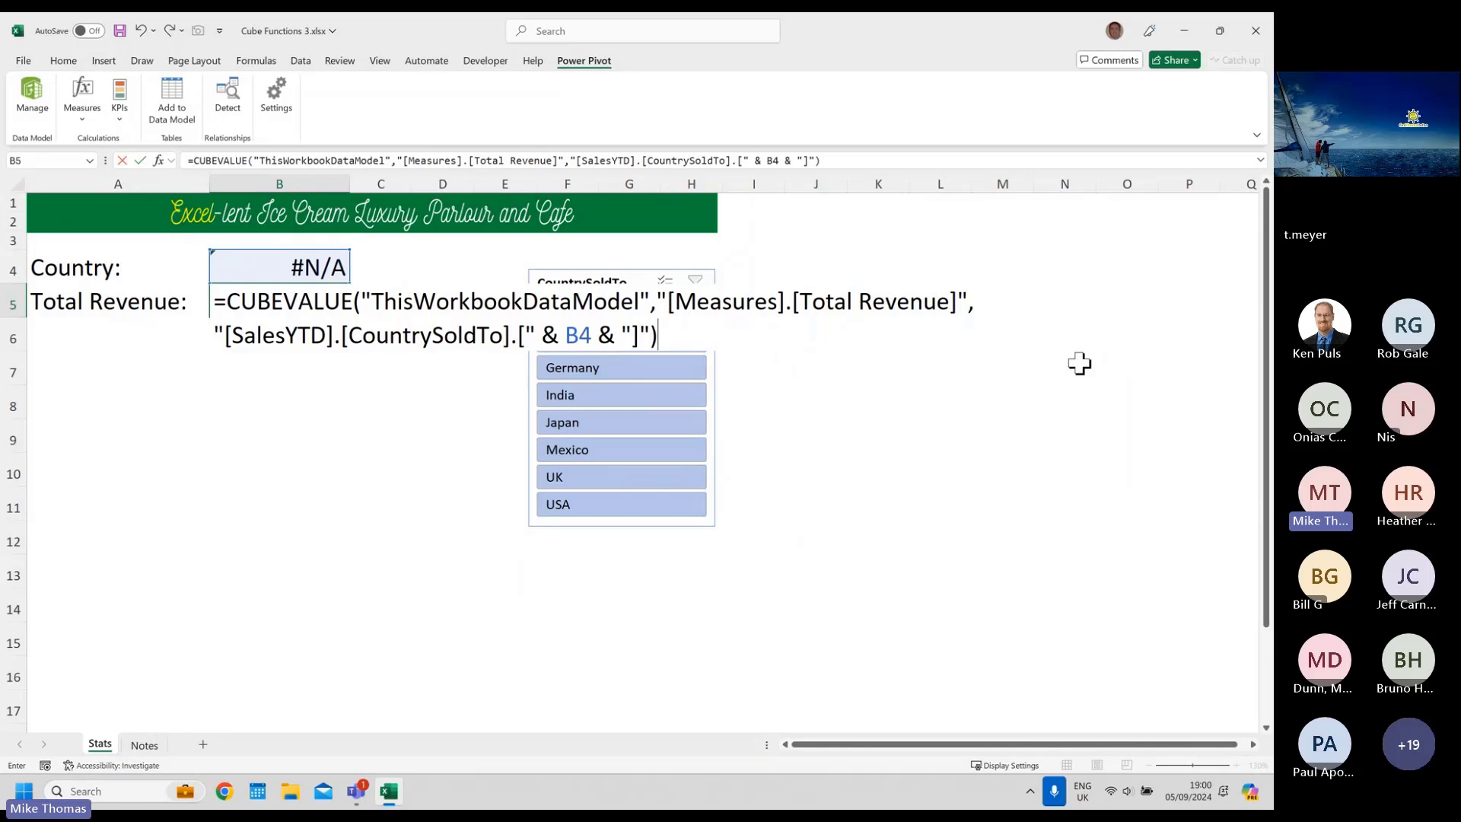
key(ctrl+Return)
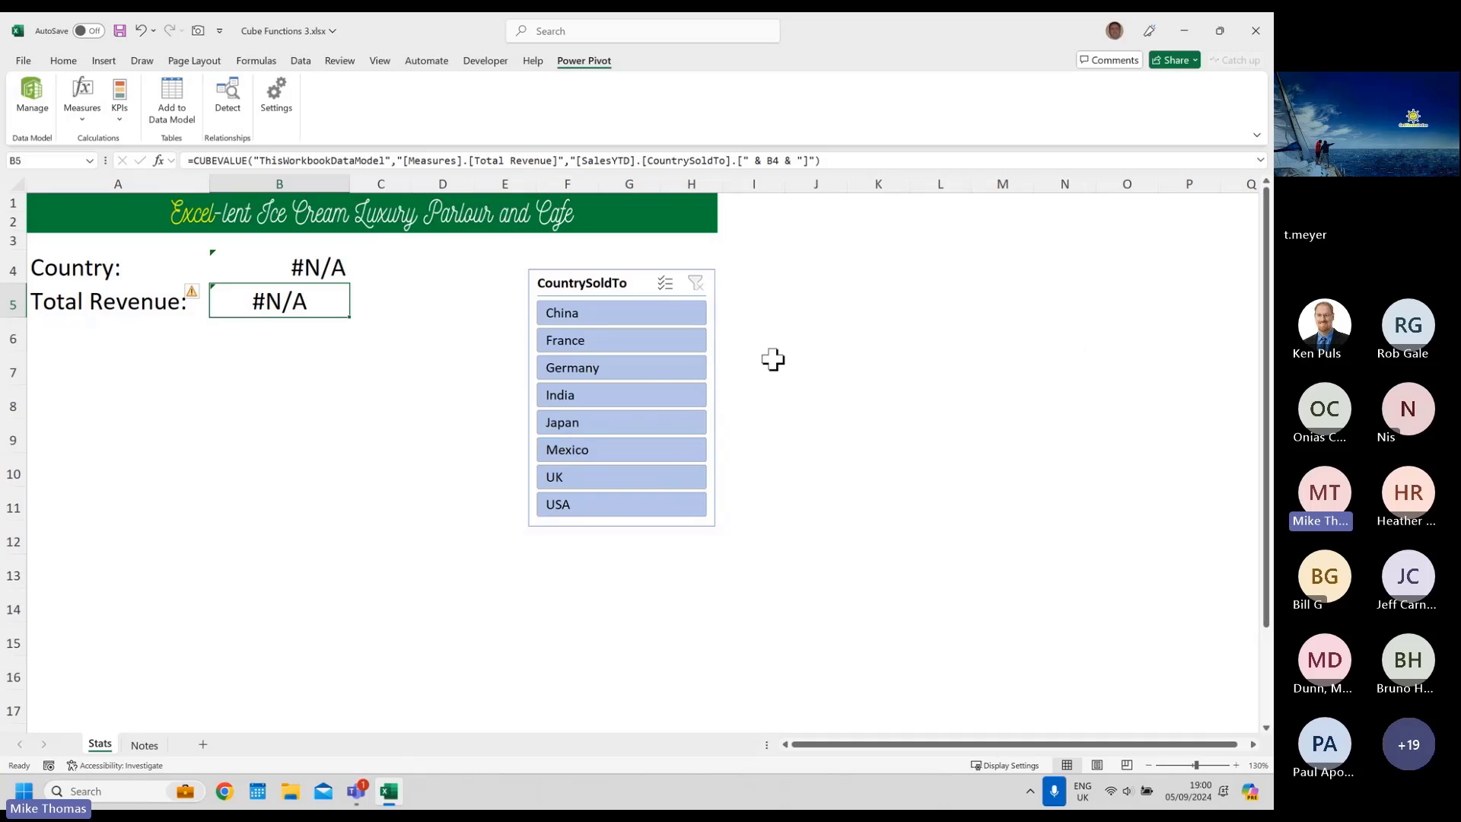
- Filter the CountrySoldTo slicer to China and set the rank argument in B4's CUBERANKEDMEMBER formula to 1
click(647, 367)
click(640, 310)
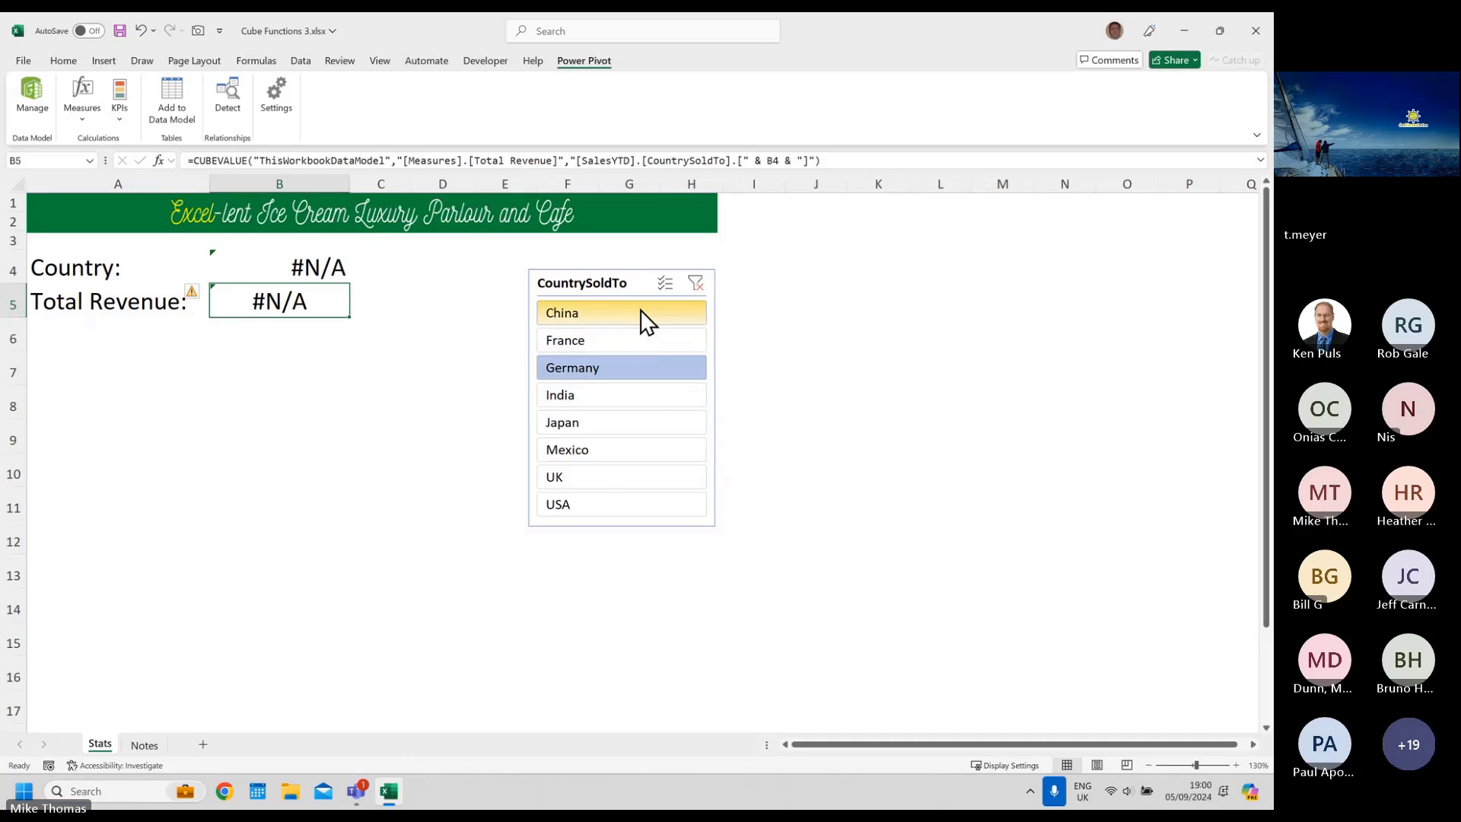
click(327, 267)
click(498, 160)
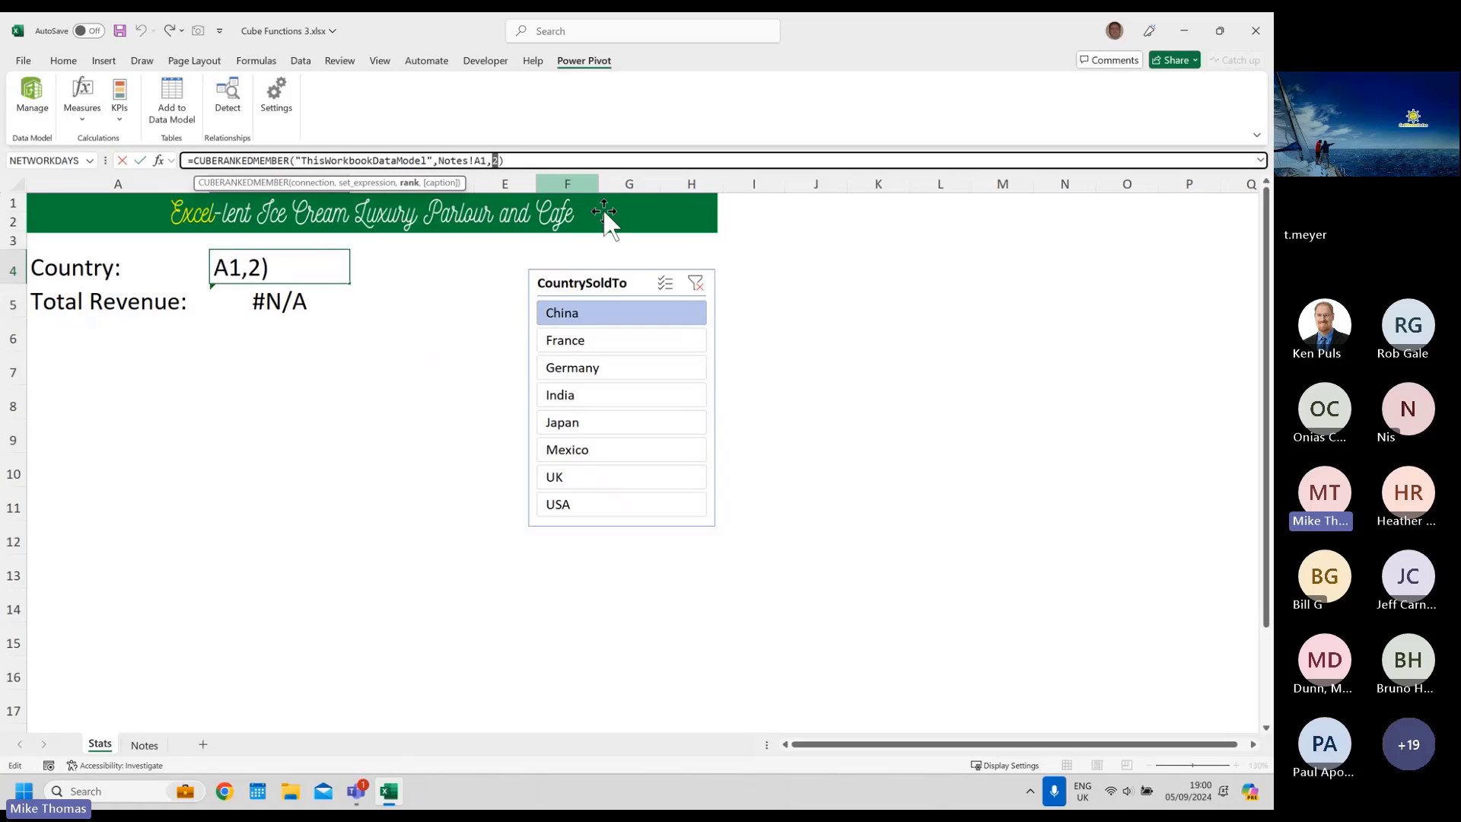
key(BackSpace)
text(1)
key(ctrl+Return)
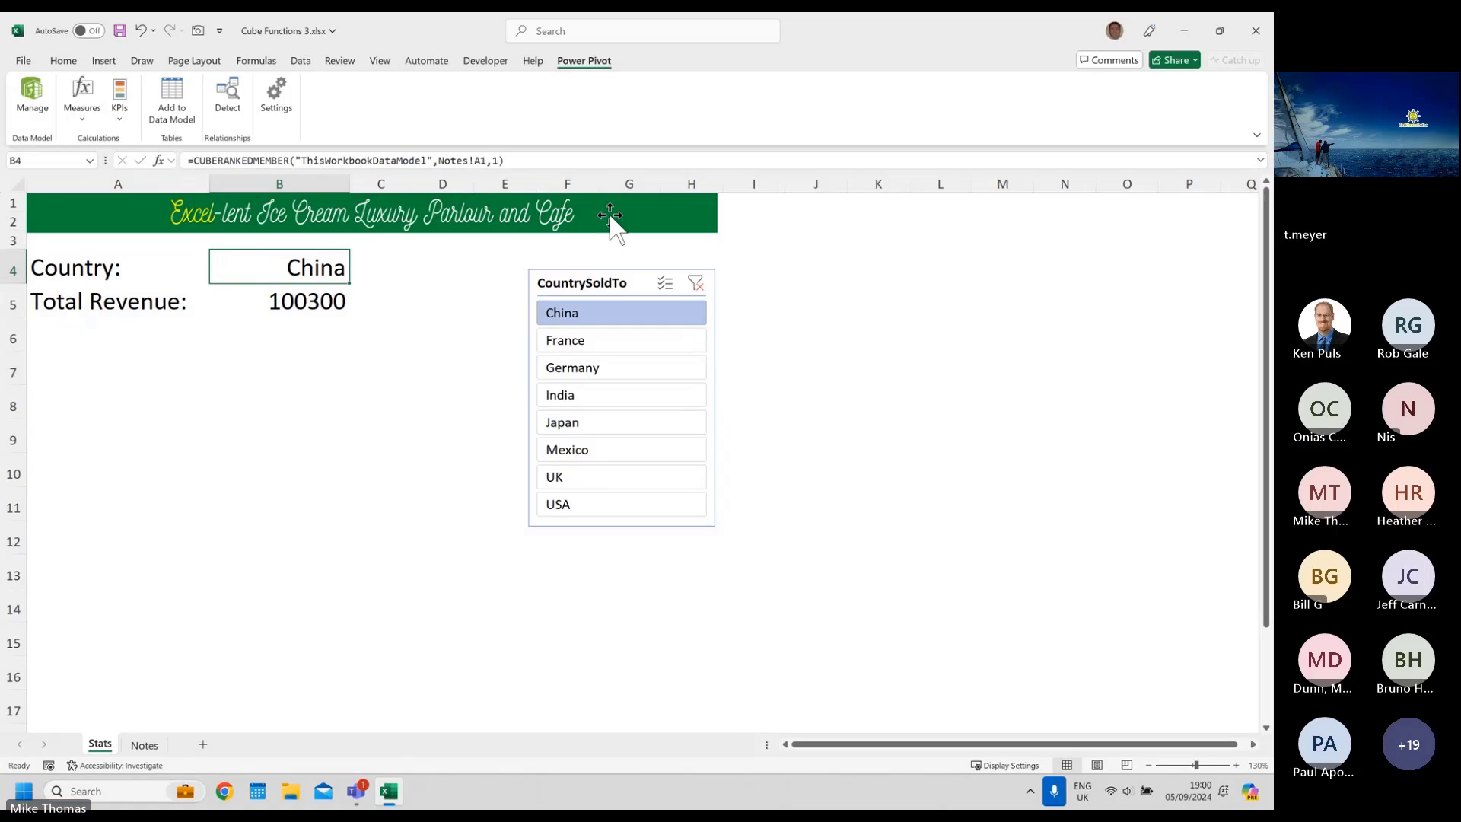
- Test B4 and B5 with the slicer on Germany, Japan, UK, UK plus Germany, and with the filter cleared
click(612, 370)
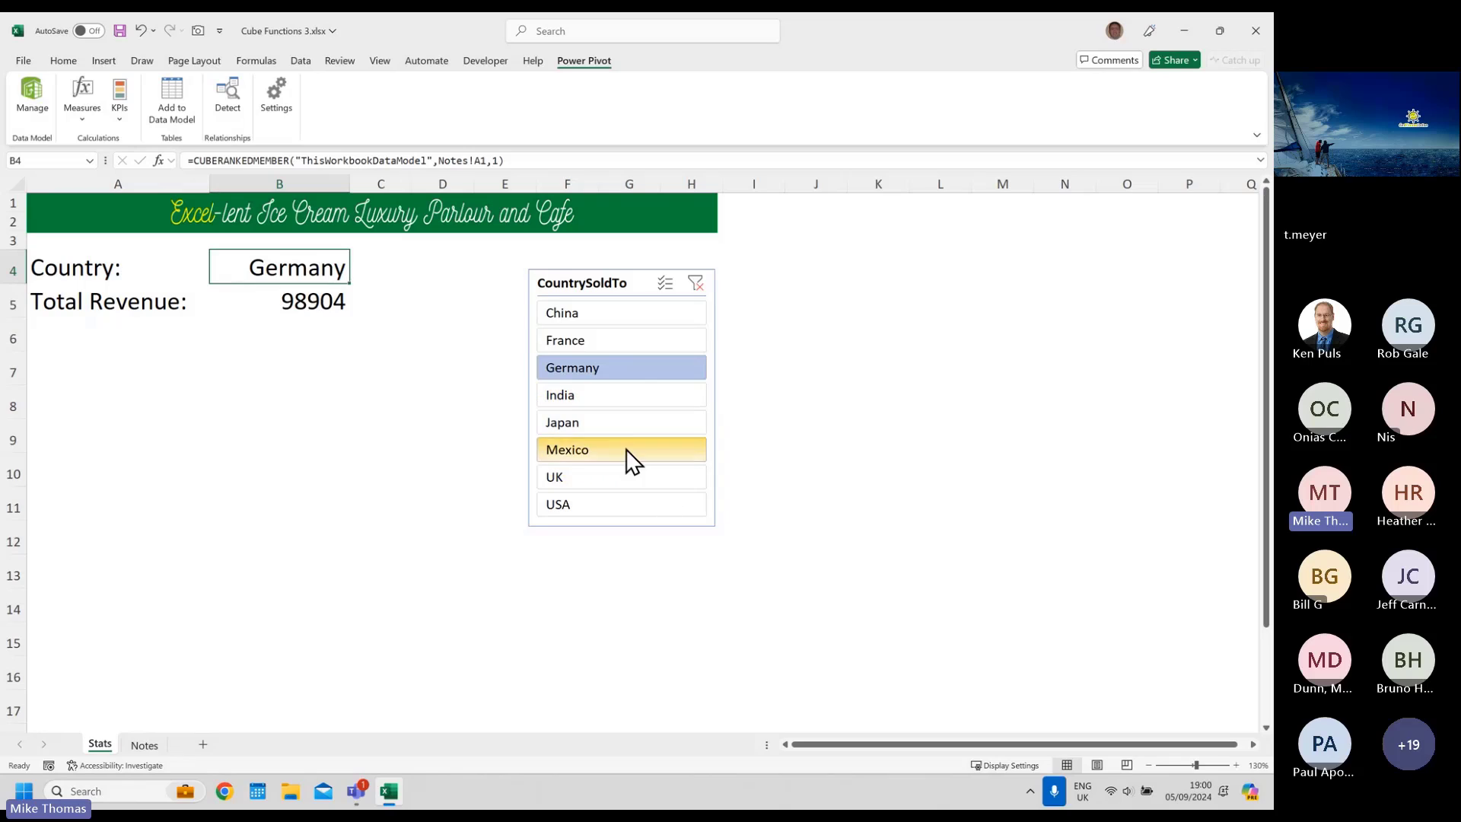
click(619, 424)
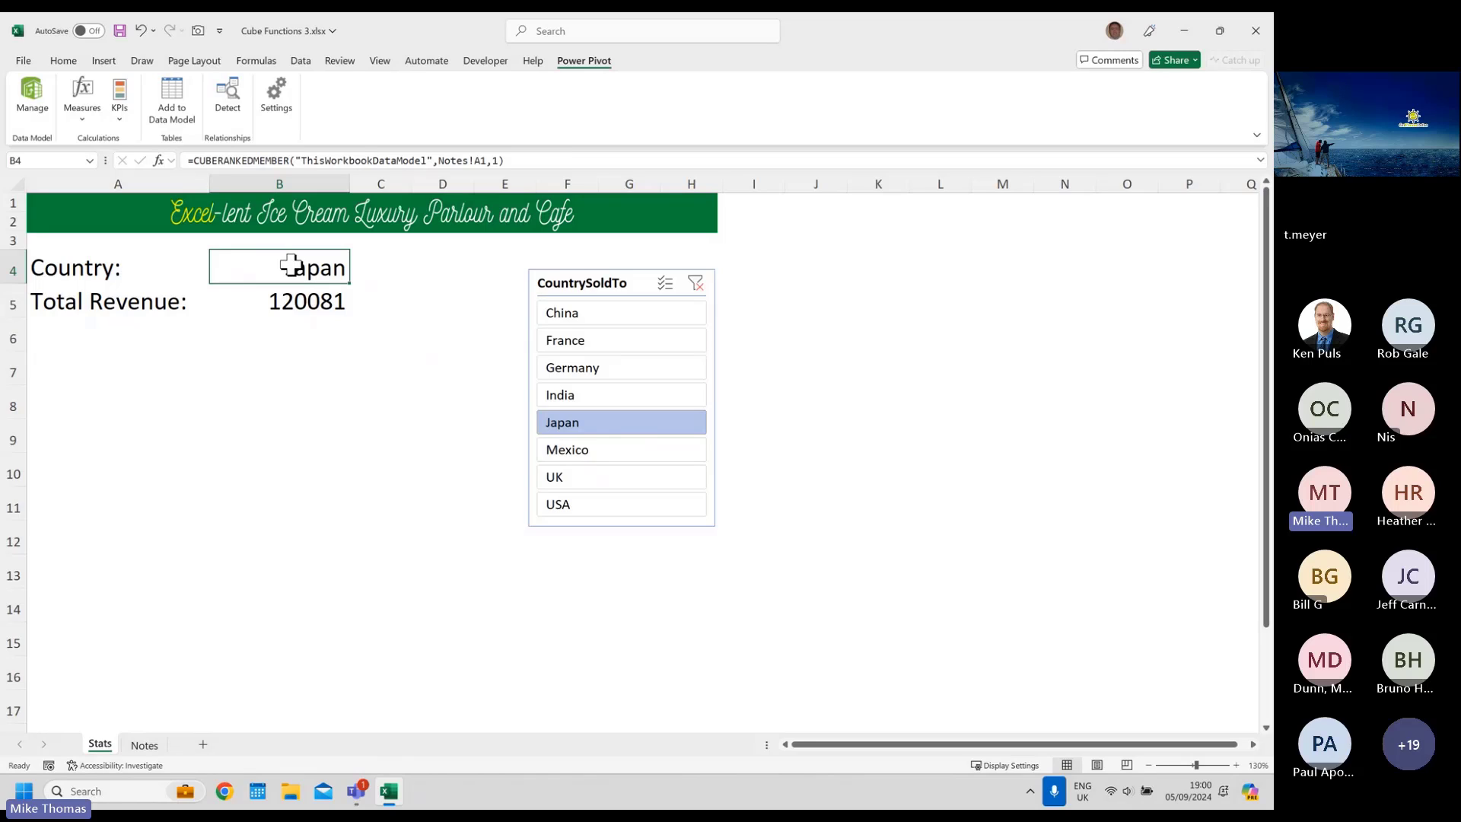
click(566, 480)
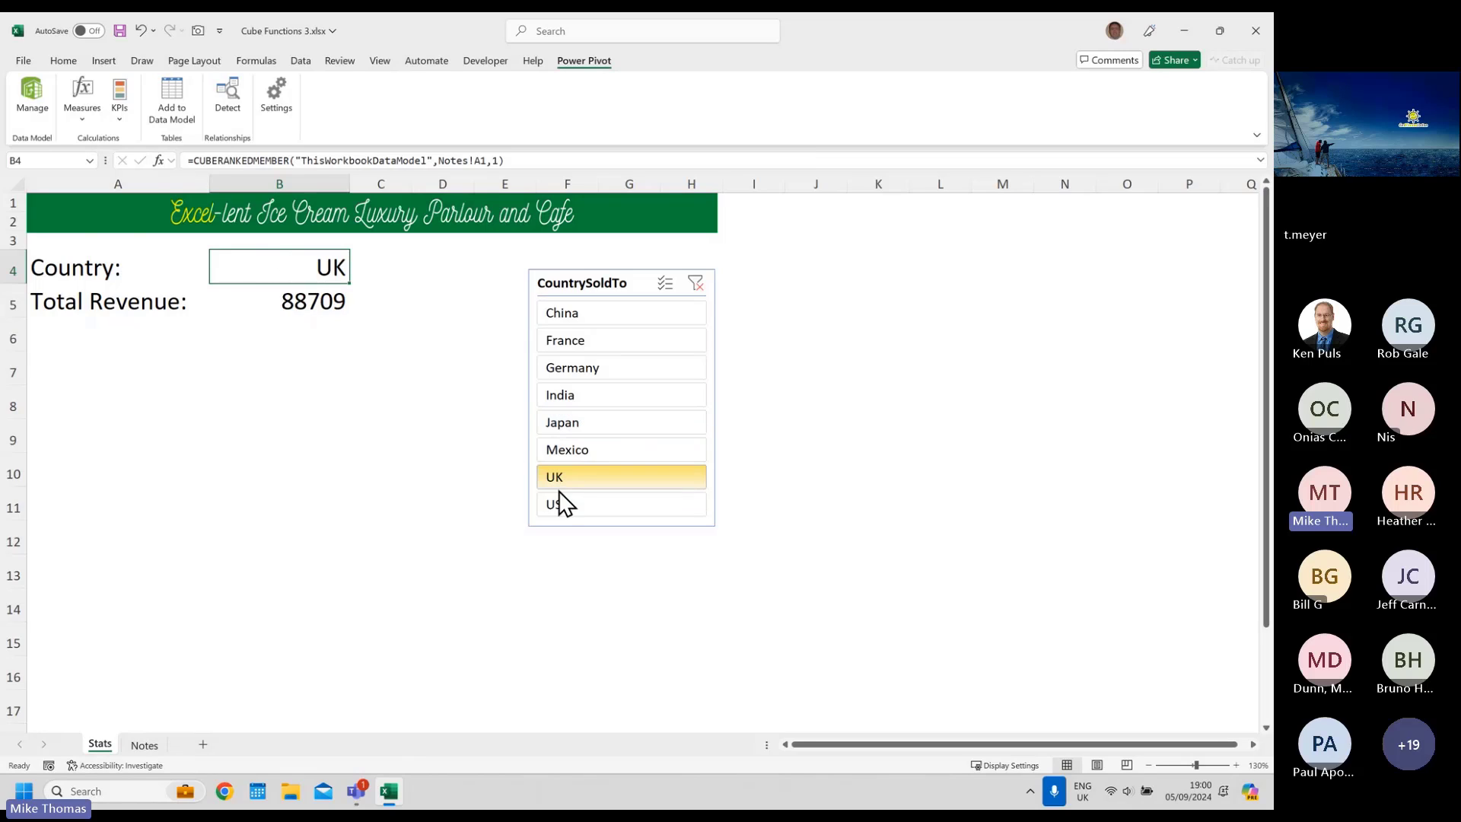
click(319, 305)
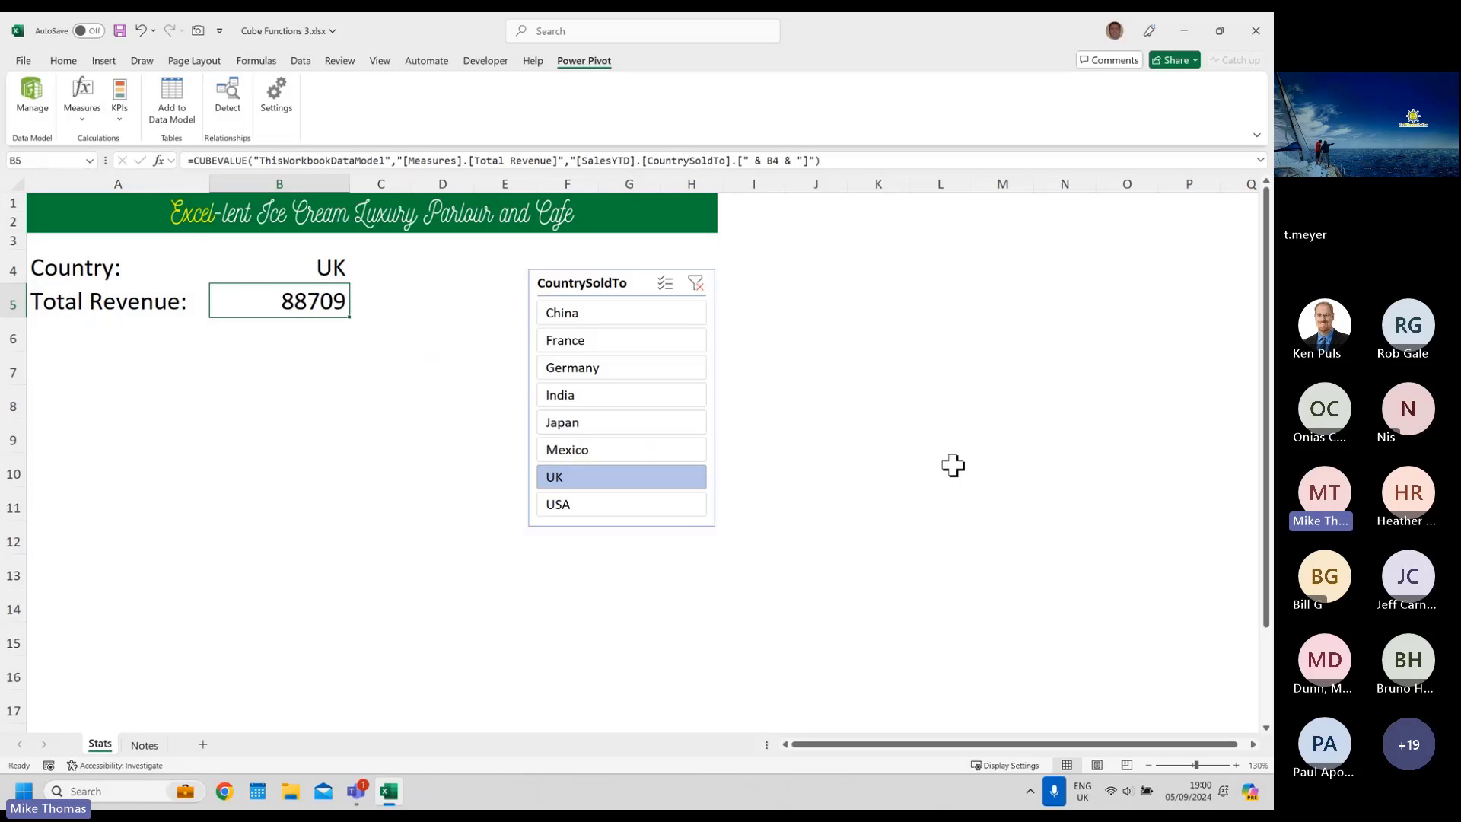
ctrl+click(635, 371)
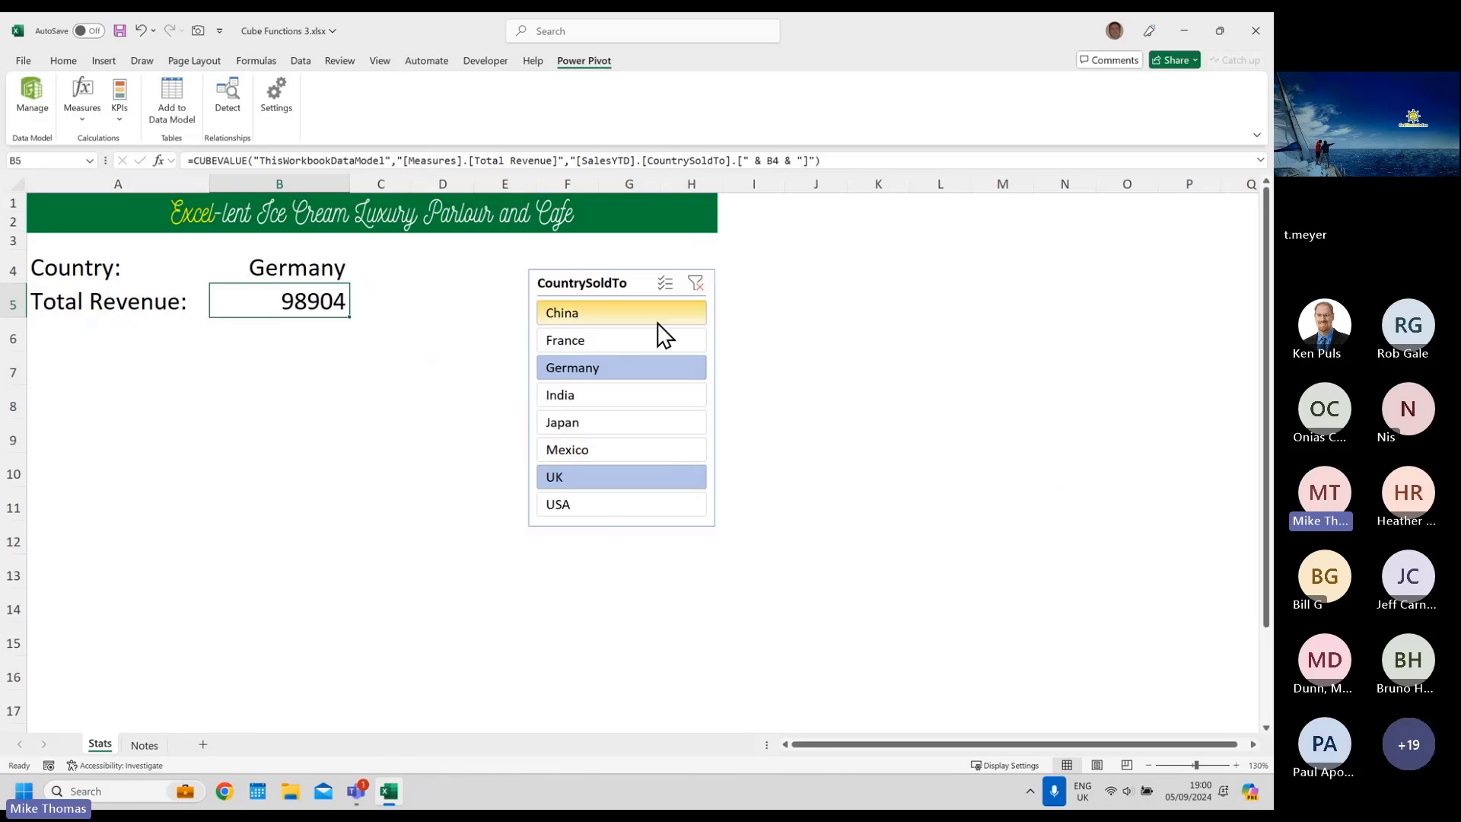
click(695, 285)
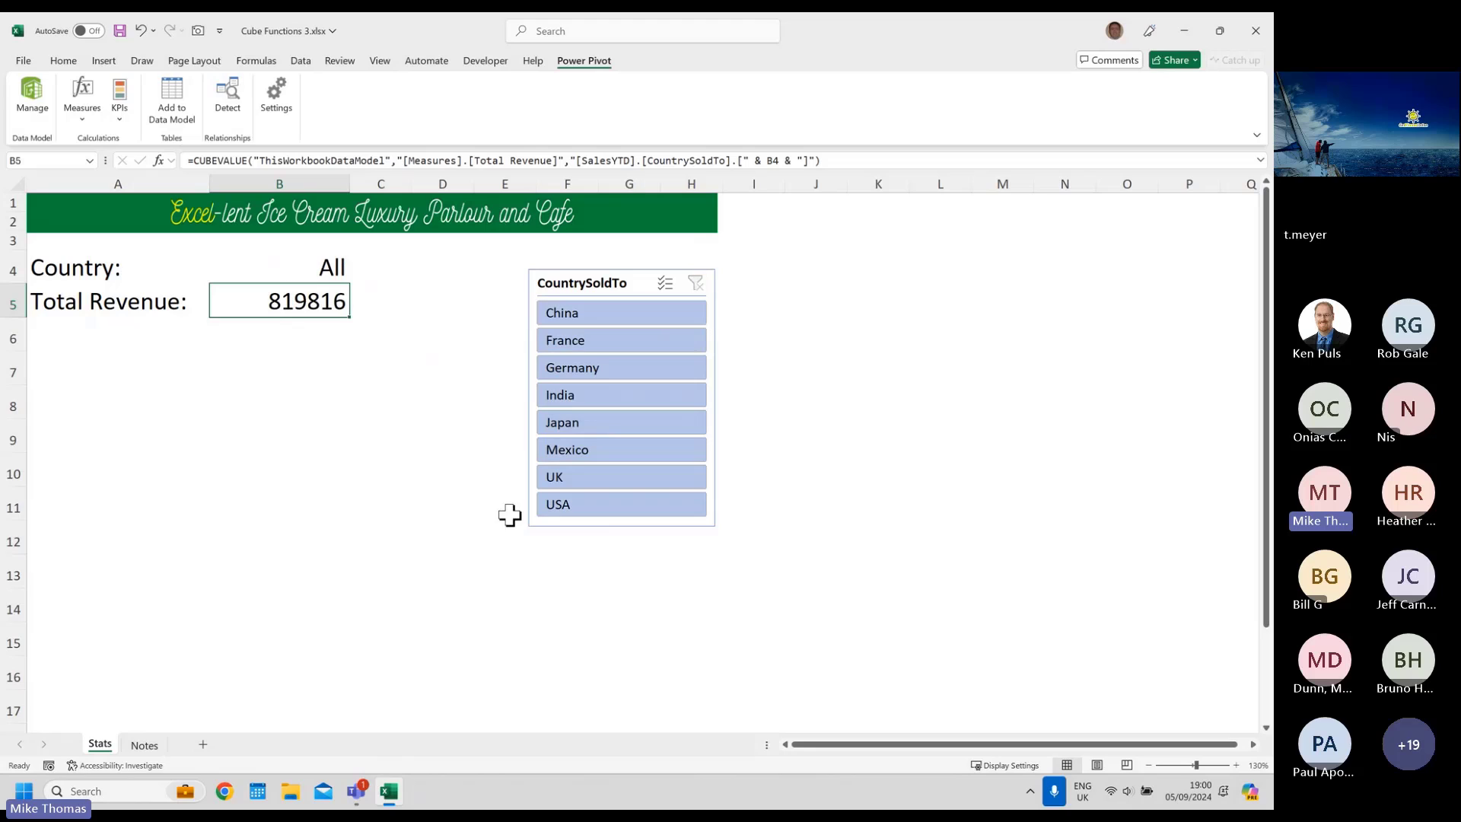
- Enter =CUBESETCOUNT(A1) in cell A2 of the Notes sheet to count the members of the Countries set
click(149, 746)
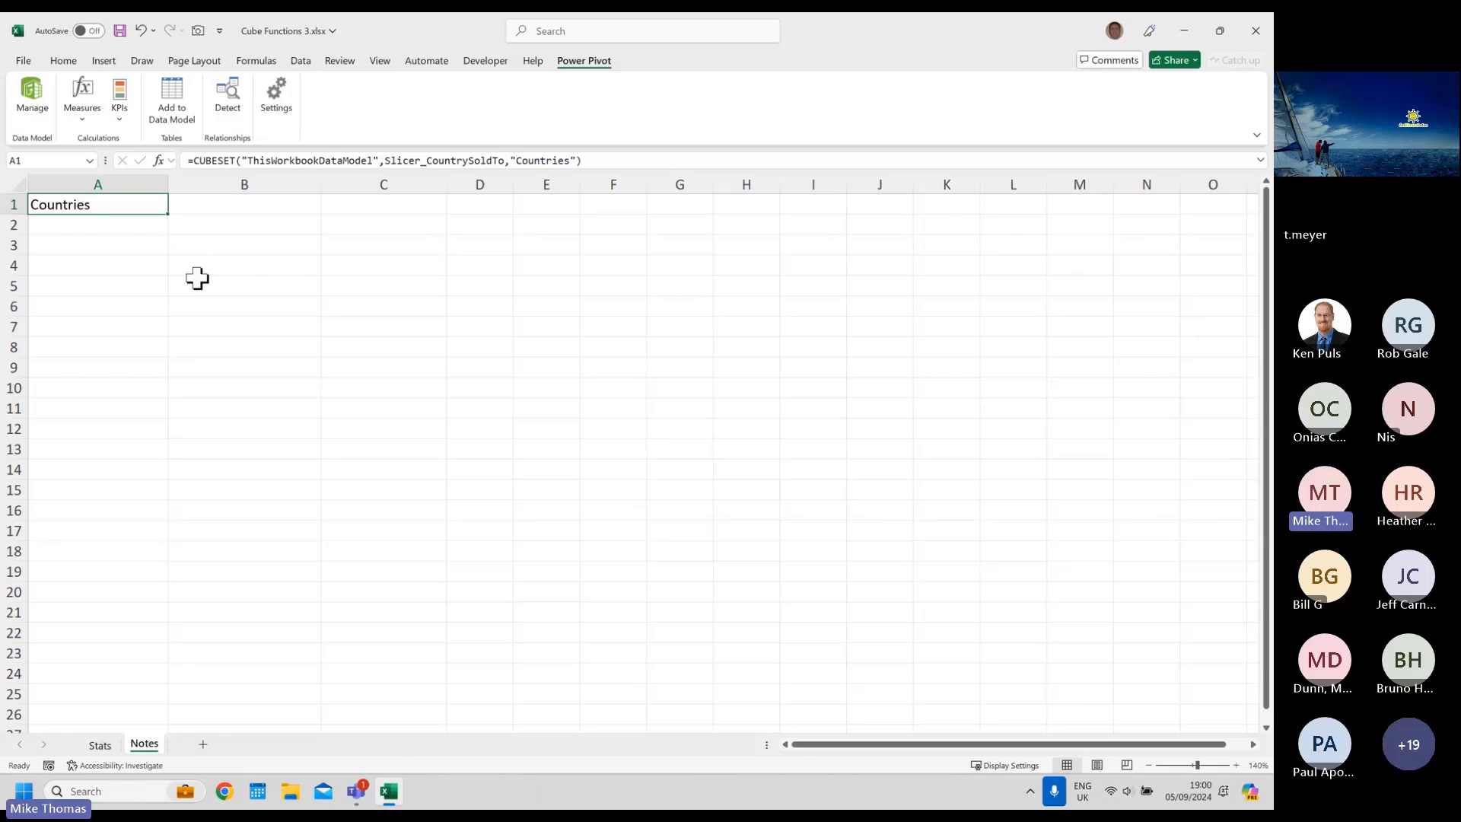
click(104, 225)
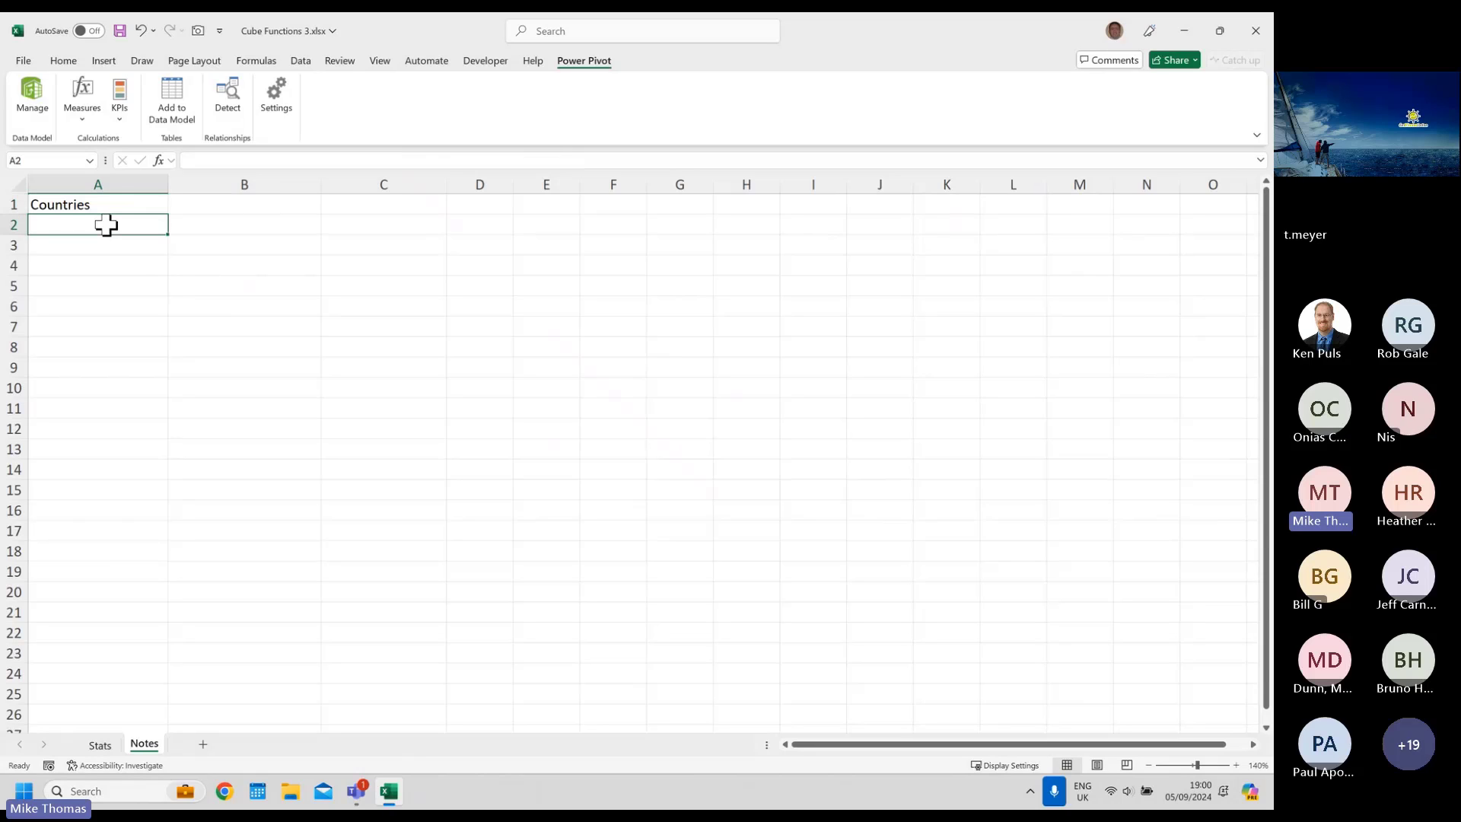
text(=cube)
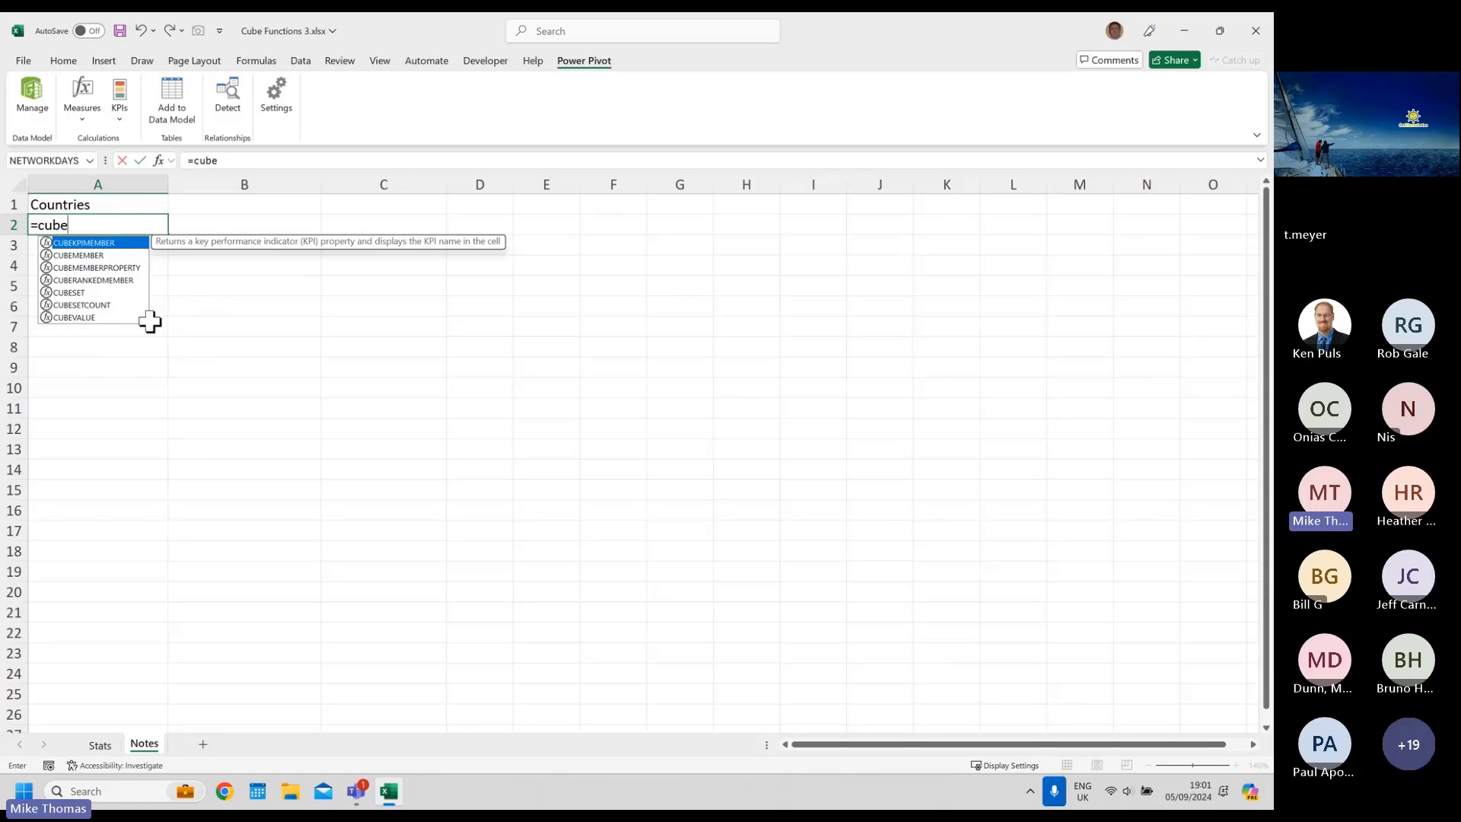
double_click(83, 305)
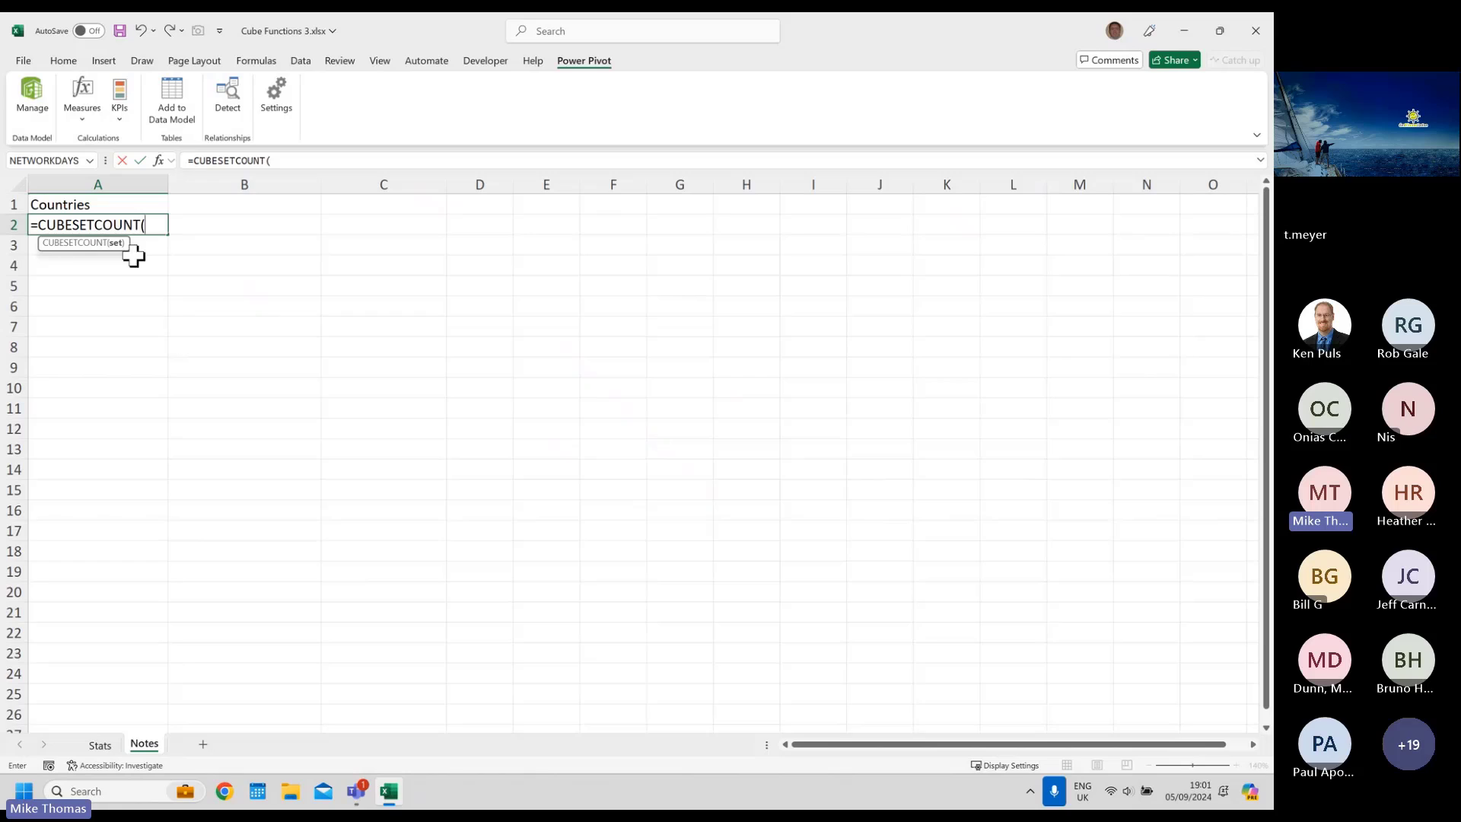
click(120, 203)
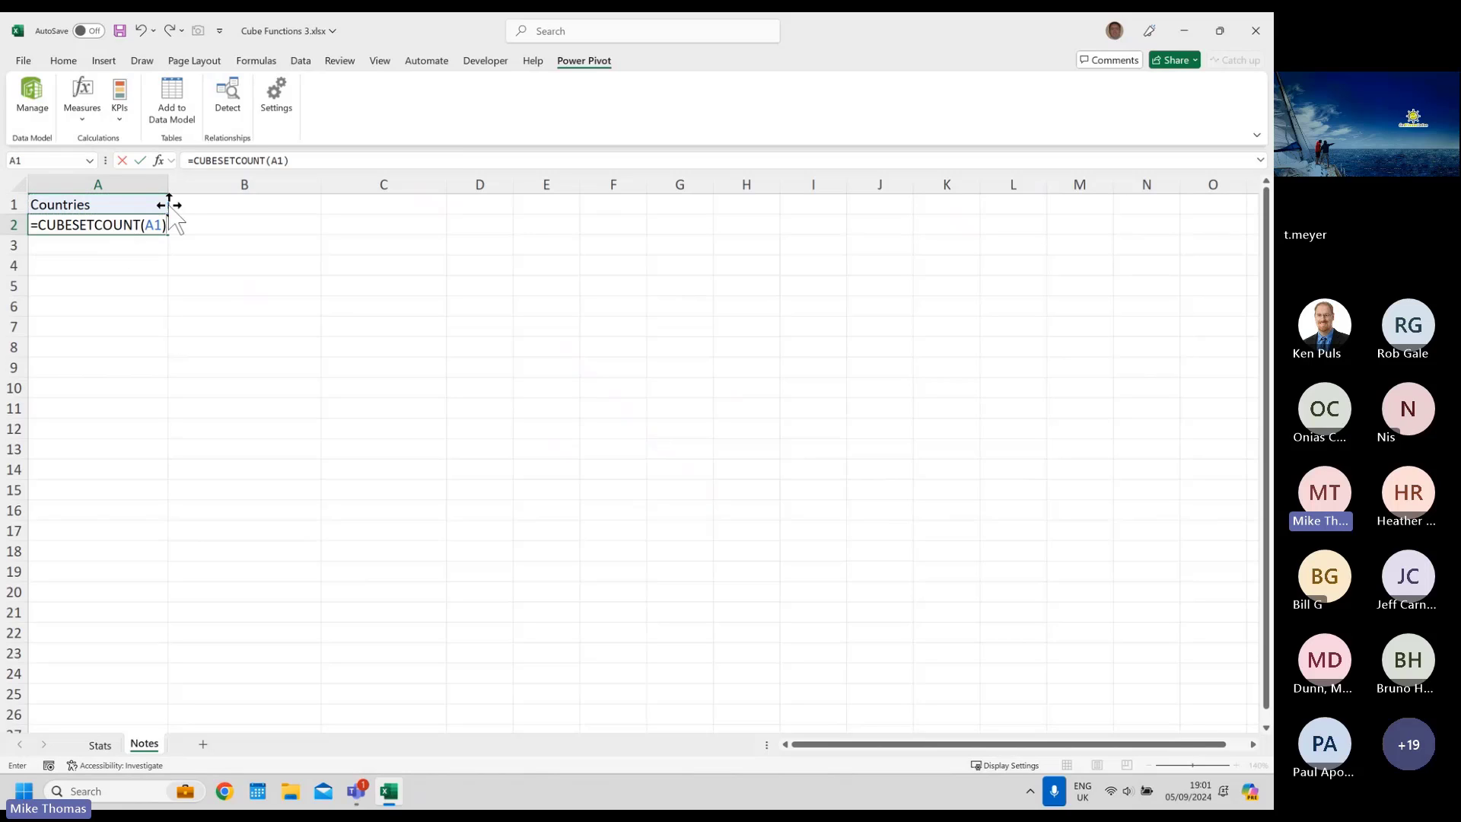
key(ctrl+Return)
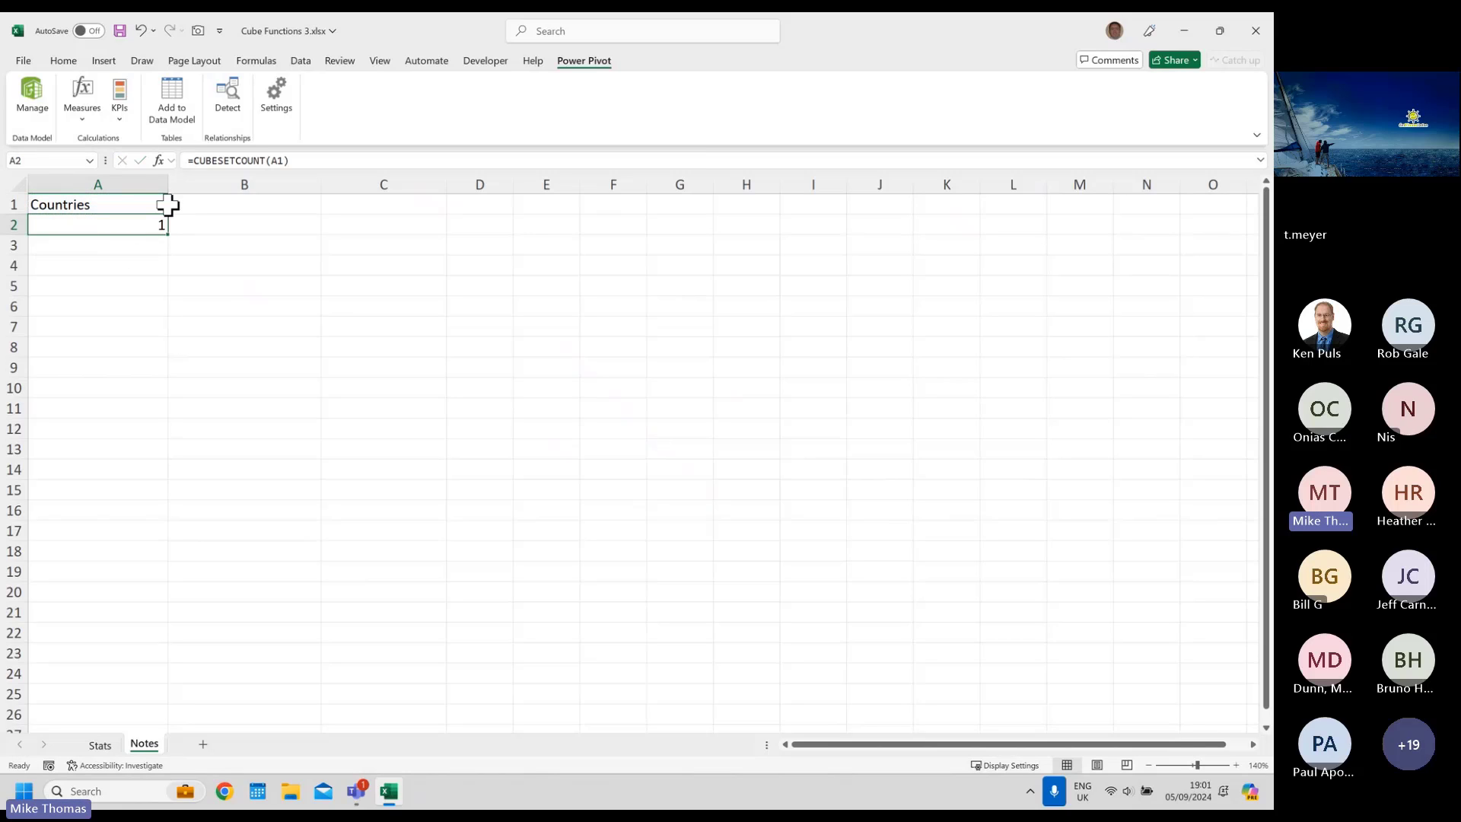
- Select Japan, France and China in the CountrySoldTo slicer on Stats and check the set count in Notes
click(102, 745)
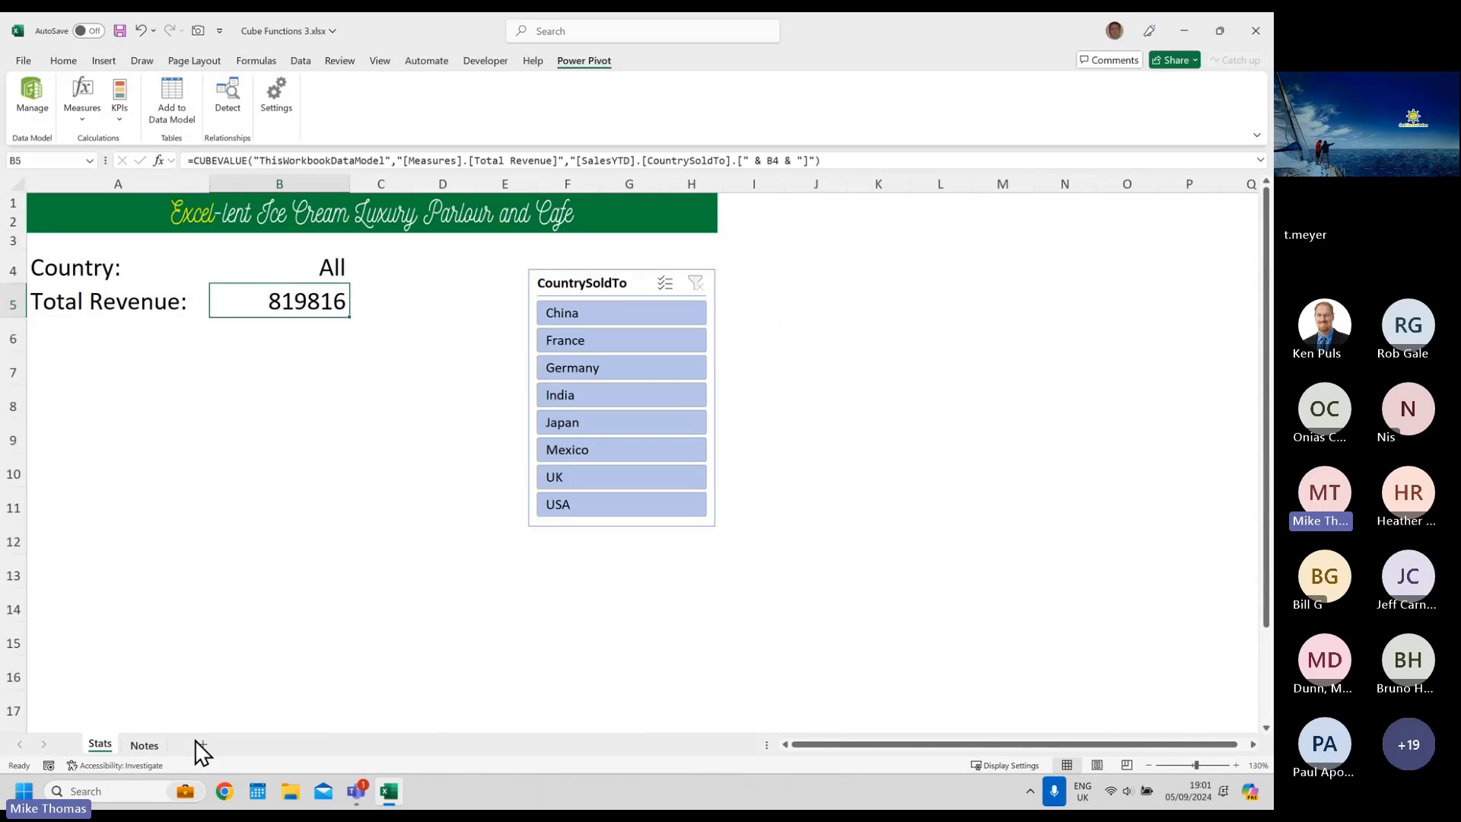
click(619, 424)
ctrl+click(641, 340)
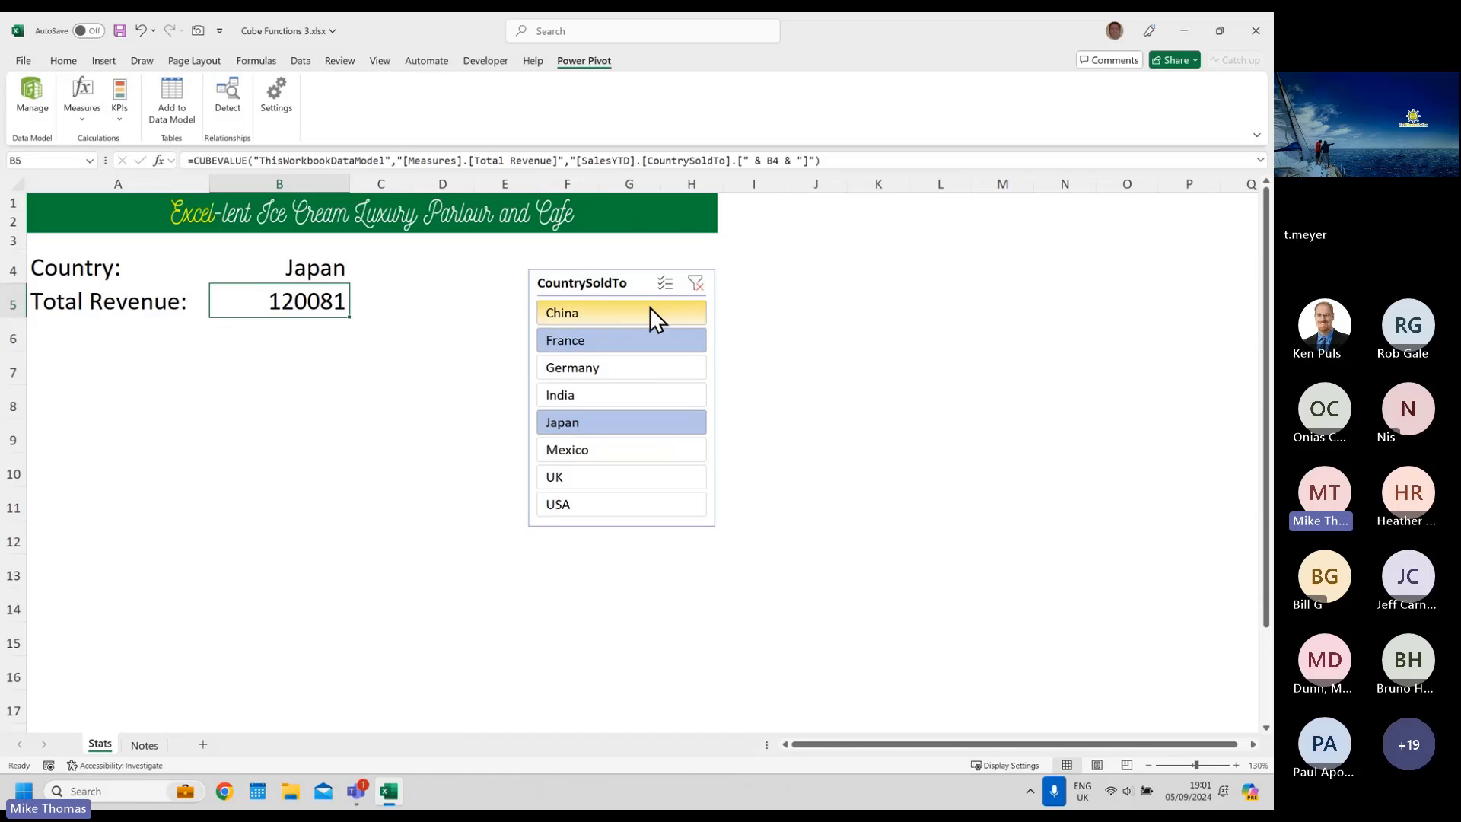
ctrl+click(650, 312)
click(142, 745)
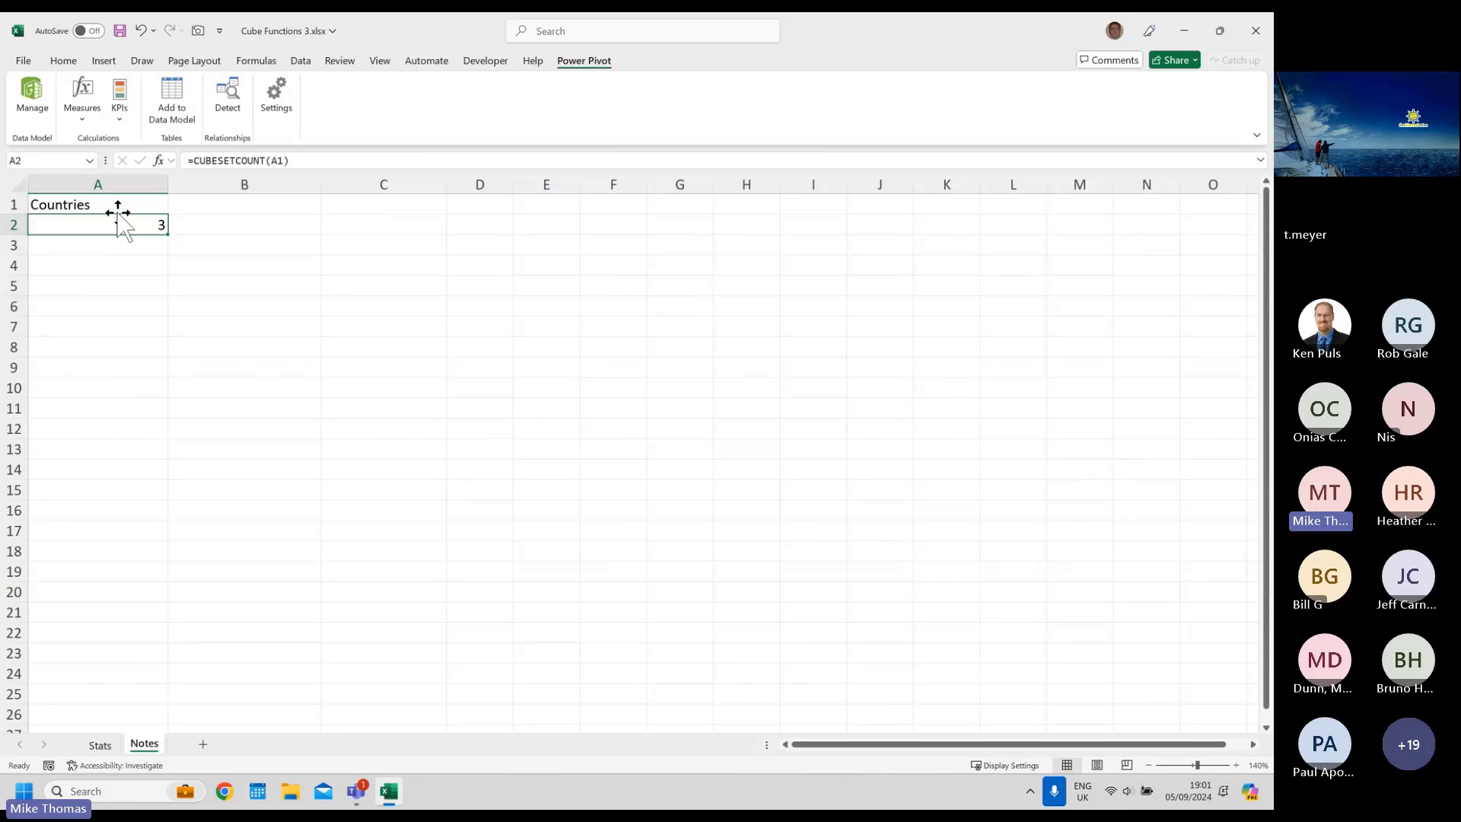
click(98, 741)
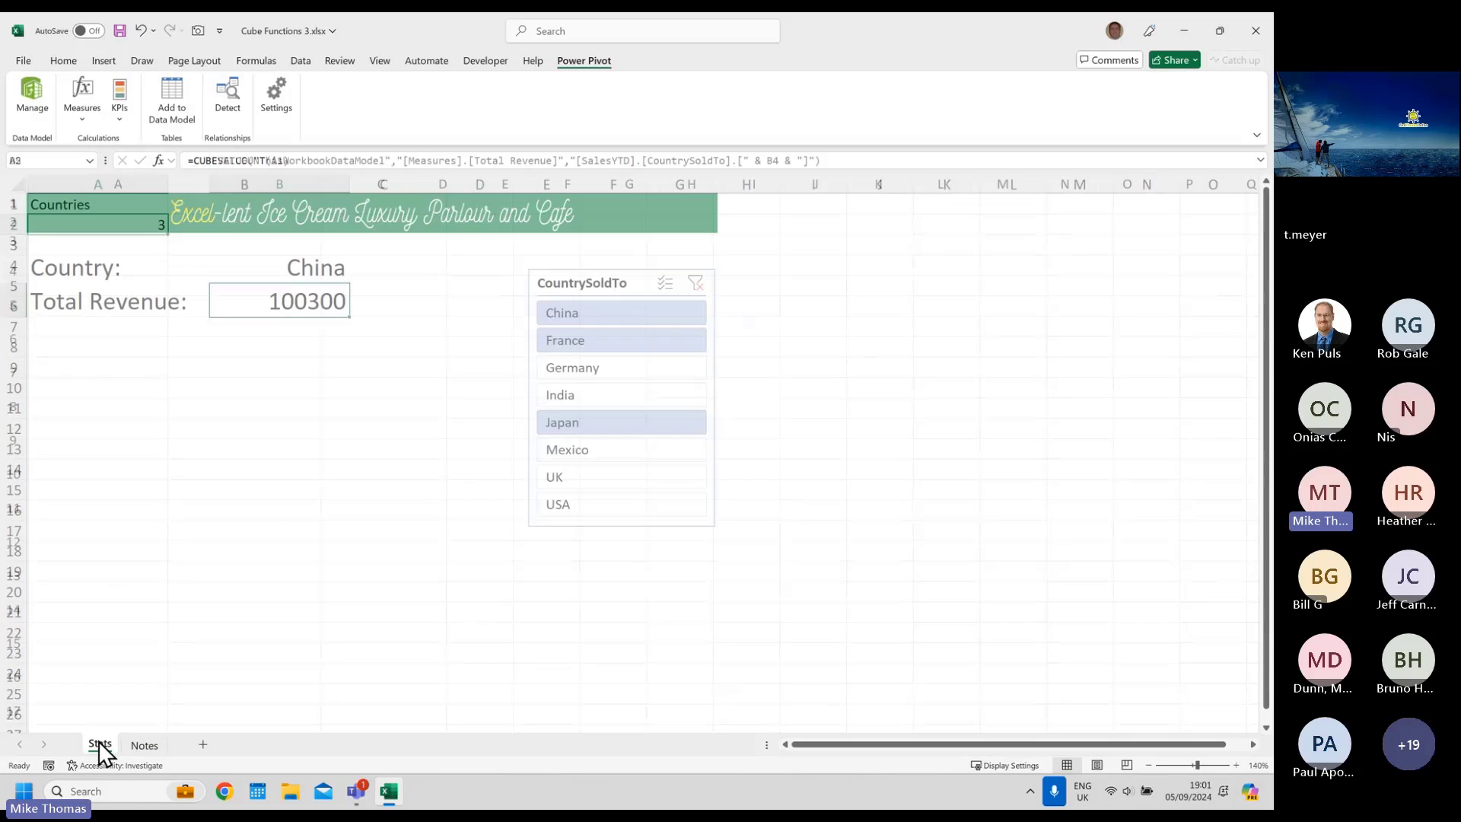
ctrl+click(683, 417)
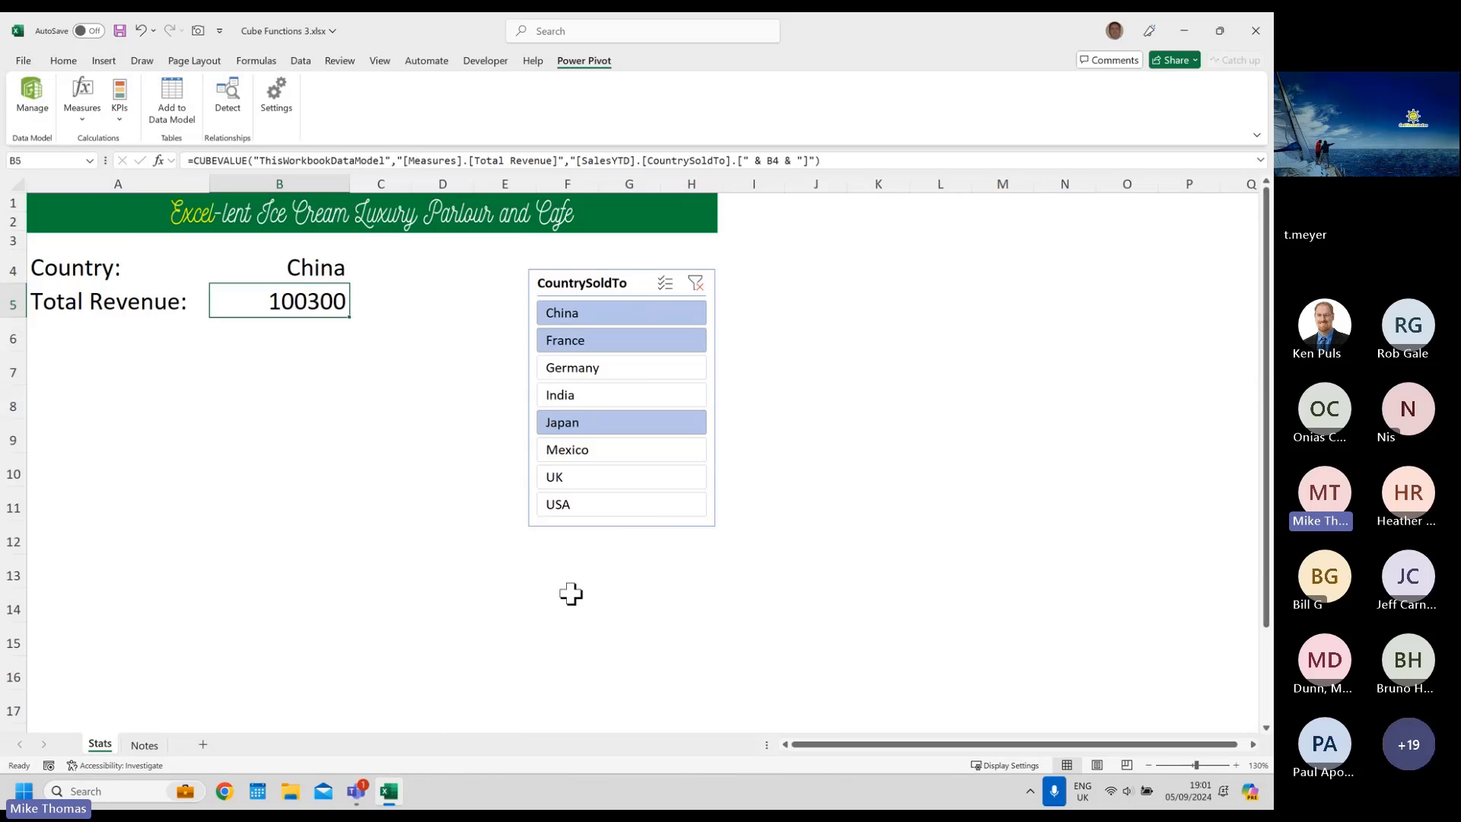
click(140, 748)
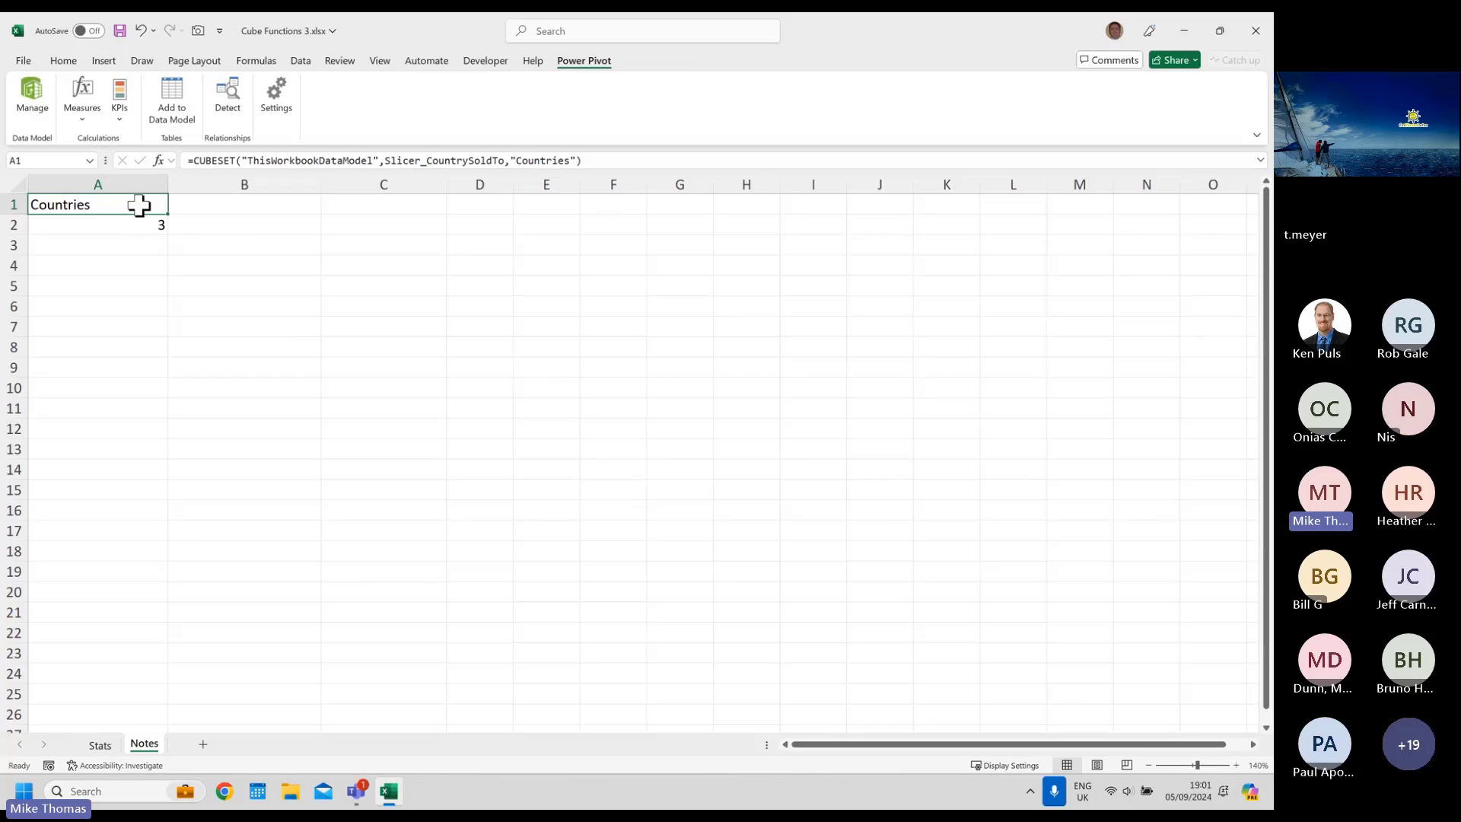
click(108, 747)
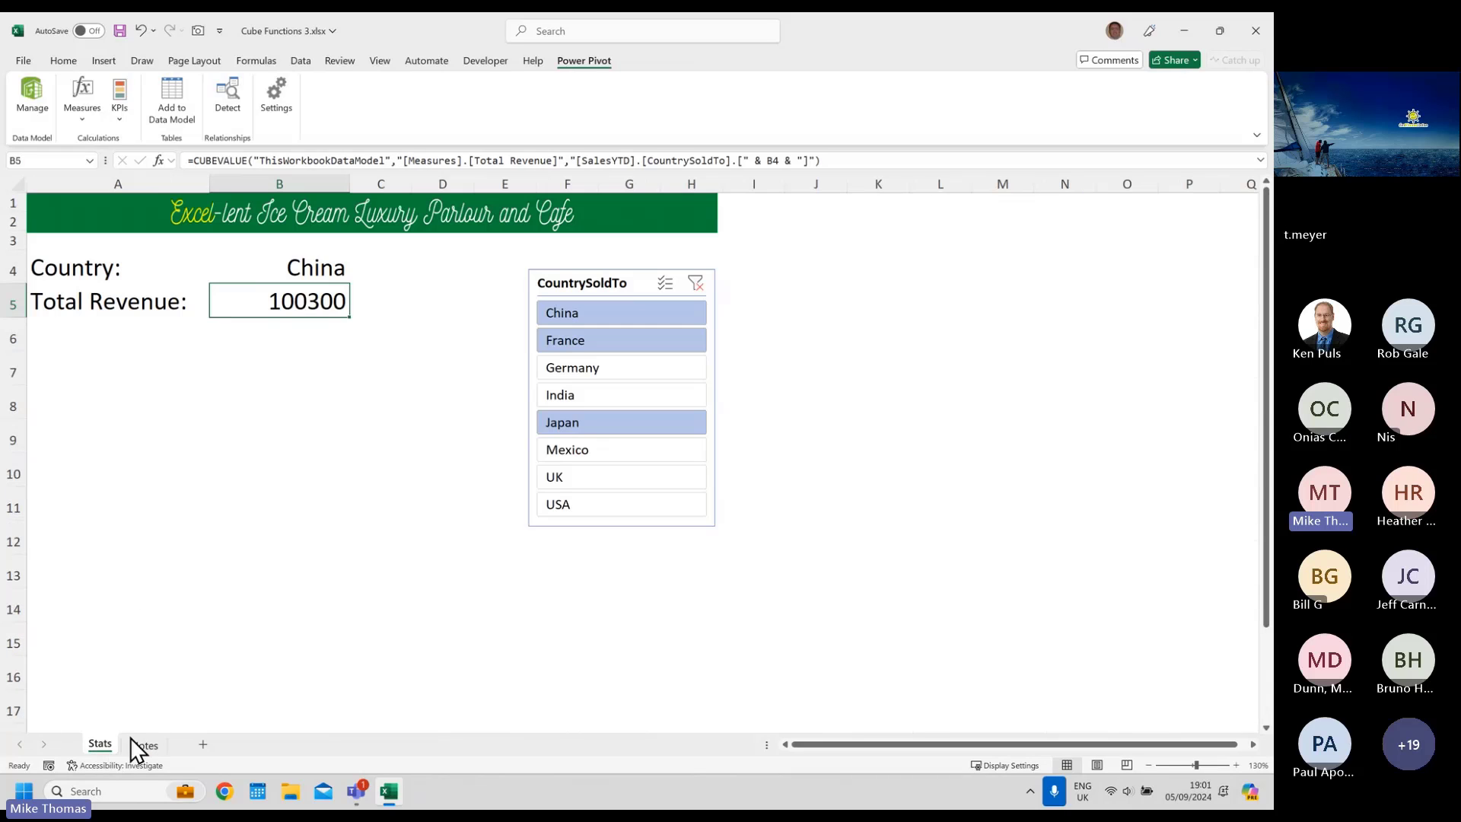
- Enter =SEQUENCE(A2) in B1 of the Notes sheet and test it by adding USA to the CountrySoldTo slicer selection
click(146, 746)
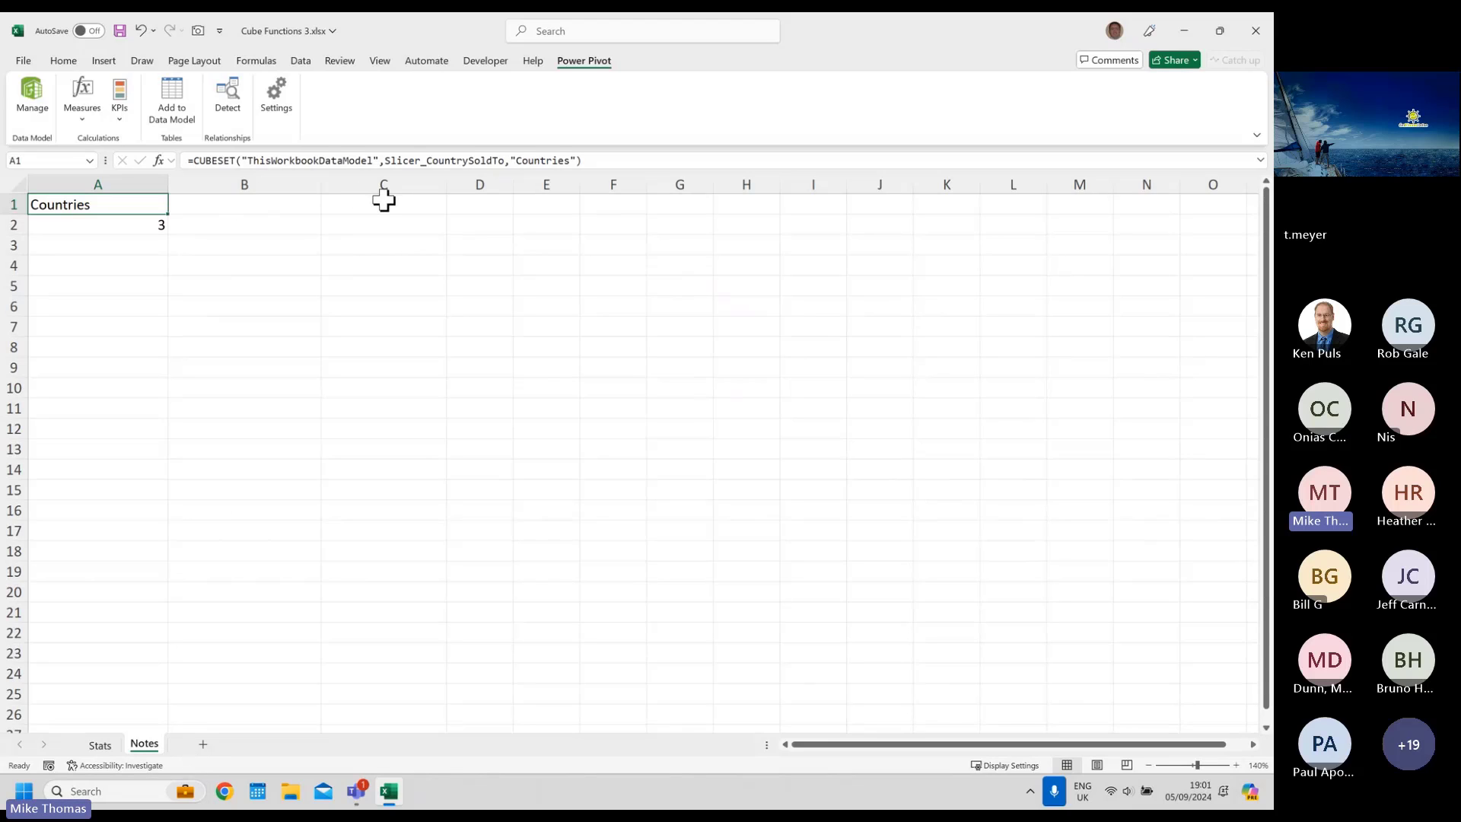
click(289, 204)
text(=se)
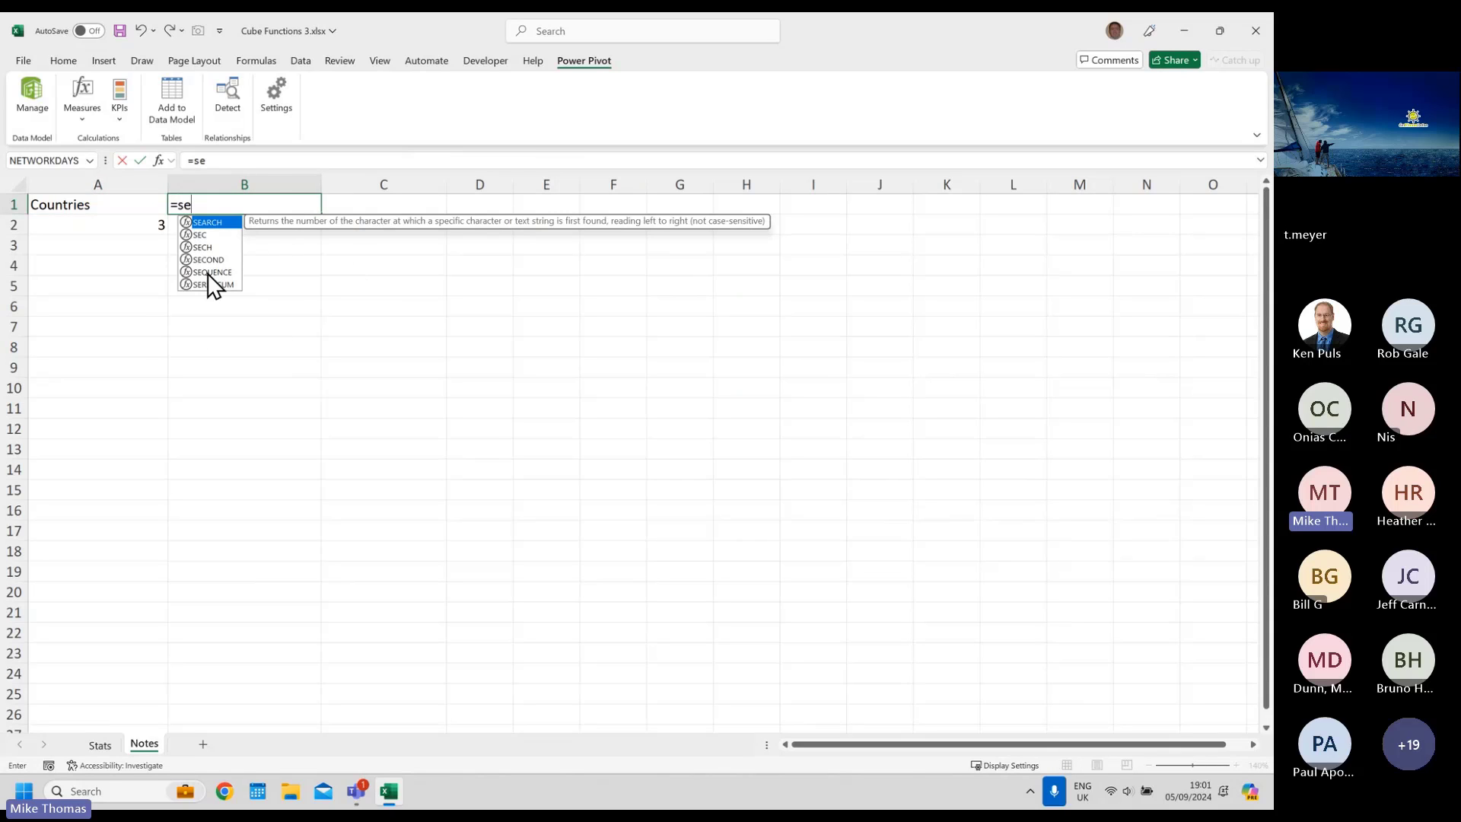
double_click(209, 273)
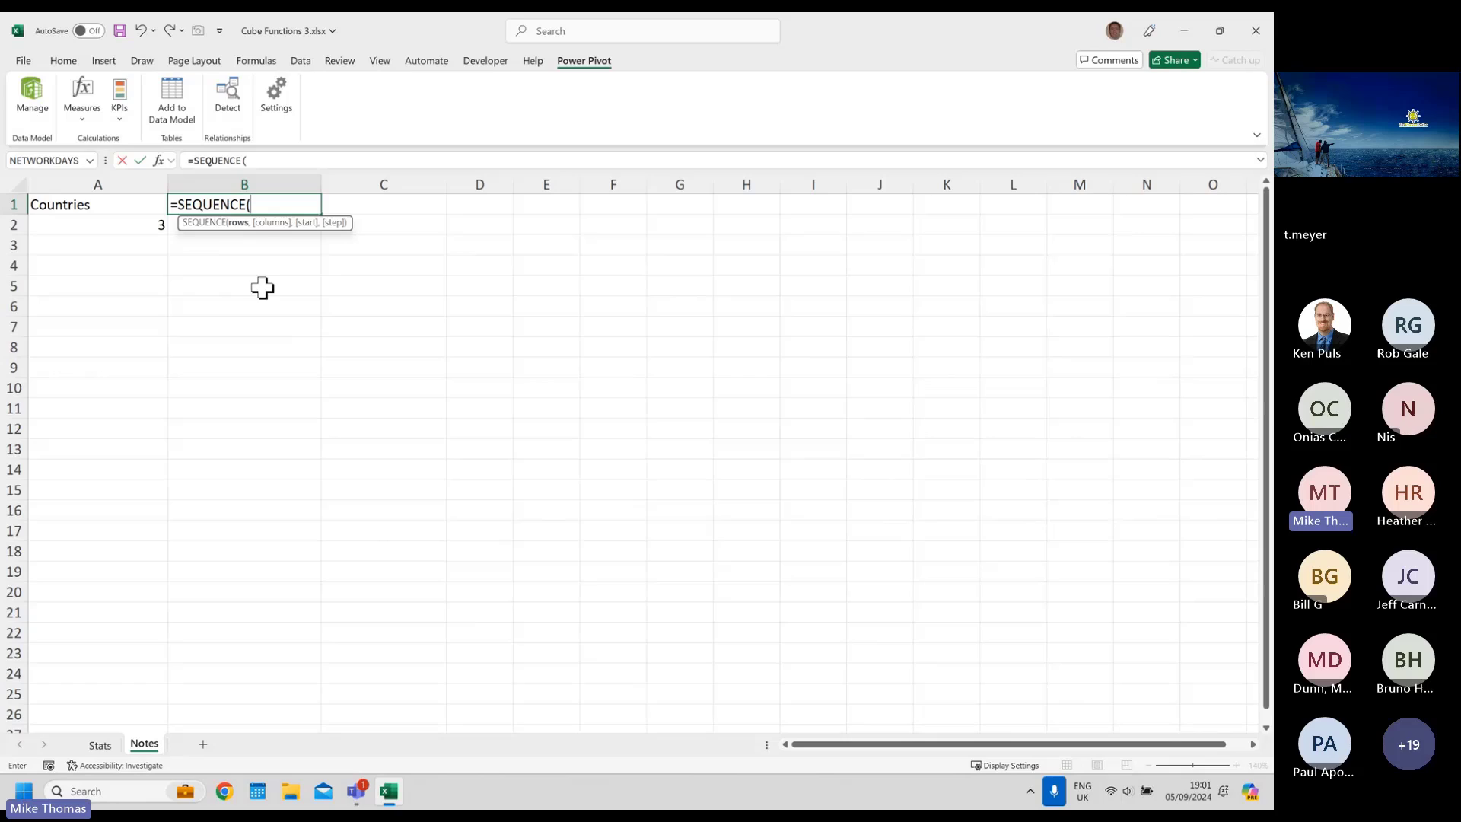
click(151, 226)
text())
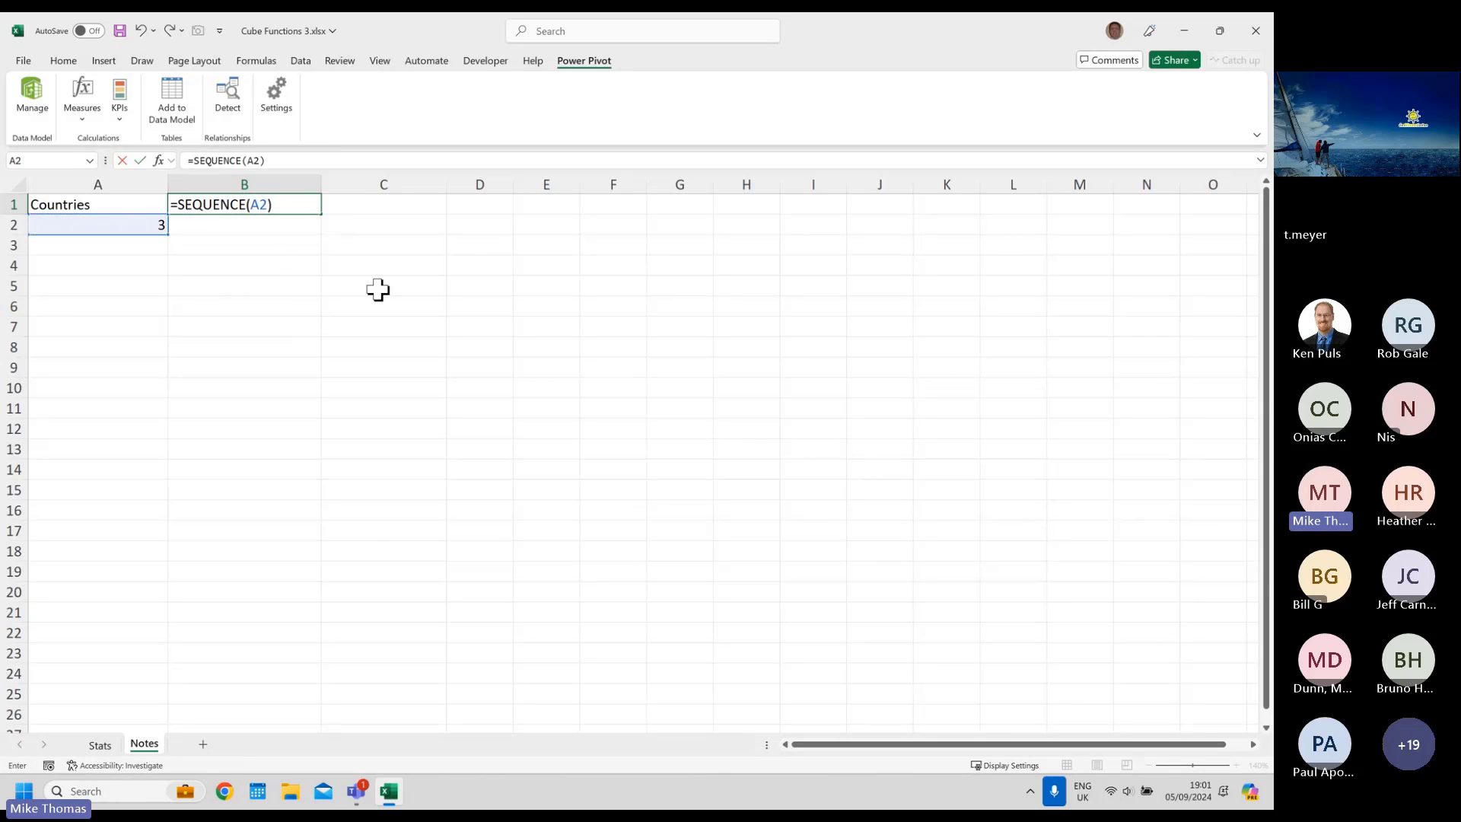
key(ctrl+Return)
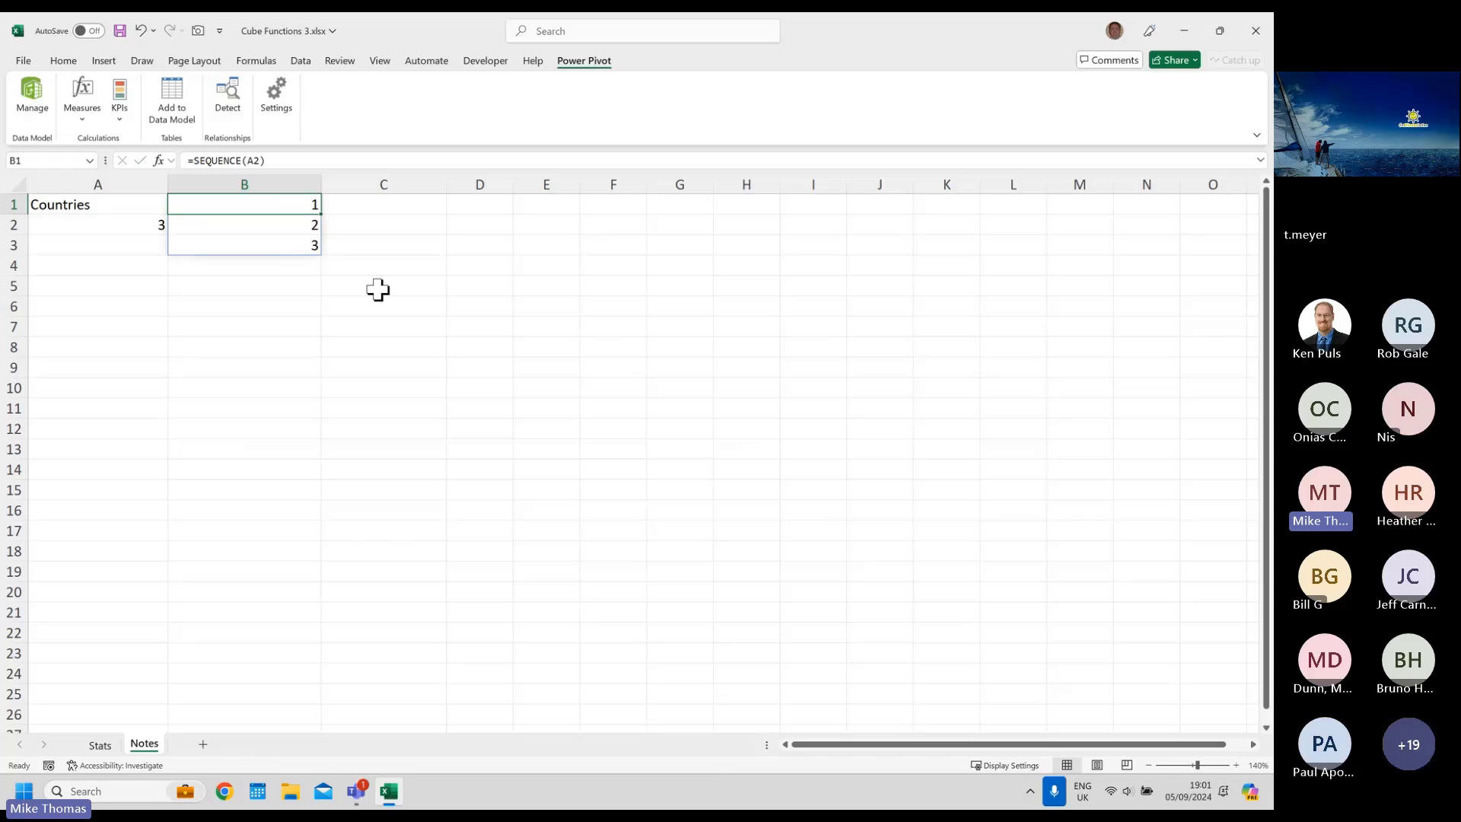
click(99, 747)
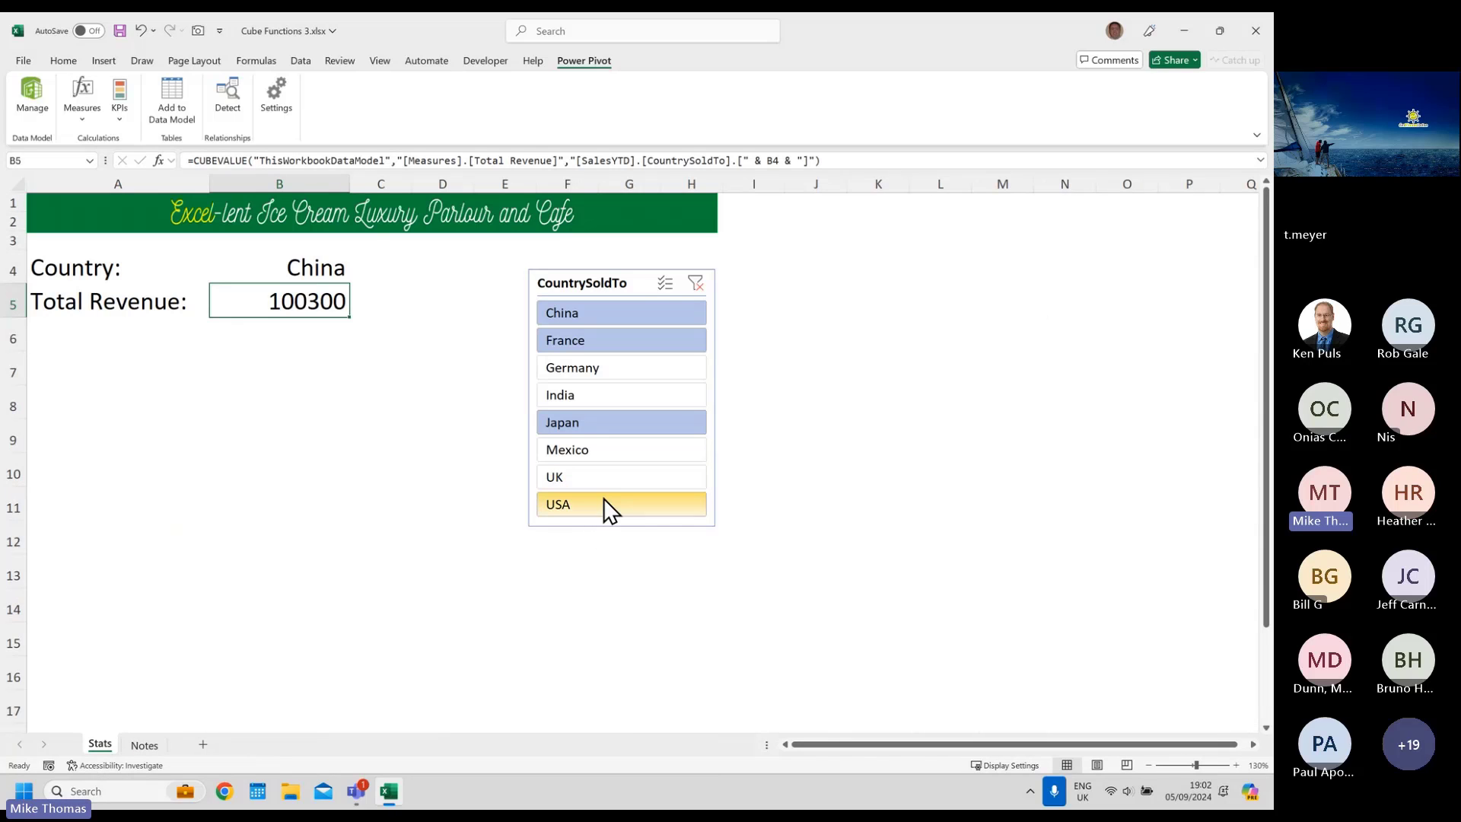
click(144, 745)
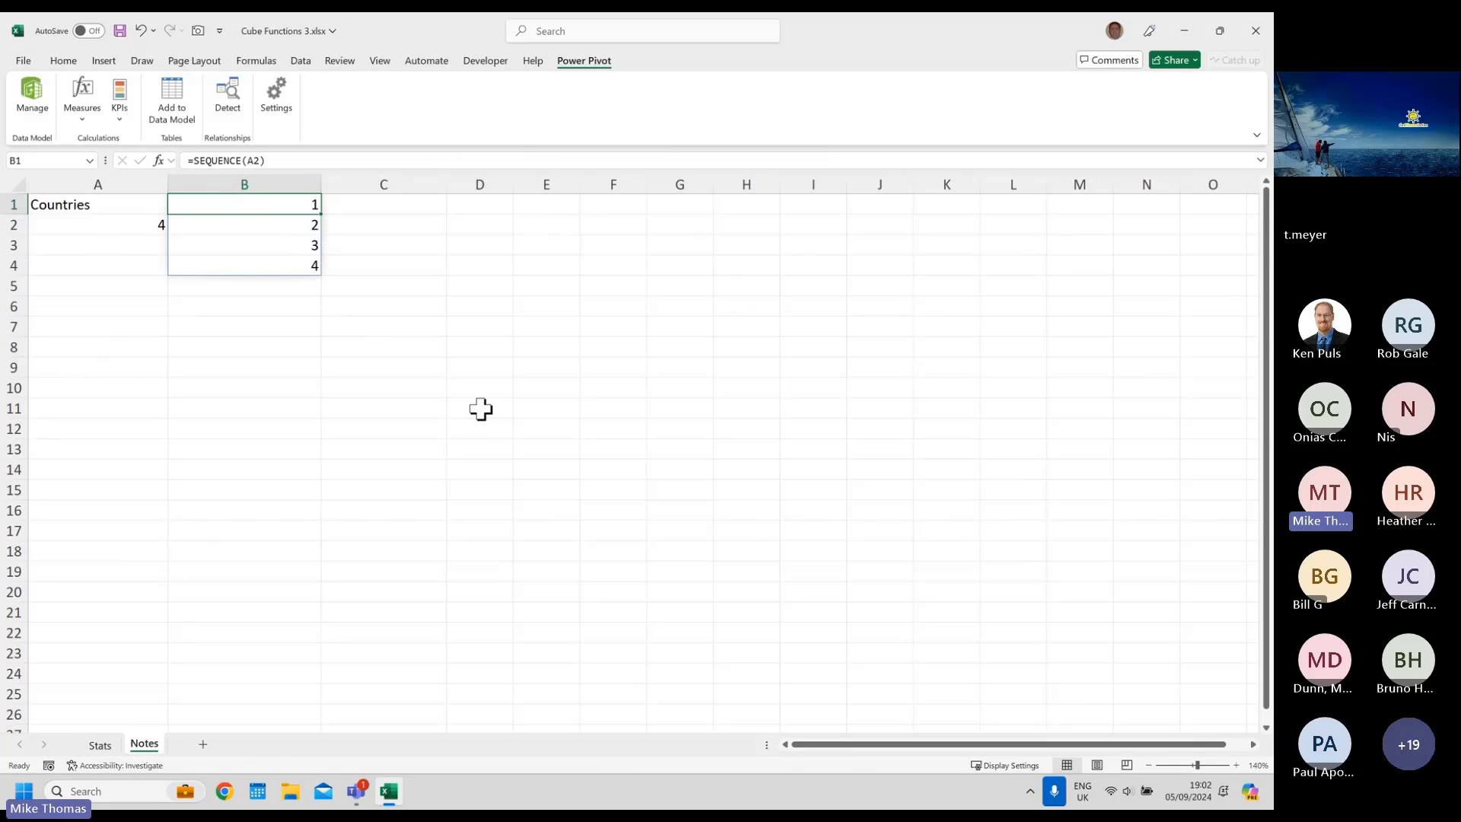
- Start a CUBERANKEDMEMBER formula in C1 of the Notes sheet with "ThisWorkbookDataModel" as its connection
click(421, 202)
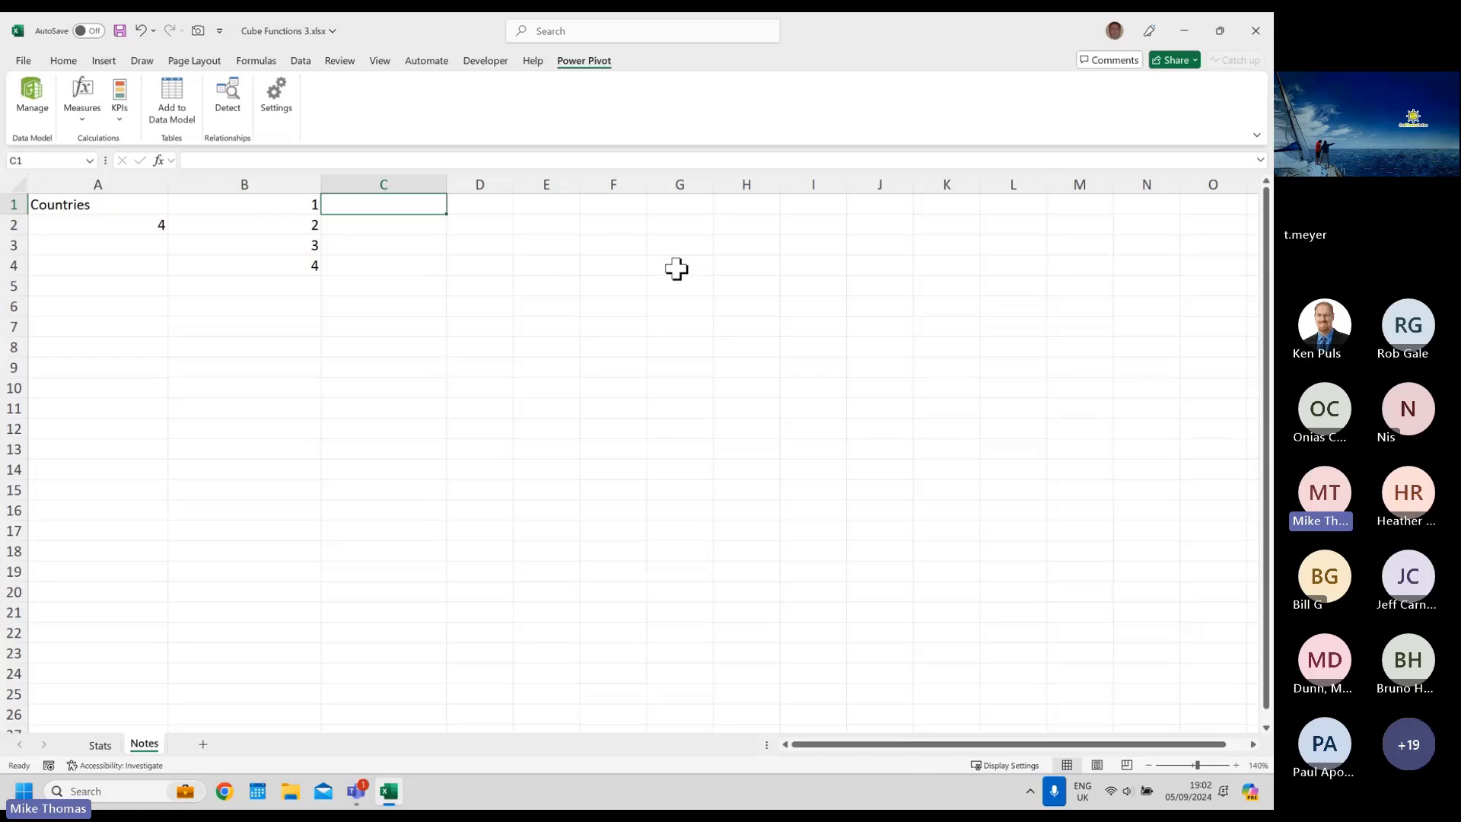
text(=cub)
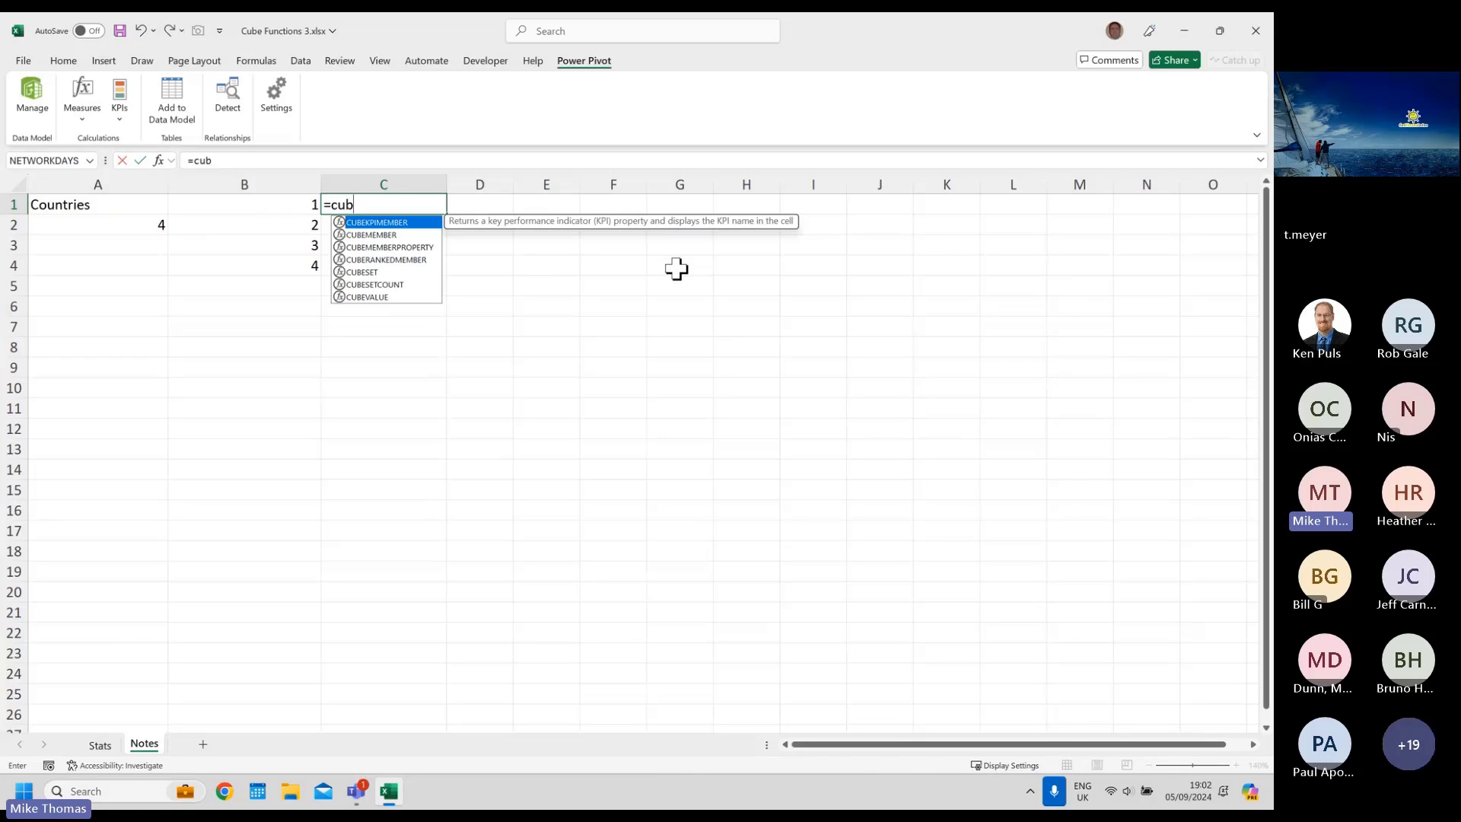
double_click(399, 262)
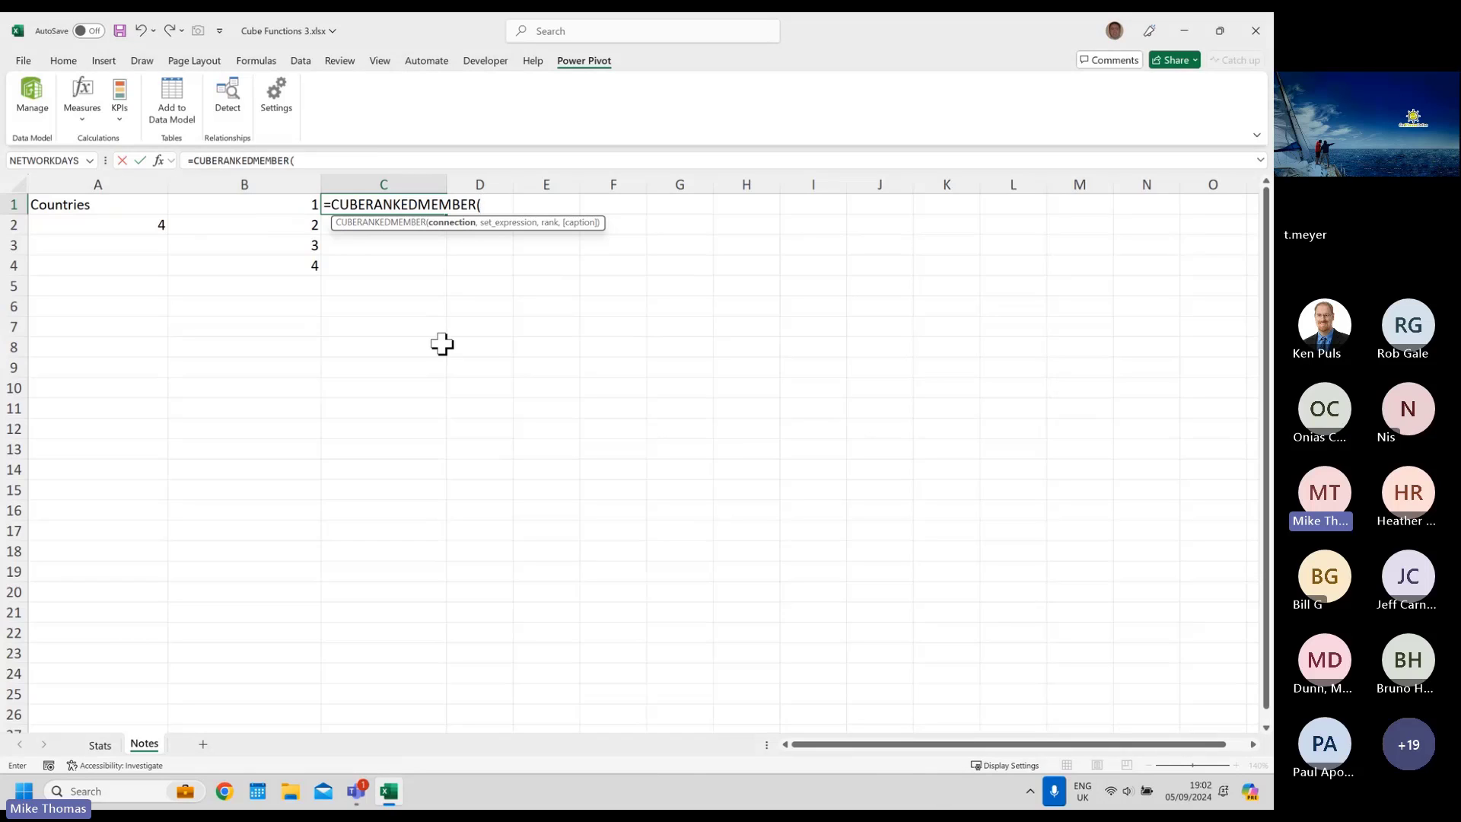
text(")
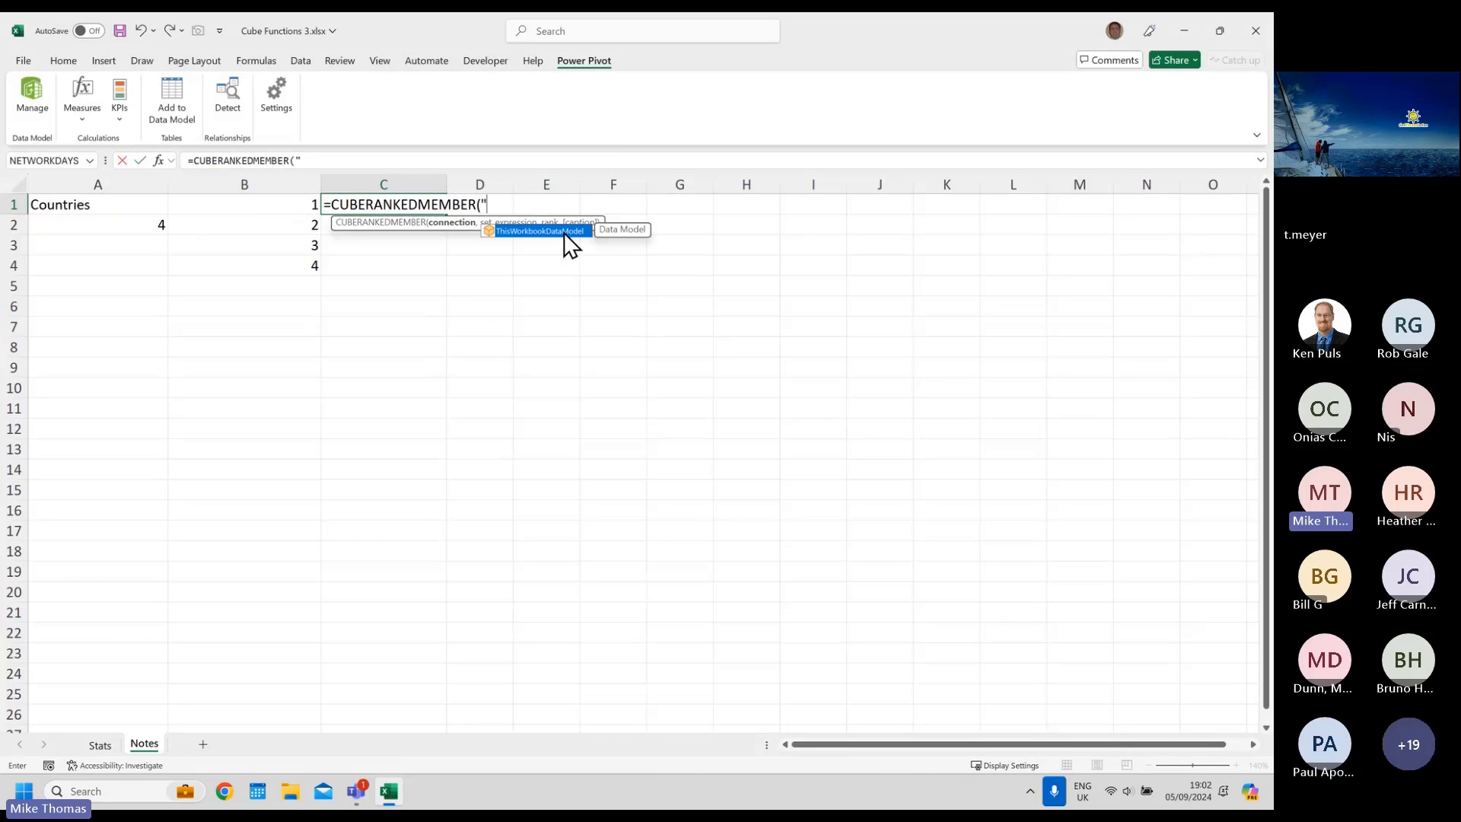
double_click(563, 230)
text(")
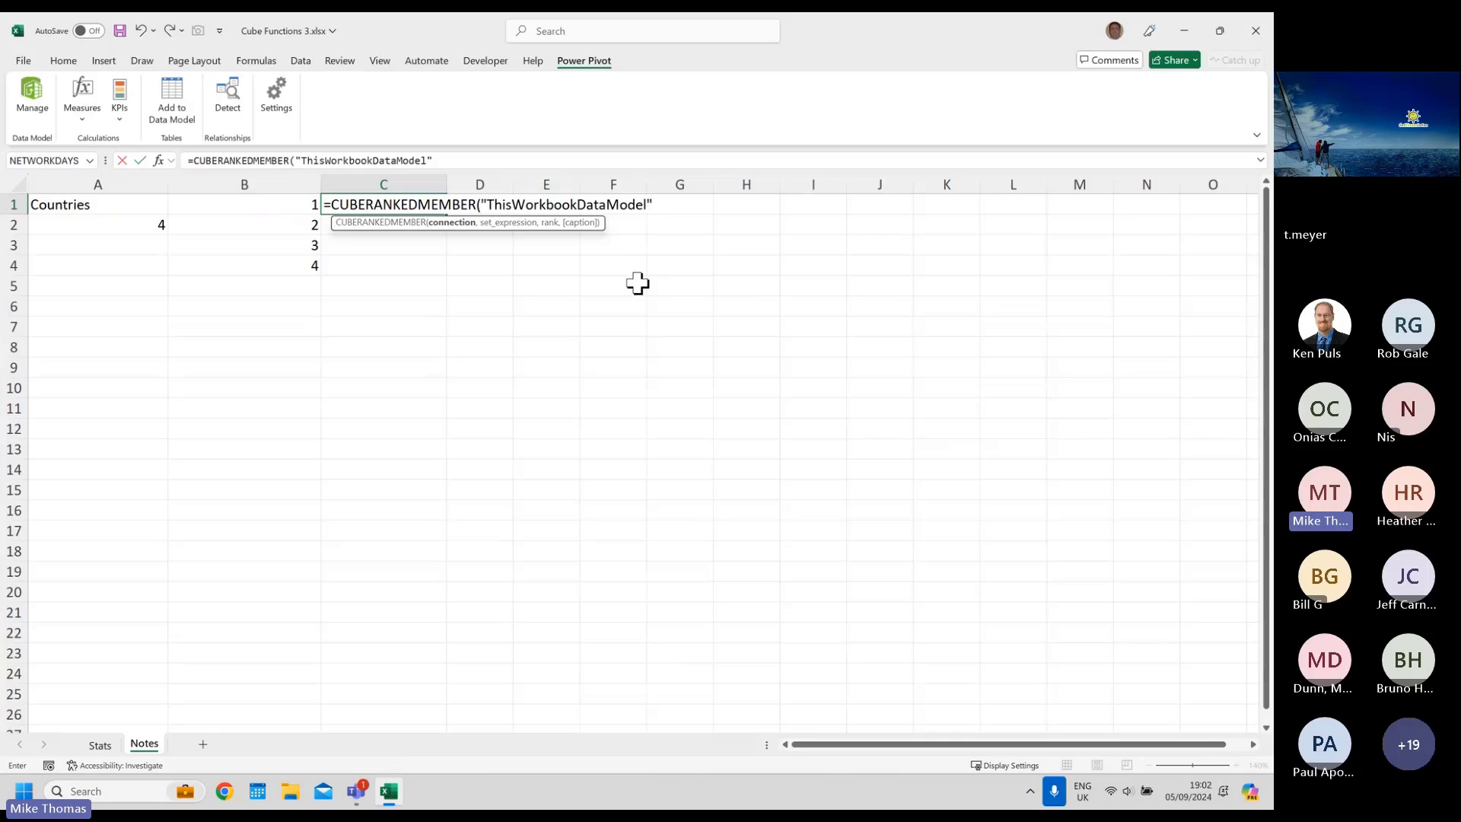
text(,)
- Set the set expression to $A$1 and the rank to B1#, and enter the CUBERANKEDMEMBER formula in C1
click(110, 204)
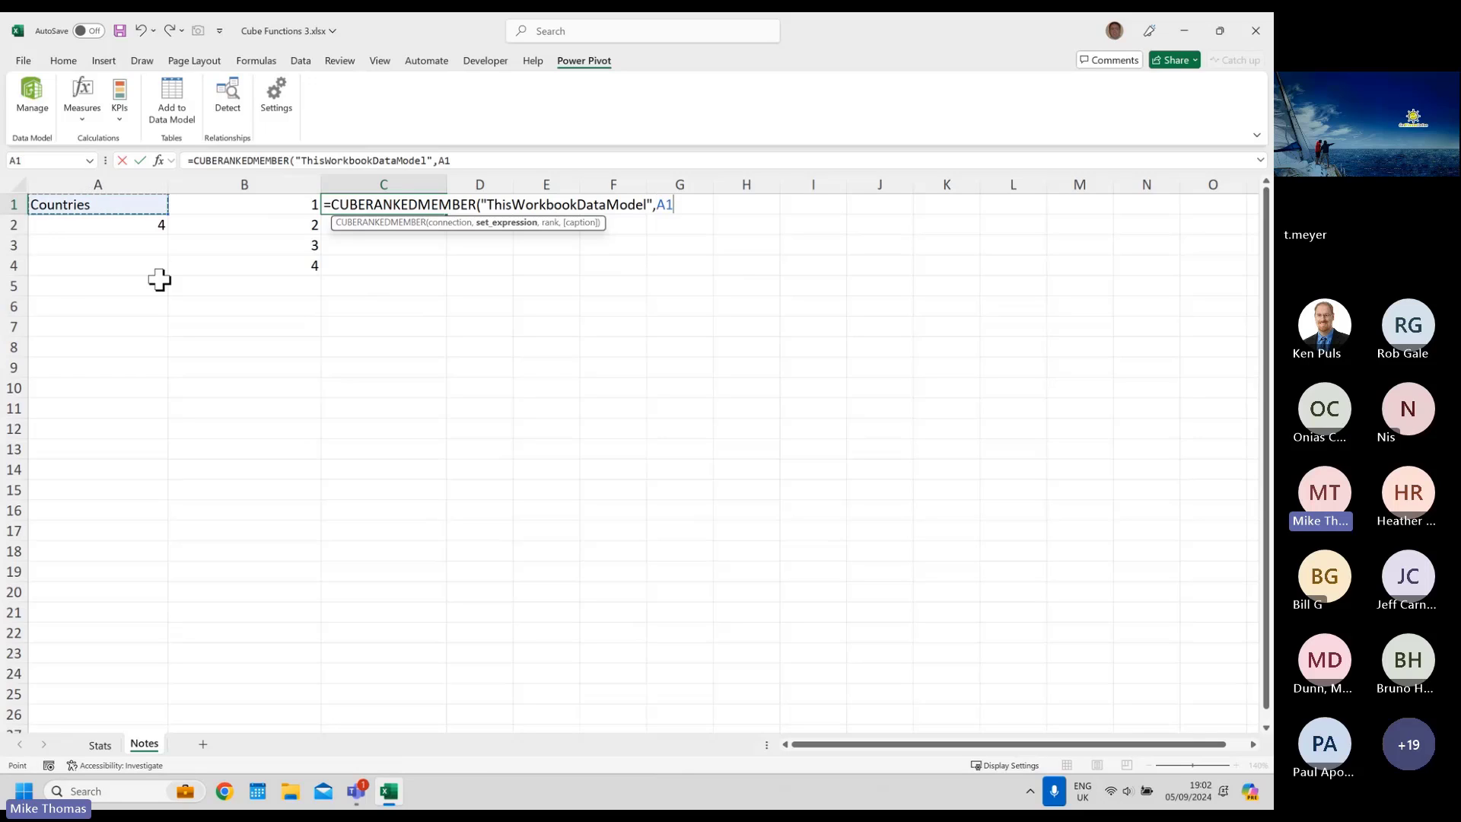
key(F4)
text(,)
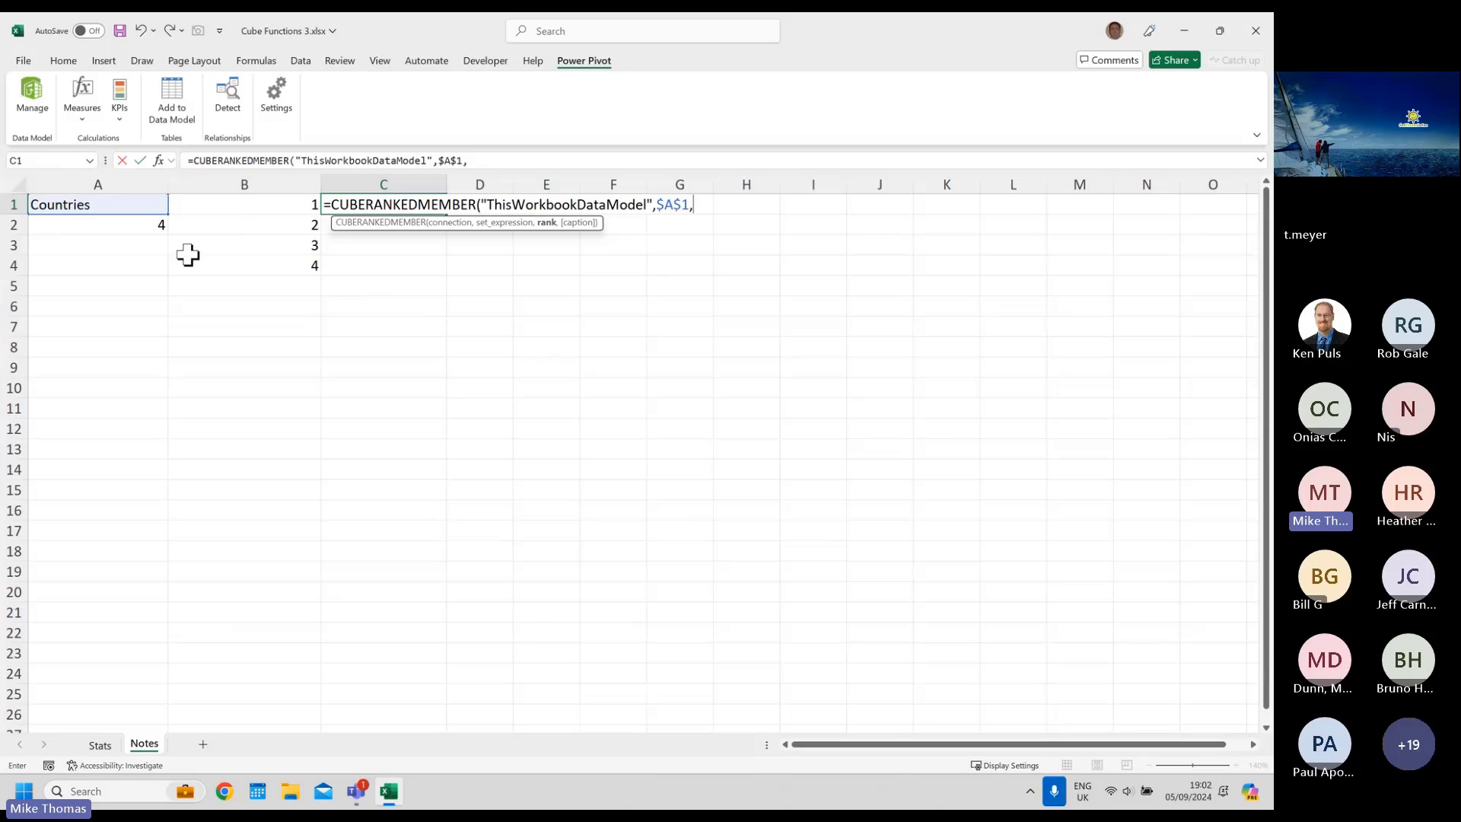
click(262, 204)
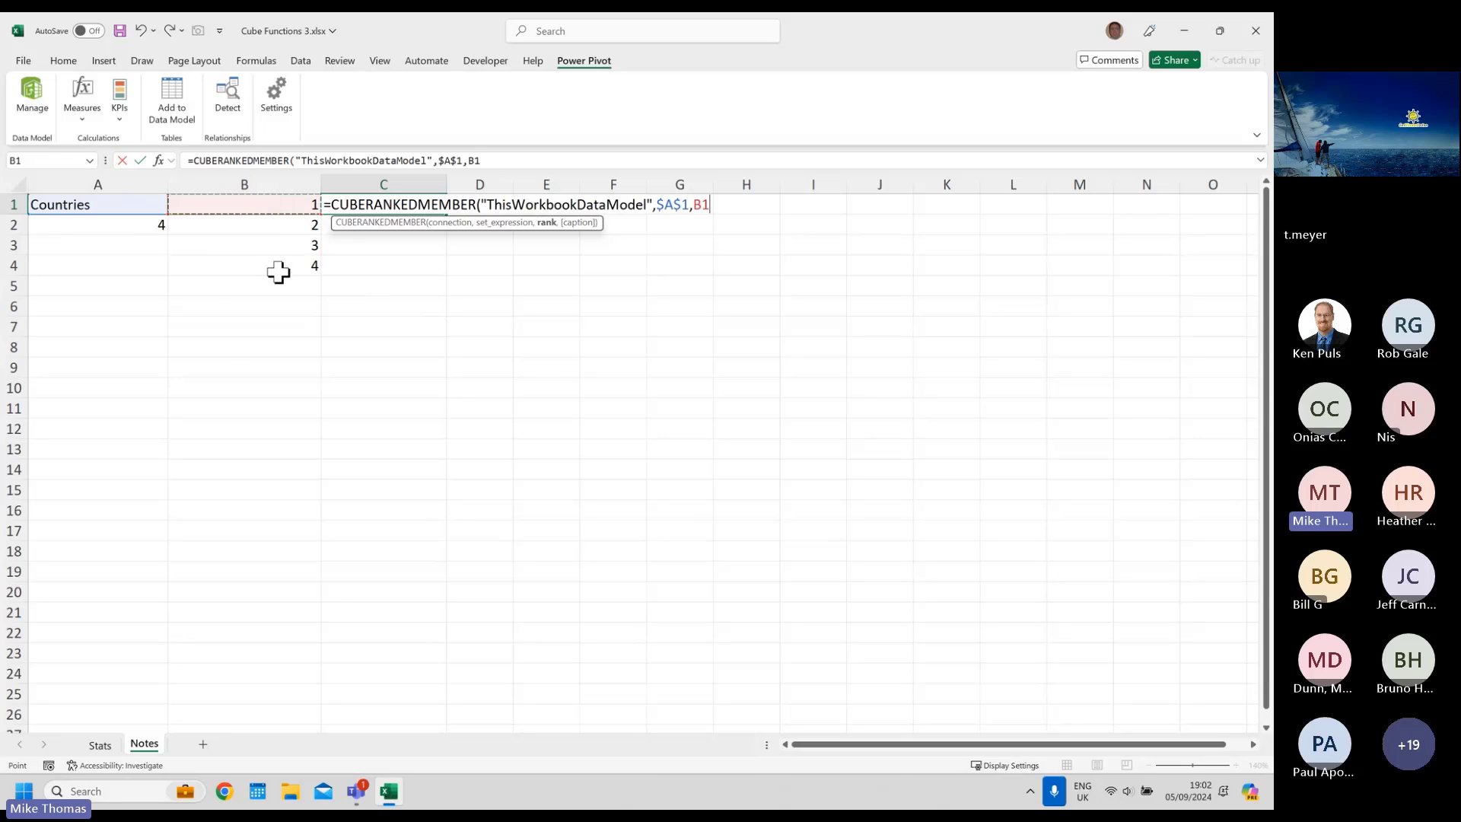
text(#)
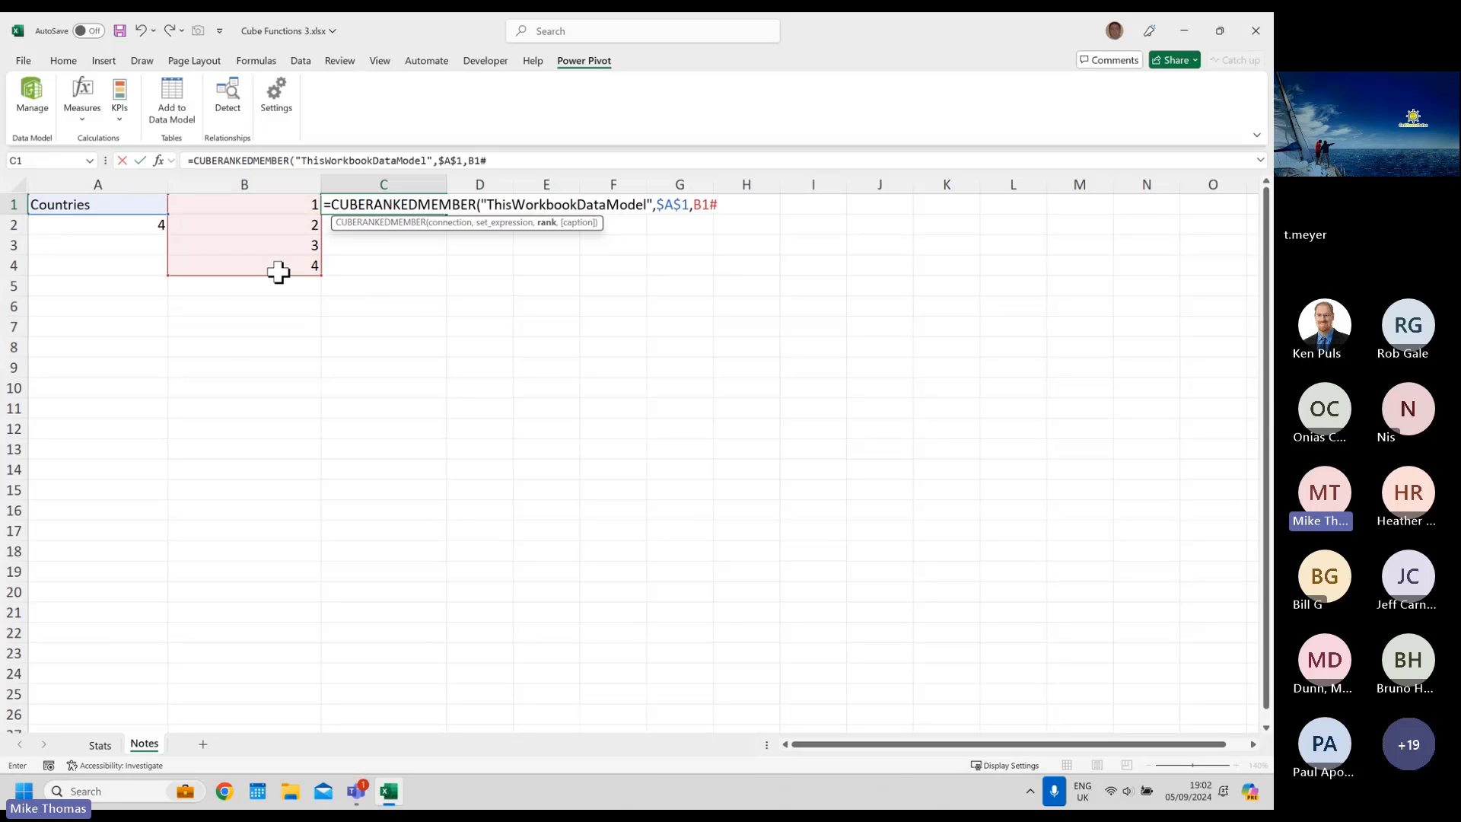
key(Return)
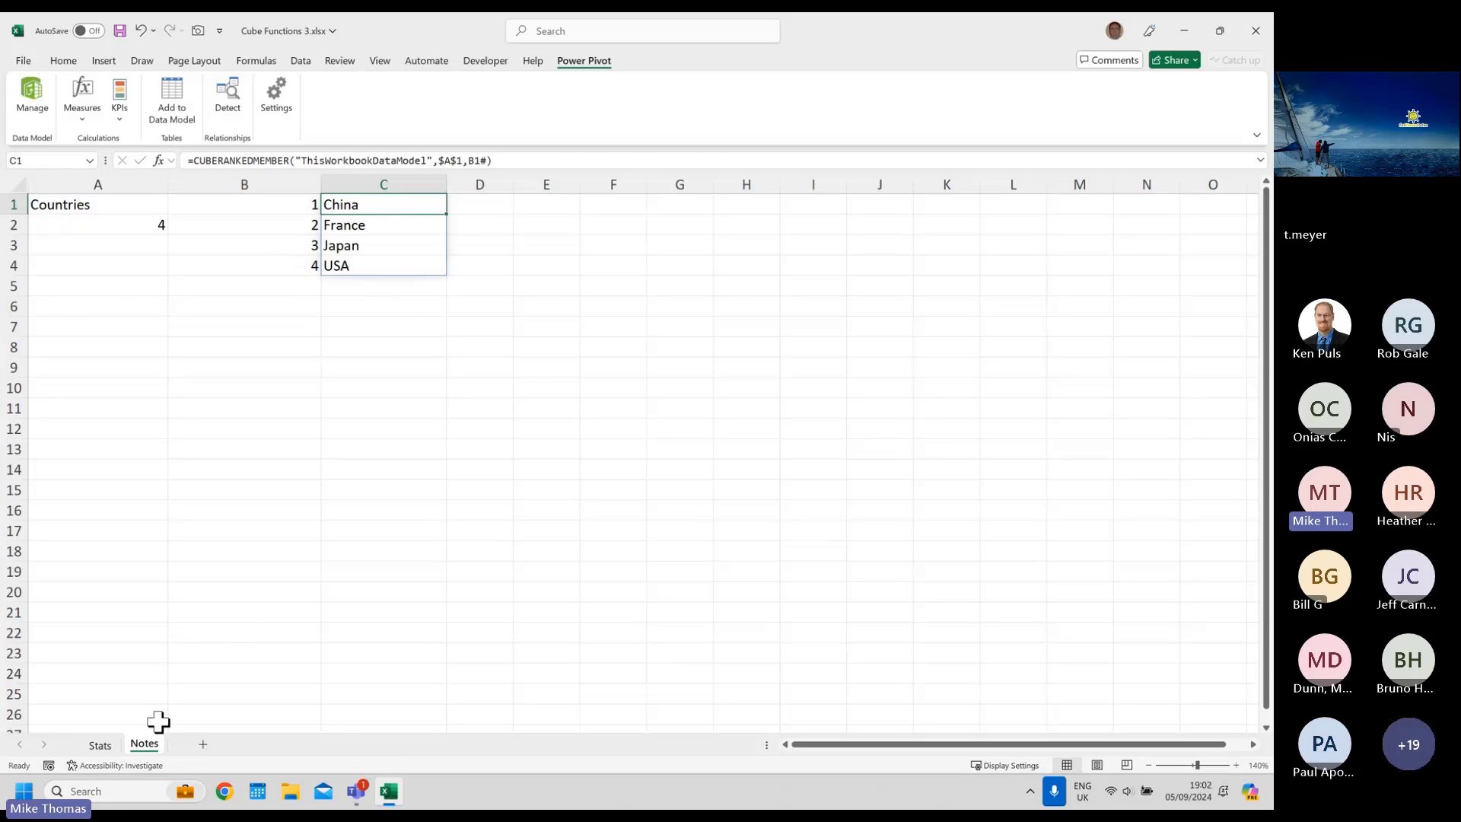
- Compare the Notes country list with the slicer selection and delete the CUBERANKEDMEMBER formula from B4 on Stats
click(100, 745)
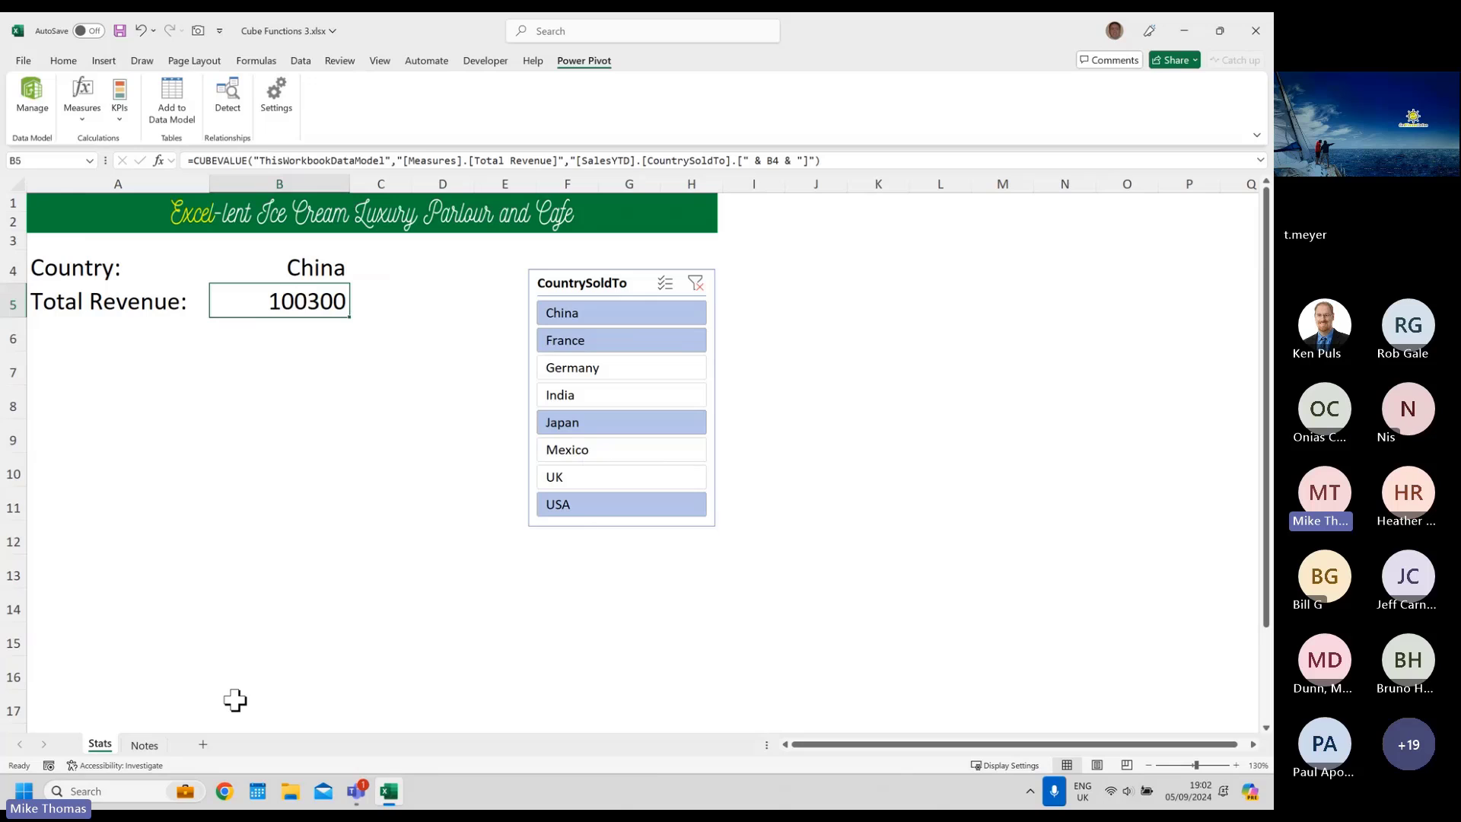
click(144, 746)
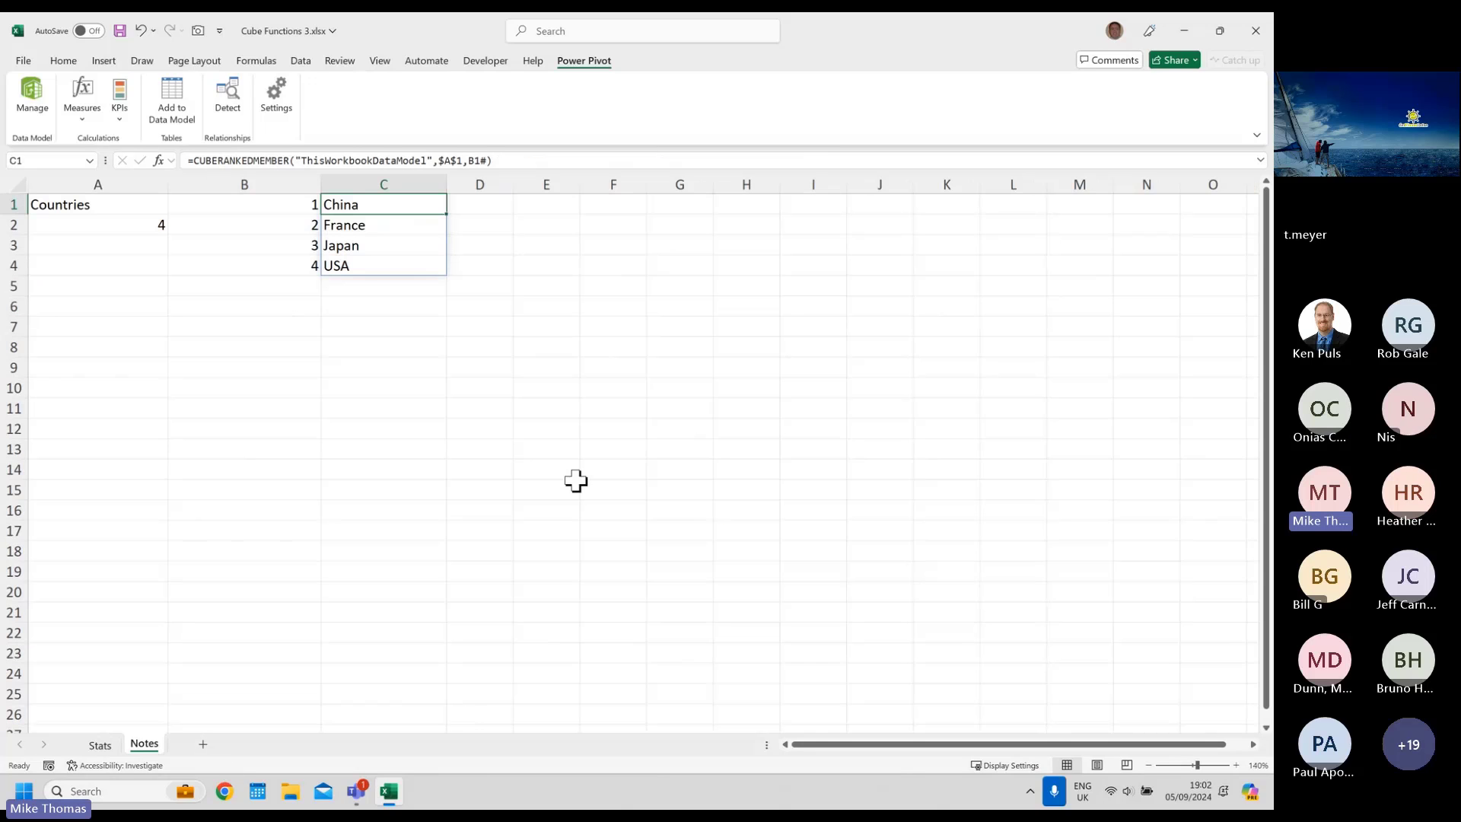
click(100, 744)
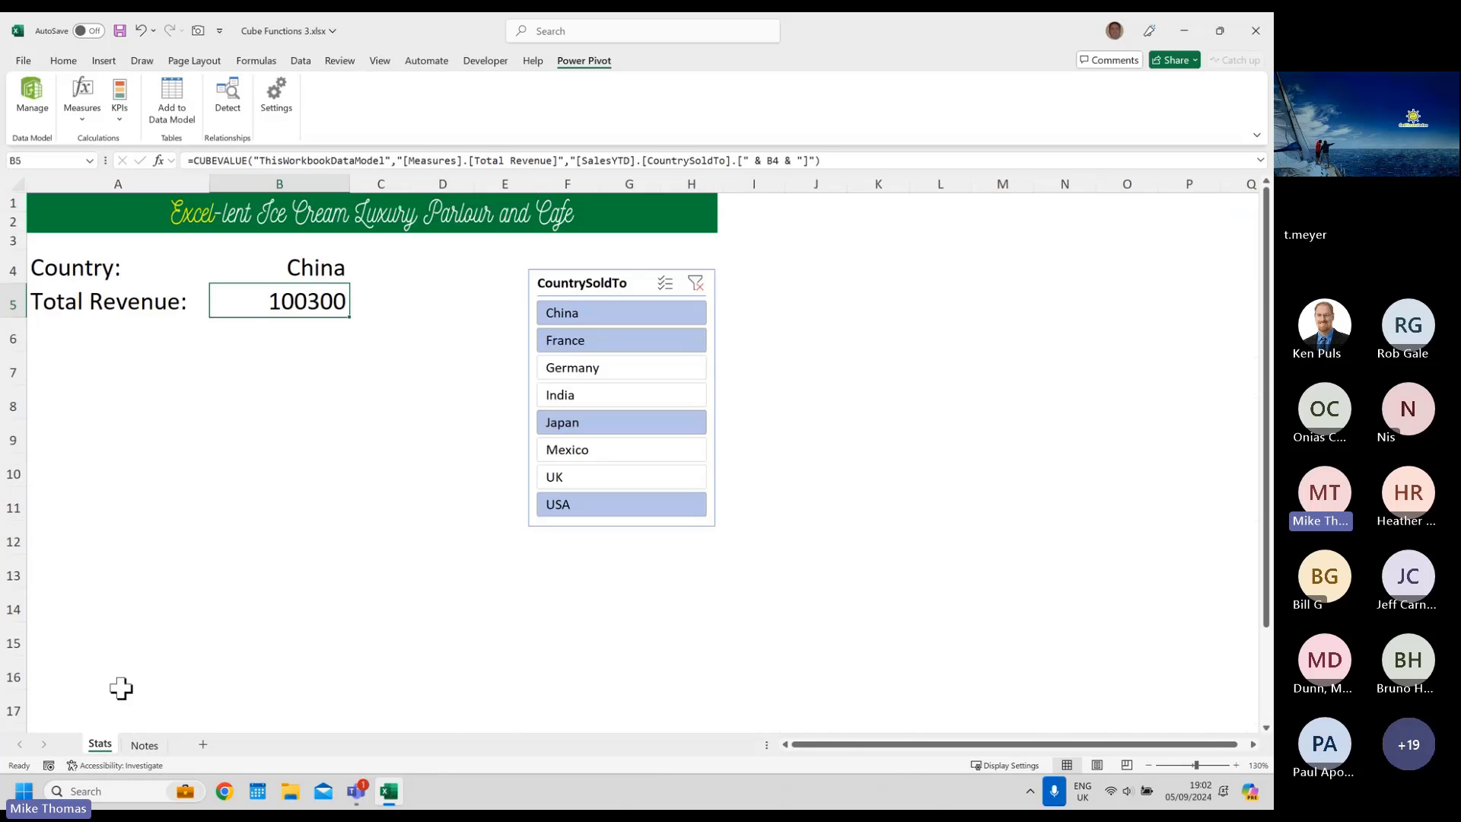
click(268, 268)
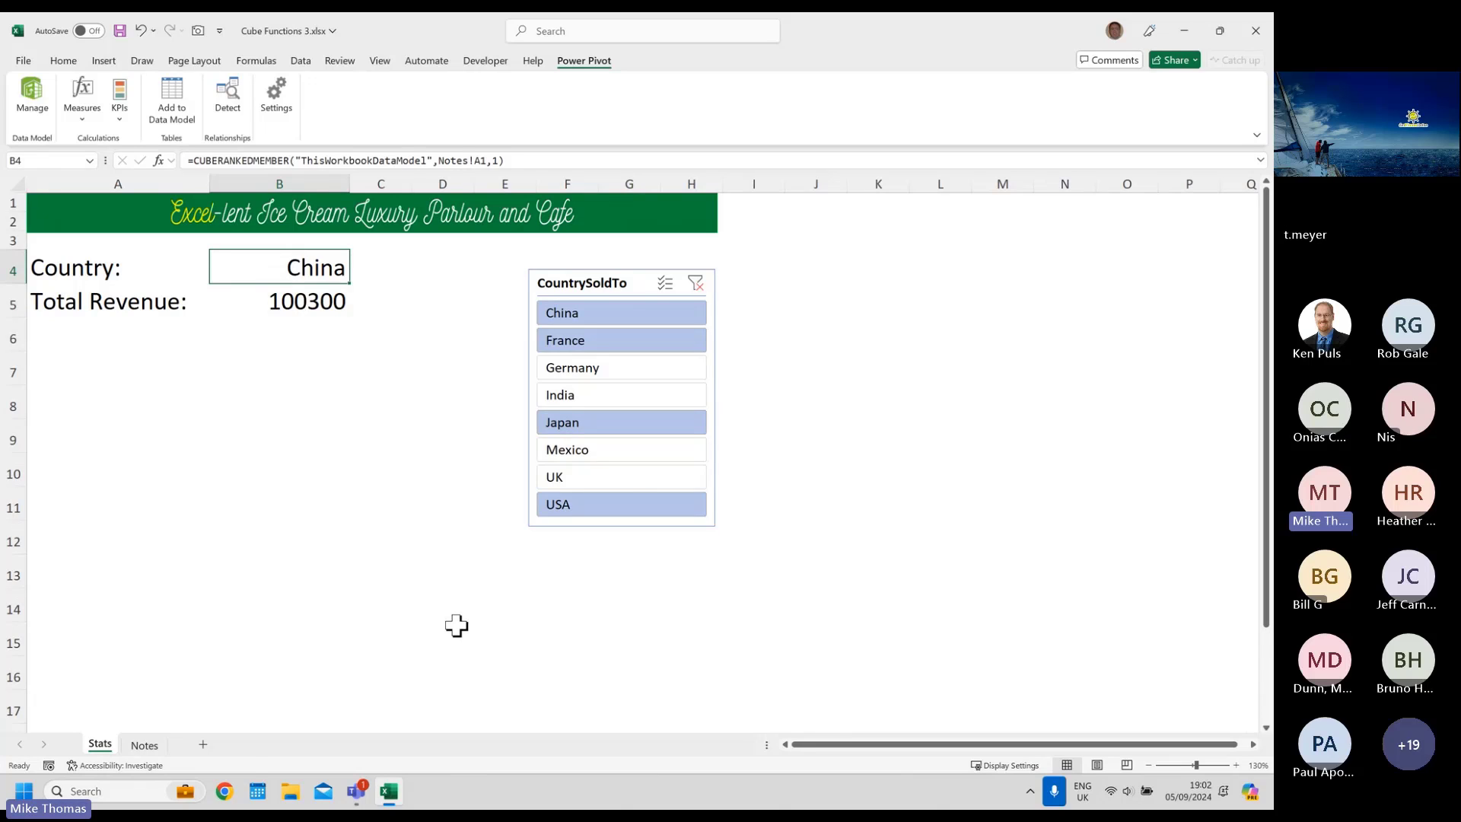
key(Delete)
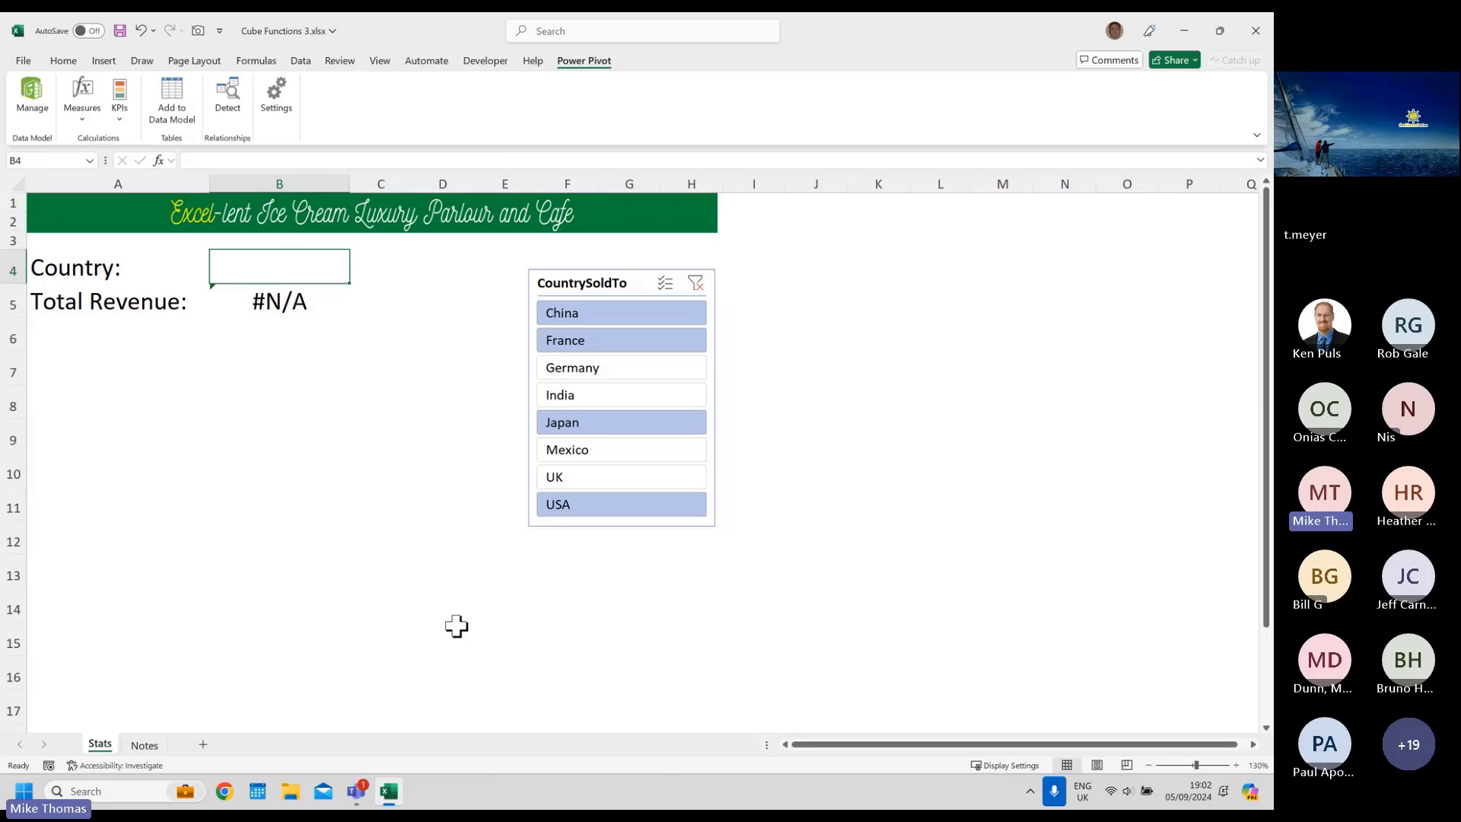
- Start a TEXTJOIN formula in the Country cell B4 on Stats with ", " as the delimiter
text(=)
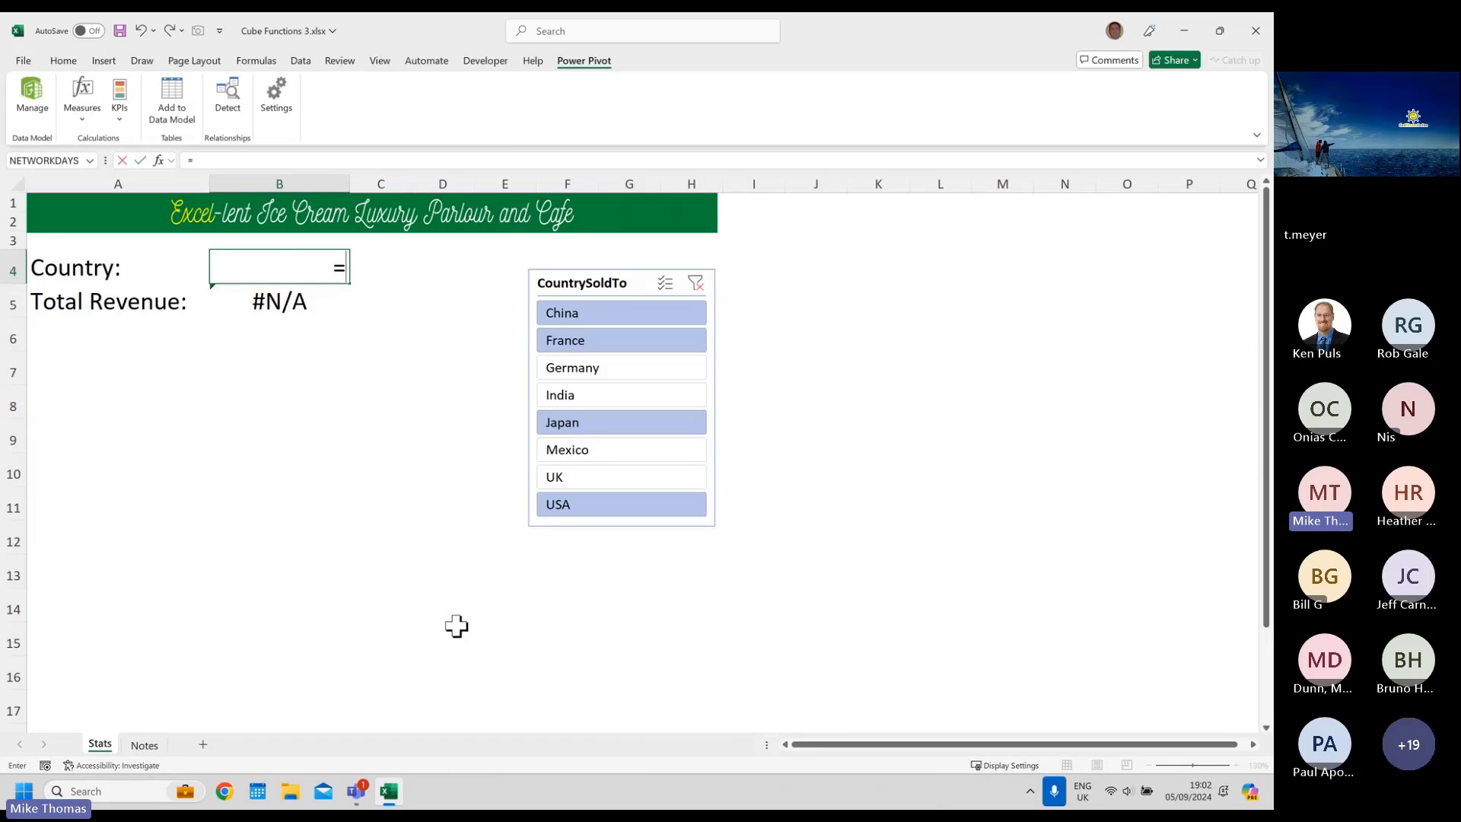
text(text)
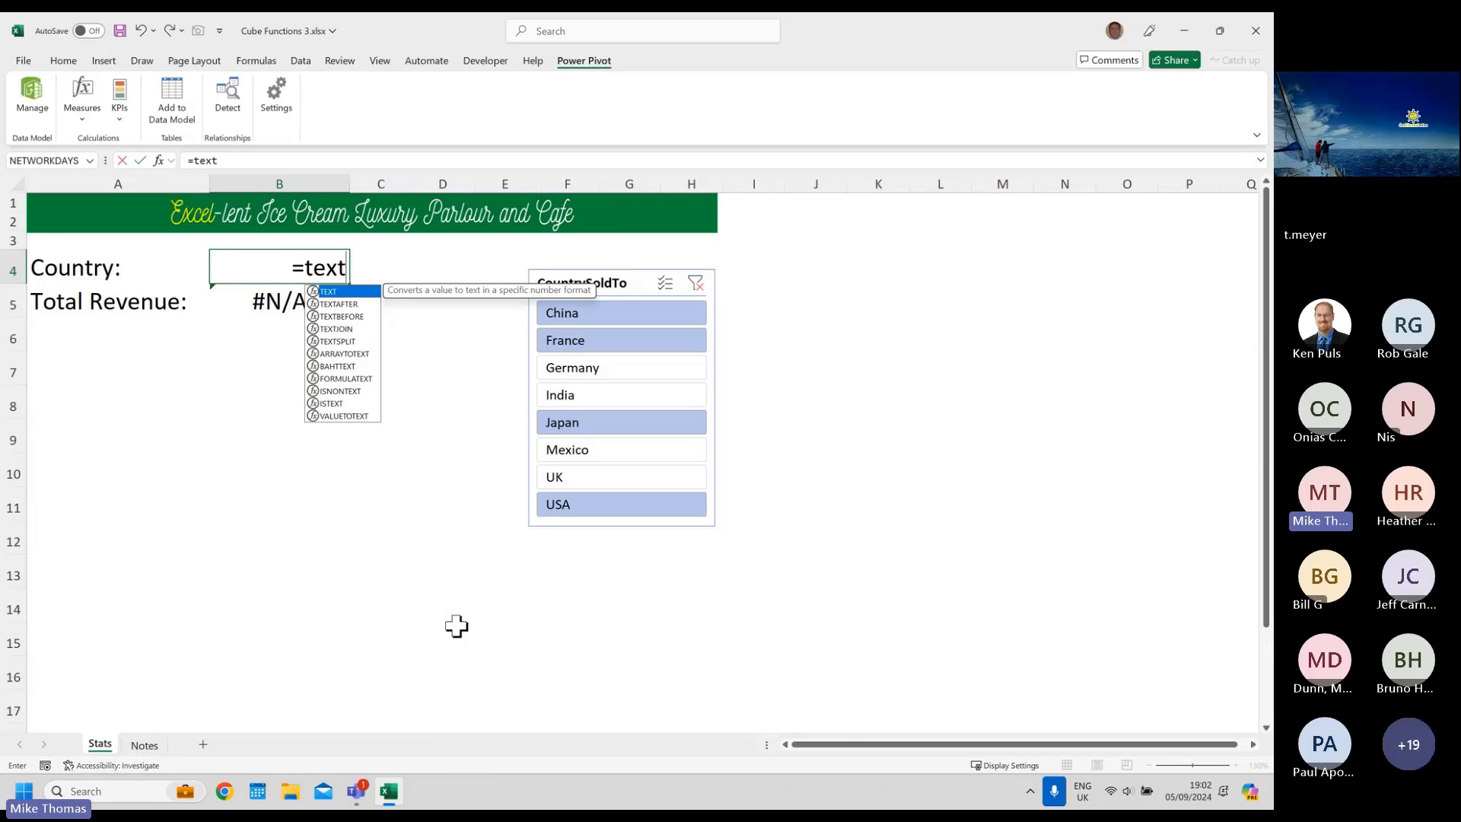
key(Down)
key(Down)
key(Down)
key(Tab)
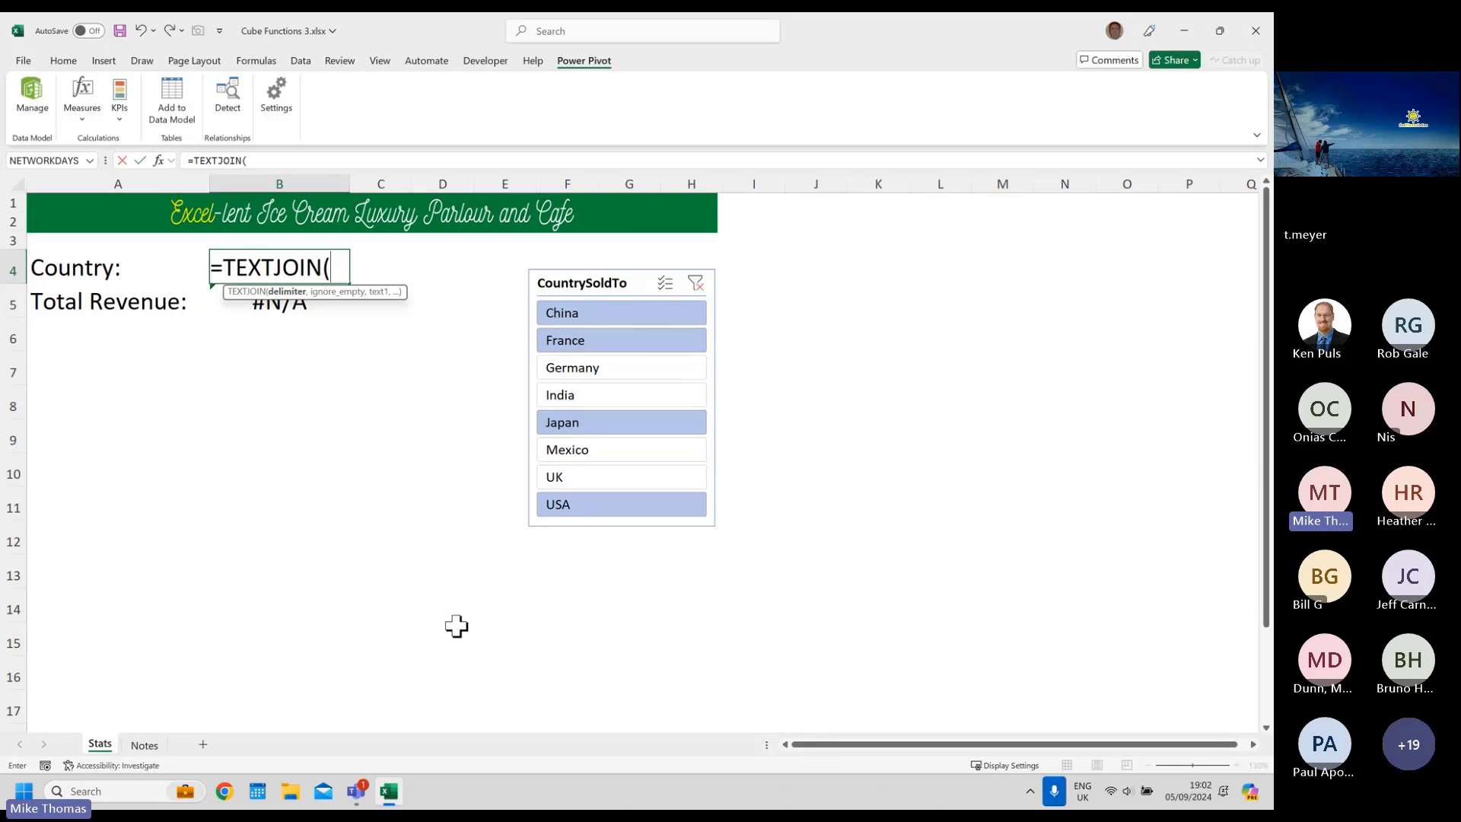
text(", ")
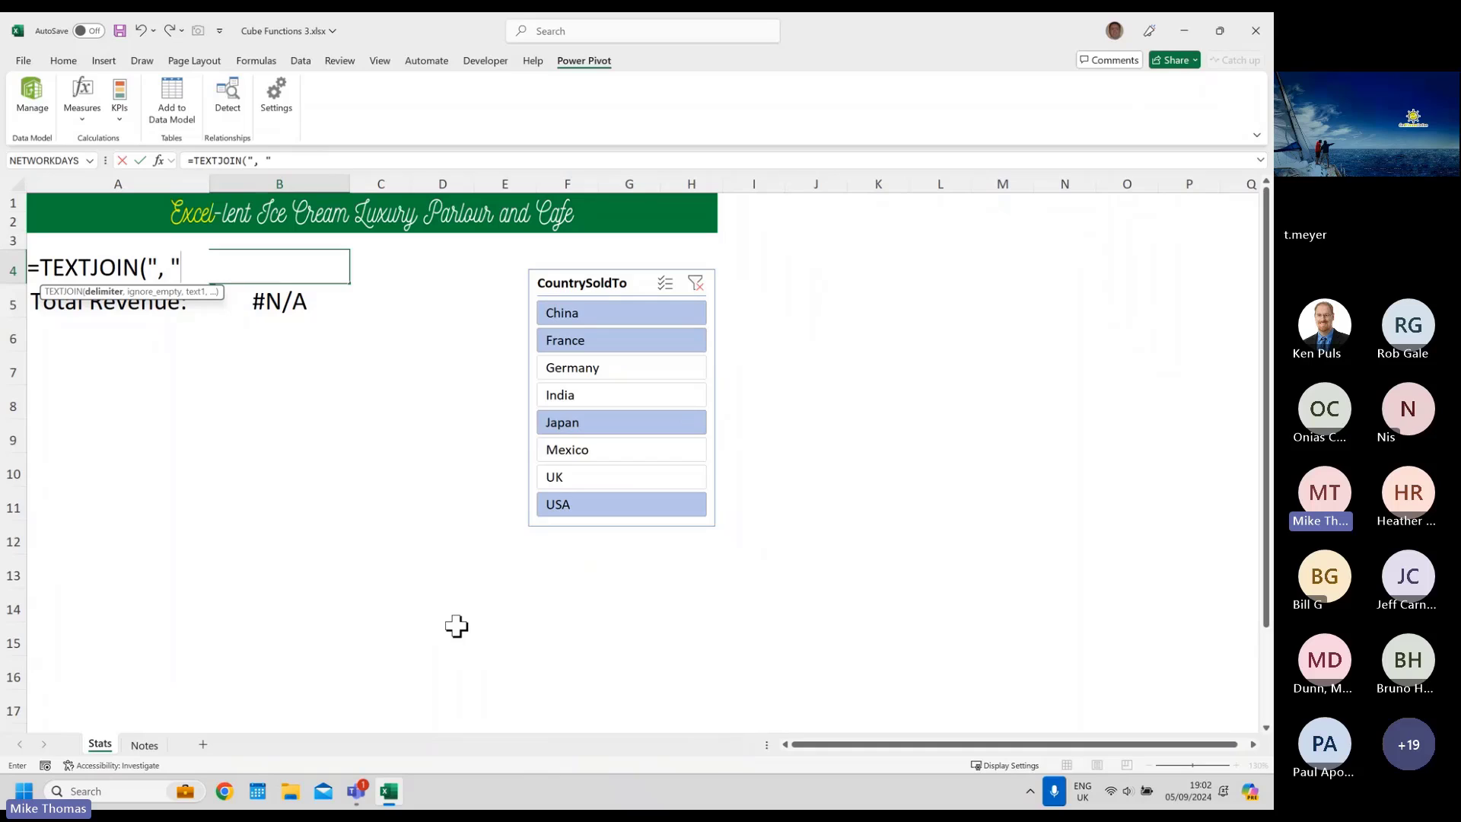
text(,)
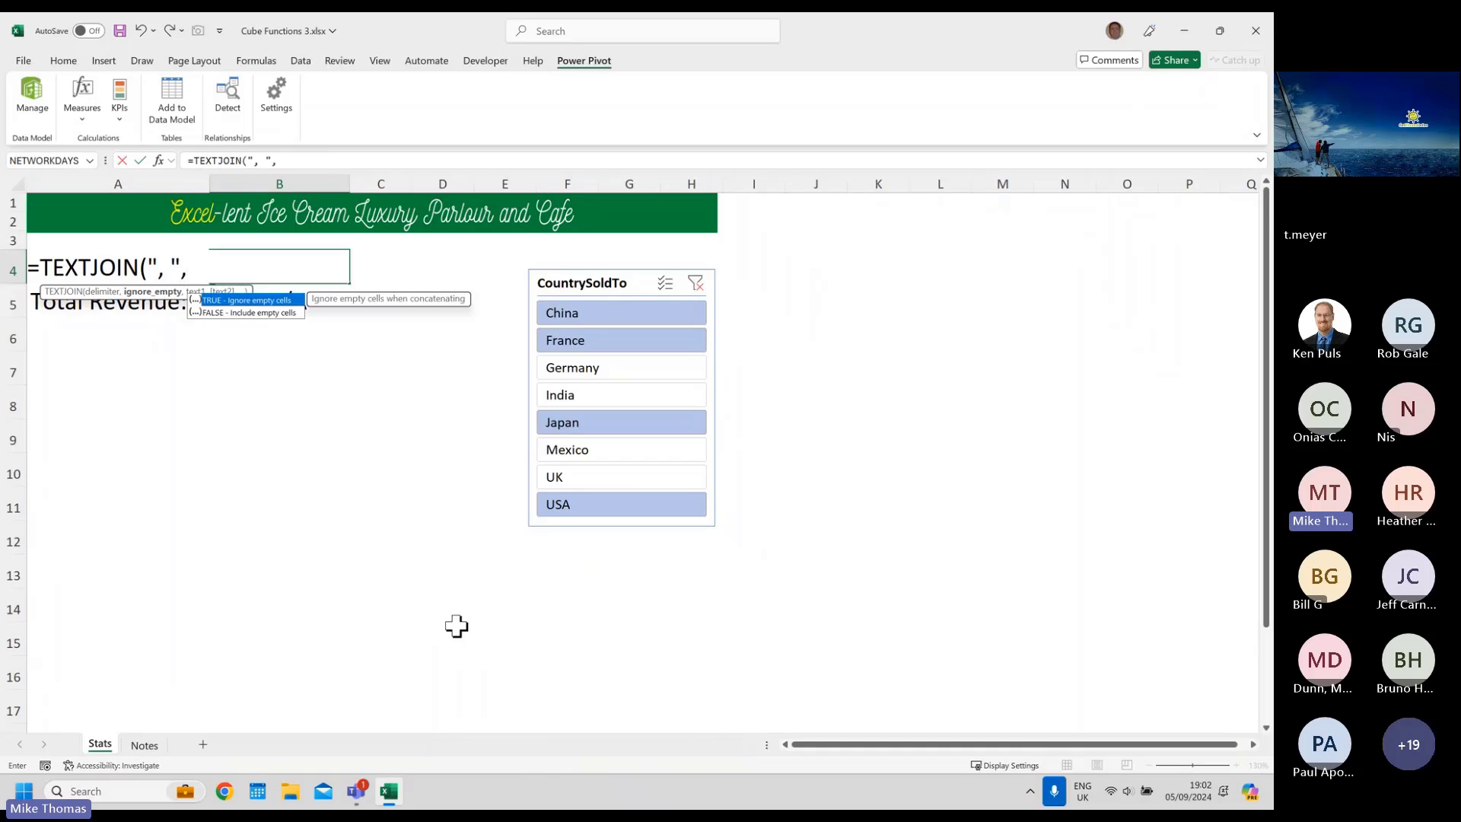
key(Down)
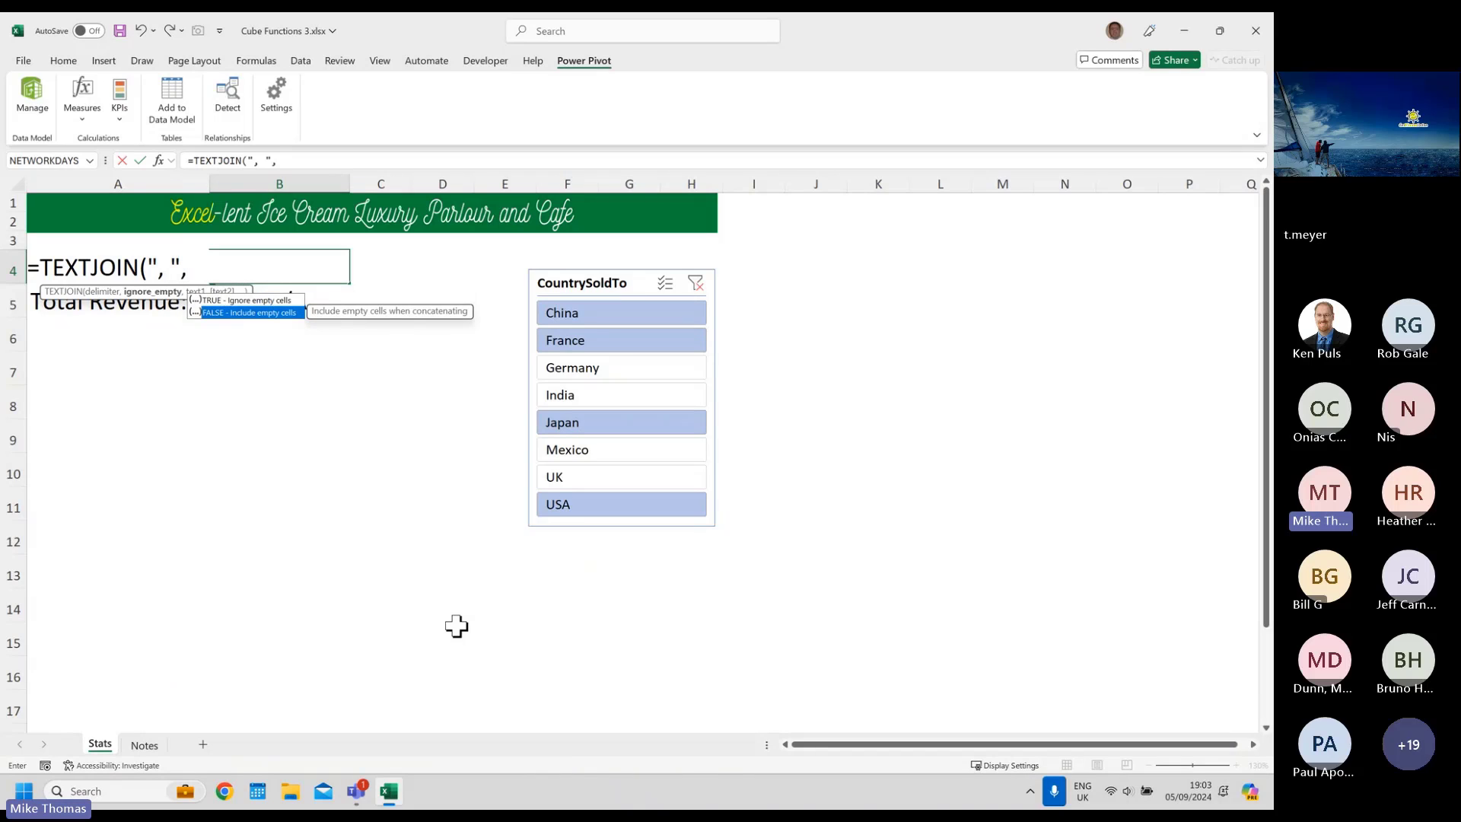
key(Tab)
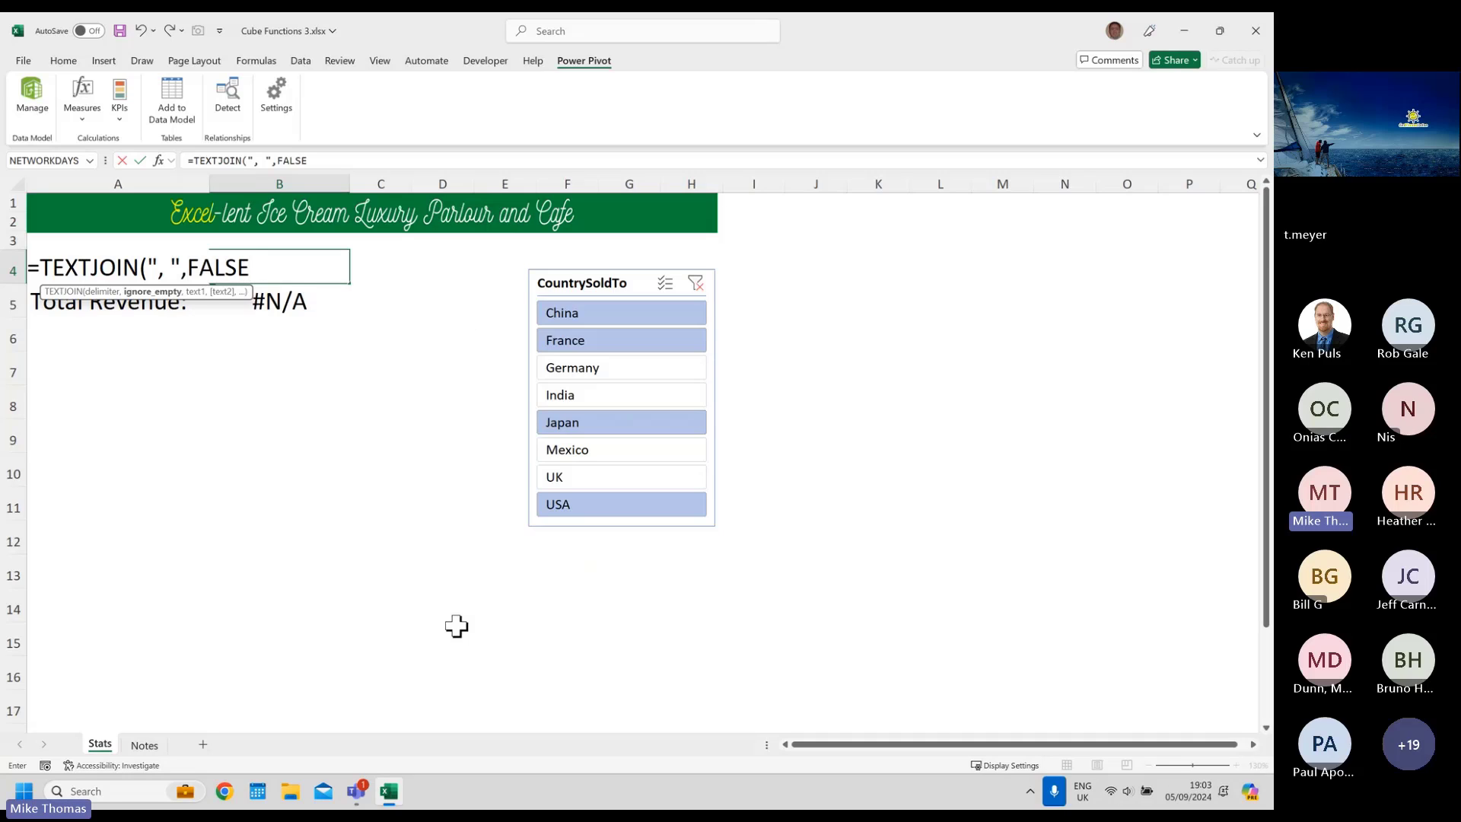
key(BackSpace)
key(BackSpace)
key(BackSpace)
key(BackSpace)
key(BackSpace)
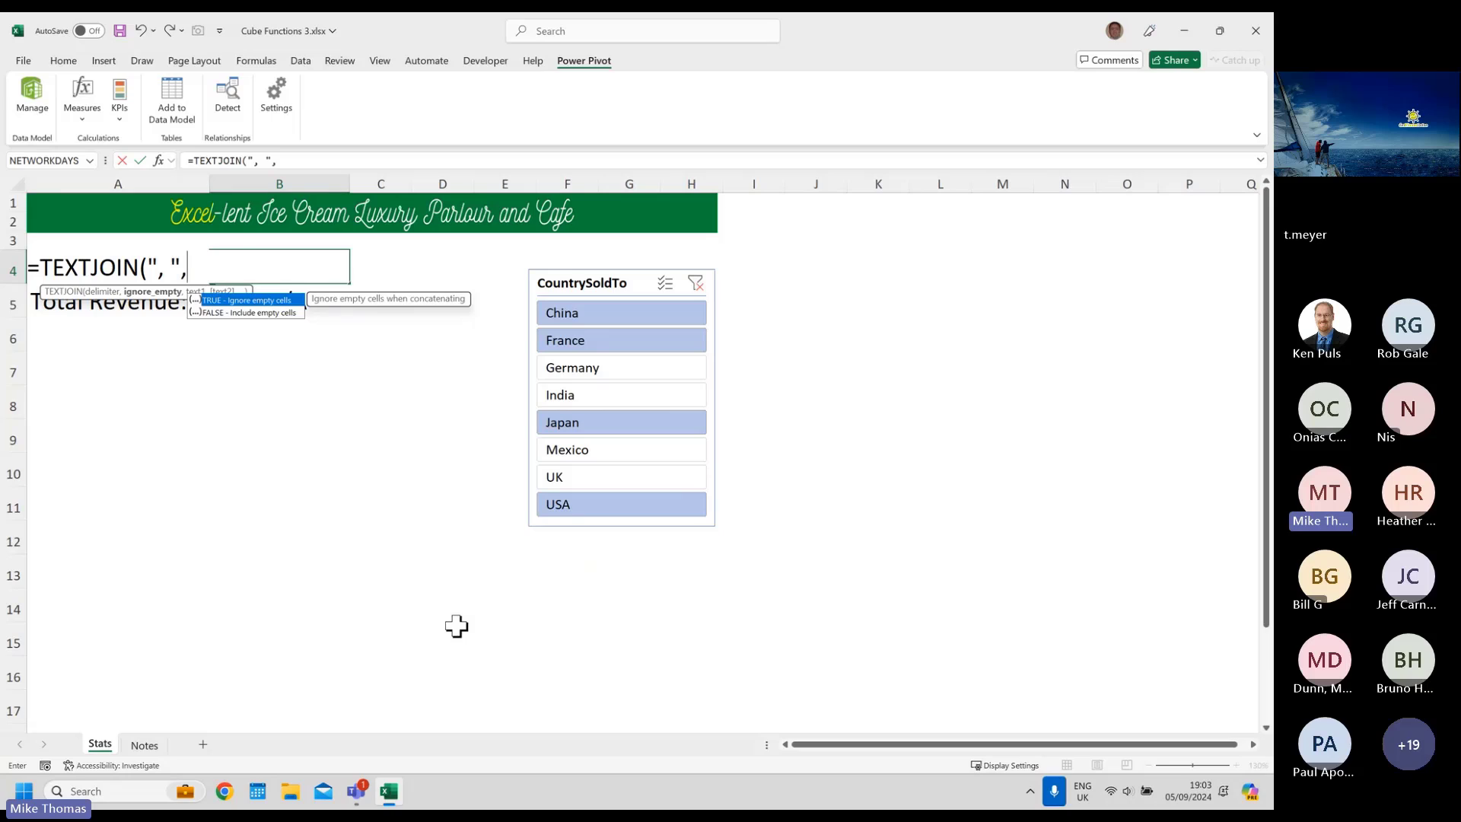
- Complete the TEXTJOIN in B4 with ignore_empty TRUE and the text range Notes!C1#, and widen column B to fit the joined list
key(Tab)
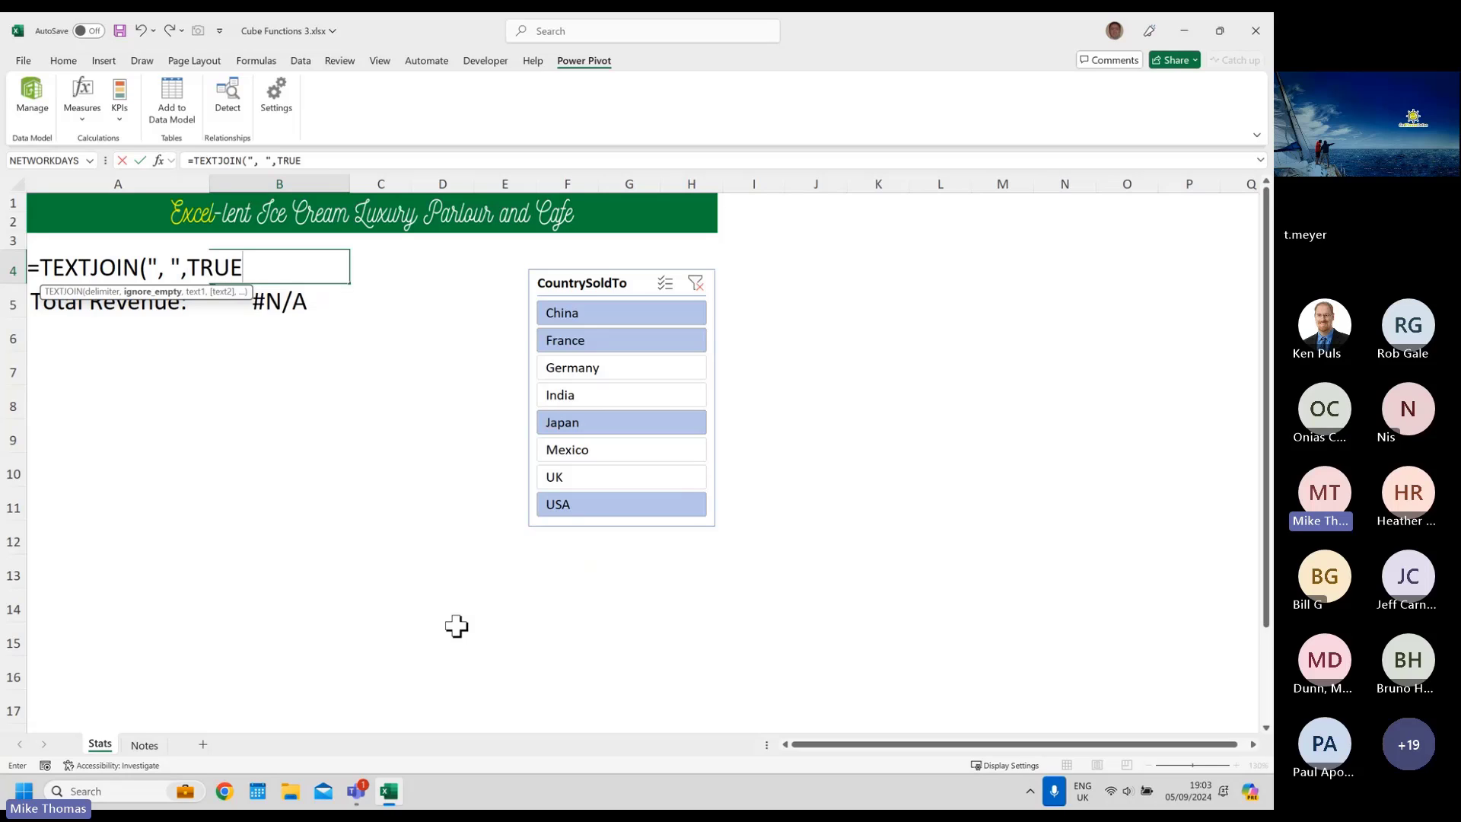
text(,)
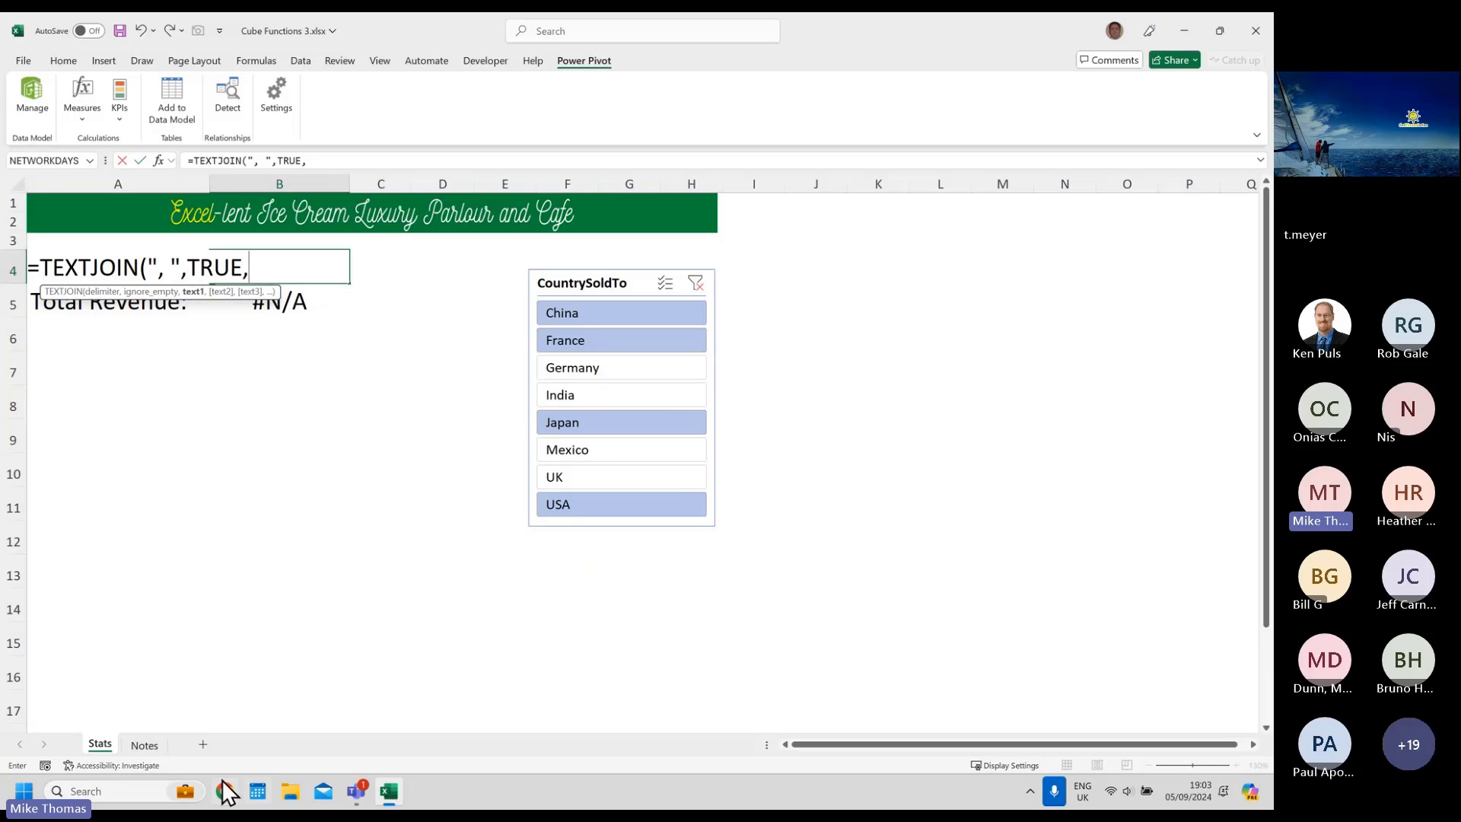
click(146, 745)
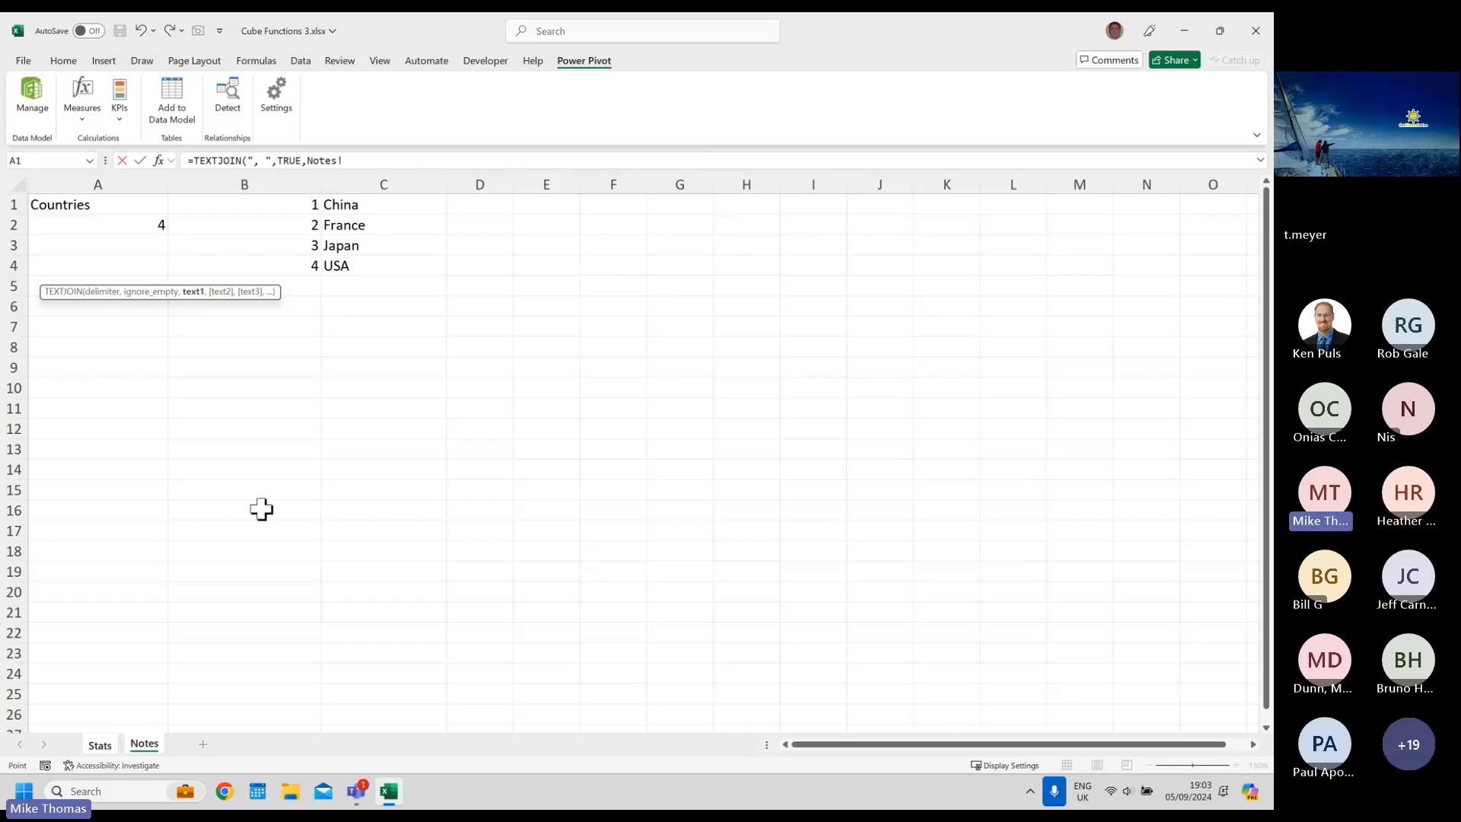
click(362, 205)
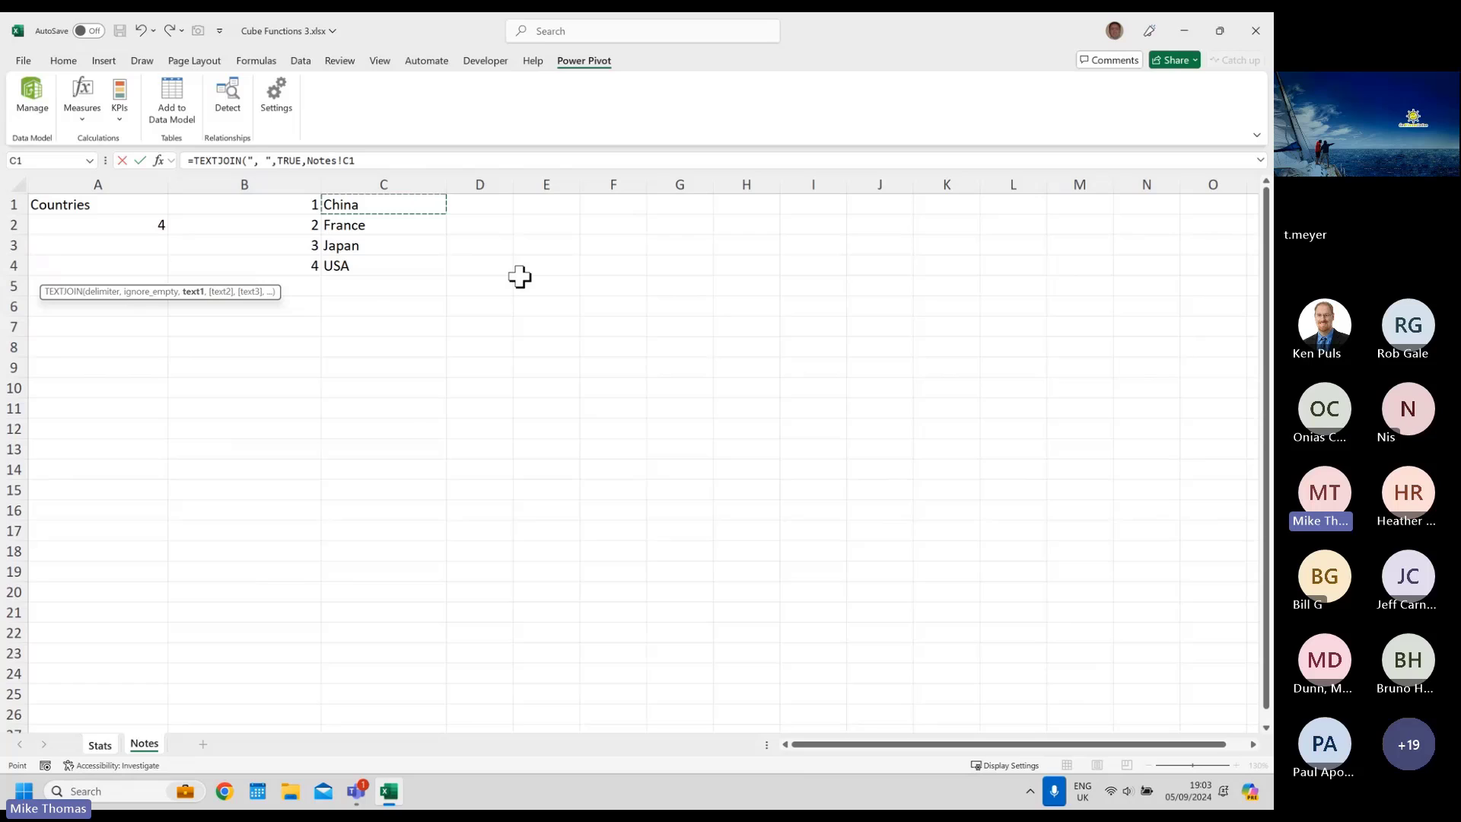
text(#)
key(Return)
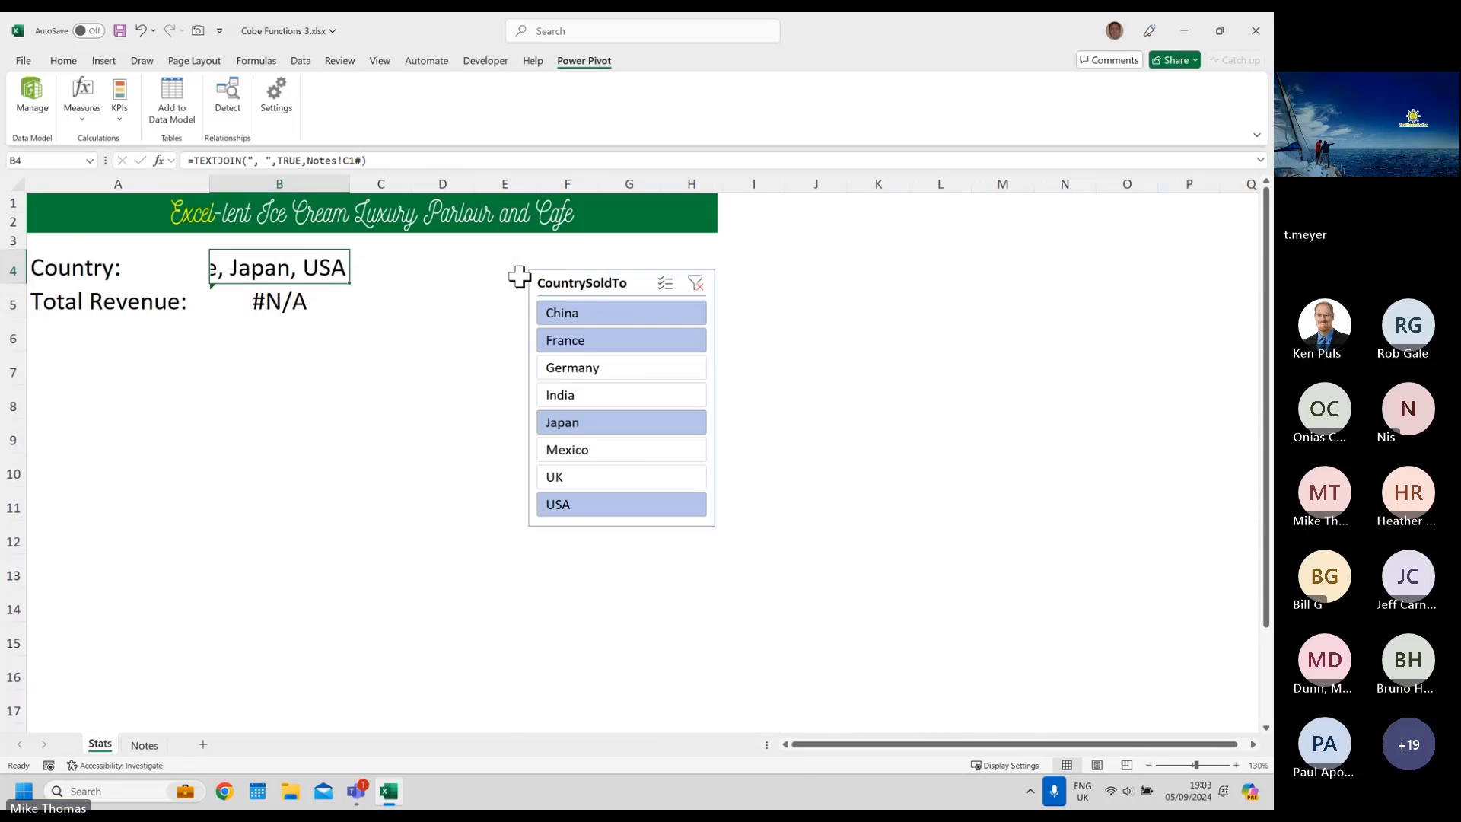
drag(349, 184, 492, 183)
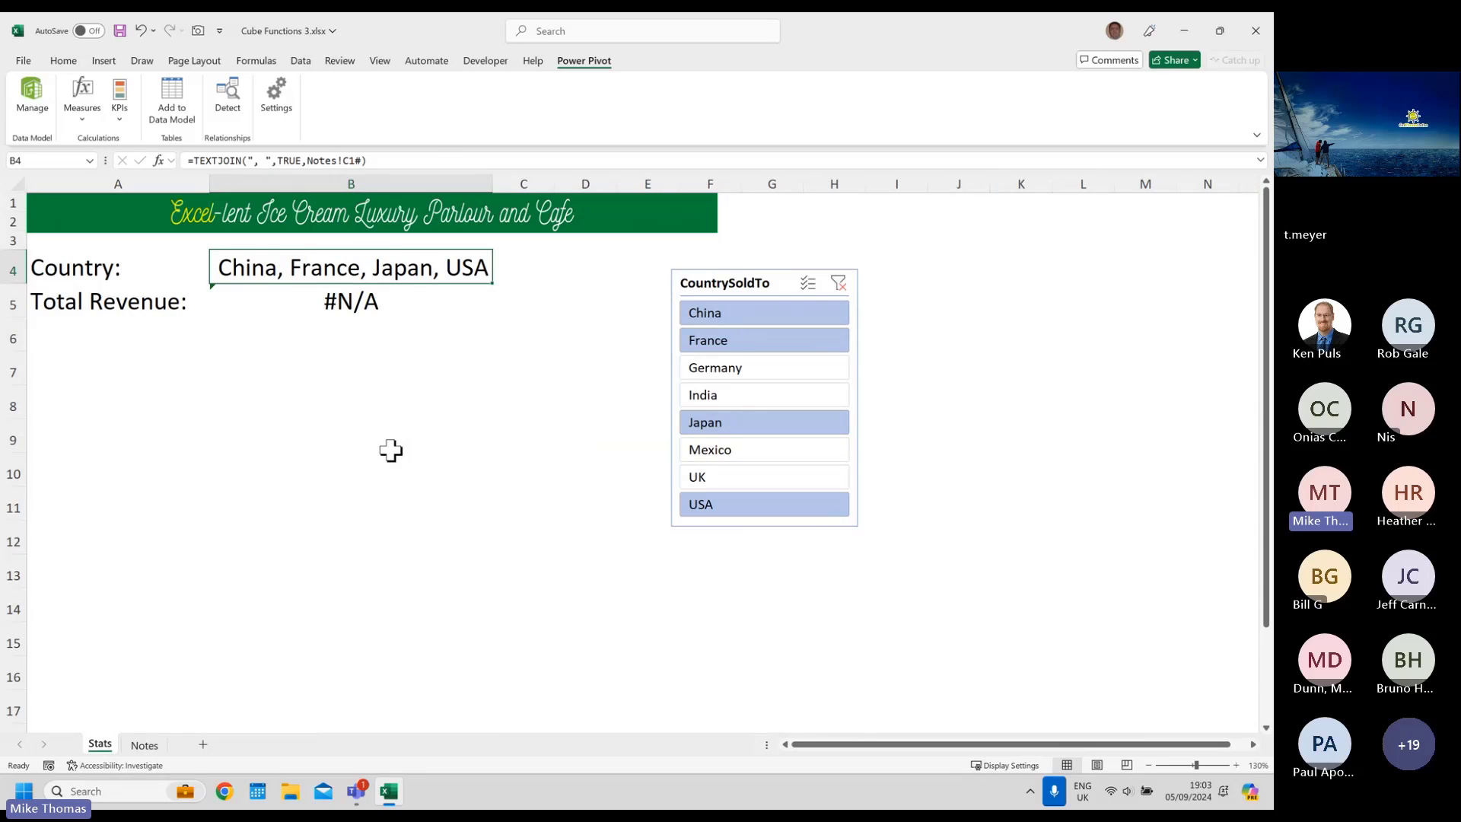
- Test the Country cell by selecting single countries in the CountrySoldTo slicer, finishing with both Japan and France selected
click(714, 396)
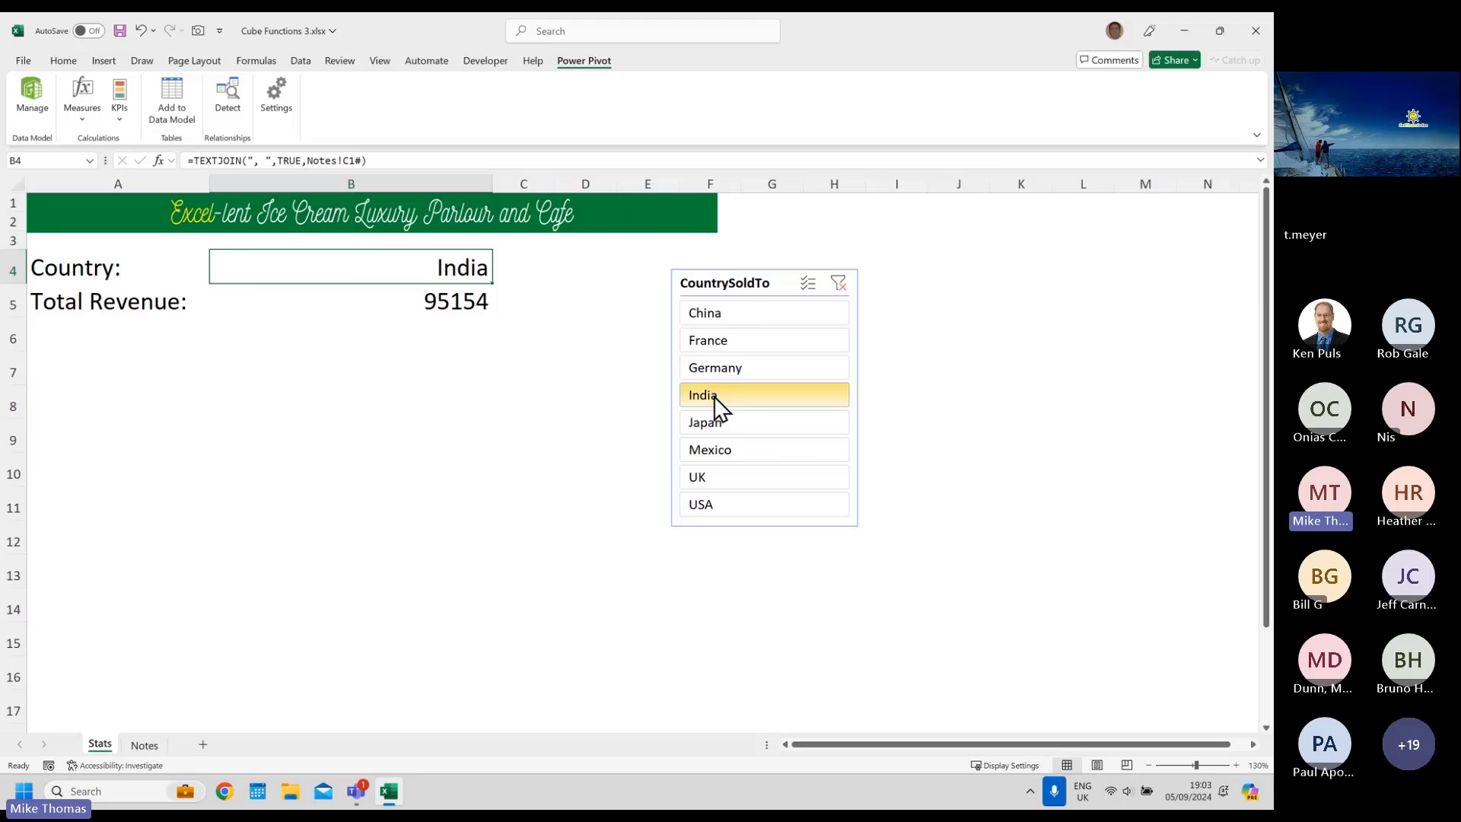
click(767, 312)
click(765, 369)
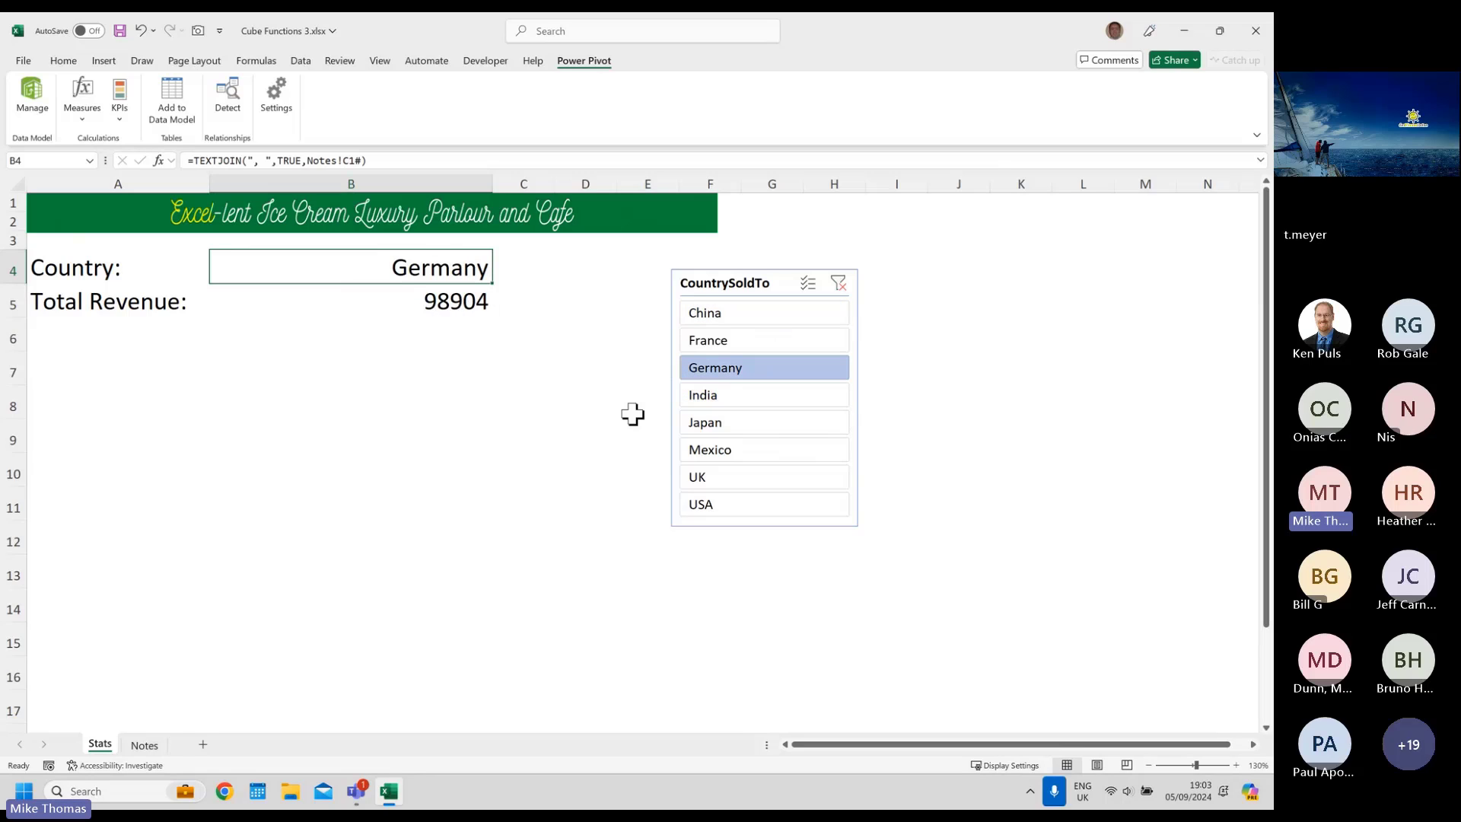
click(732, 423)
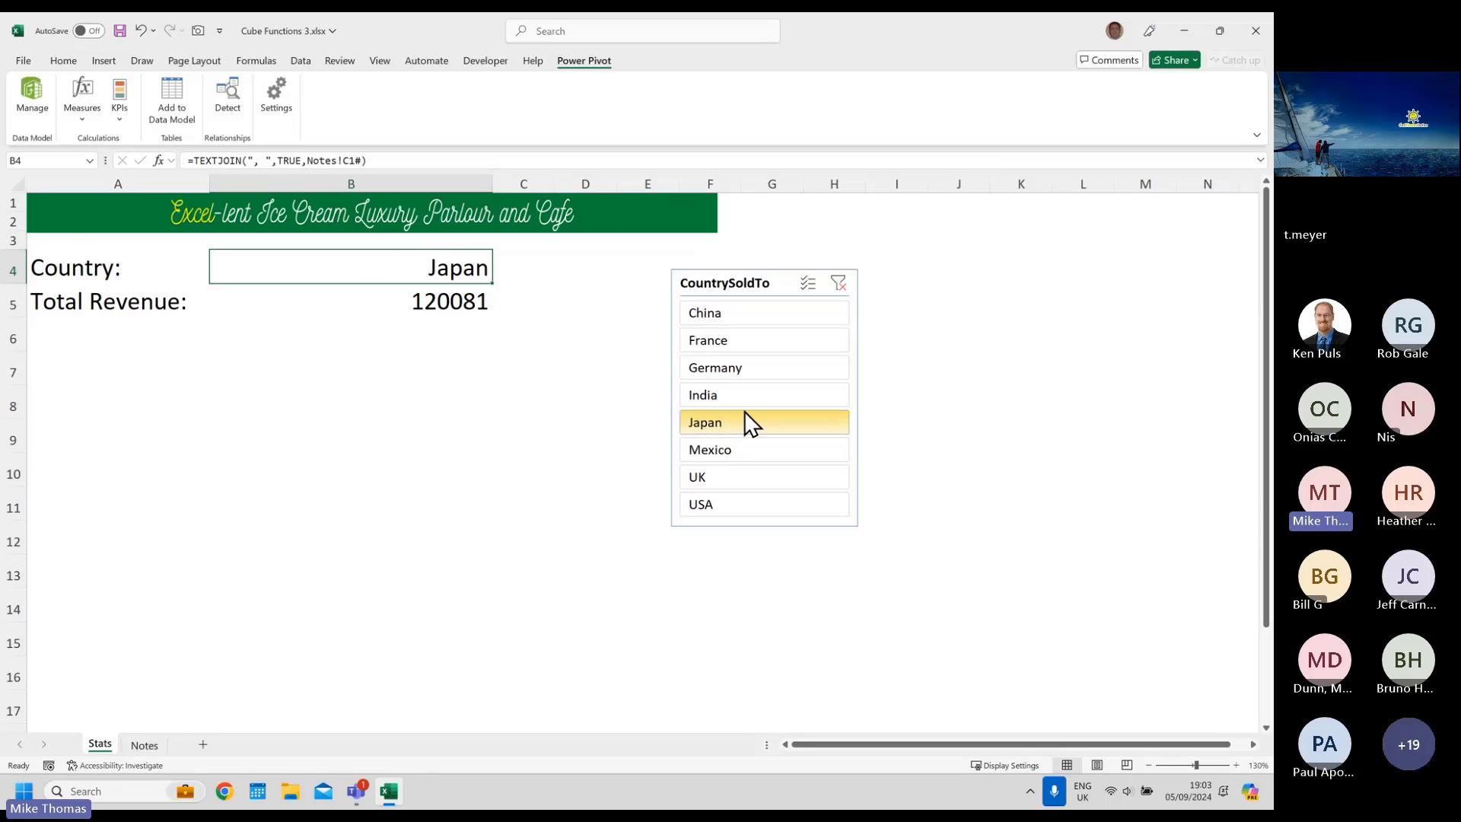
ctrl+click(766, 342)
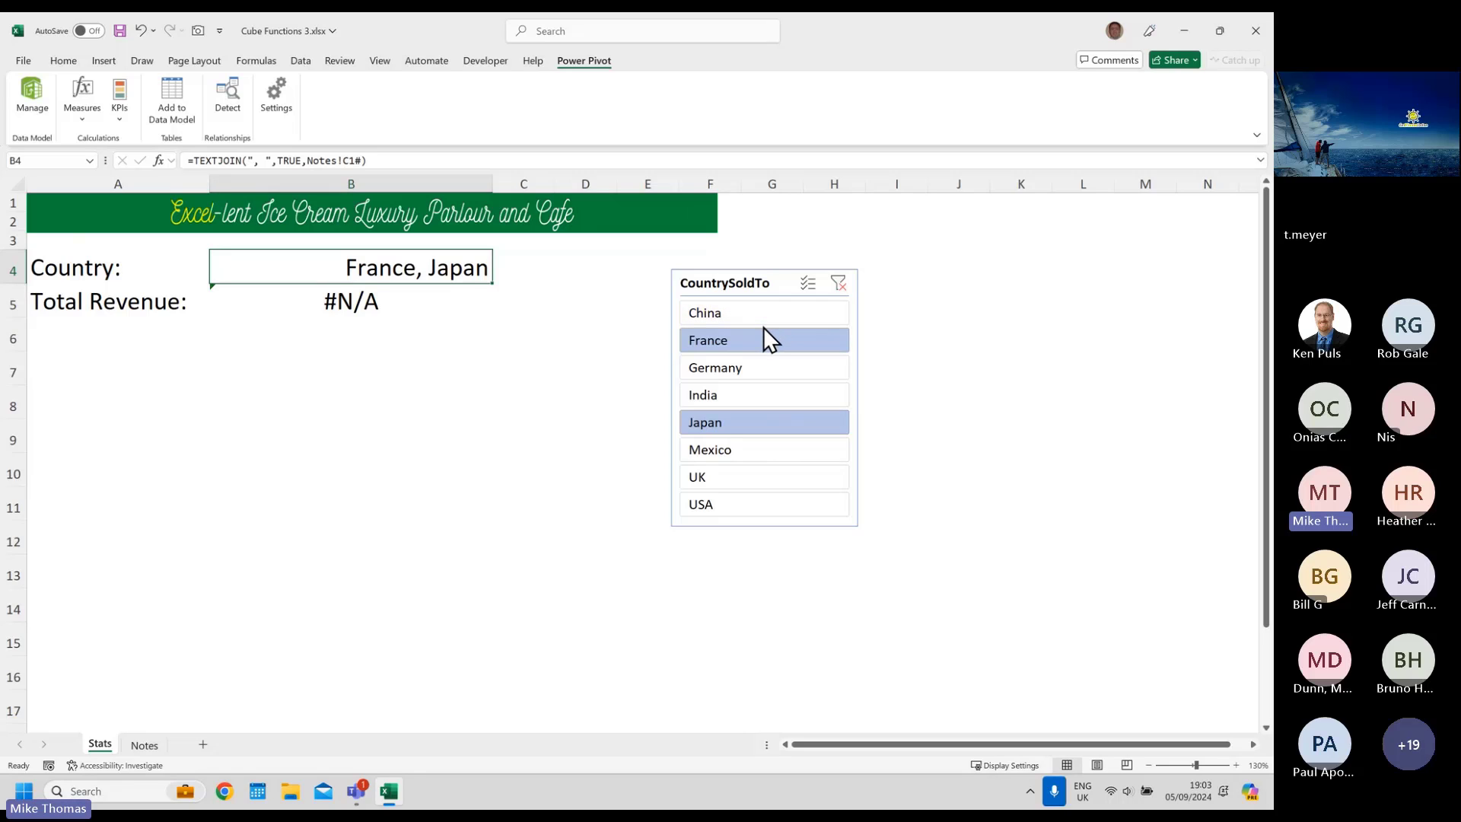
- Start a CUBEVALUE formula in D1 of the Notes sheet with "ThisWorkbookDataModel" as its connection
click(145, 746)
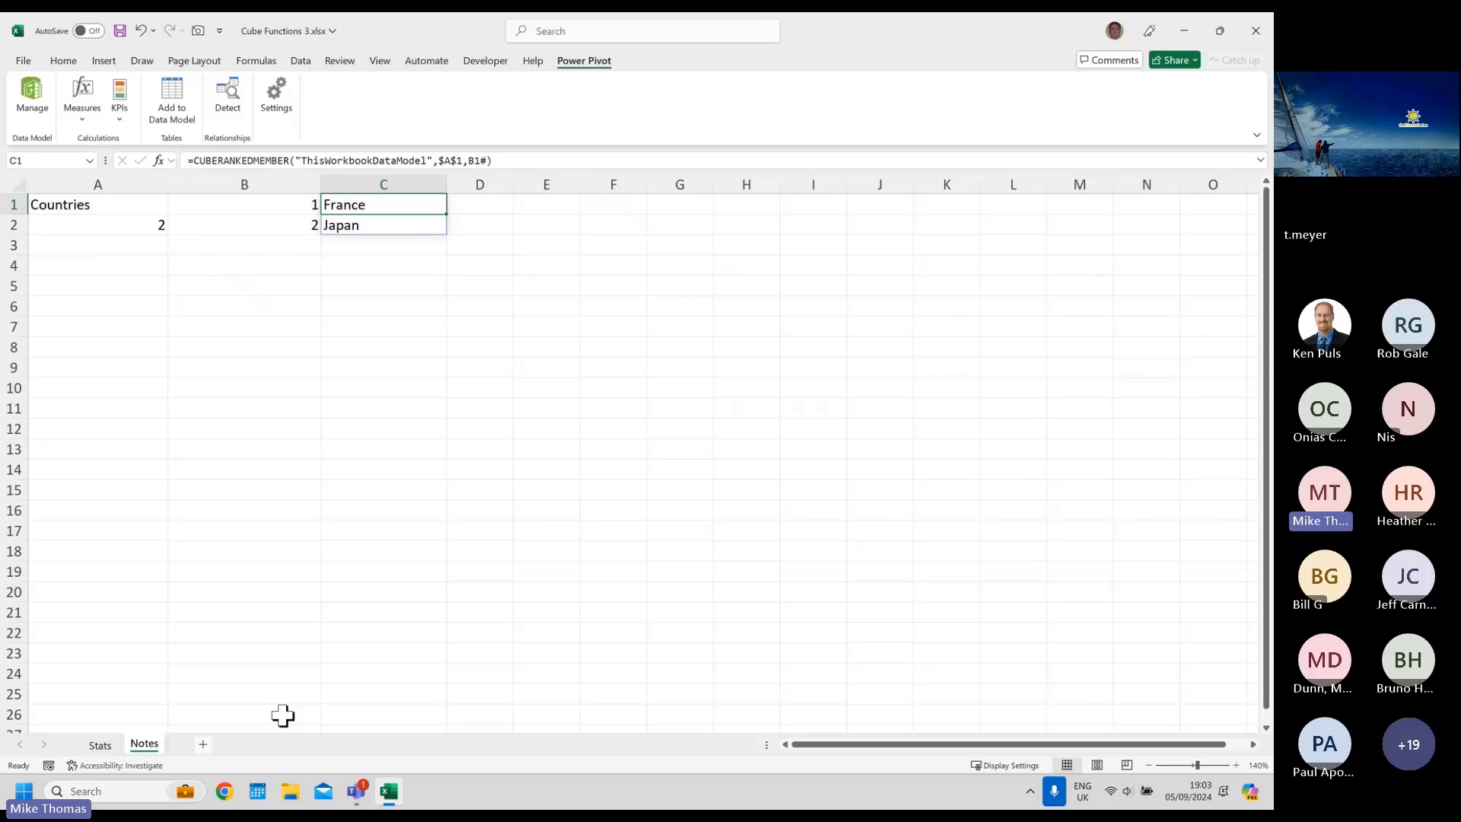
click(481, 203)
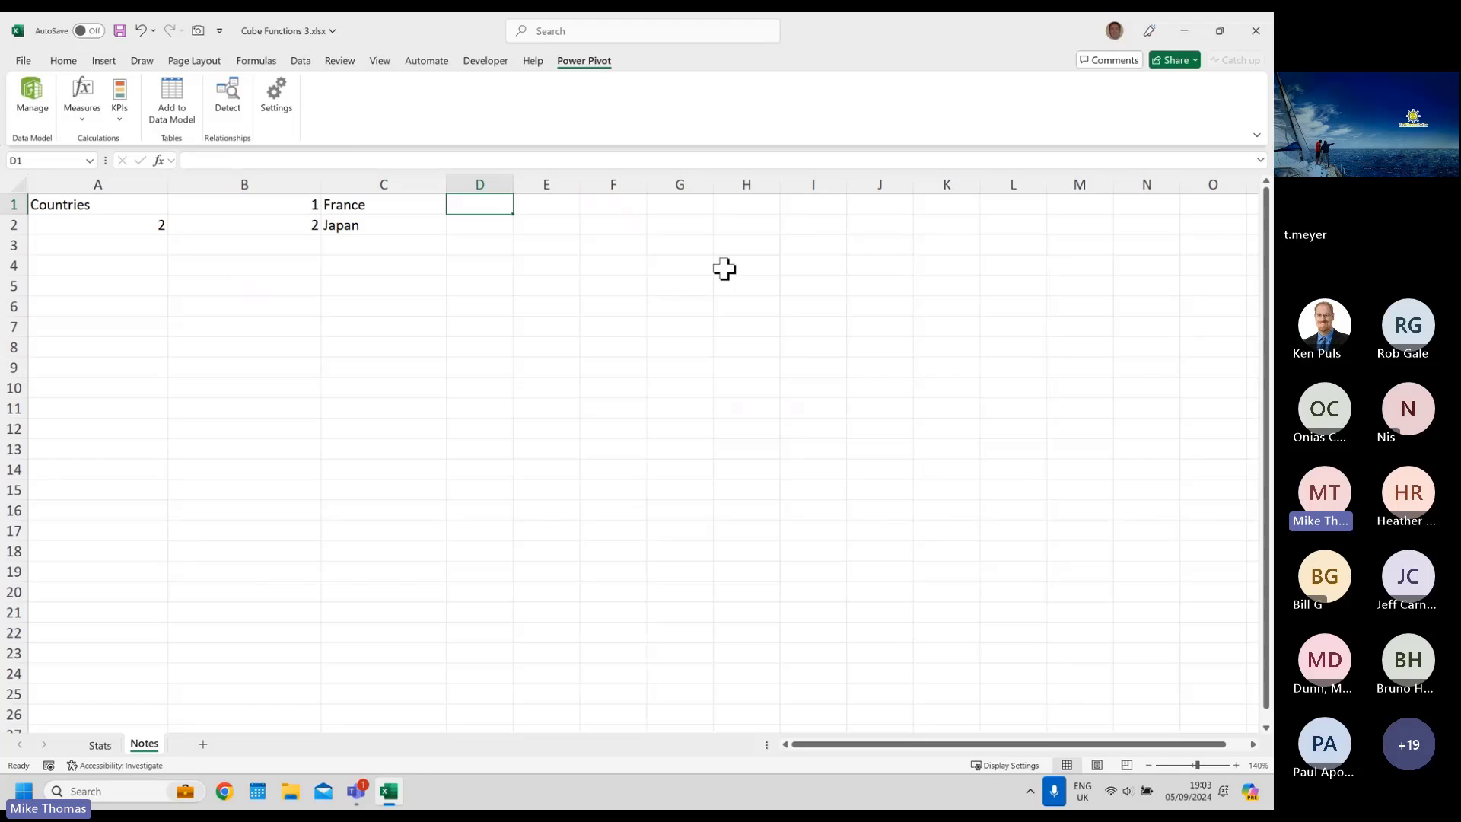
text(=)
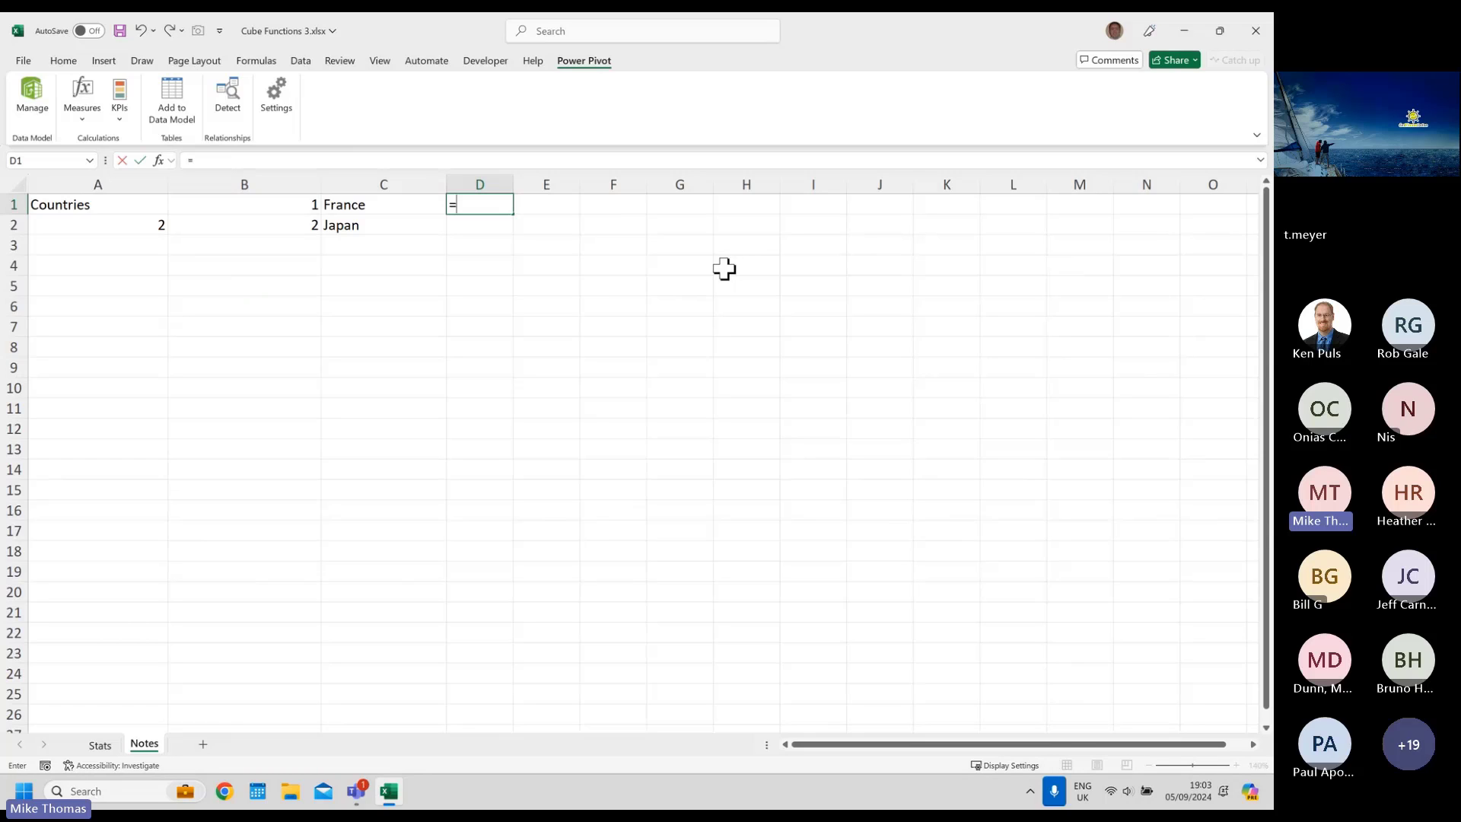
text(cube)
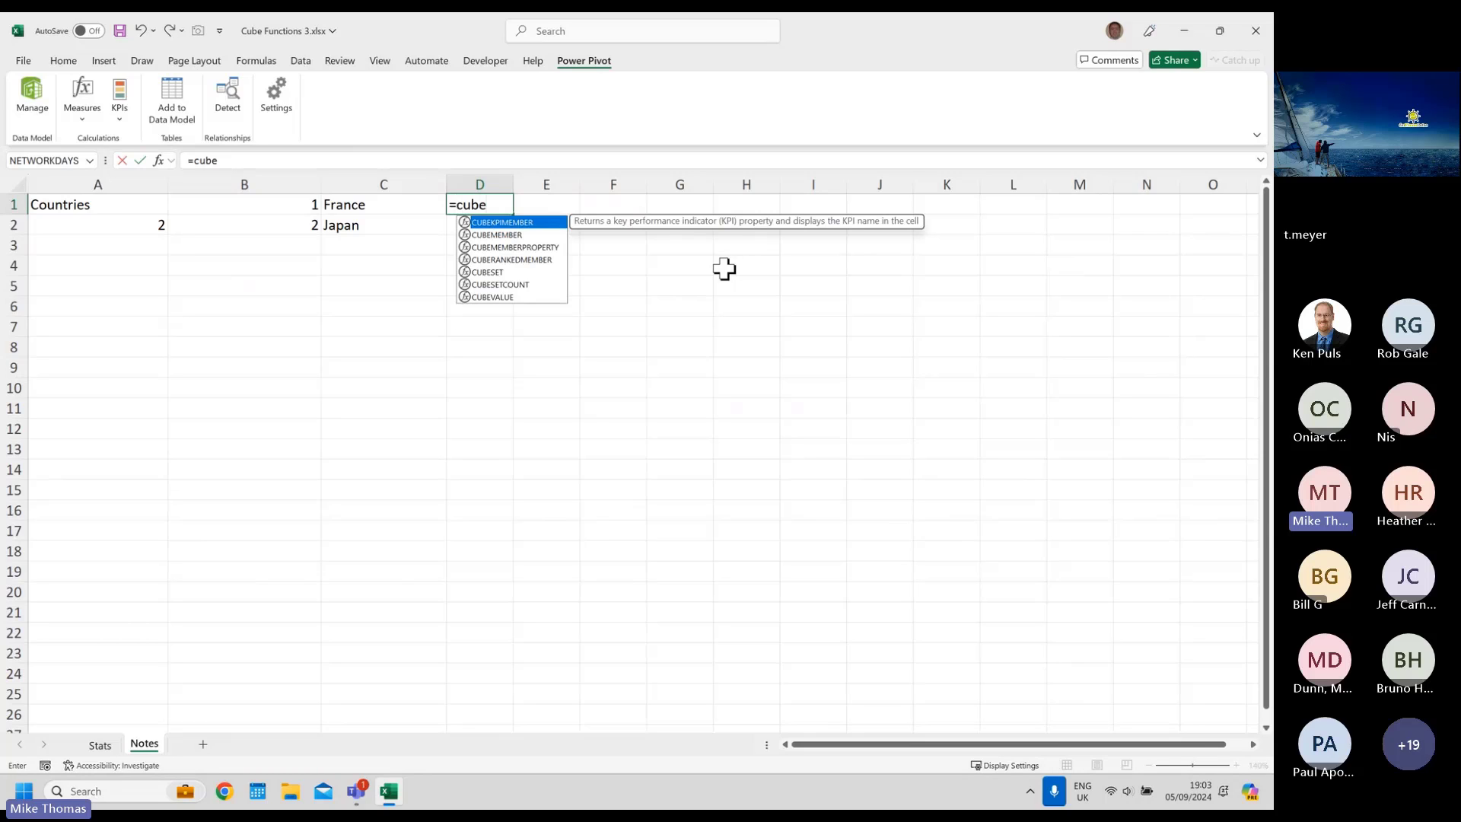
double_click(511, 297)
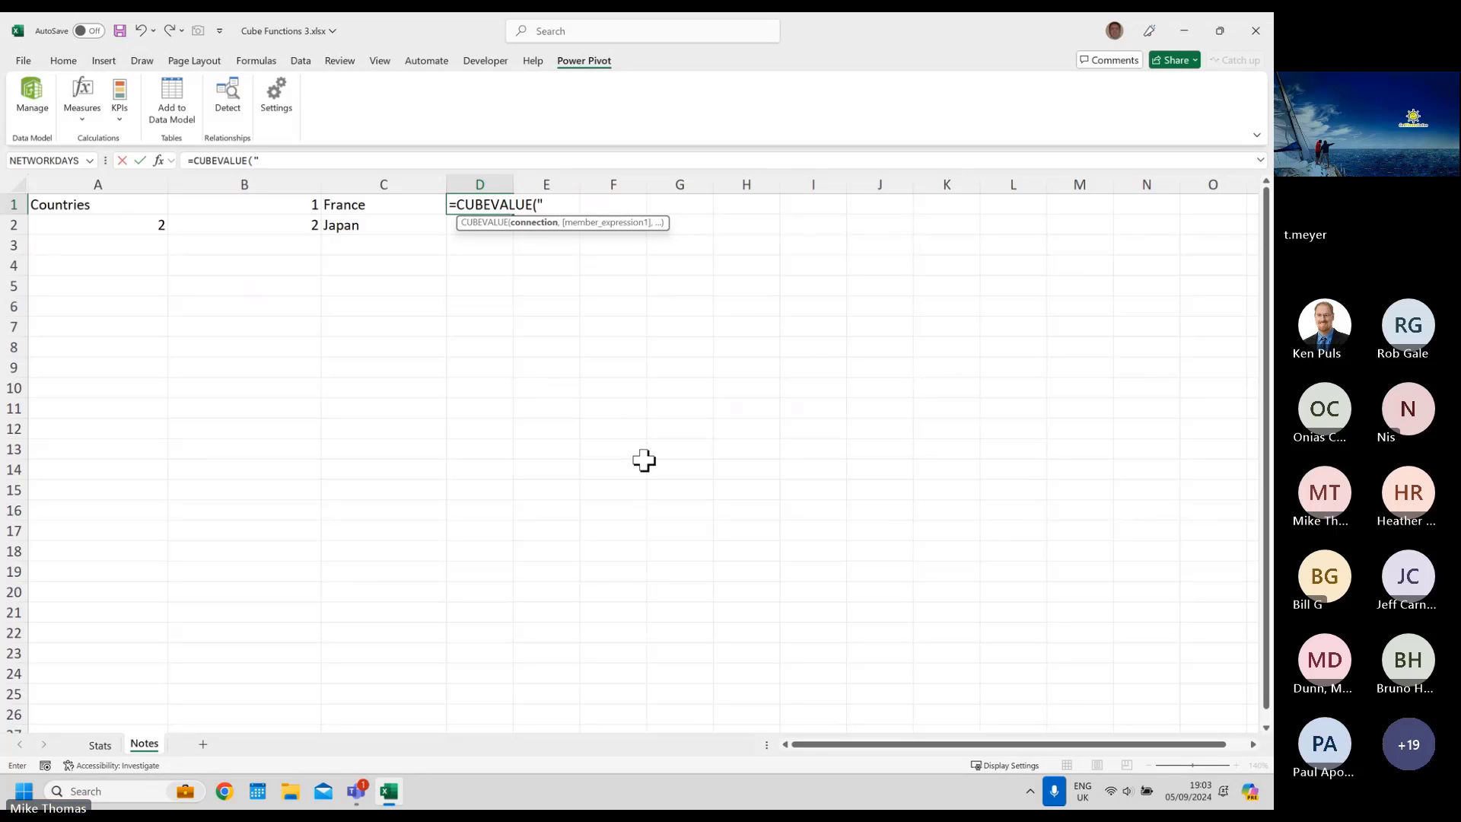
text(")
double_click(597, 232)
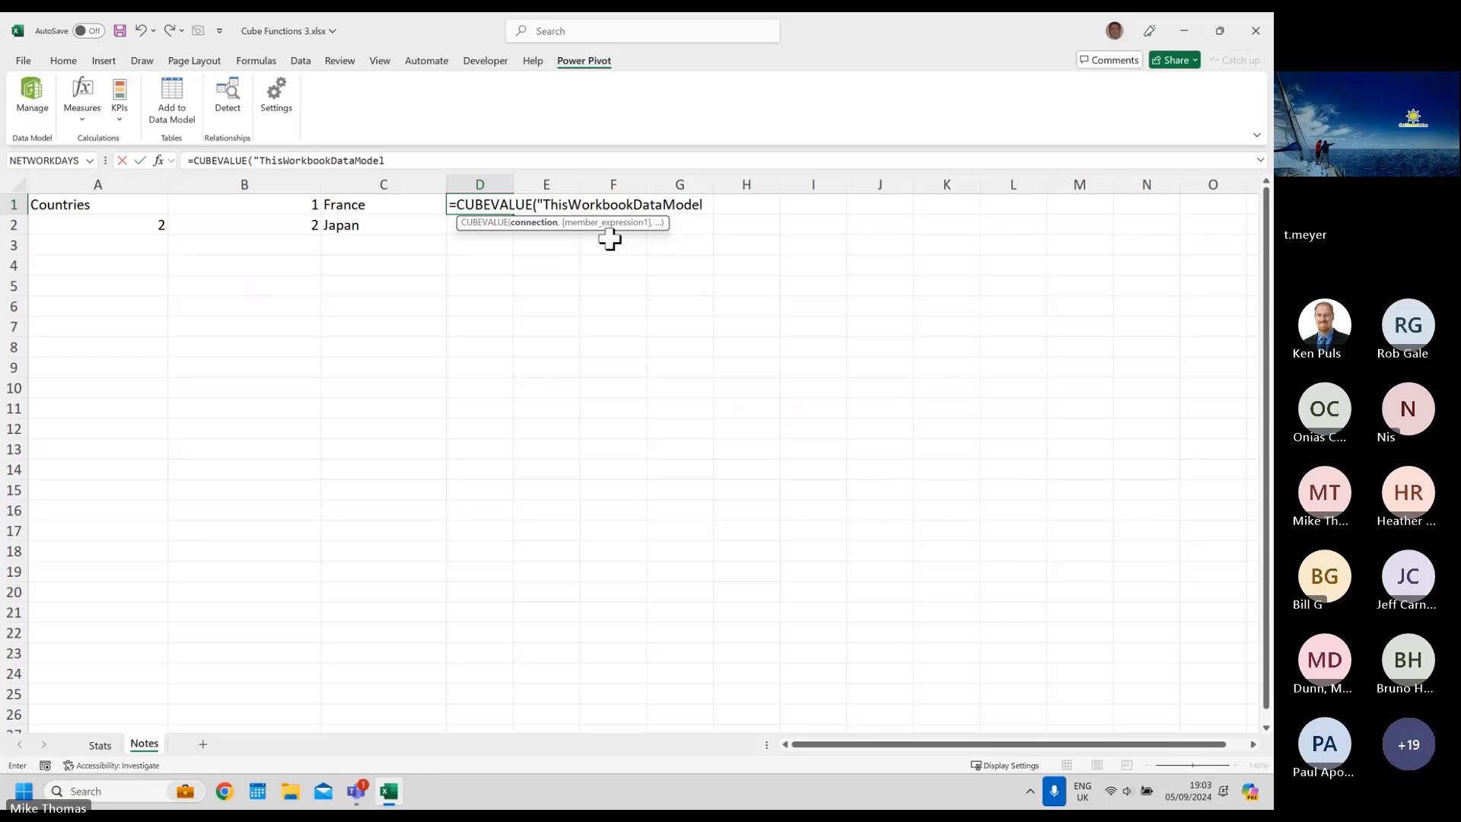
text(")
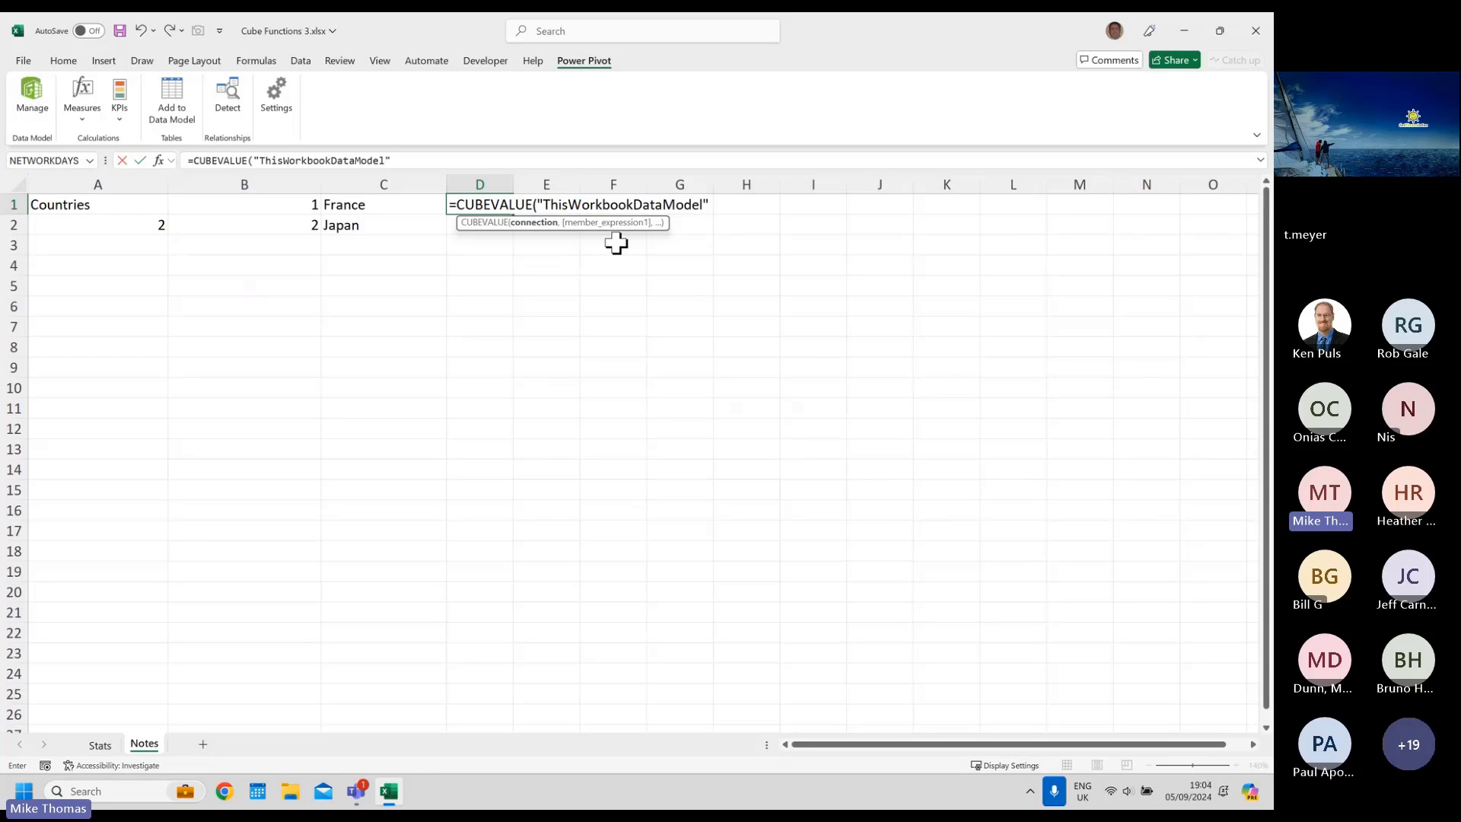
text(,)
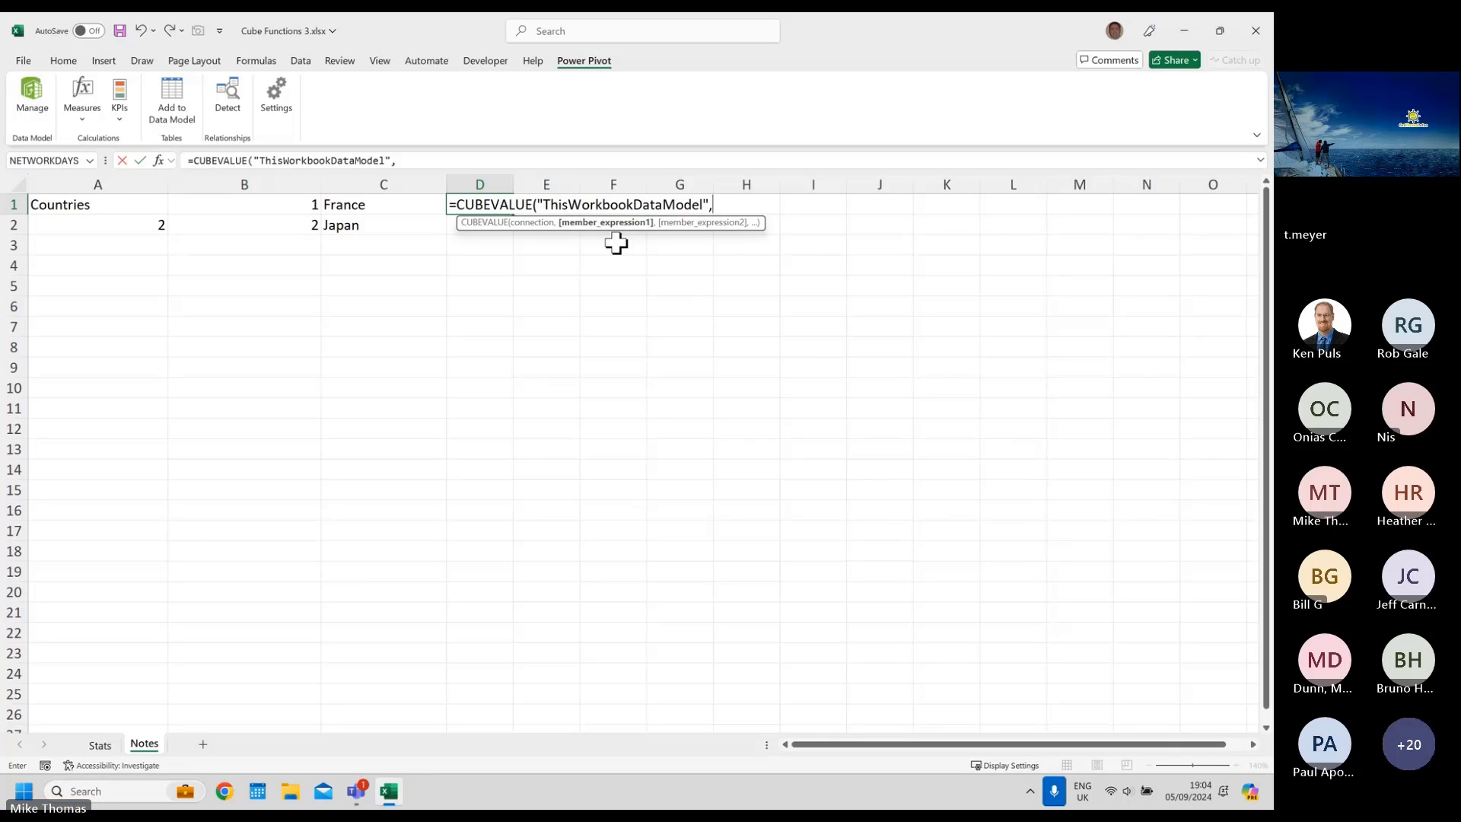
- Set the first member expression of the CUBEVALUE formula to "[Measures].[Total Revenue]"
text(")
double_click(746, 235)
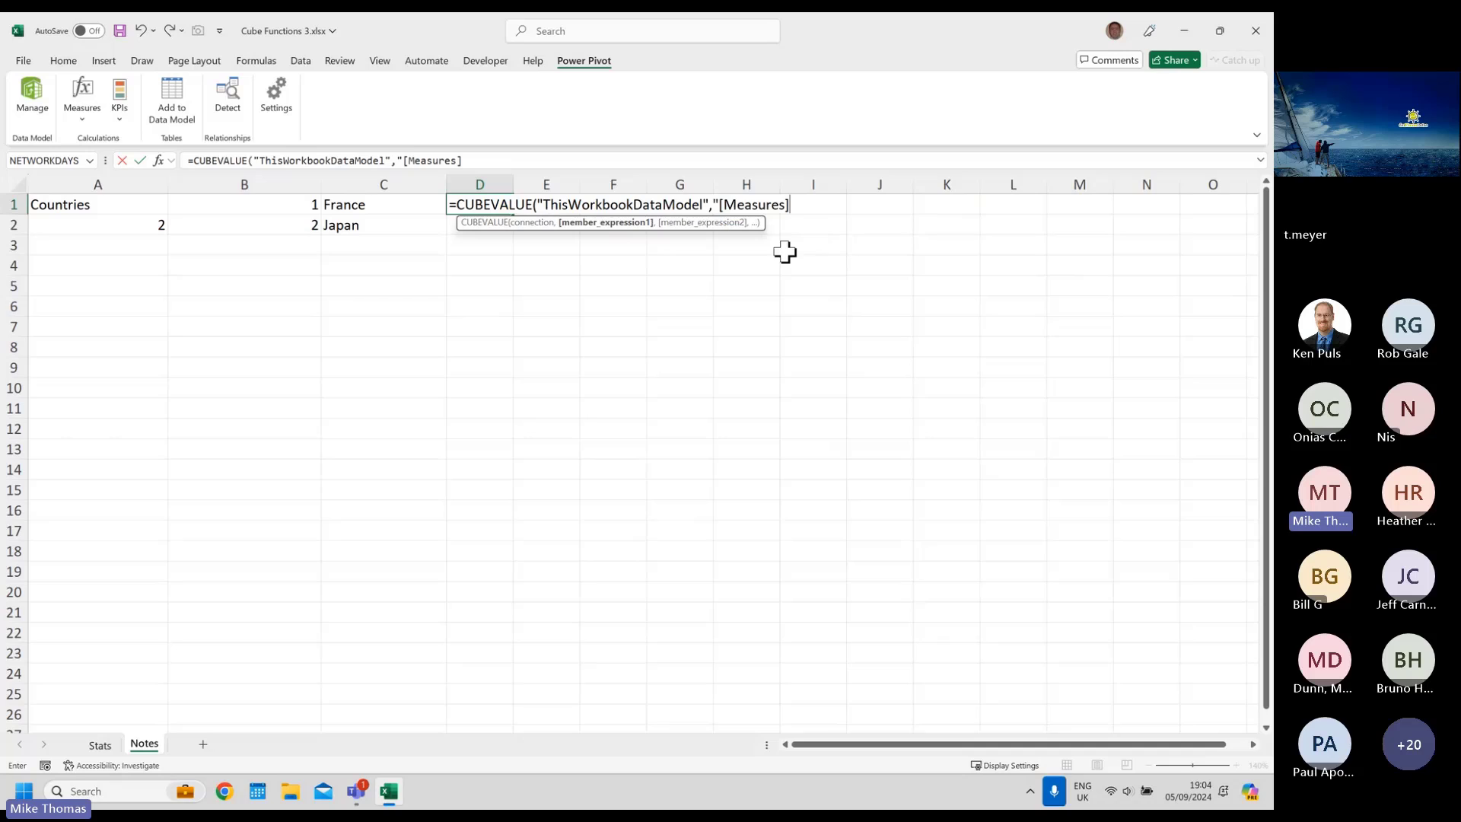
text(.)
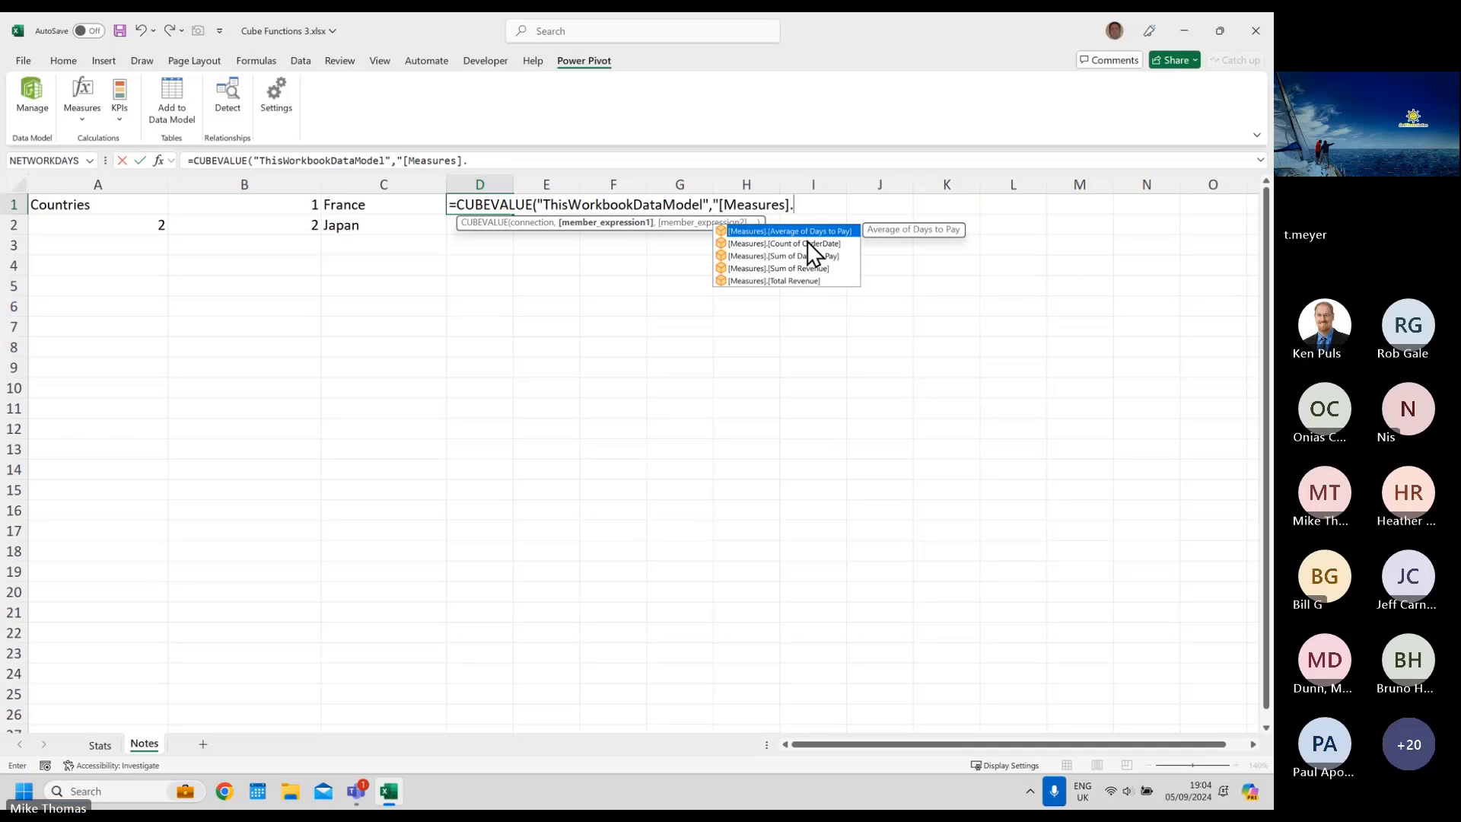
double_click(811, 280)
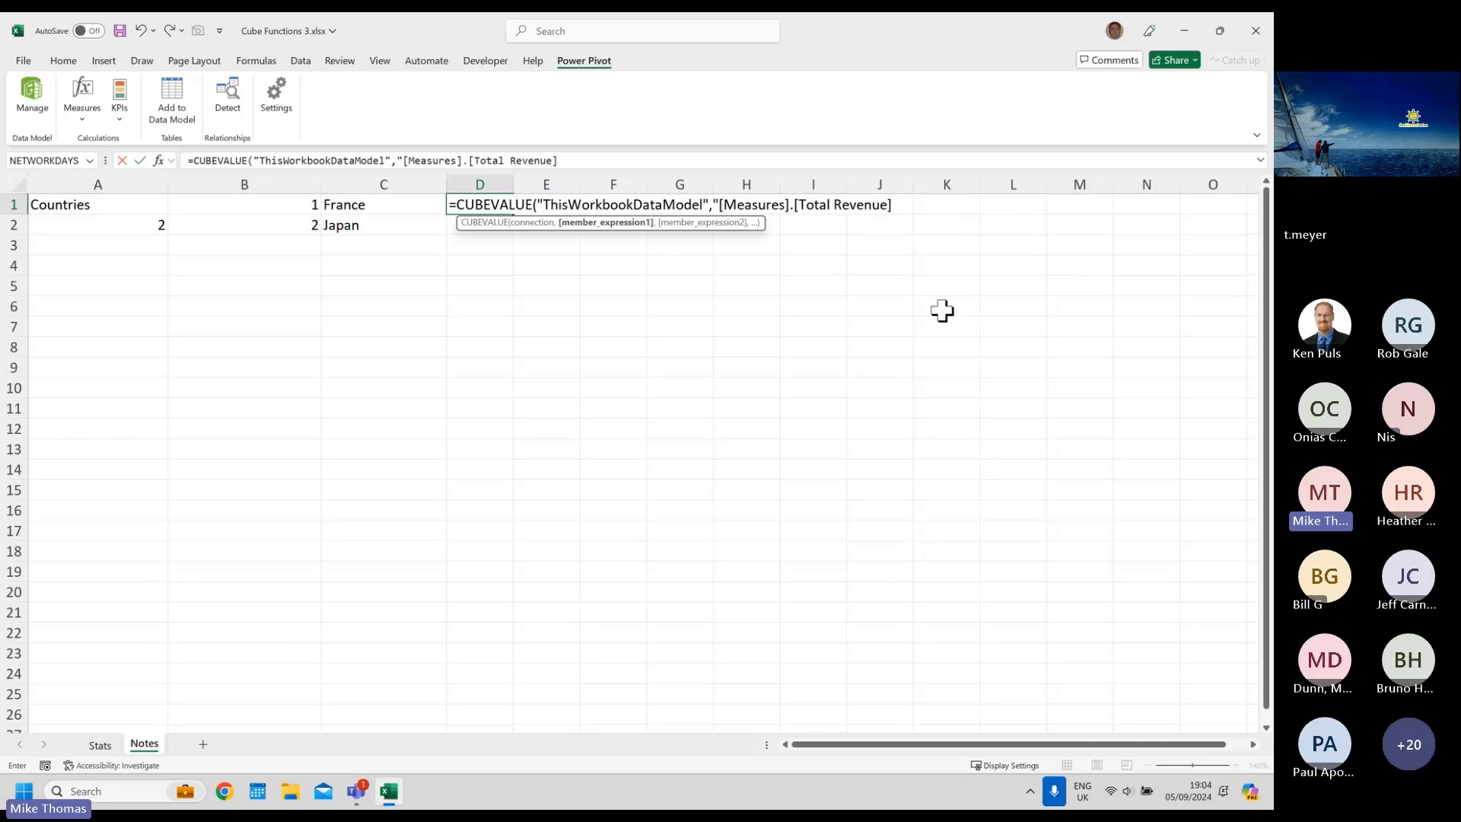
text(",)
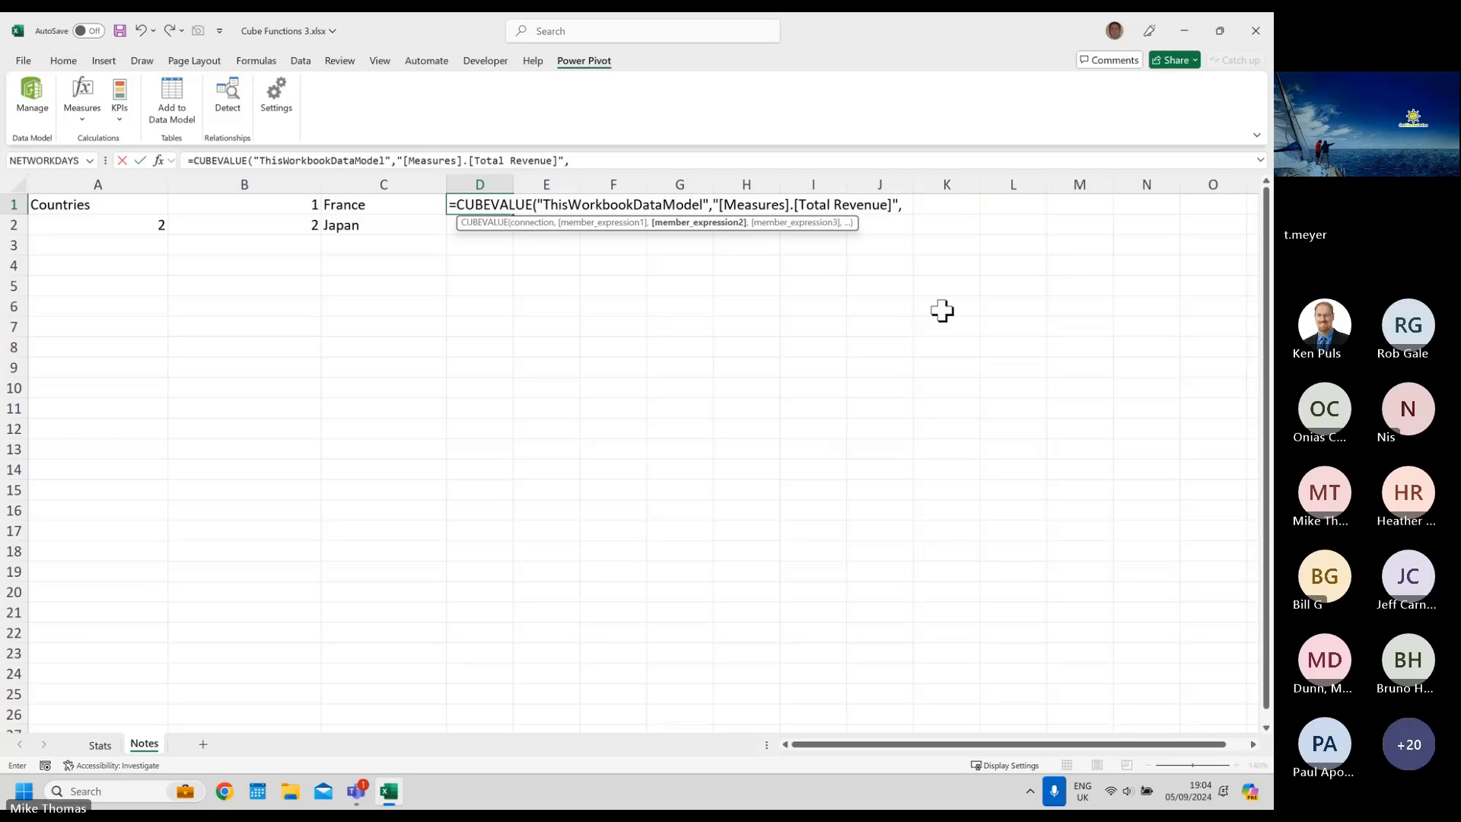
- Complete D1's CUBEVALUE with second member expression "[SalesYTD].[CountrySoldTo].[" & C1 & "]" and fill the formula down to D8
text(")
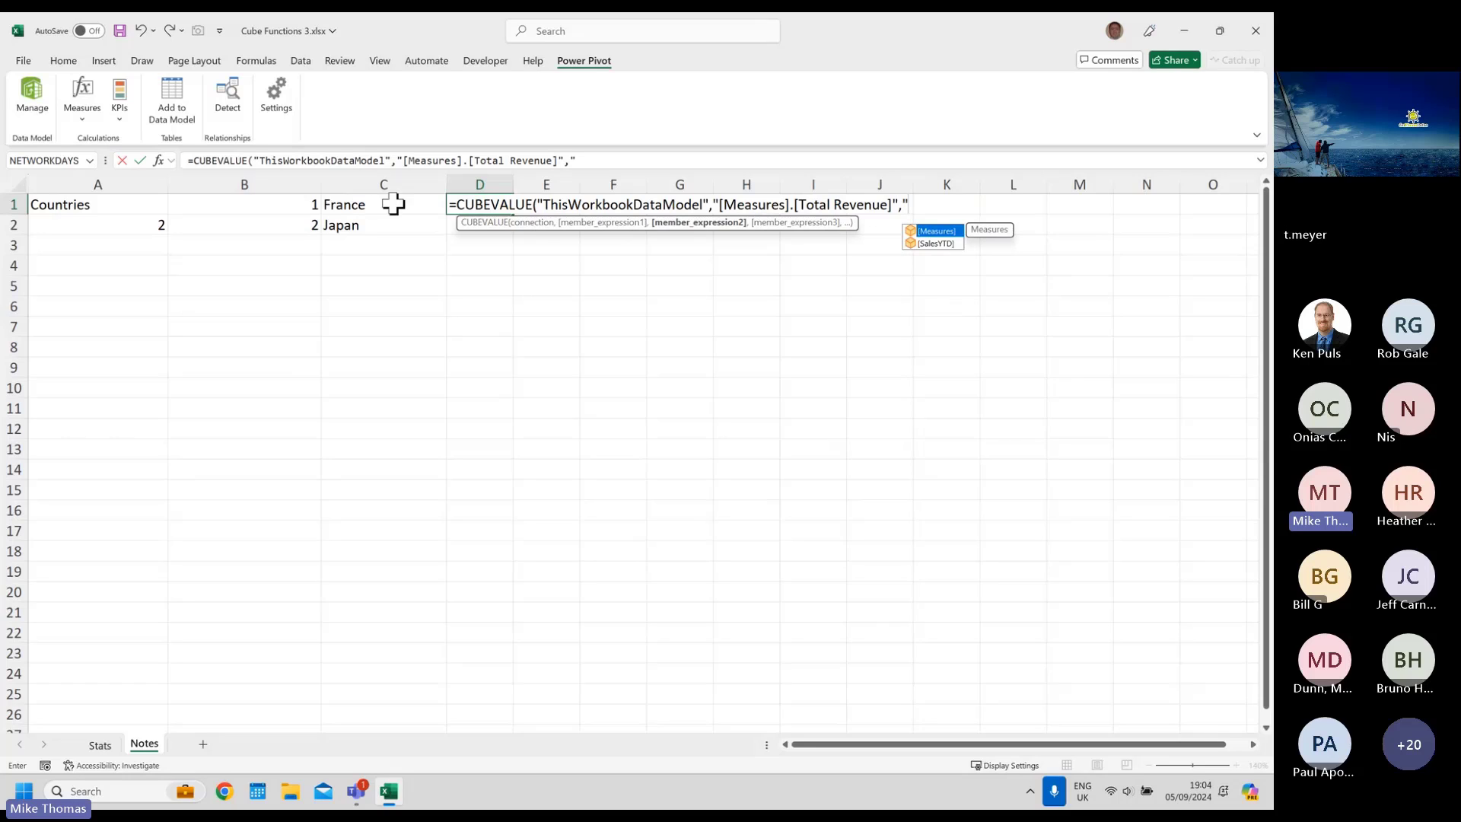
double_click(941, 243)
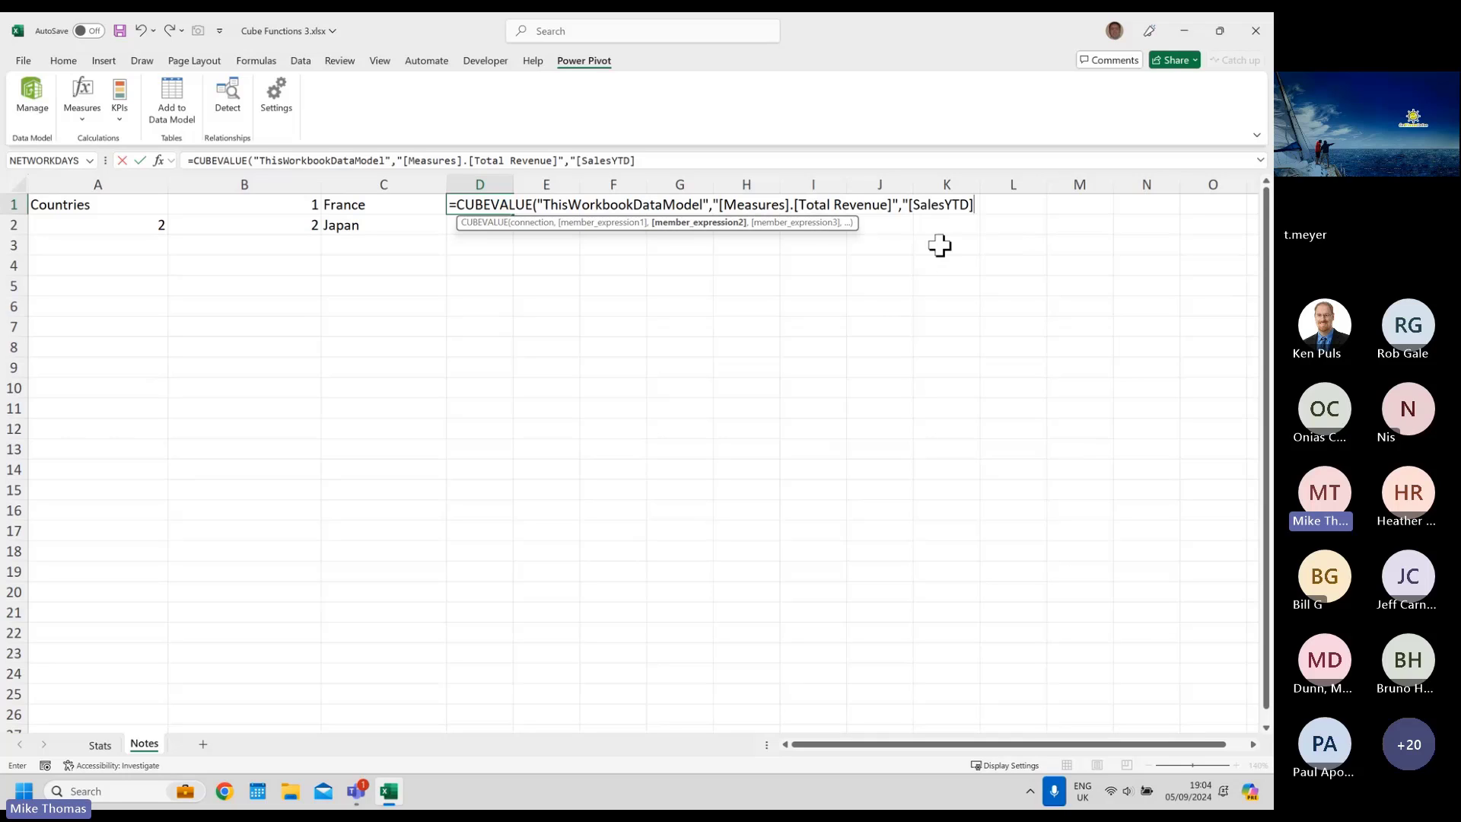
text(.)
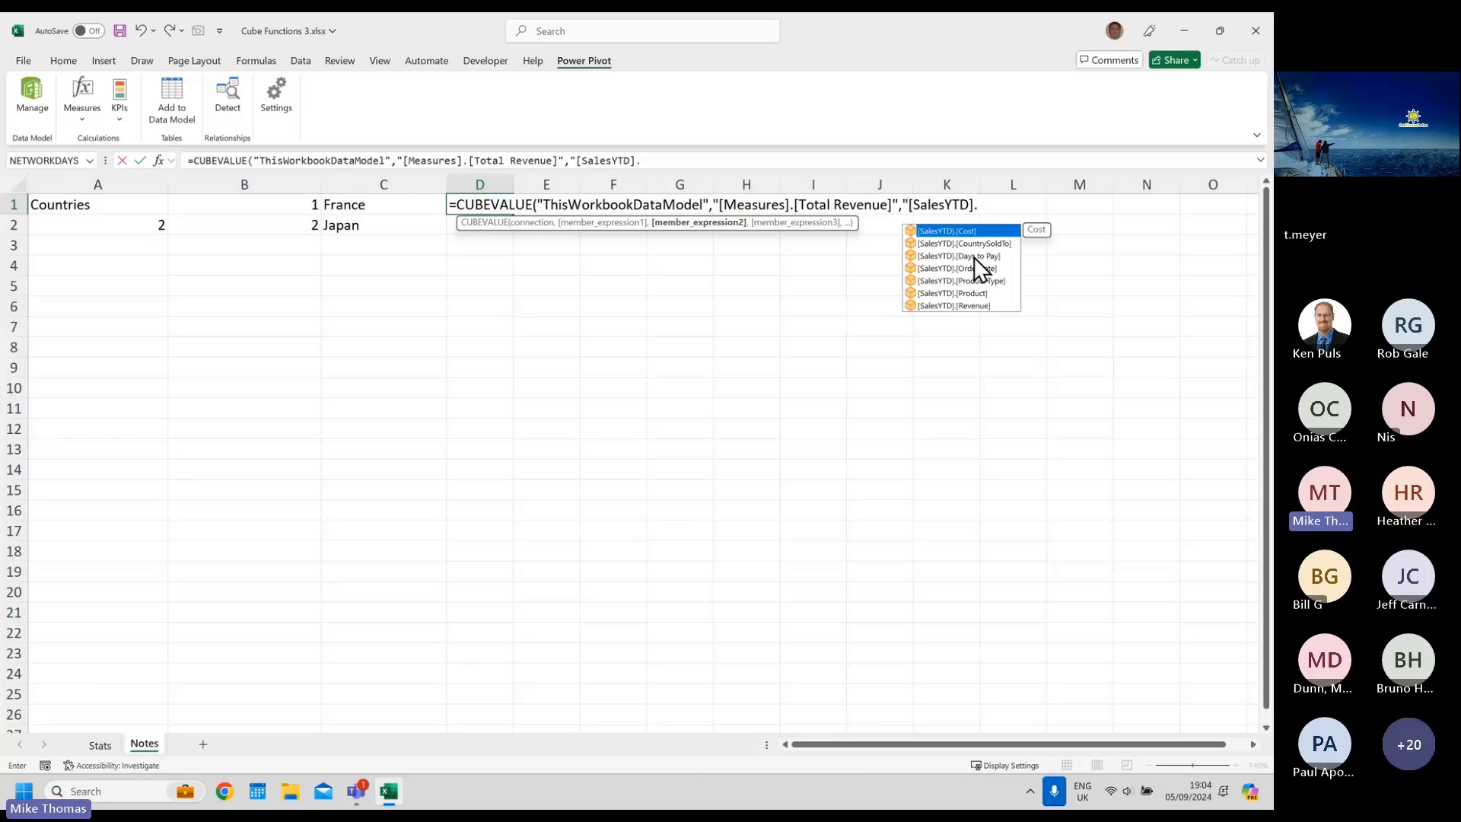
double_click(988, 245)
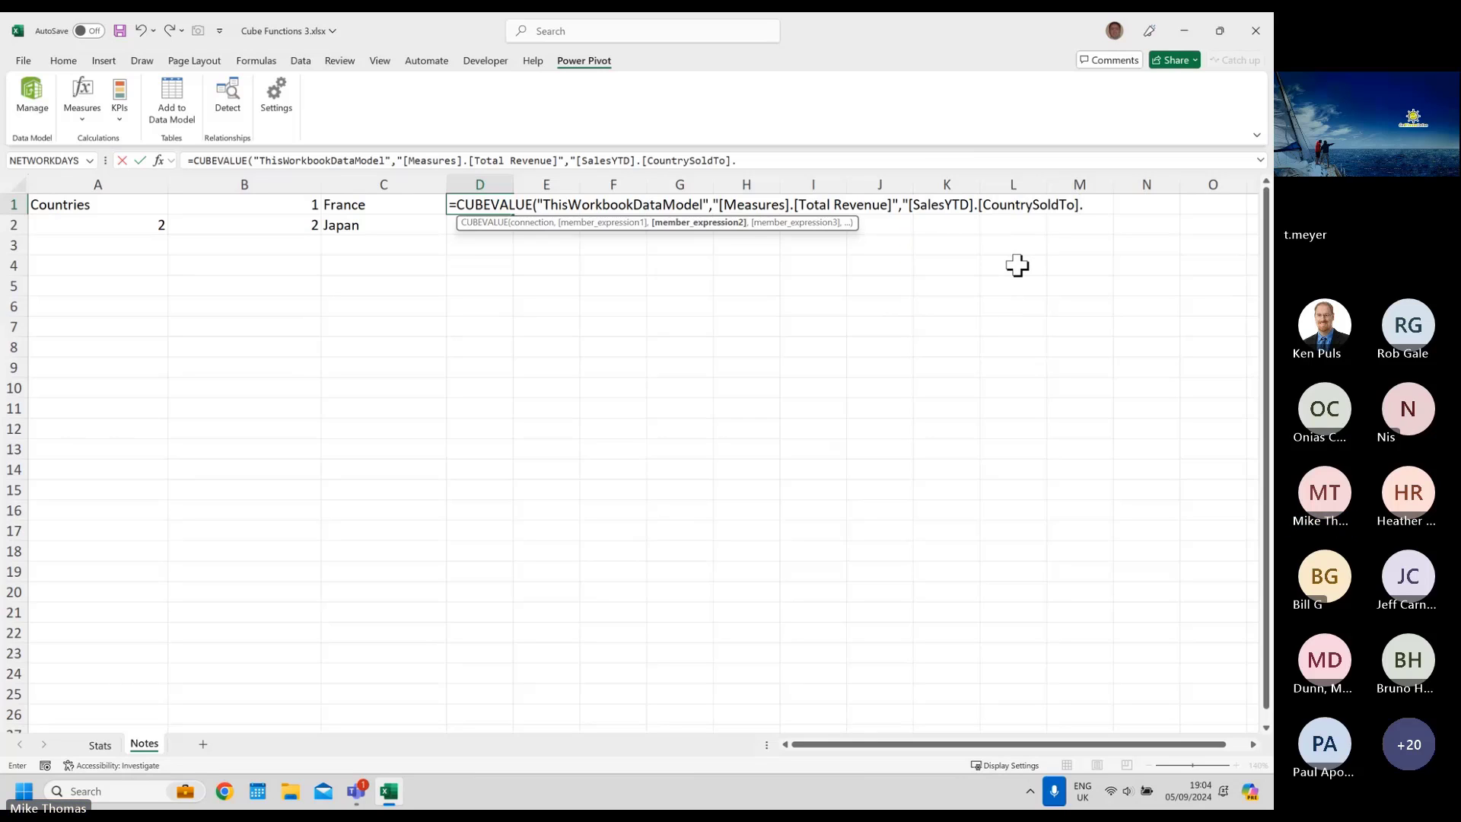
text(.[)
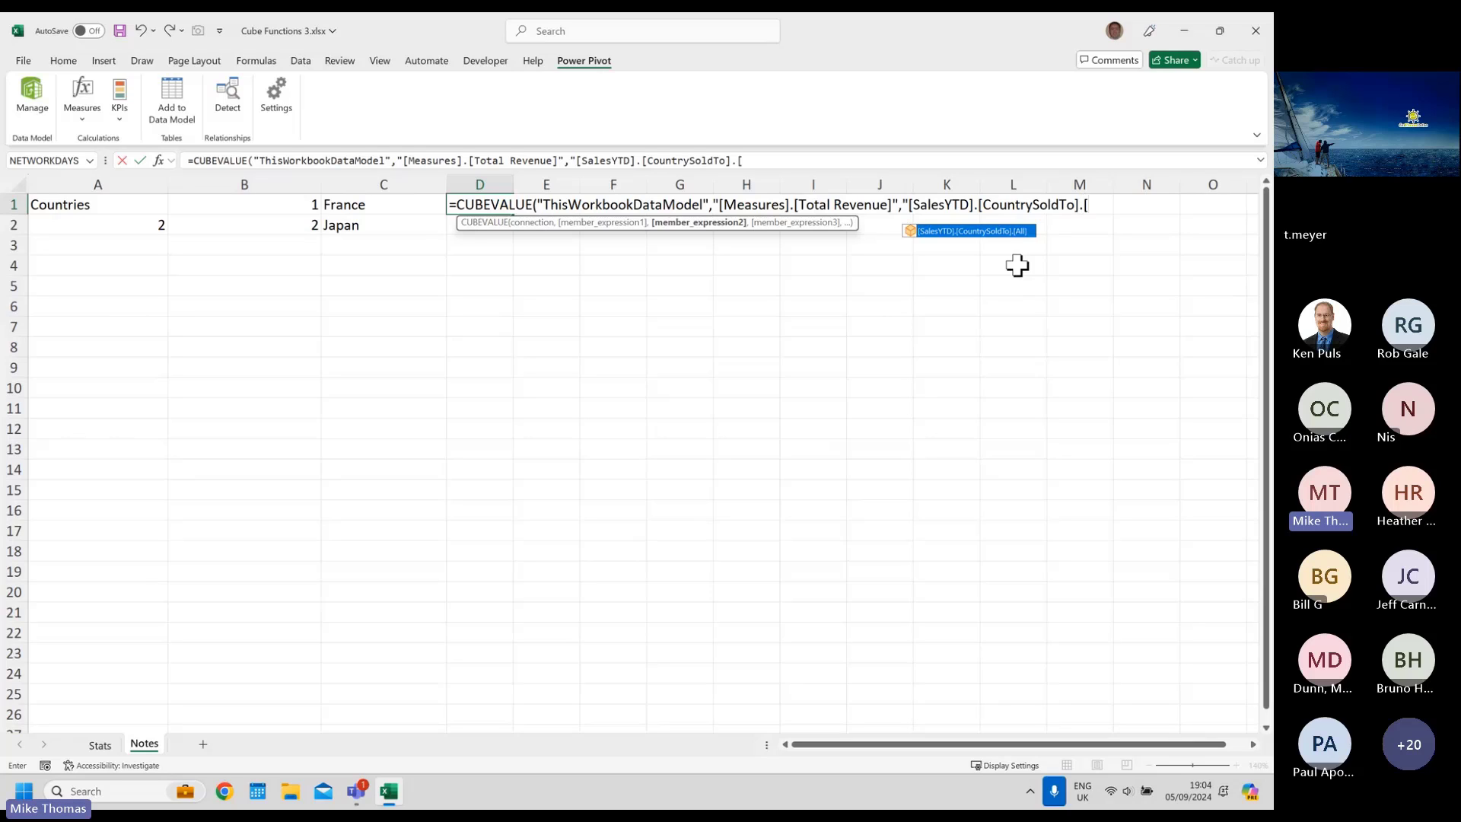
text(" &)
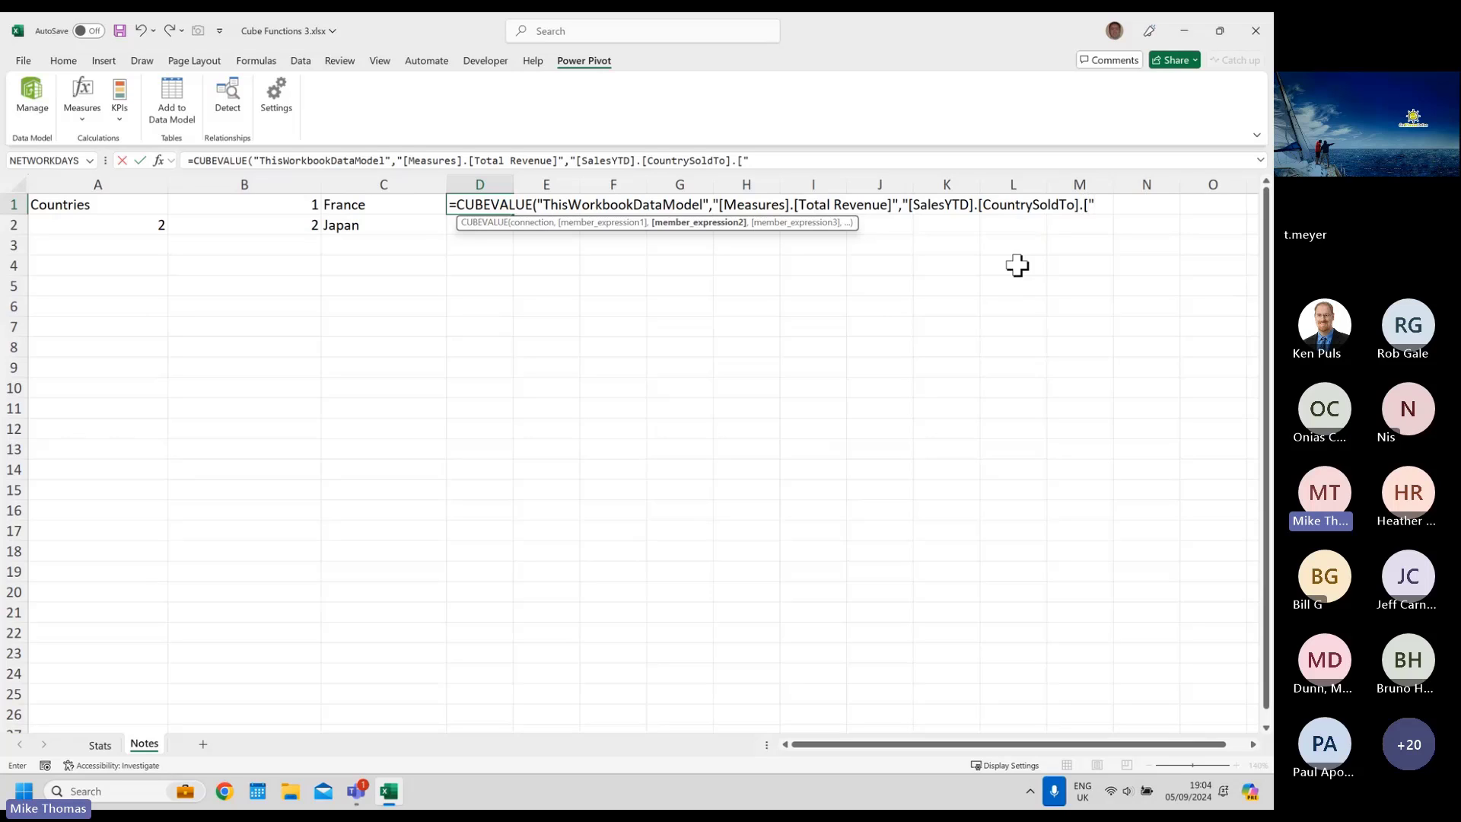
click(347, 209)
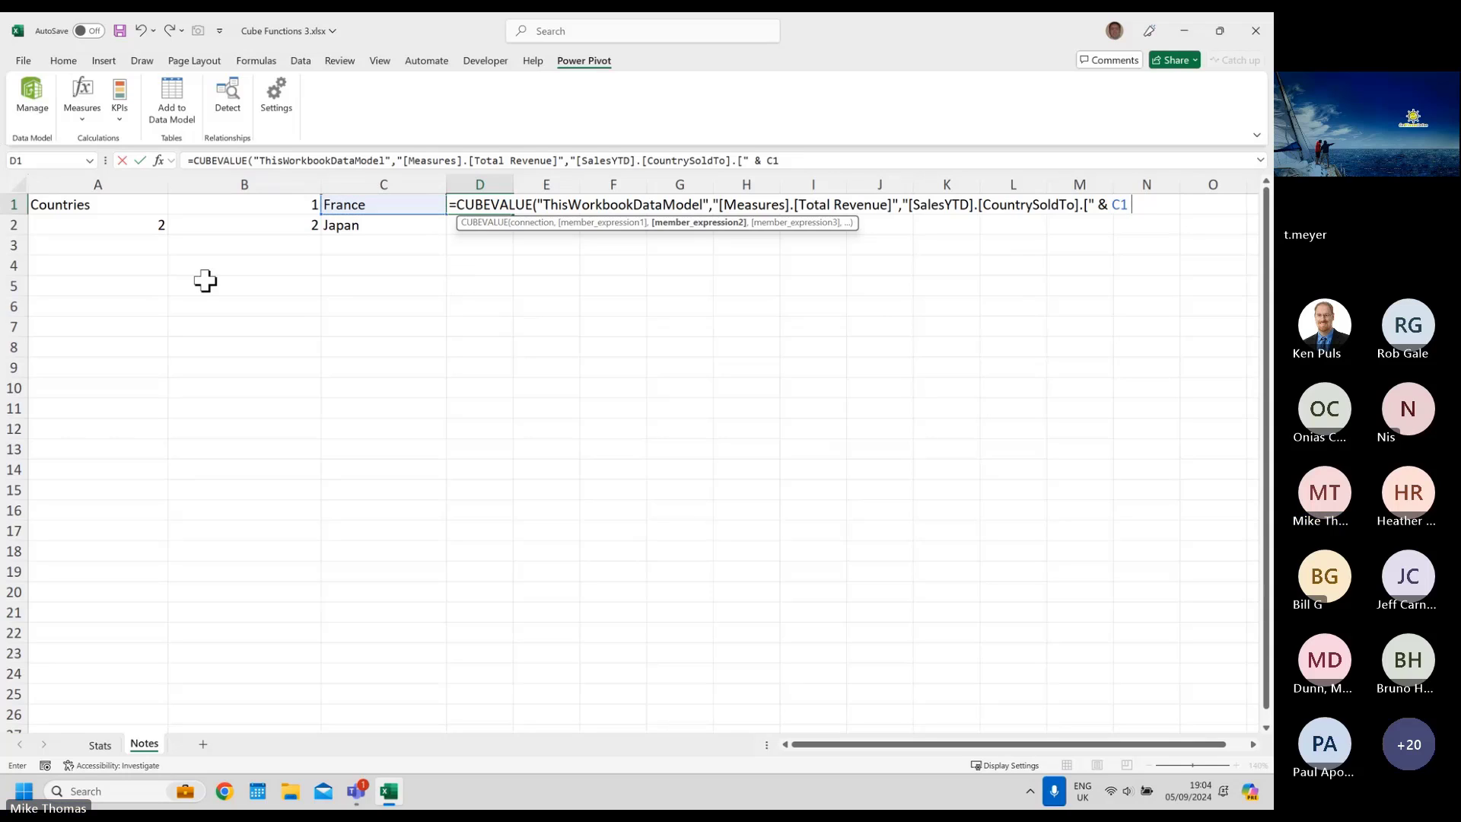
text(& ")
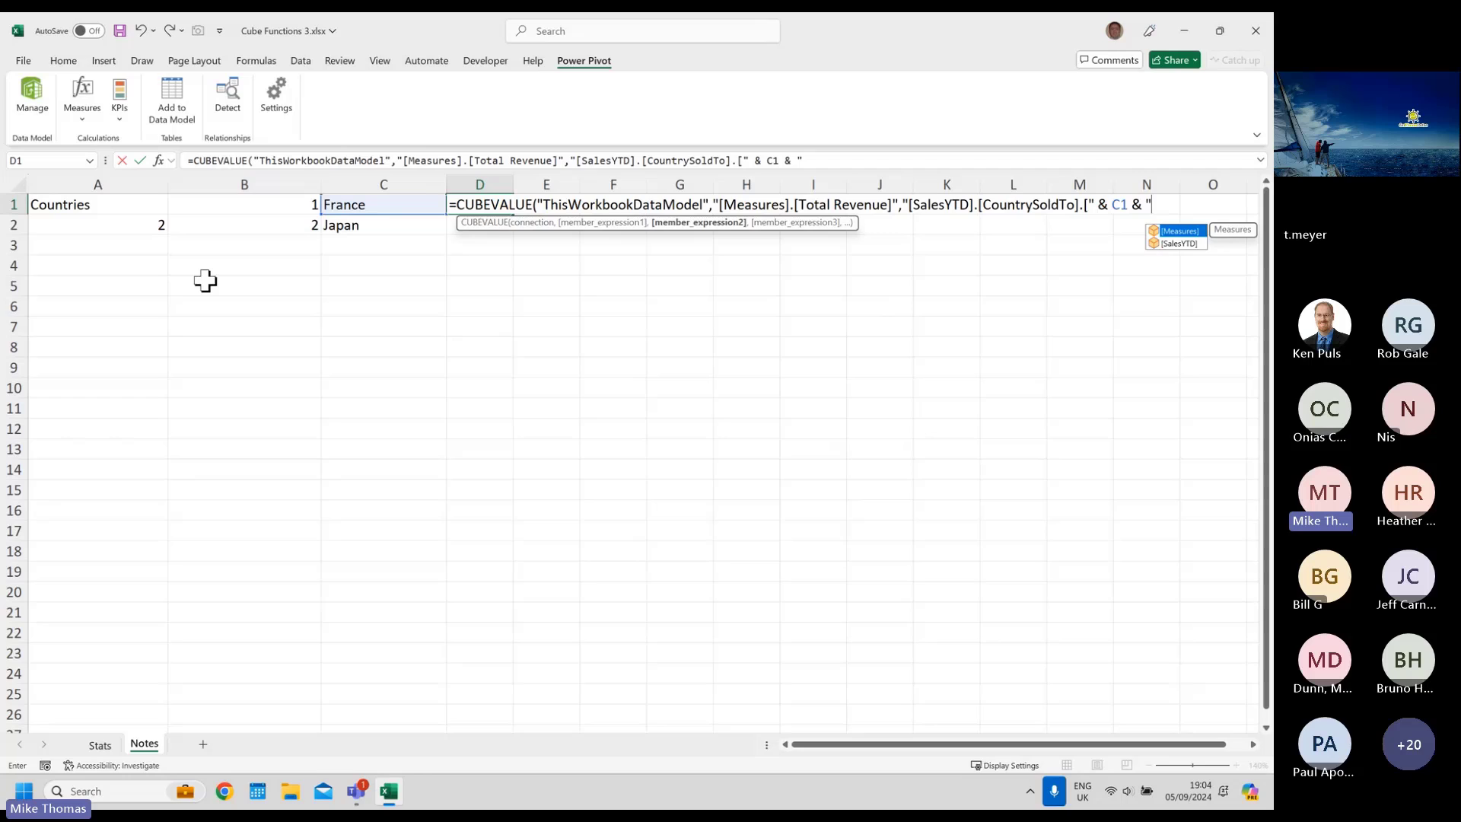
text(]"))
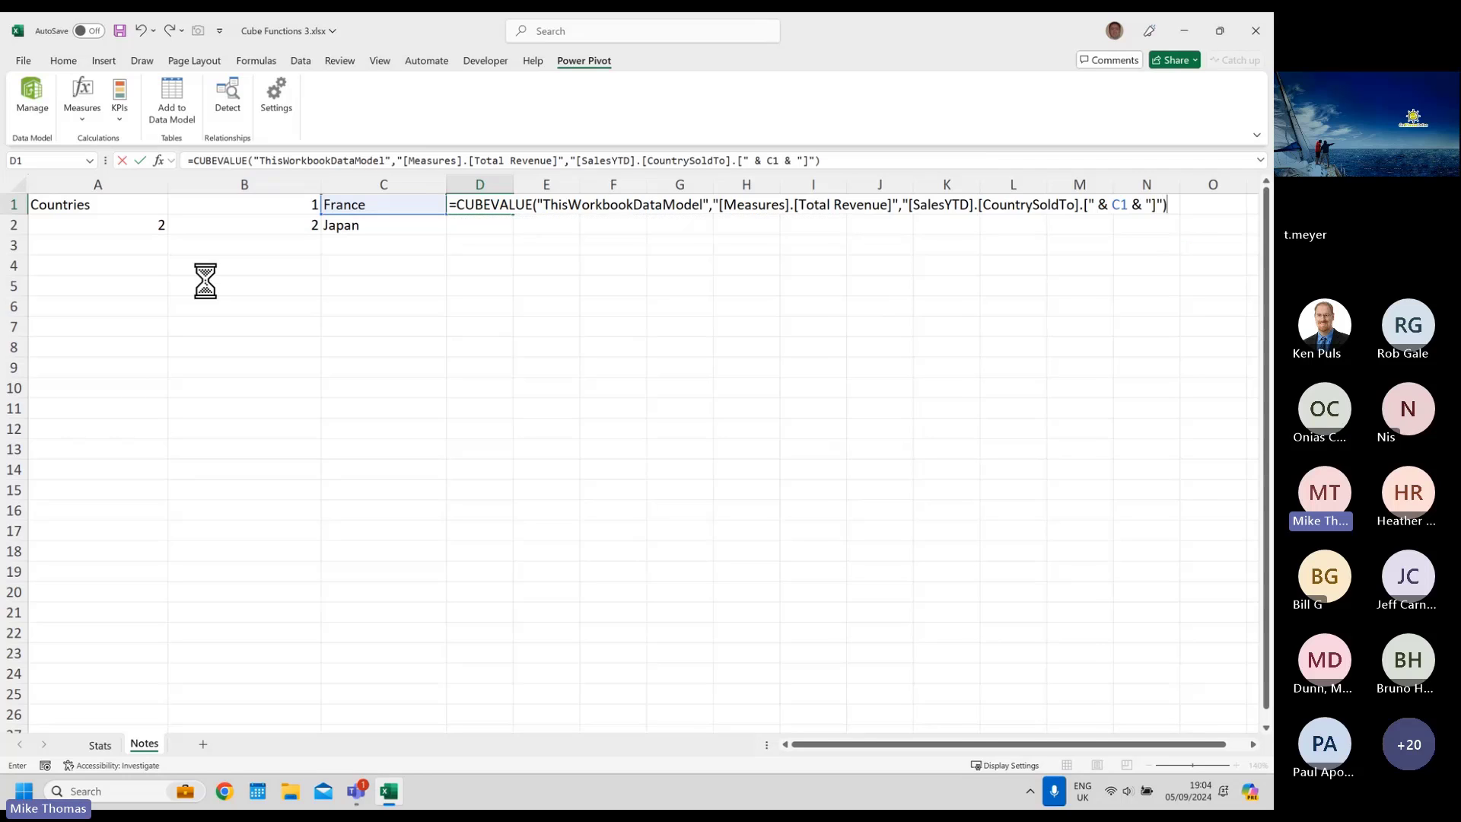
key(ctrl+Return)
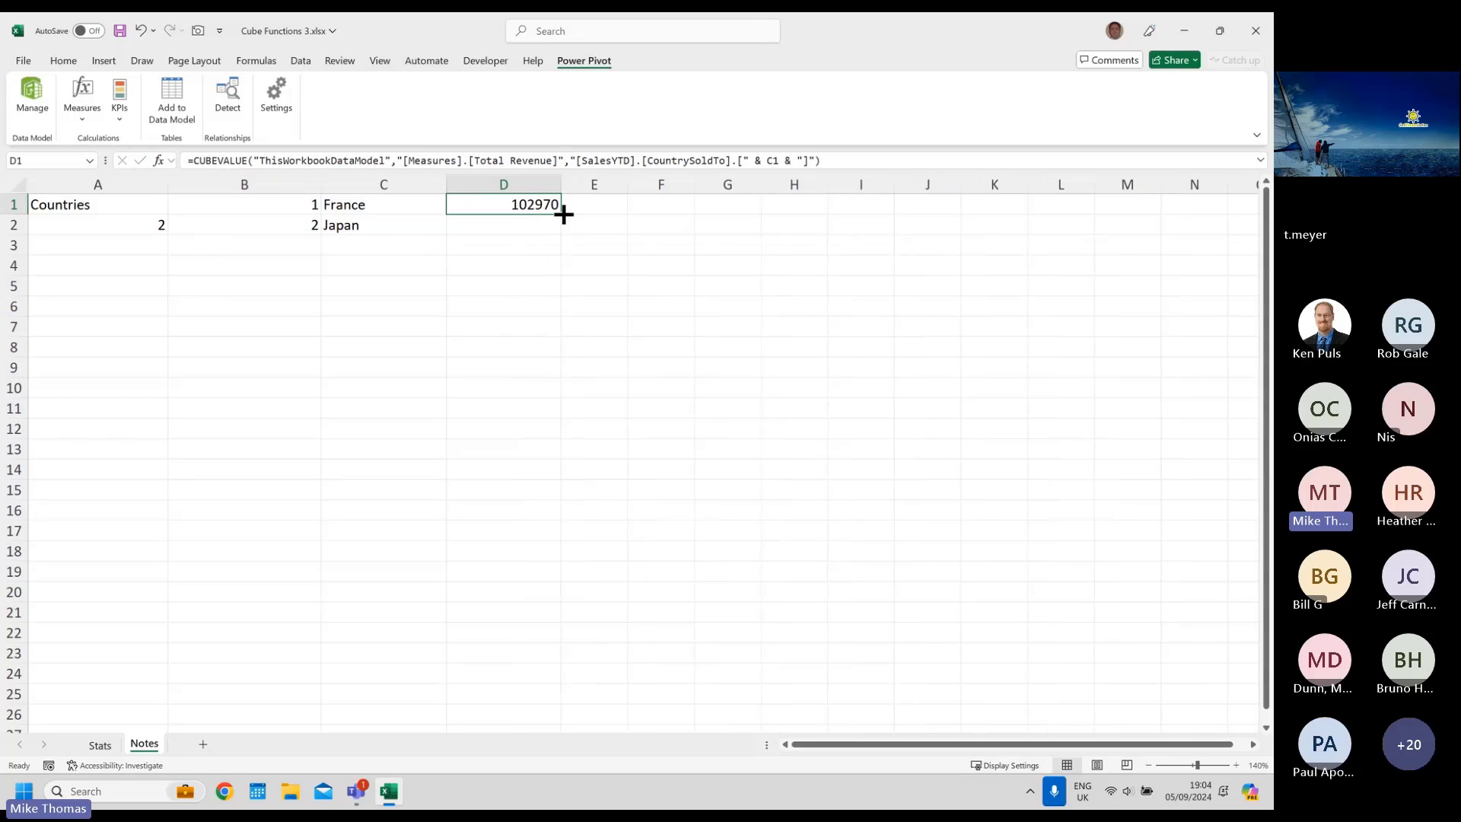
drag(563, 214, 551, 355)
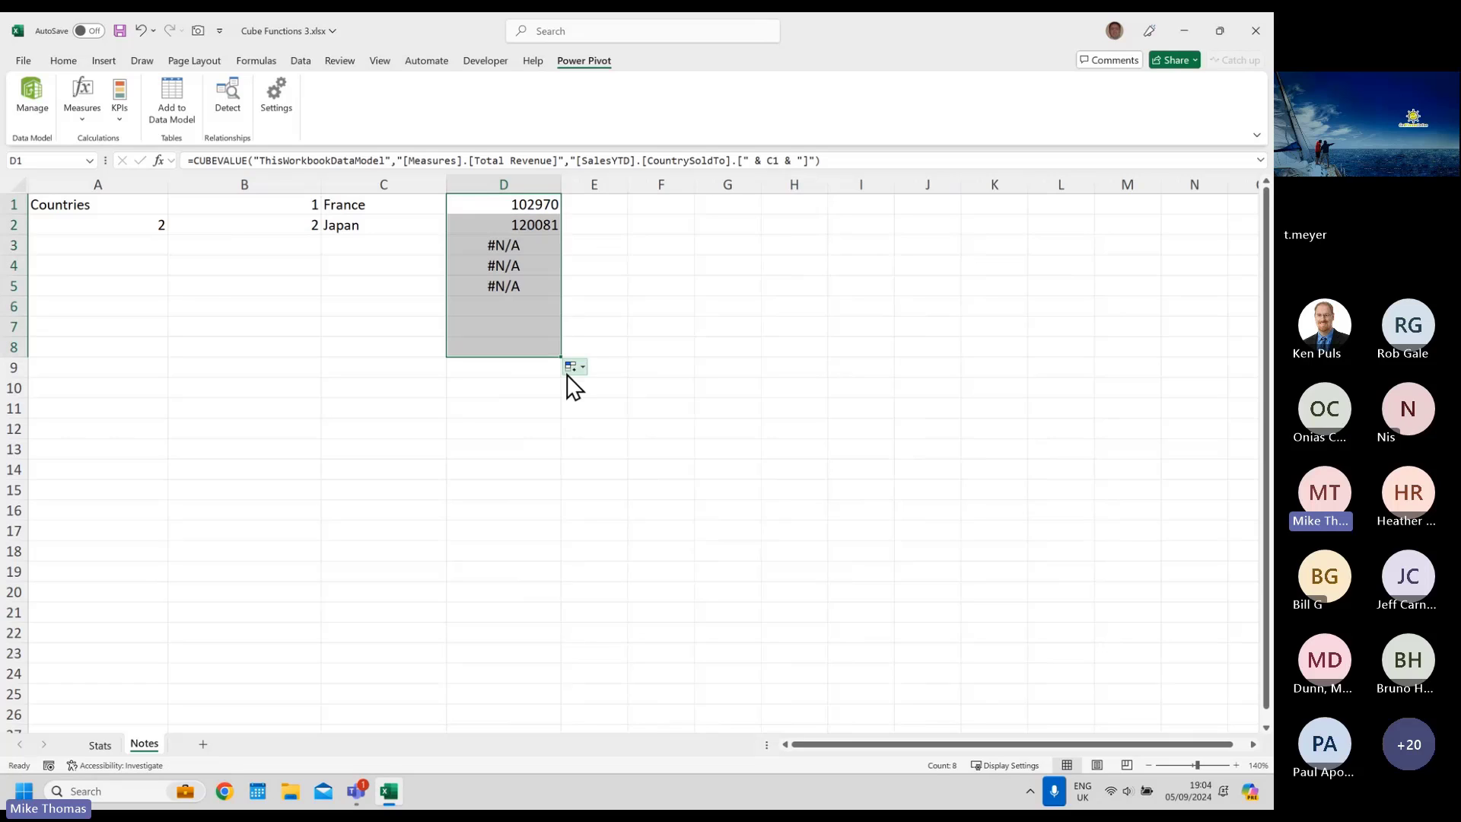
- Wrap the CUBEVALUE formula in D1 in IFERROR with 0 as the error value and refill it down to D8
click(521, 210)
click(199, 160)
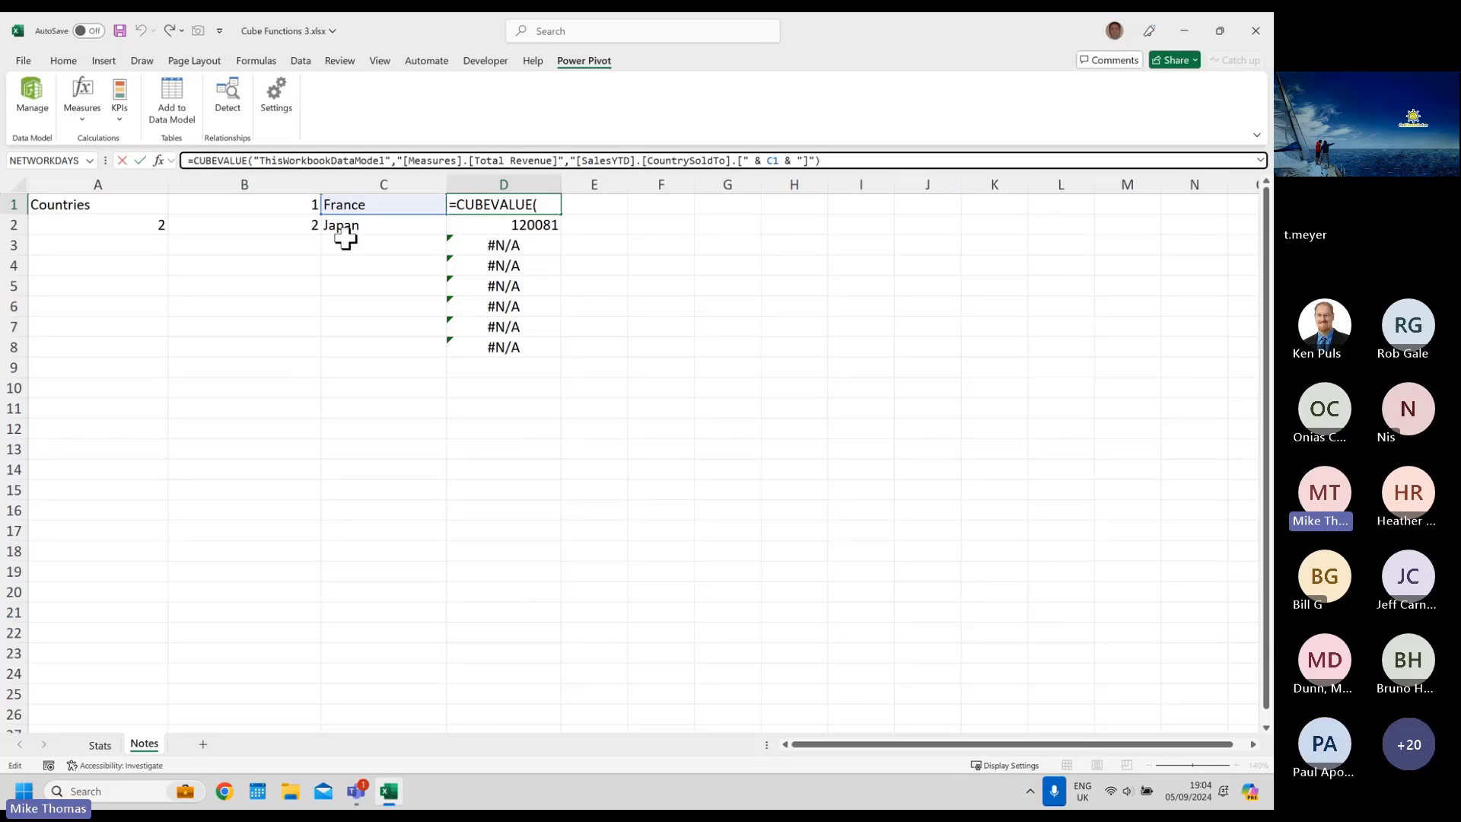
text(IFE)
text(RROR()
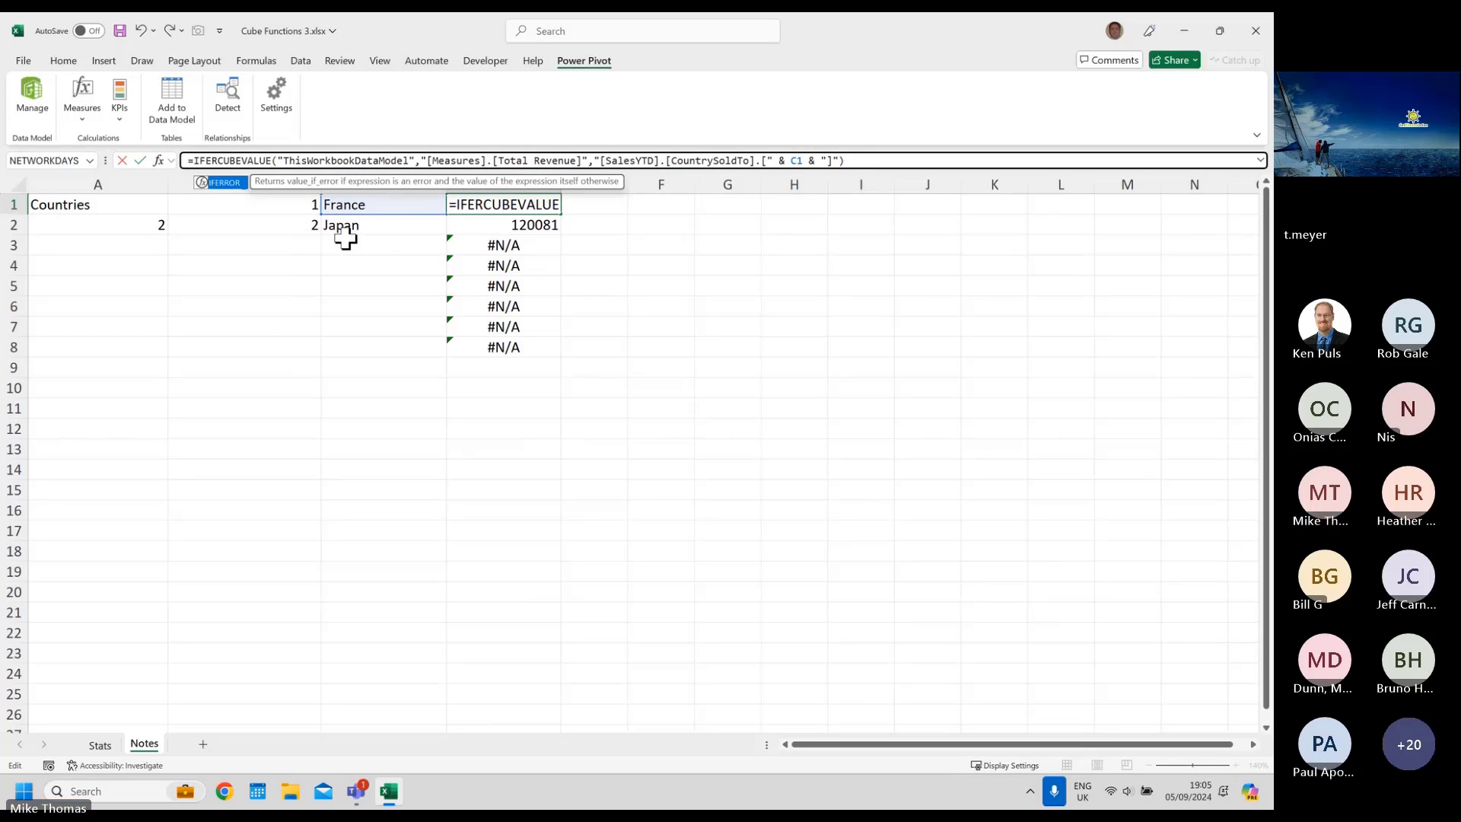
click(864, 160)
text())
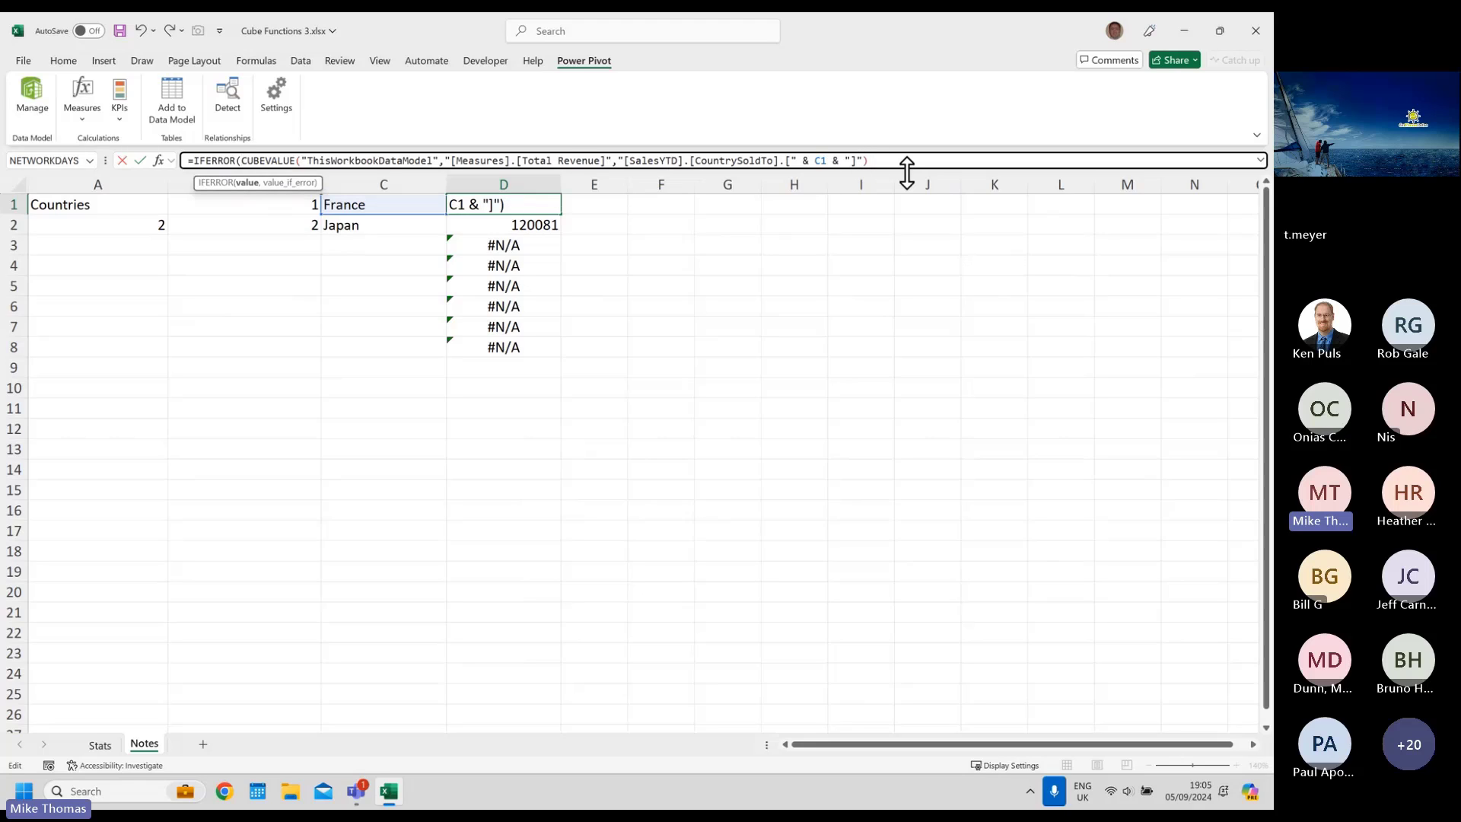
text(,0))
key(ctrl+Return)
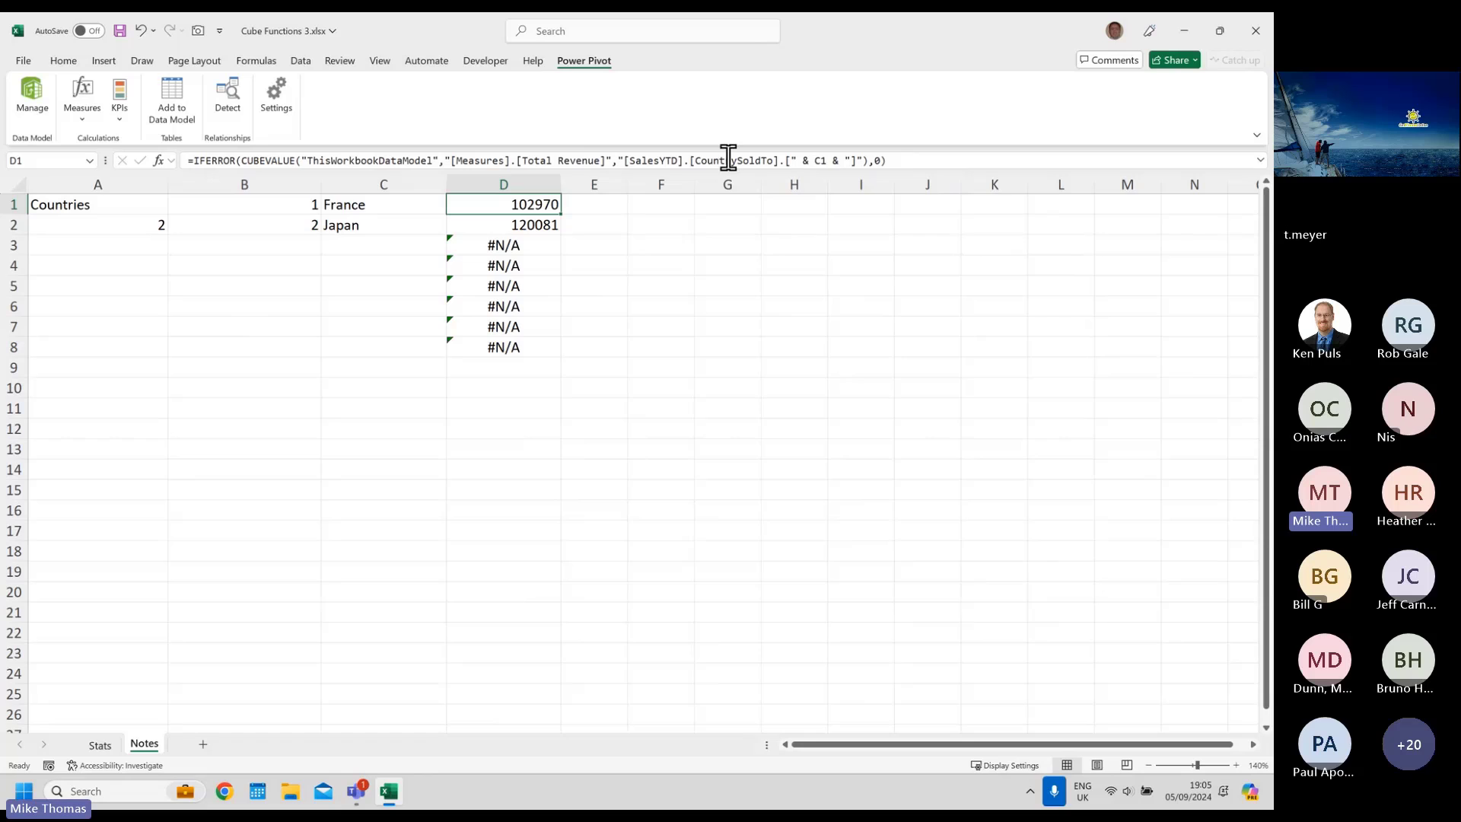
drag(560, 214, 567, 363)
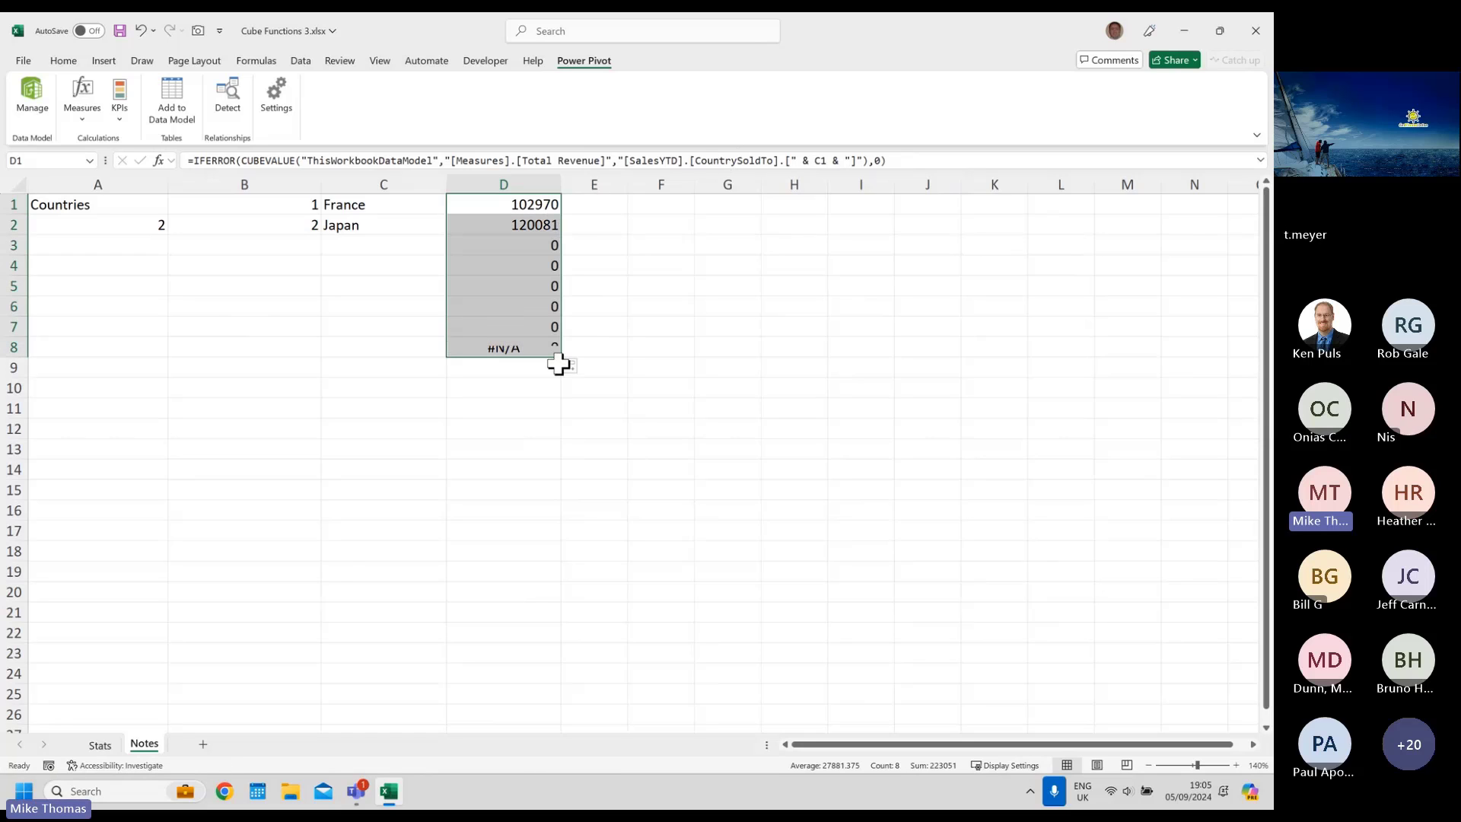
- Replace the Total Revenue formula in B5 of the Stats sheet with =SUM(Notes!D1:D8)
click(100, 745)
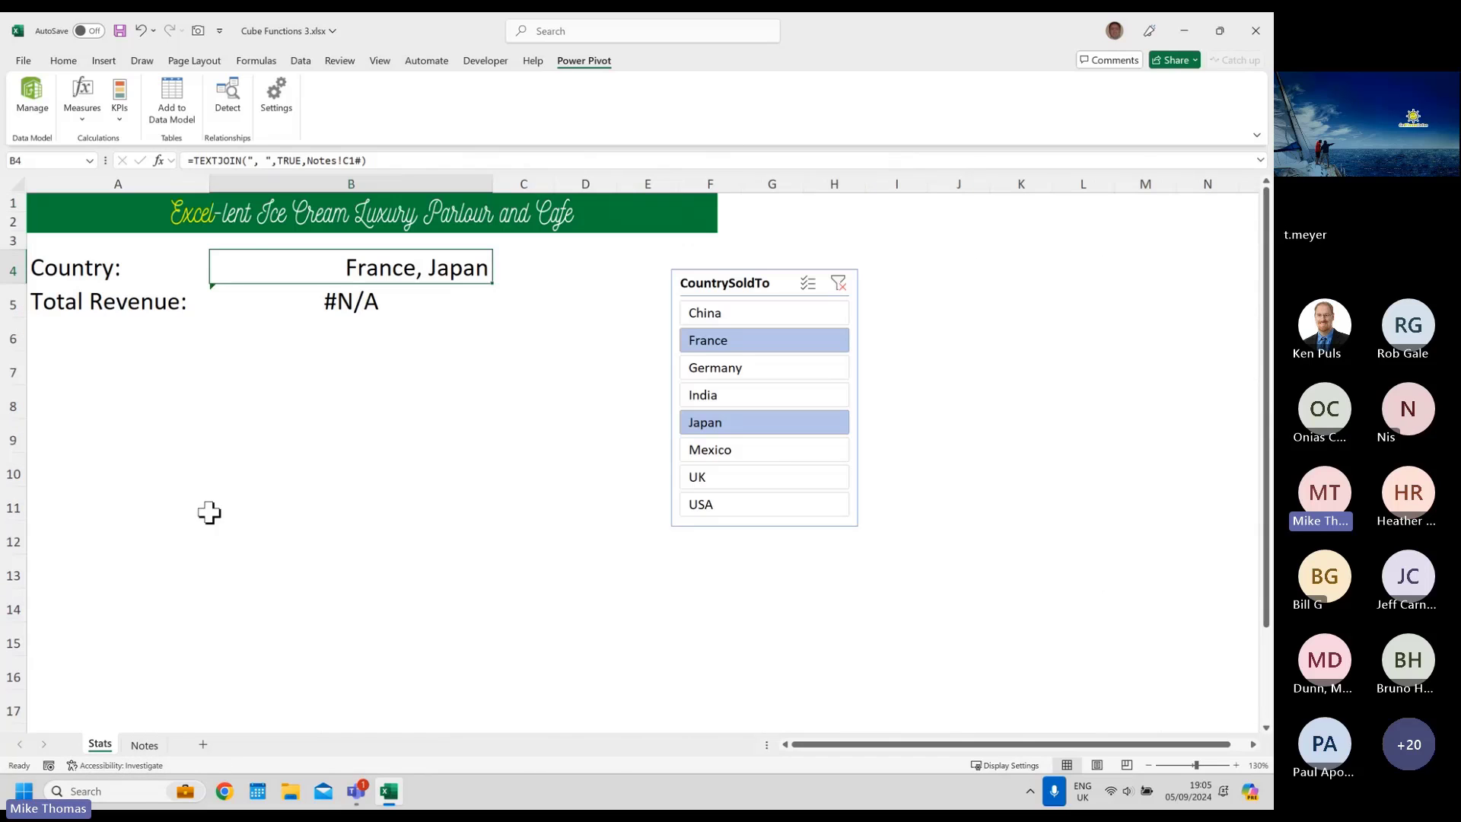
click(367, 304)
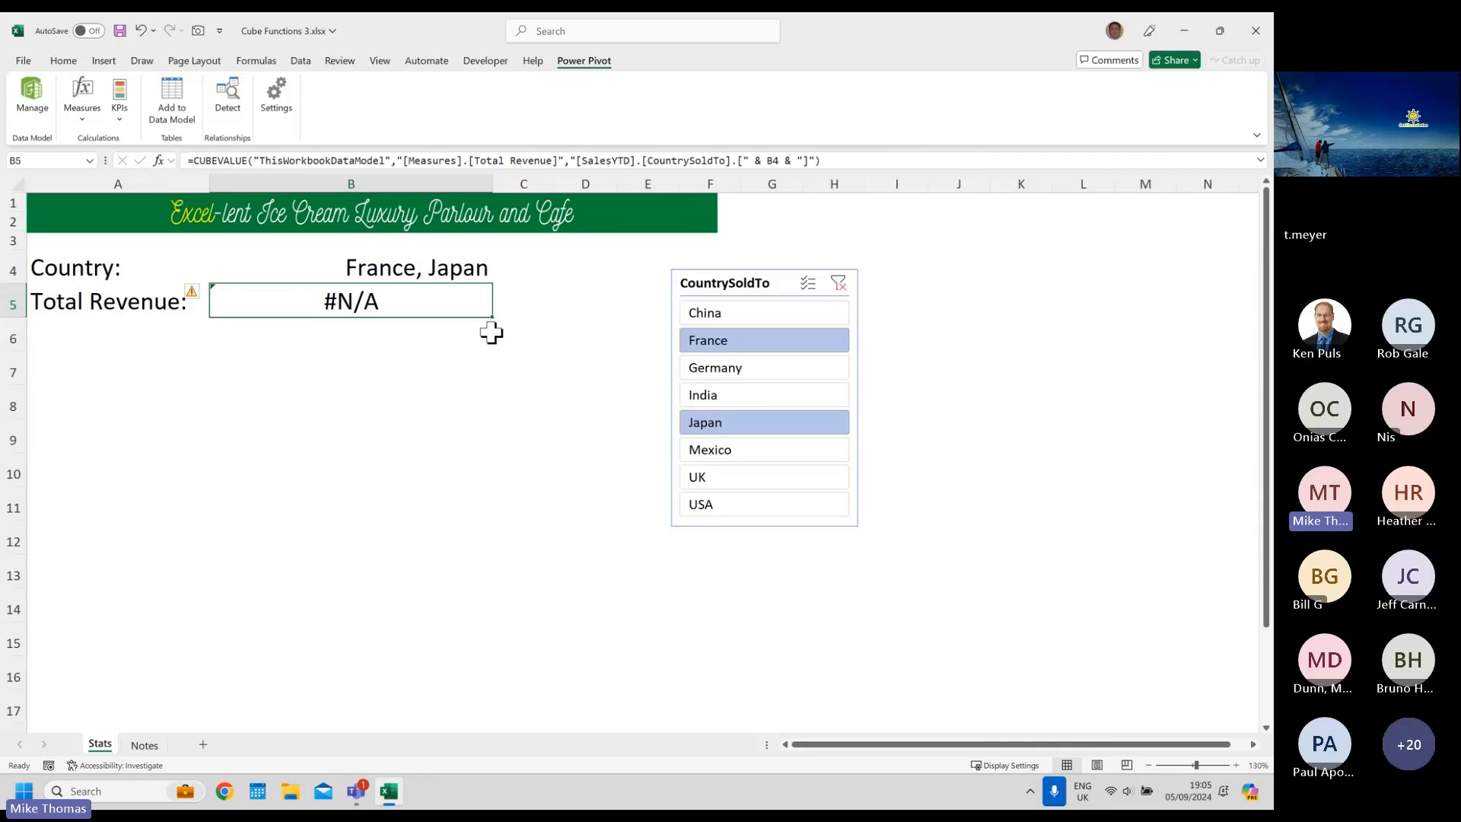
key(Delete)
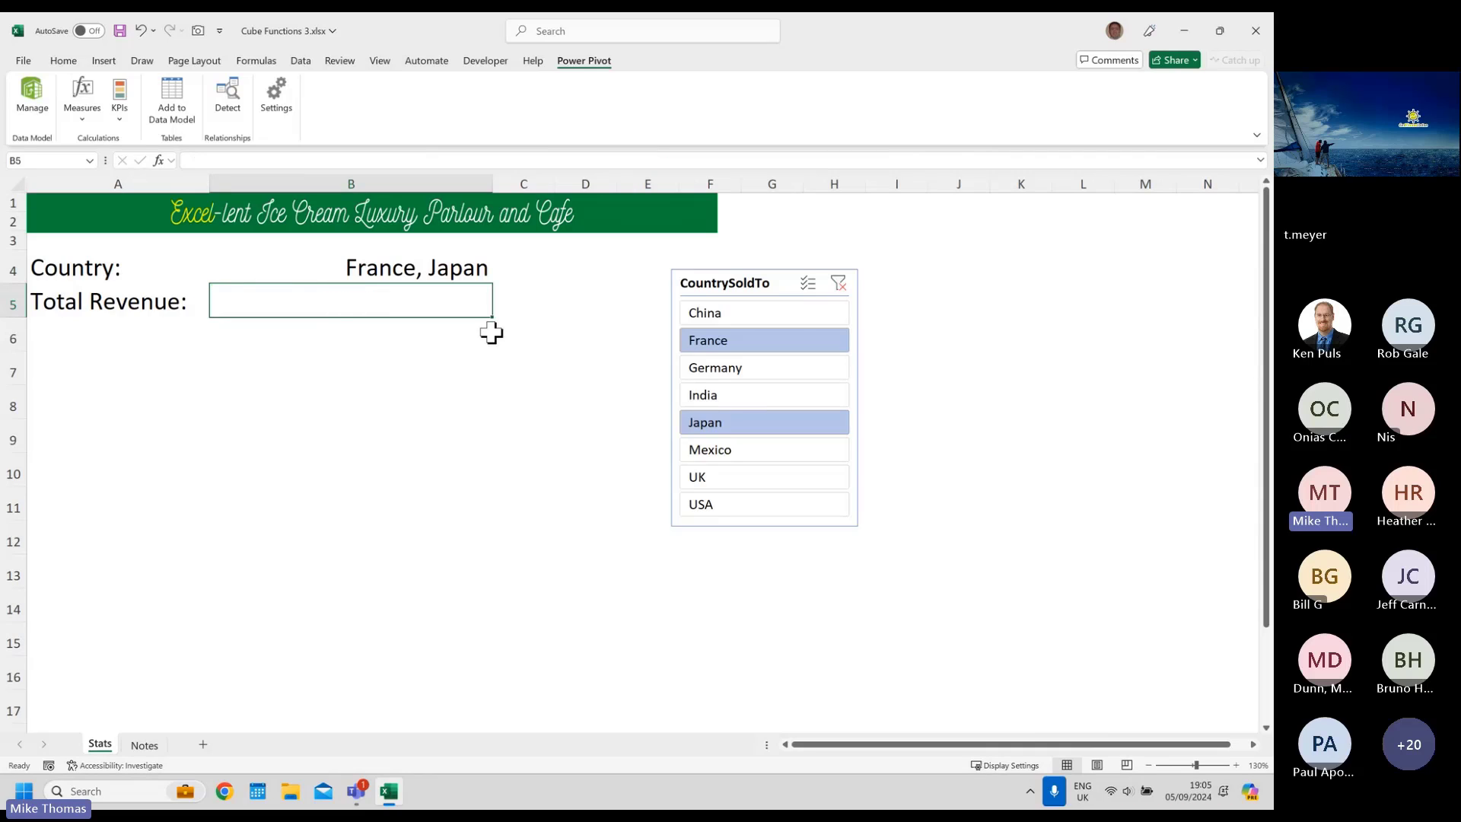
text(=sum()
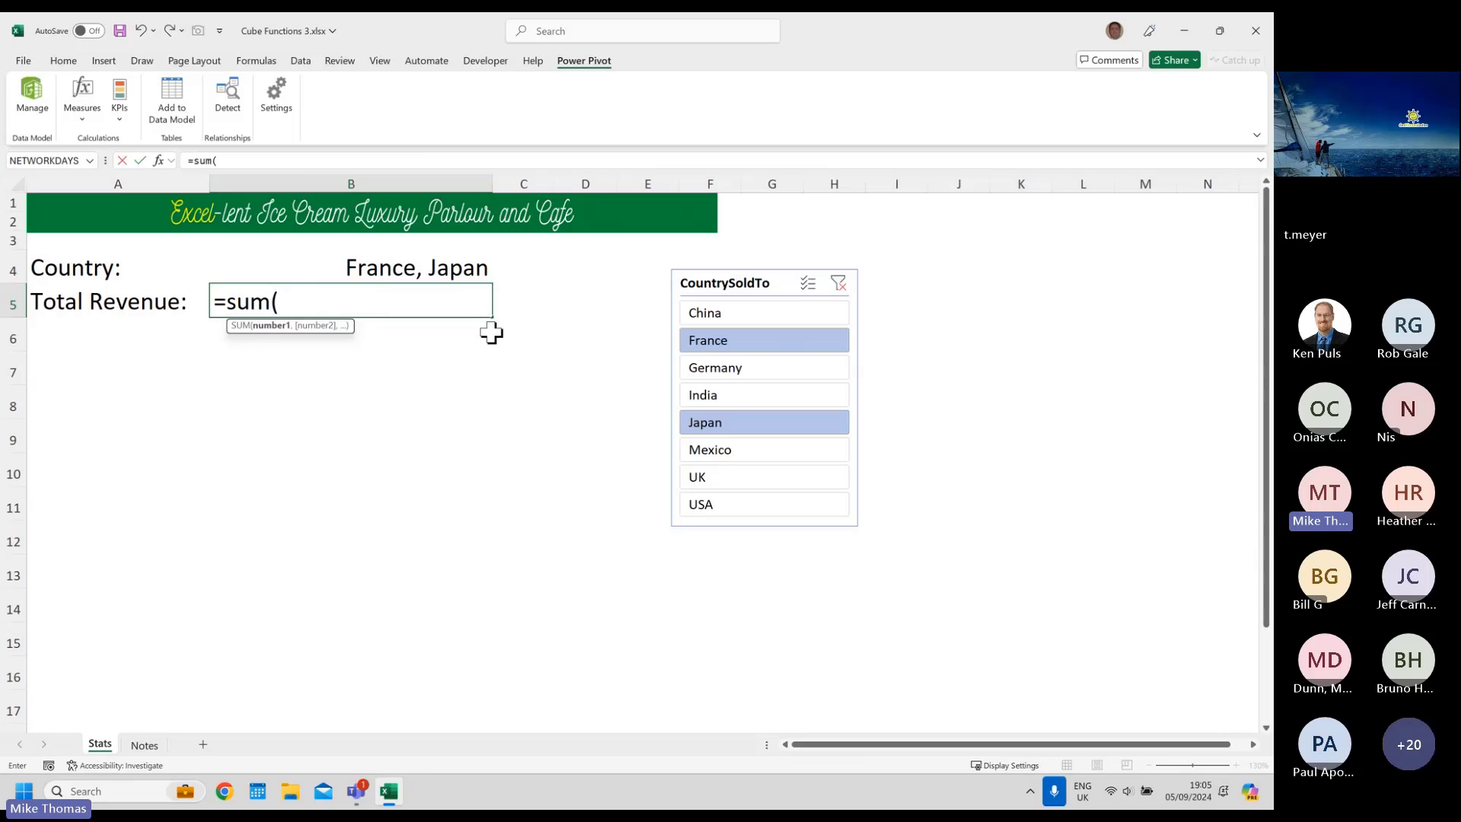
click(143, 745)
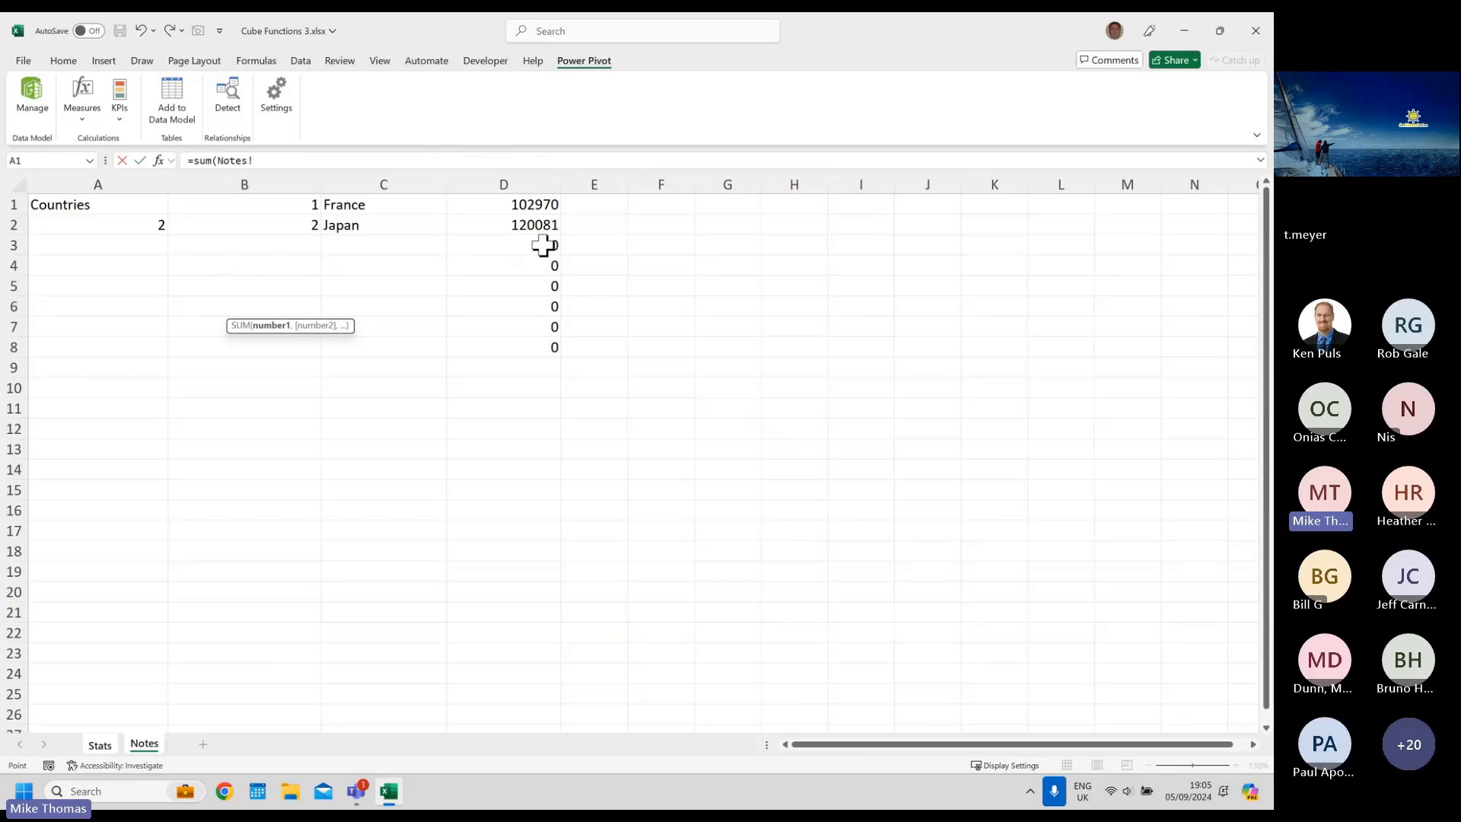
drag(540, 205, 545, 344)
text())
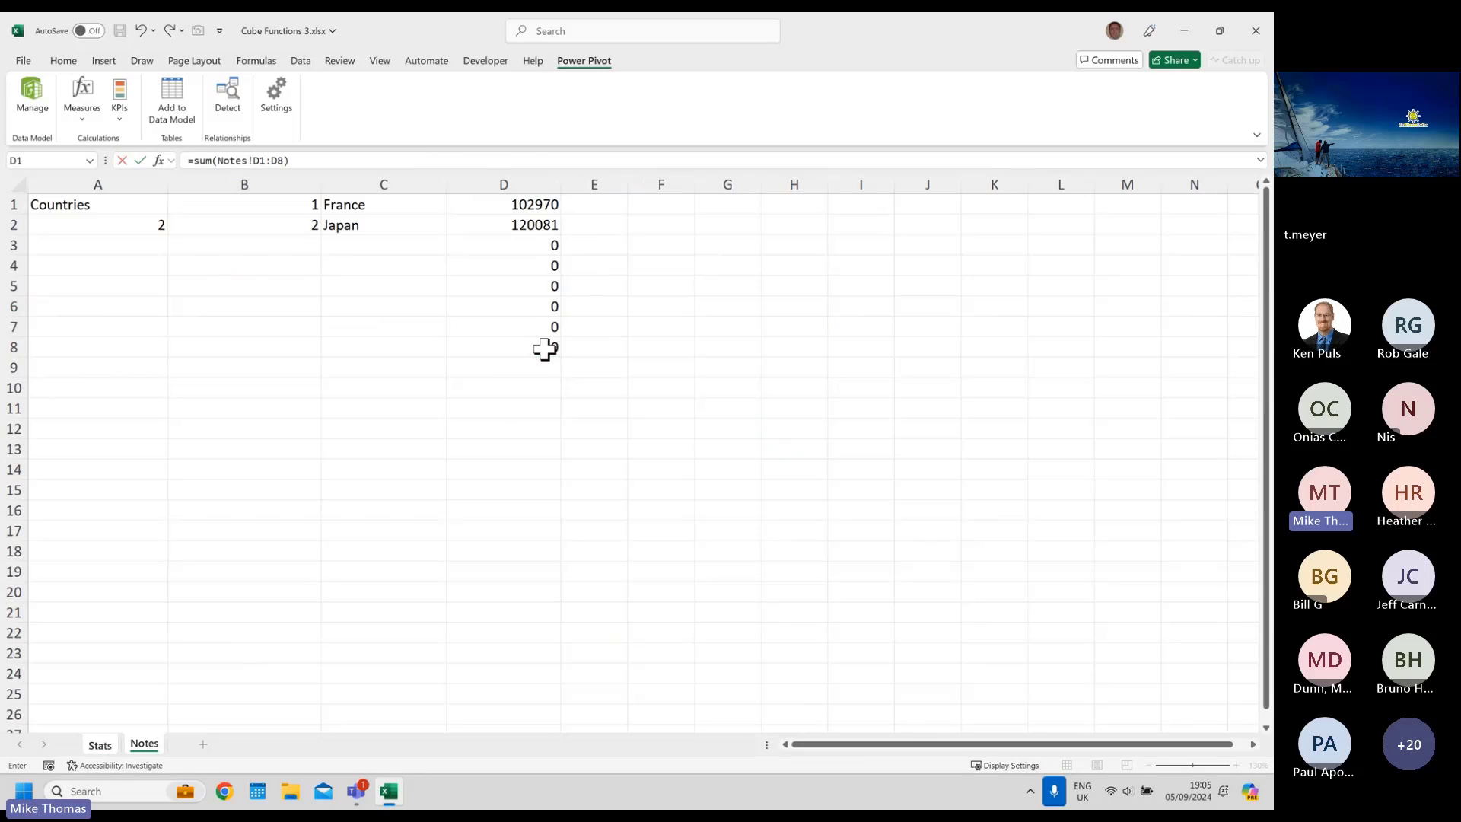
key(Return)
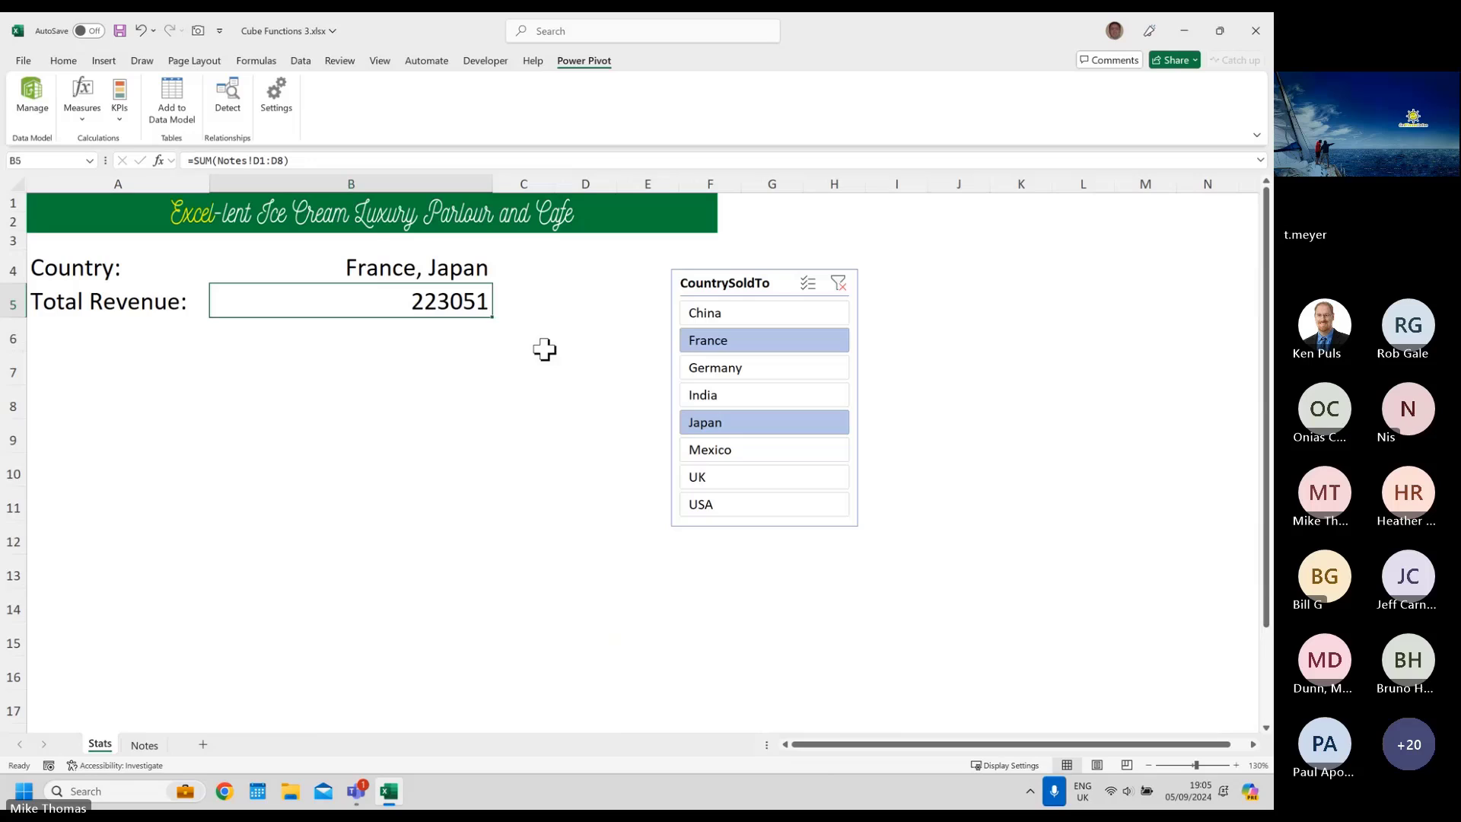
- Test the revenue total with single countries in the CountrySoldTo slicer, finish with France and Mexico selected, and check the per-country values on Notes
click(752, 397)
click(772, 315)
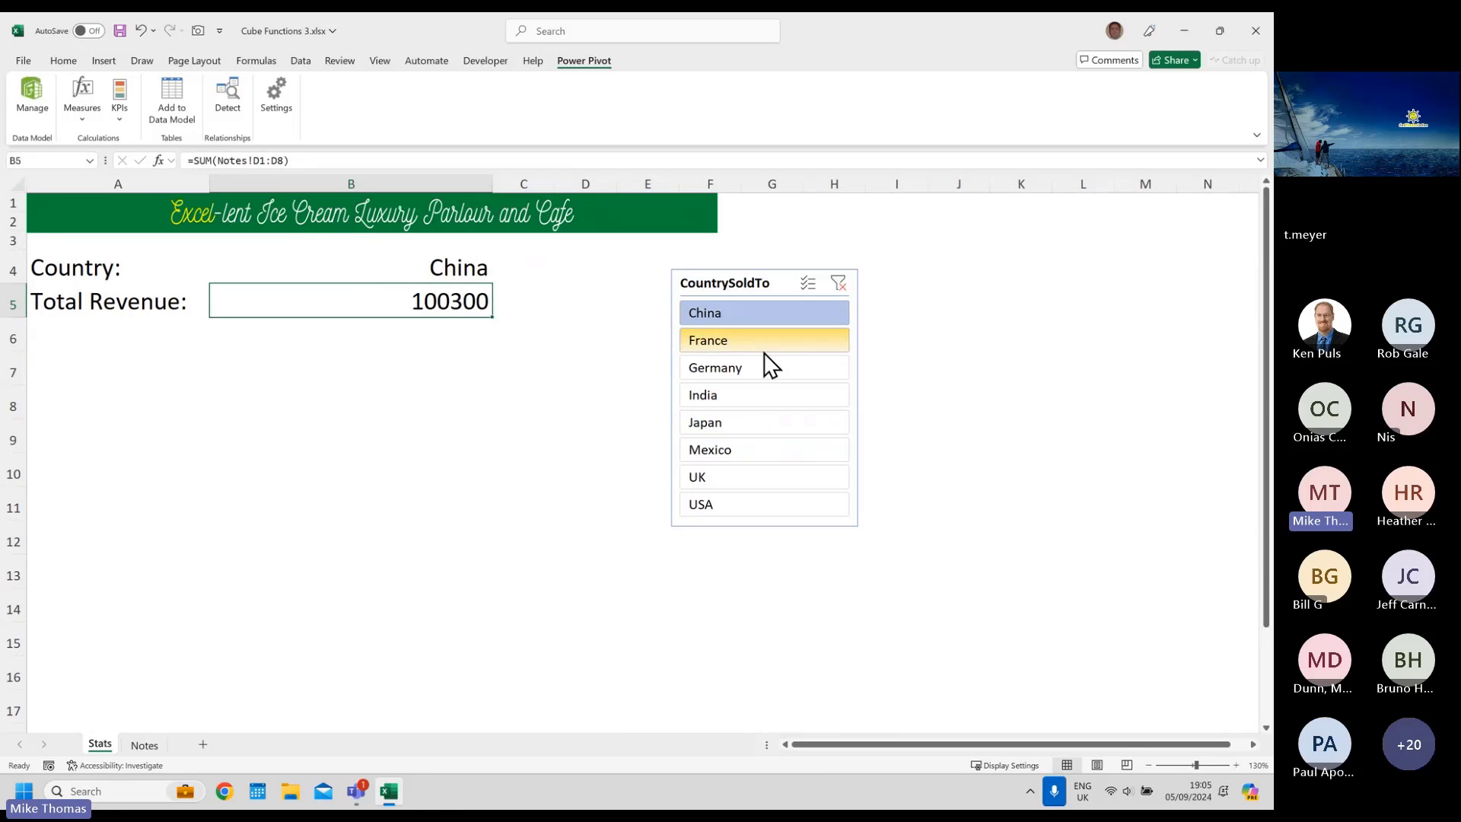
click(764, 346)
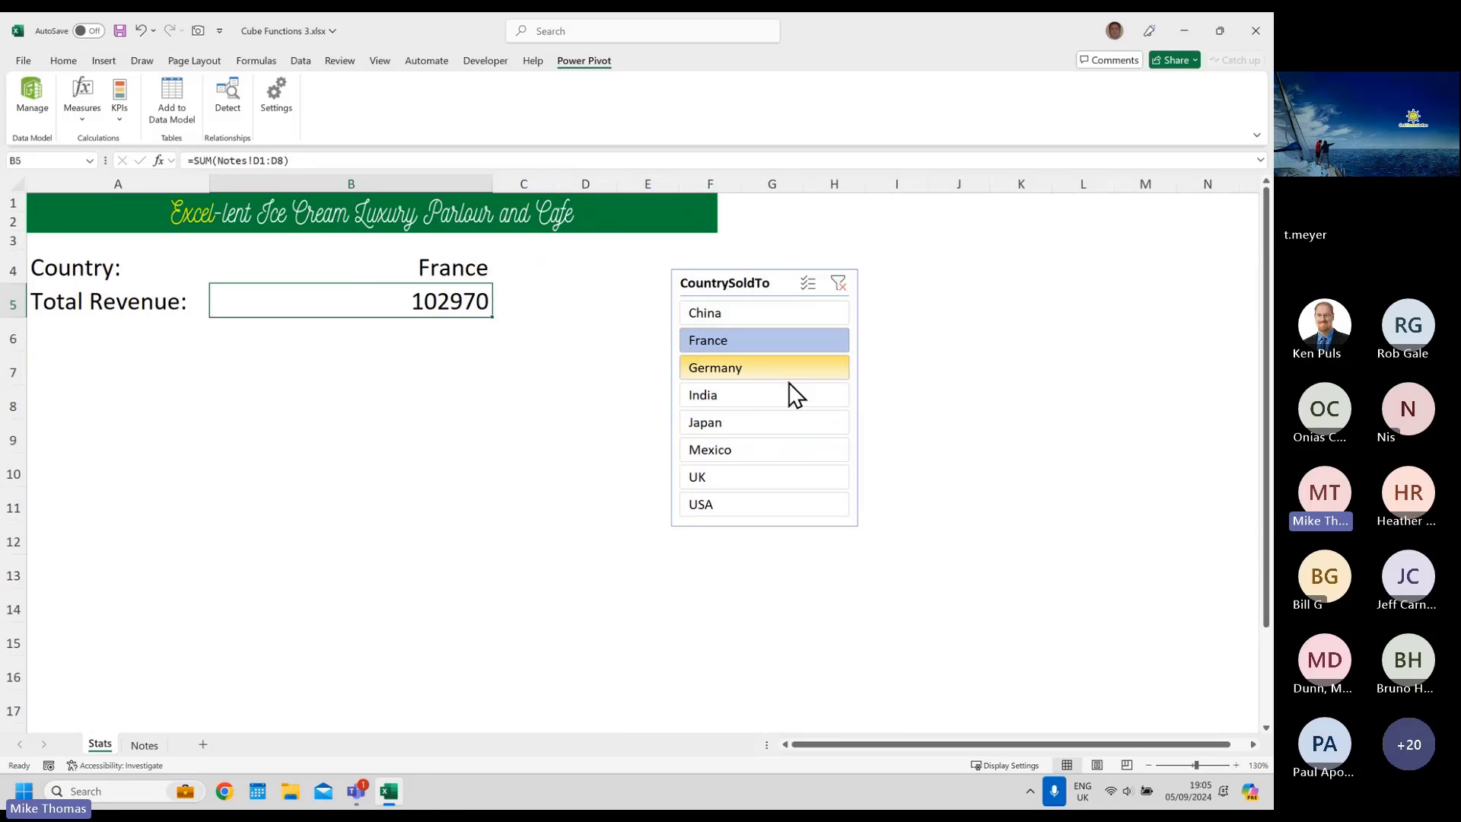
ctrl+click(769, 451)
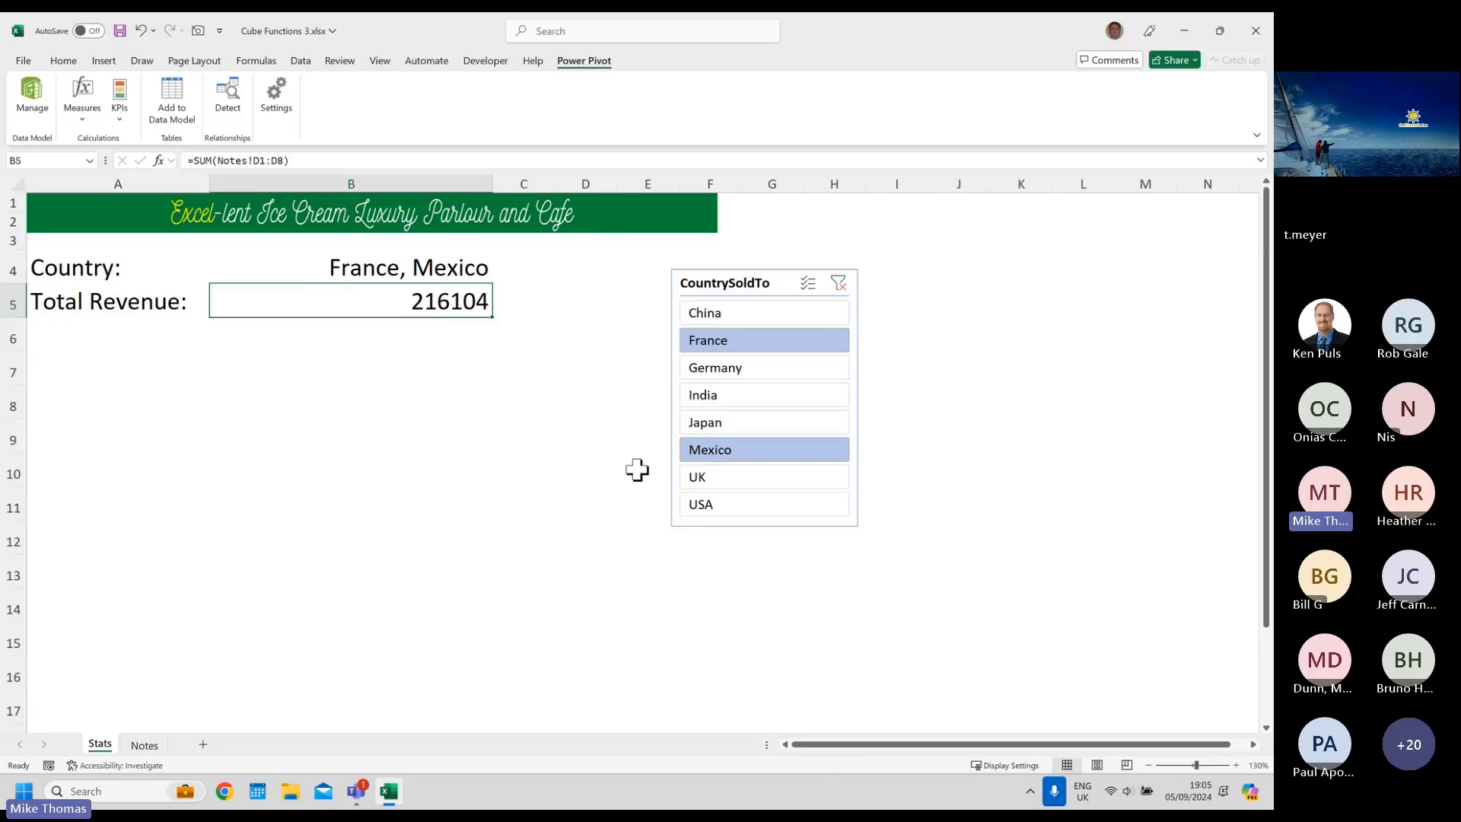
click(143, 746)
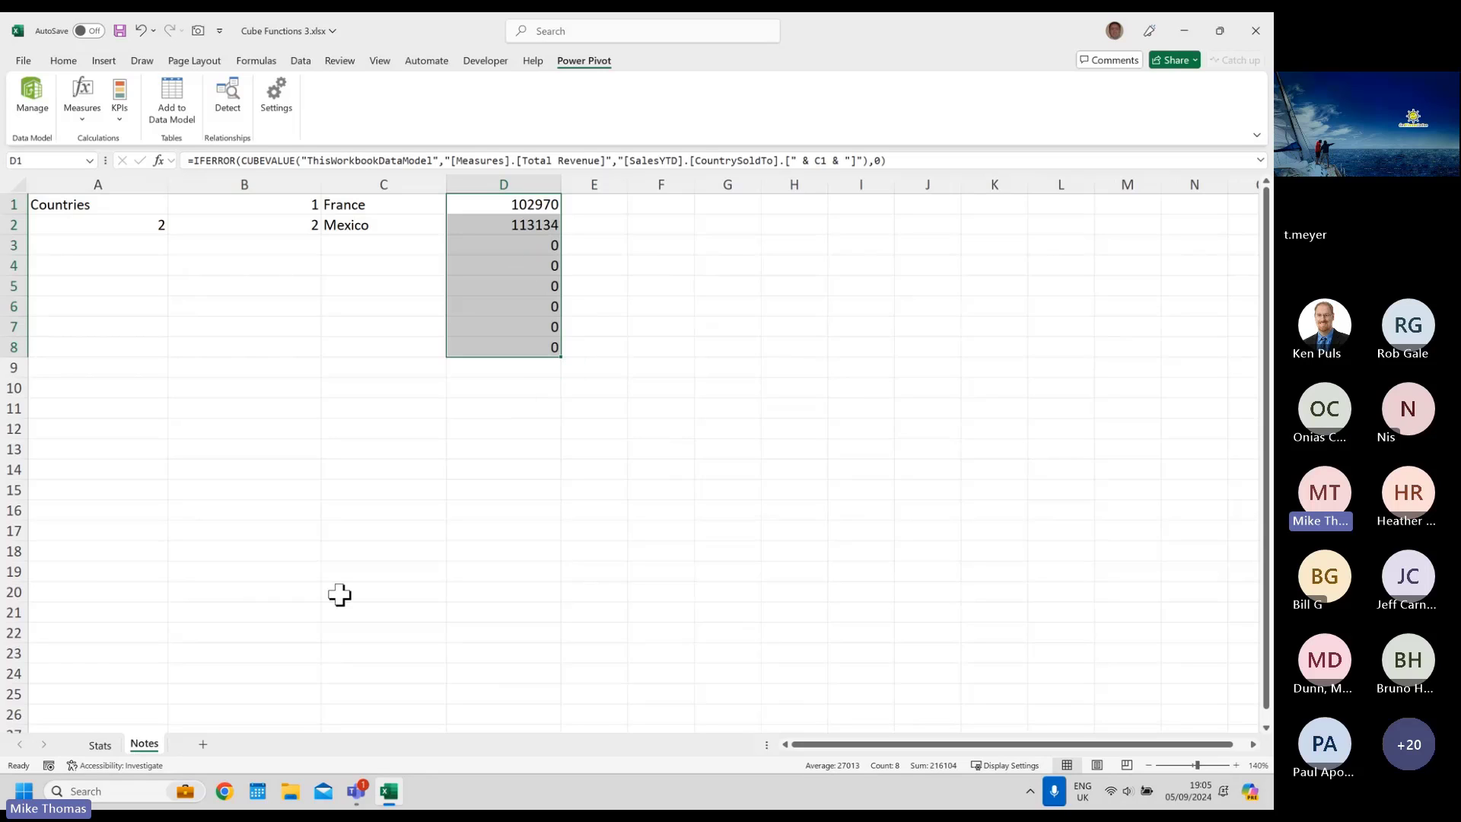
click(105, 746)
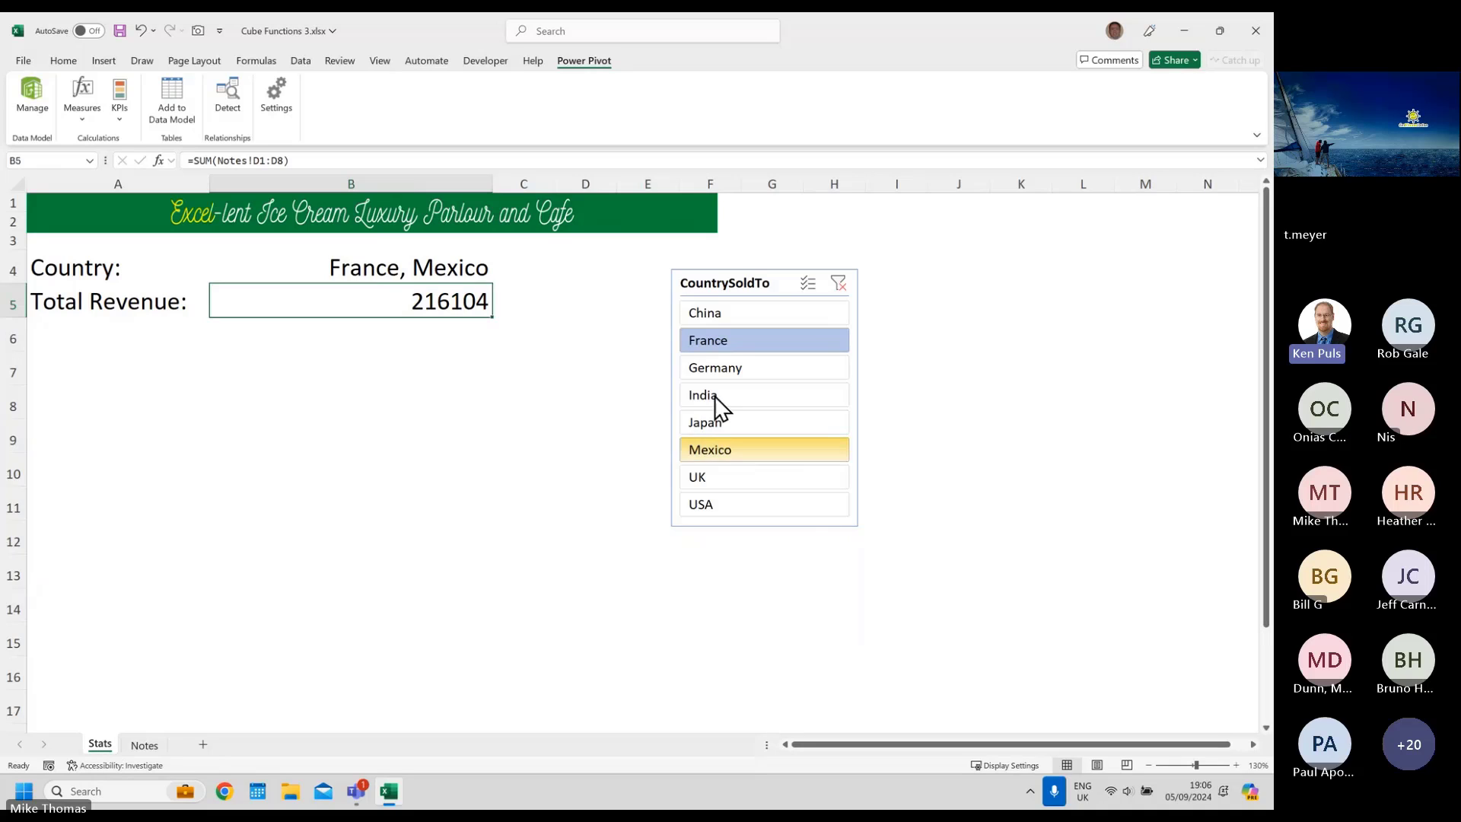
- Change the C1 reference in the Notes sheet's D1 formula to the spill reference C1#
click(148, 747)
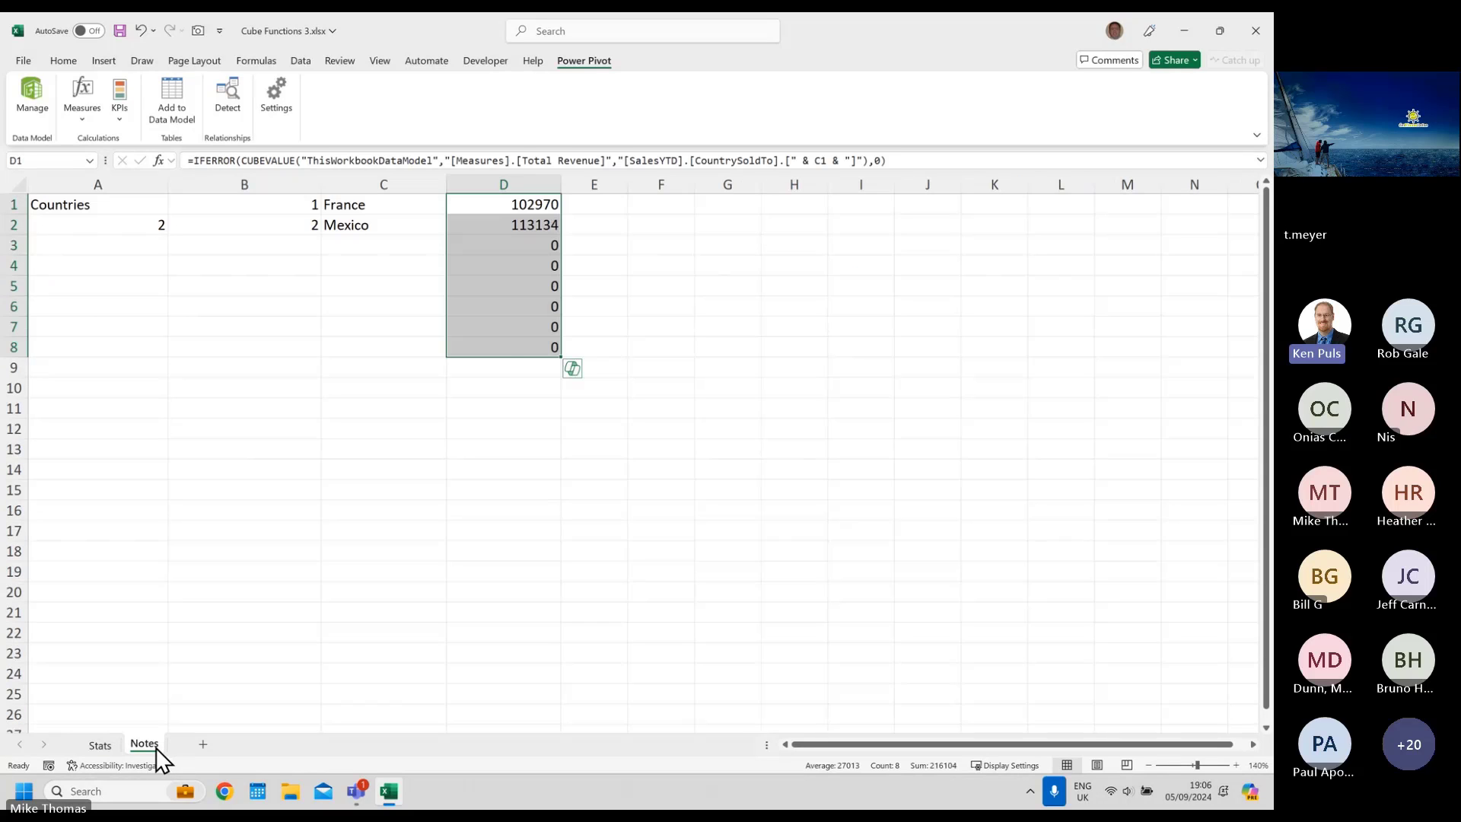
click(538, 204)
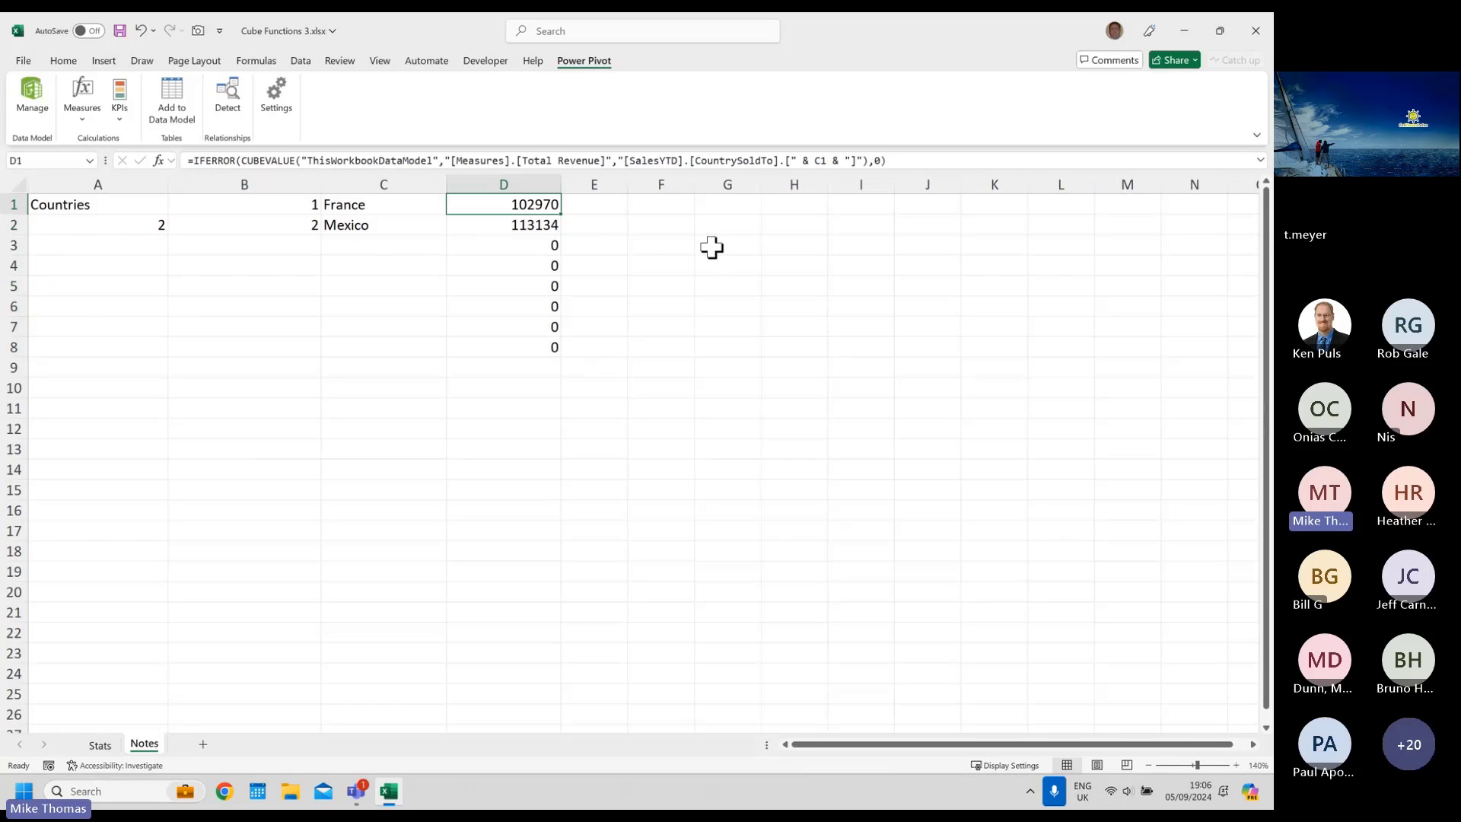
click(424, 202)
drag(404, 196, 539, 207)
click(834, 161)
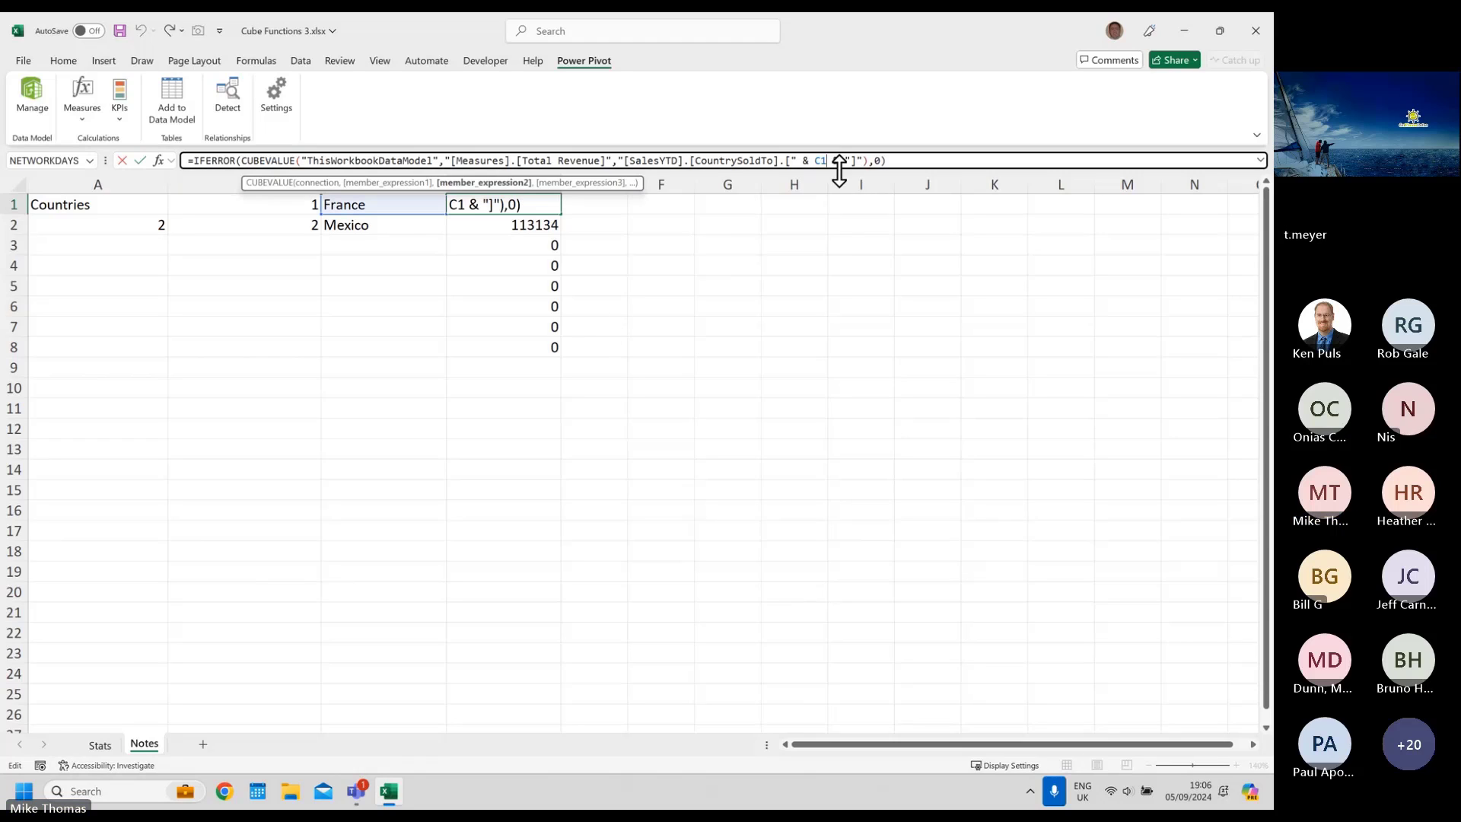
text(#)
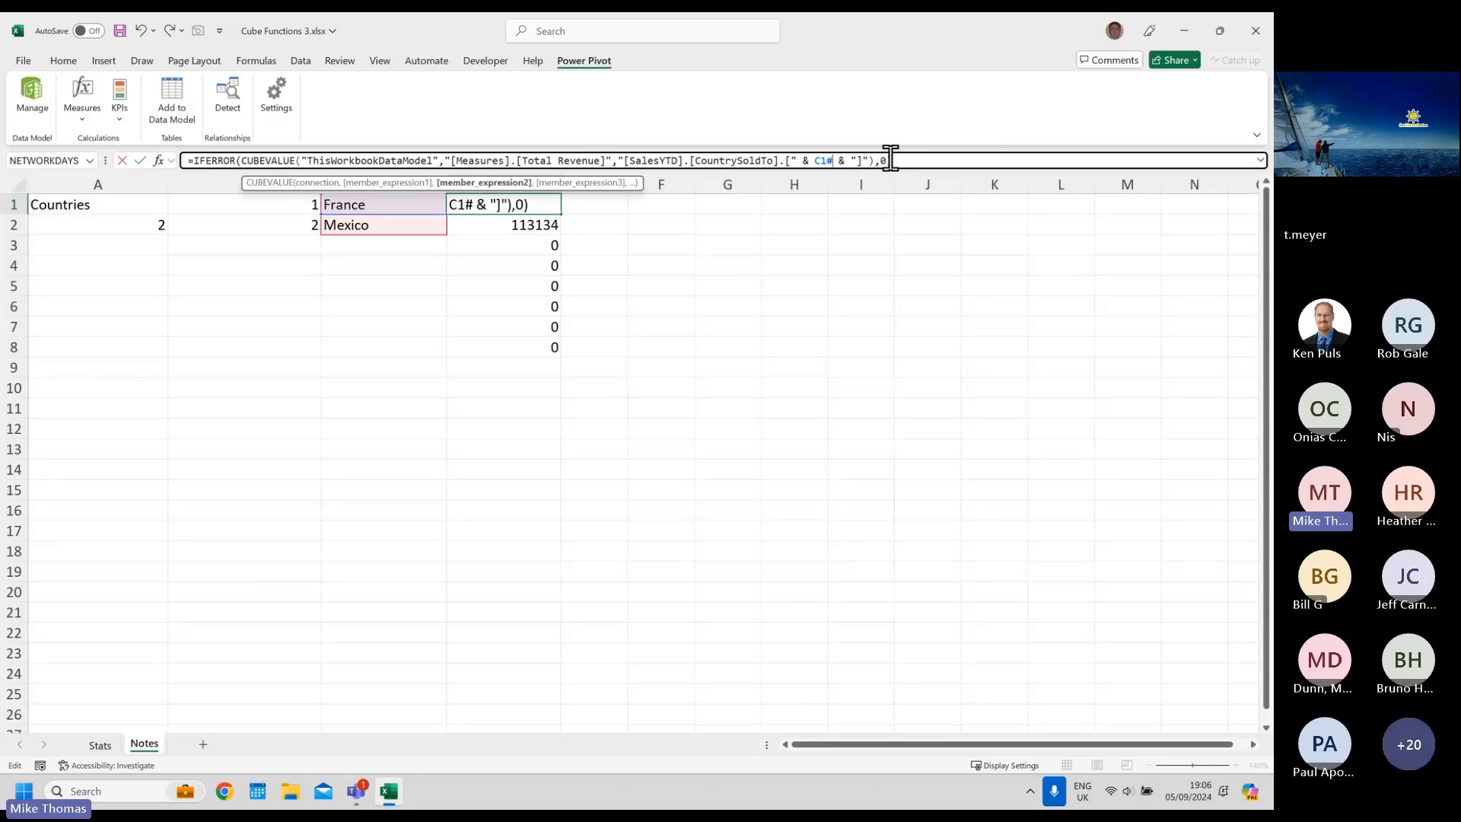
key(ctrl+Return)
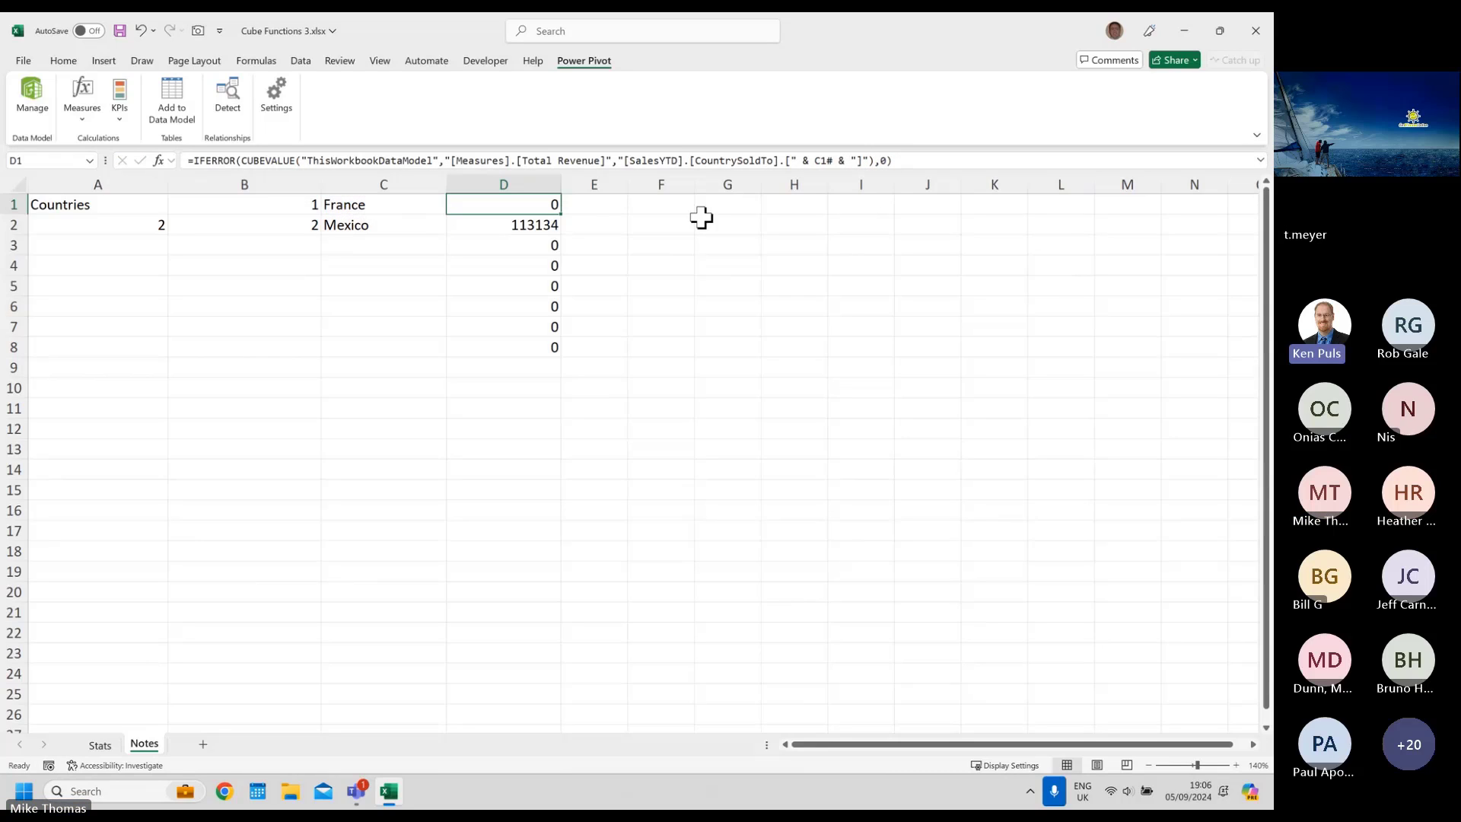
- Clear the filled-down cells D2:D9 beneath the spill formula and reselect D1
drag(548, 223, 540, 361)
key(Delete)
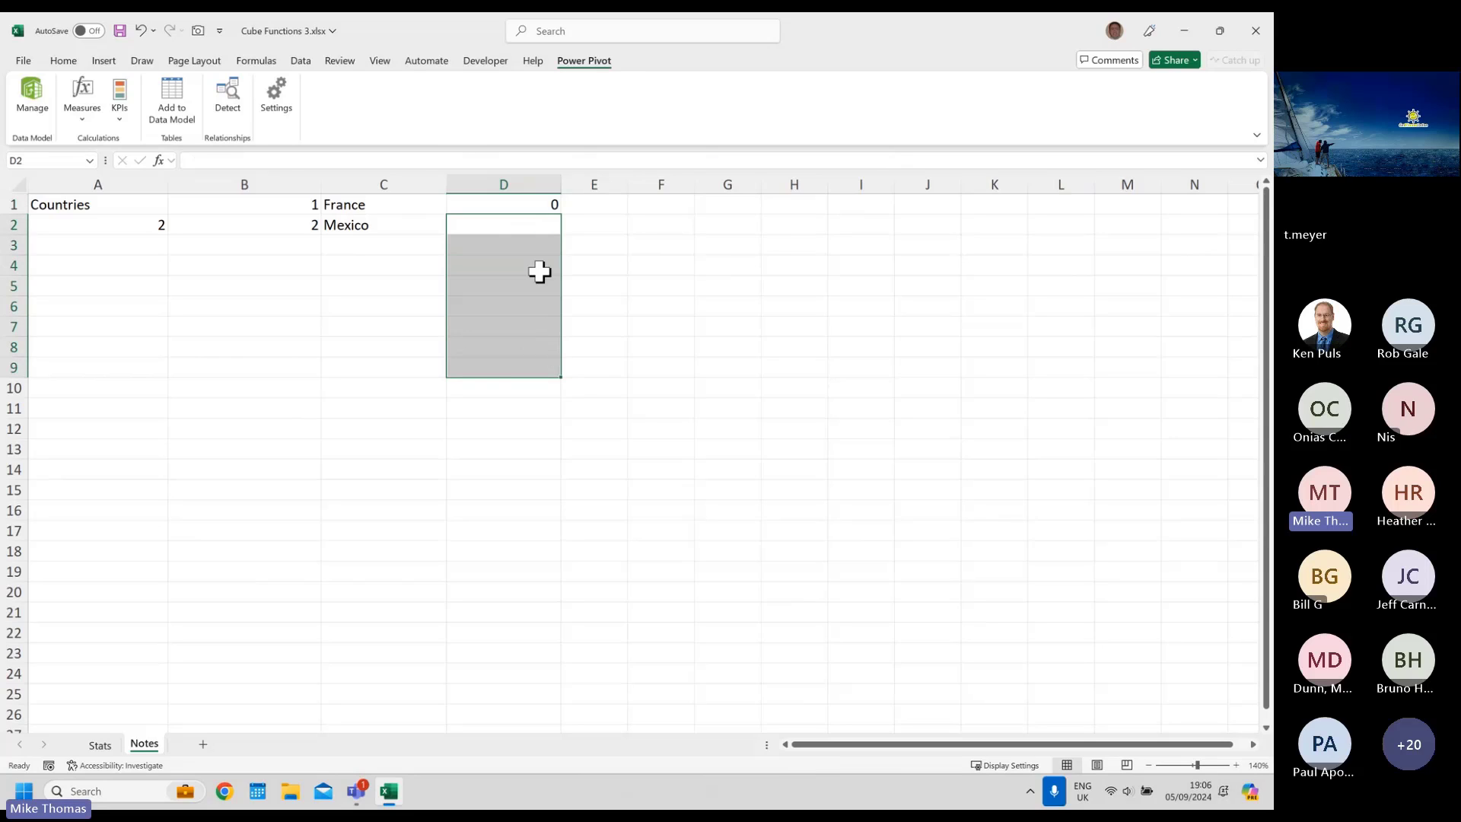
click(540, 204)
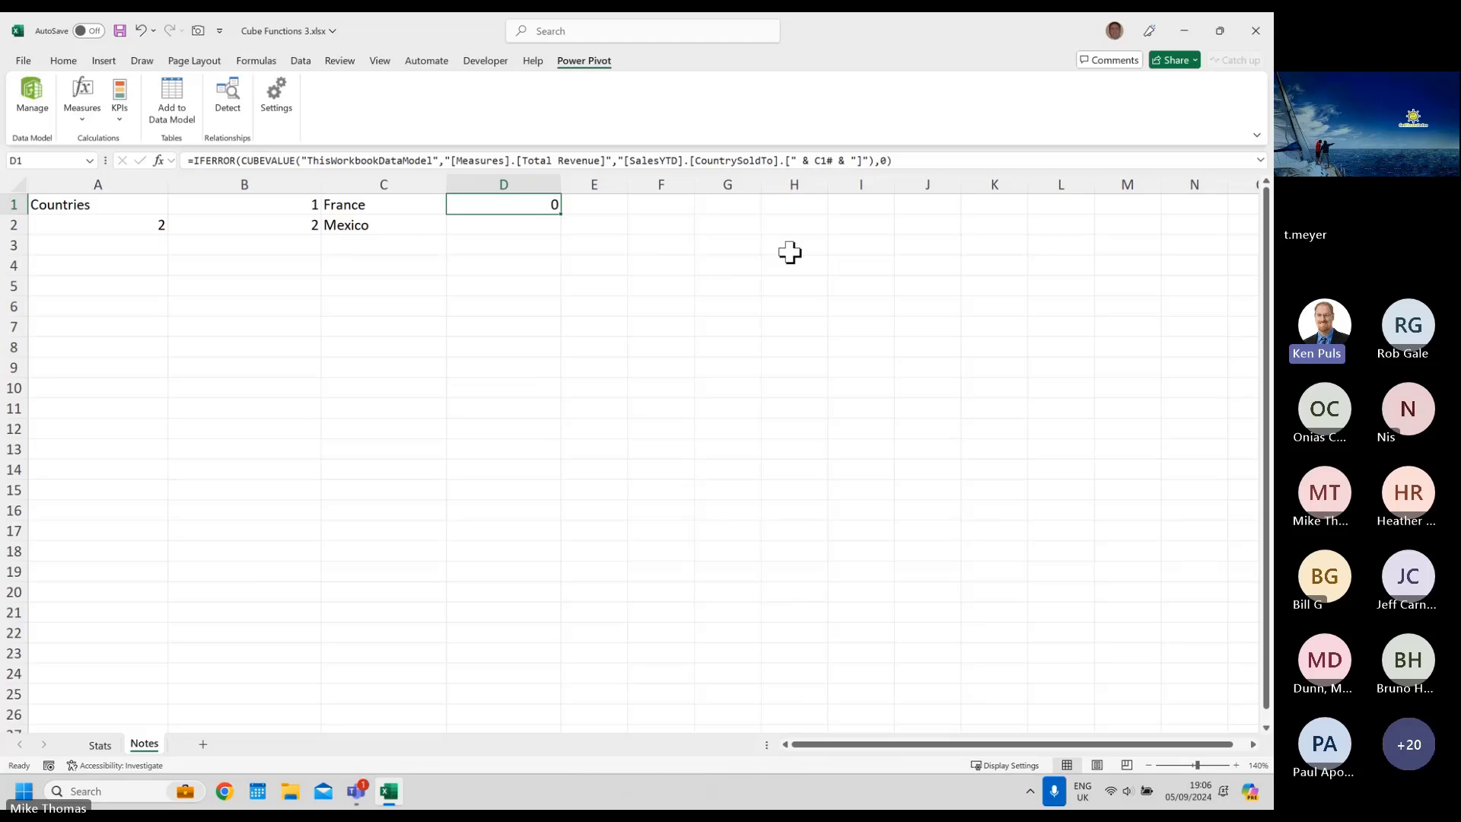
- Undo the clearing of D2:D9 on Notes and change the Total Revenue formula in B5 of Stats to =SUM(Notes!D1#)
key(ctrl+z)
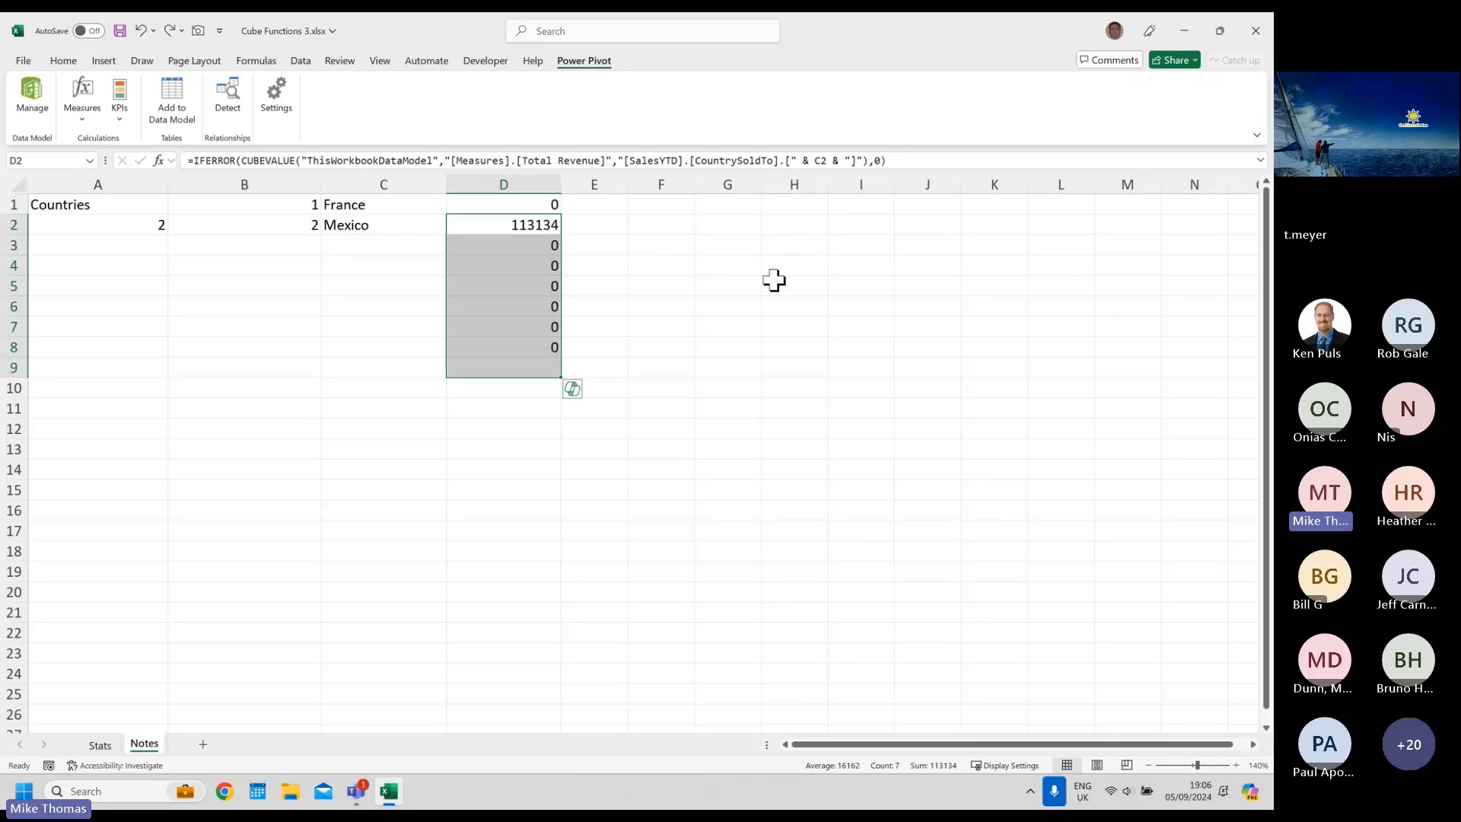
click(101, 746)
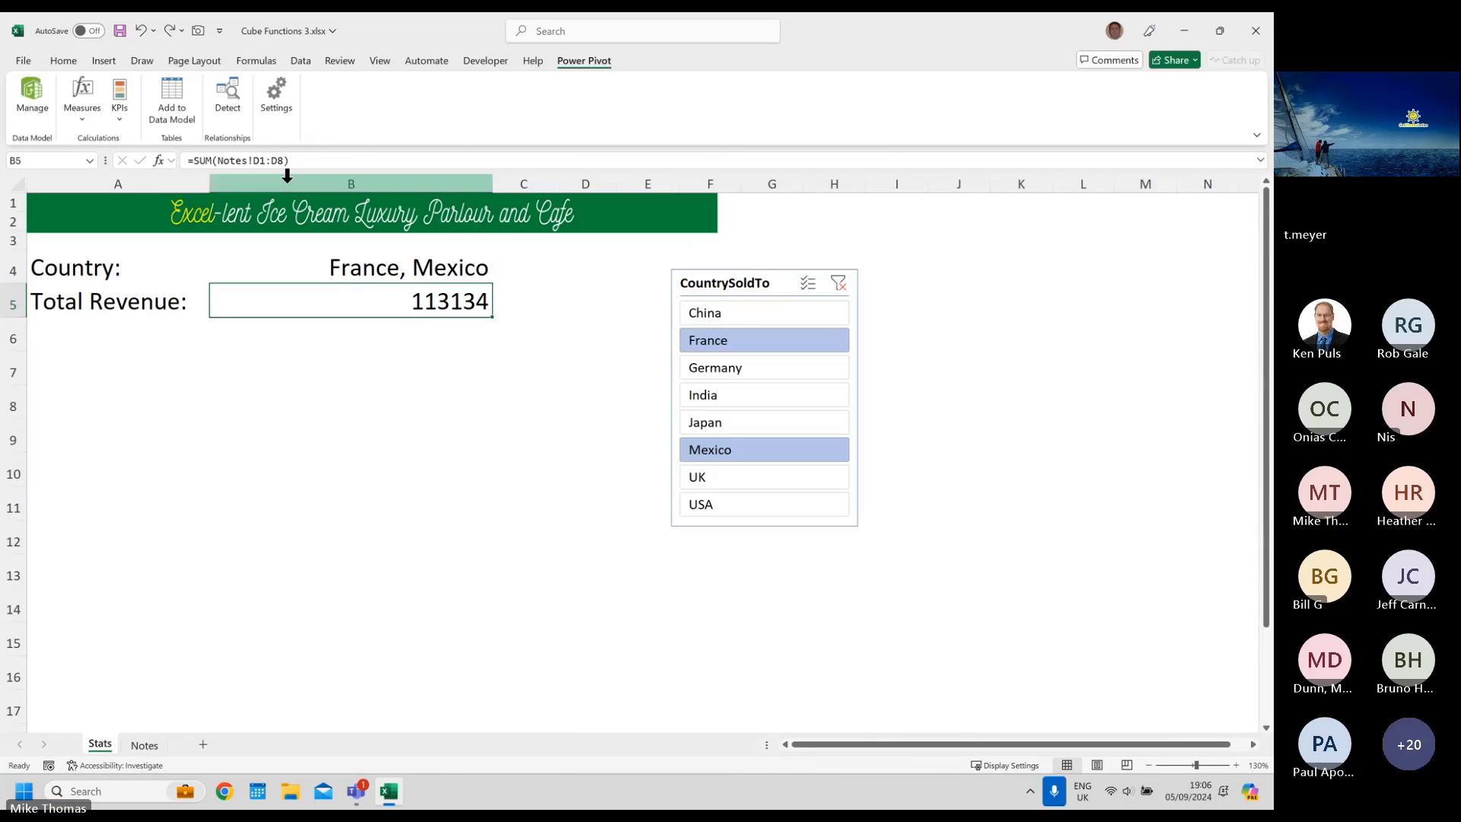
click(284, 160)
drag(283, 161, 266, 161)
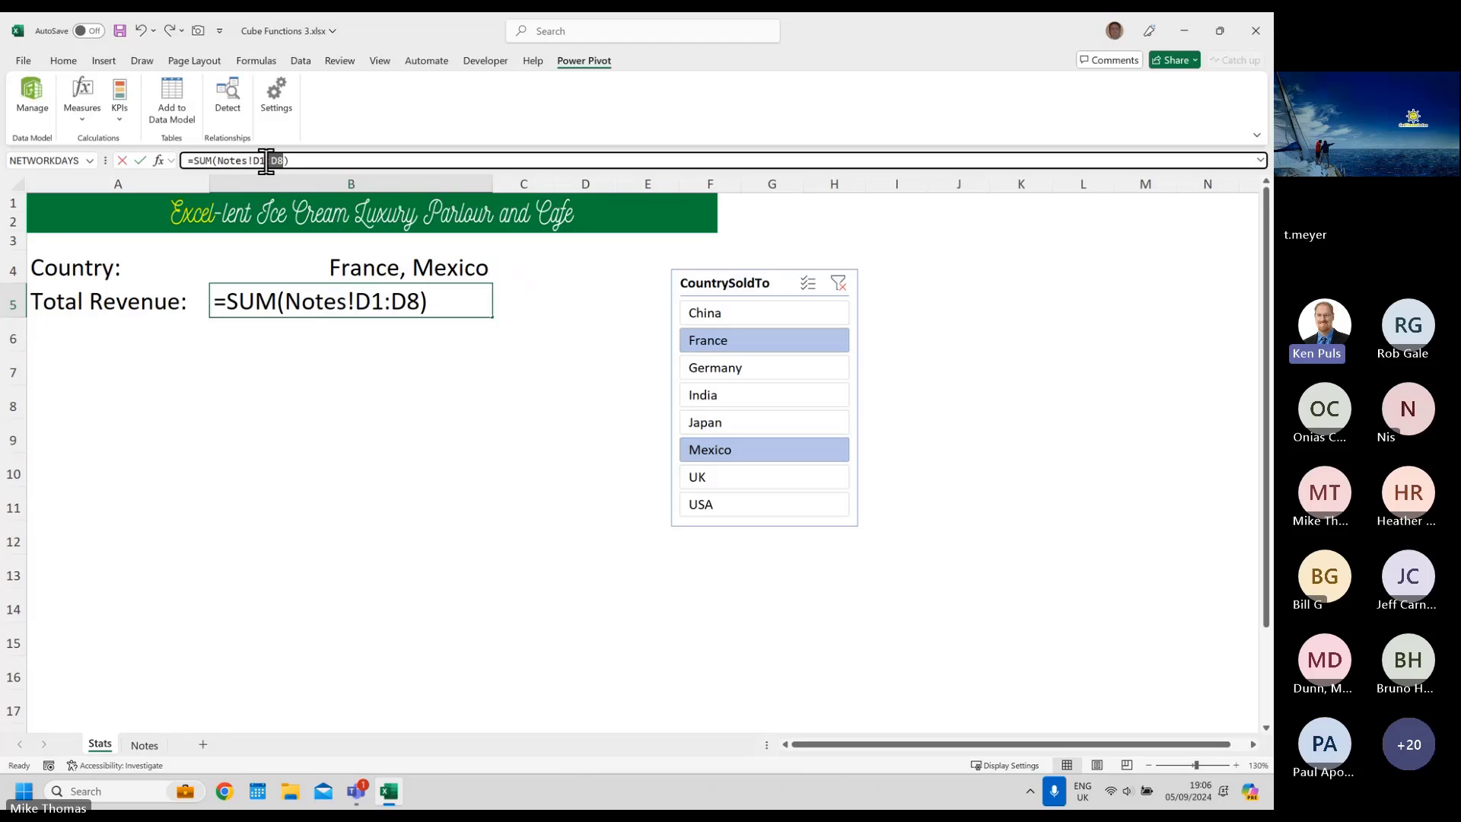
text(#)
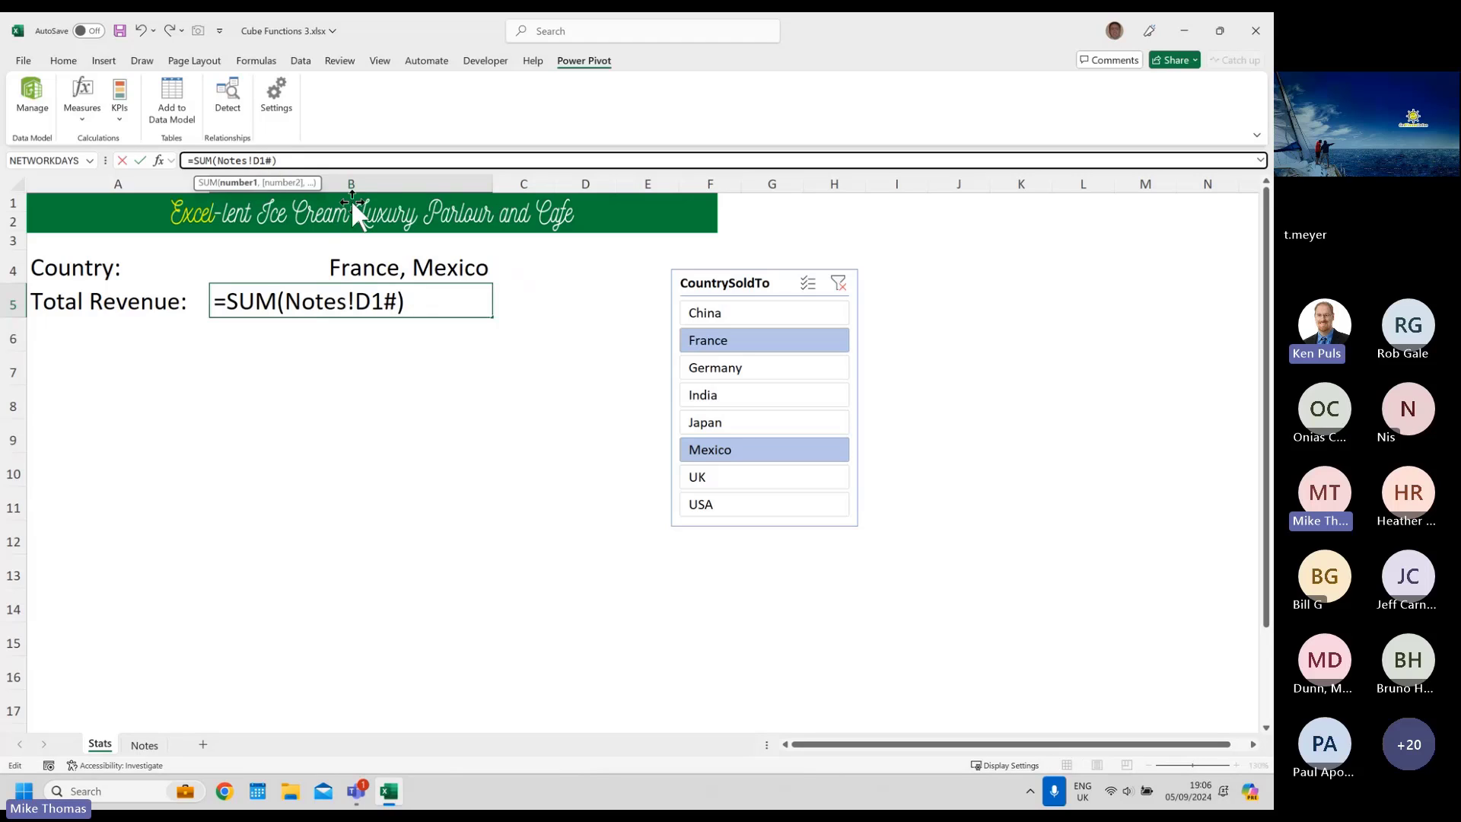
key(Return)
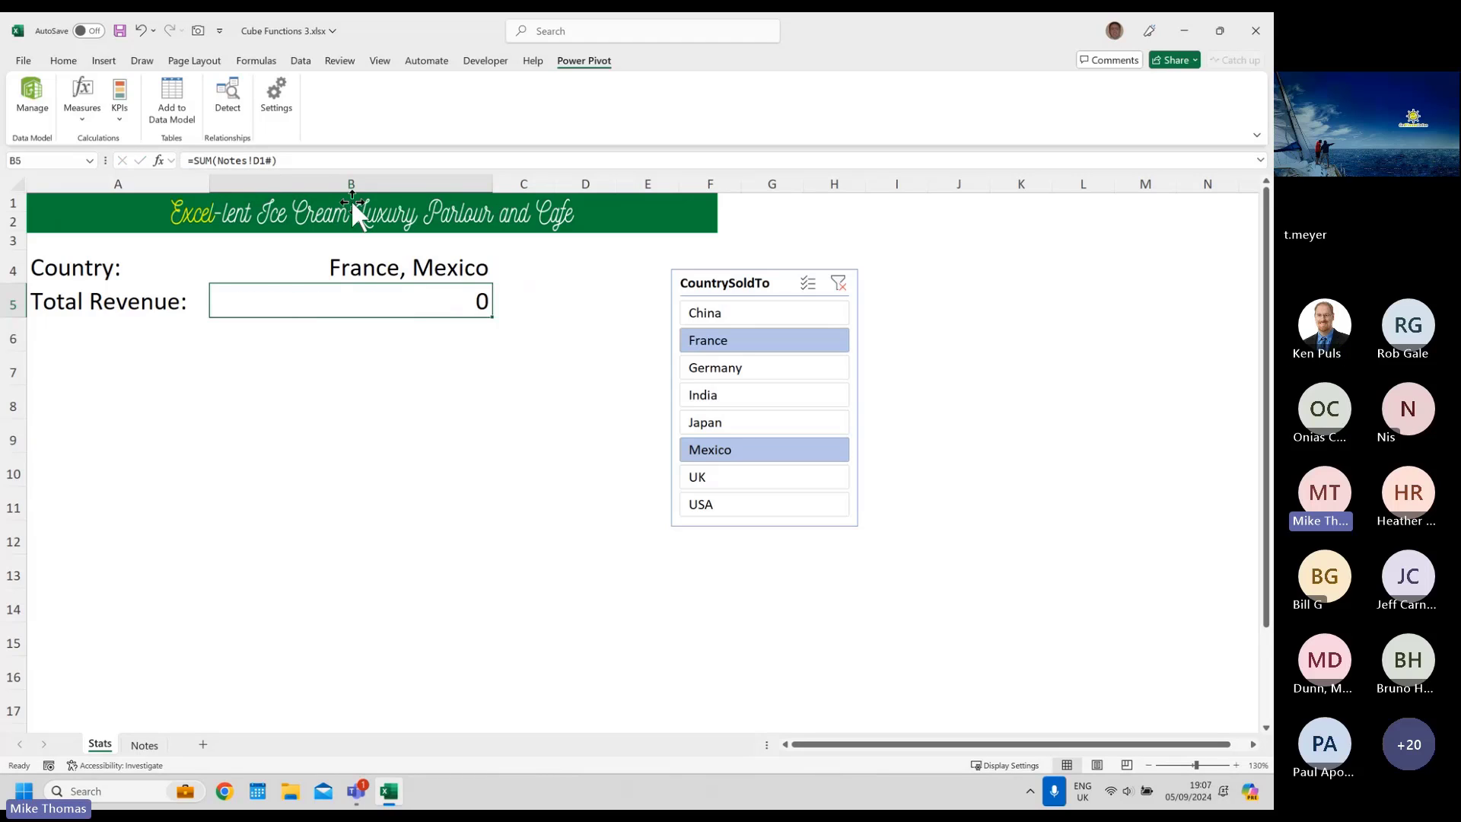
- Change the C1# reference in the Notes sheet's D1 formula back to C1 and check Total Revenue on Stats
click(154, 742)
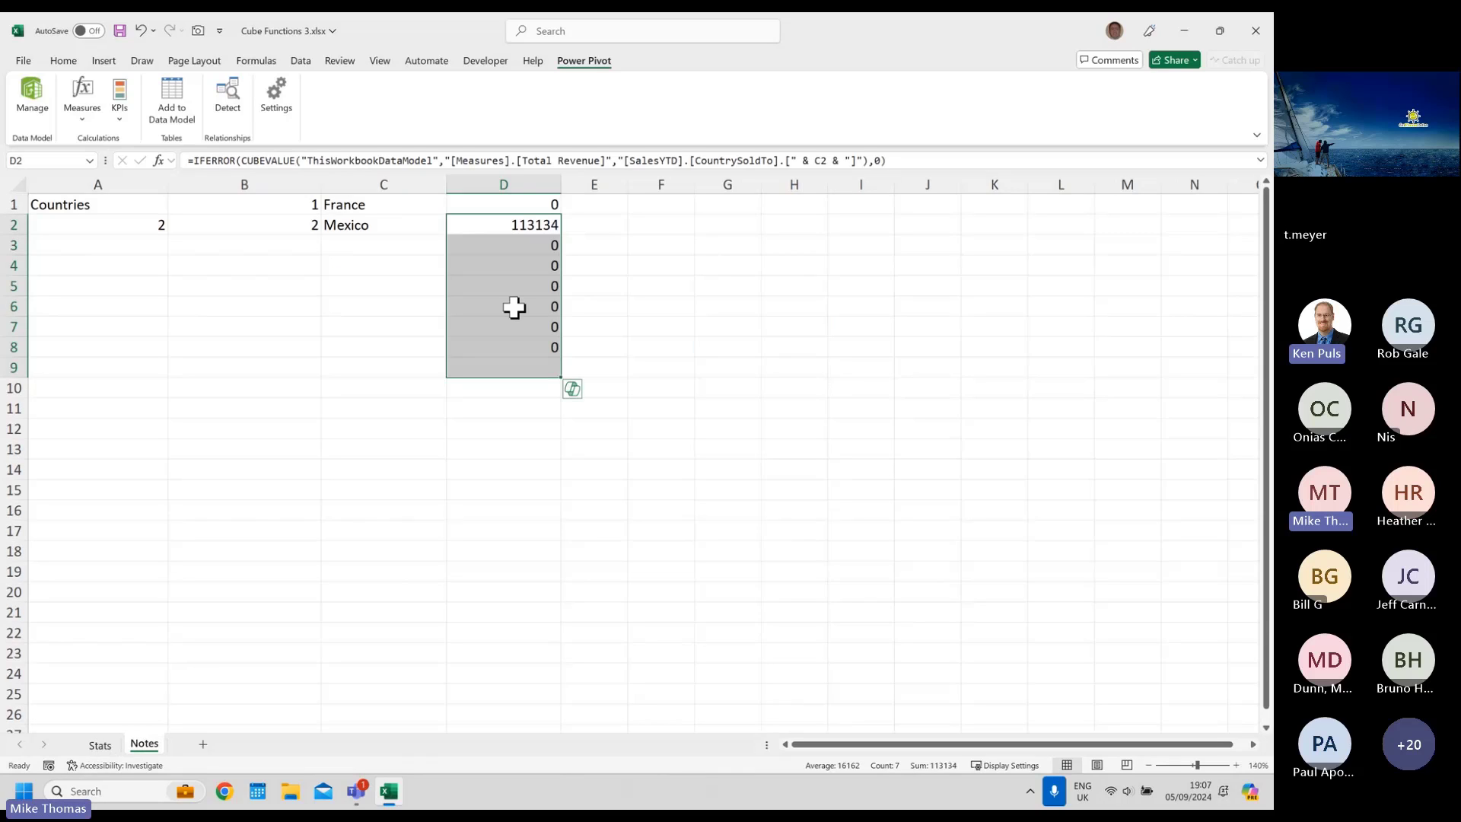
click(527, 204)
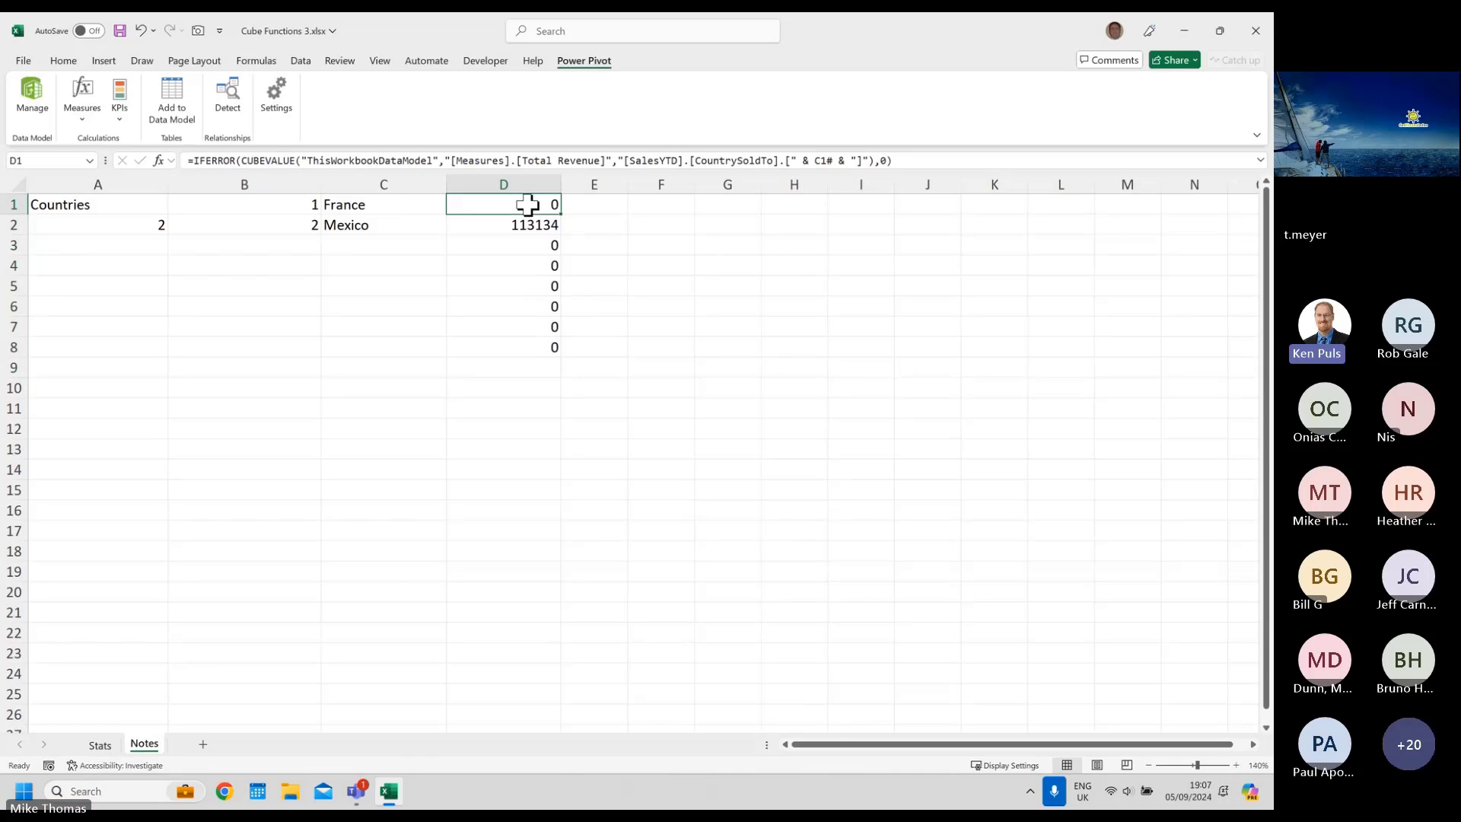
click(828, 160)
key(BackSpace)
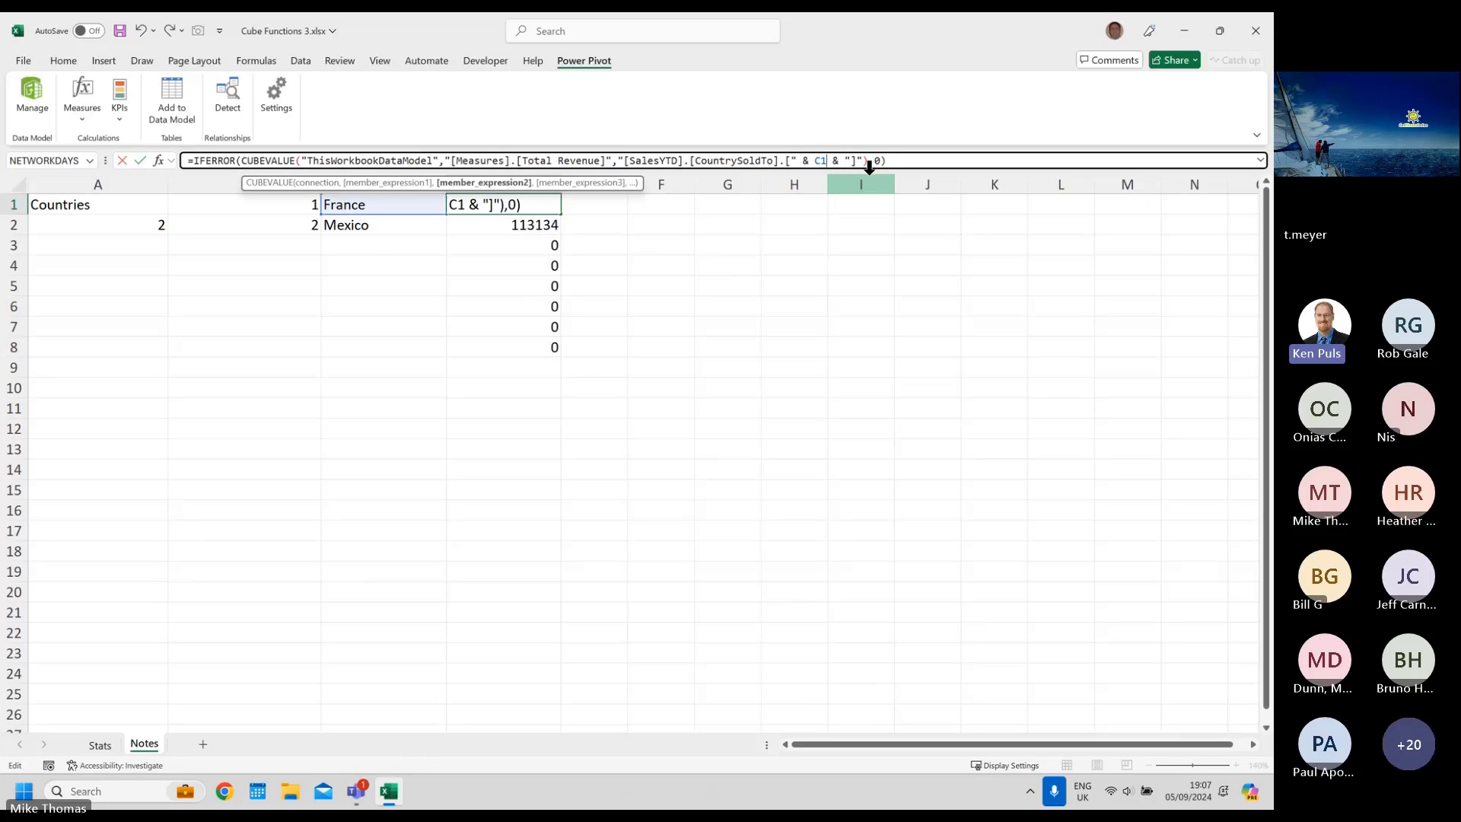
key(ctrl+Return)
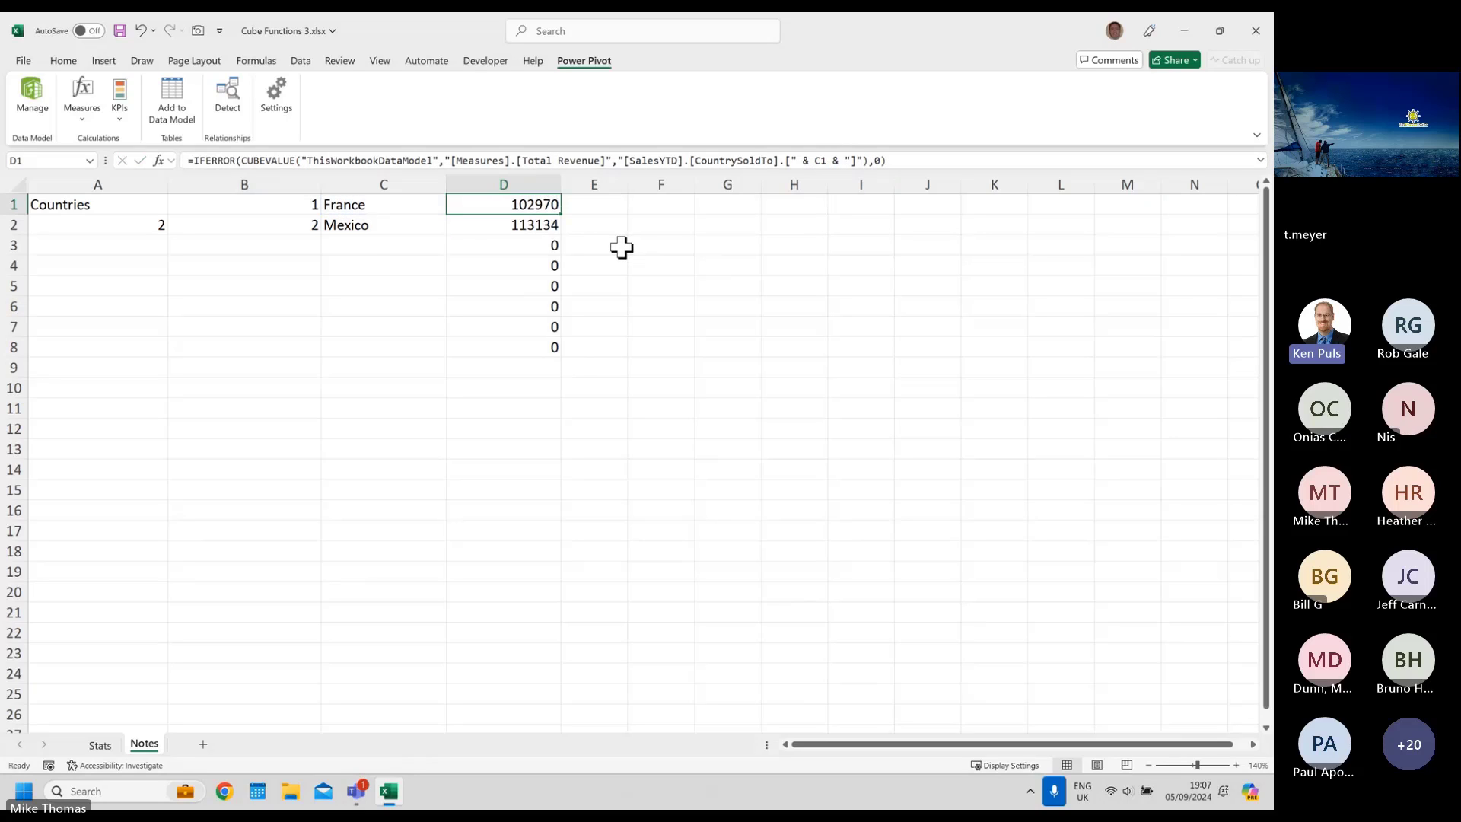
click(99, 745)
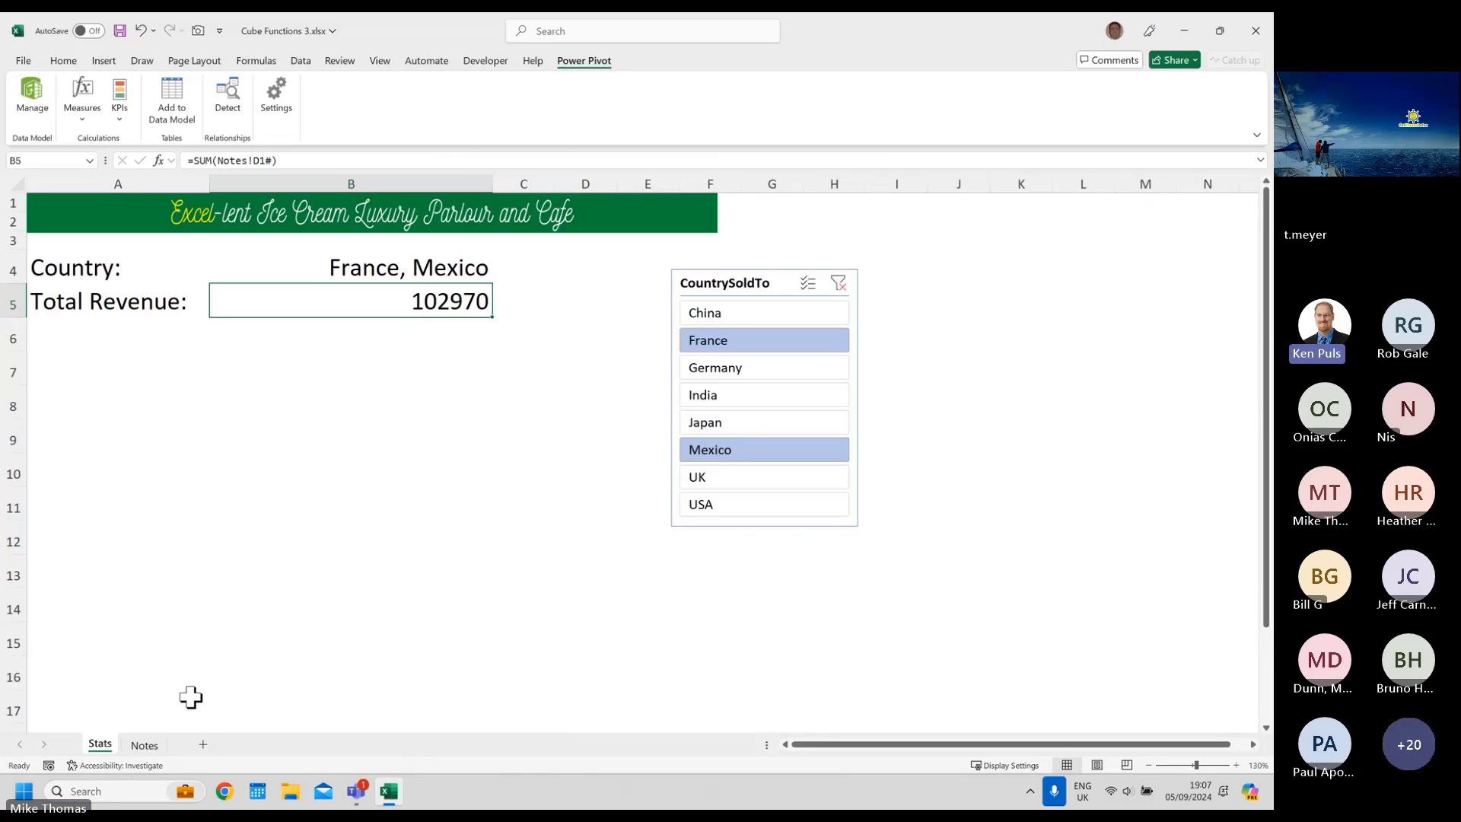
click(158, 745)
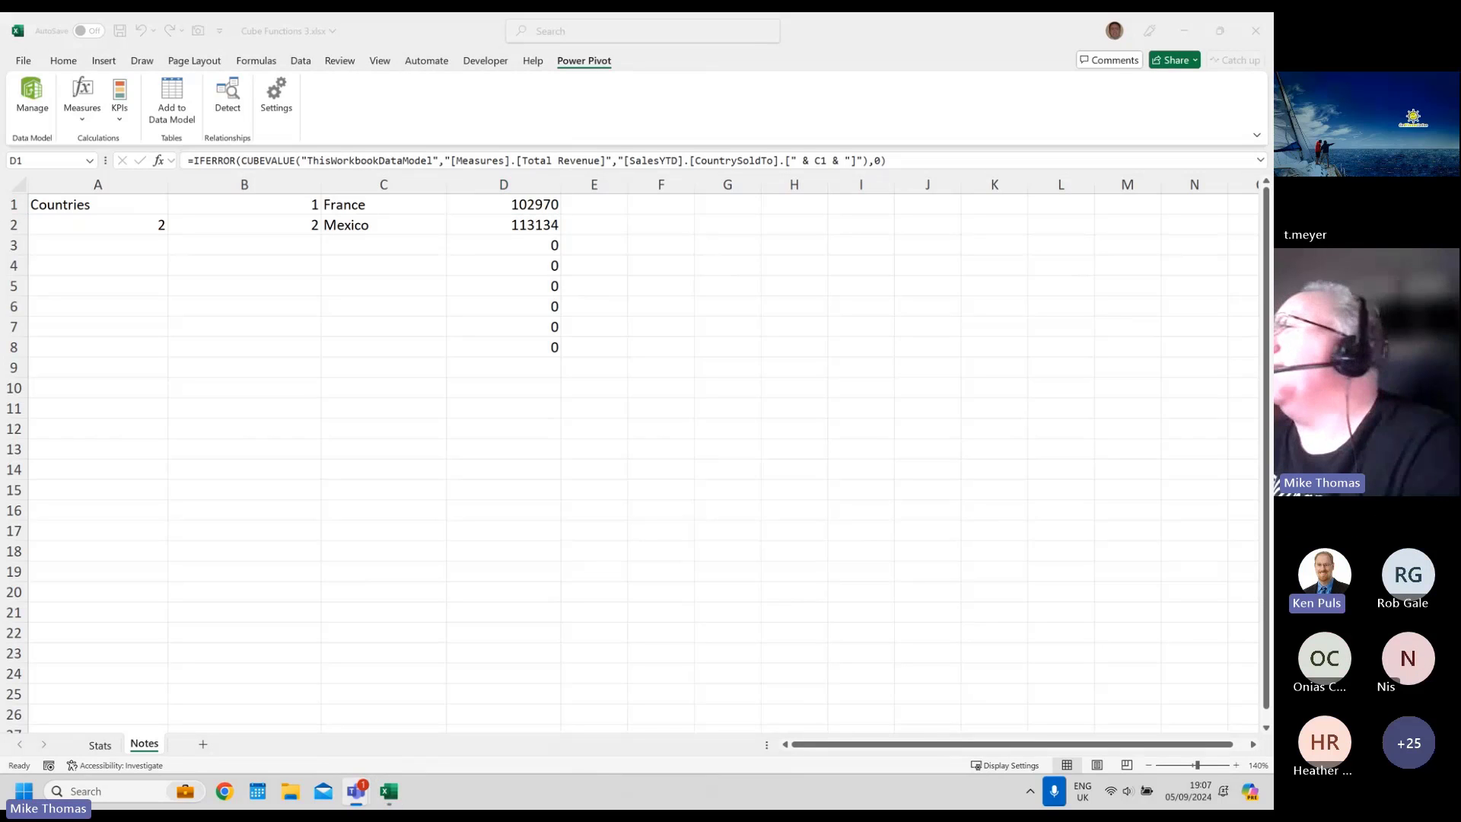
- Switch to the Microsoft Teams meeting window and stop sharing the screen
drag(1273, 148, 802, 91)
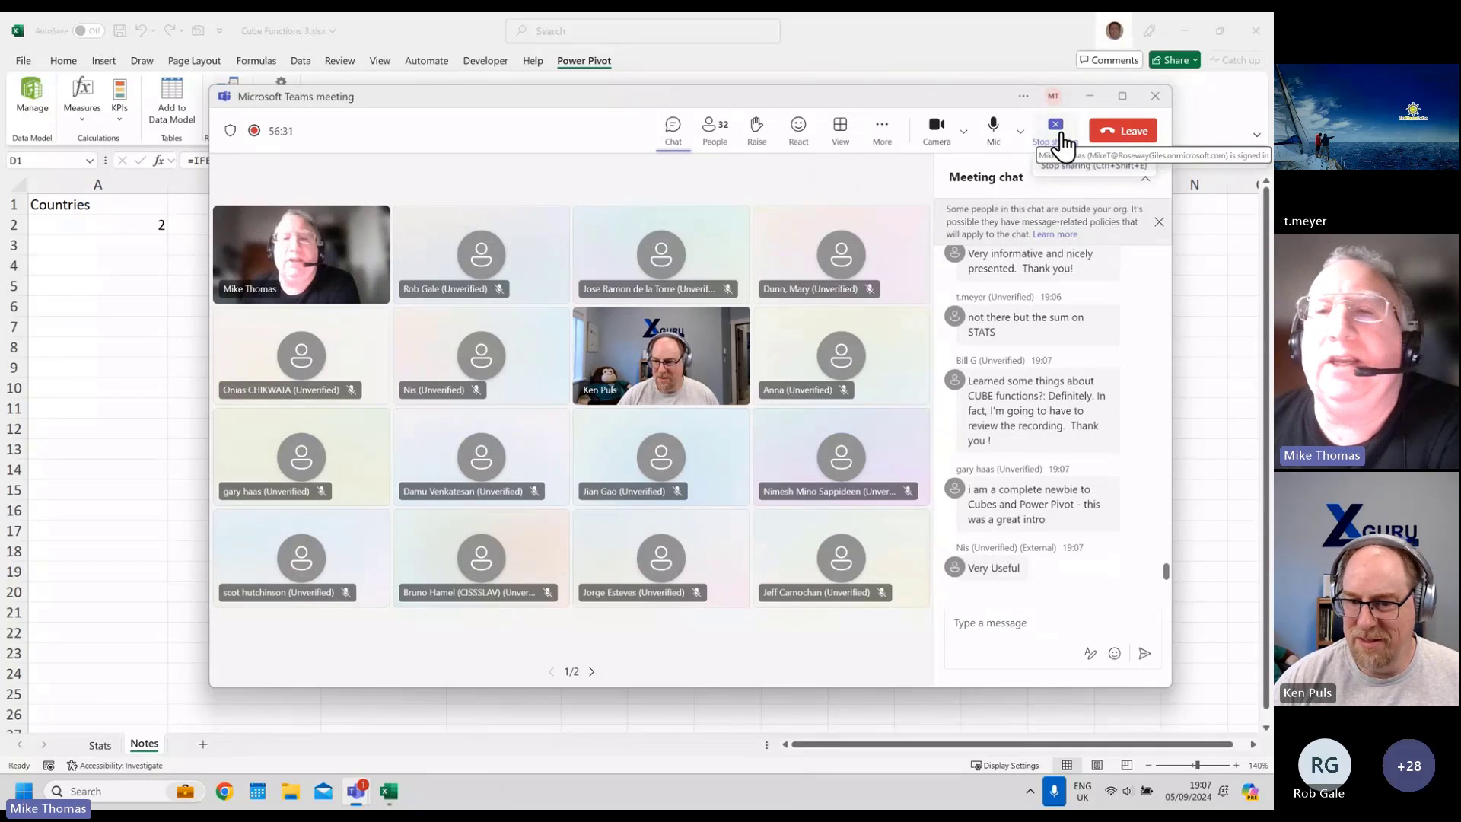
click(1056, 126)
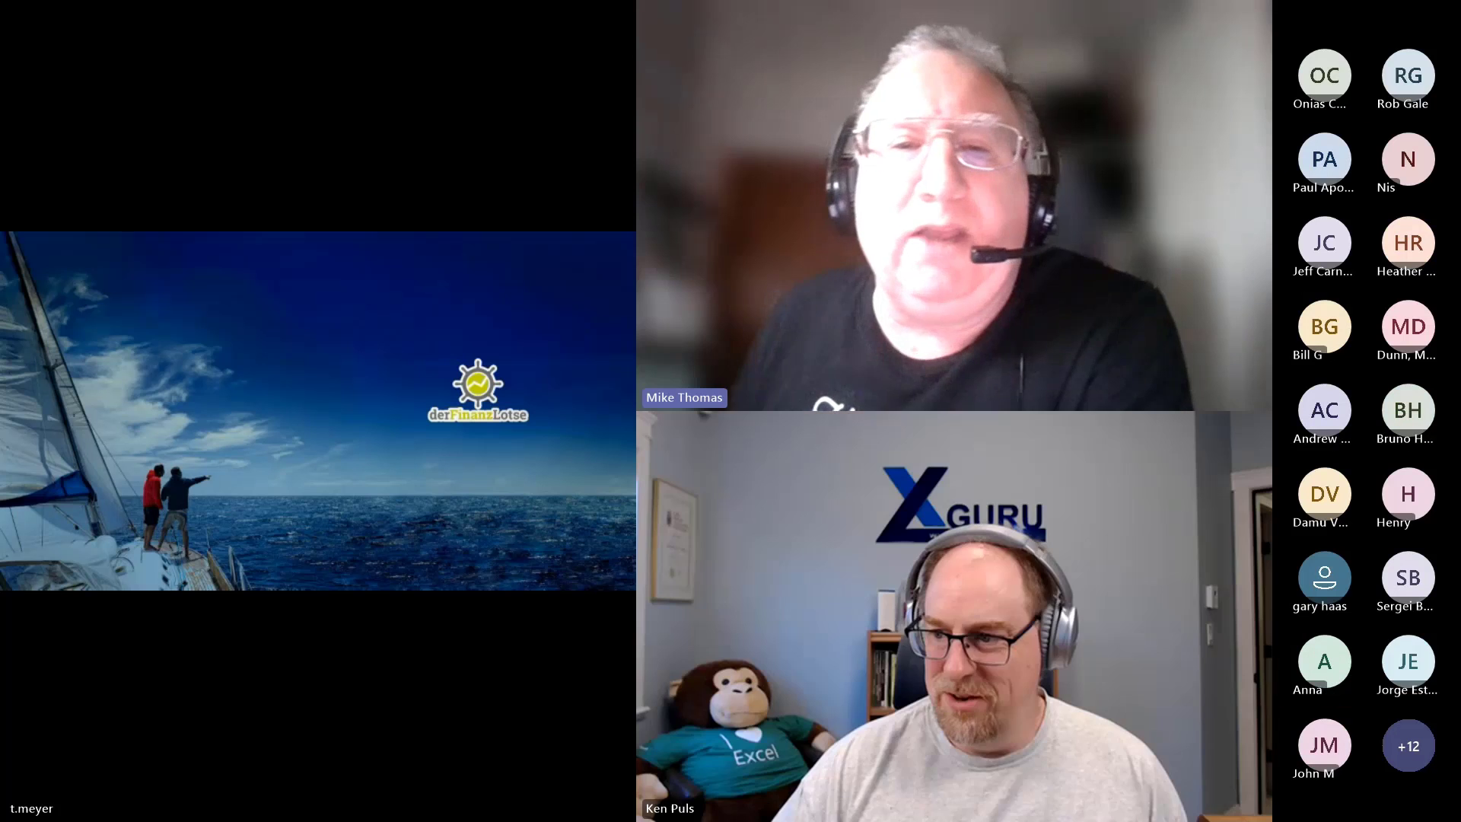